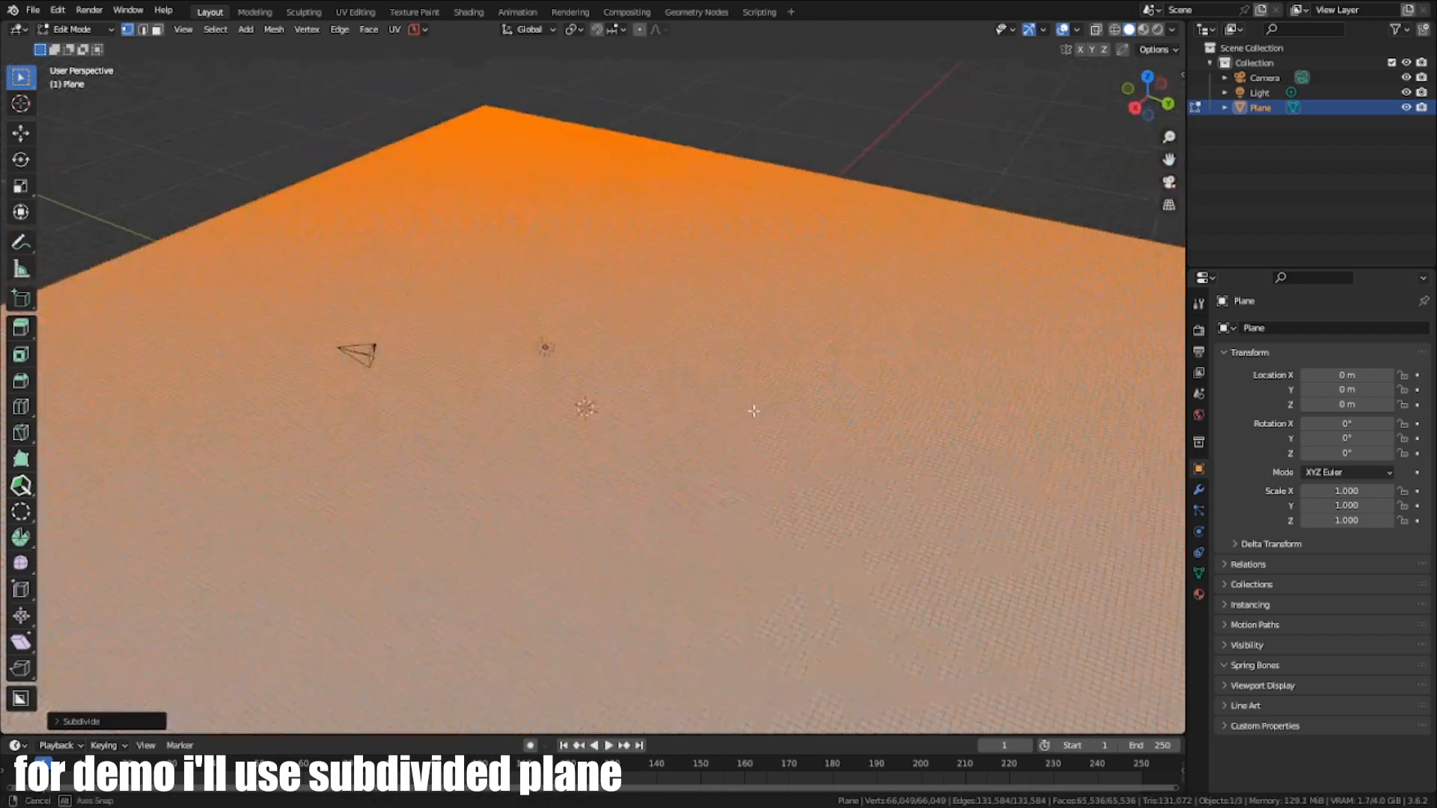
Step: Leave Edit Mode, create a new geometry node tree on the plane in the Geometry Nodes workspace, and pin the node editor
key(Tab)
click(696, 12)
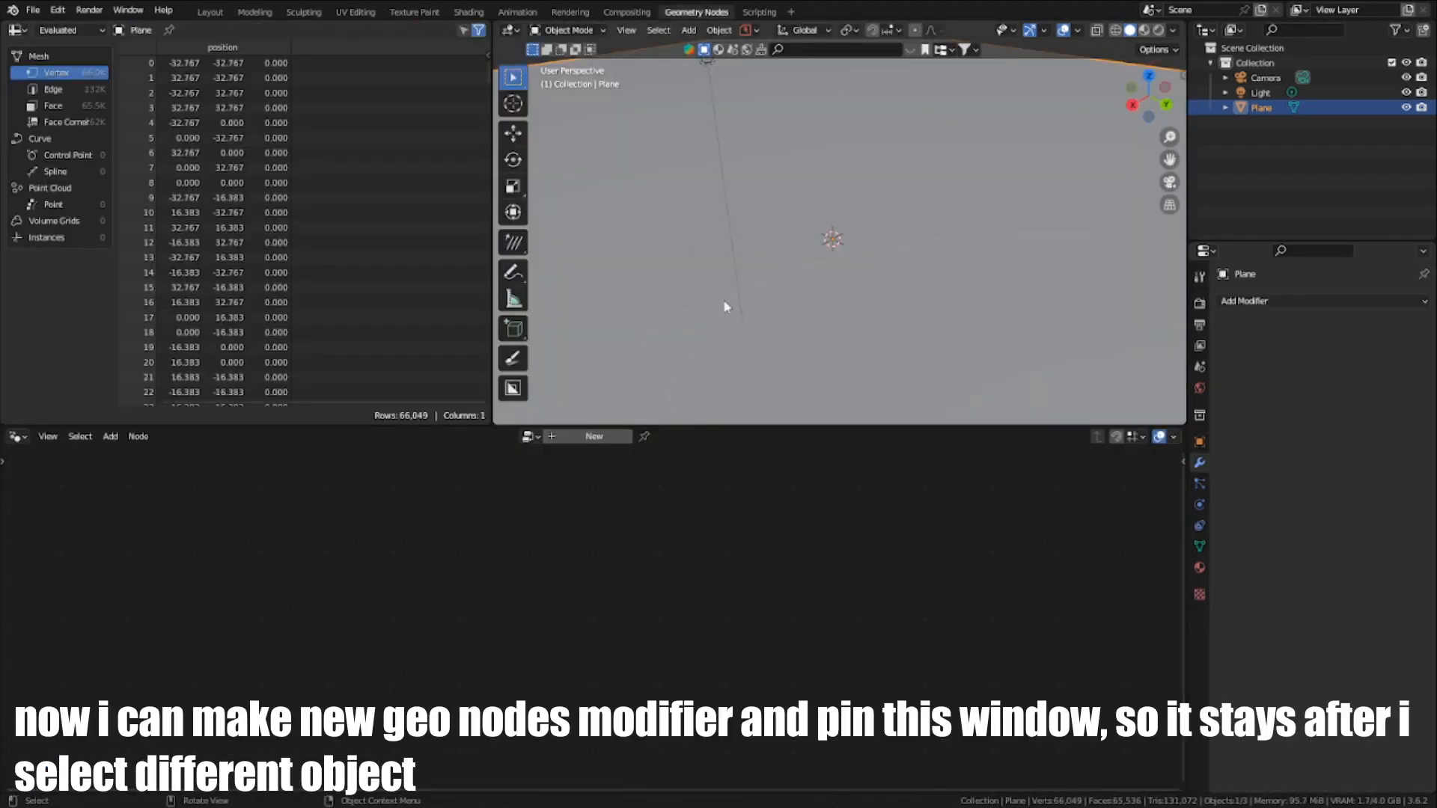
middle_drag(724, 305, 693, 396)
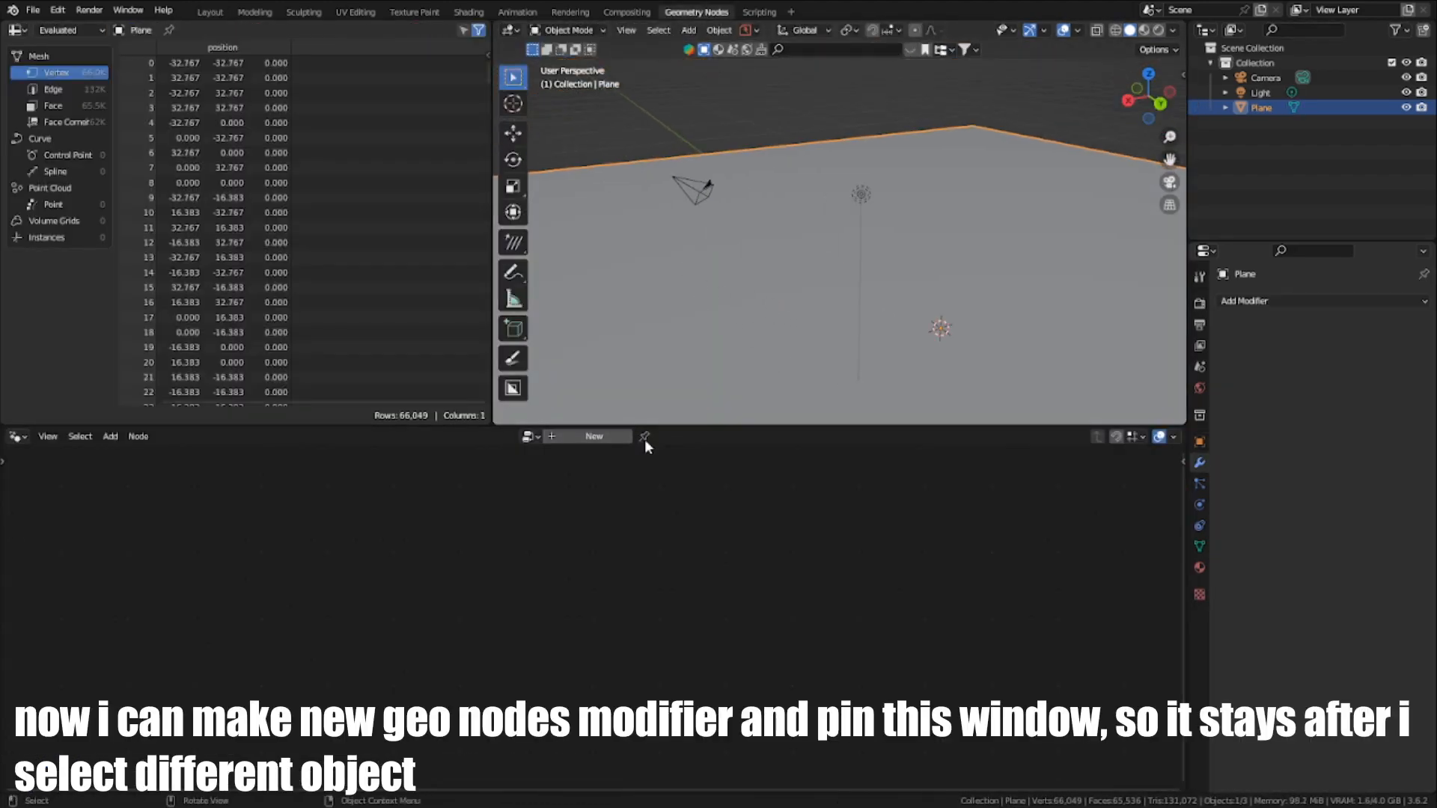
click(580, 437)
click(666, 437)
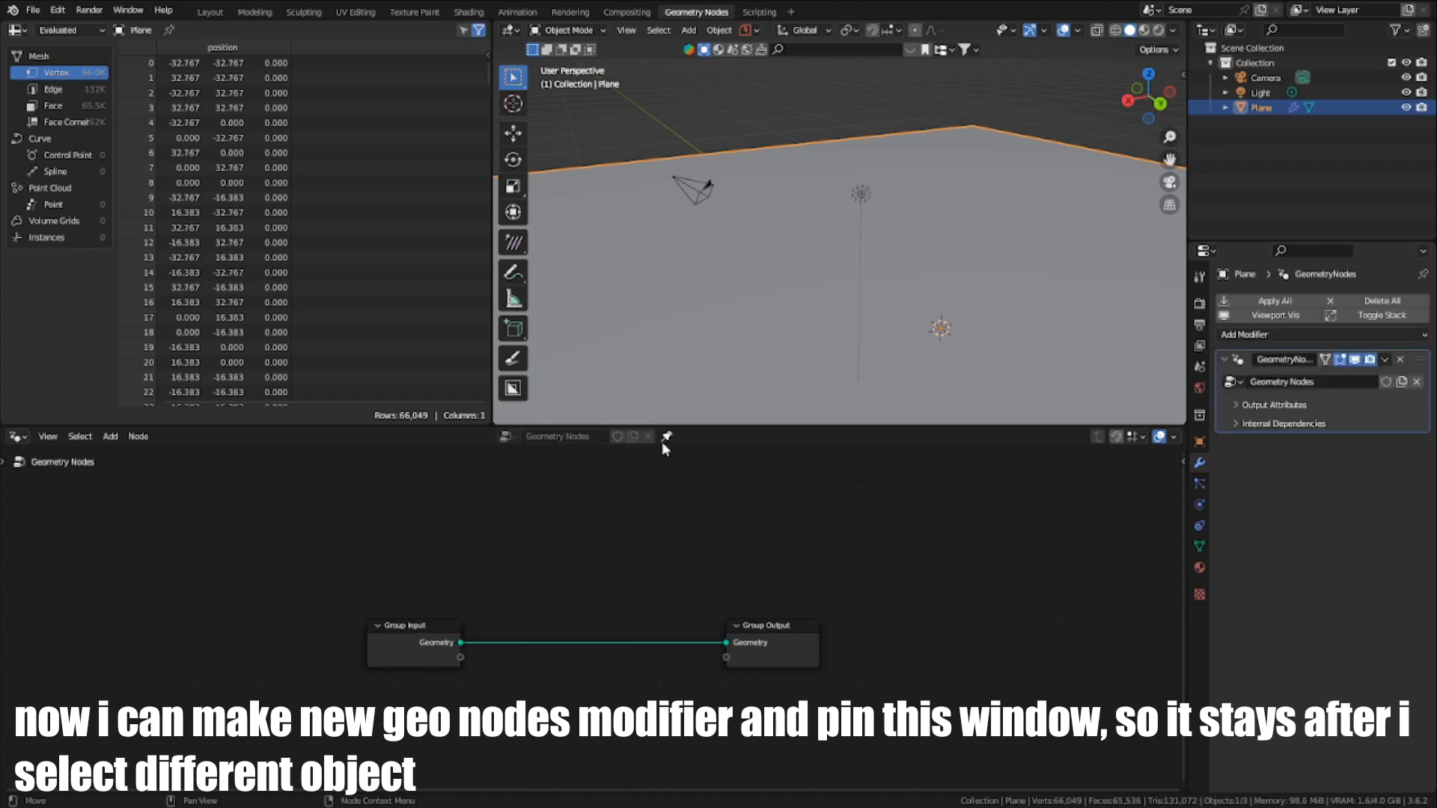
scroll(578, 621, up, 1)
middle_drag(660, 487, 738, 465)
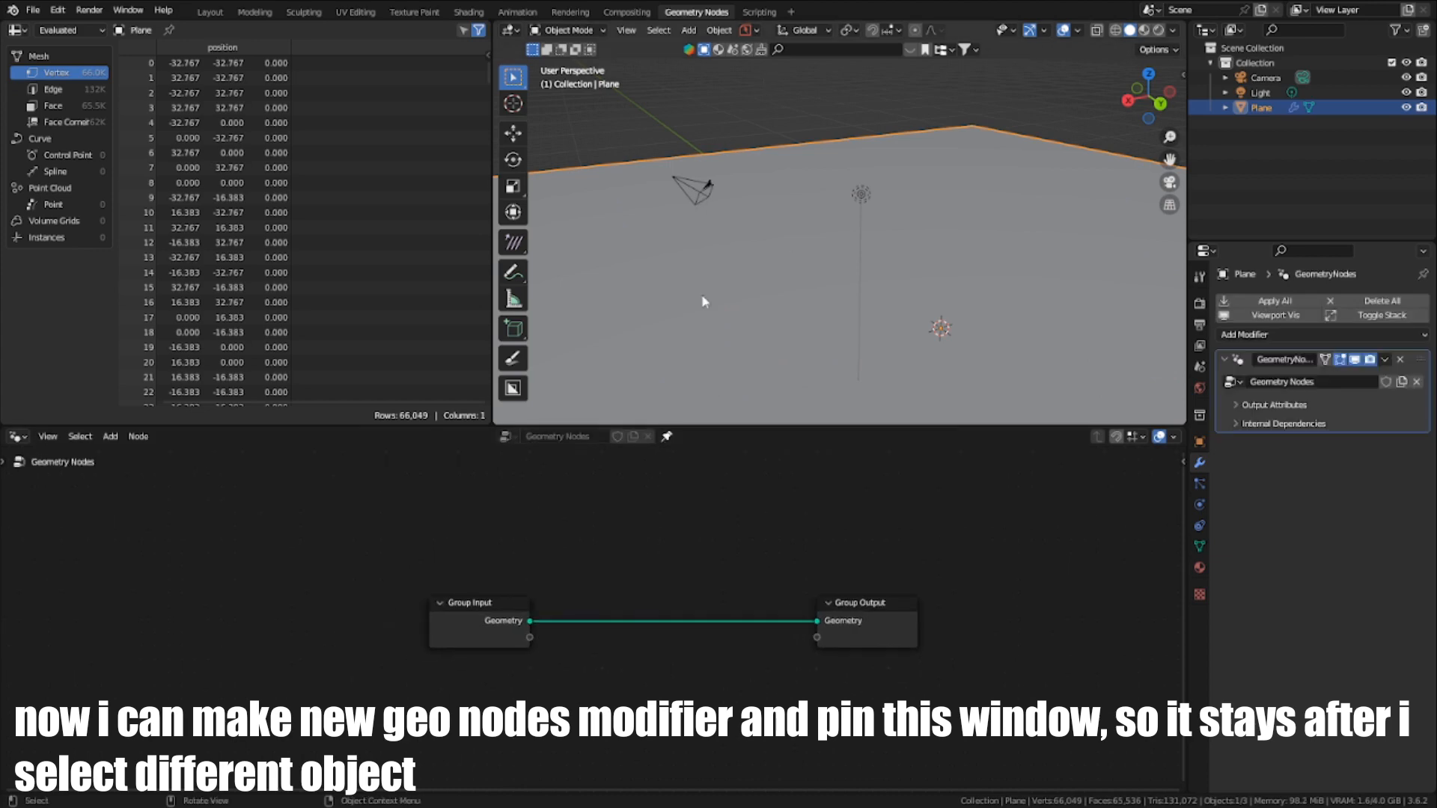
click(689, 196)
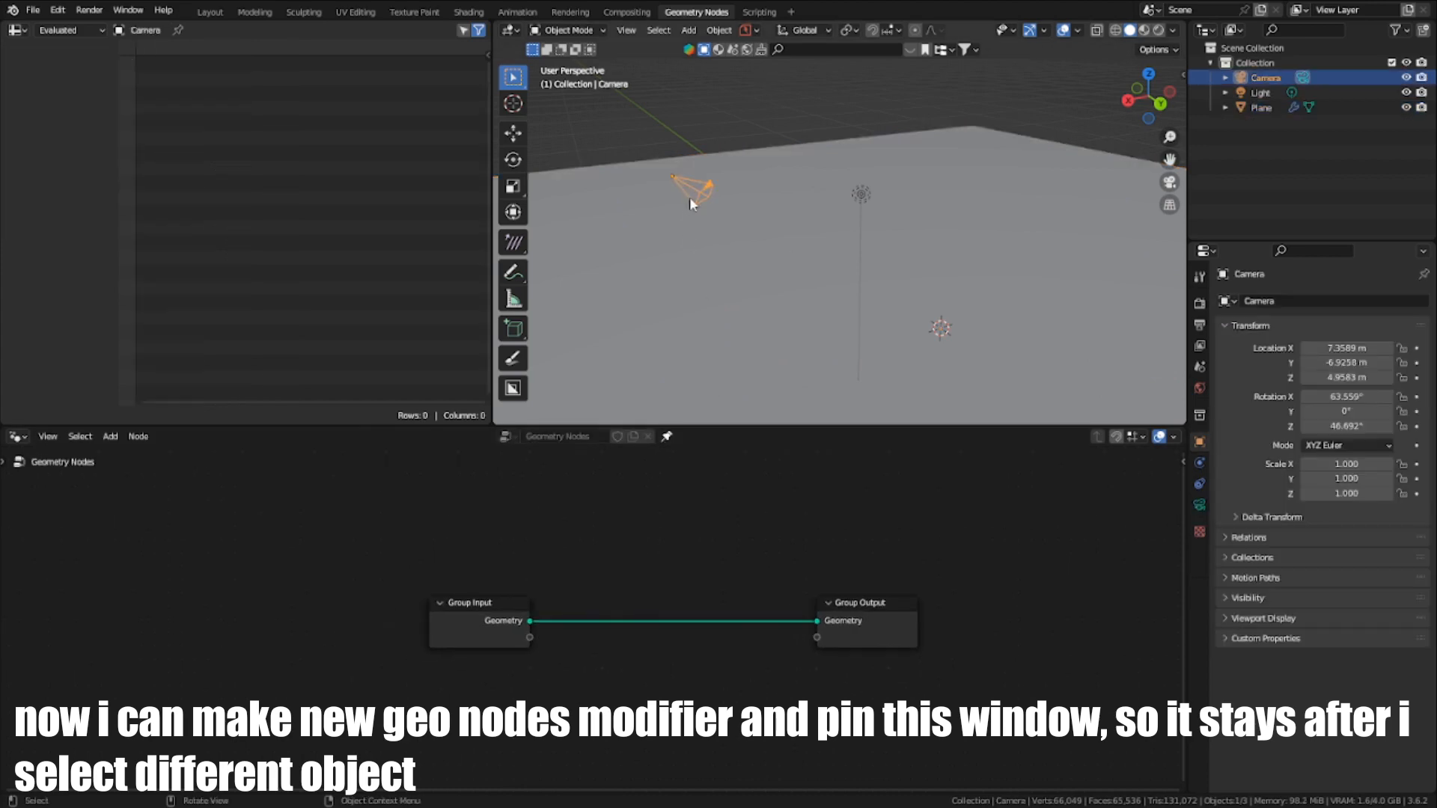
click(877, 287)
Step: Move Group Input farther from Group Output and bring the Camera object into the node tree as an Object Info node
scroll(592, 650, down, 1)
drag(523, 633, 314, 621)
middle_drag(314, 621, 519, 591)
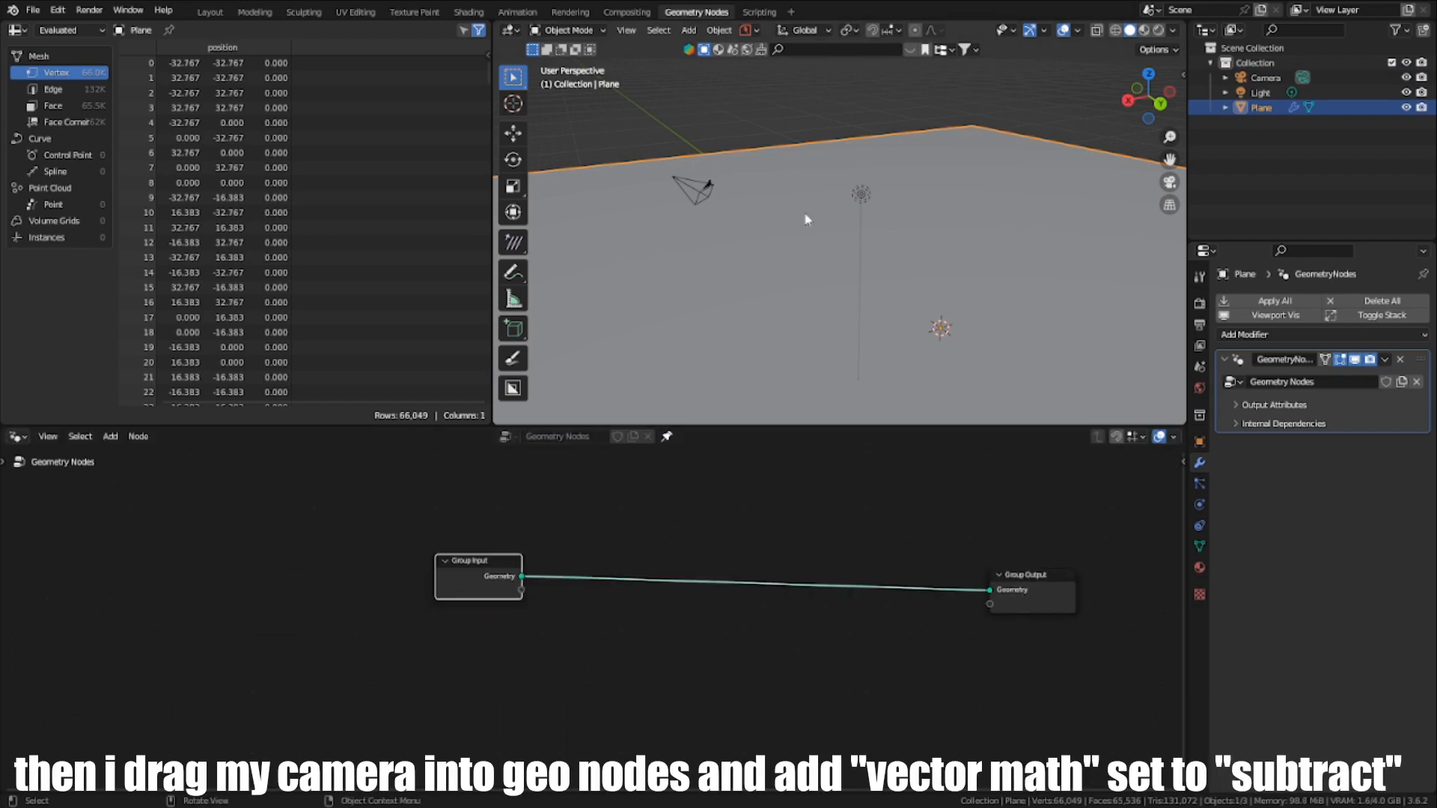
drag(1265, 78, 352, 680)
scroll(374, 677, up, 1)
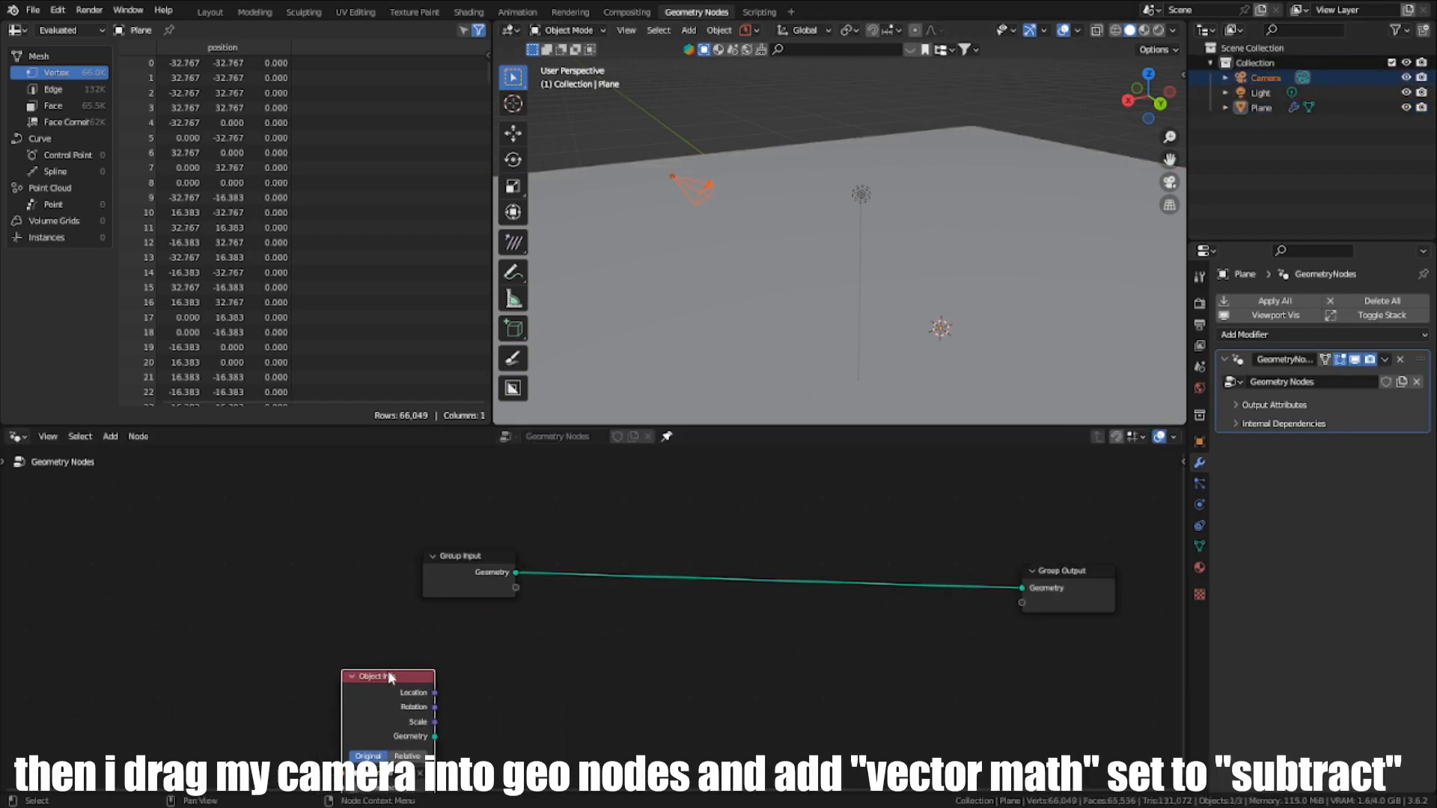
scroll(586, 613, up, 3)
Step: Add a Vector Math node set to Subtract, fed by the camera Object Info's Location output
key(shift+a)
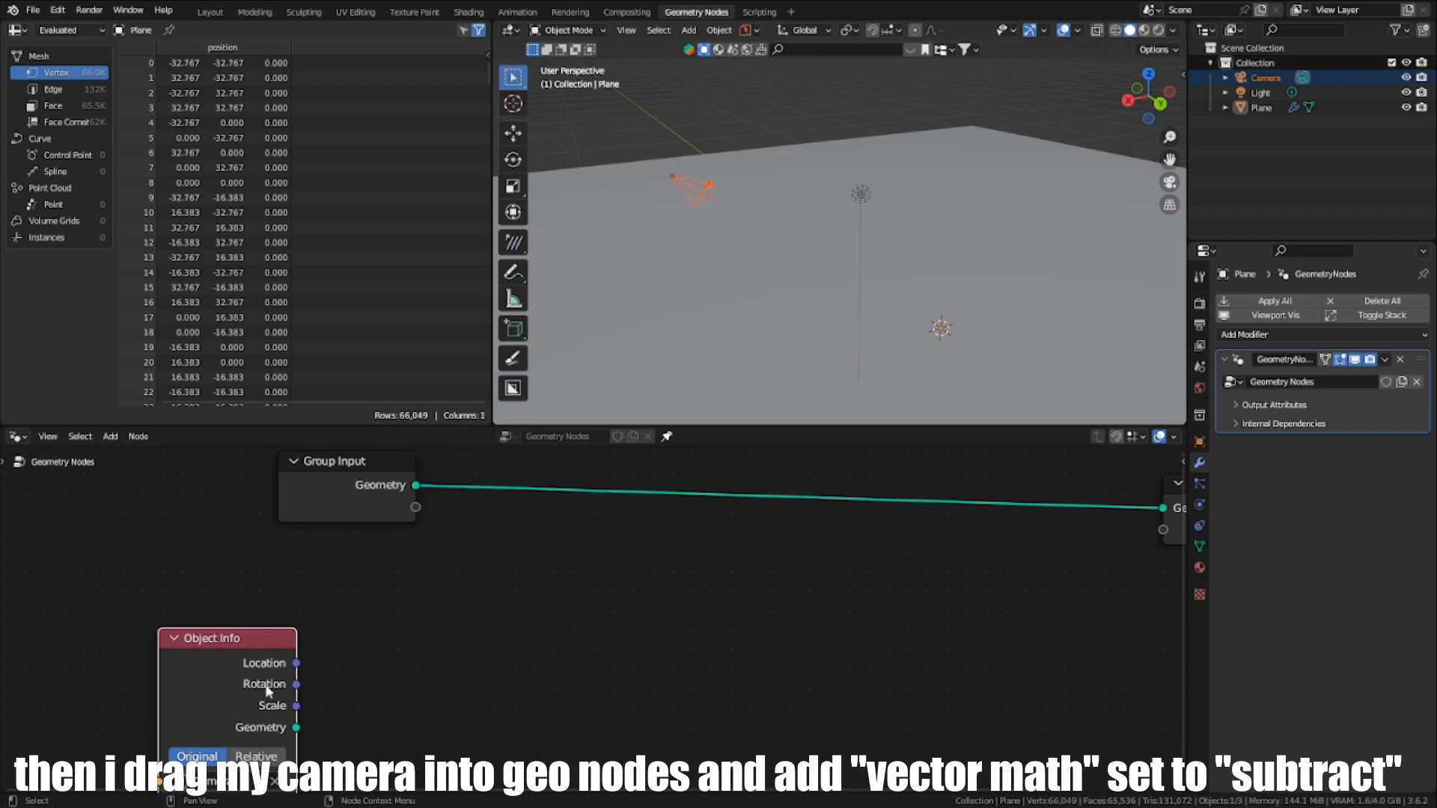
key(shift+a)
text(su)
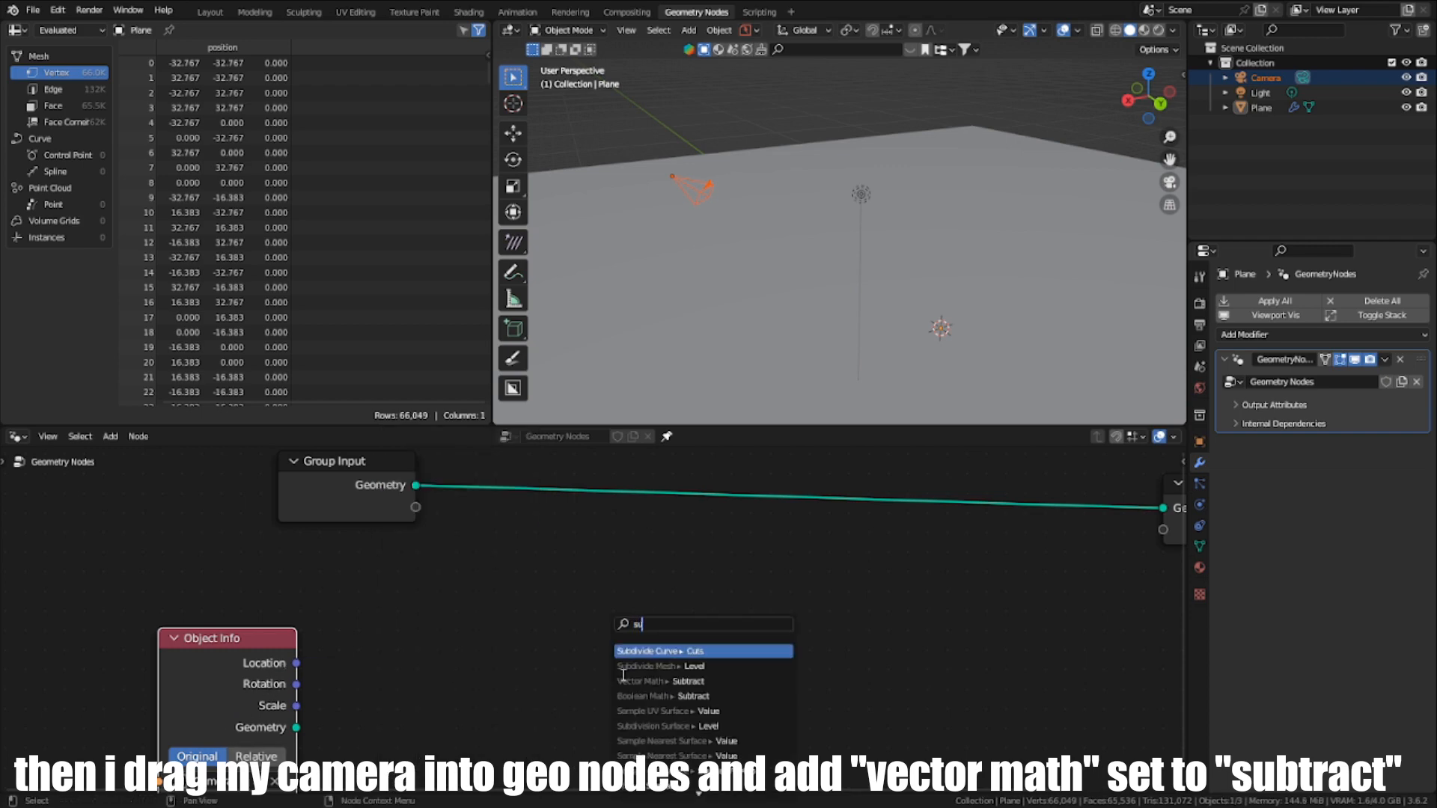
text(btra)
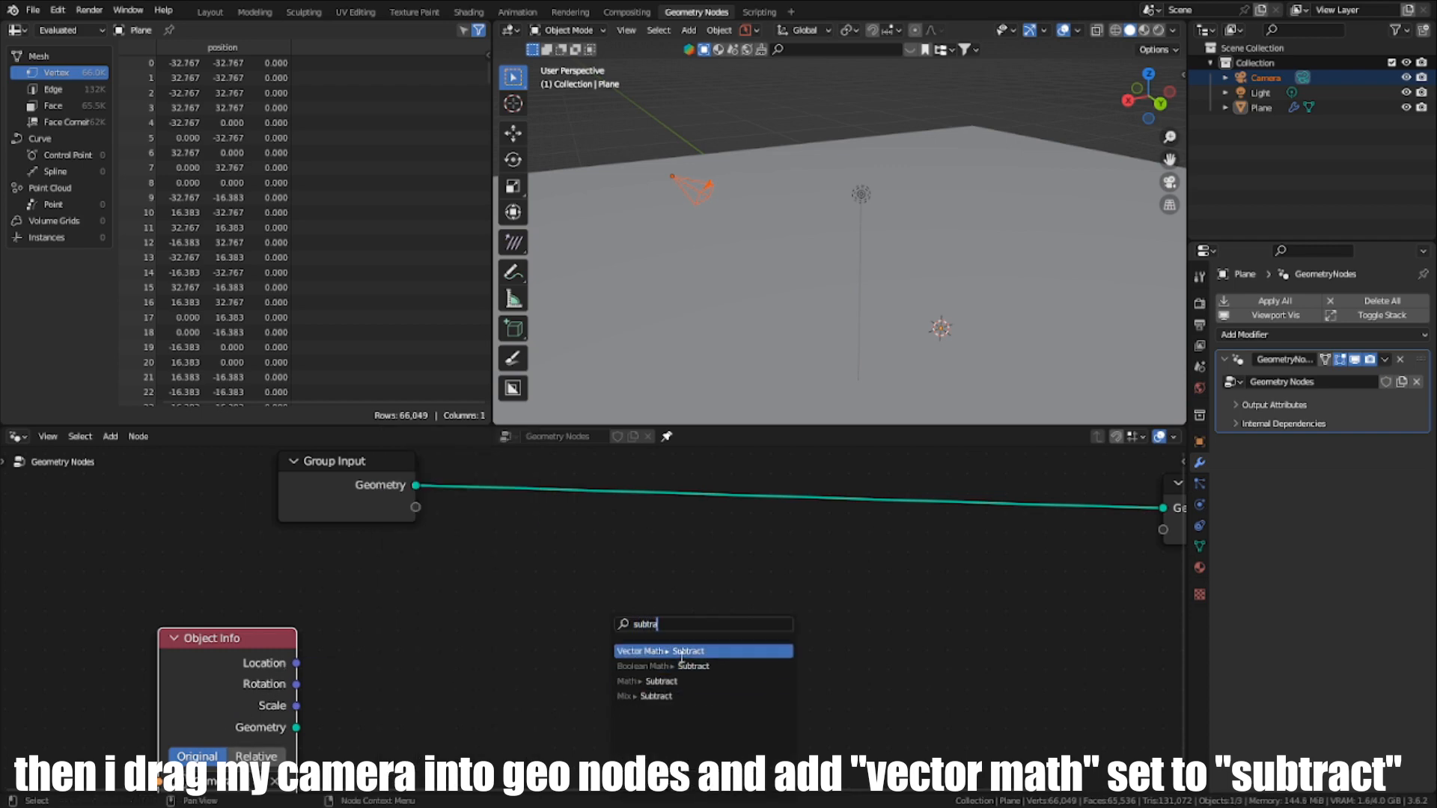
click(682, 656)
scroll(558, 619, down, 3)
click(545, 627)
scroll(546, 627, up, 3)
middle_drag(566, 712, 633, 649)
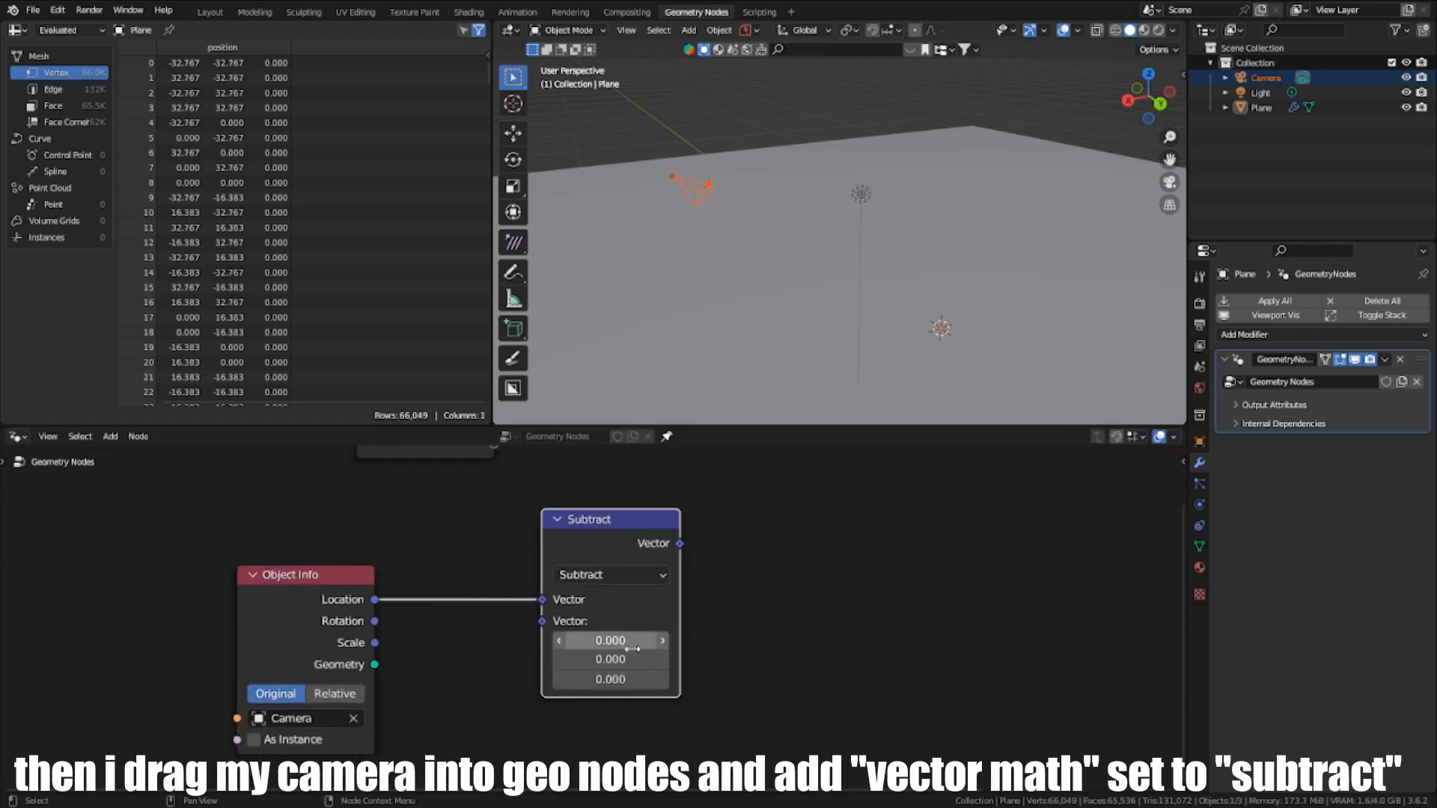
Step: Bring Subtract closer to Object Info, preview its result on the input geometry with a Viewer node, and place the Viewer below Group Output
drag(615, 547, 533, 536)
key(shift+a)
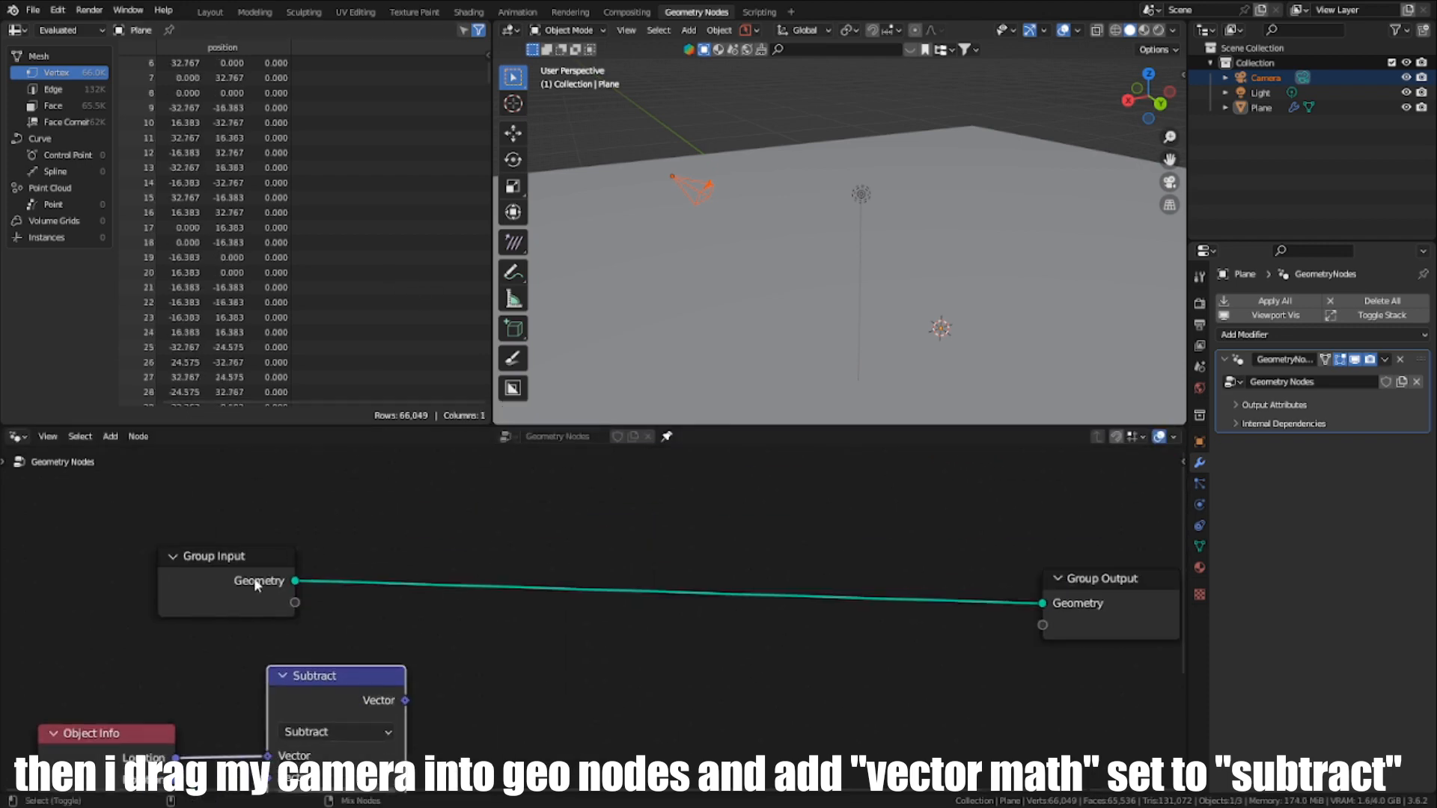
ctrl+shift+click(253, 581)
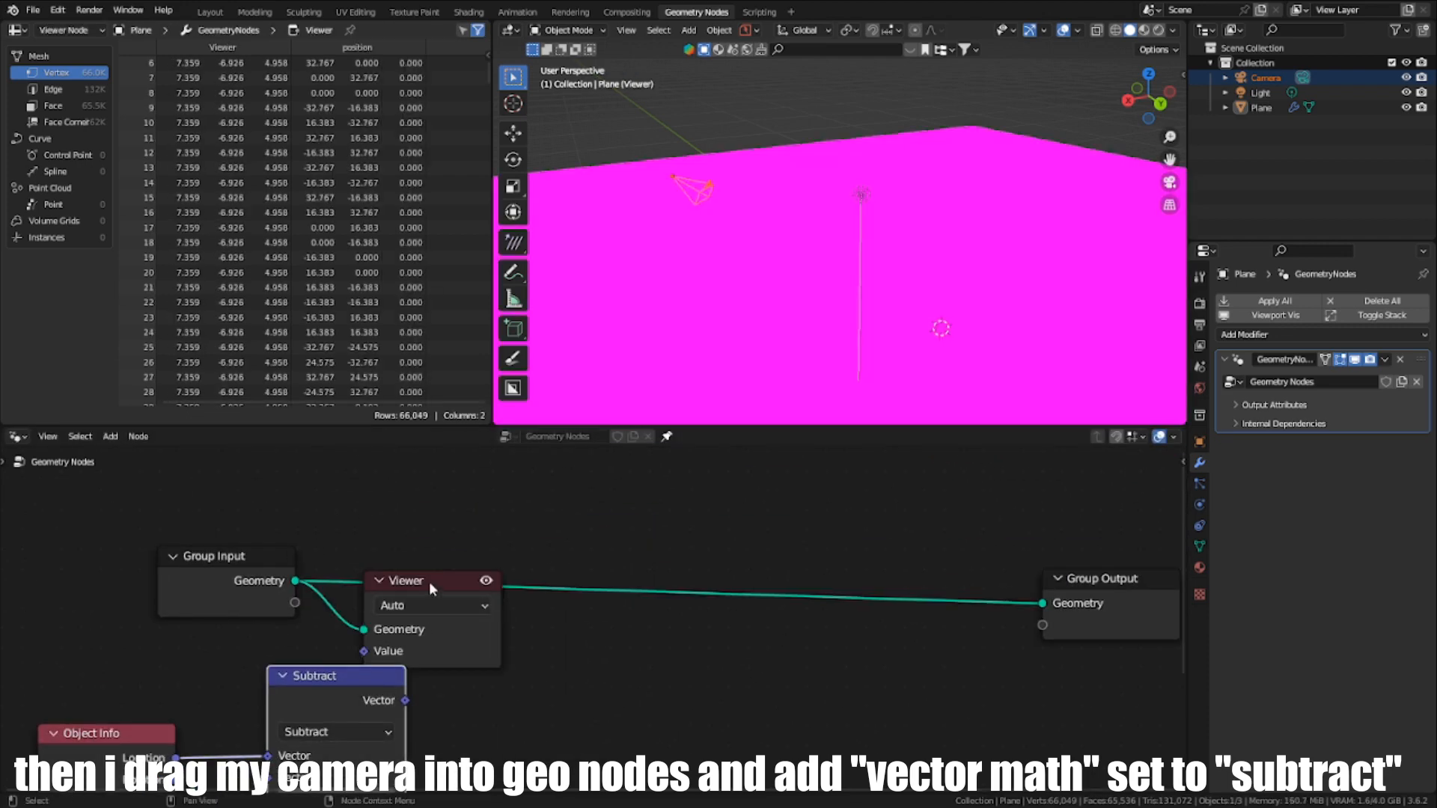
drag(429, 582, 1086, 687)
Step: Add a Position node and connect it to the second Vector input of Subtract
middle_drag(559, 736, 670, 522)
scroll(596, 616, up, 1)
key(shift+a)
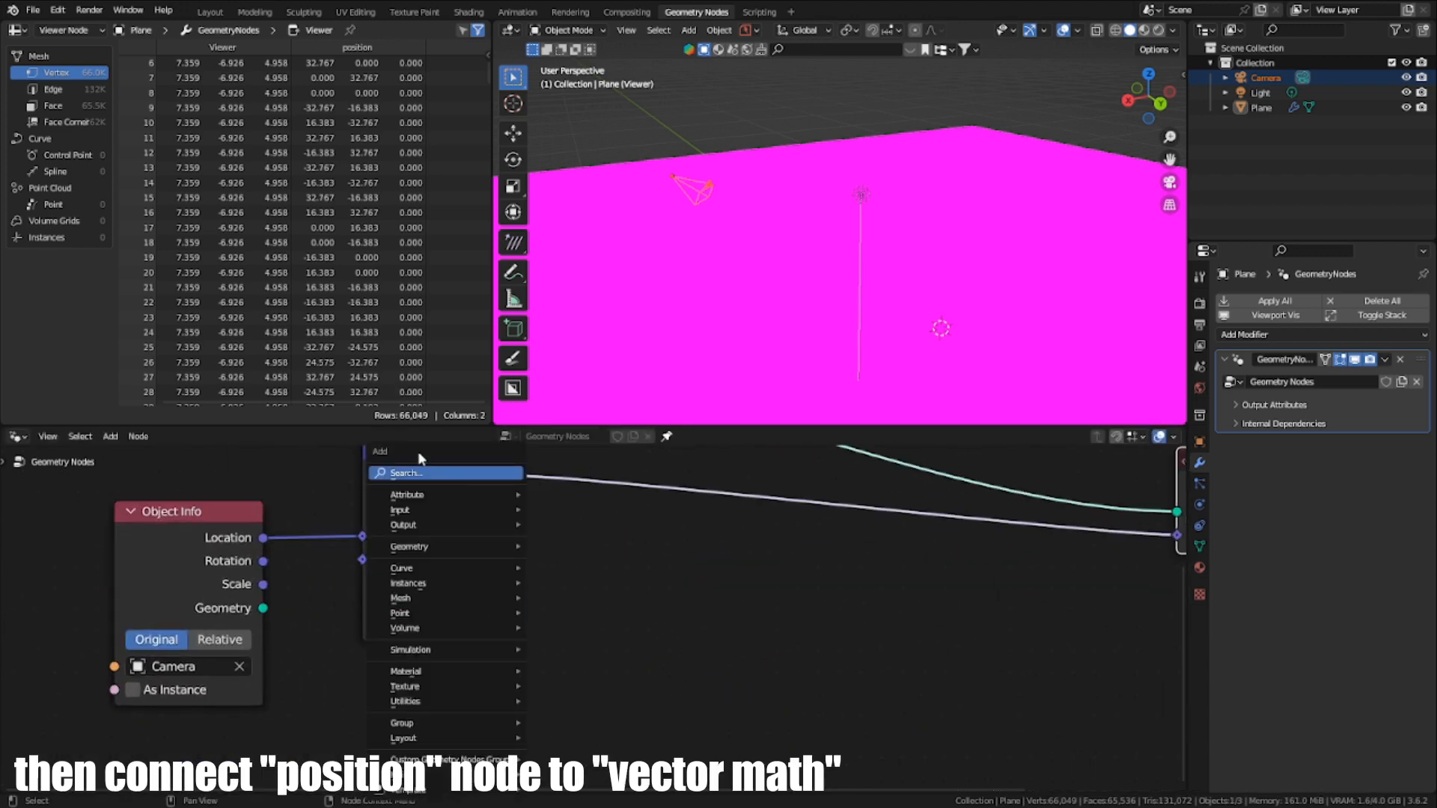
click(420, 473)
text(pos)
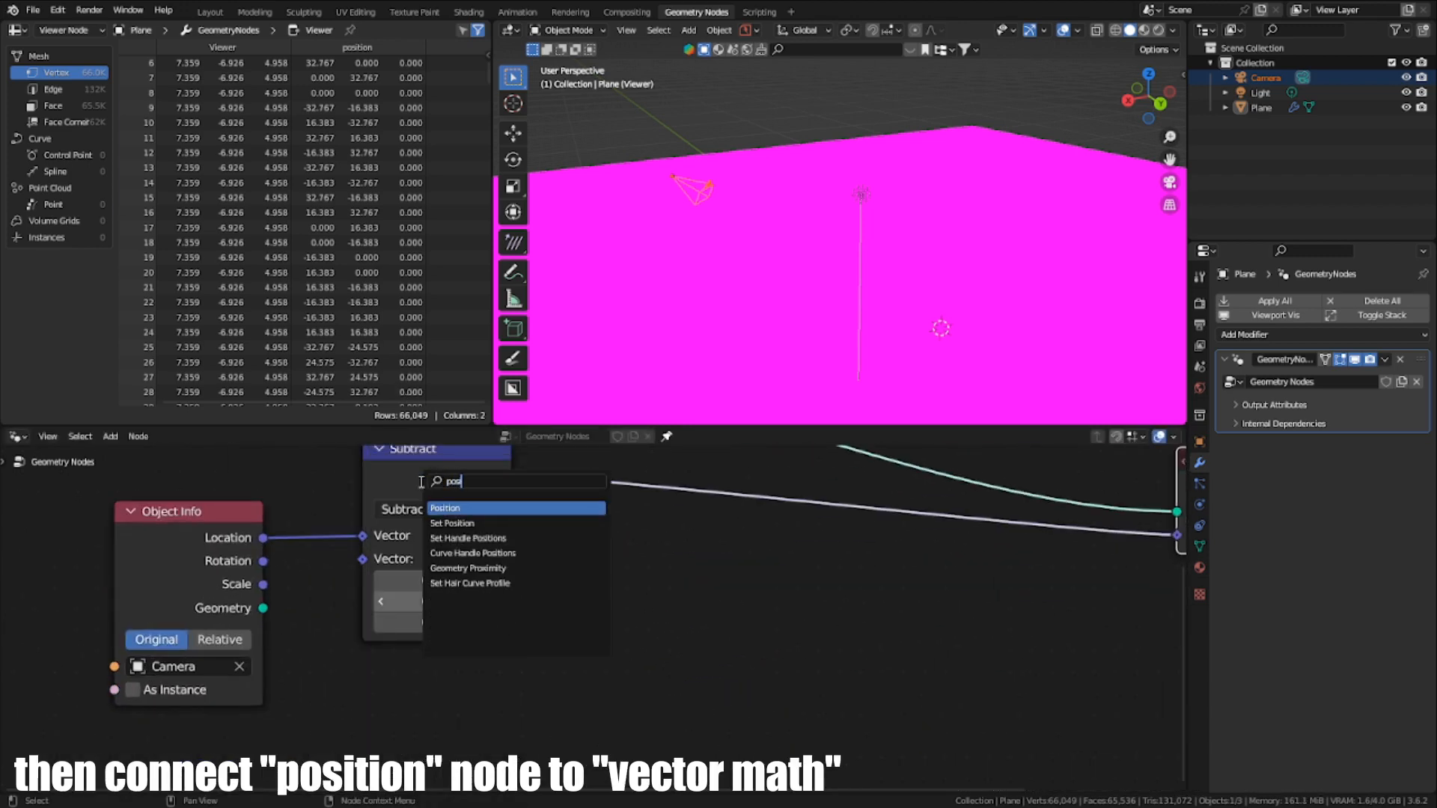
click(447, 509)
click(492, 698)
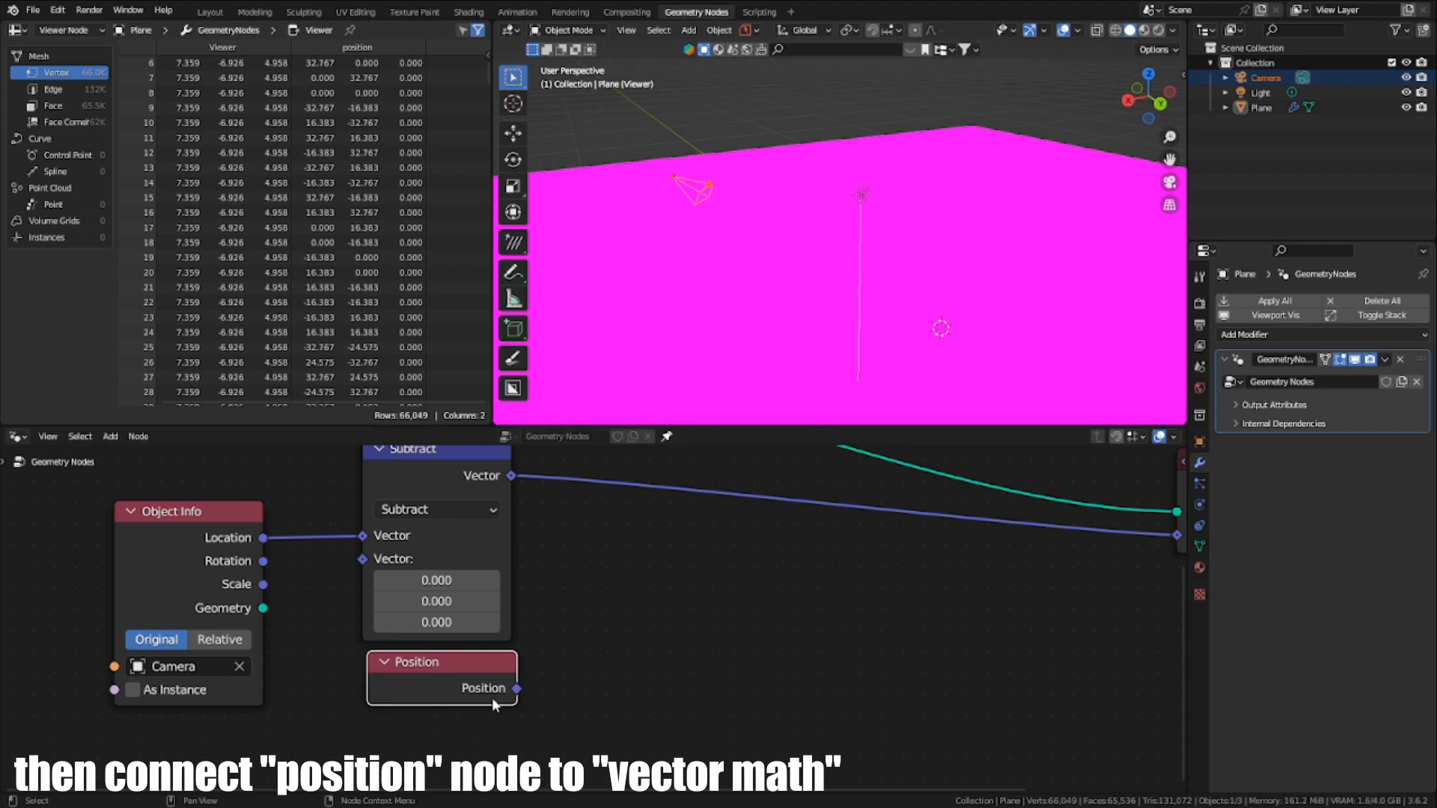
drag(517, 688, 380, 562)
Step: Line up the Position node directly beneath the Subtract node
scroll(442, 606, down, 2)
drag(476, 655, 472, 604)
middle_drag(472, 605, 483, 662)
scroll(523, 663, up, 3)
key(g)
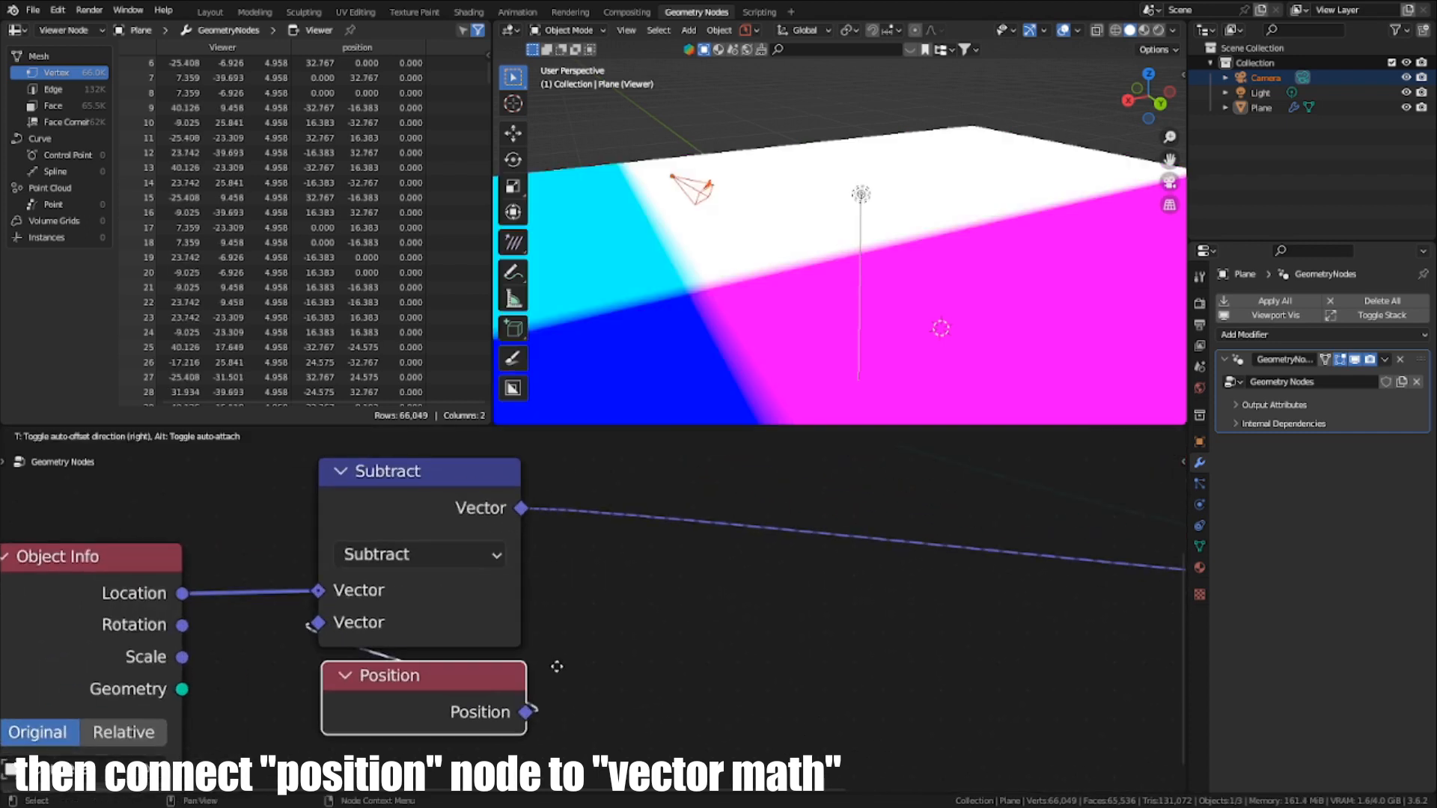
click(554, 666)
Step: Join the Subtract and Position nodes in a frame labelled "Find camera position"
drag(577, 711, 482, 580)
scroll(546, 596, down, 2)
shift+middle_drag(489, 571, 591, 573)
key(g)
right_click(737, 299)
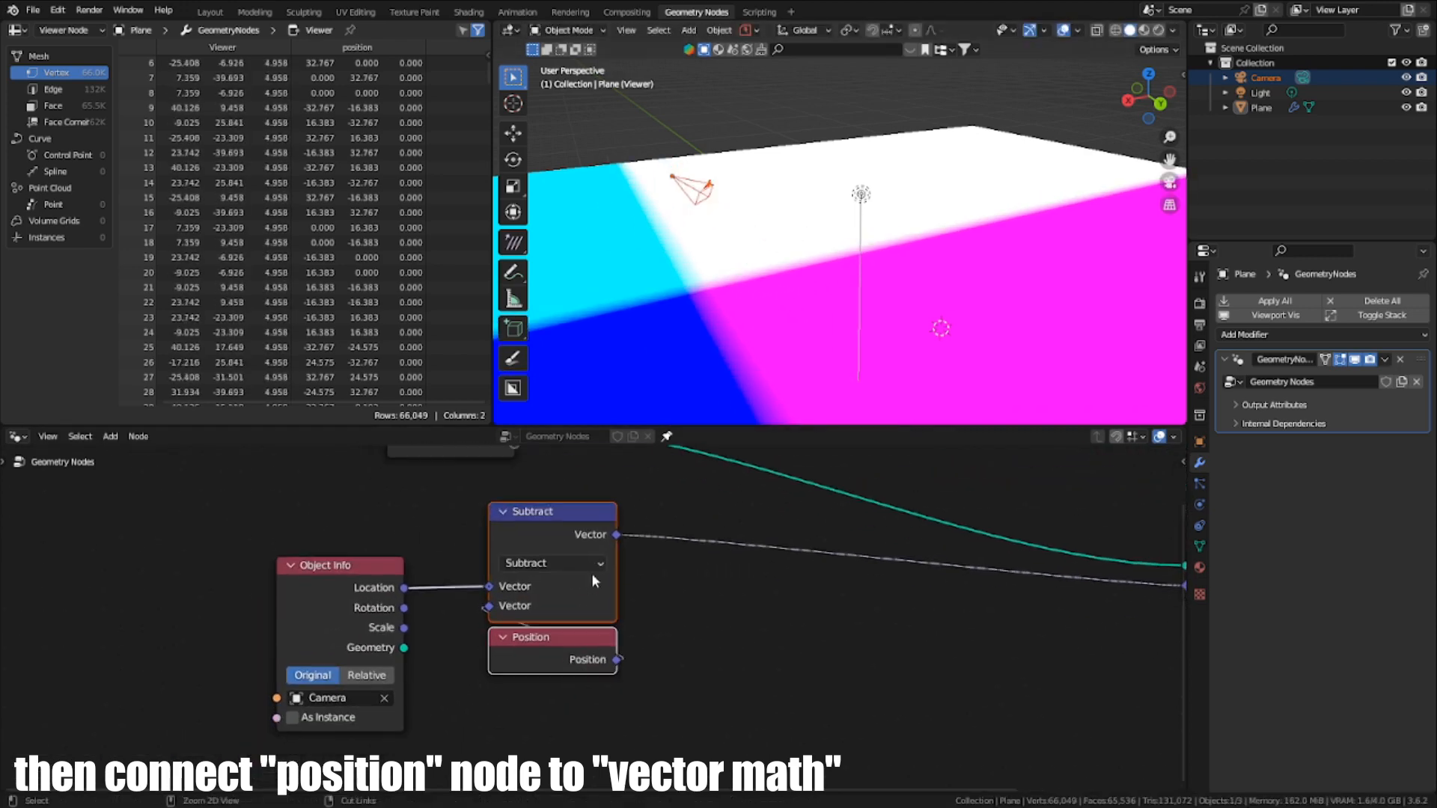
key(ctrl+j)
click(617, 474)
drag(609, 478, 607, 488)
key(F2)
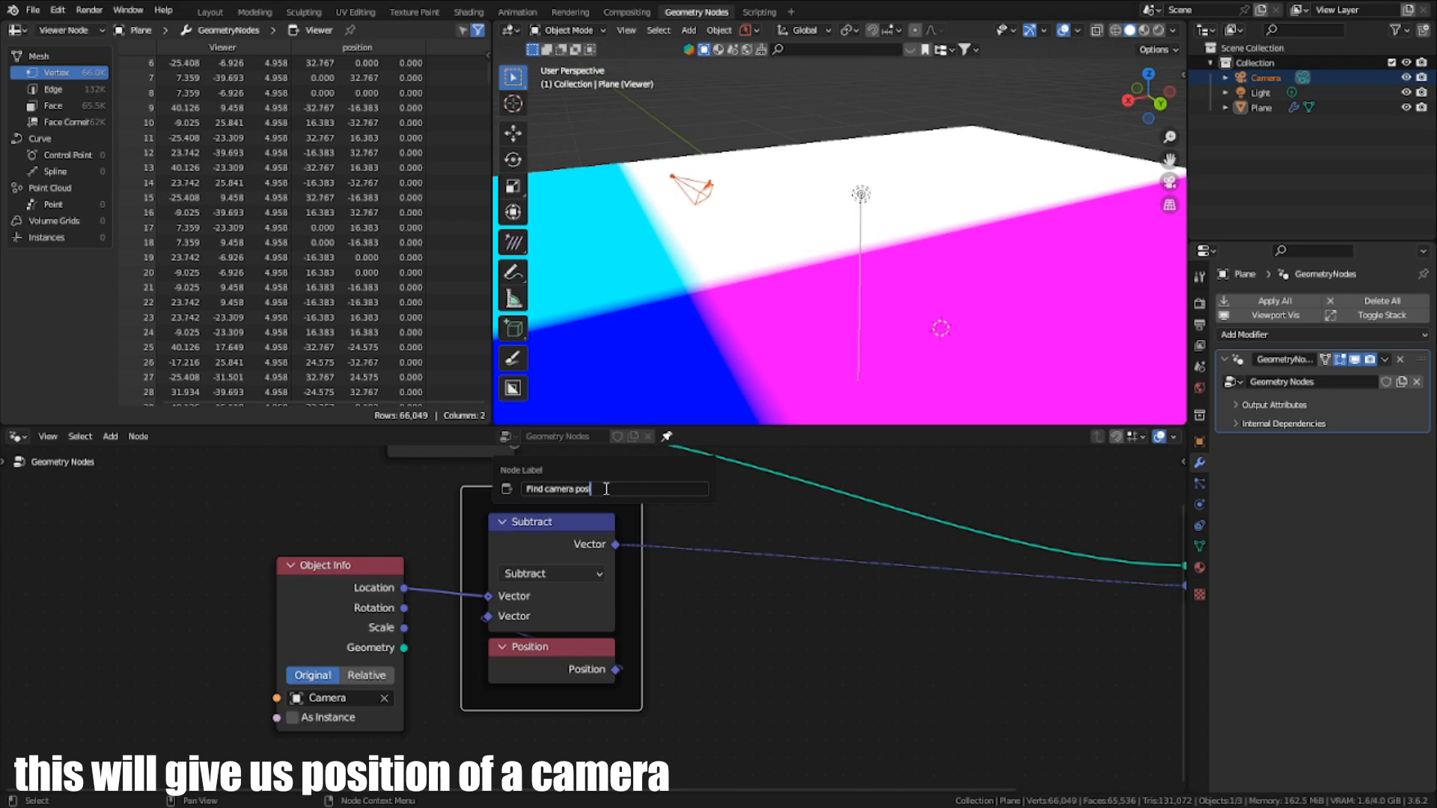
text(Find camera position)
key(Return)
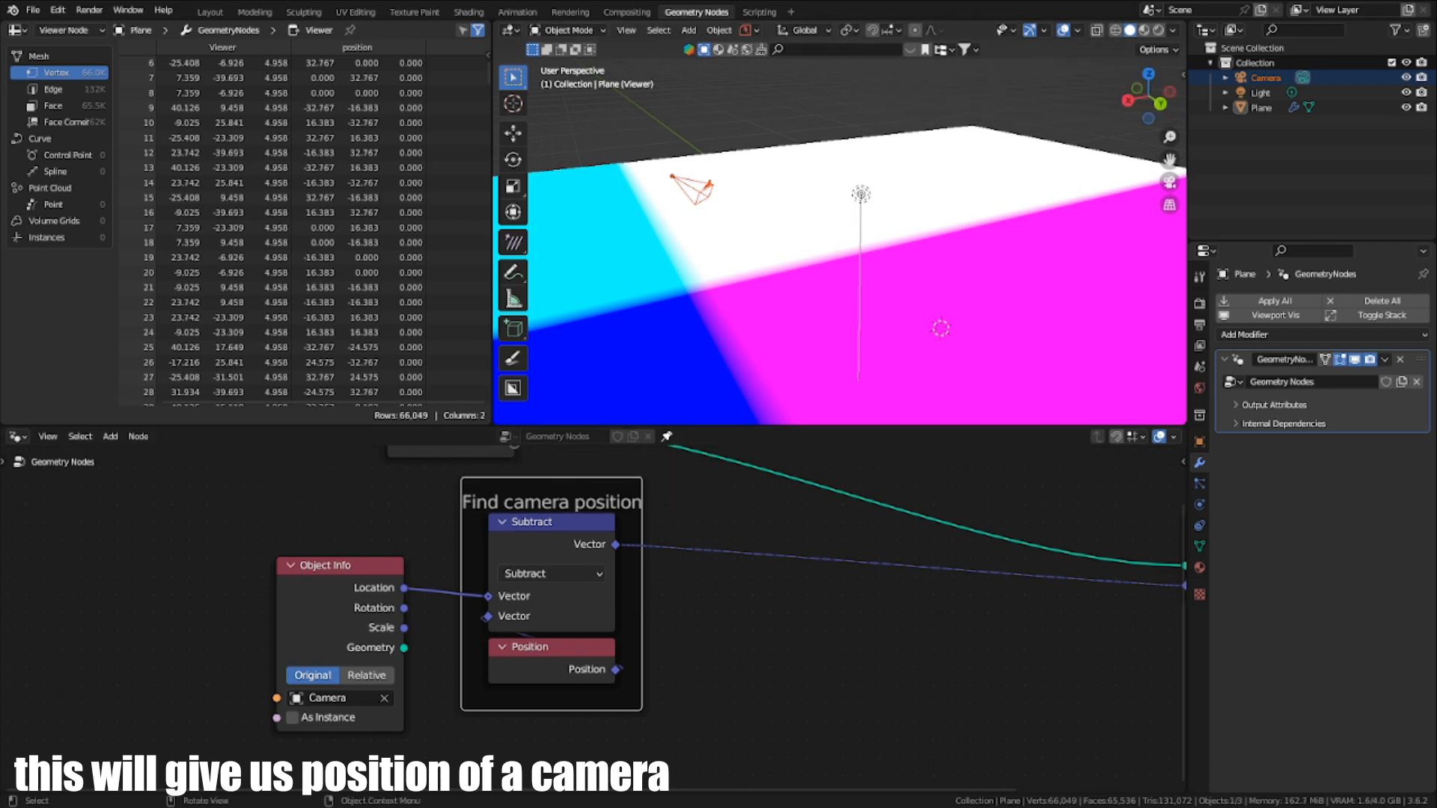
Step: Insert a Vector Math node set to Length between Subtract's Vector output and the Viewer, placed beside the camera position frame
scroll(831, 255, down, 4)
scroll(784, 675, down, 2)
middle_drag(693, 702, 508, 711)
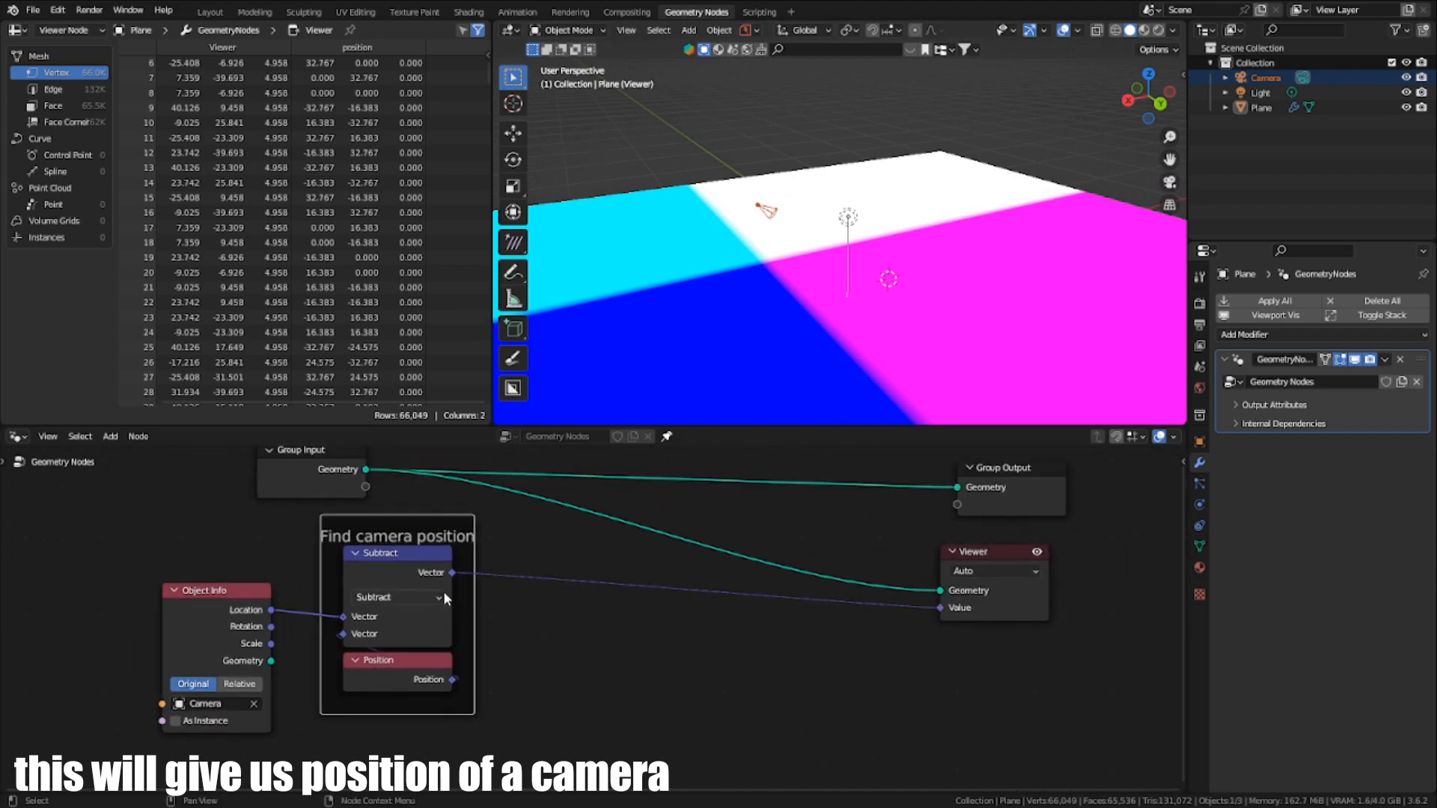
drag(452, 573, 642, 615)
text(len)
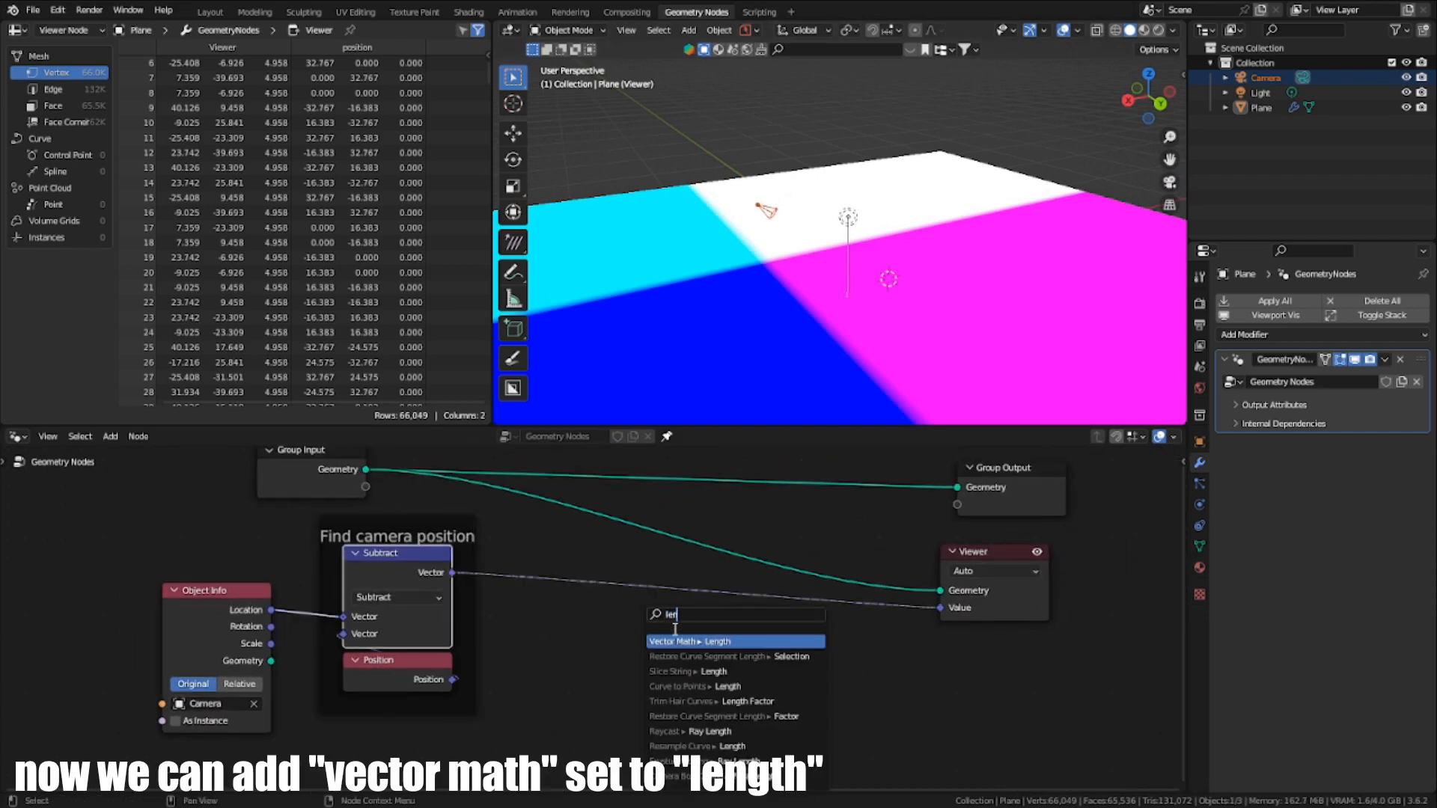
click(674, 641)
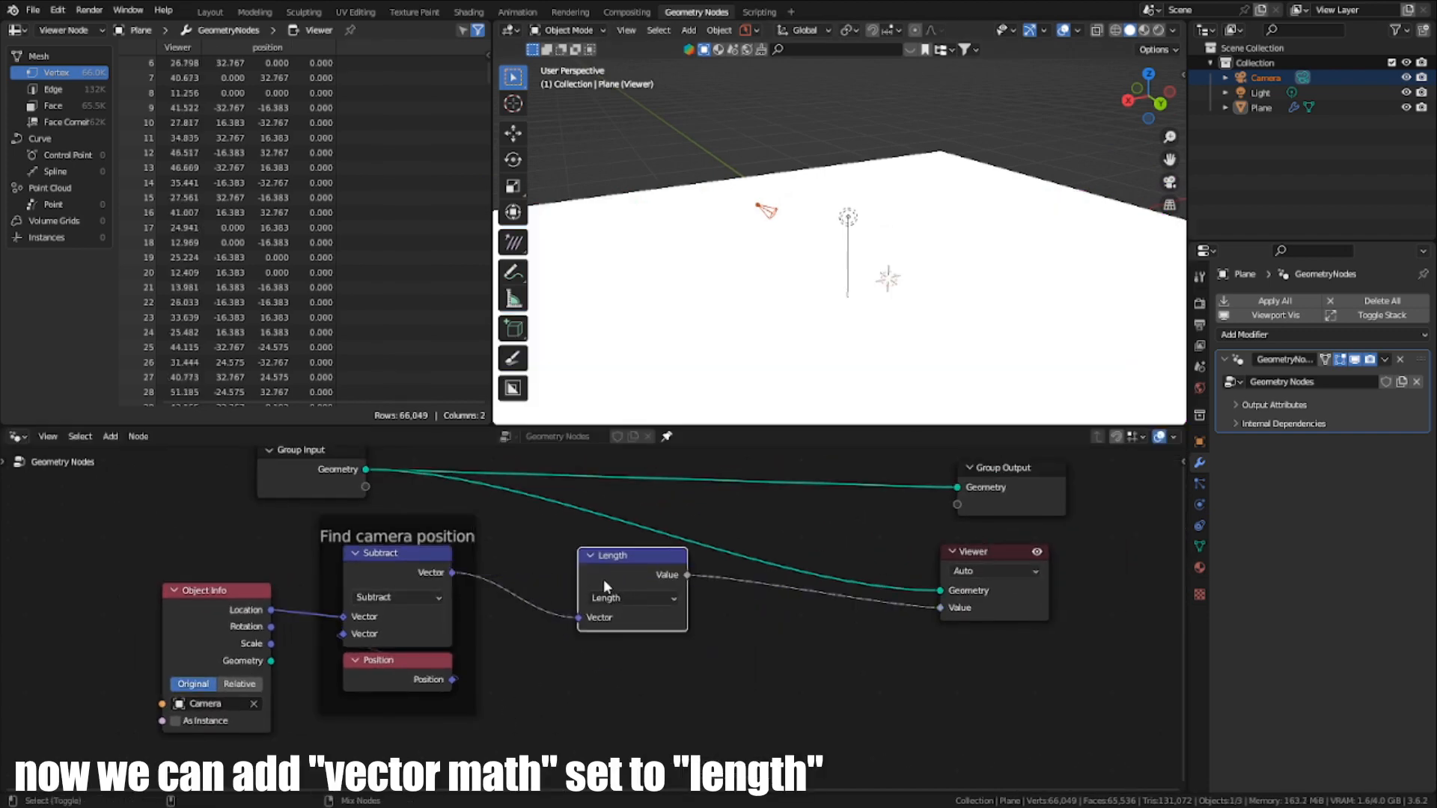
click(519, 572)
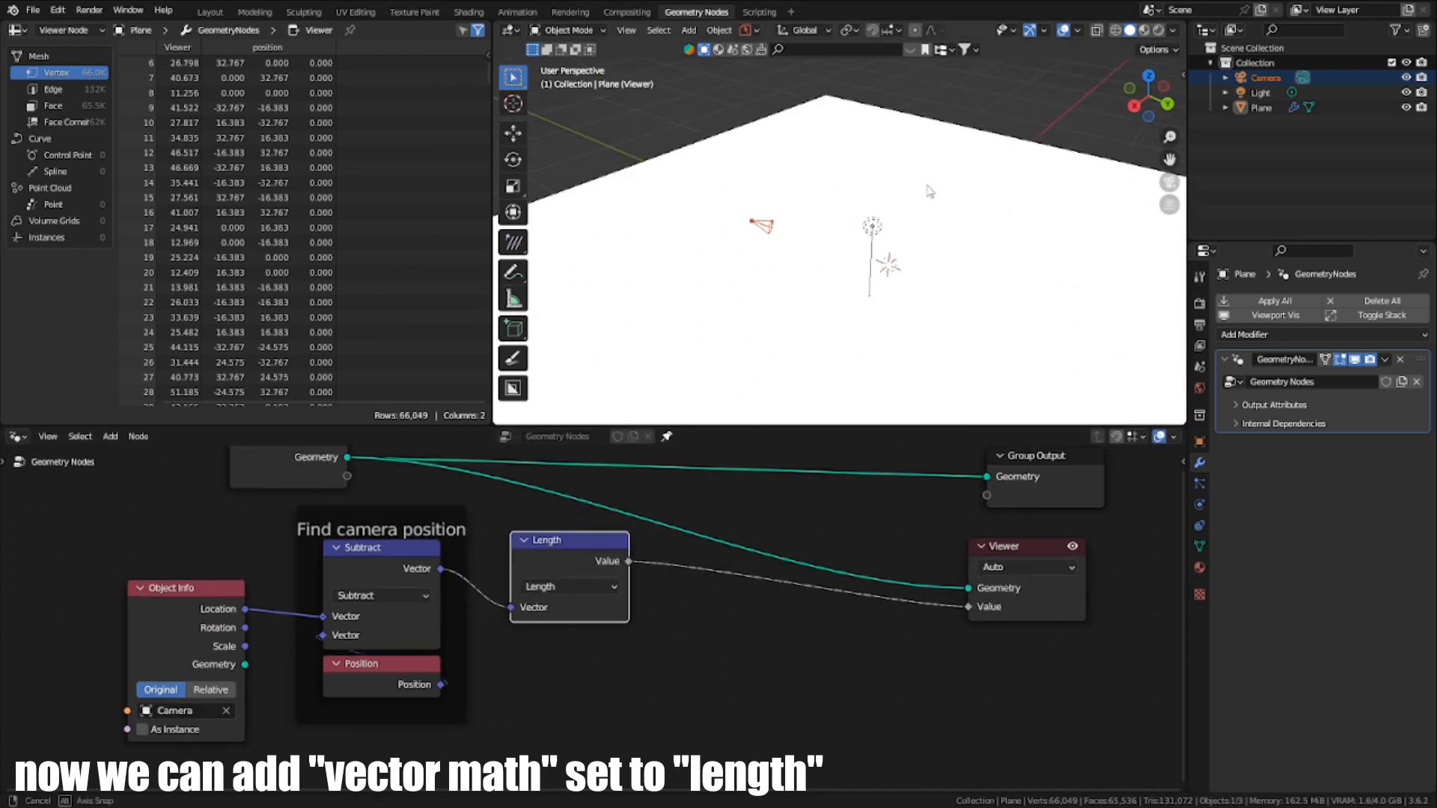
Step: Put the Length node in a frame labelled "Distance to camera as gradient"
scroll(524, 693, up, 2)
key(ctrl+j)
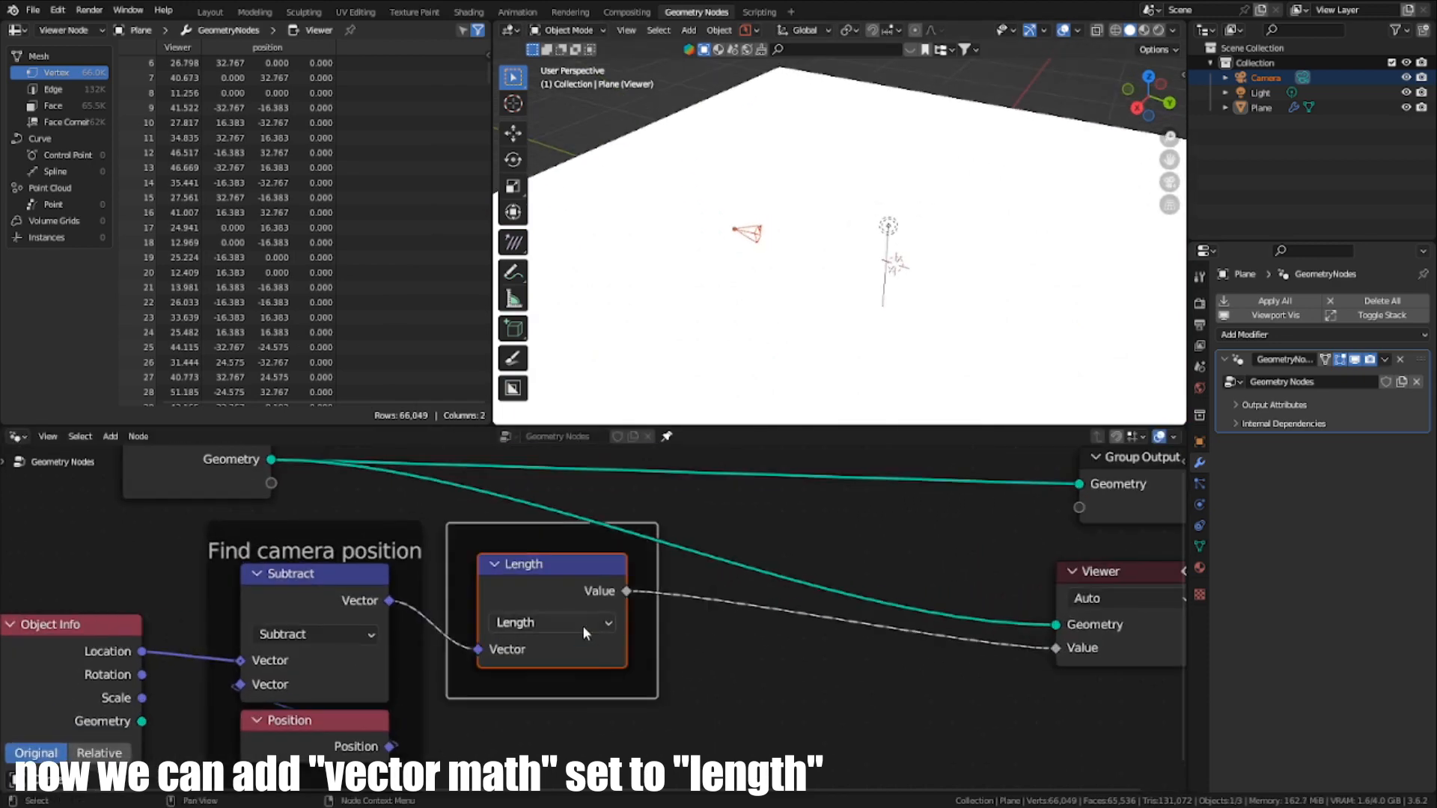
drag(587, 544, 594, 556)
key(F2)
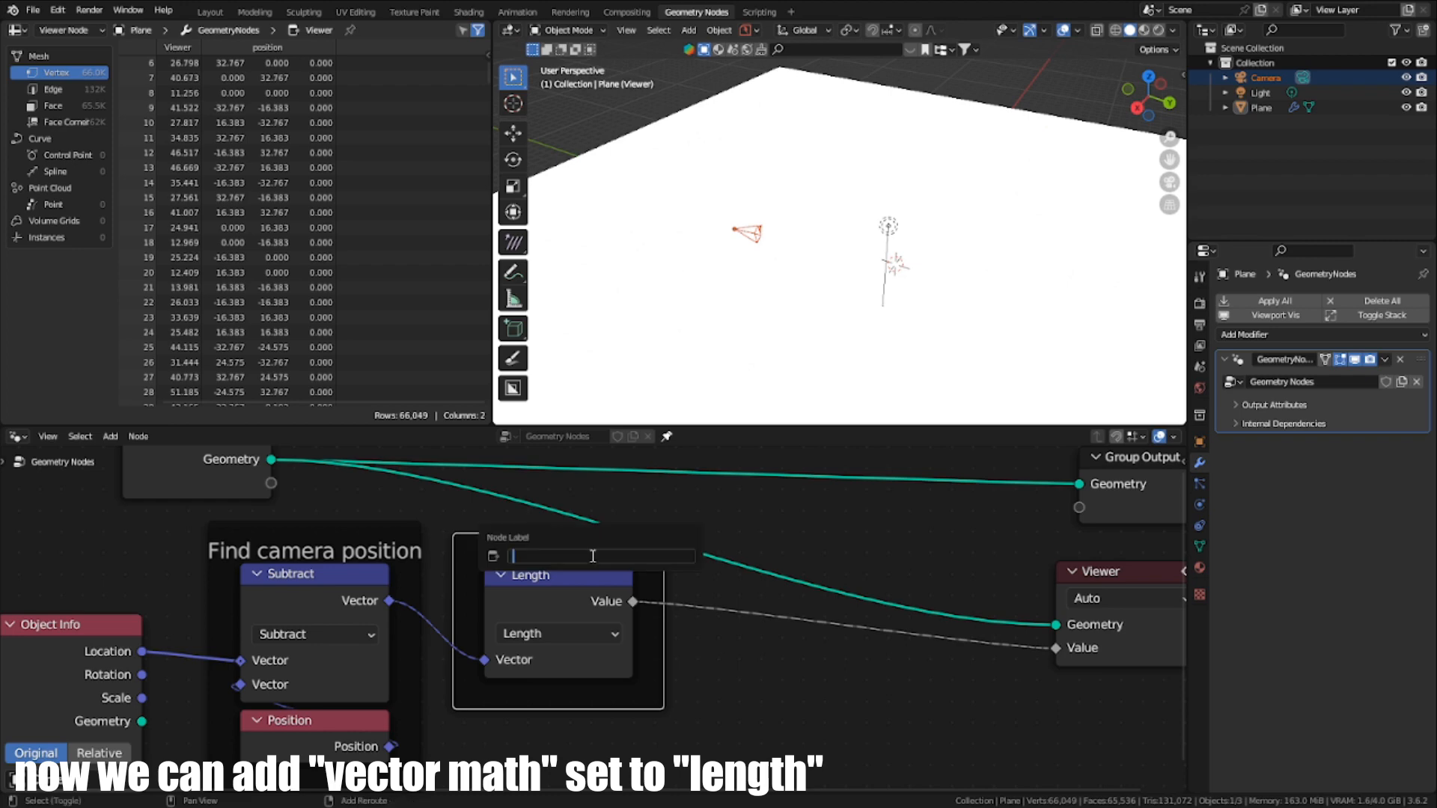
text(Distance to camera as gradient)
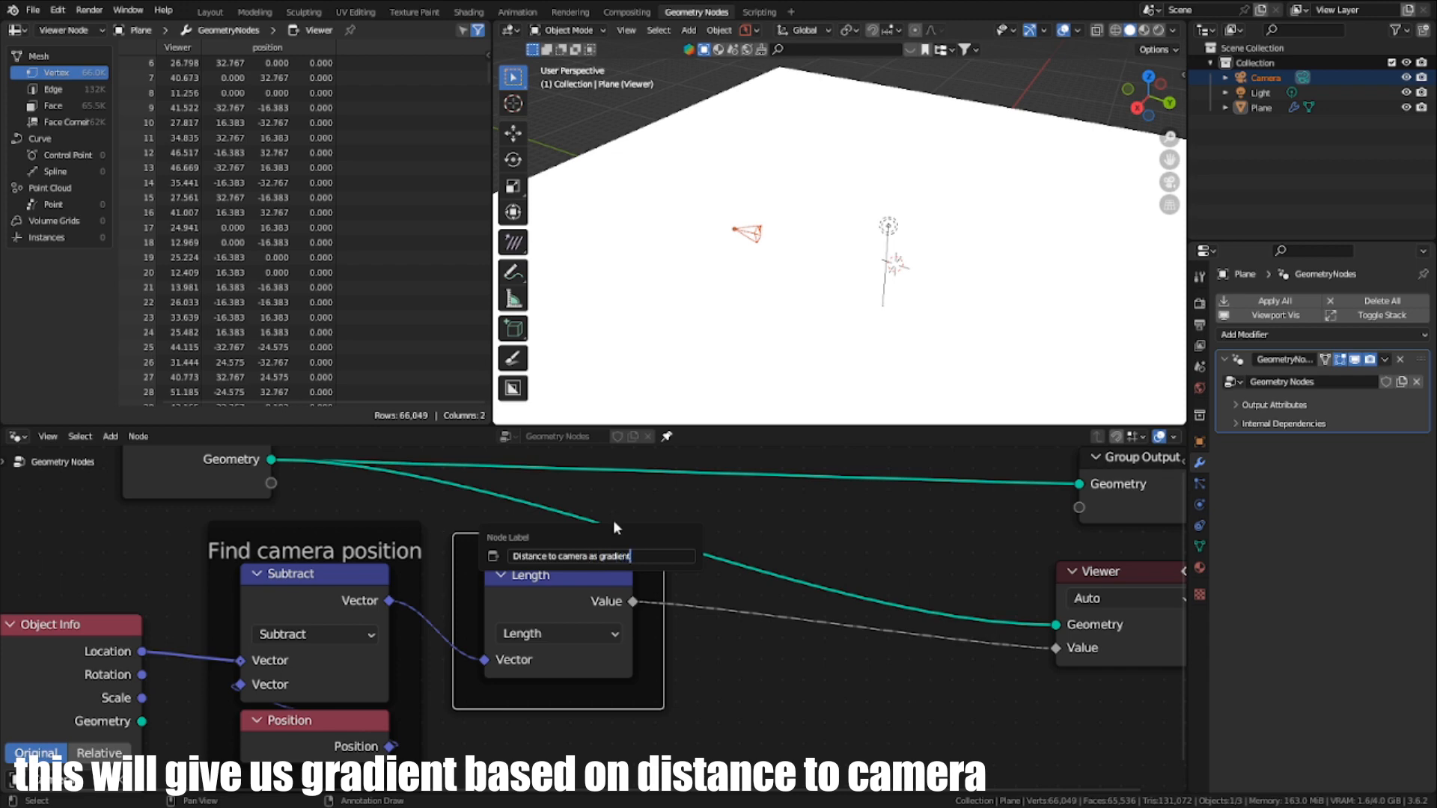
key(Return)
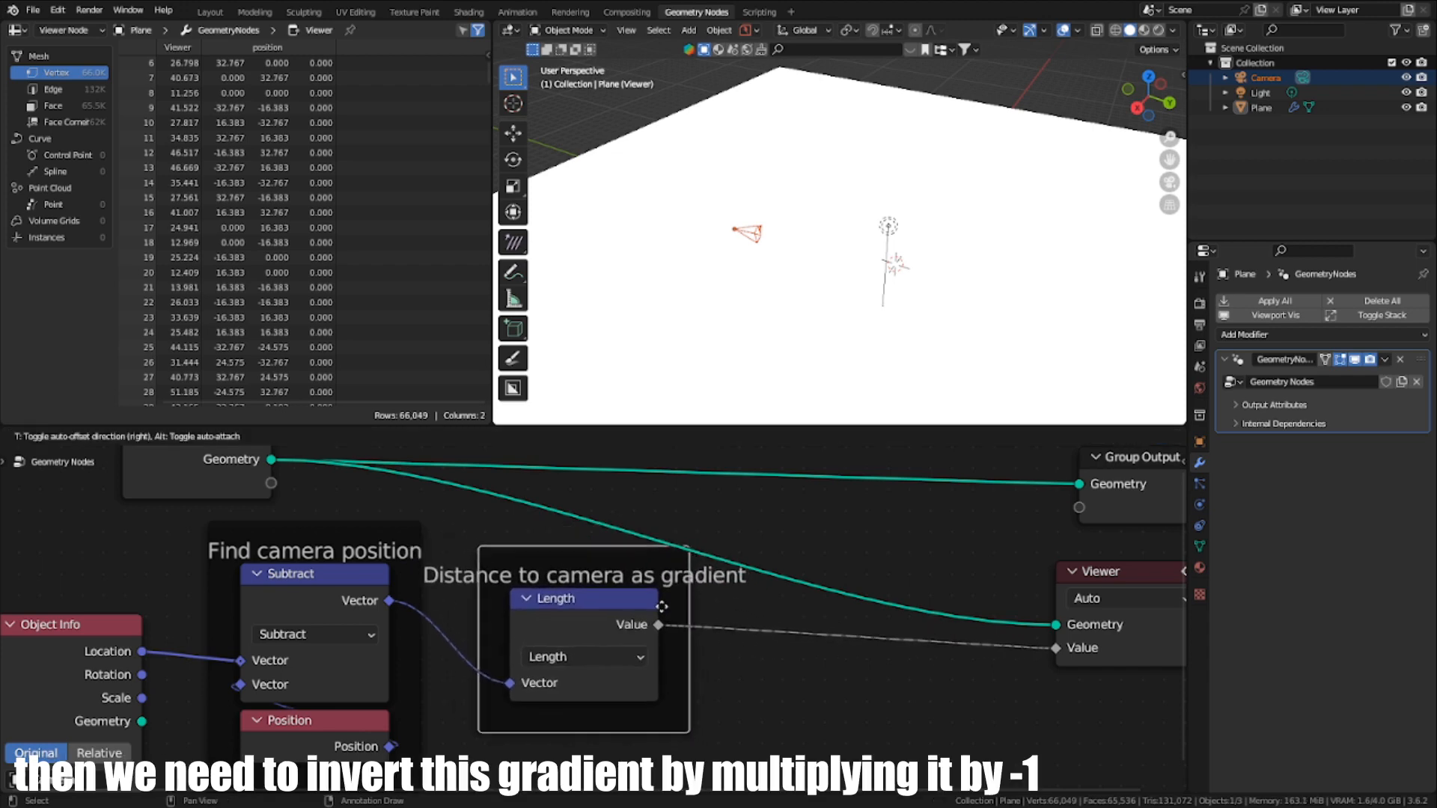
Step: Move the Group Output and Viewer nodes together farther from the Length node to make room for more nodes
scroll(636, 595, down, 3)
middle_drag(902, 638, 619, 641)
click(758, 594)
scroll(749, 584, down, 2)
drag(655, 479, 885, 738)
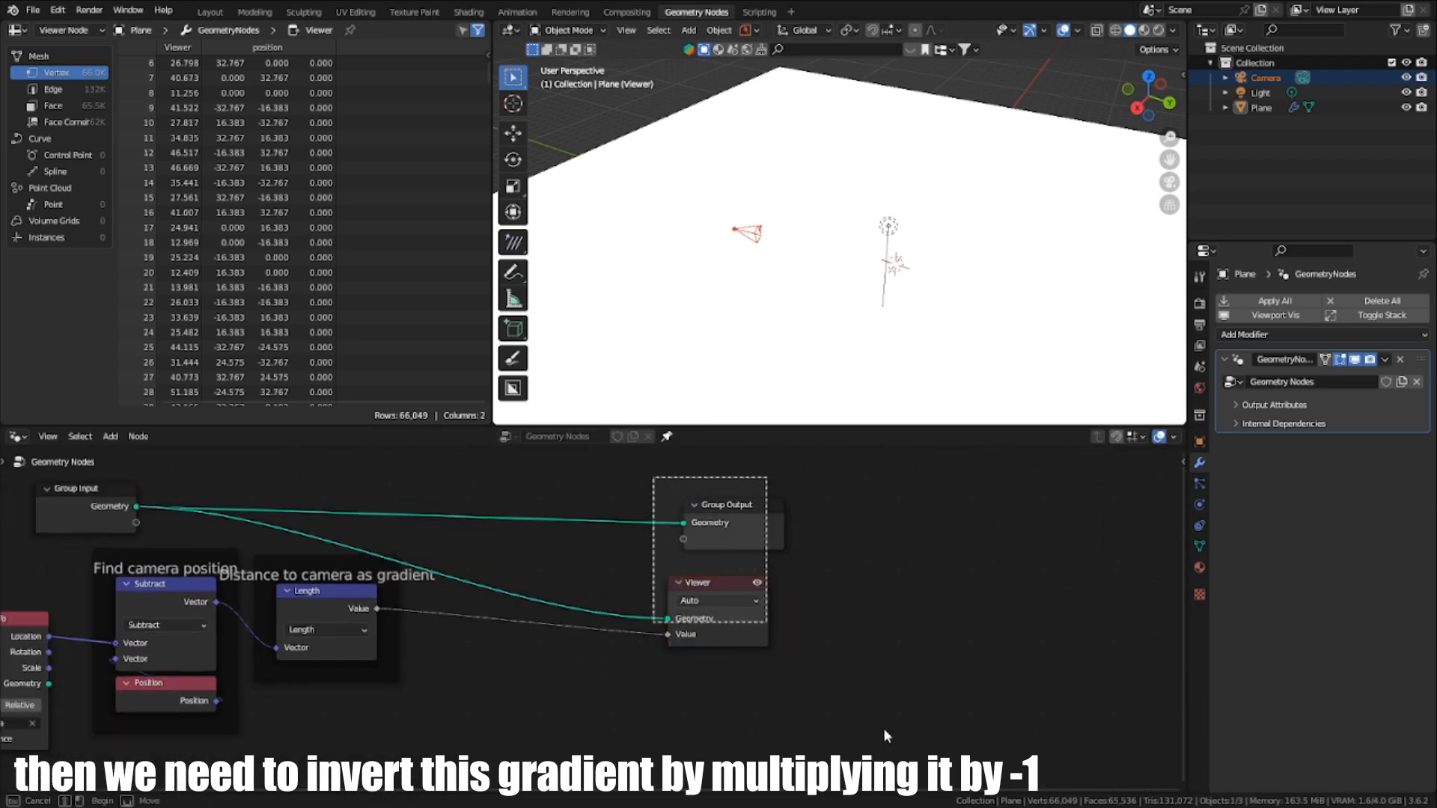
scroll(794, 678, down, 3)
key(g)
click(1045, 673)
scroll(587, 618, up, 1)
Step: Insert a Math node set to Multiply between Length and the Viewer, with its second value at -1
drag(376, 609, 615, 614)
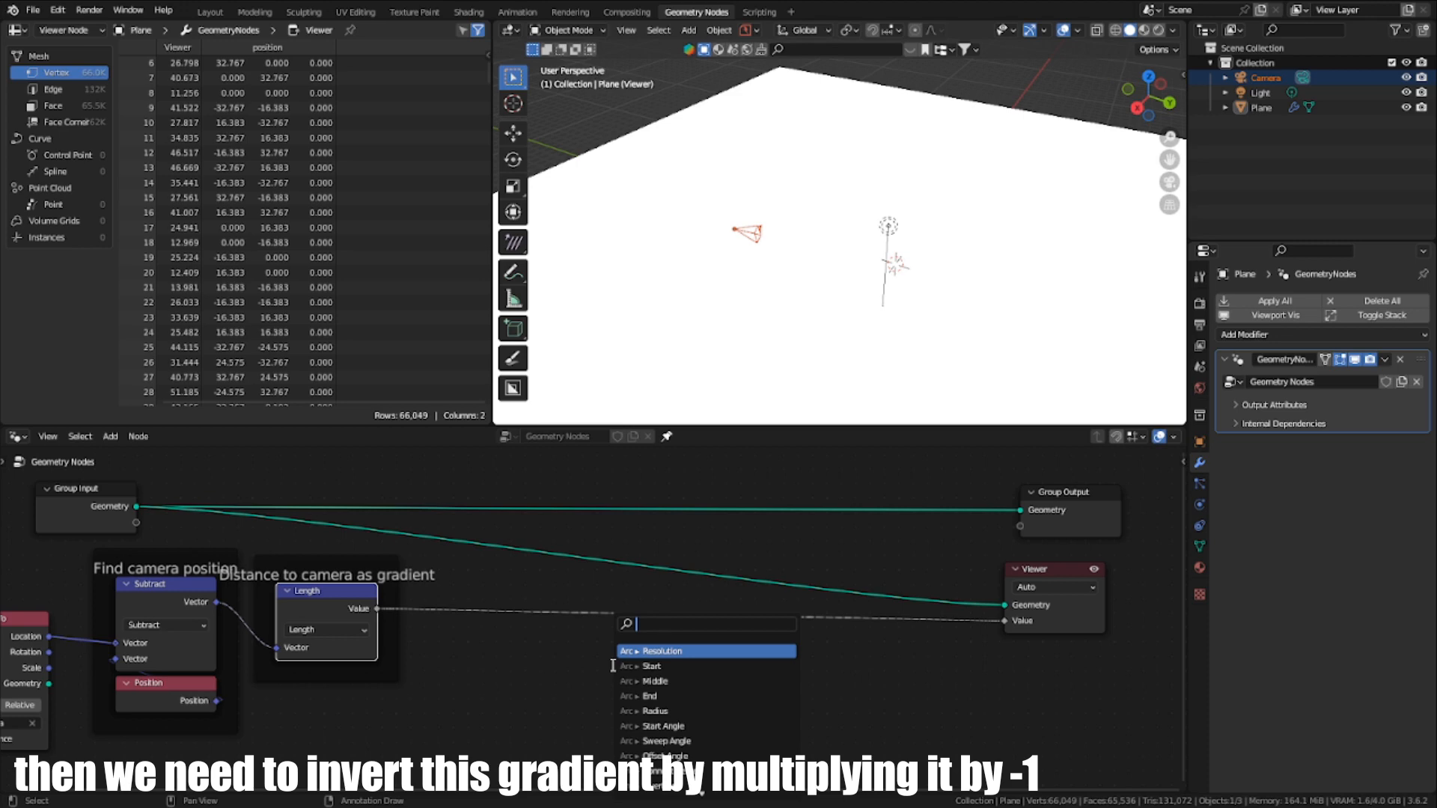
text(mult)
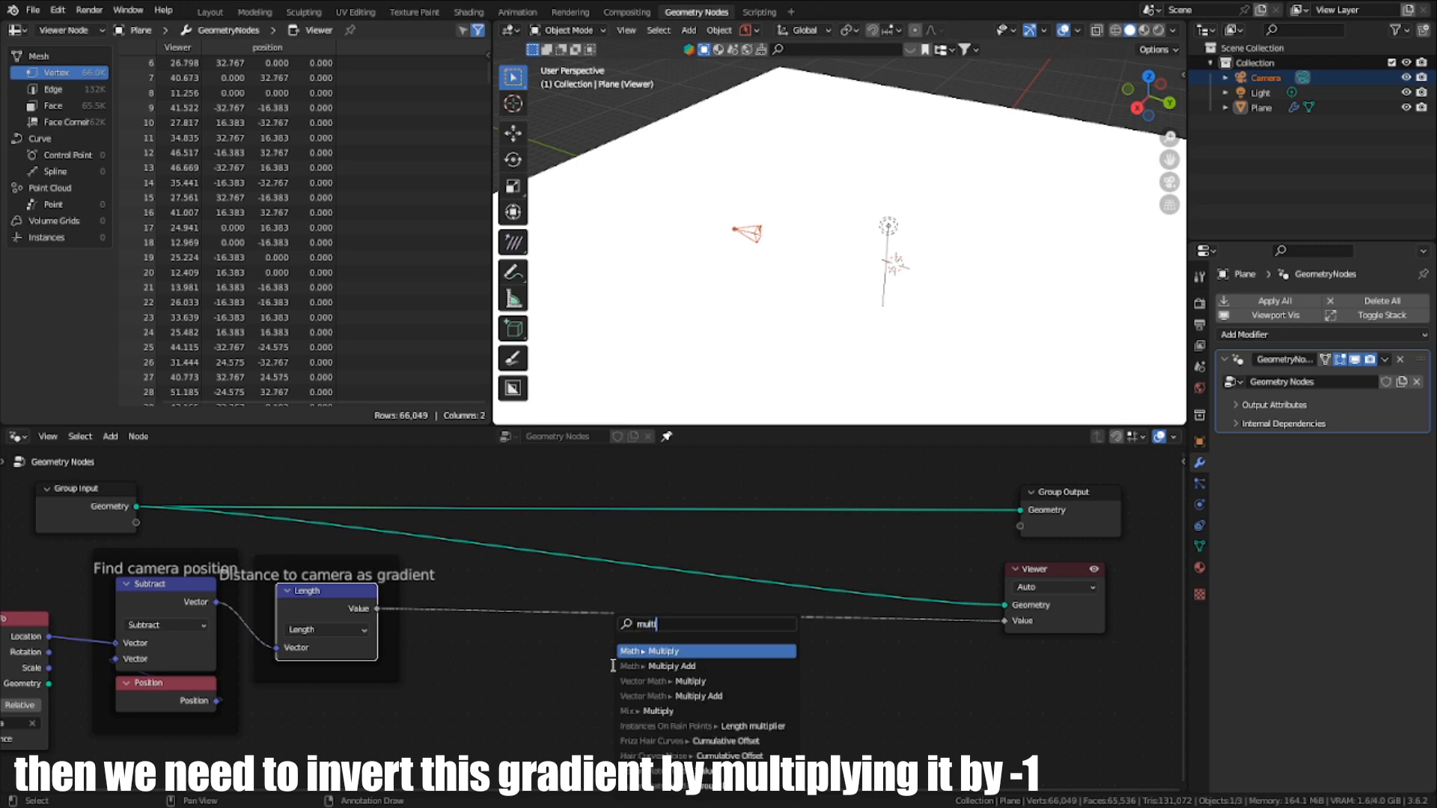
key(Return)
click(481, 596)
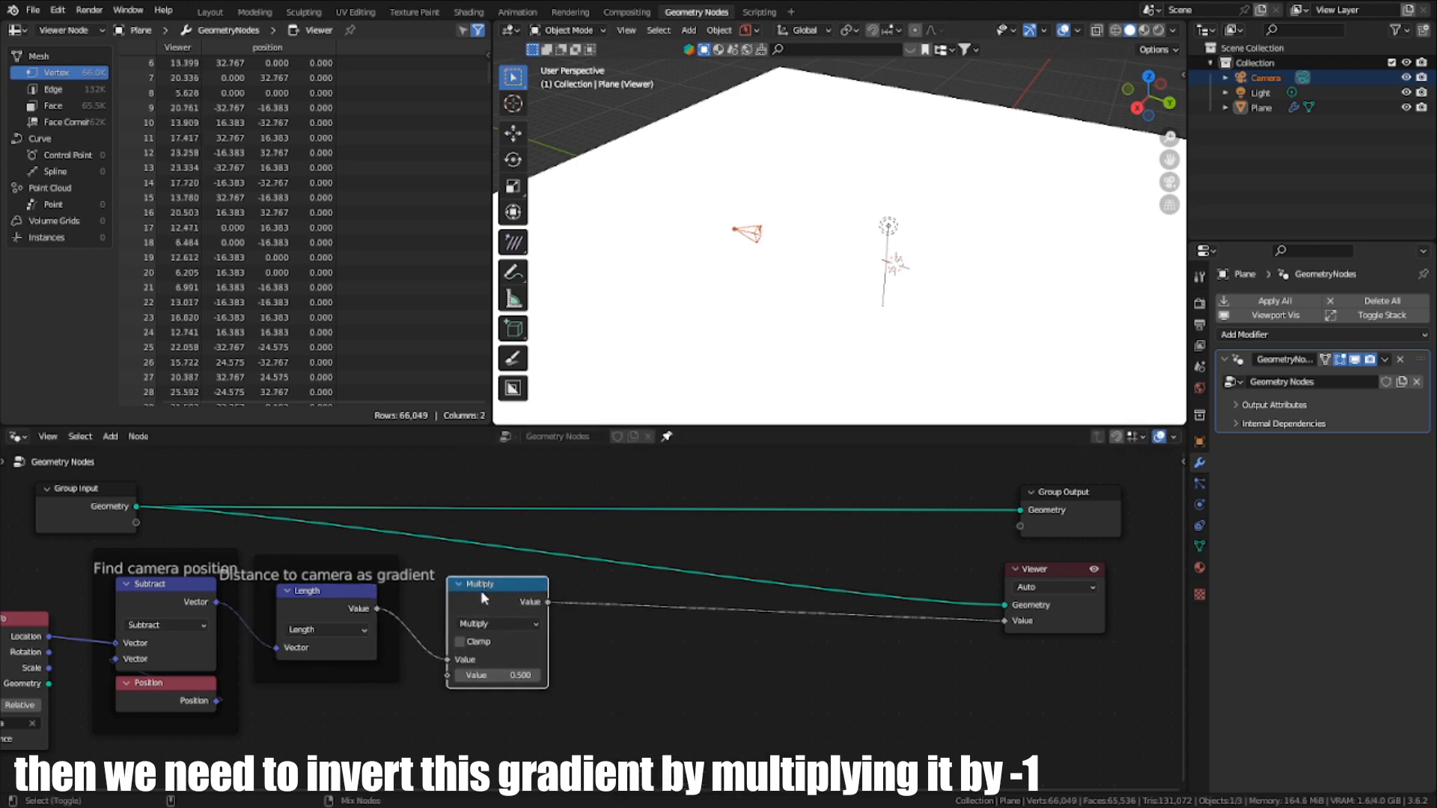
scroll(481, 597, up, 1)
text(-1)
key(Return)
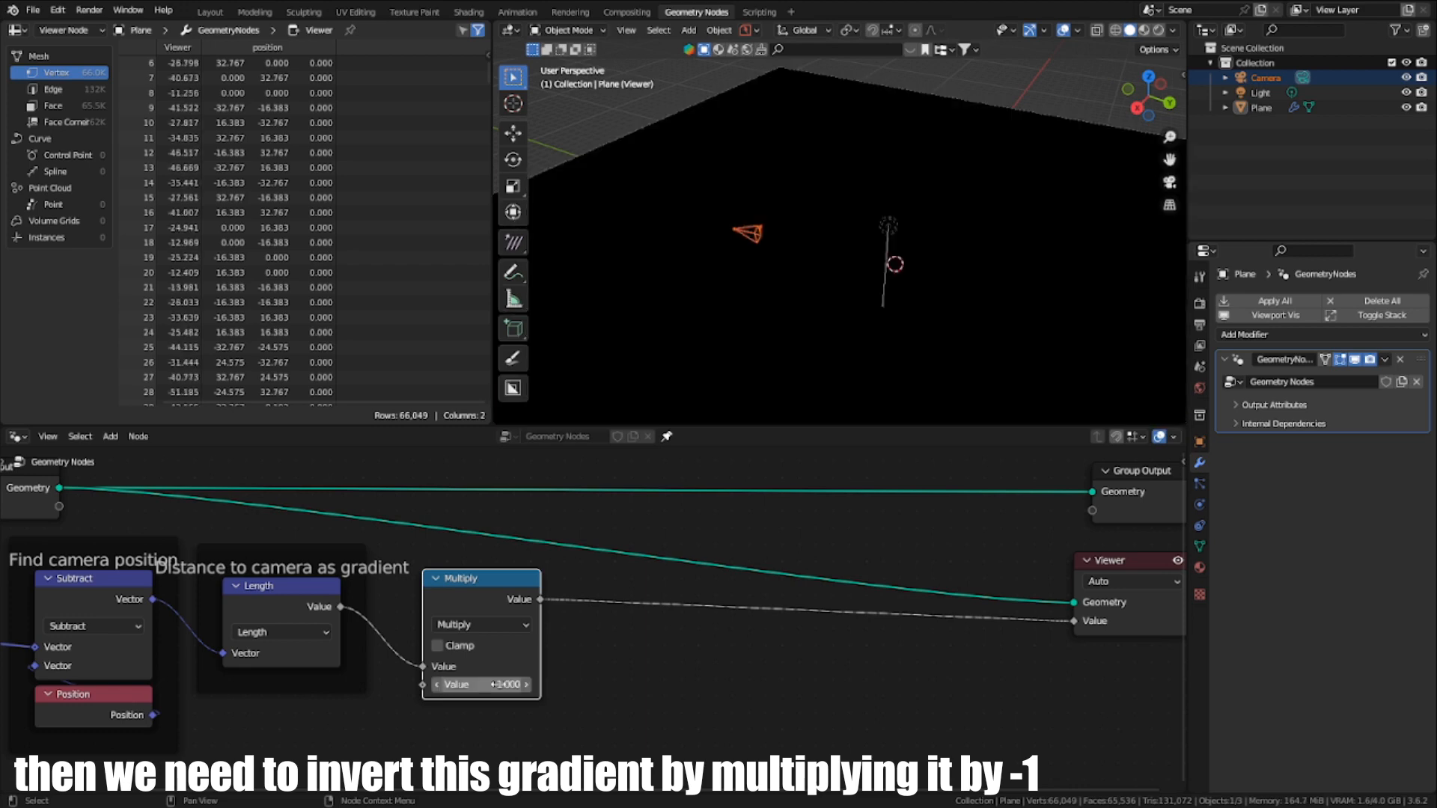
Step: Put the Multiply node in a frame labelled "Invert gradient"
scroll(545, 586, up, 1)
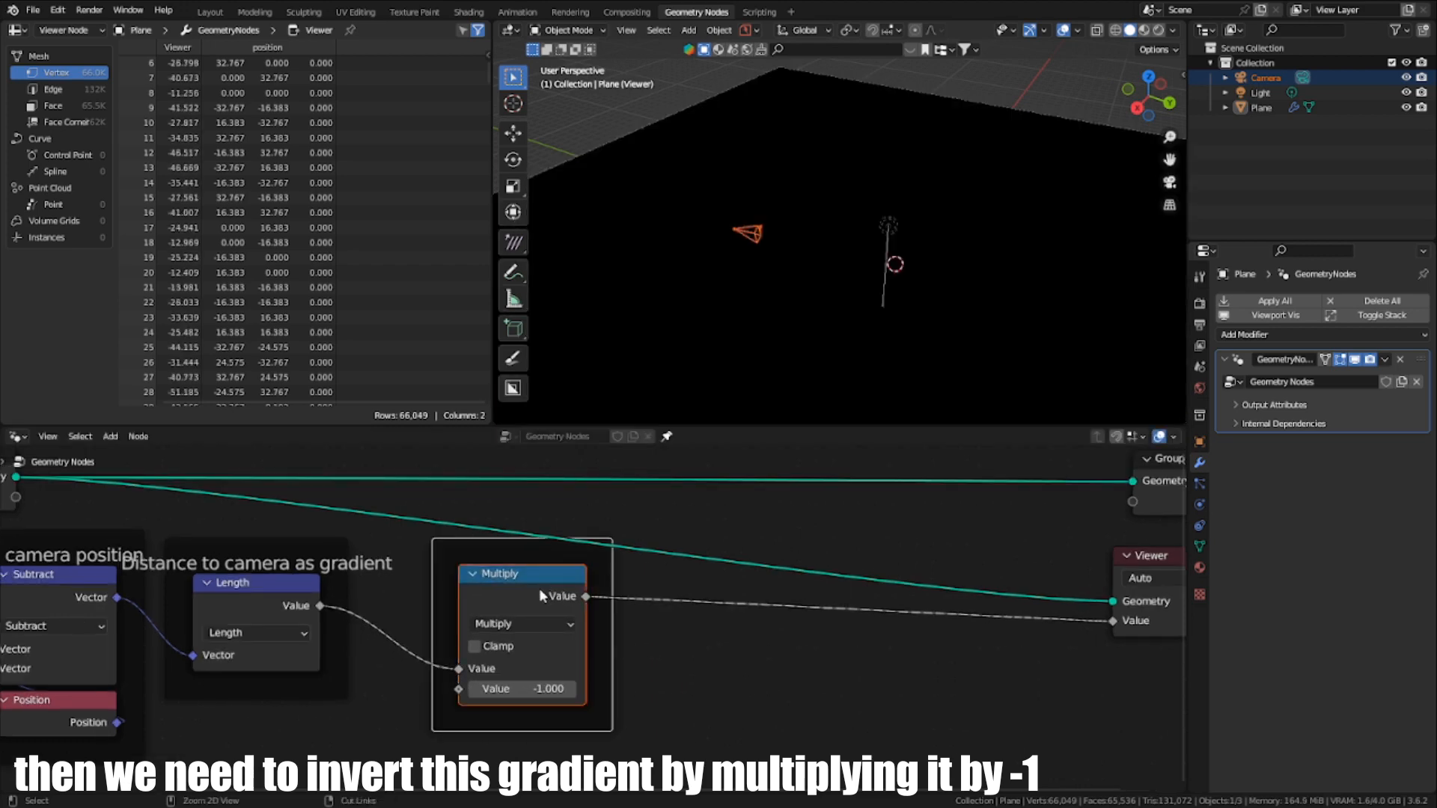
key(ctrl+j)
key(F2)
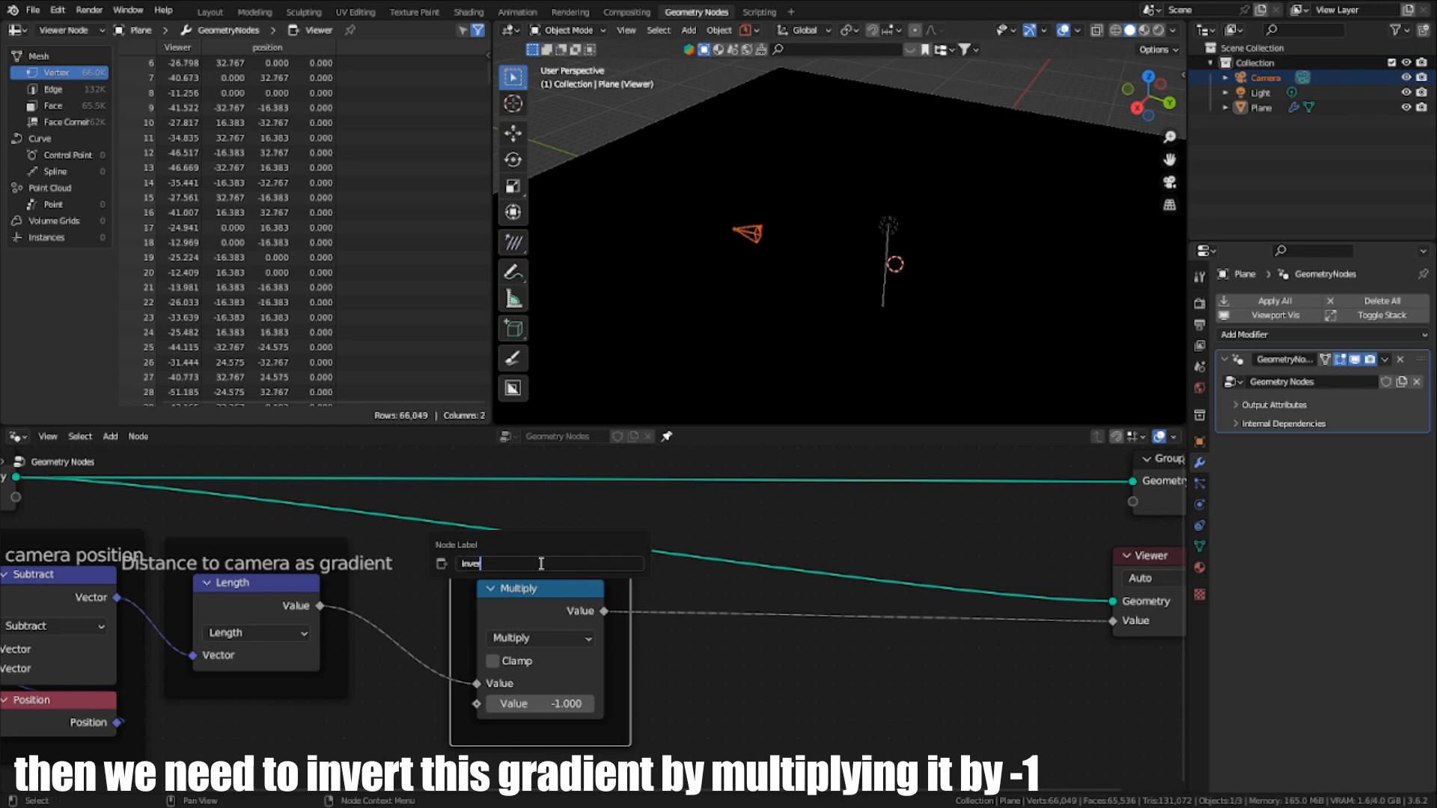
text(Invert gradient)
key(Return)
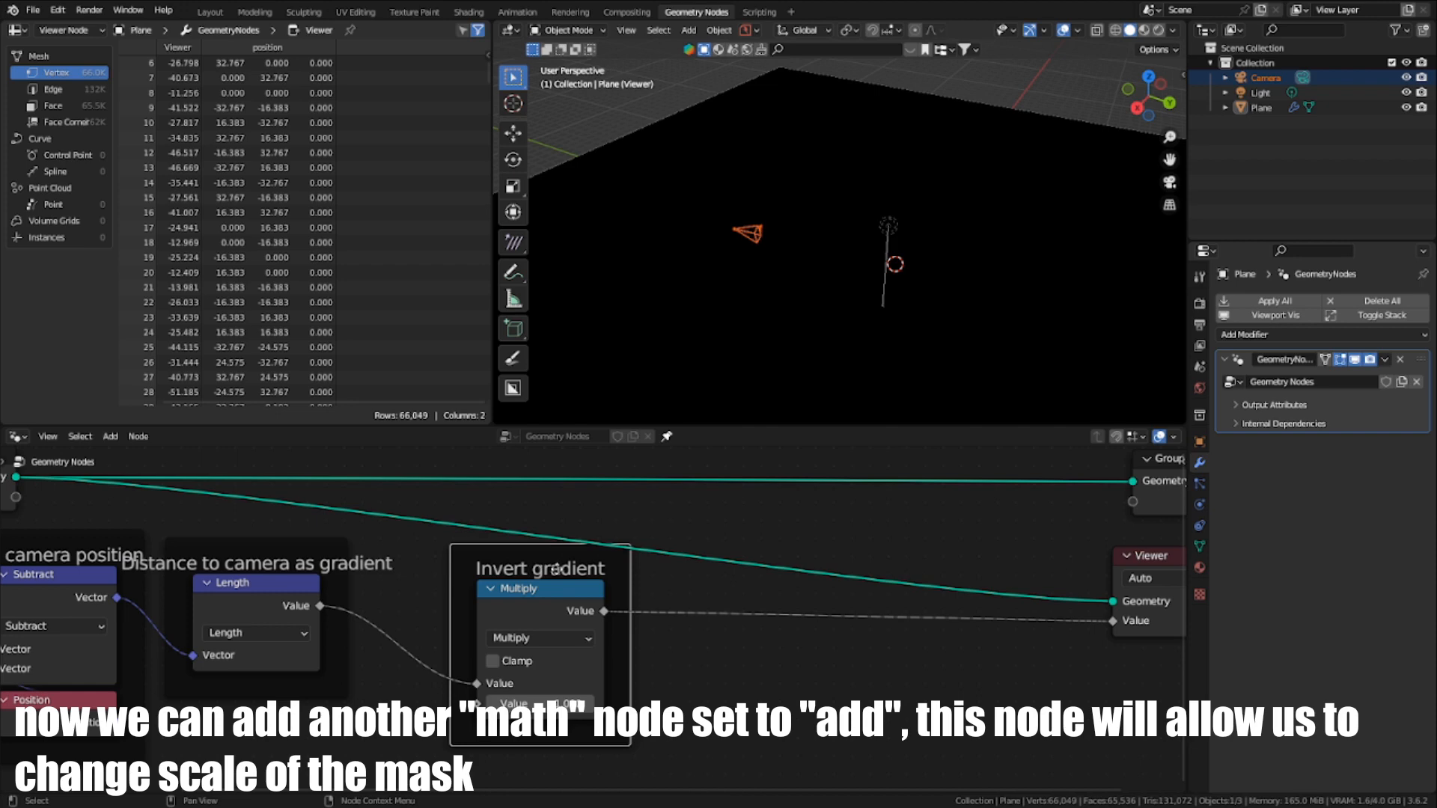
Step: Insert a Math node set to Add between Multiply and the Viewer, with its second value at 10
drag(556, 569, 739, 573)
scroll(856, 582, up, 3)
scroll(739, 573, down, 3)
drag(602, 657, 829, 659)
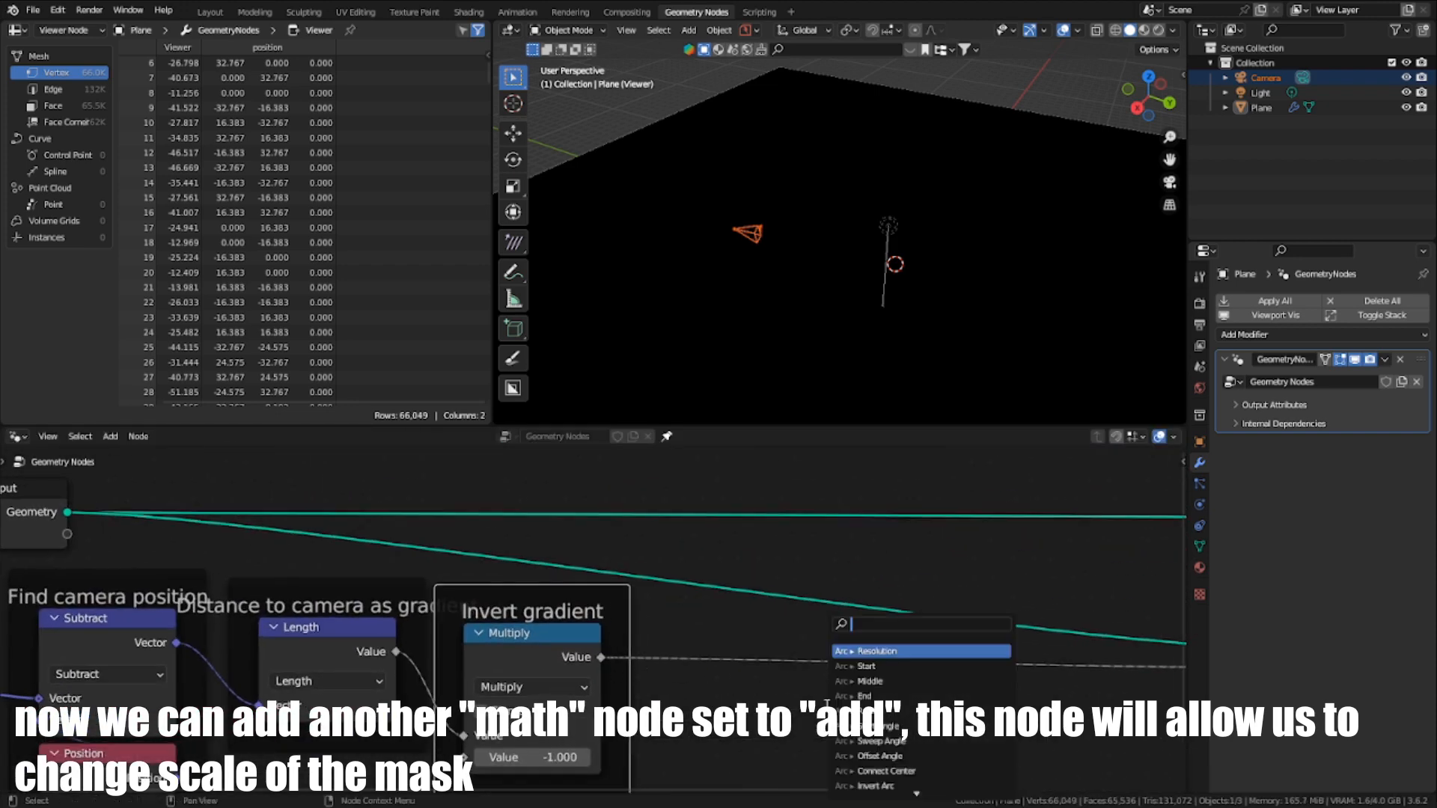
text(add)
key(Return)
click(769, 563)
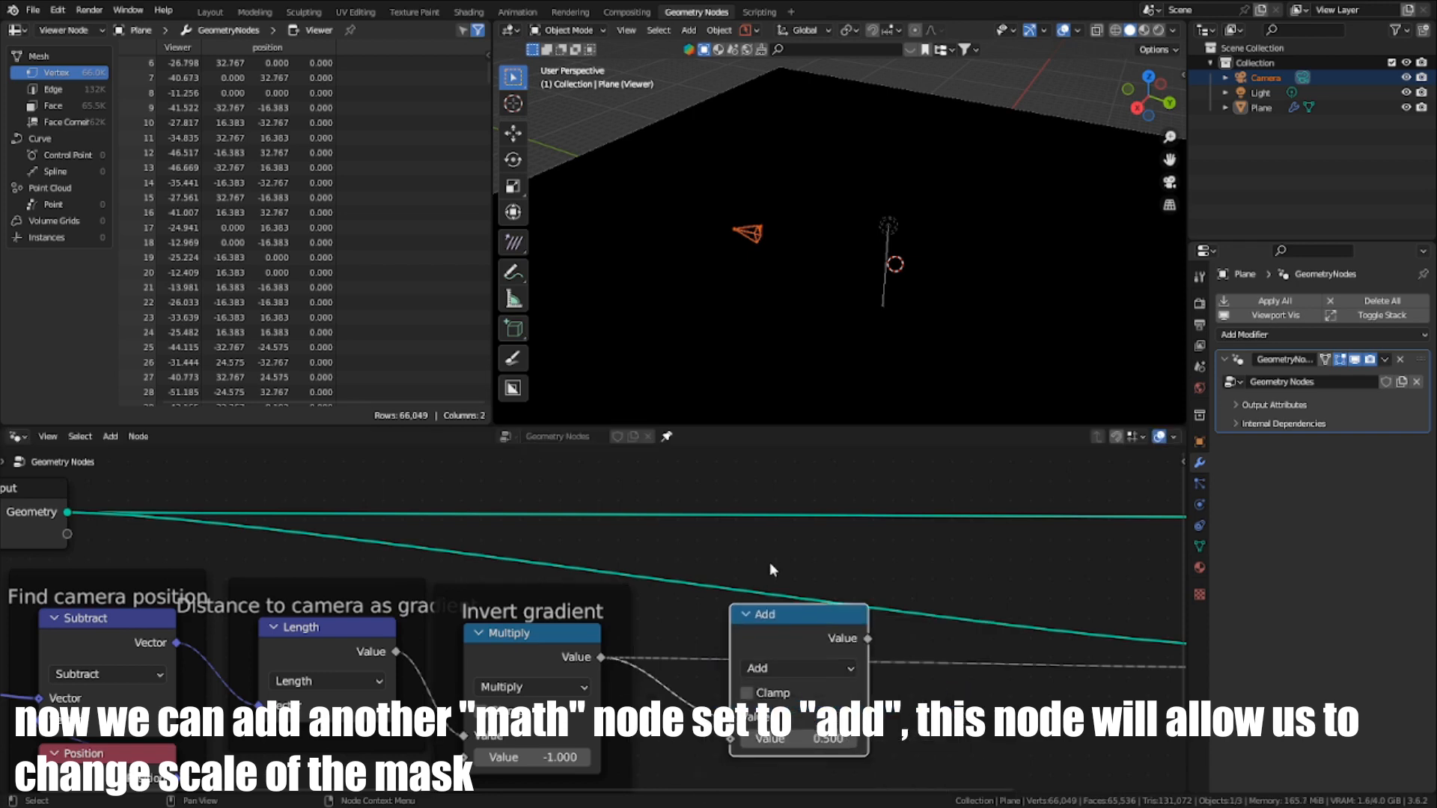
drag(802, 622, 753, 625)
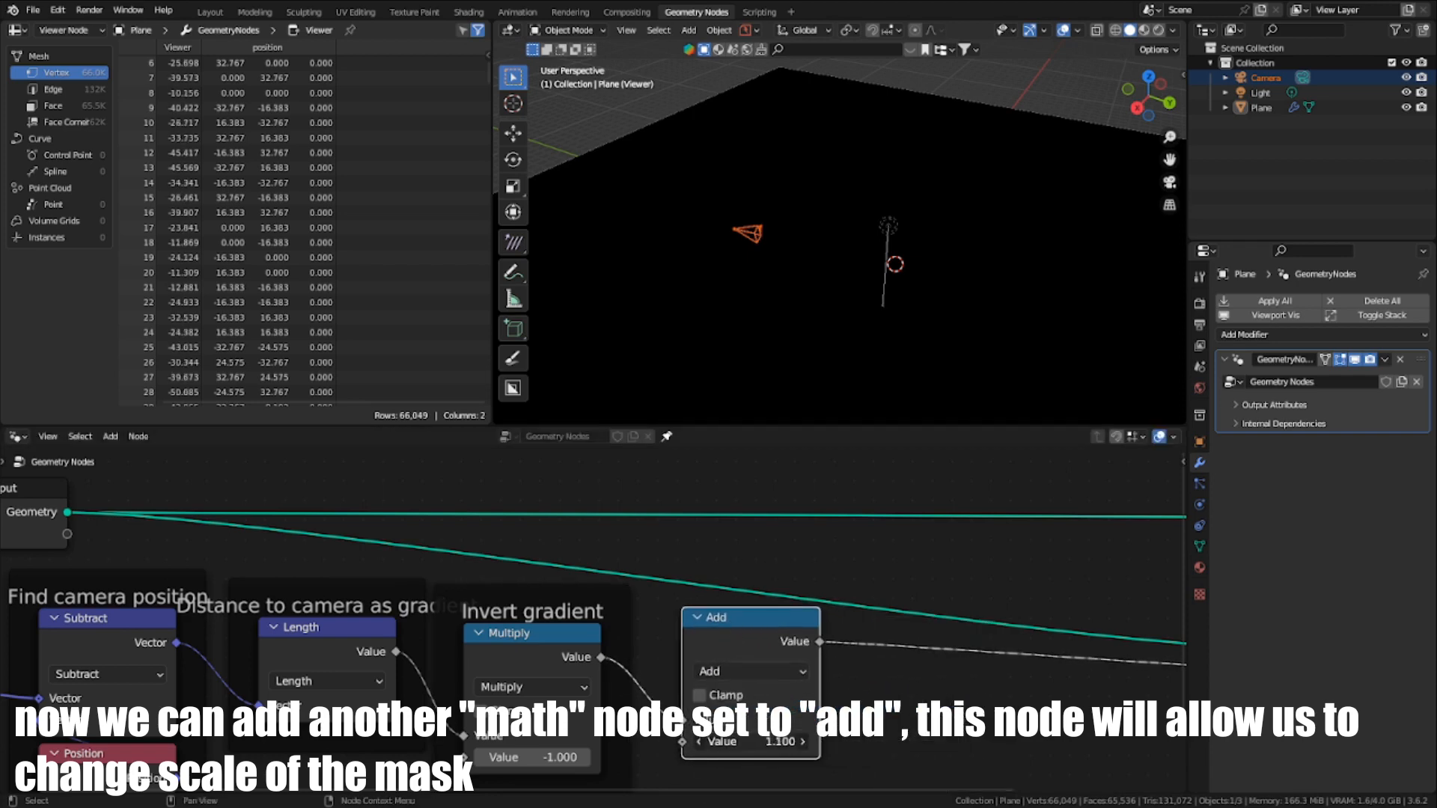
drag(749, 741, 676, 636)
text(10)
key(Return)
Step: Put the Add node in a frame labelled "Mask scale"
scroll(734, 639, down, 2)
key(ctrl+j)
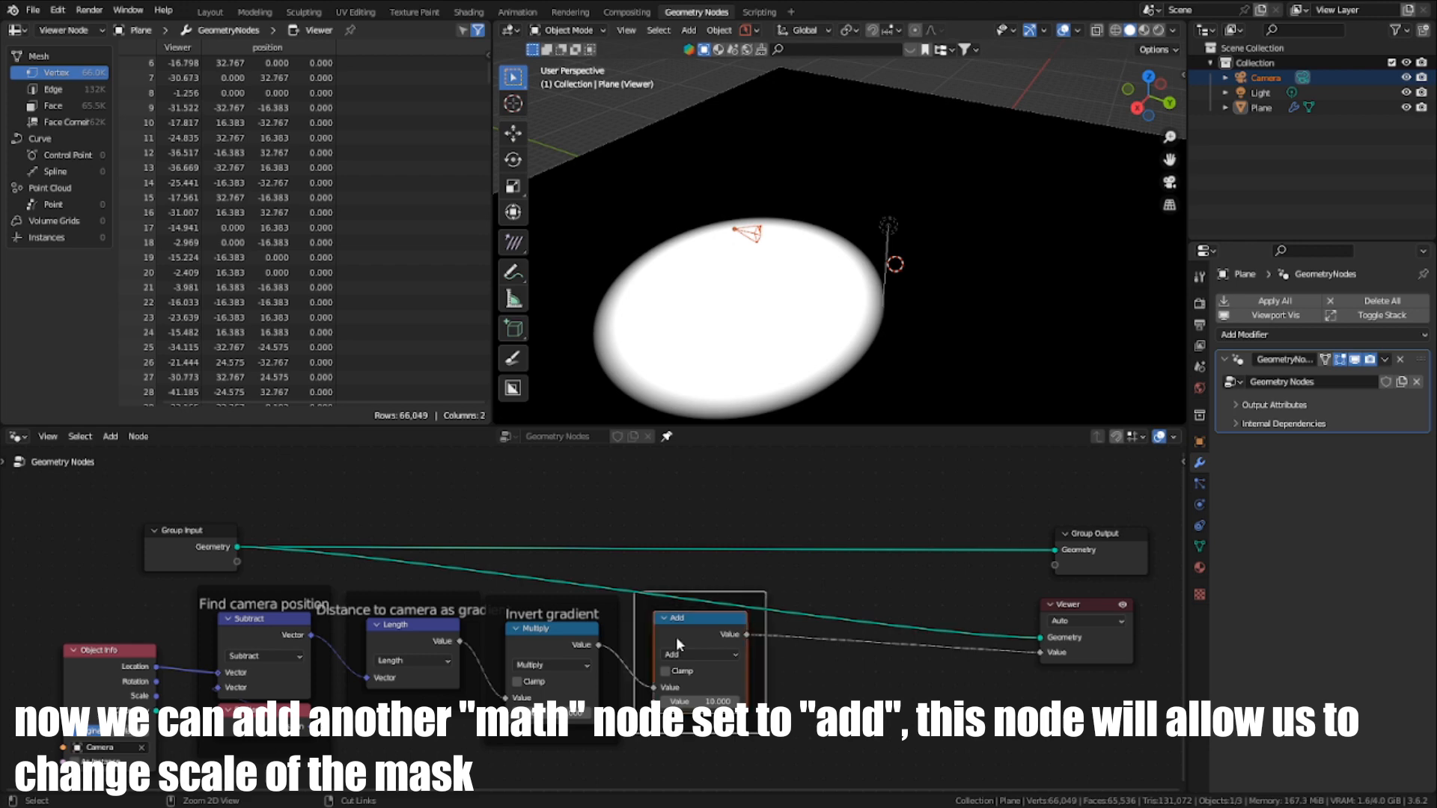
scroll(640, 644, up, 2)
key(F2)
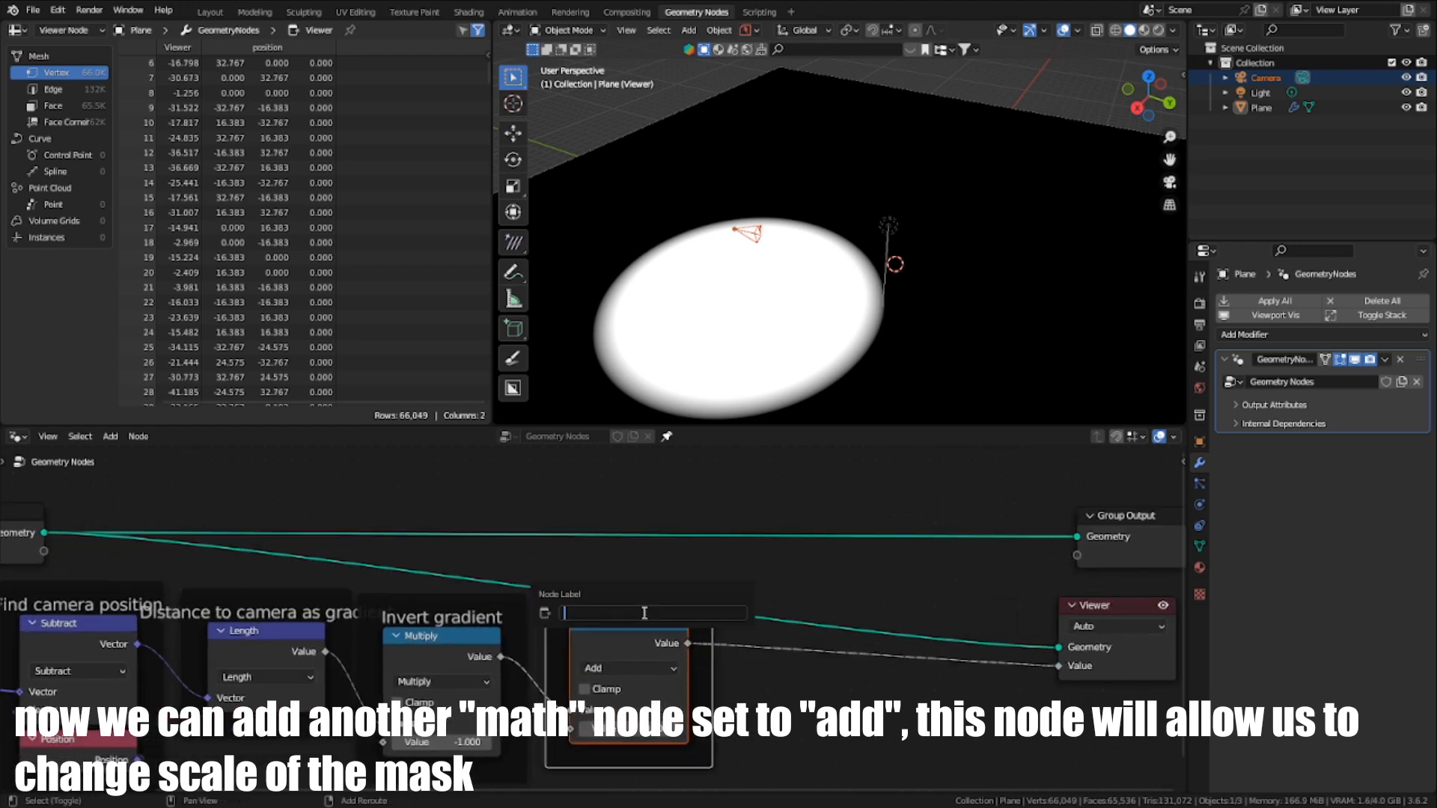
text(Mask scale)
key(Return)
Step: Insert a Map Range node between the Add node's Value output and the Viewer
middle_drag(815, 639, 586, 631)
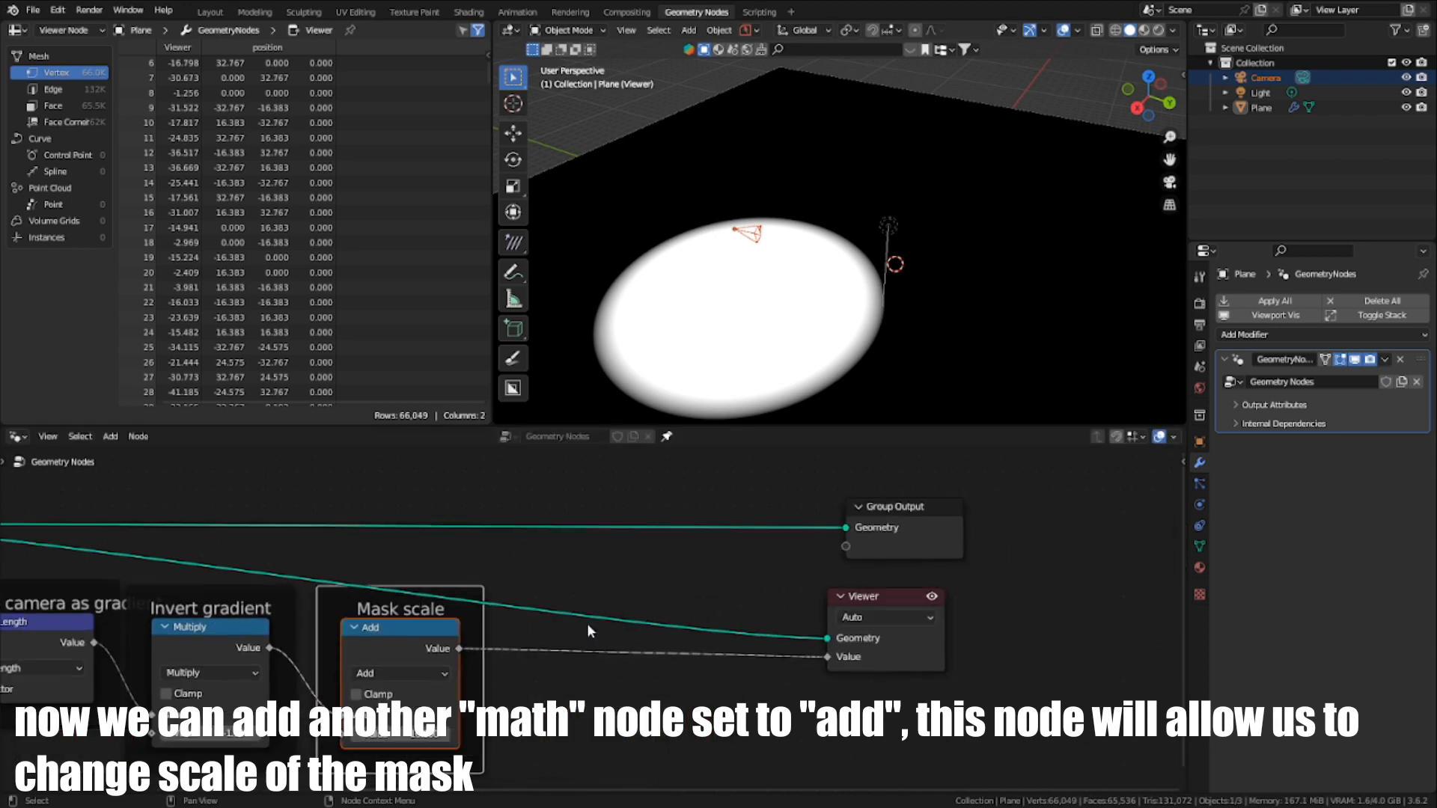
scroll(588, 626, up, 2)
drag(437, 655, 579, 684)
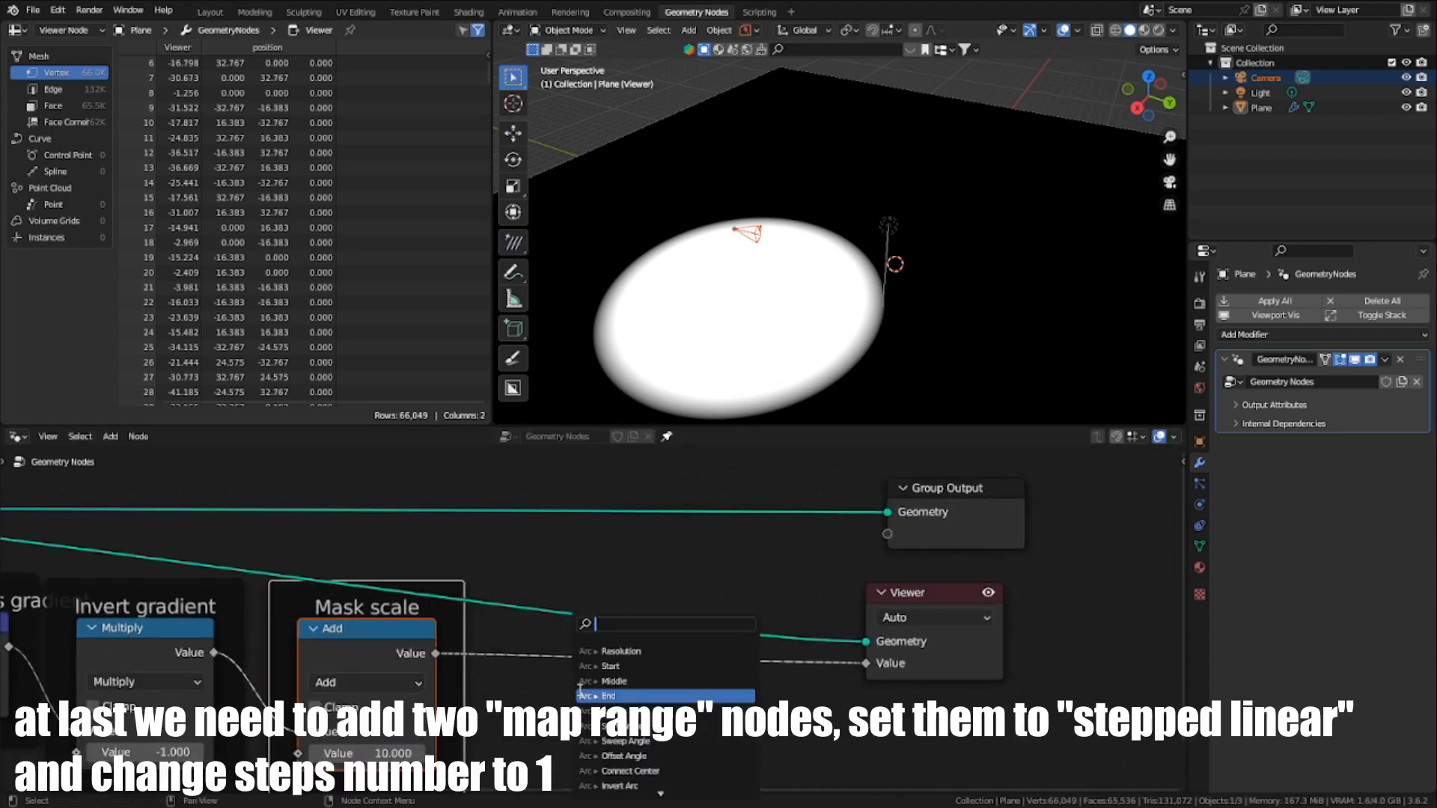
text(map)
click(623, 651)
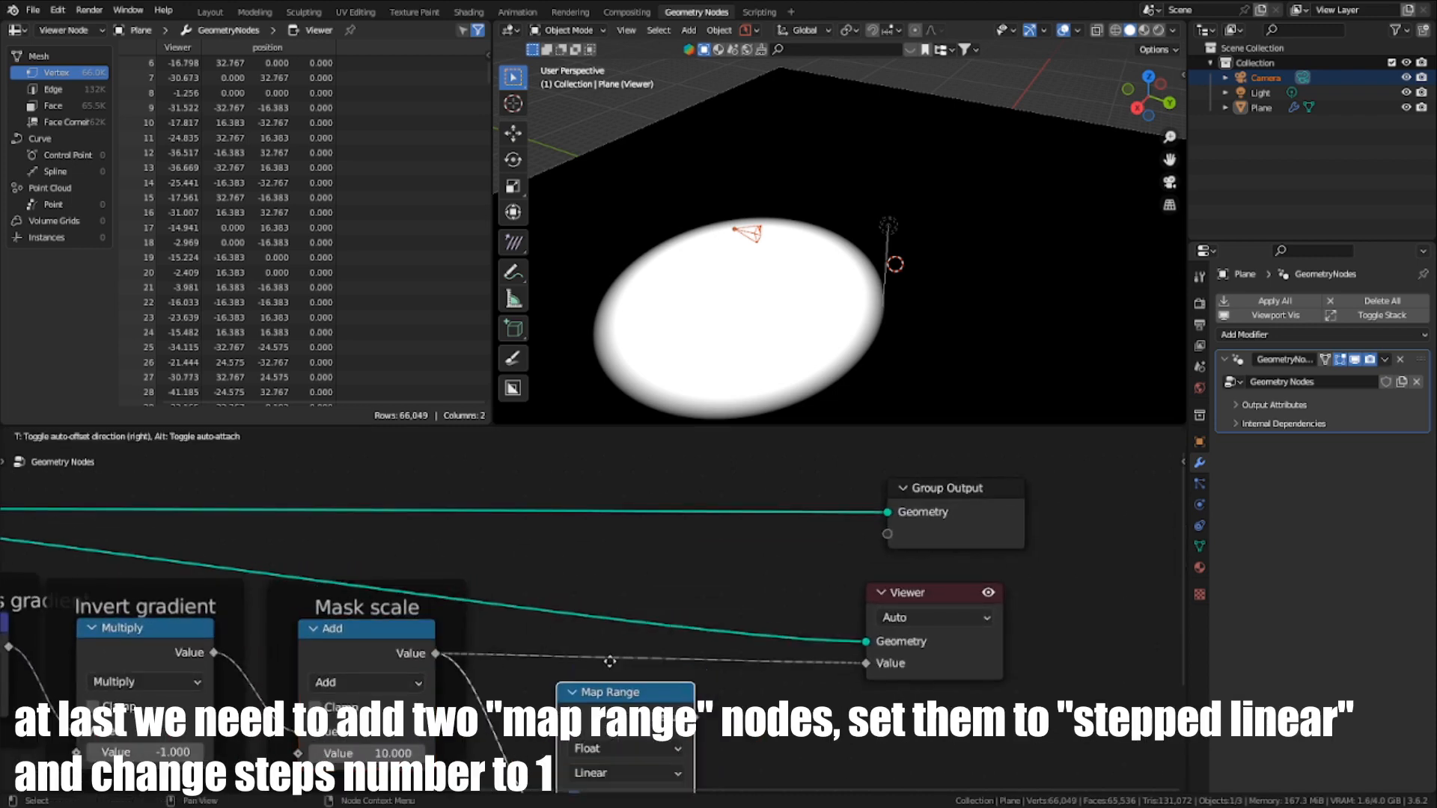
click(619, 605)
Step: Set the Map Range node's interpolation to Stepped Linear with Steps at 1, and reposition it beside the Mask scale frame
middle_drag(636, 647, 683, 464)
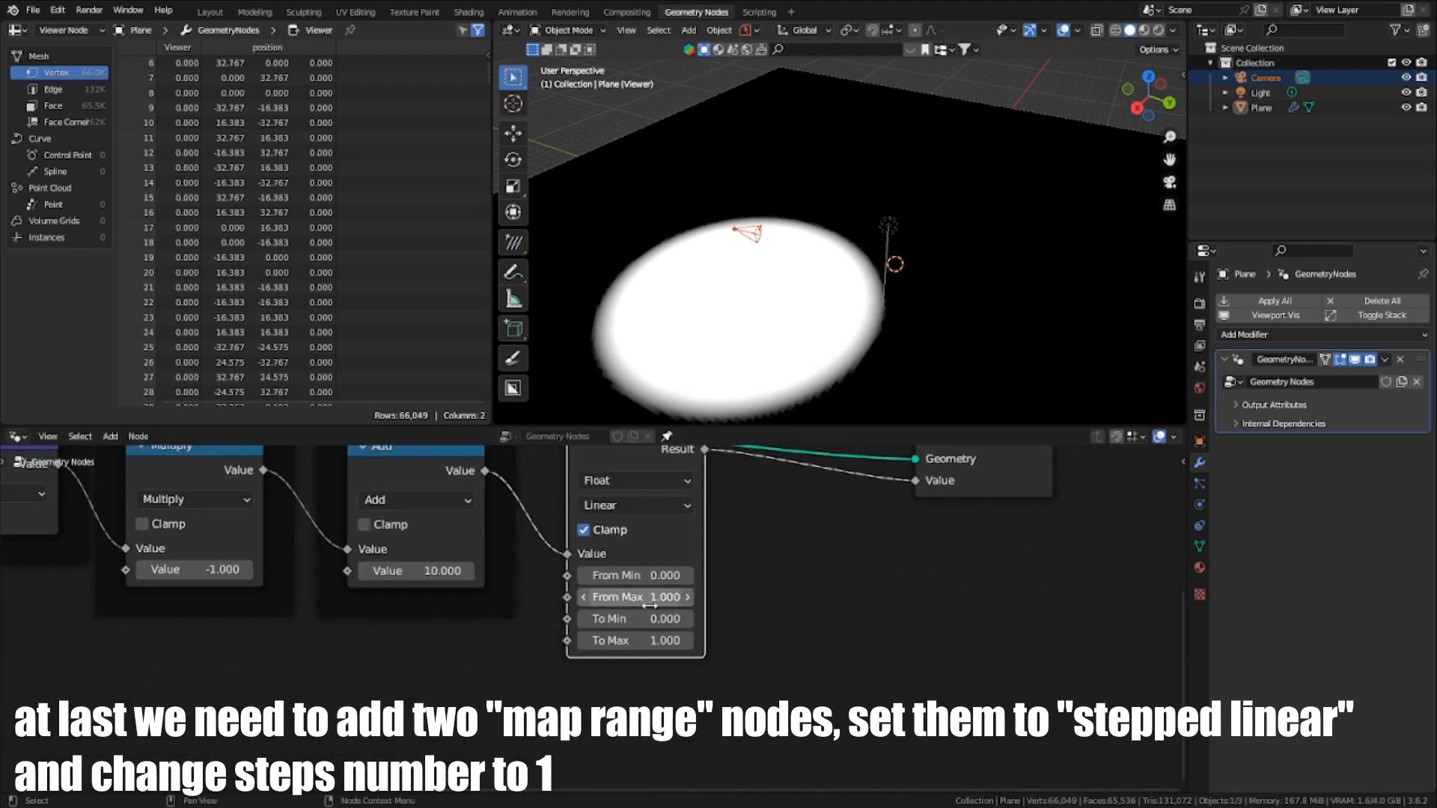
middle_drag(648, 611, 648, 683)
click(630, 577)
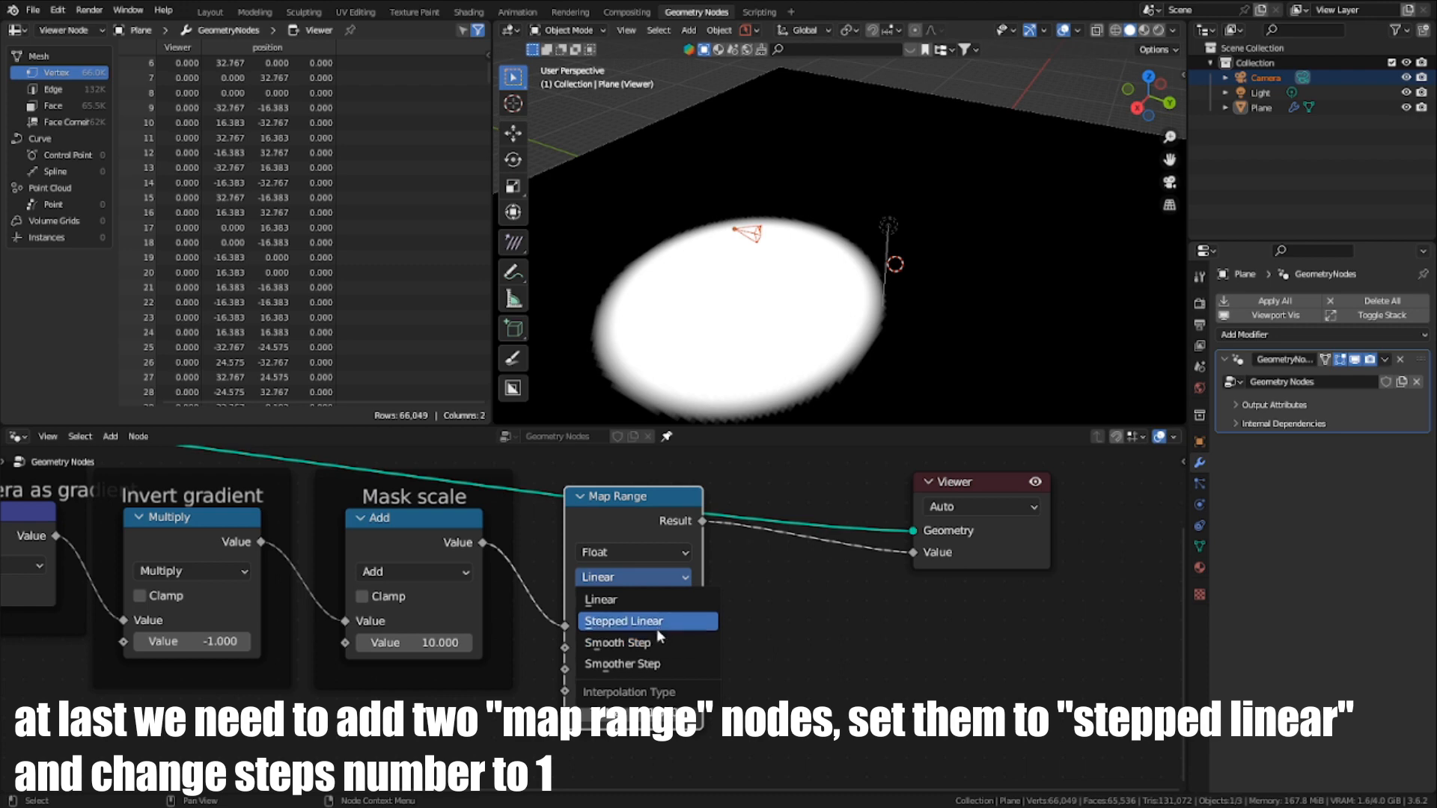
click(658, 626)
scroll(599, 520, up, 1)
drag(598, 497, 583, 465)
click(609, 553)
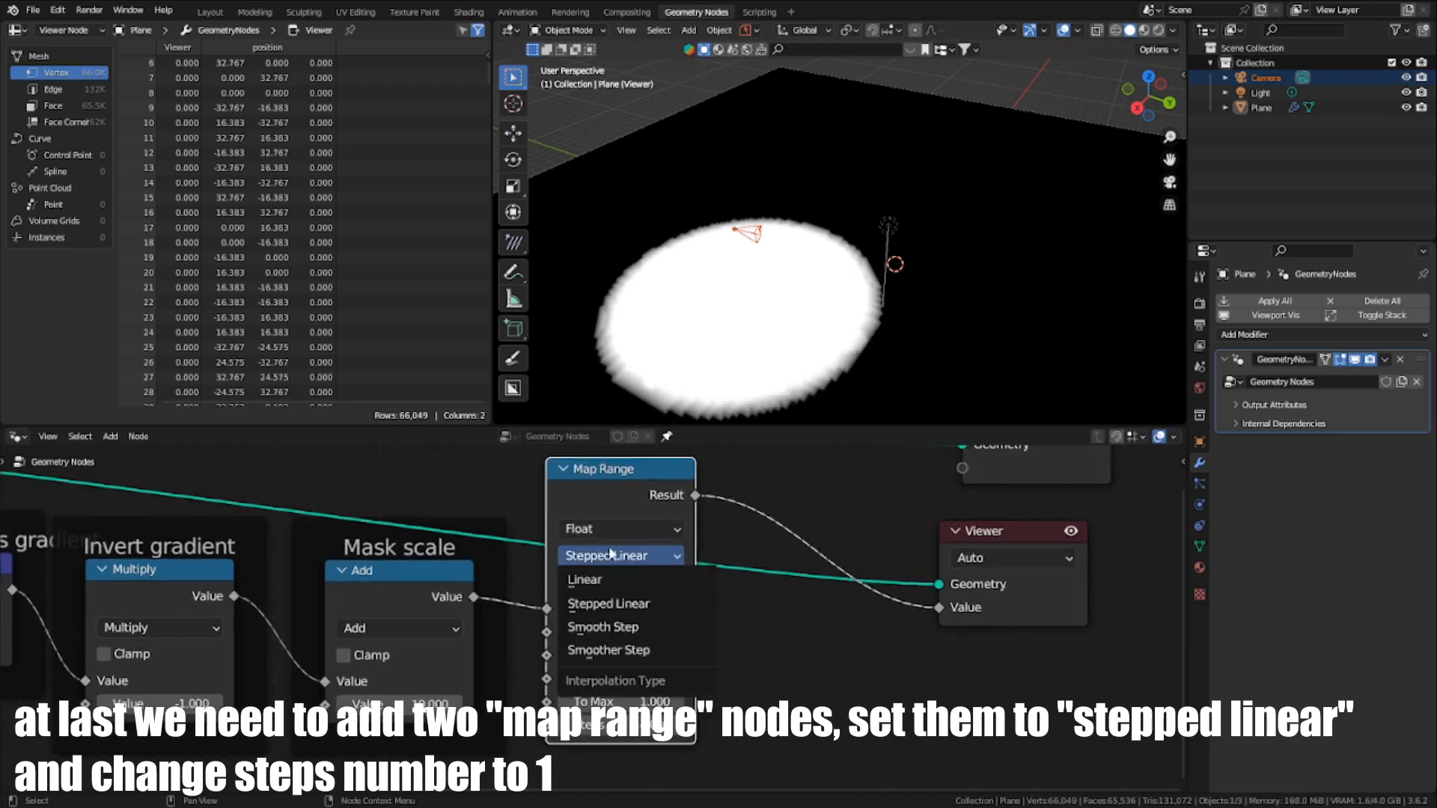
click(609, 603)
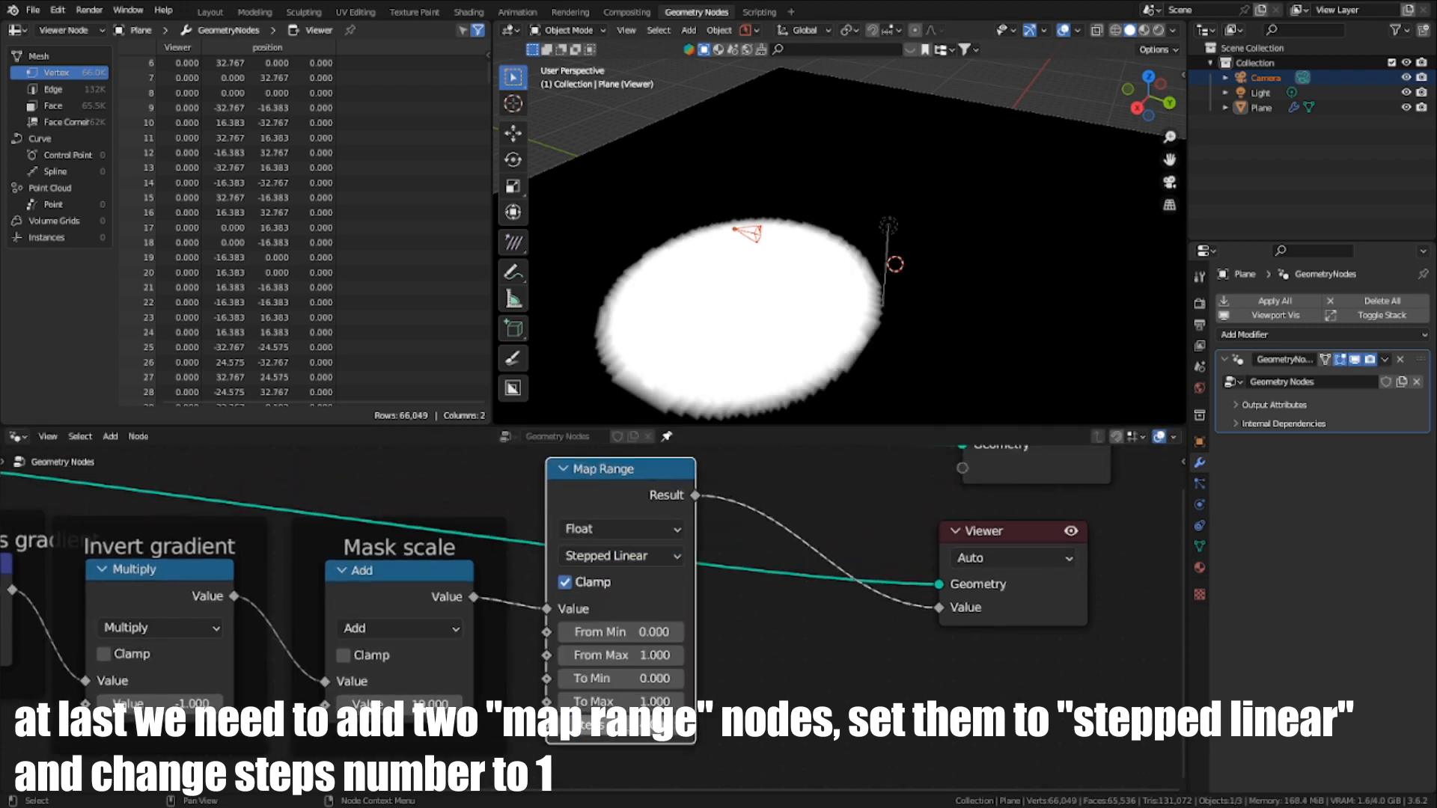
scroll(599, 643, down, 1)
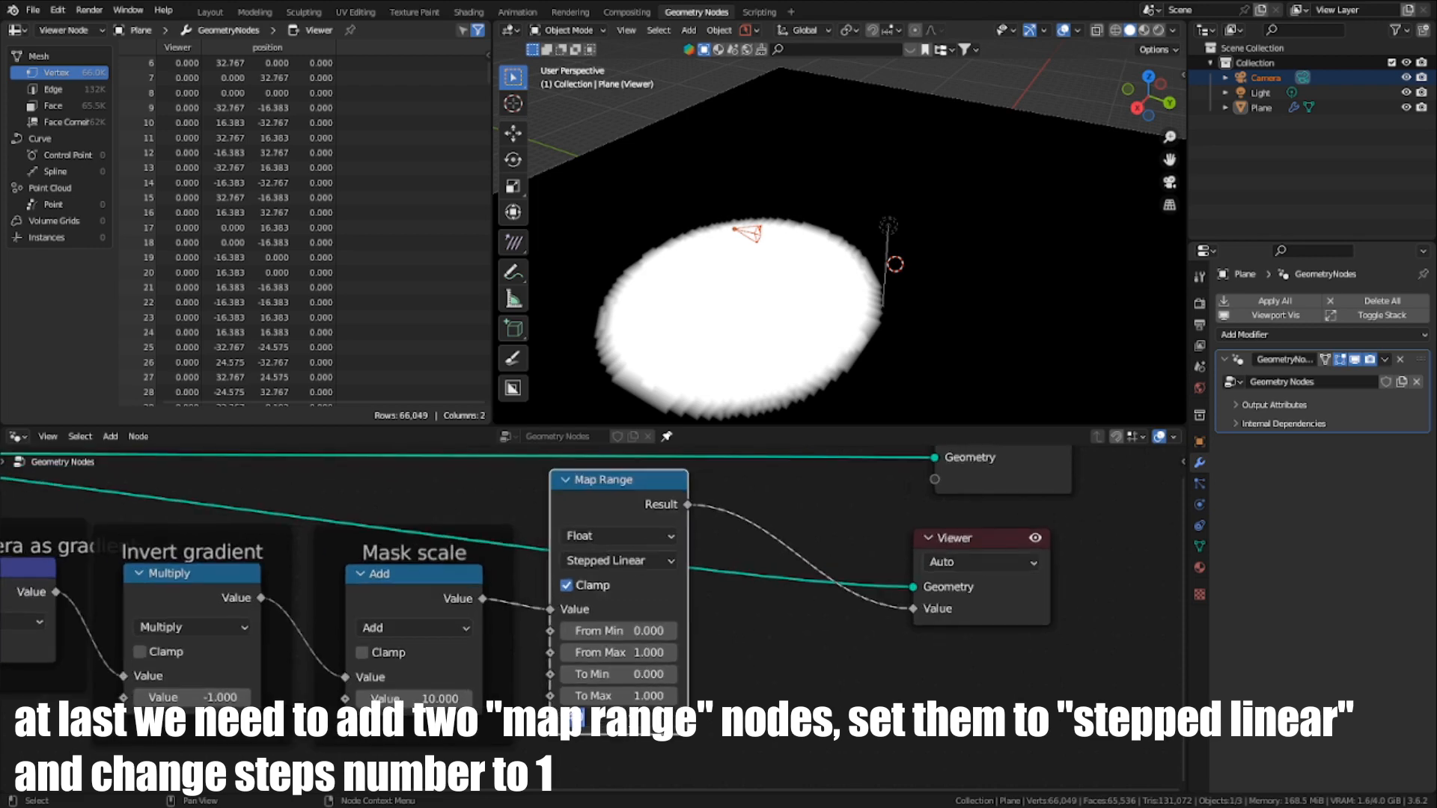
text(1)
key(Return)
scroll(651, 545, down, 1)
scroll(646, 556, up, 1)
key(g)
click(631, 607)
Step: Move the Group Output and Viewer nodes together farther from the Map Range node to free up space
scroll(635, 603, down, 4)
middle_drag(660, 579, 419, 658)
drag(462, 713, 682, 618)
drag(744, 553, 584, 708)
key(g)
click(798, 527)
scroll(599, 624, down, 3)
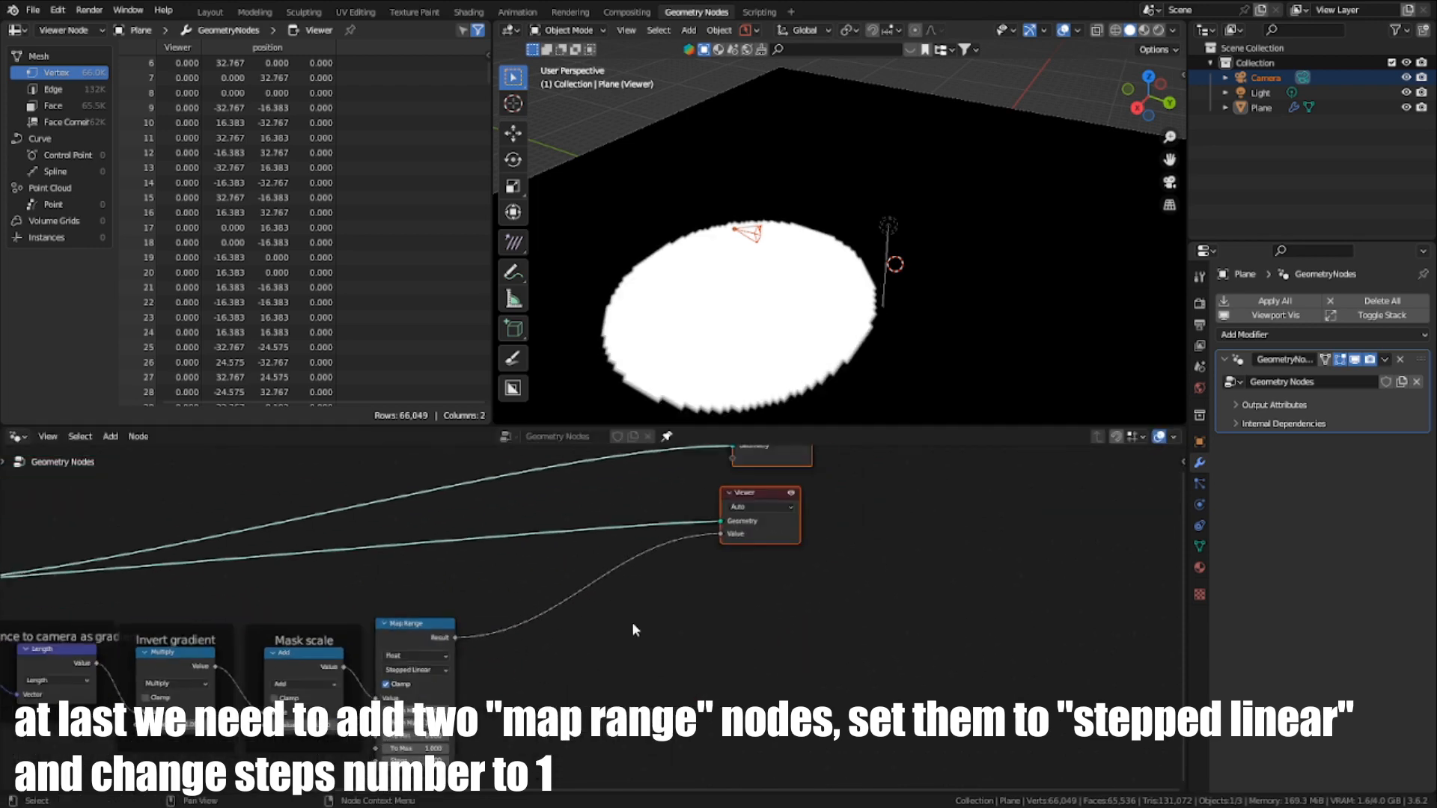
Step: Put the Map Range node in a frame labelled "Close mask"
scroll(633, 628, up, 1)
middle_drag(633, 627, 688, 690)
click(455, 696)
middle_drag(455, 708, 500, 681)
scroll(501, 681, up, 5)
key(ctrl+space)
scroll(588, 558, up, 1)
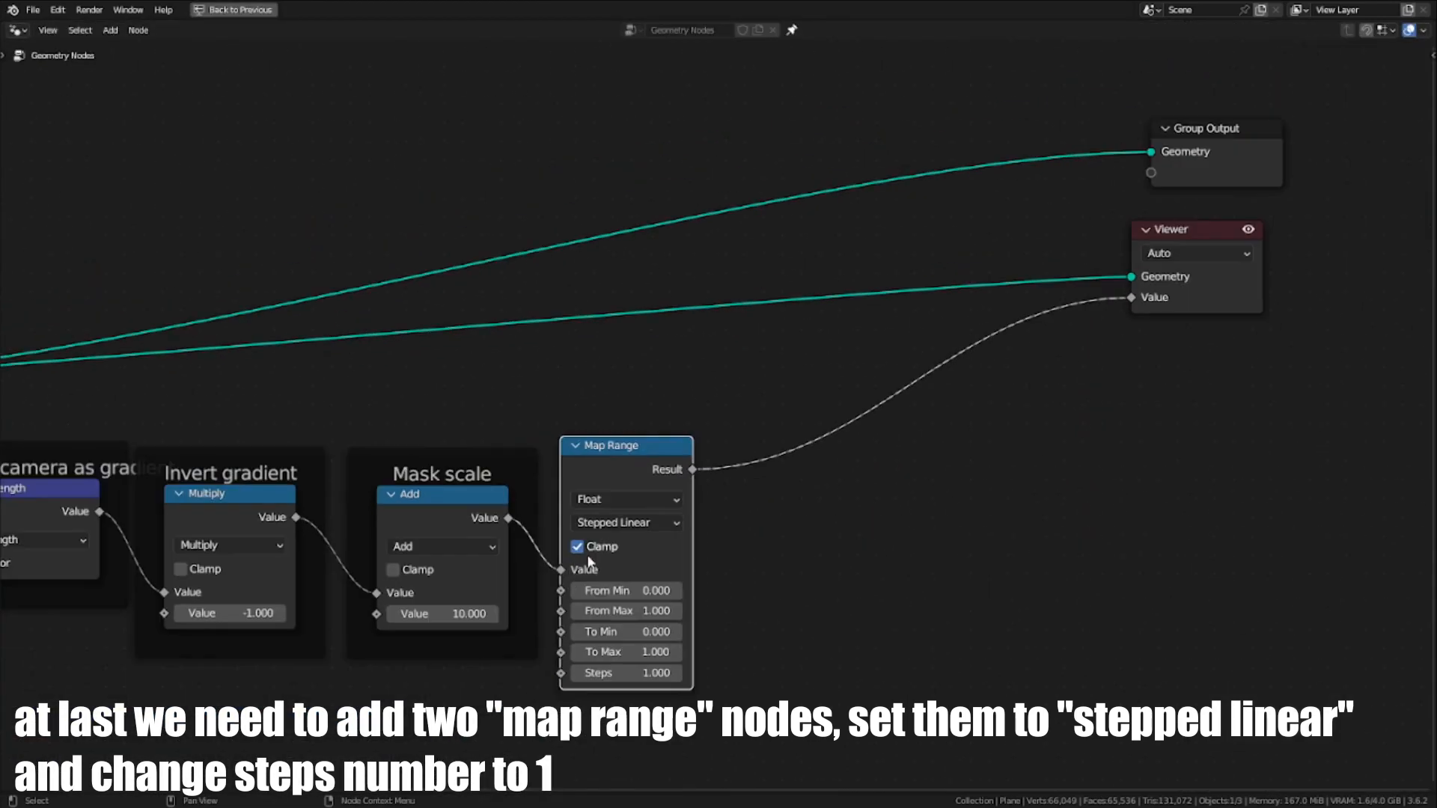
key(ctrl+j)
key(ctrl+space)
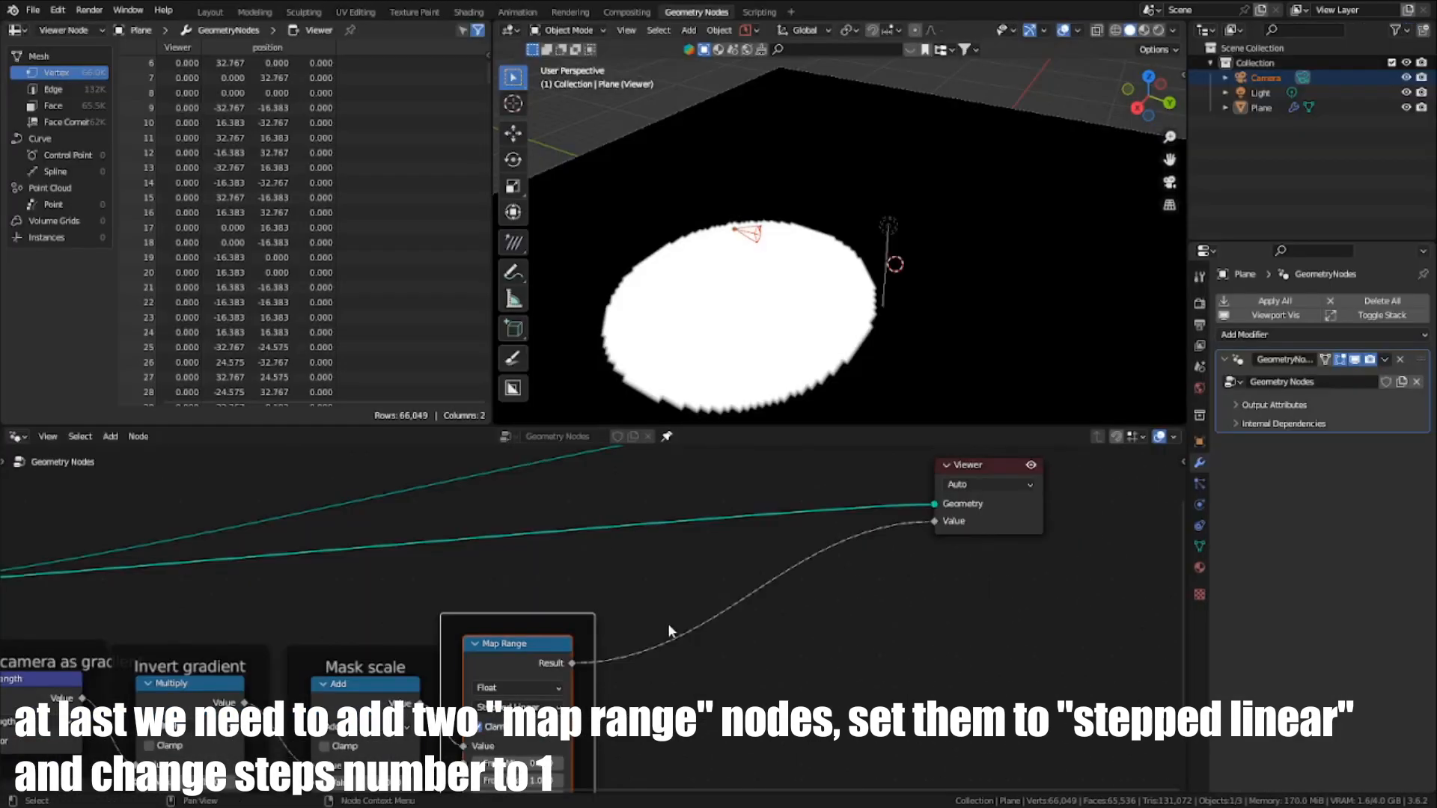
drag(495, 622, 519, 630)
key(F2)
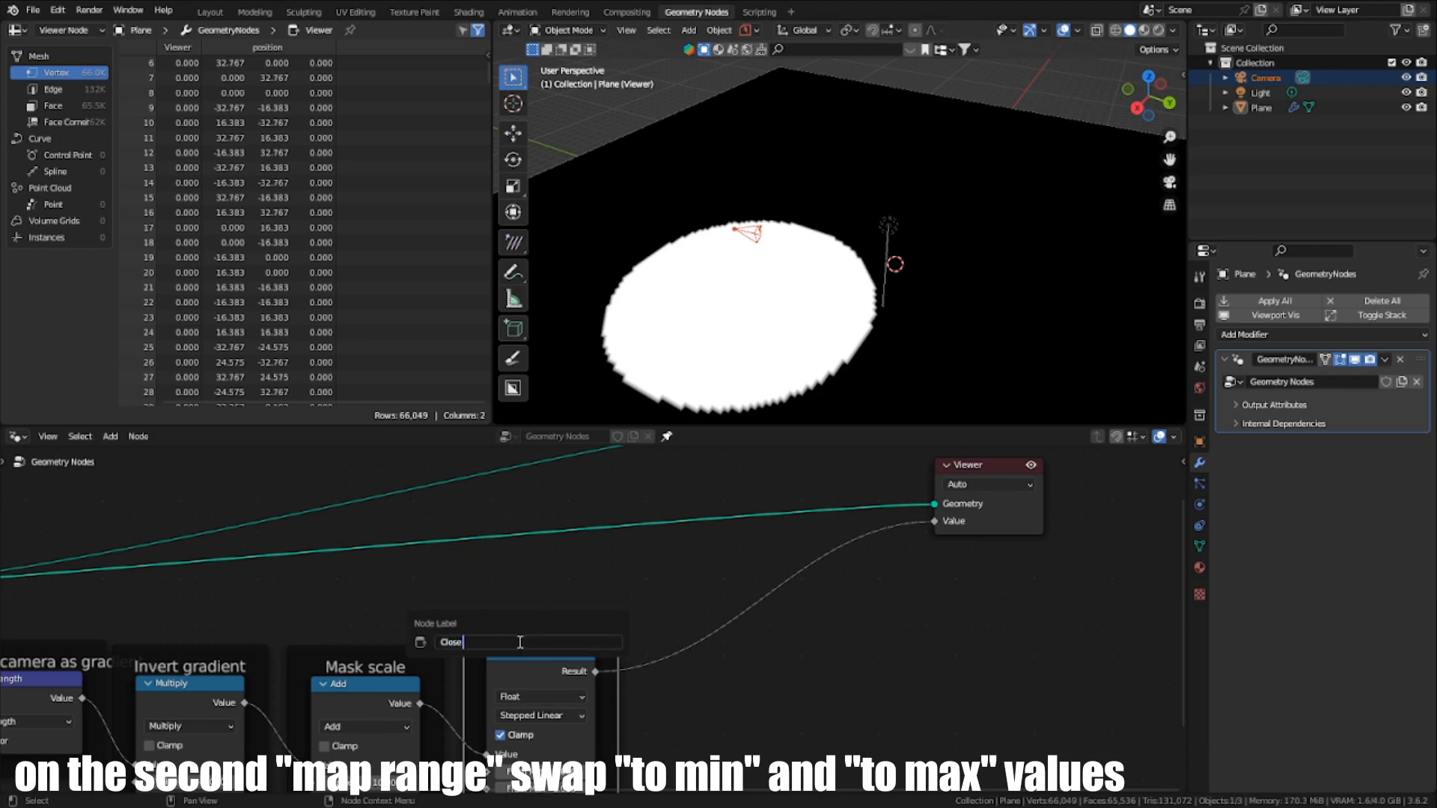
key(Return)
Step: Duplicate the framed Map Range node above the original and set the copy's To Min to 1 and To Max to 0
key(shift+d)
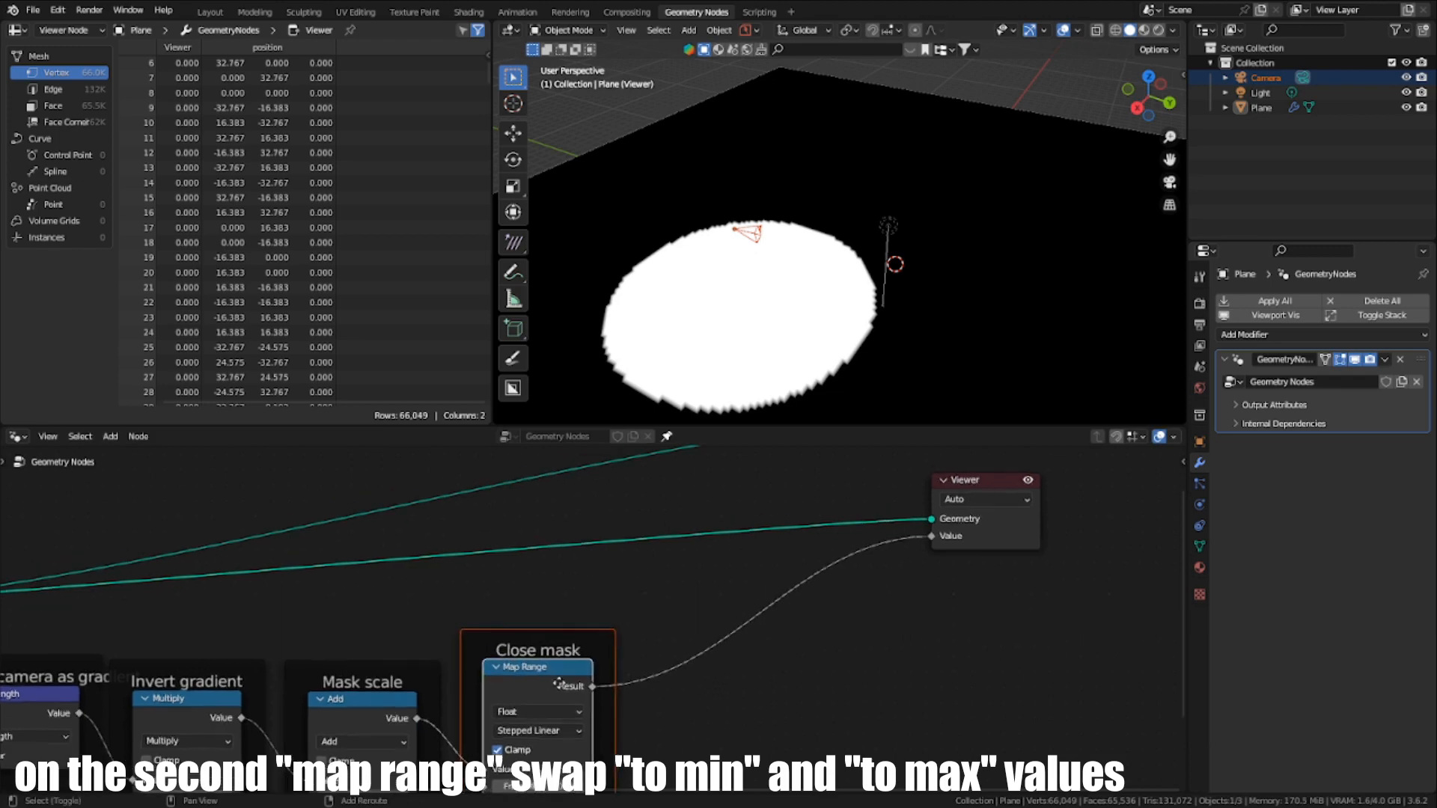
click(556, 489)
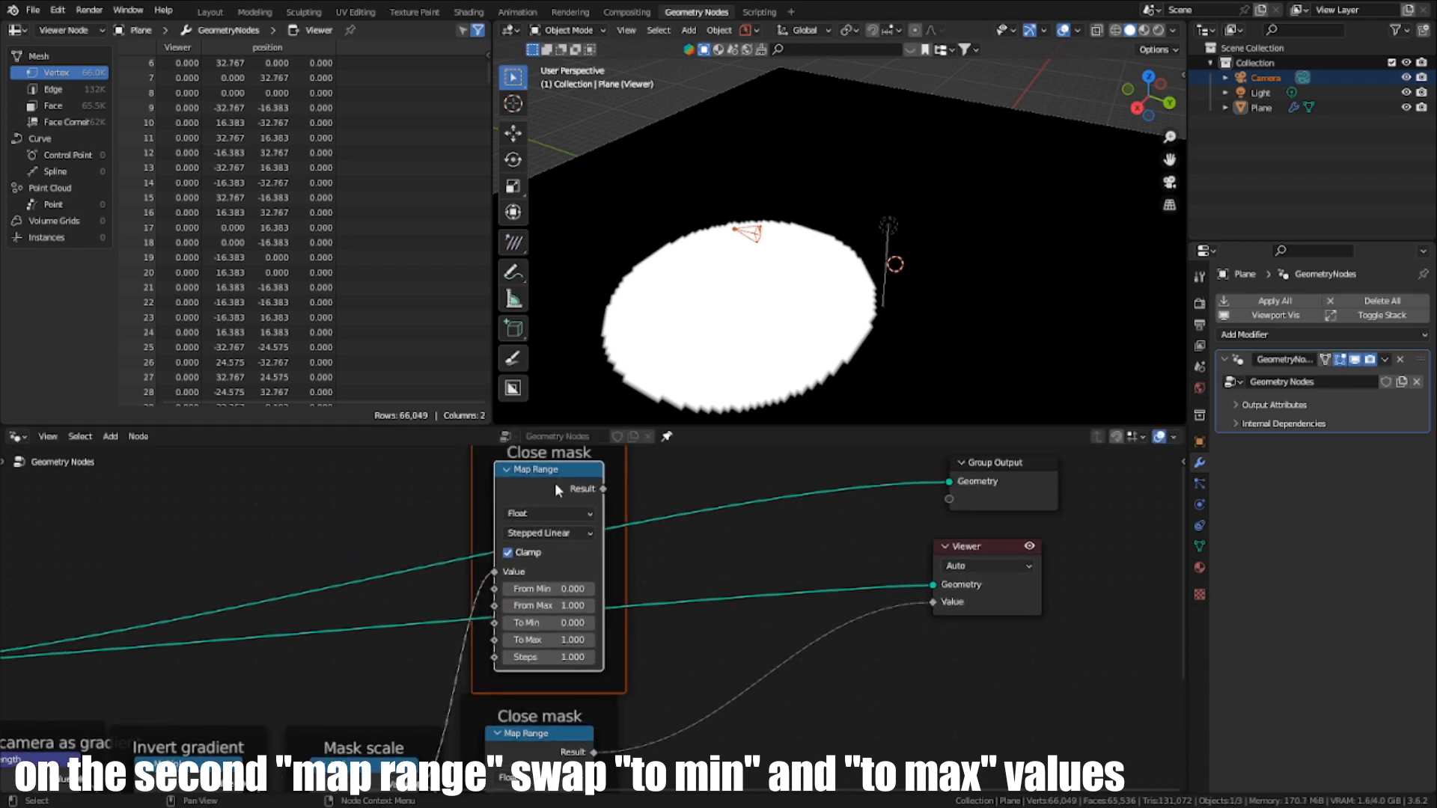
scroll(515, 575, up, 1)
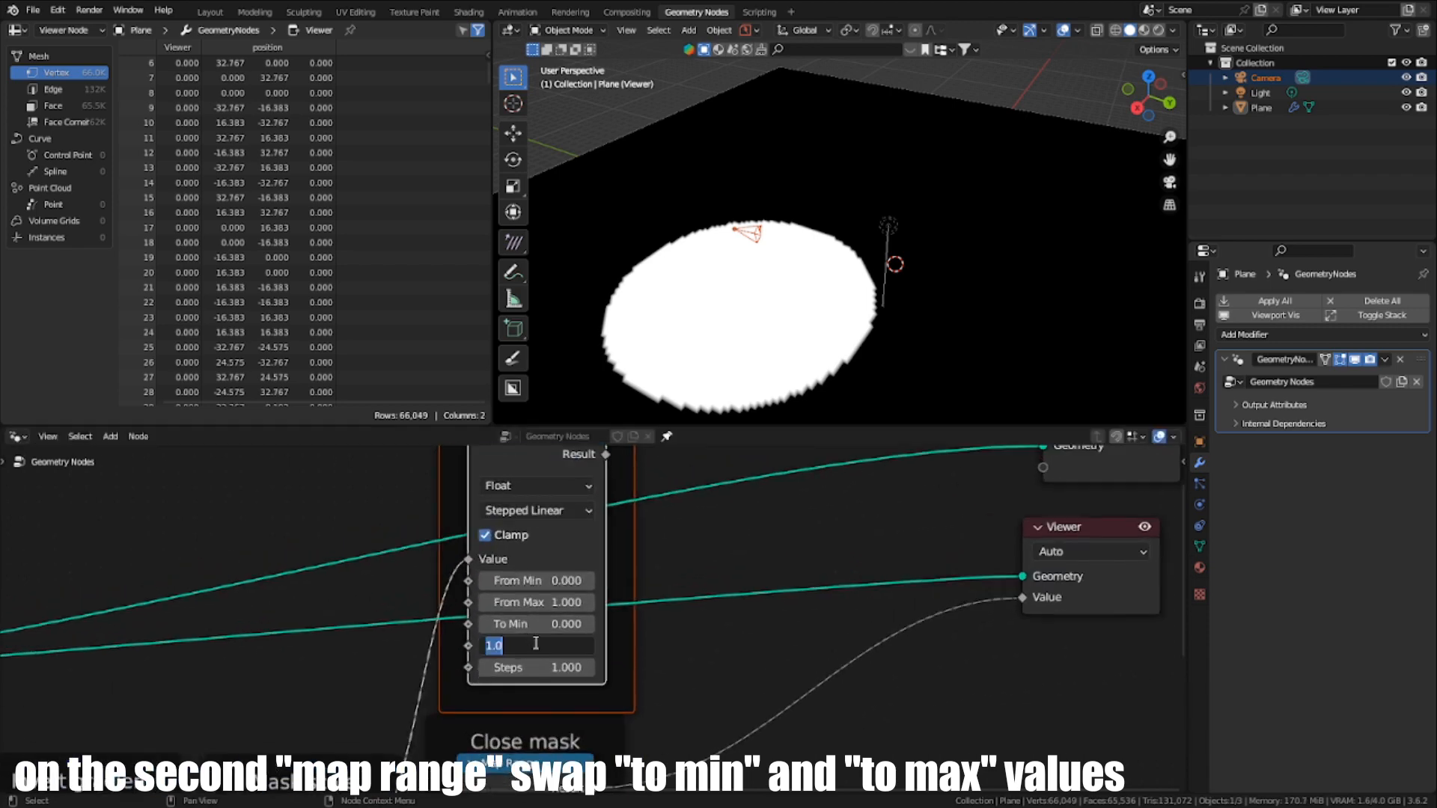
text(0)
key(Return)
scroll(566, 678, down, 1)
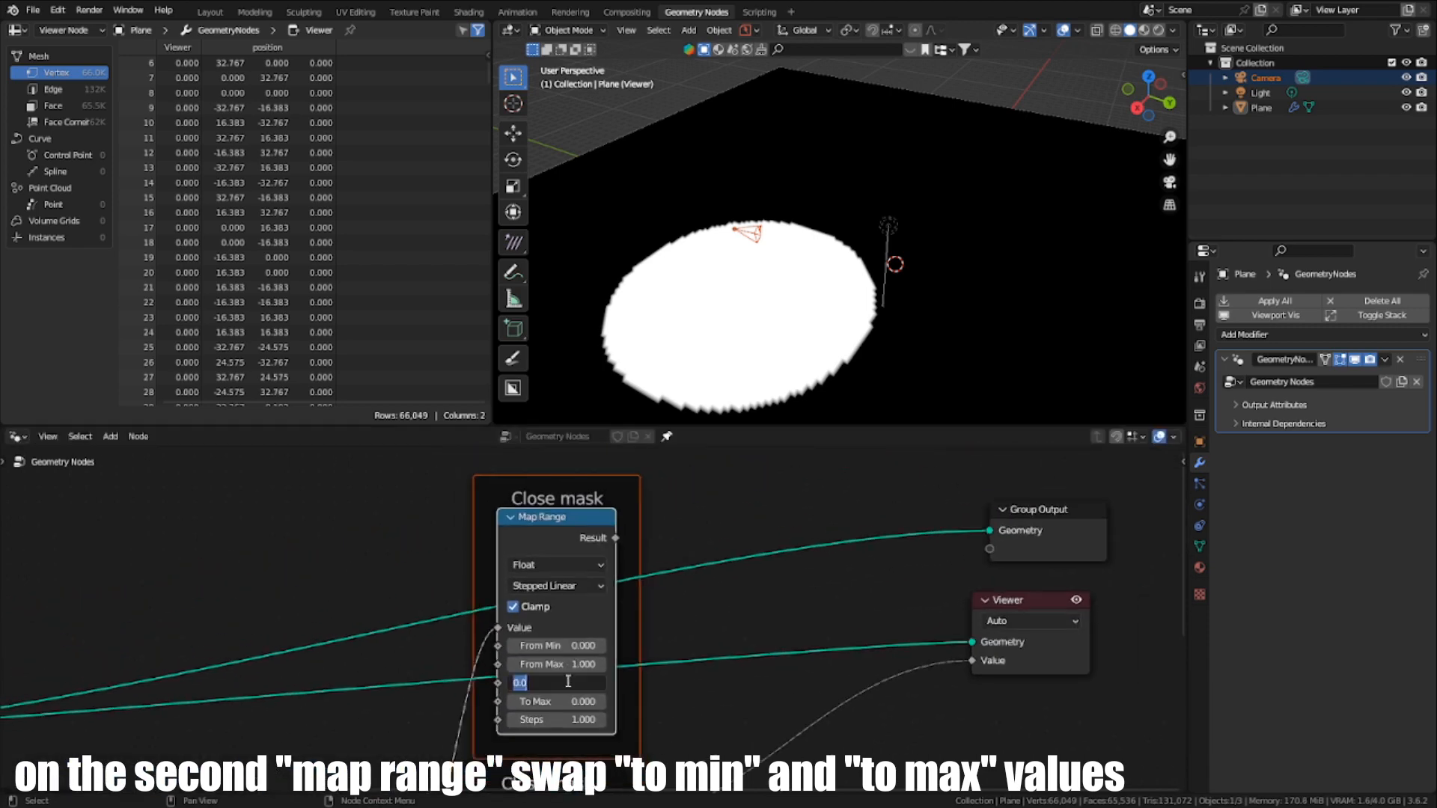
click(569, 680)
text(1)
key(Return)
Step: Relabel the duplicated frame as "Far mask"
click(561, 490)
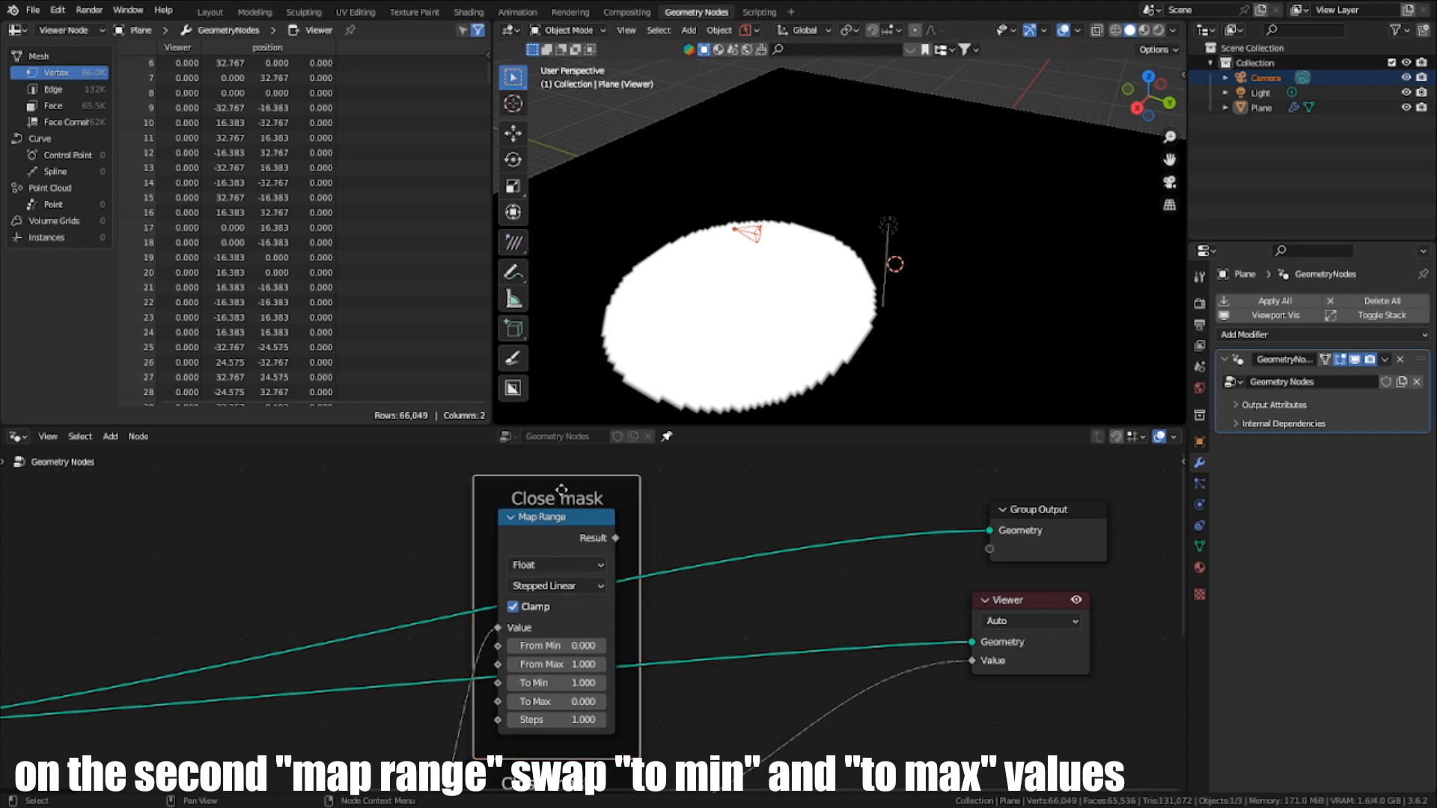
key(F2)
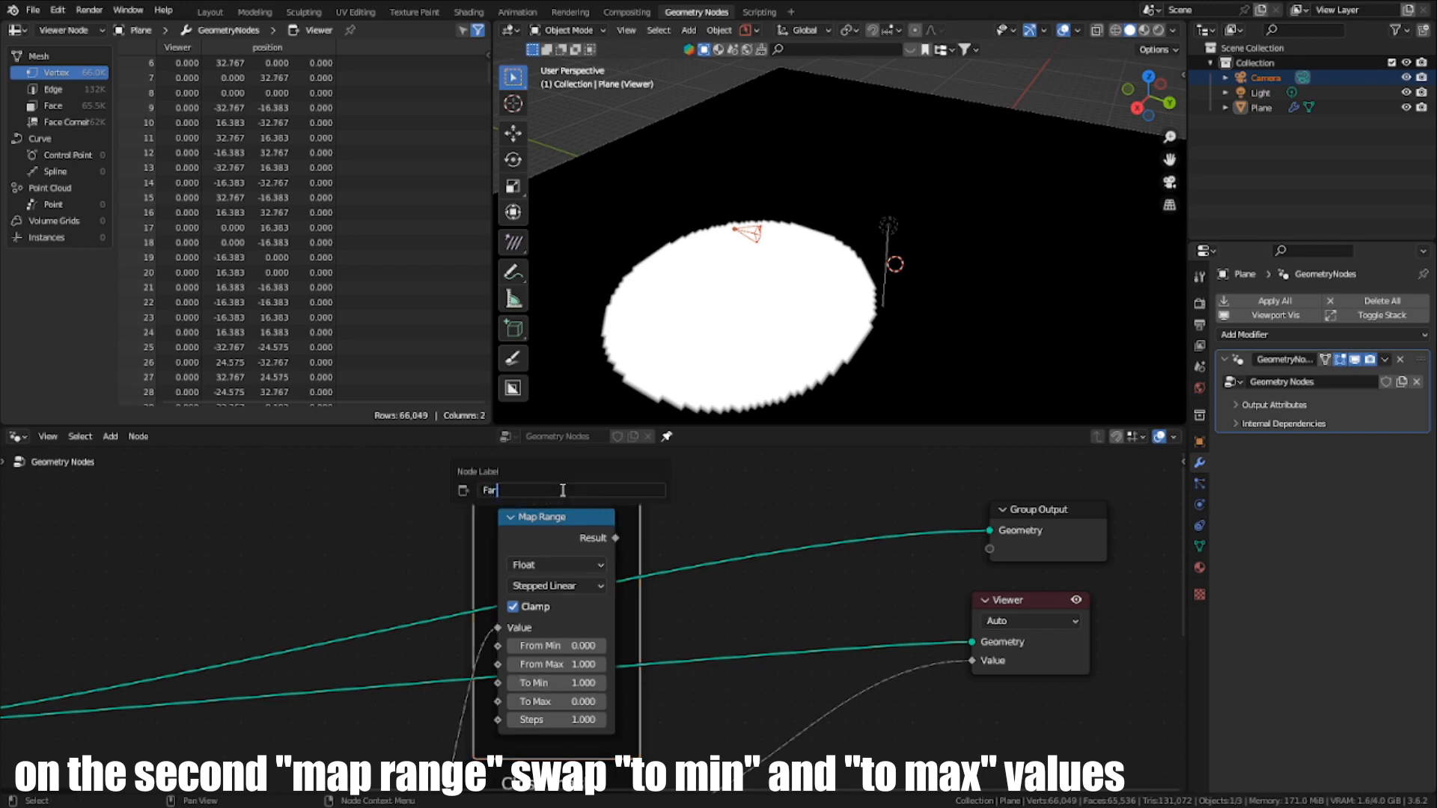
text(Far mask)
key(Return)
scroll(593, 657, down, 1)
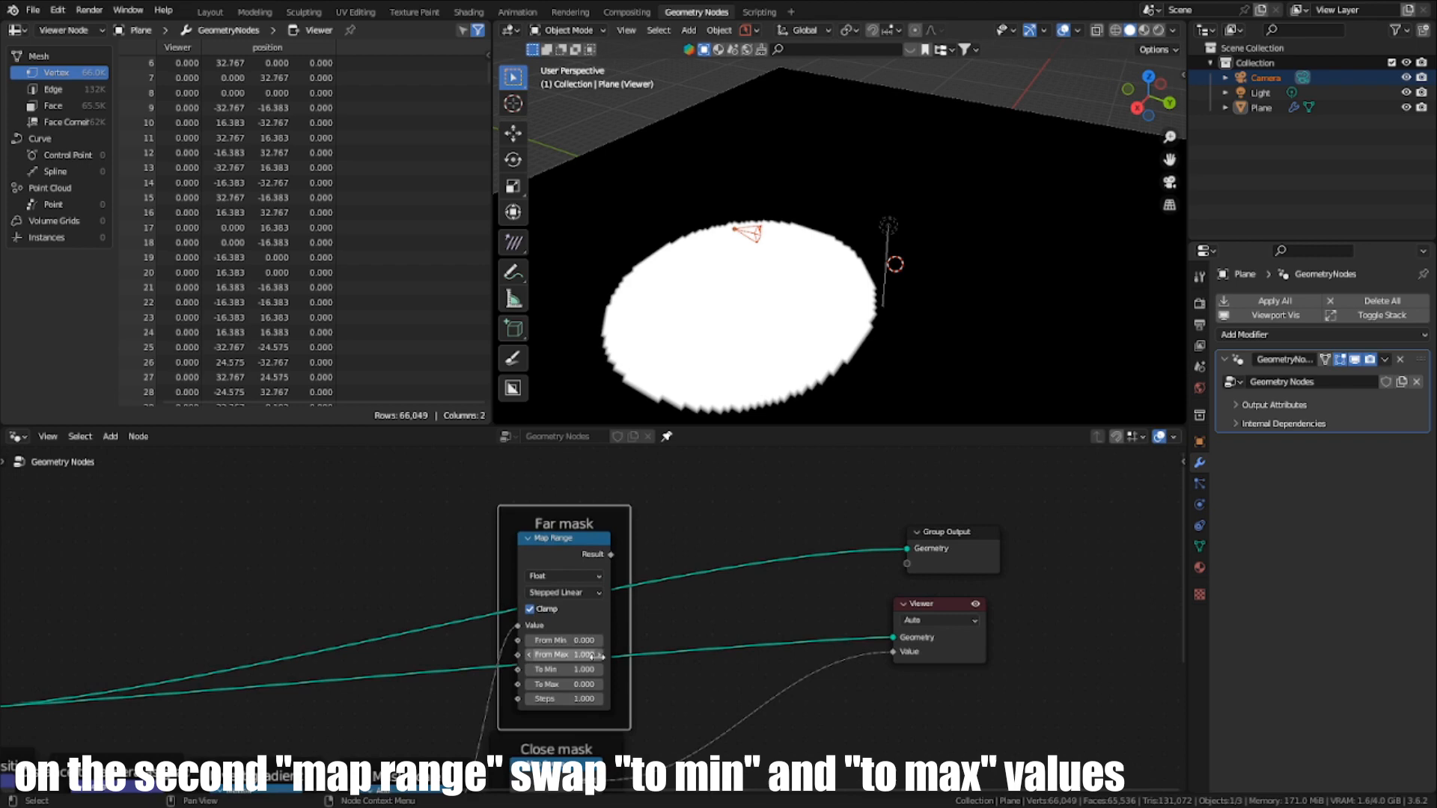
Step: Preview the Far mask Map Range result through the Viewer and examine the mask on the plane
ctrl+shift+click(582, 558)
middle_drag(860, 217, 898, 240)
key(g)
right_click(872, 300)
middle_drag(829, 340, 921, 292)
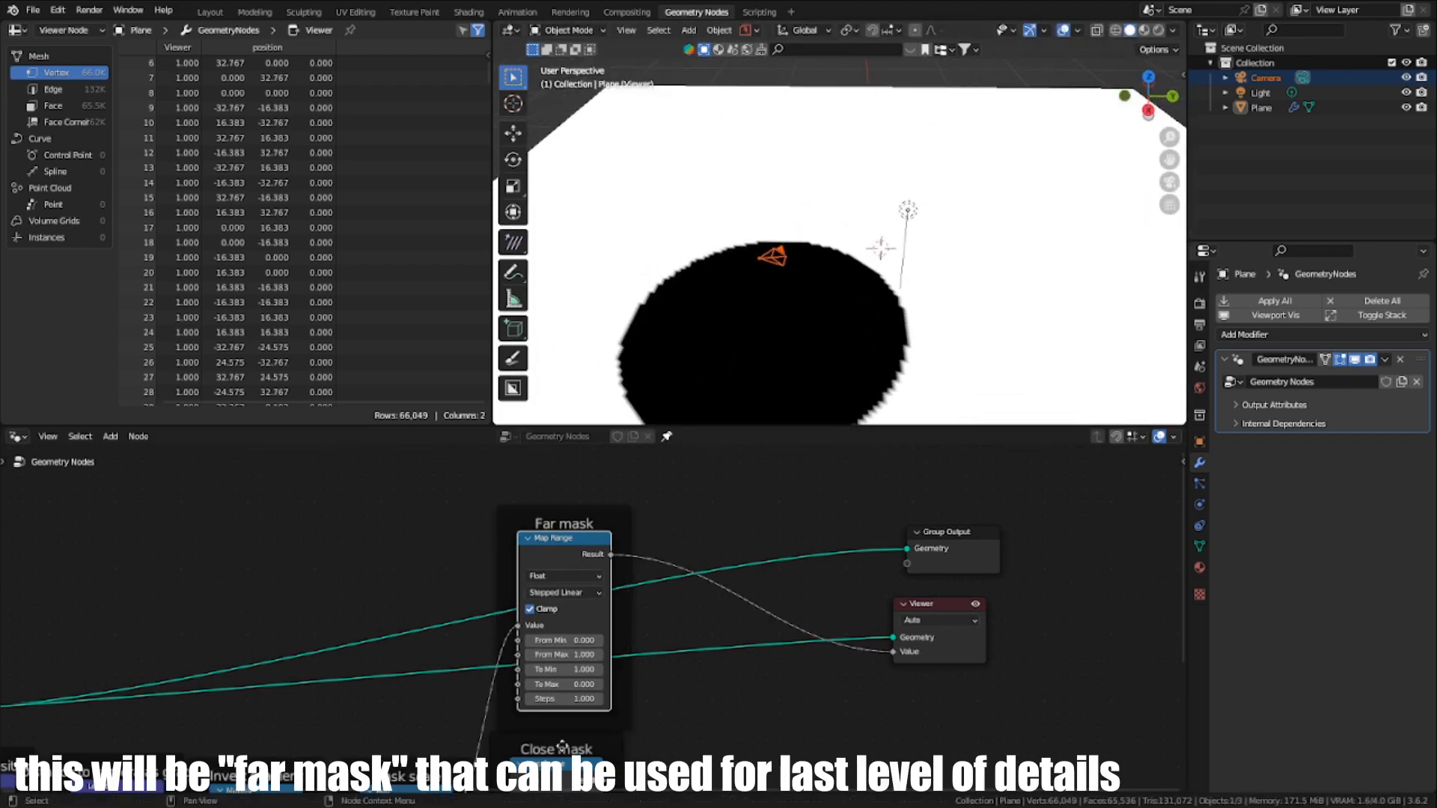
Step: Connect the Close mask Map Range result back to the Viewer and review the whole node chain
scroll(523, 627, up, 2)
ctrl+shift+click(550, 703)
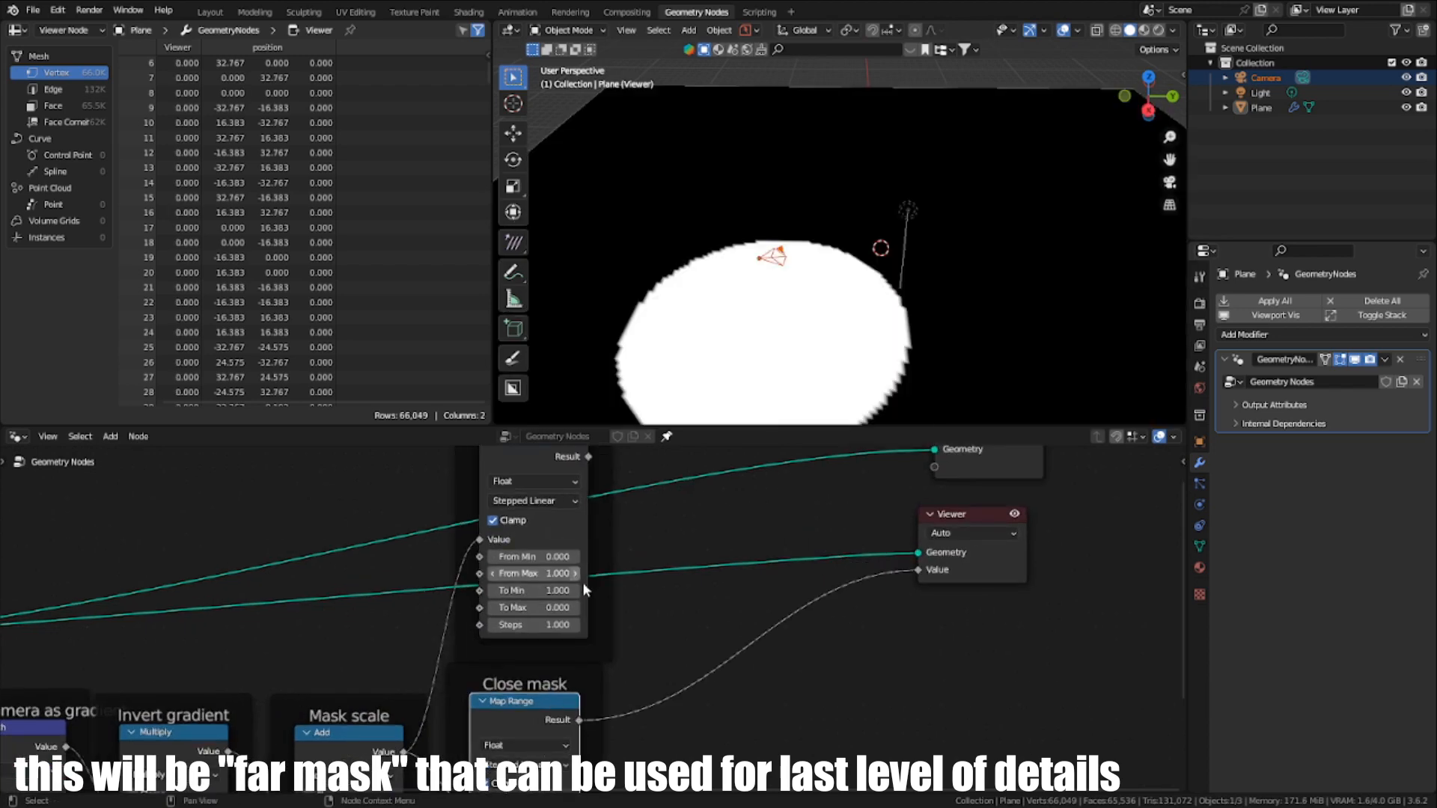
scroll(580, 628, down, 2)
key(ctrl+space)
middle_drag(585, 698, 809, 636)
scroll(808, 636, up, 1)
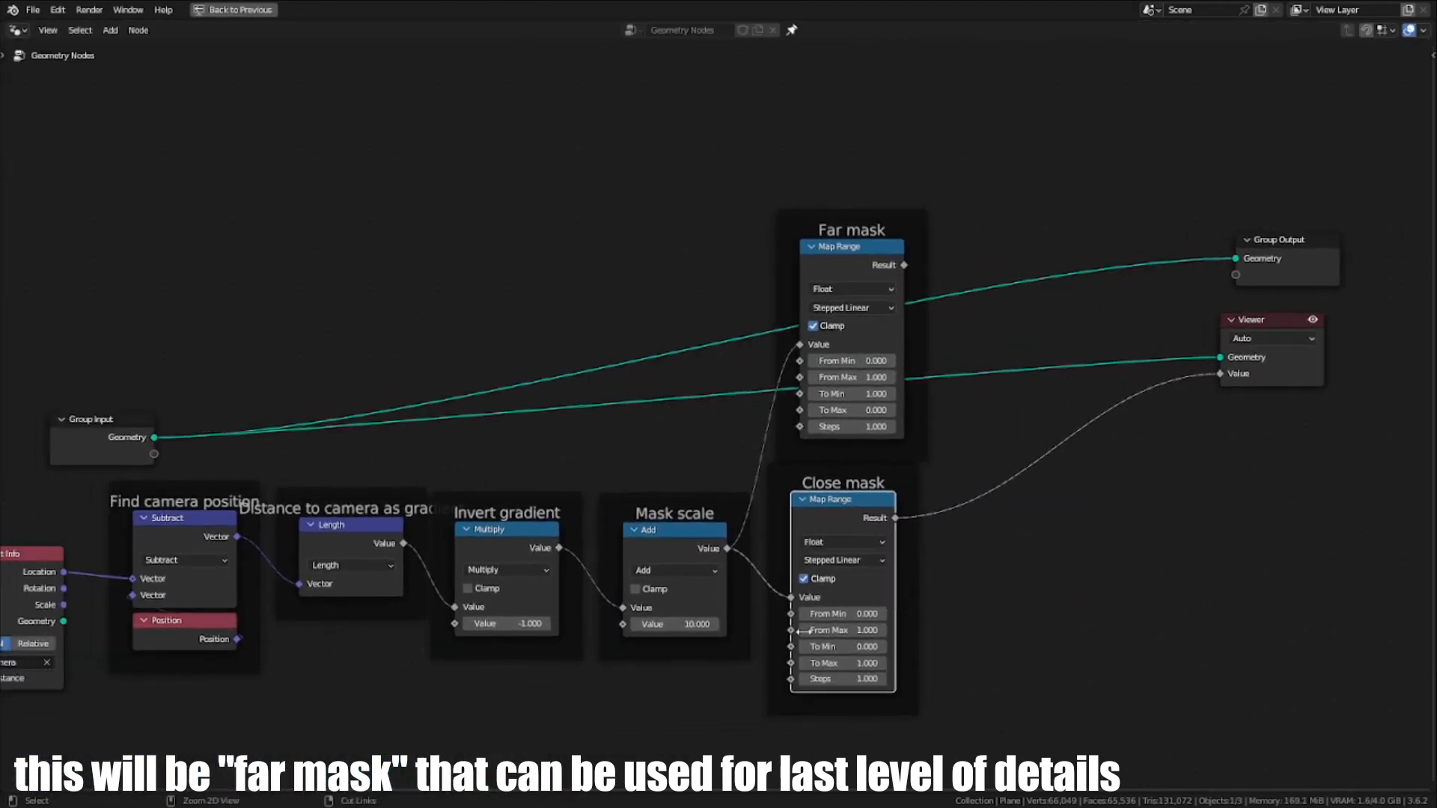
key(ctrl+space)
scroll(707, 623, up, 2)
Step: Look through the camera and re-aim it with walk navigation so the close mask's border crosses the frame
middle_drag(730, 272, 879, 336)
key(KP_0)
key(r)
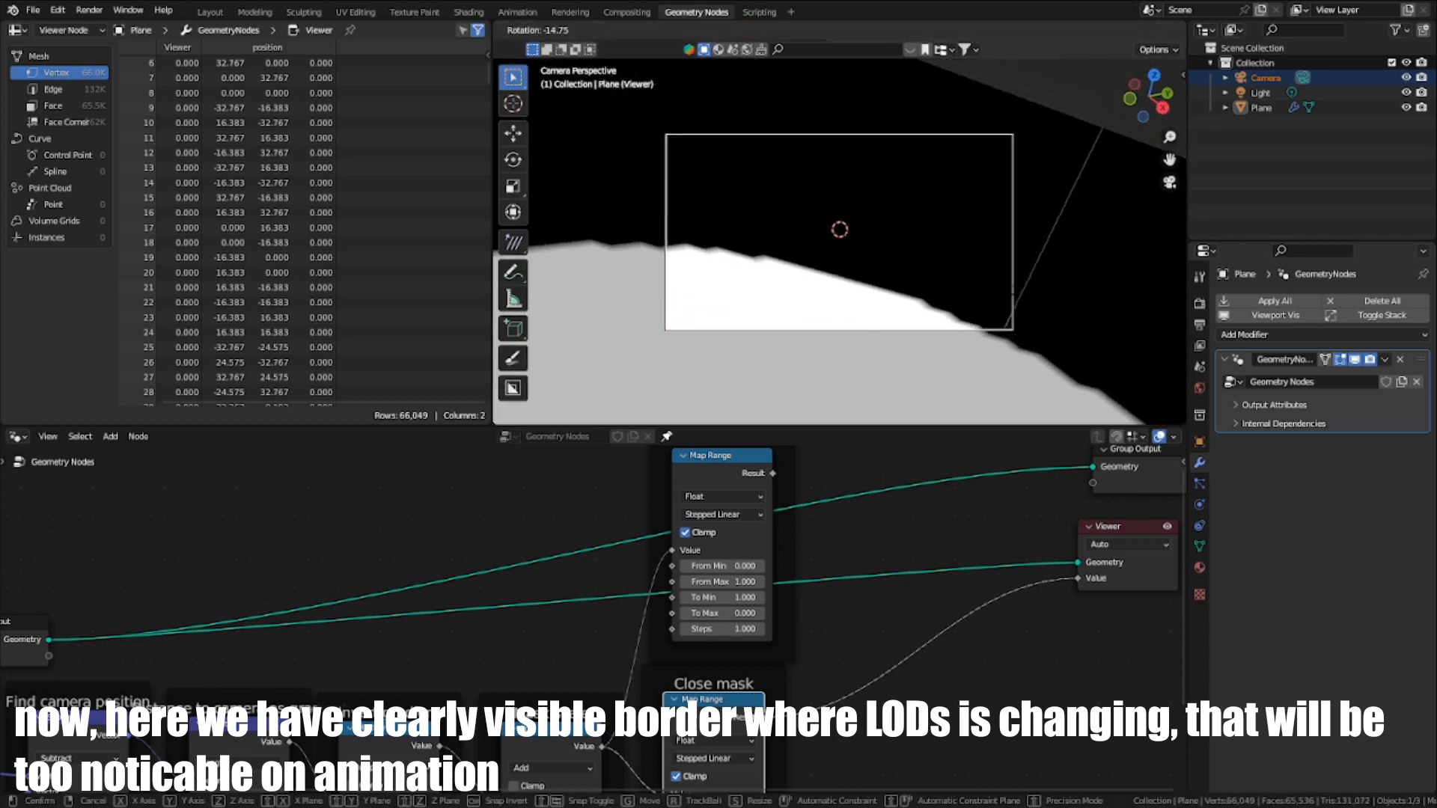
right_click(1001, 300)
key(shift+grave)
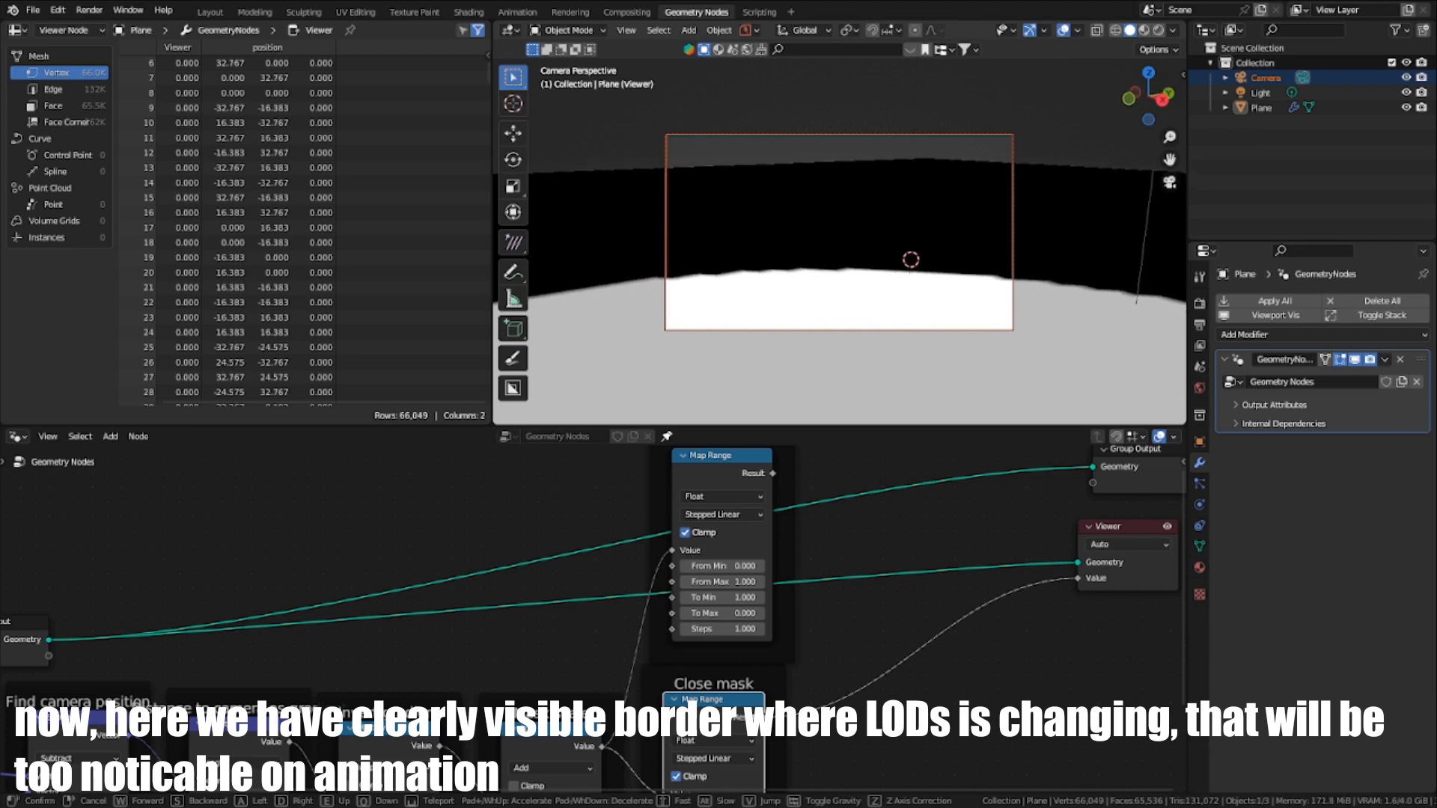
click(877, 208)
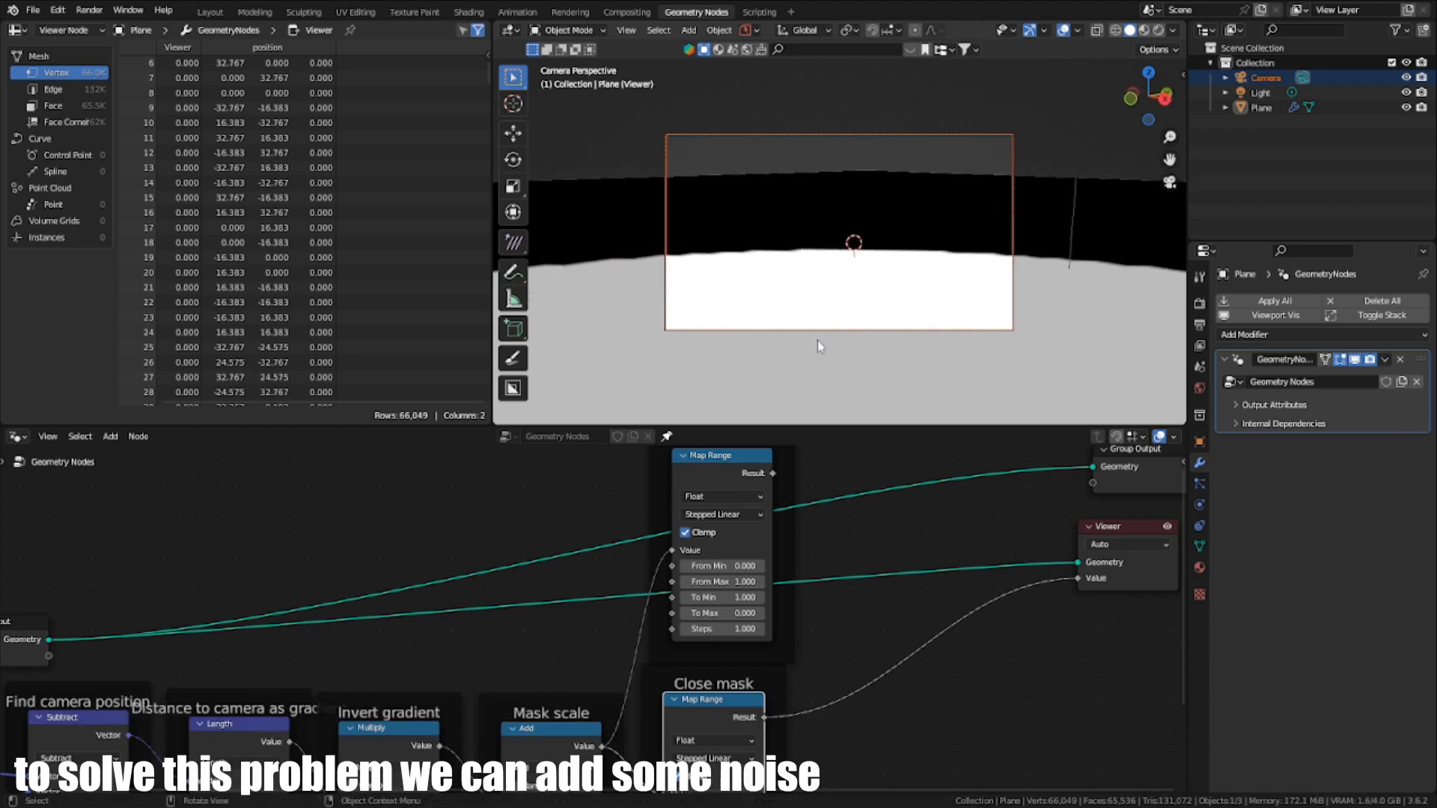
Step: Add a Noise Texture node in the empty area below the camera-distance node chain
scroll(883, 550, down, 5)
middle_drag(703, 654, 860, 614)
middle_drag(610, 559, 616, 541)
scroll(527, 692, up, 3)
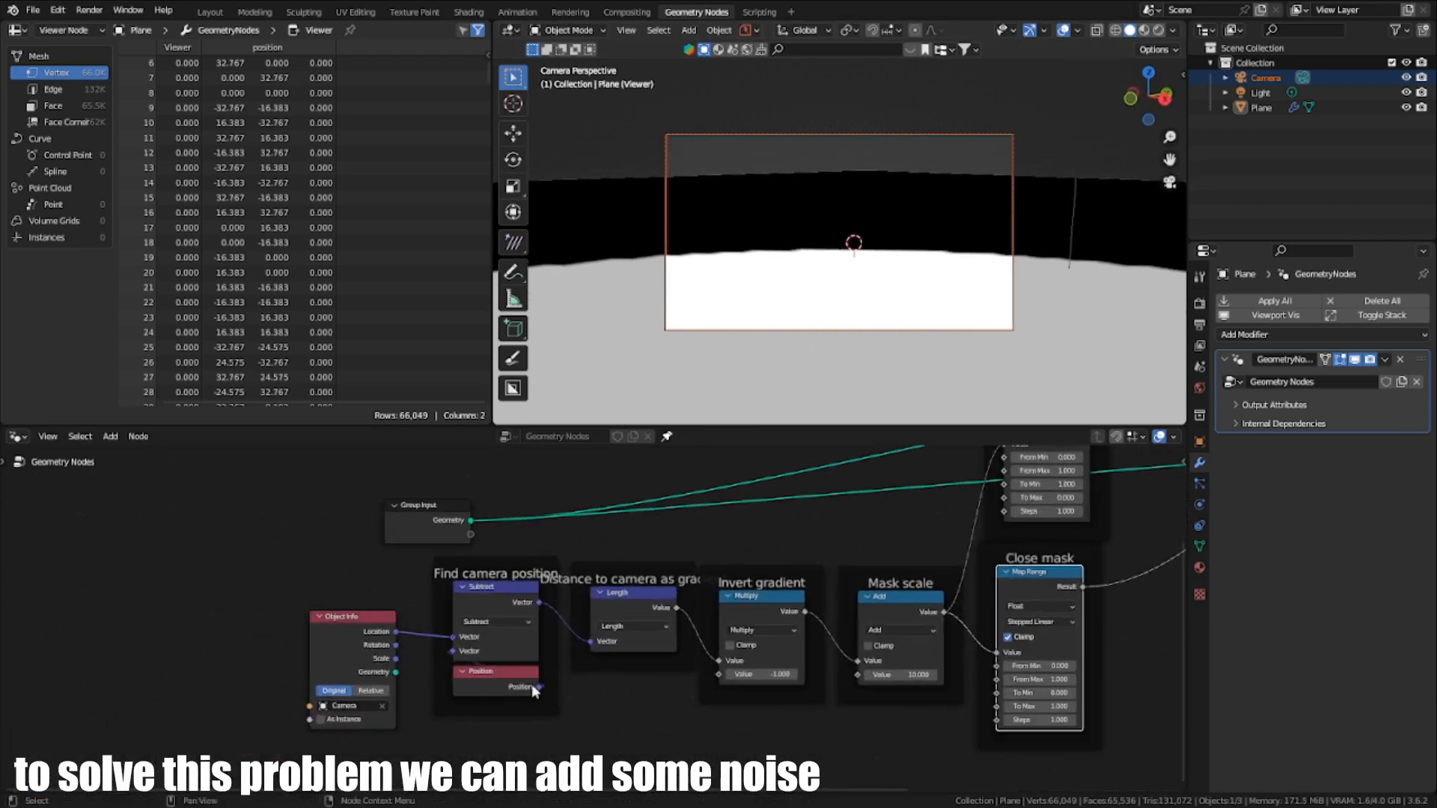
scroll(593, 570, down, 1)
middle_drag(532, 685, 659, 490)
scroll(599, 577, up, 2)
key(ctrl+space)
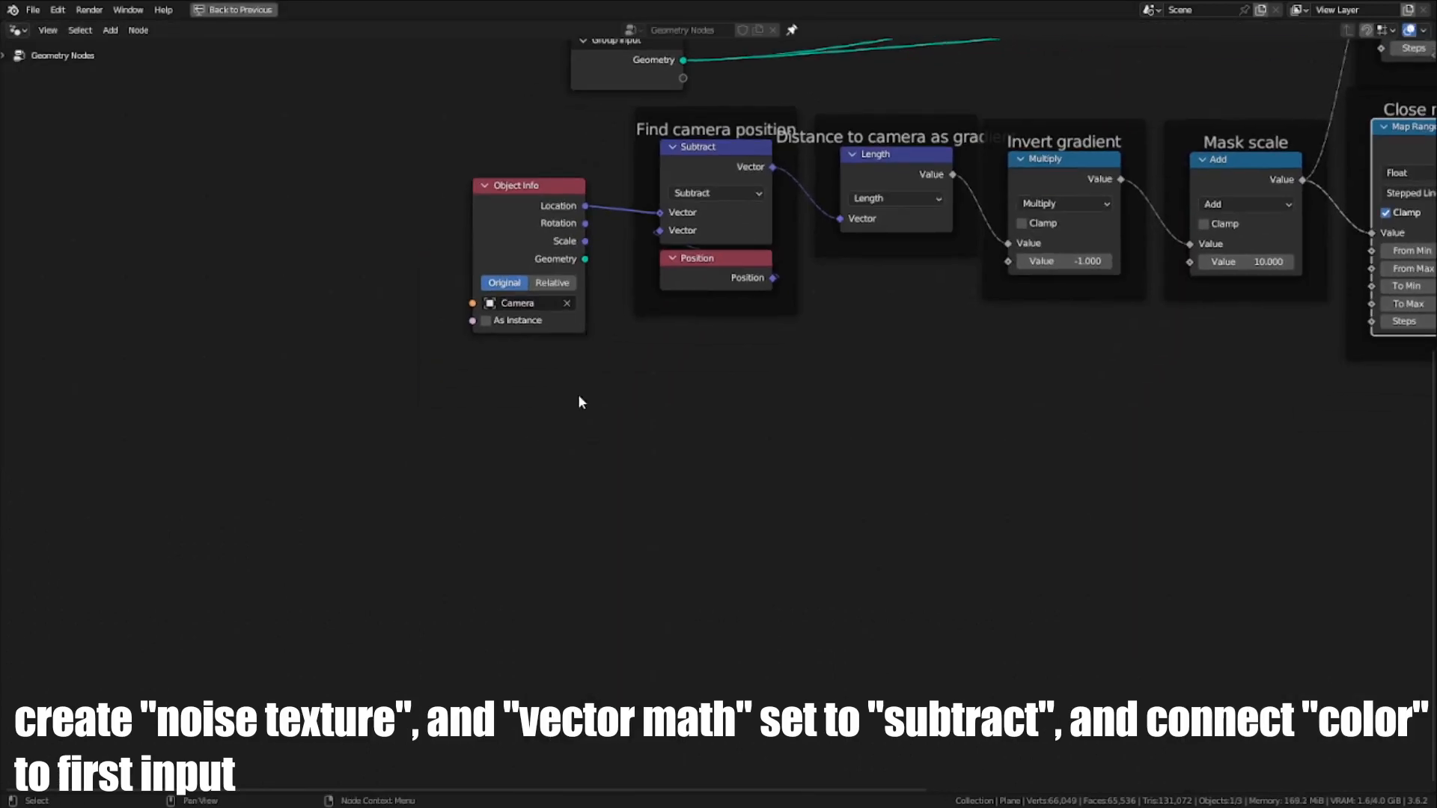
key(shift+a)
click(582, 450)
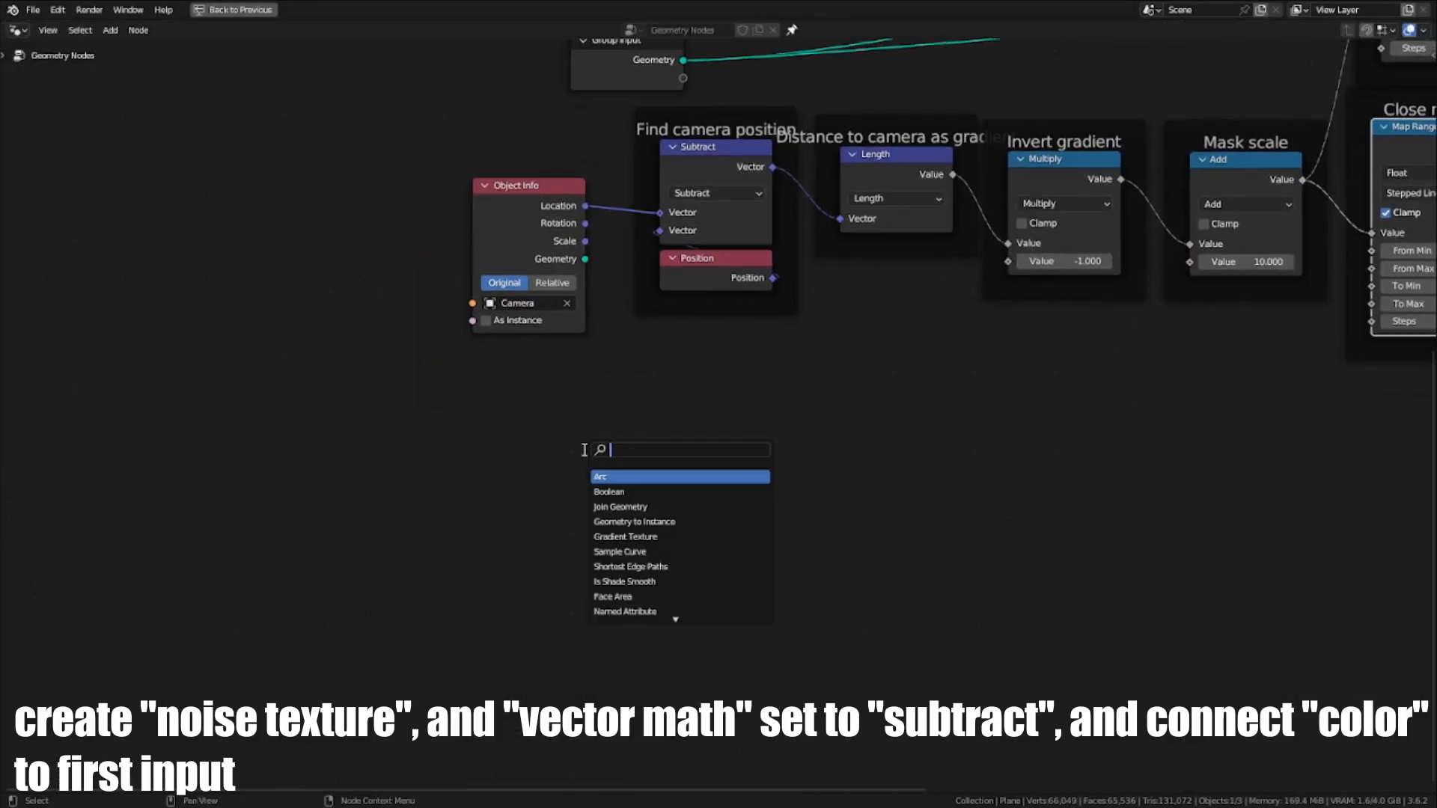
text(noise)
click(611, 476)
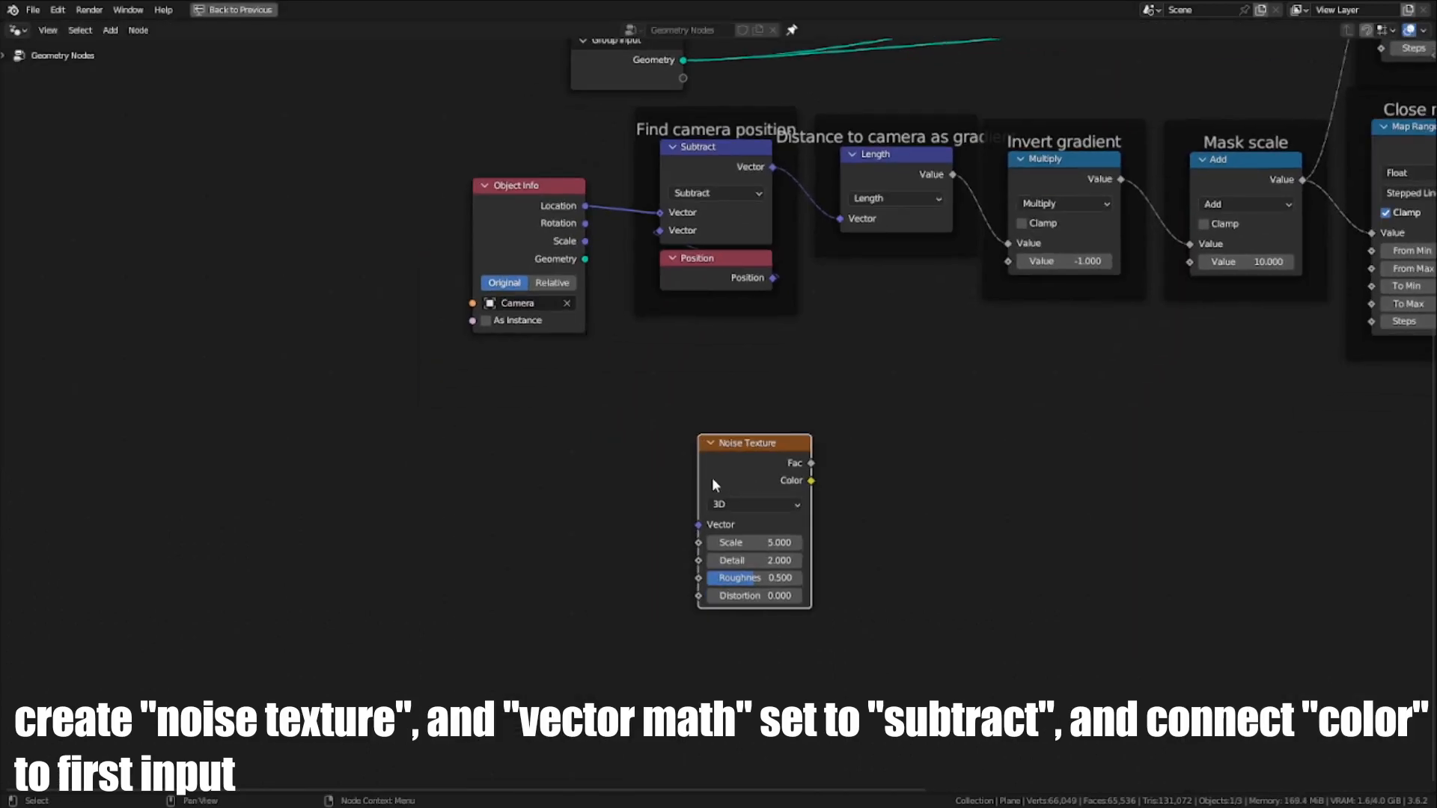
Step: Add a Vector Math Subtract node fed by the noise Color output and set its second vector to 0.5 on all axes
key(ctrl+space)
scroll(599, 697, up, 2)
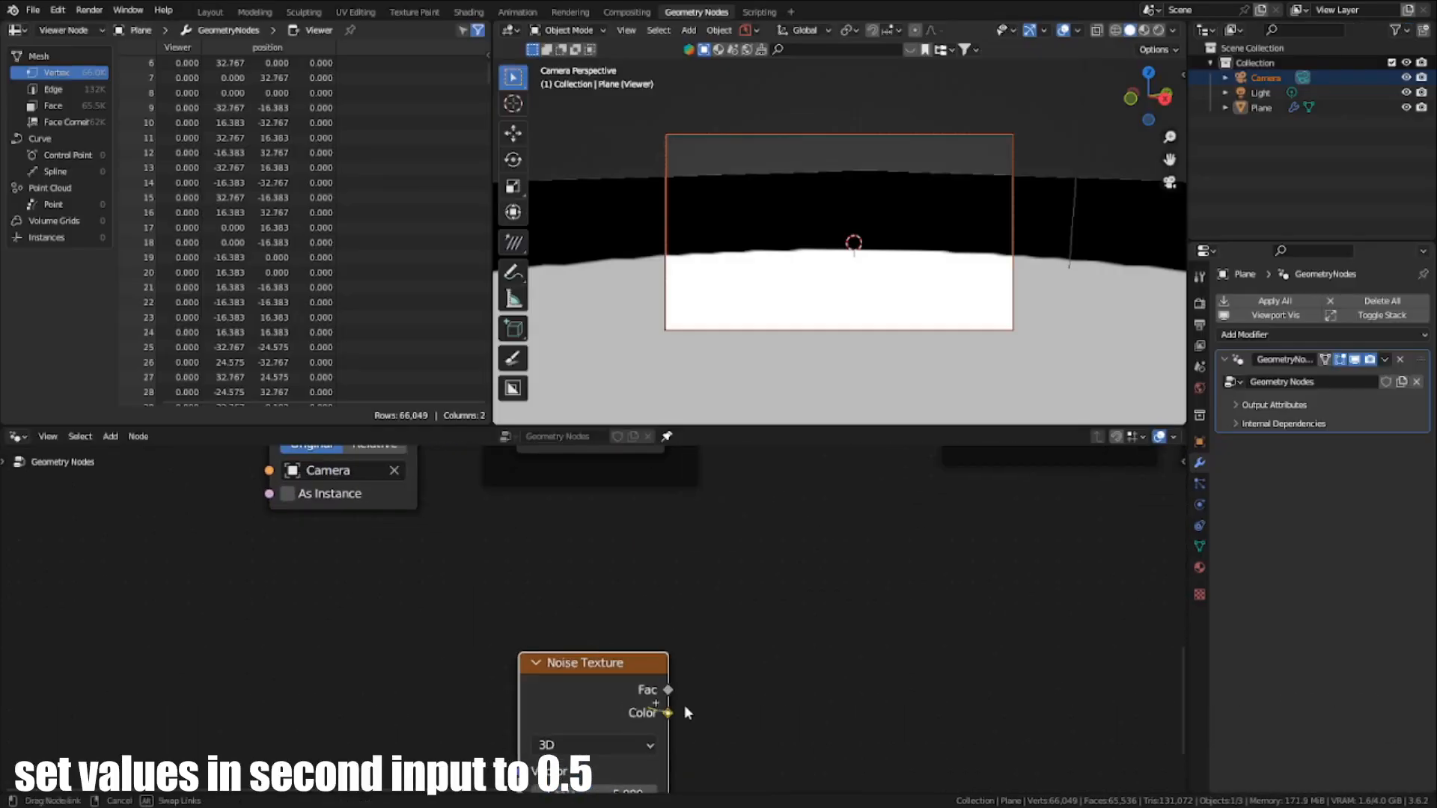
key(shift+a)
text(subtra)
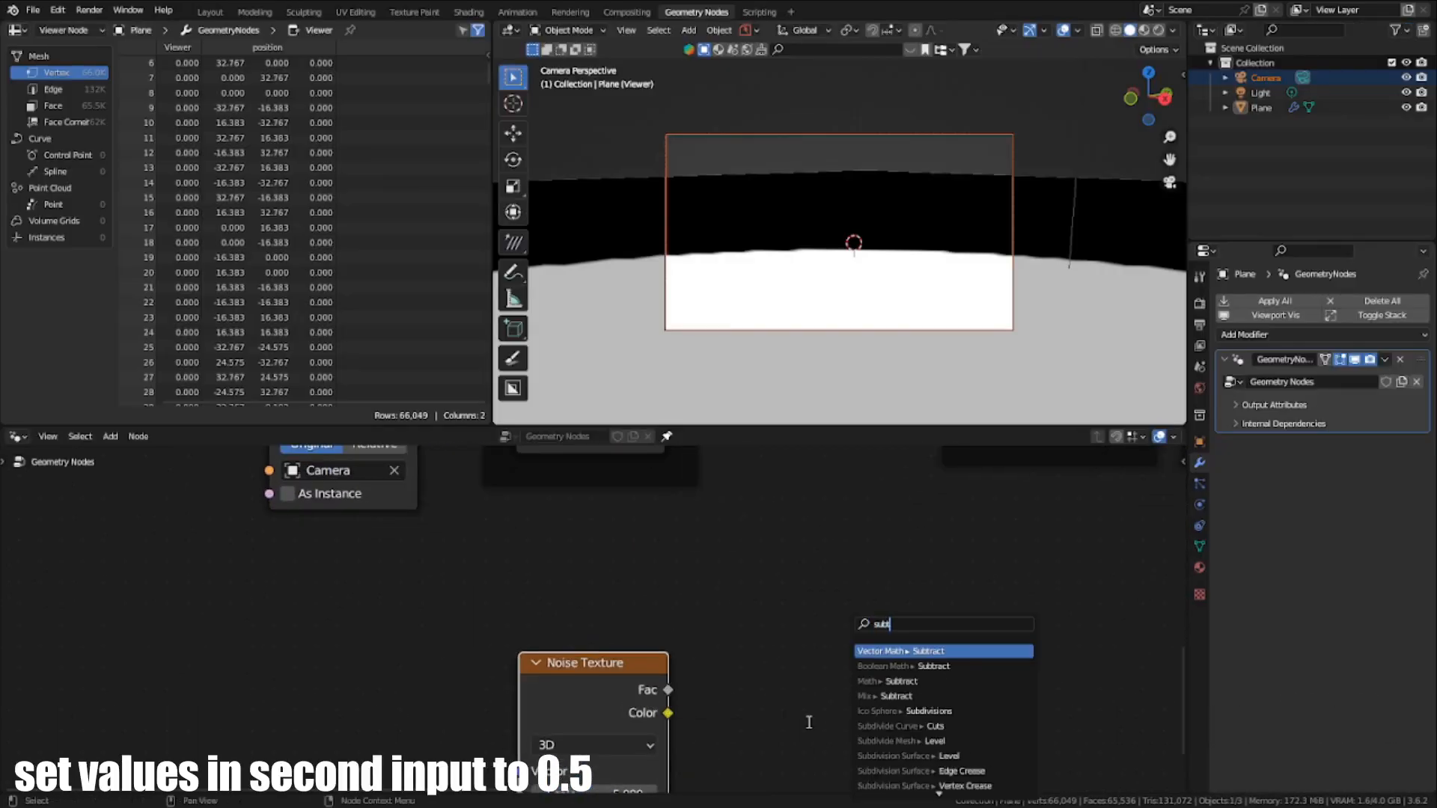
key(Return)
click(808, 563)
middle_drag(842, 669, 858, 481)
drag(864, 587, 863, 629)
text(0.5)
key(Return)
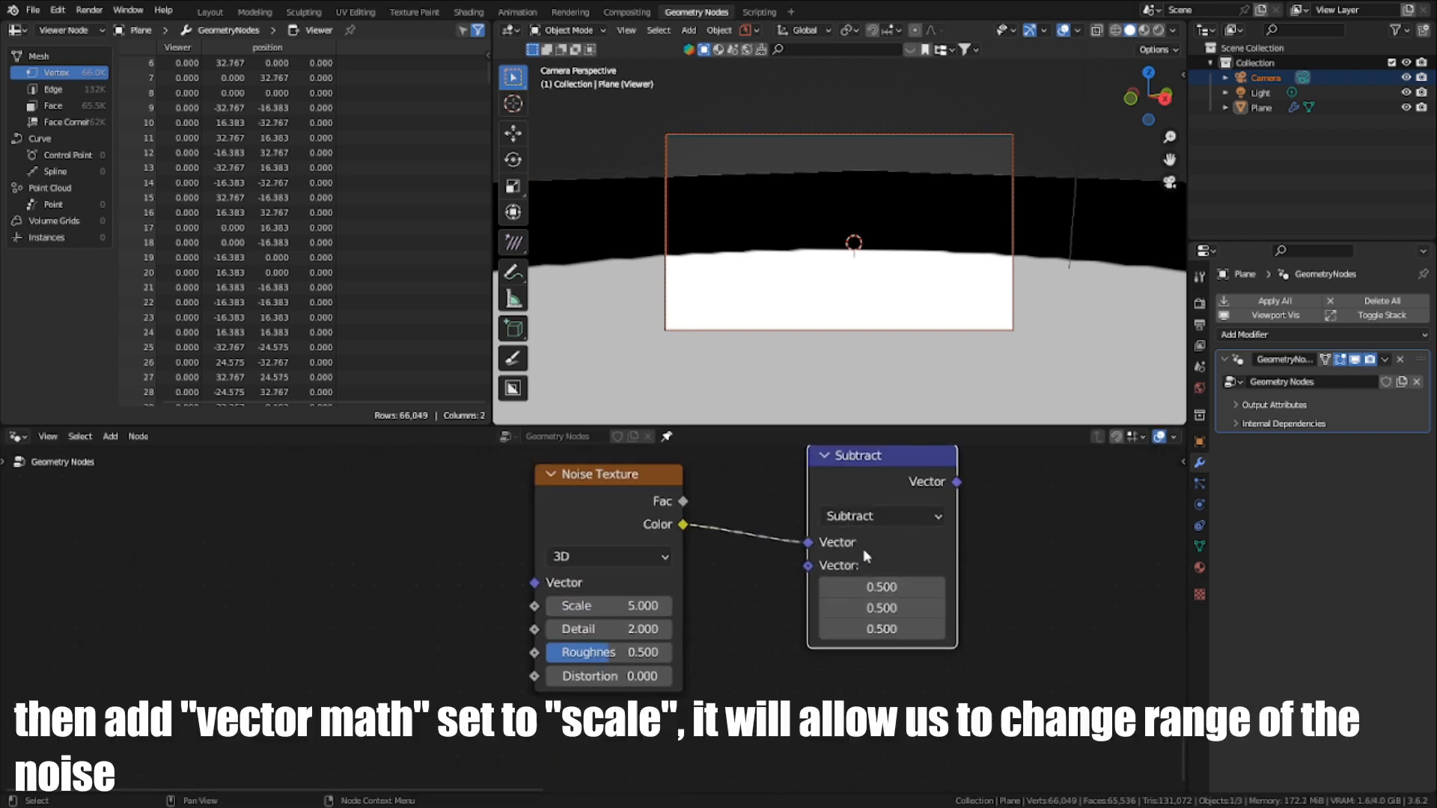
Step: Place the Noise Texture below its Subtract node and add a Vector Math Scale node above, fed by the Subtract output
scroll(864, 549, down, 2)
drag(617, 555, 778, 682)
middle_drag(812, 547, 778, 598)
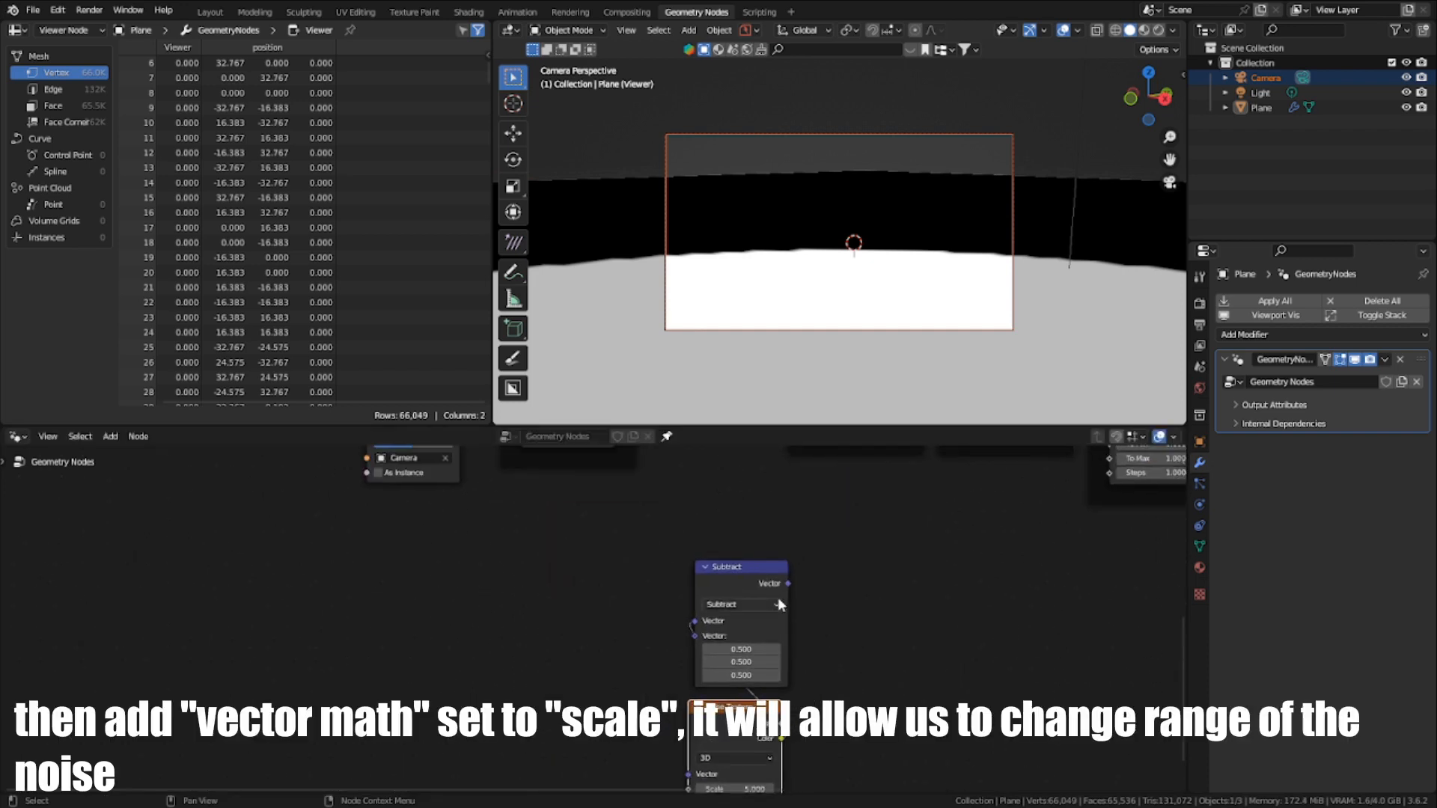
key(shift+a)
text(sca)
click(918, 618)
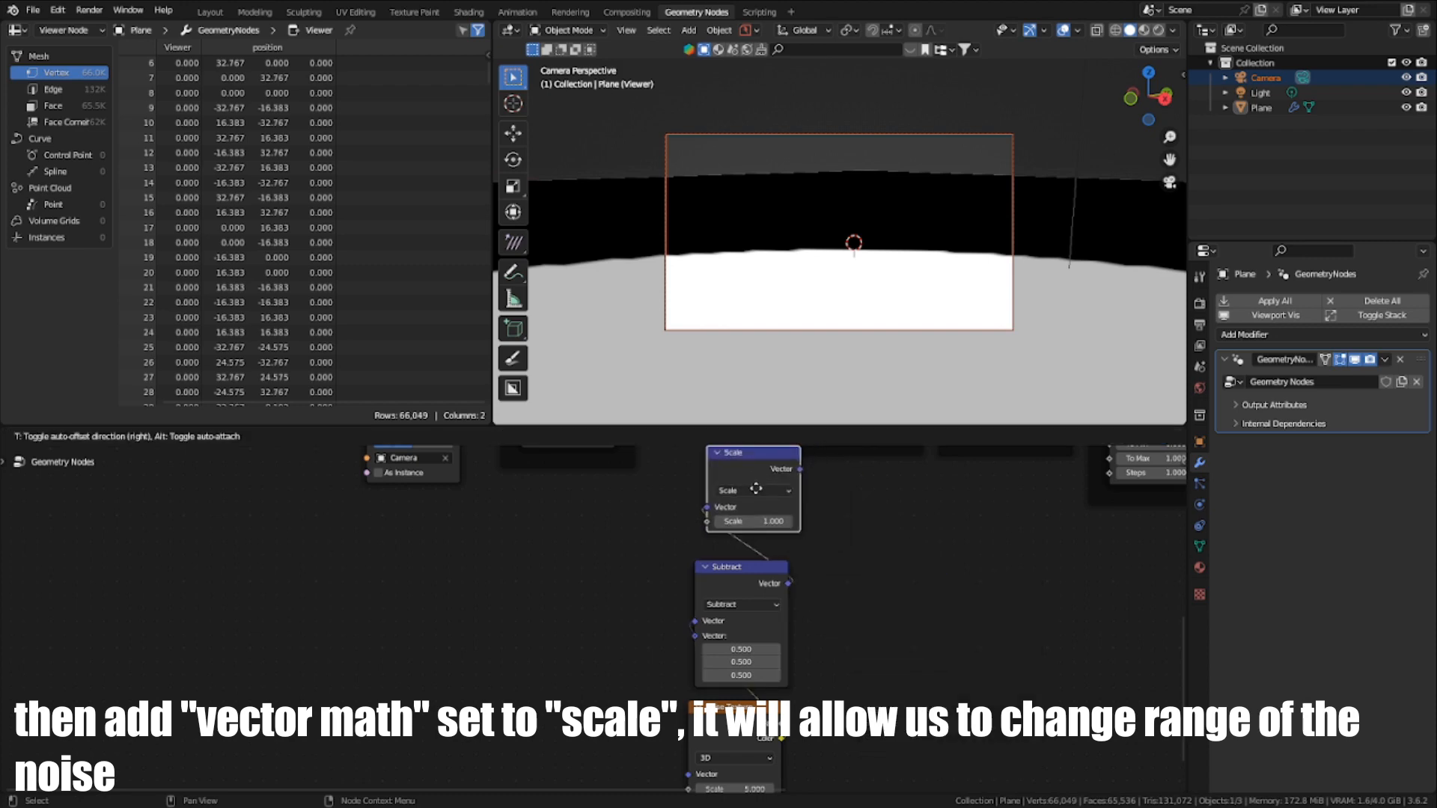
click(745, 479)
Step: Group the Scale, Subtract and Noise Texture nodes into a column and shift it away from the main chain
scroll(695, 740, down, 2)
drag(709, 704, 713, 708)
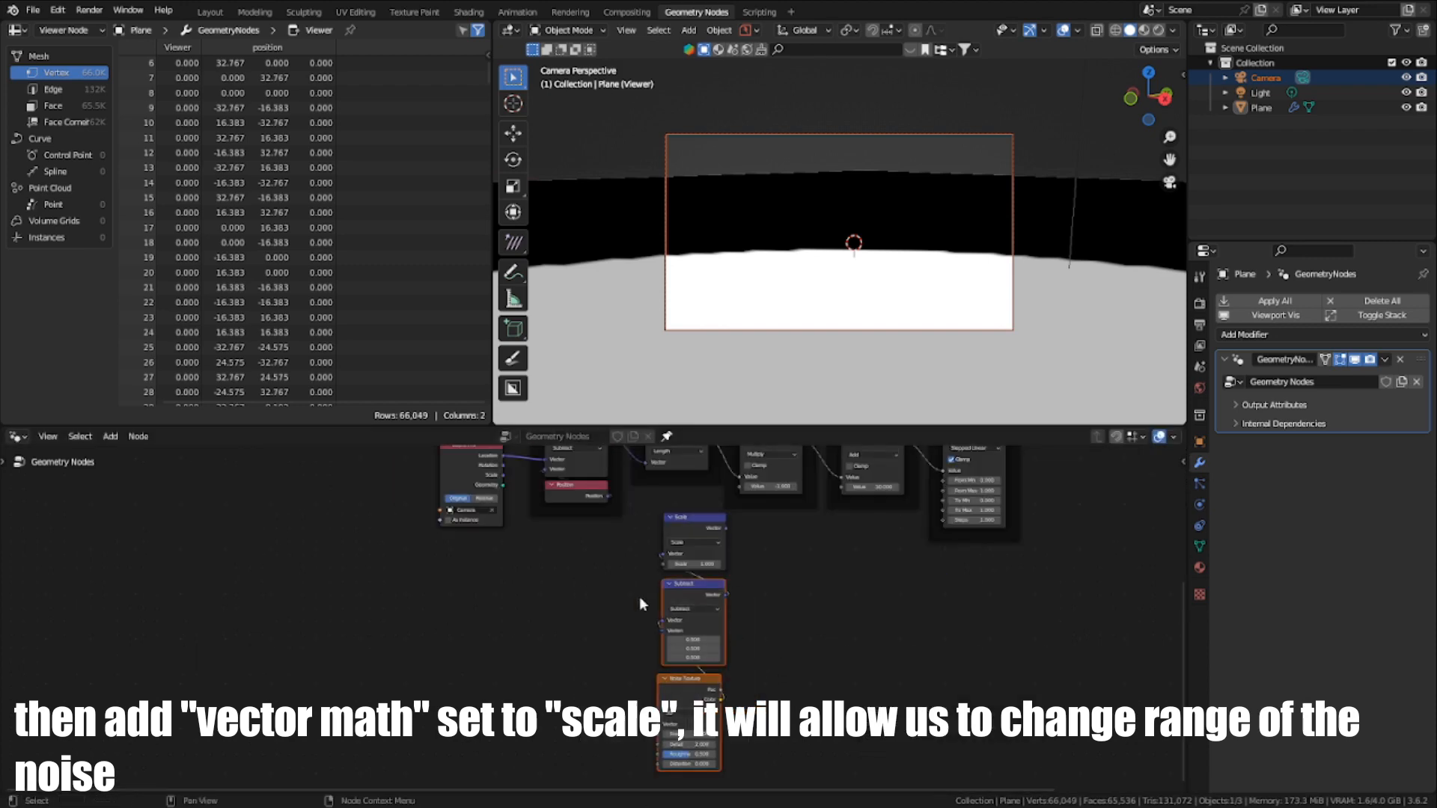
drag(632, 559, 855, 653)
key(g)
click(638, 645)
Step: Add a Vector Math Add node fed by the Scale output and connect the camera's Location to its second vector input
scroll(626, 612, up, 3)
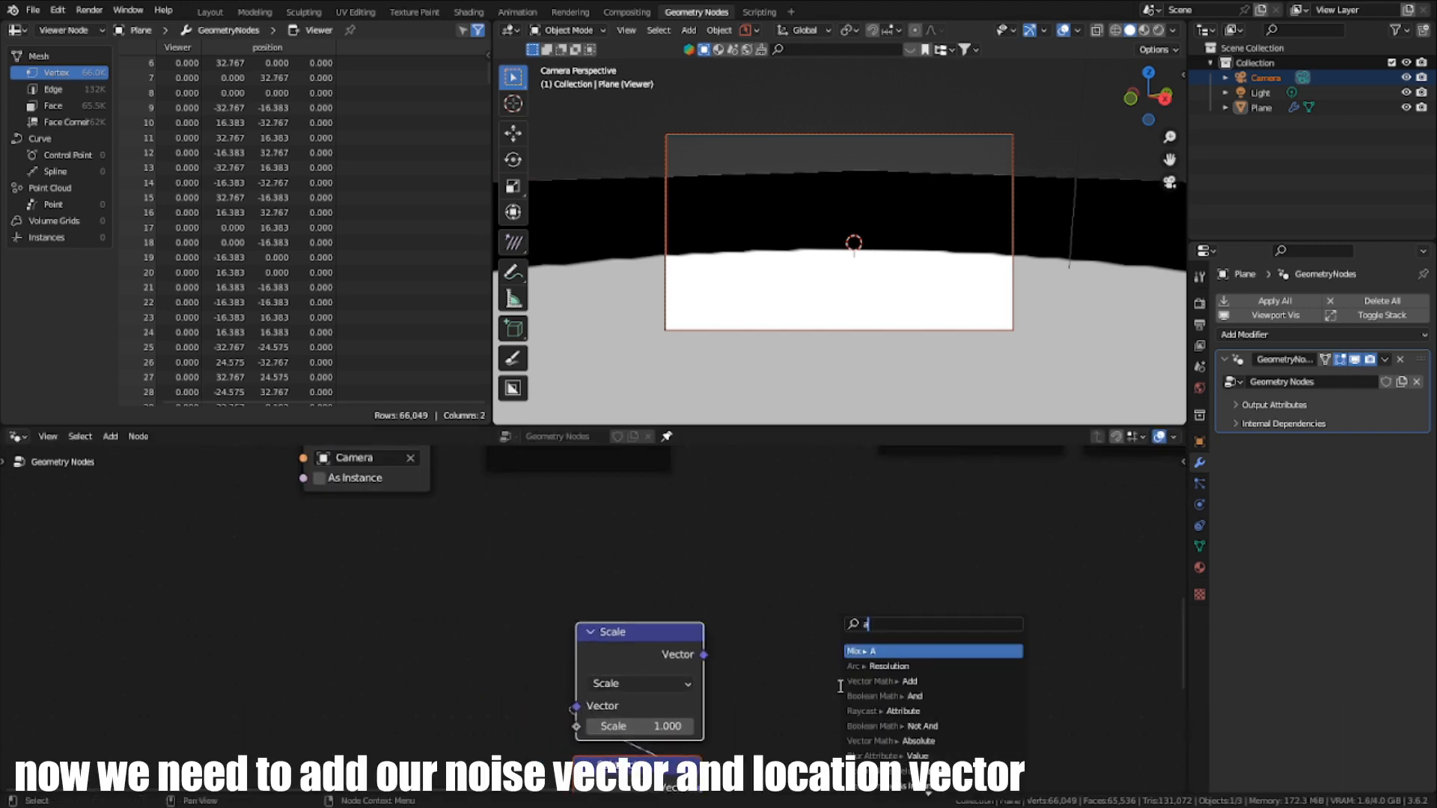
text(add)
key(Return)
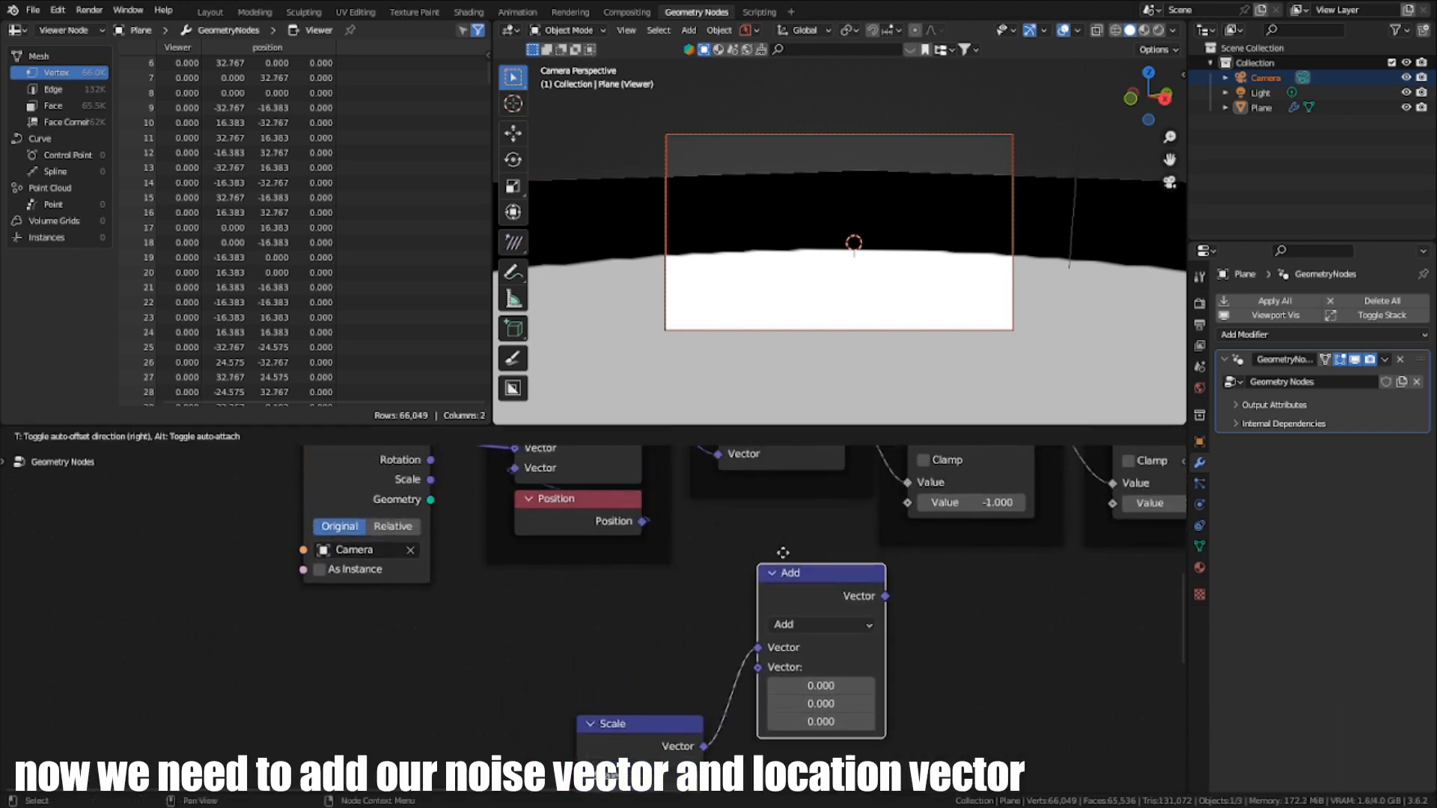
click(771, 563)
middle_drag(544, 559, 702, 626)
scroll(703, 626, down, 5)
drag(589, 544, 805, 707)
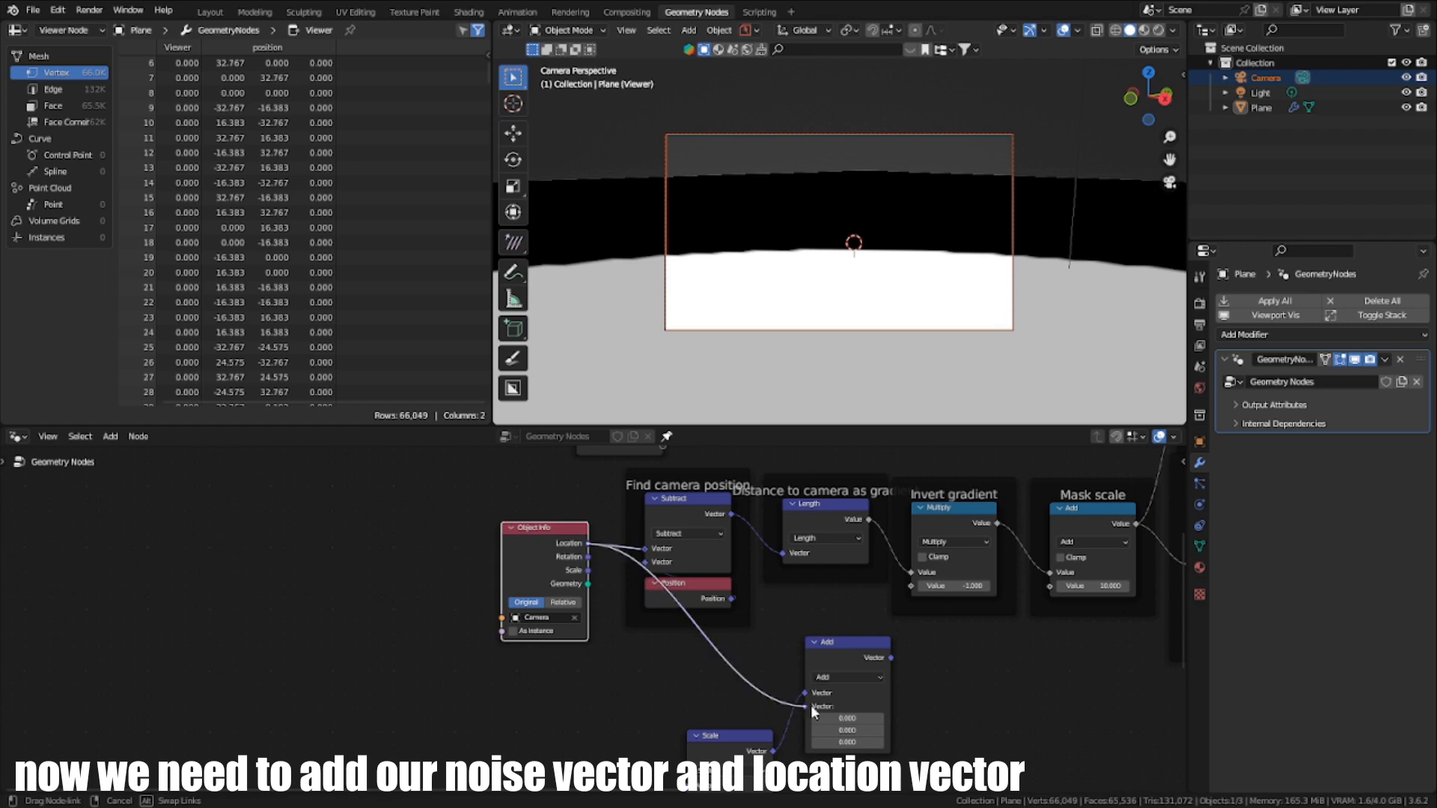
Step: Place the new Add node above the Scale node and line up the noise nodes beneath it
drag(850, 645, 730, 648)
scroll(728, 678, down, 5)
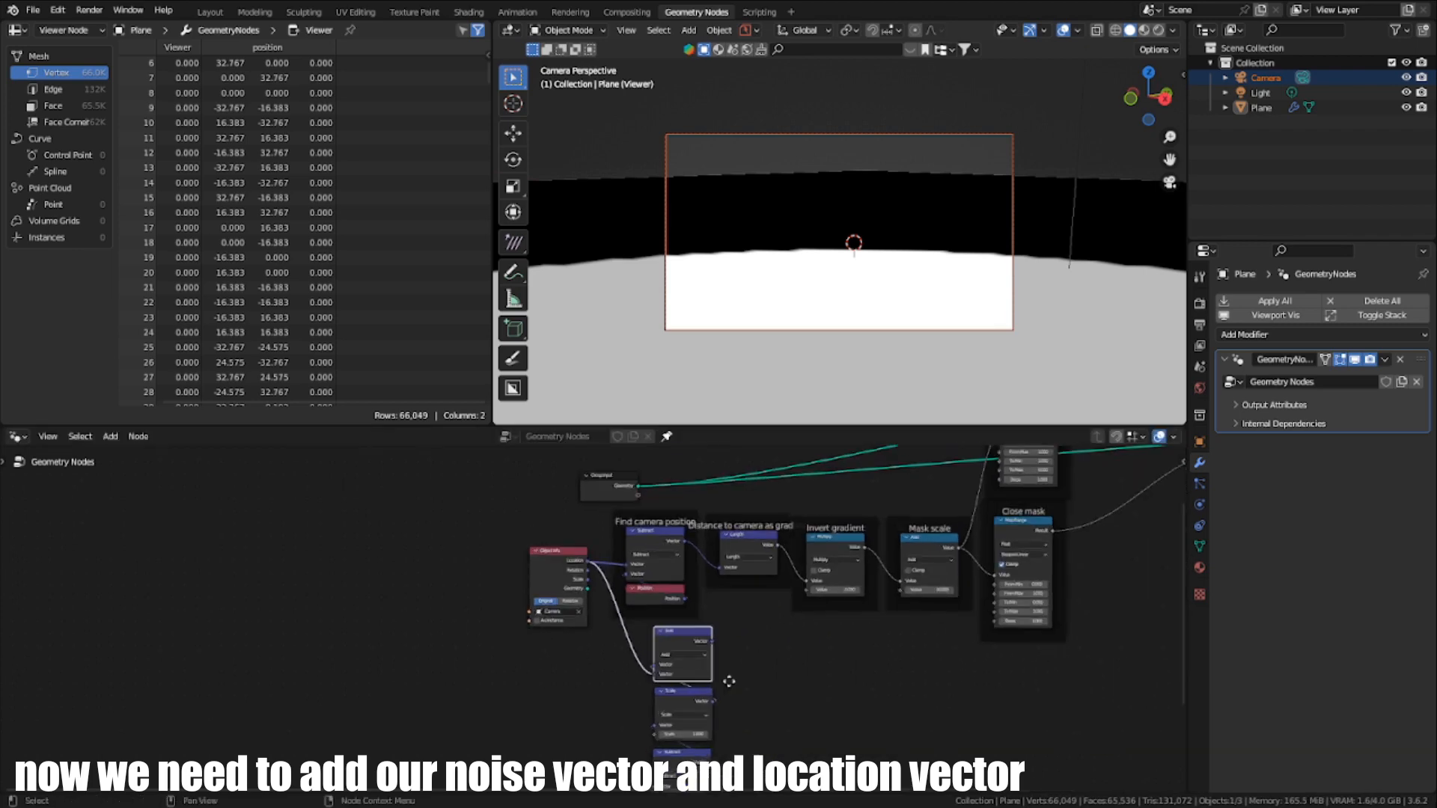
middle_drag(728, 680, 694, 583)
drag(564, 558, 692, 791)
key(g)
click(701, 704)
scroll(693, 672, up, 7)
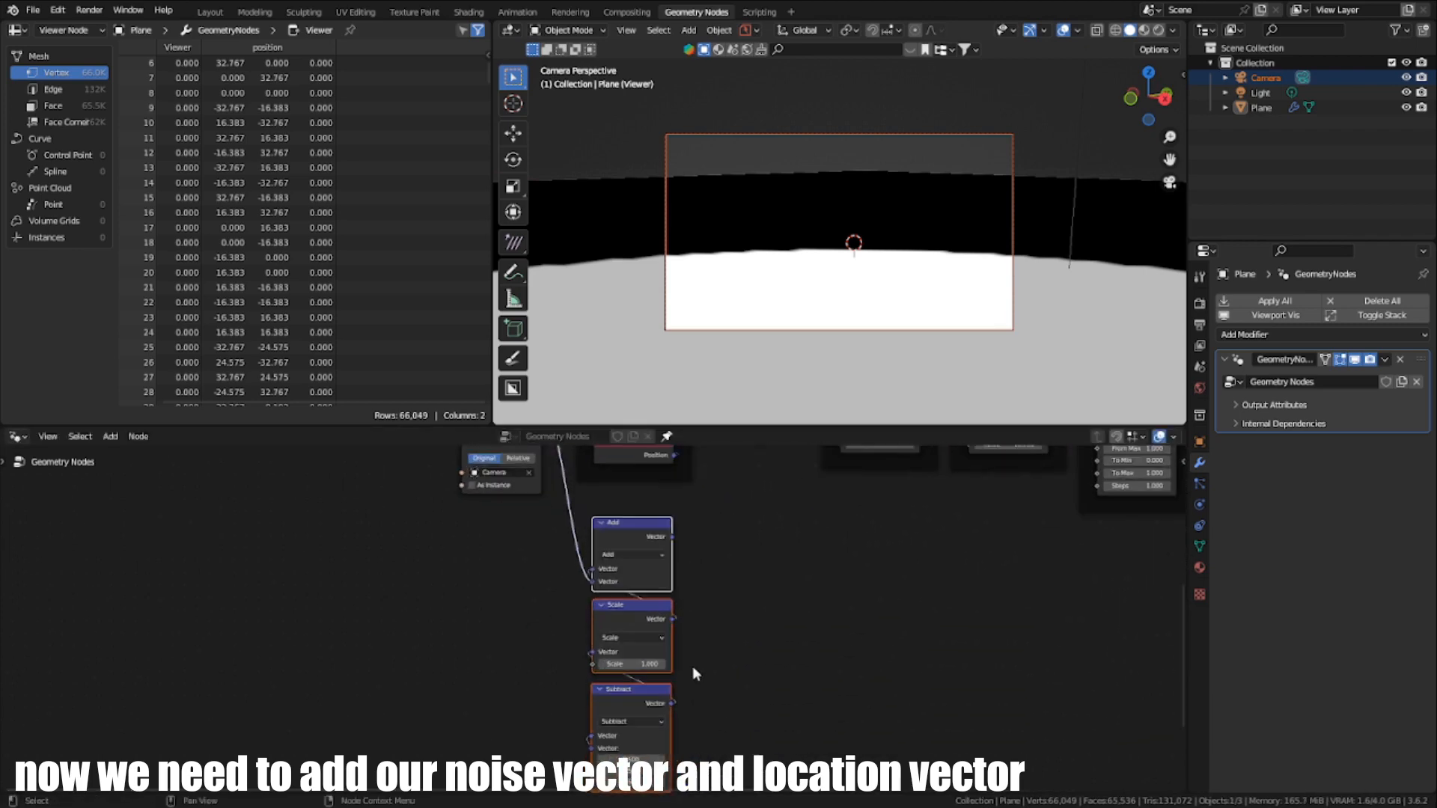
Step: Align the Scale, Subtract and Noise Texture nodes closely in one vertical stack under the Add node
key(ctrl+space)
scroll(651, 642, down, 2)
middle_drag(713, 658, 664, 599)
drag(611, 654, 727, 702)
key(g)
click(784, 609)
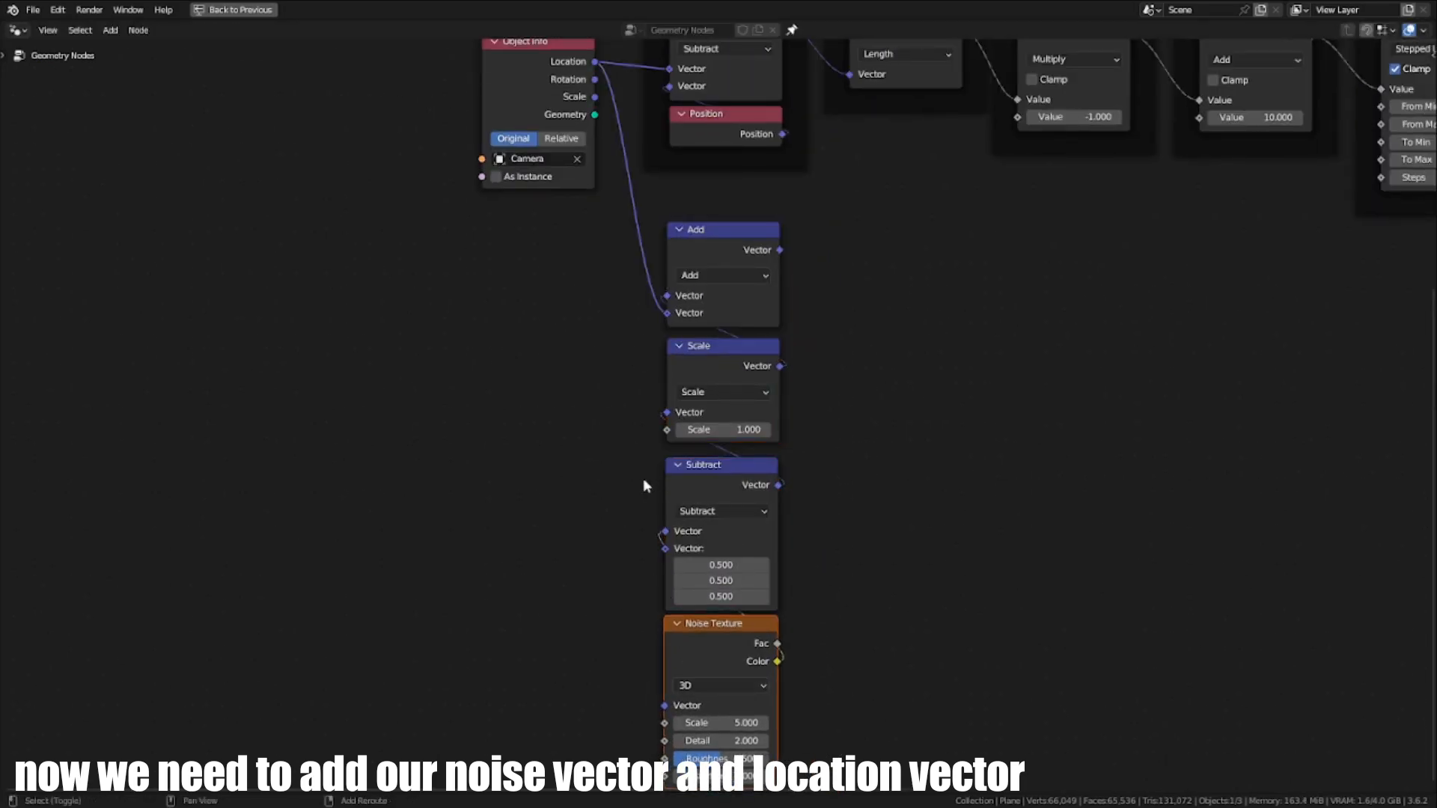
drag(644, 484, 802, 666)
key(g)
click(803, 662)
drag(611, 415, 821, 723)
key(g)
click(738, 483)
Step: Add a vector Mix node with the Add output in B and the camera's Location in A
middle_drag(752, 359, 696, 618)
scroll(698, 584, up, 1)
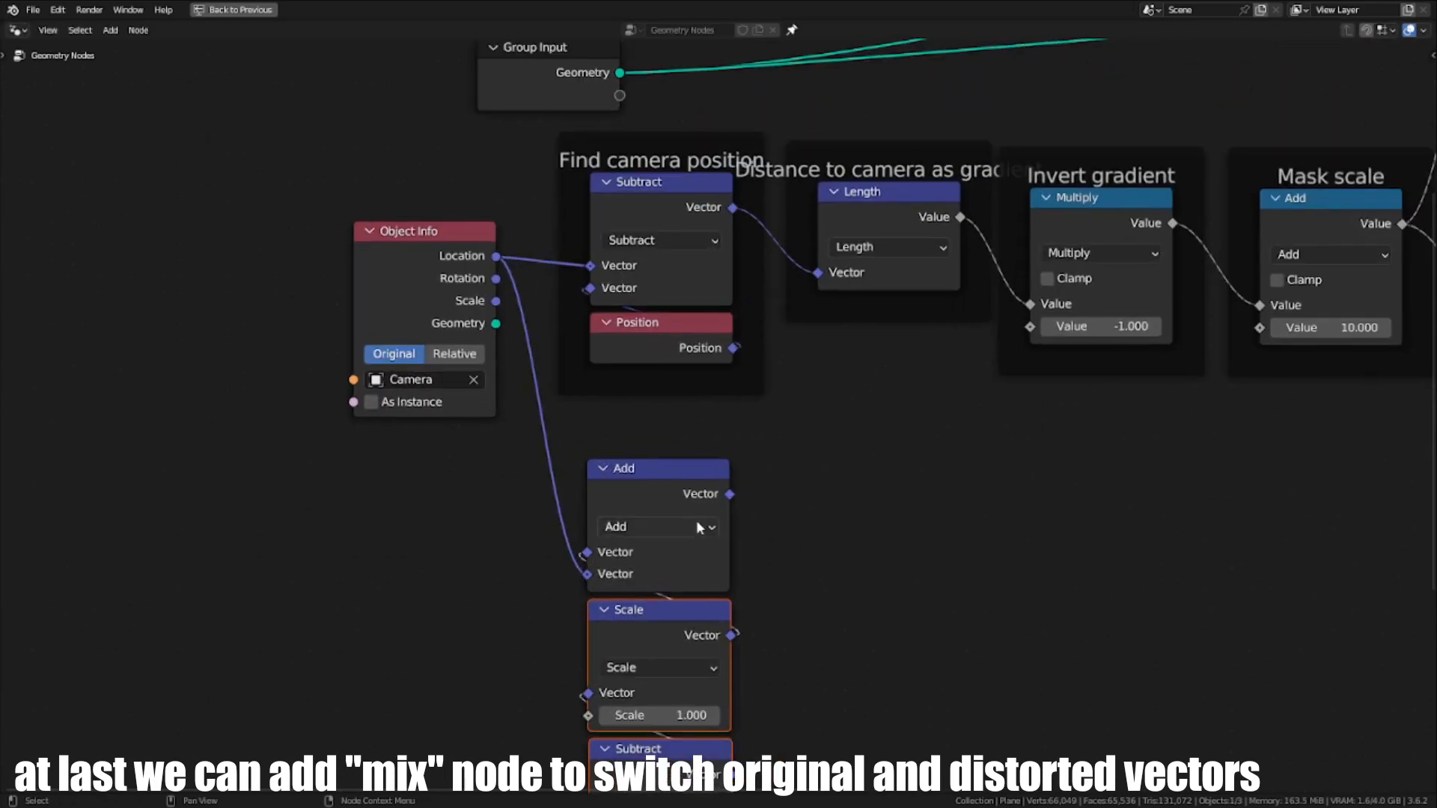
drag(730, 494, 905, 589)
text(mix)
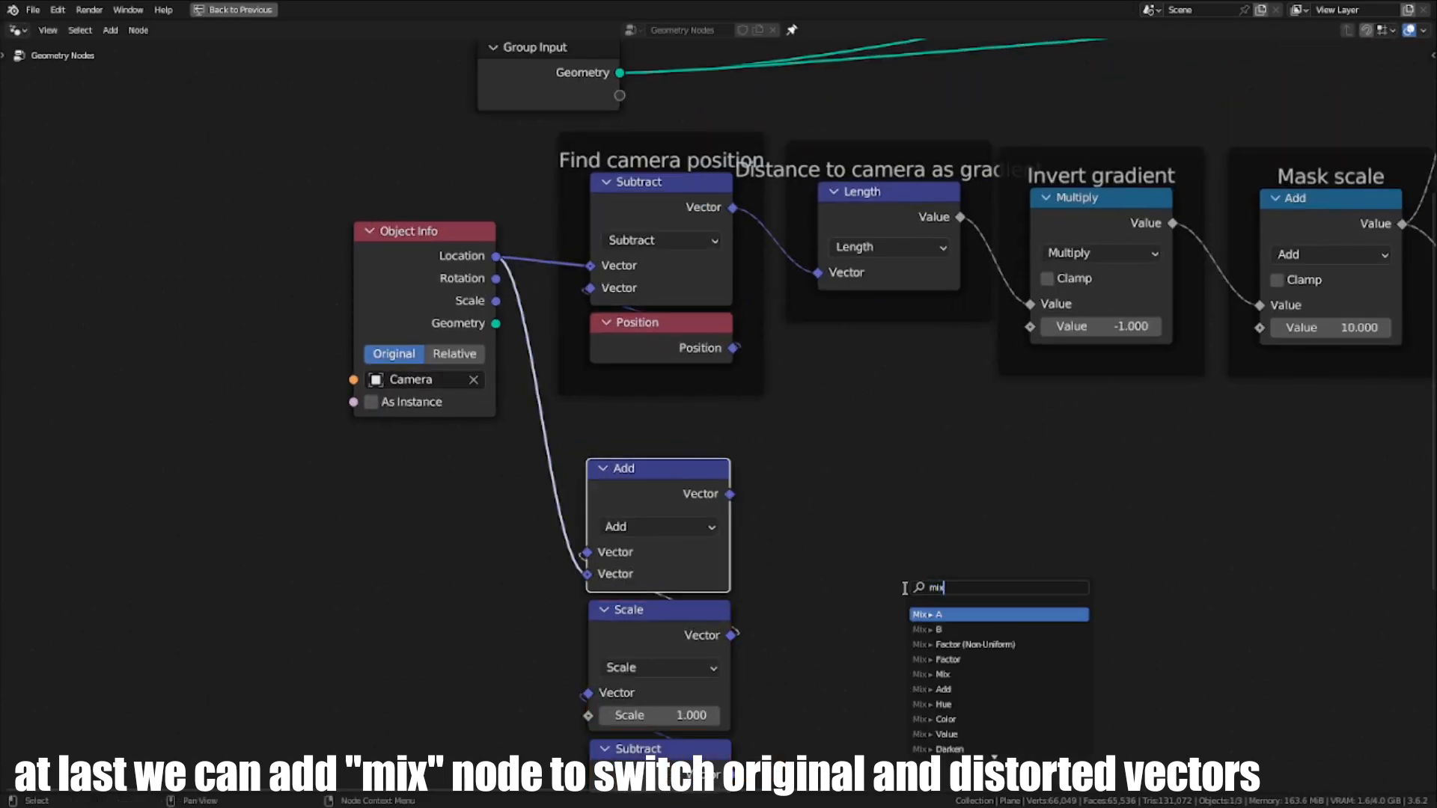
click(935, 629)
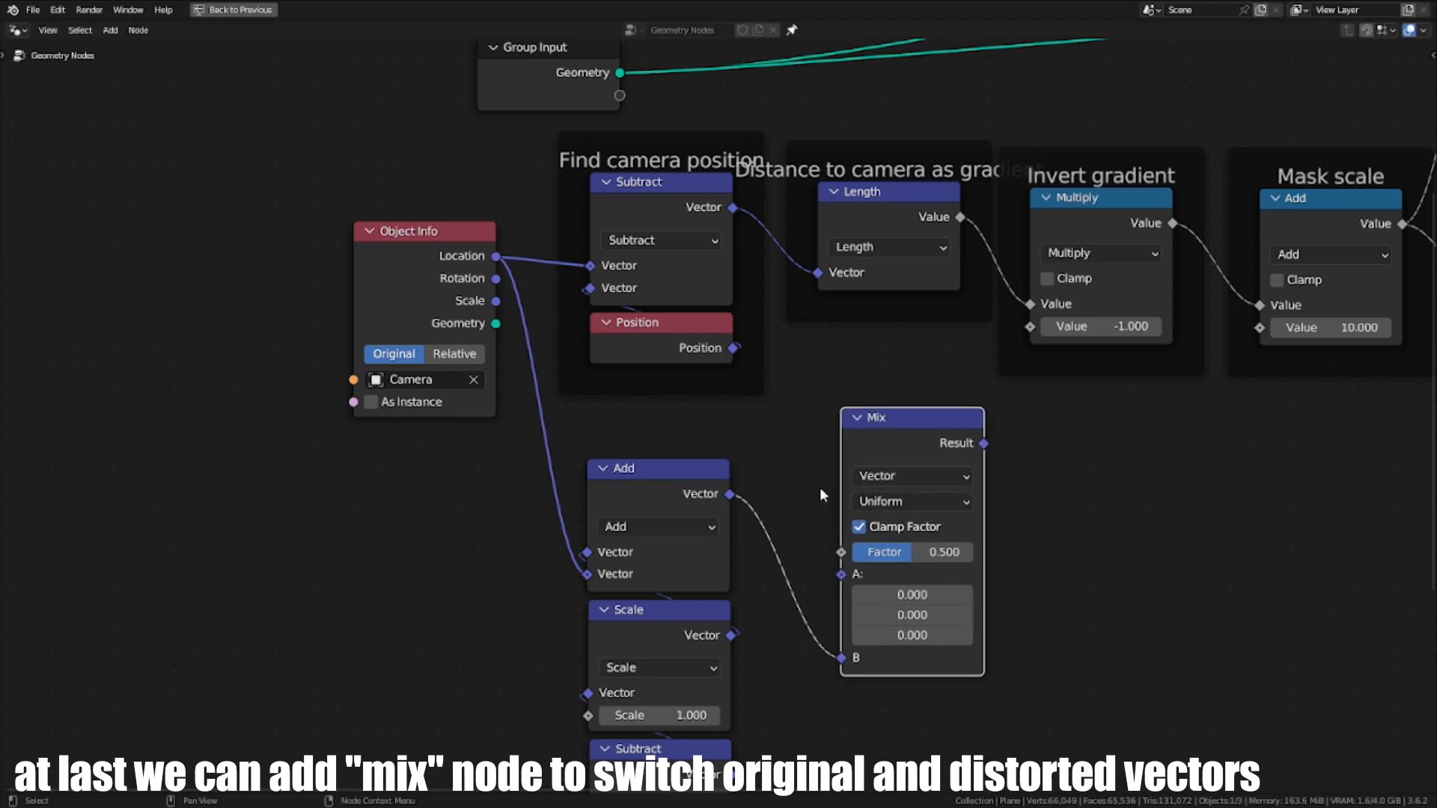
scroll(714, 411, up, 1)
drag(458, 230, 861, 600)
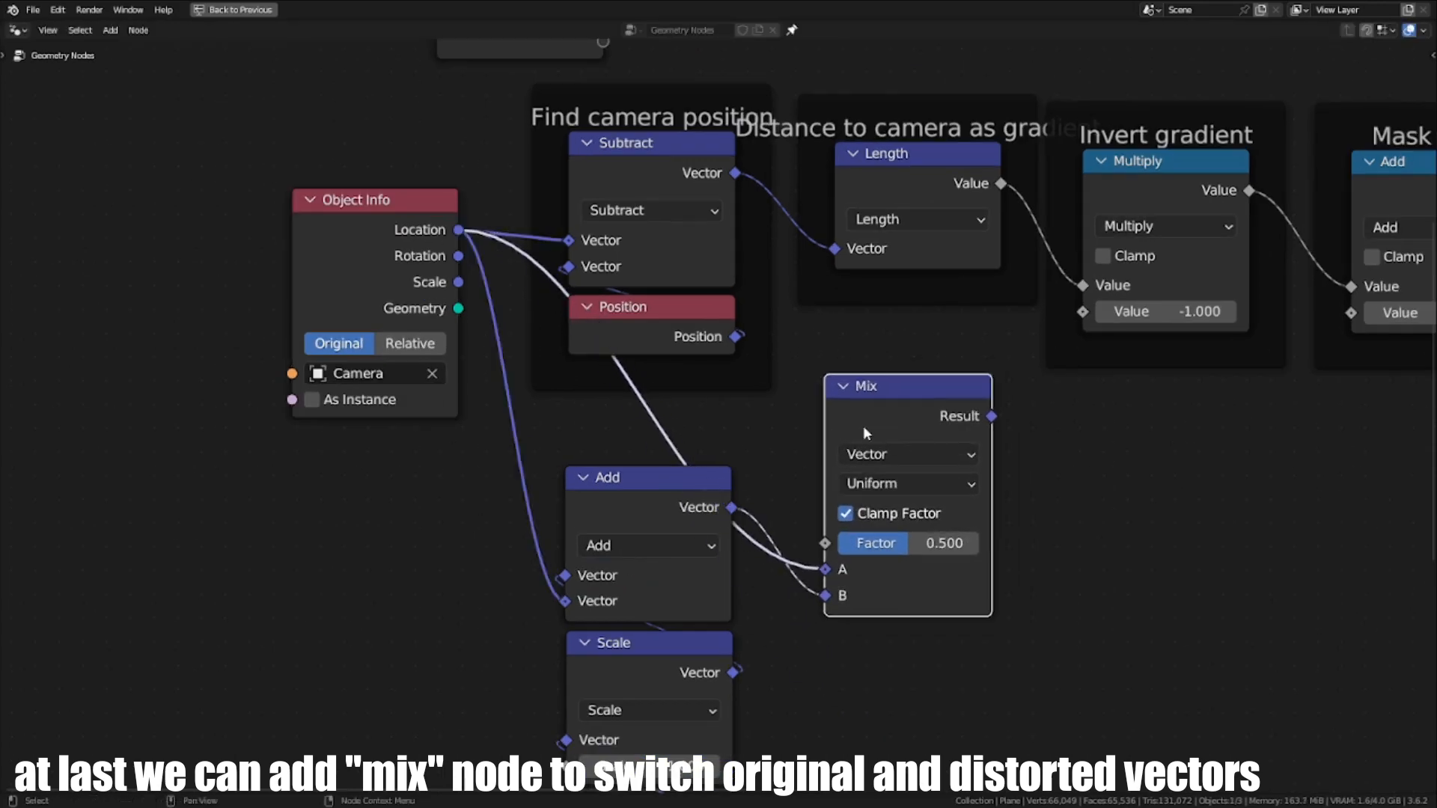
Step: Move the Add, Scale, Subtract and Noise Texture stack directly beneath the Mix node
scroll(707, 419, down, 5)
drag(606, 420, 729, 629)
key(g)
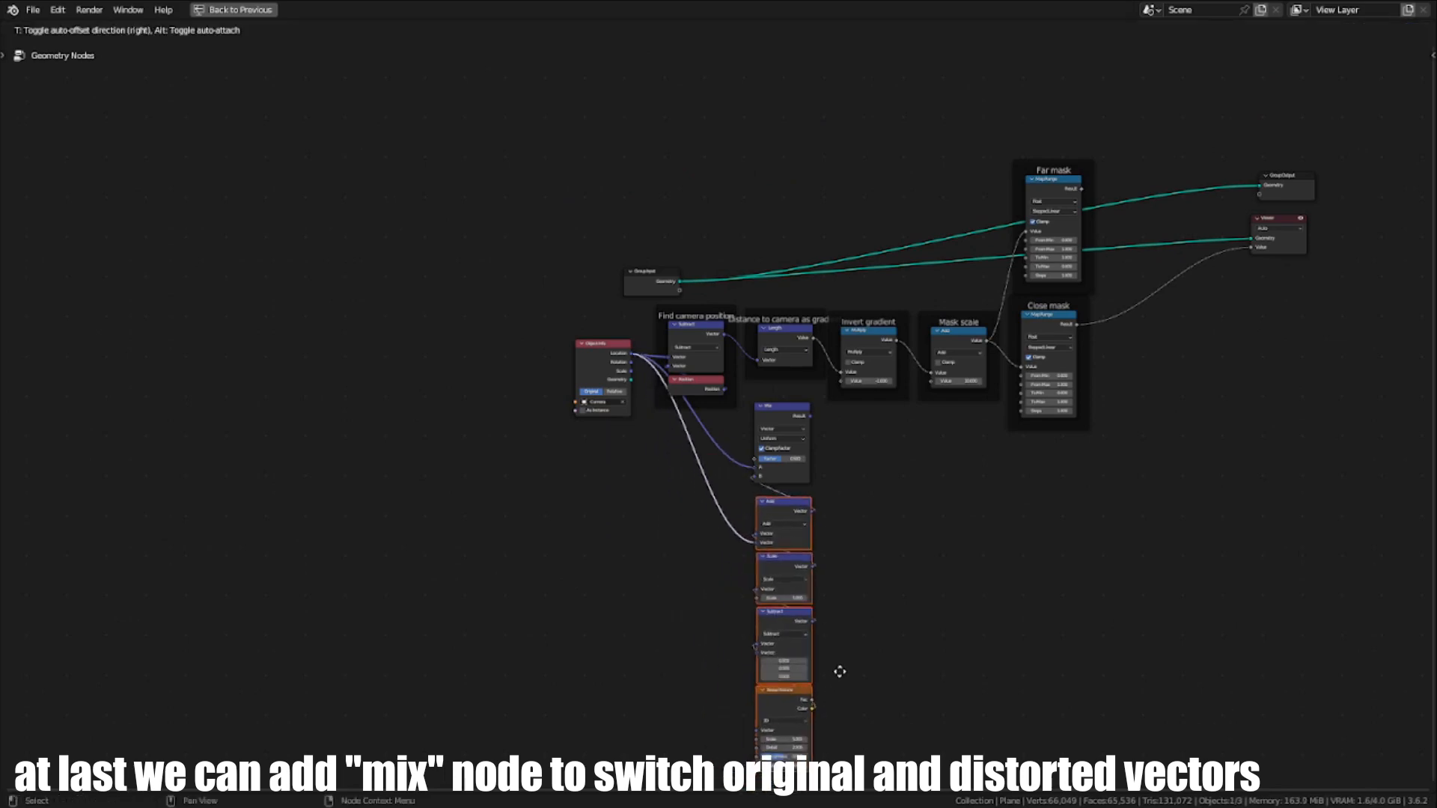
click(833, 666)
scroll(886, 595, up, 8)
key(g)
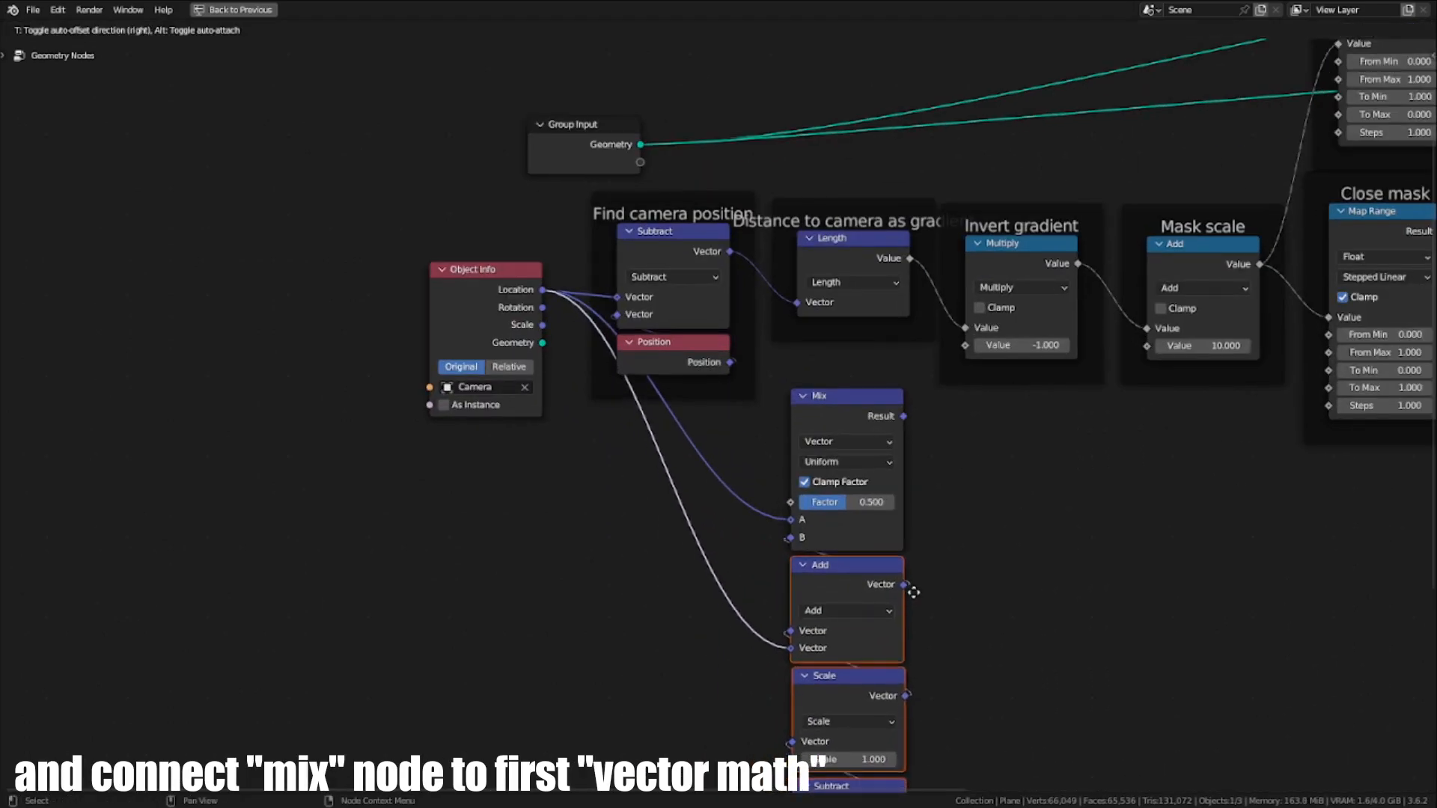
click(908, 591)
Step: Move the whole stack from Mix to Noise Texture directly below the "Find camera position" frame
drag(737, 481, 946, 792)
scroll(898, 696, down, 5)
middle_drag(889, 671, 878, 548)
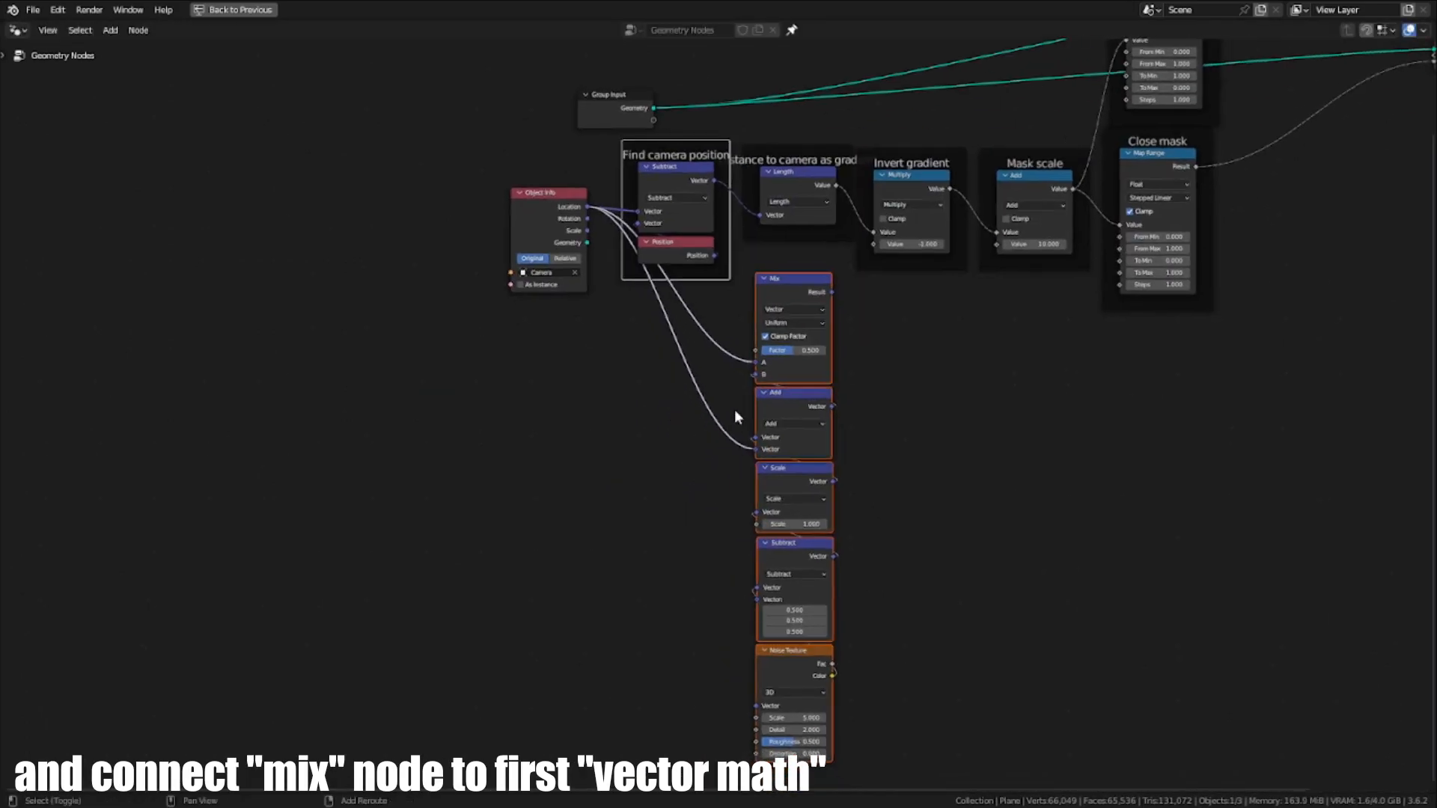
drag(733, 346, 896, 786)
key(g)
click(902, 615)
drag(720, 311, 951, 792)
key(g)
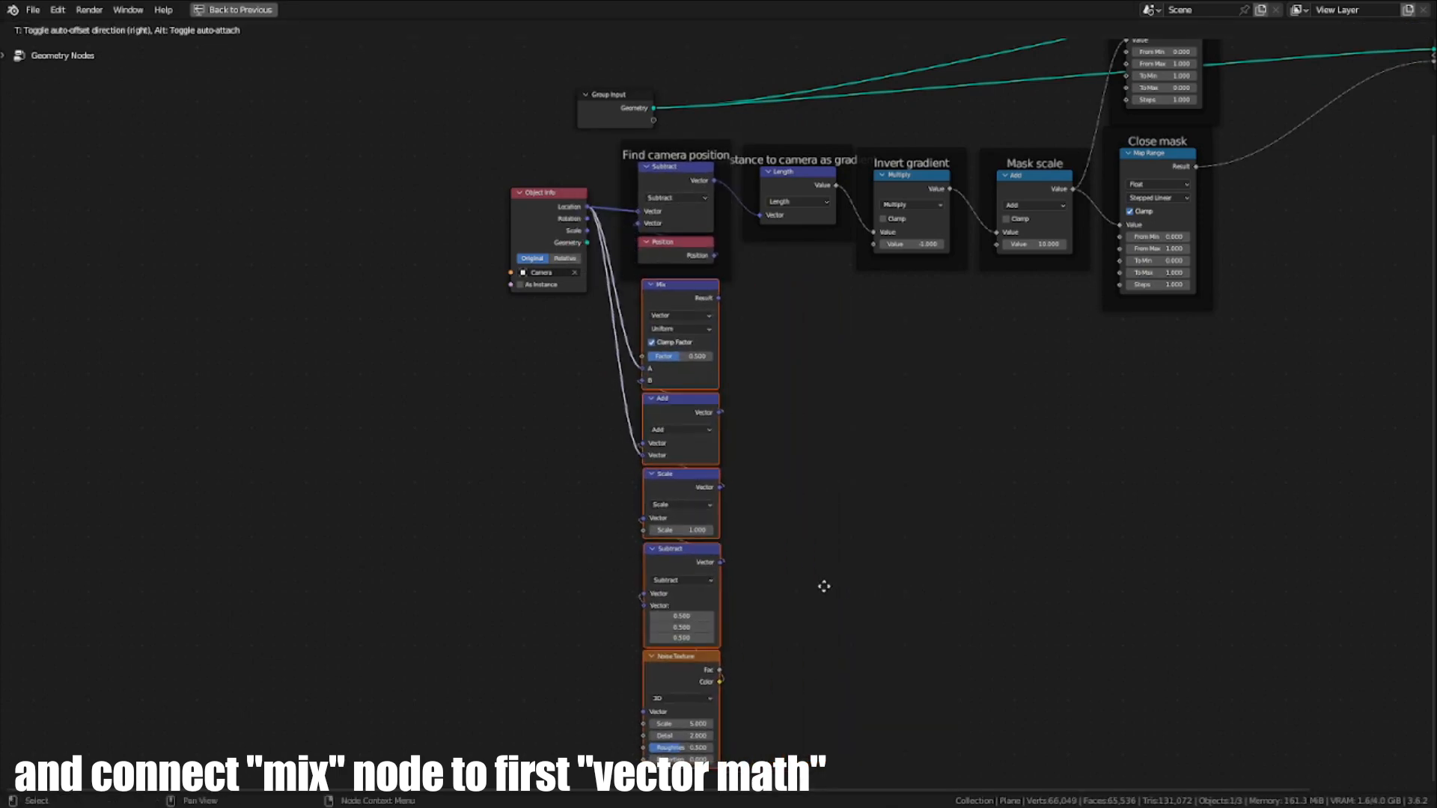
scroll(786, 491, up, 3)
click(800, 514)
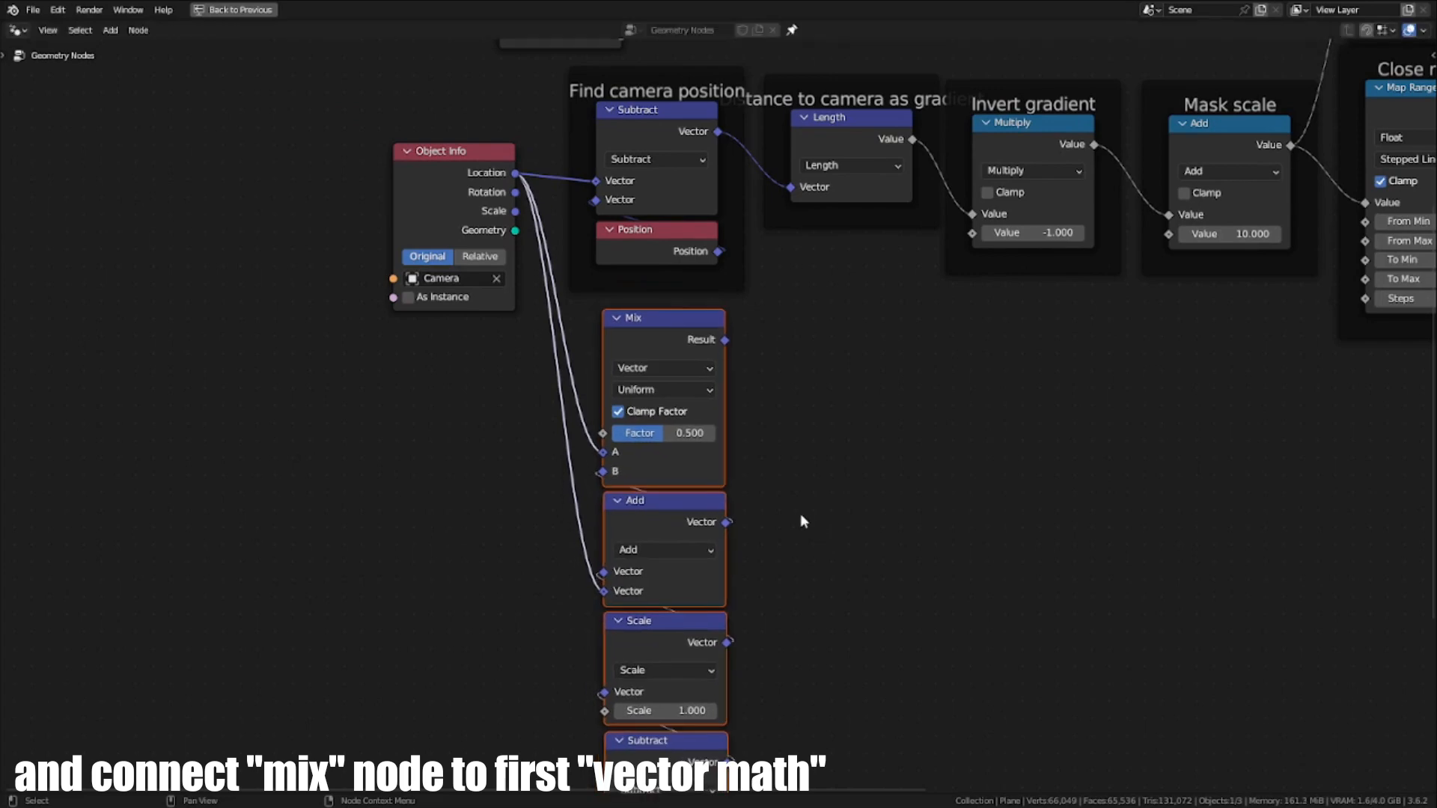
Step: Join the stacked noise nodes in a frame and label it "Mask distortion"
key(ctrl+j)
key(g)
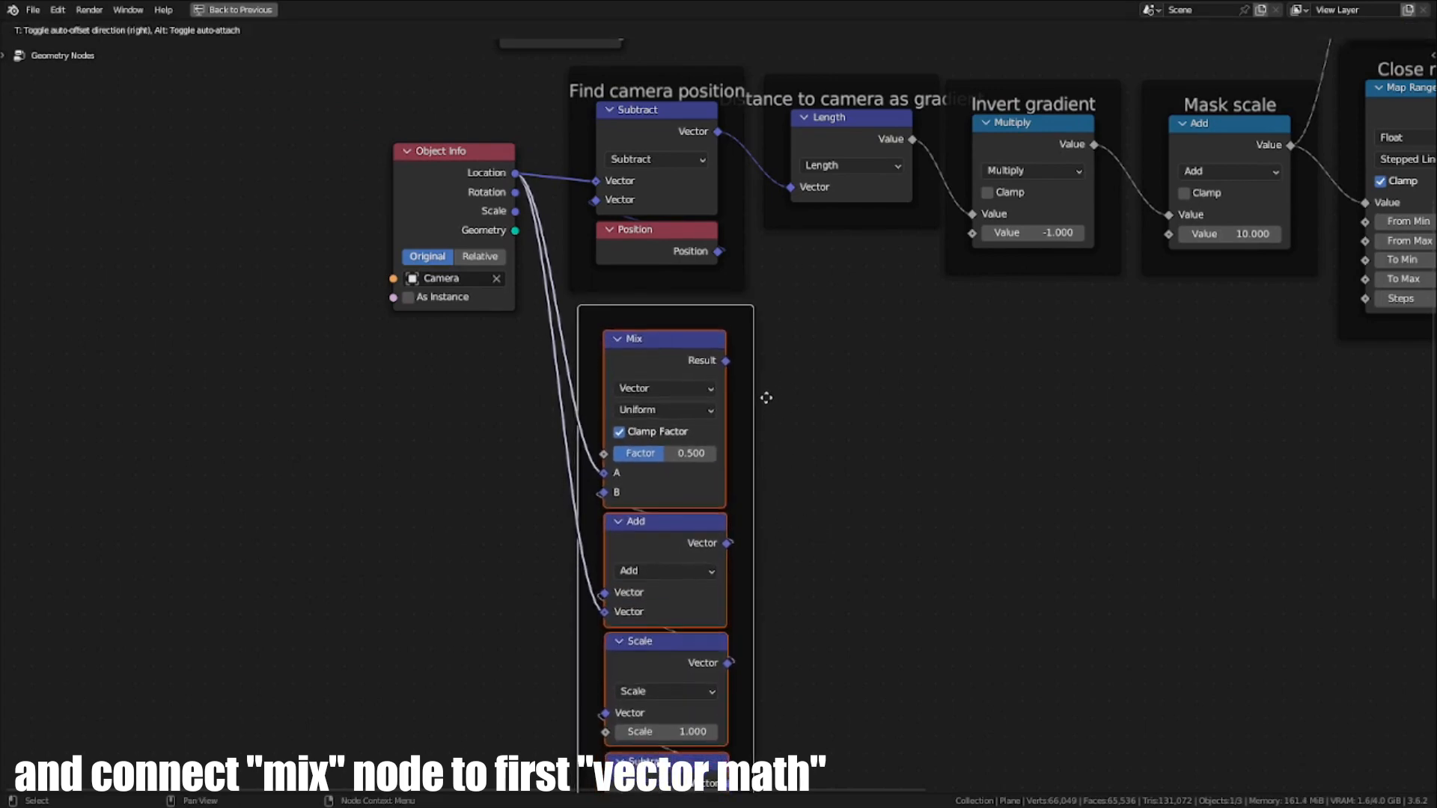
click(766, 398)
click(726, 318)
key(F2)
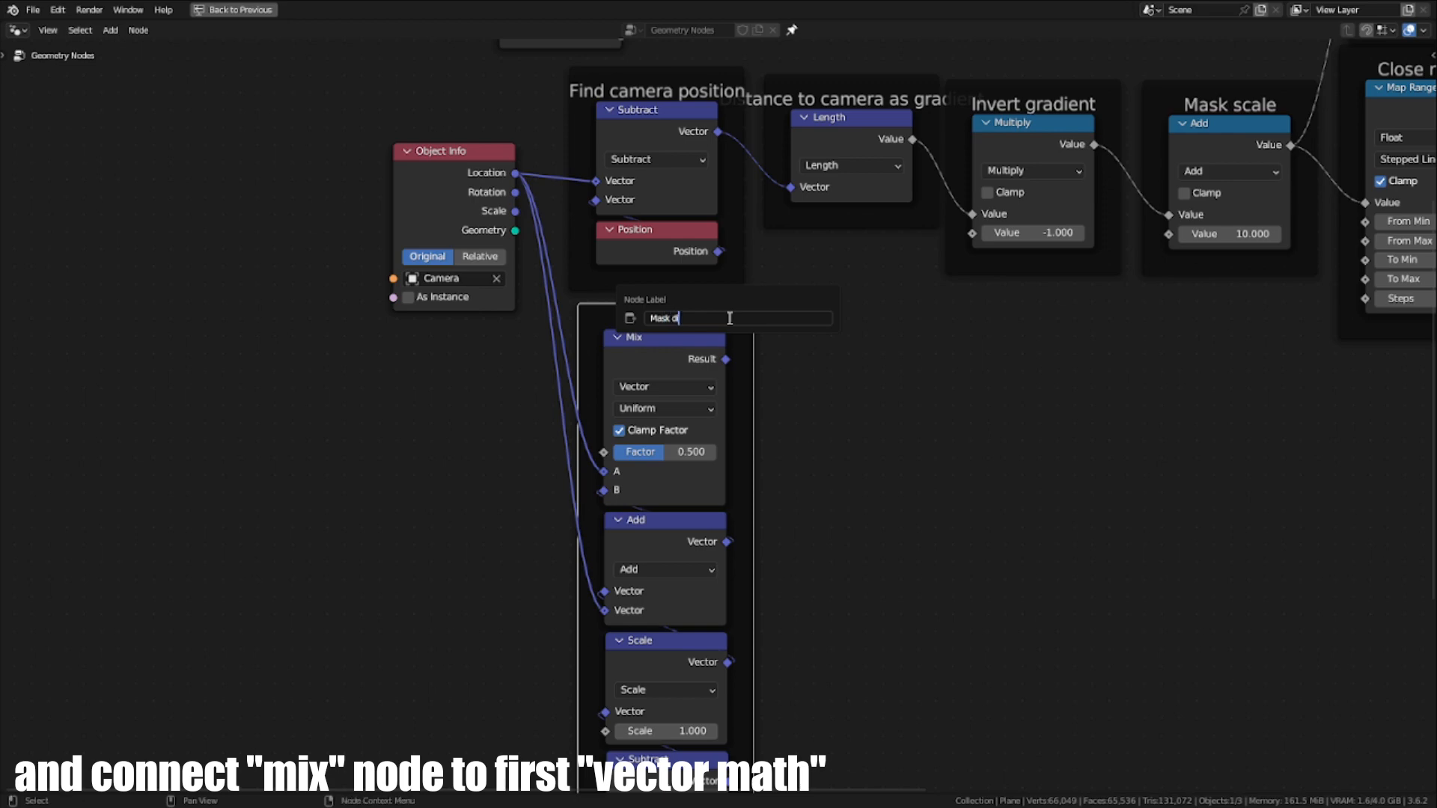
text(Mask distortion)
key(Return)
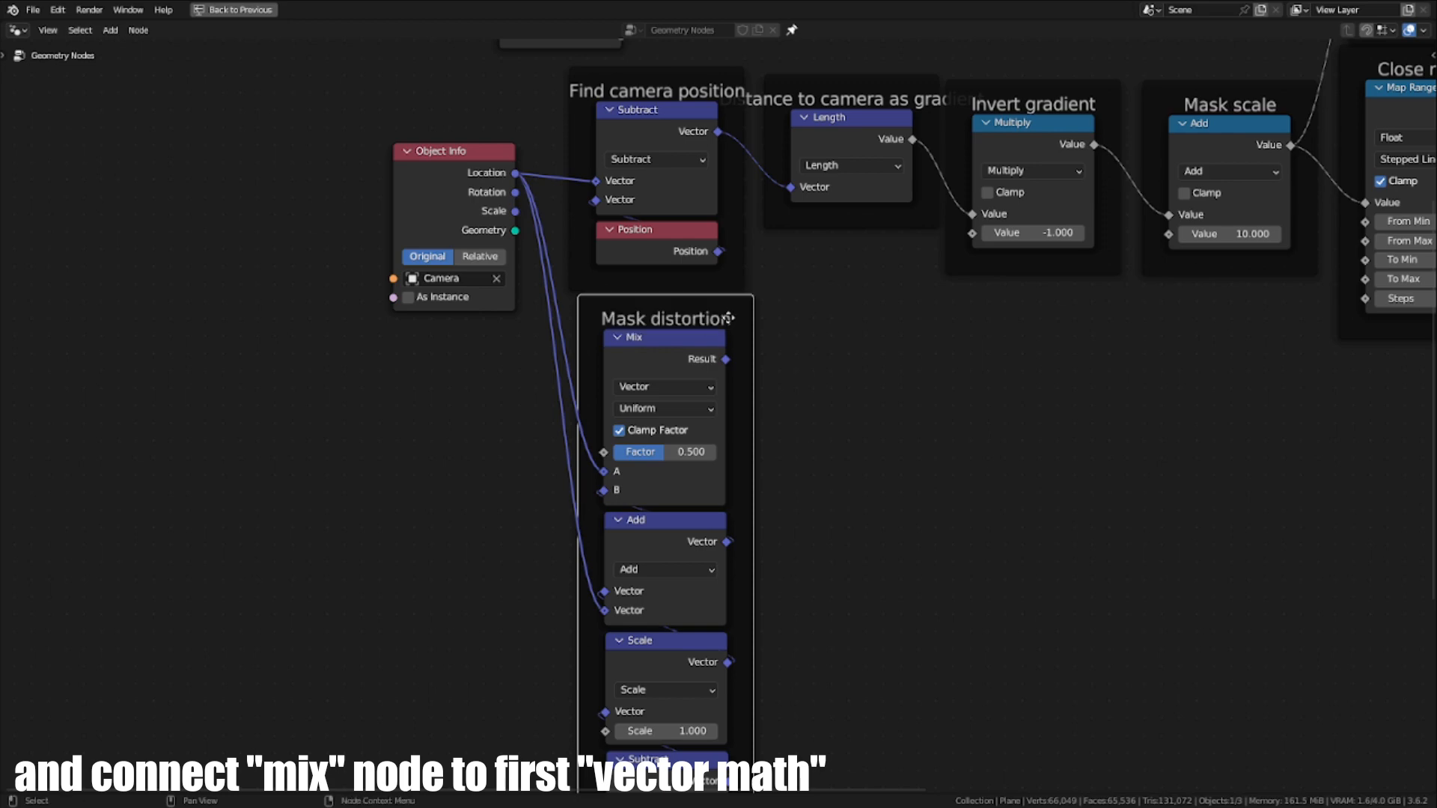
Step: Connect the Mix Result to the first vector of the "Find camera position" Subtract node and adjust the two frames' placement
scroll(846, 334, up, 4)
drag(734, 470, 468, 154)
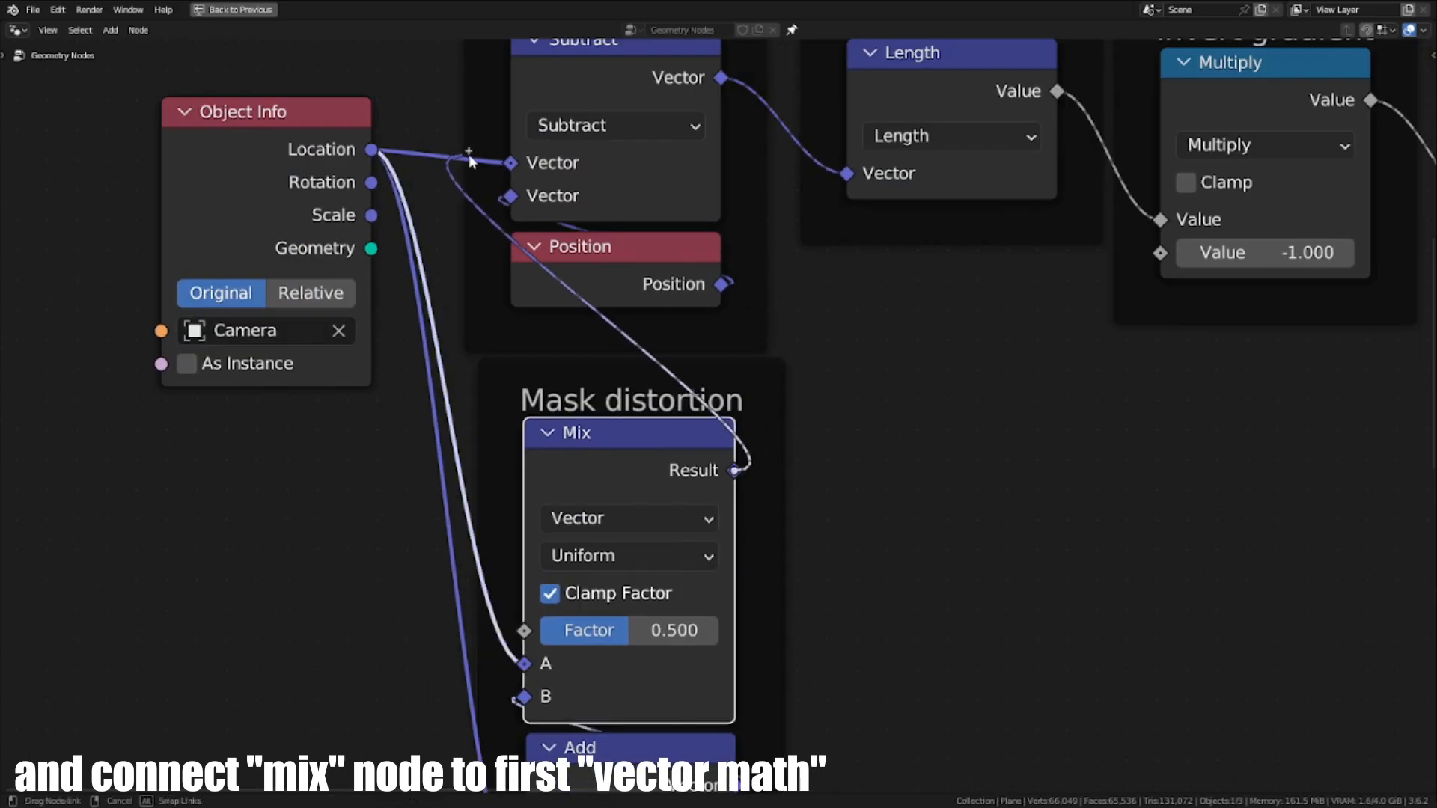
scroll(687, 515, down, 3)
click(689, 517)
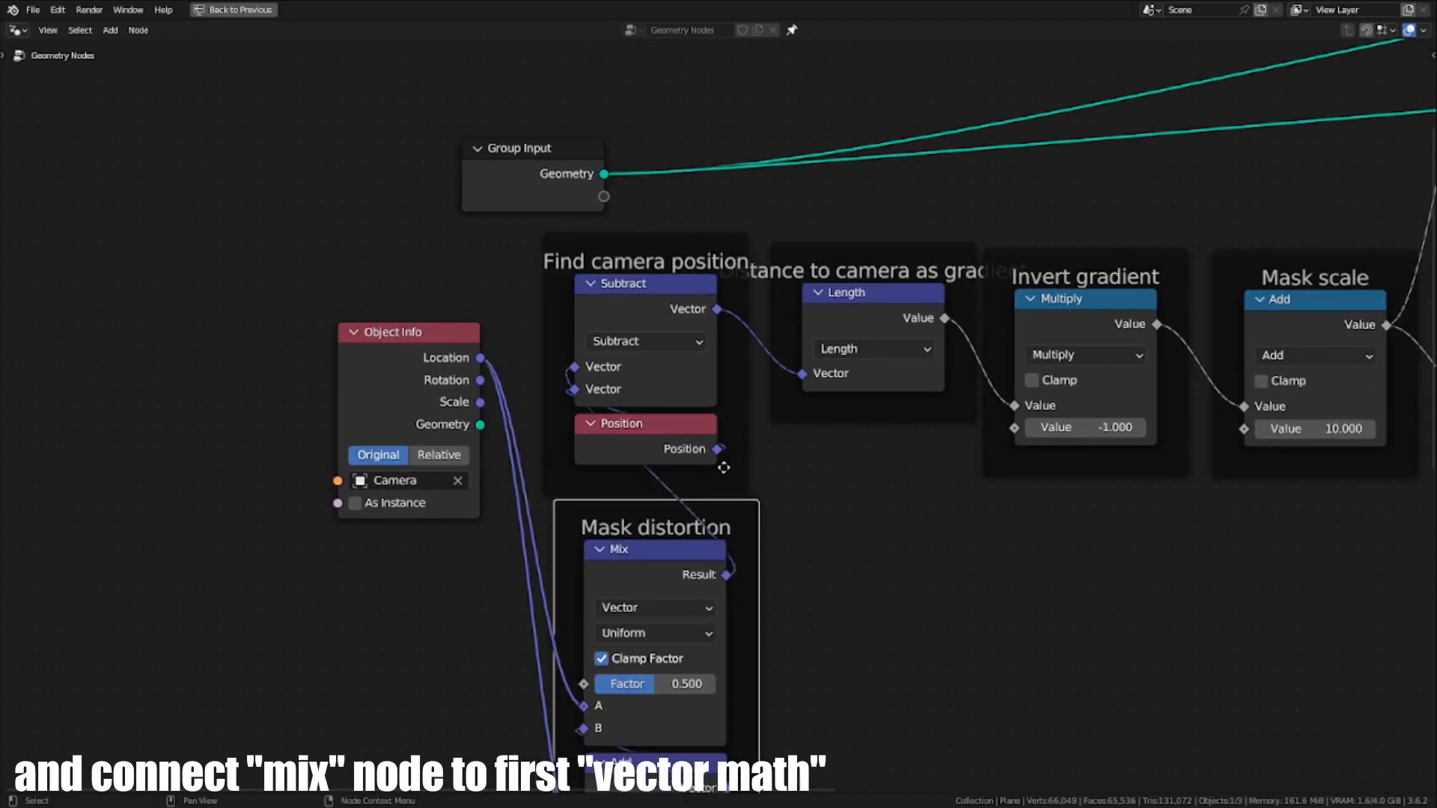
click(724, 471)
drag(747, 491, 750, 491)
Step: Set the Factor of the Mix node in the Mask distortion frame to 1.000
key(ctrl+space)
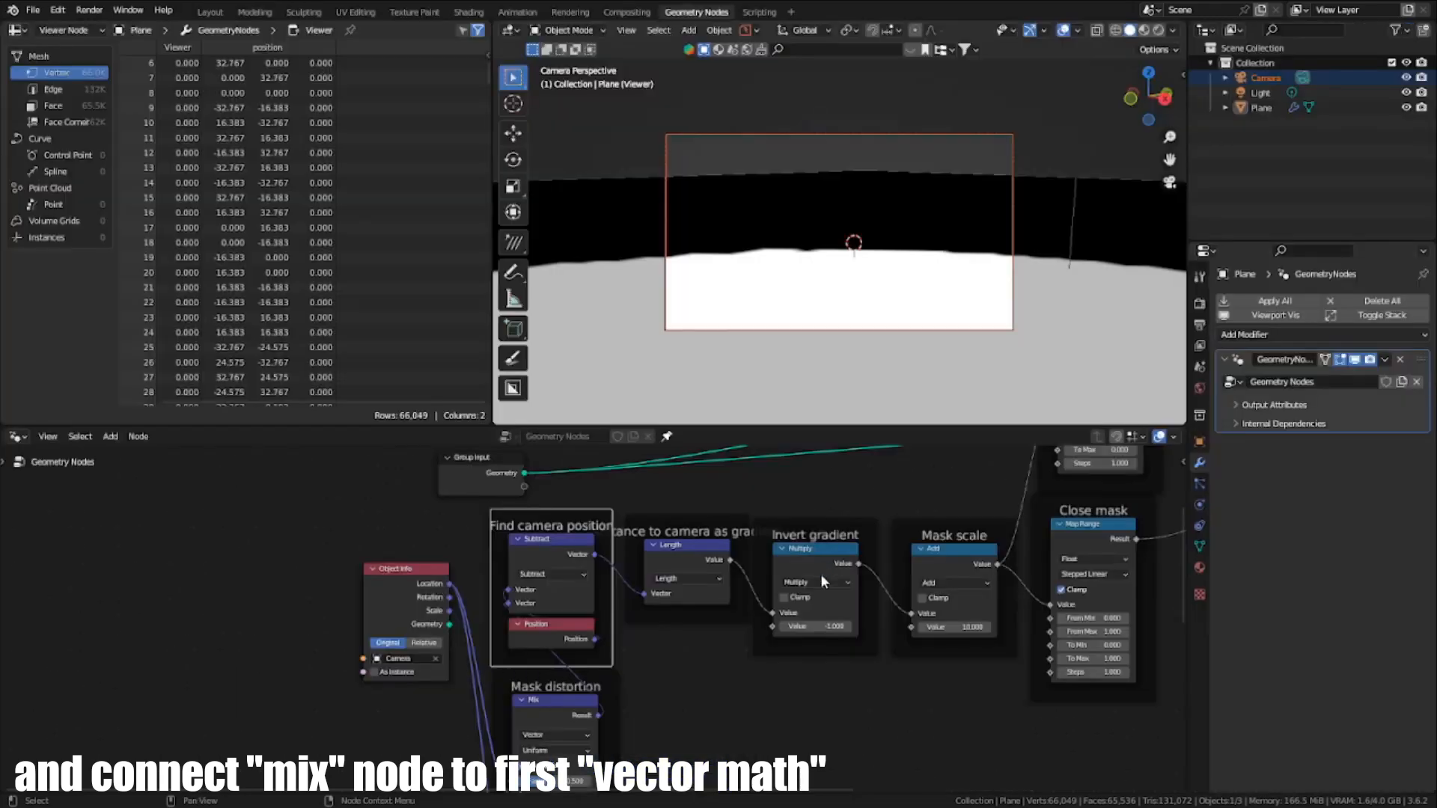
scroll(727, 651, up, 6)
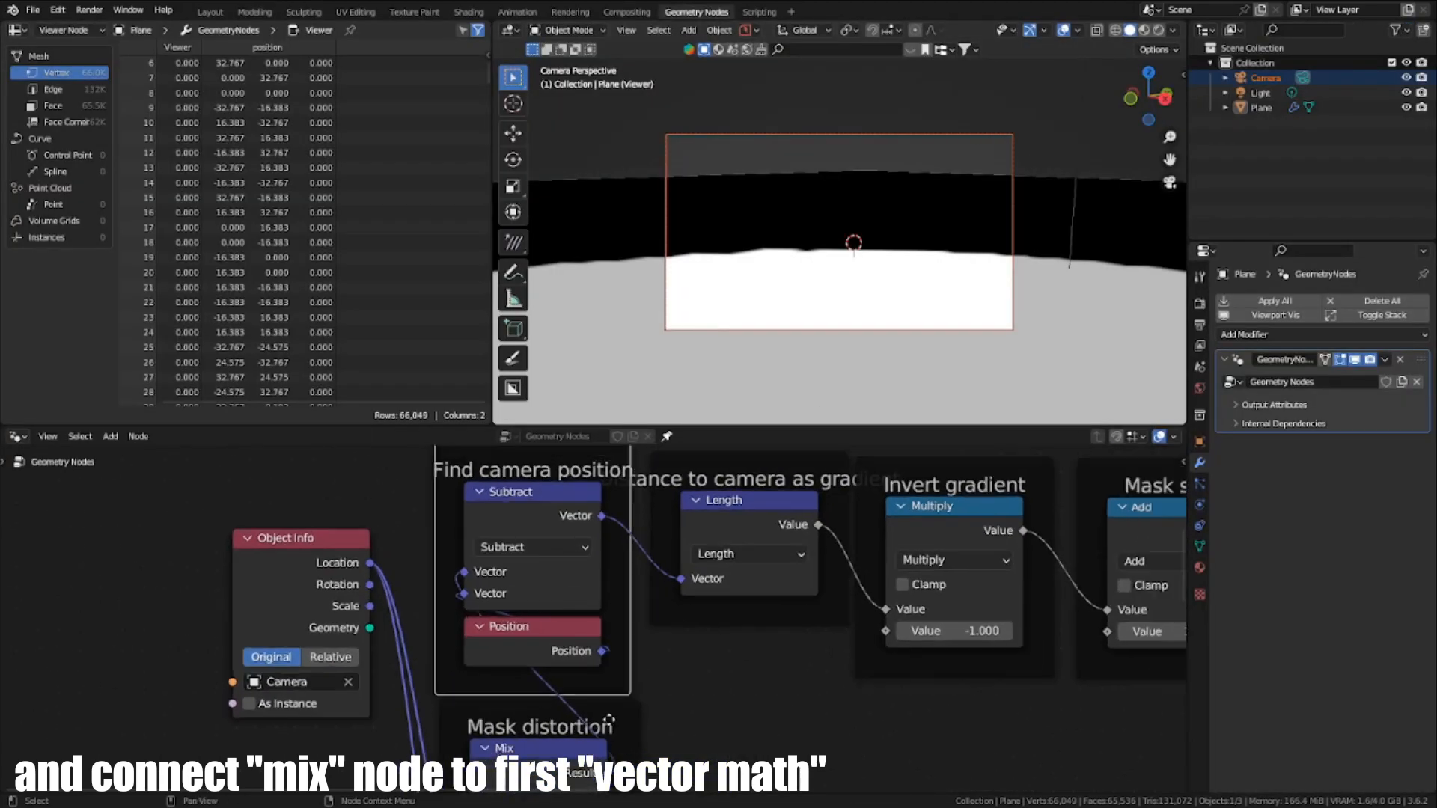
drag(712, 575, 793, 581)
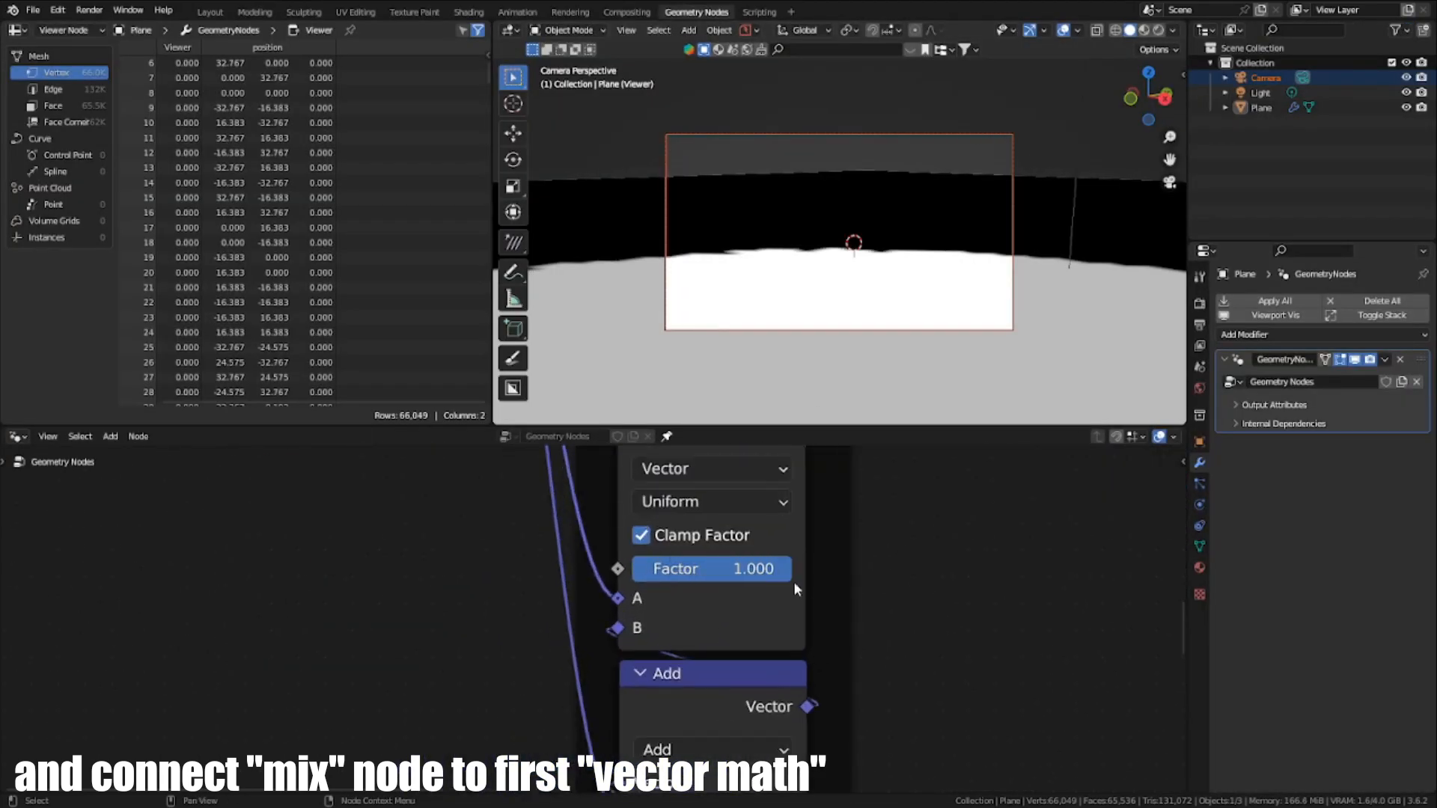
Step: Adjust the Scale node's value to 11.800 and the Noise Texture's Scale to 1.000 in the Mask distortion frame
middle_drag(877, 239, 876, 341)
scroll(882, 295, down, 6)
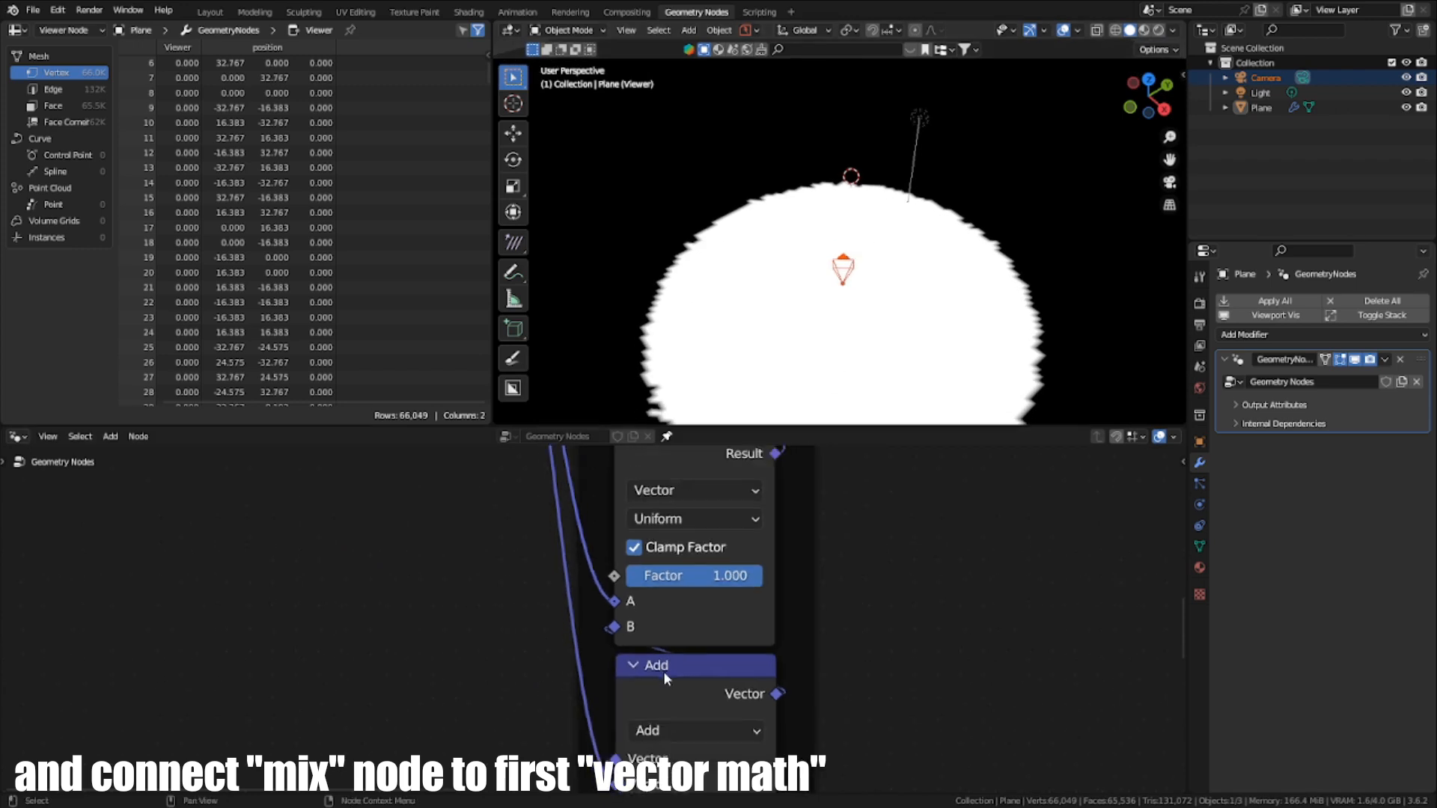
middle_drag(663, 672, 621, 629)
drag(638, 786, 689, 786)
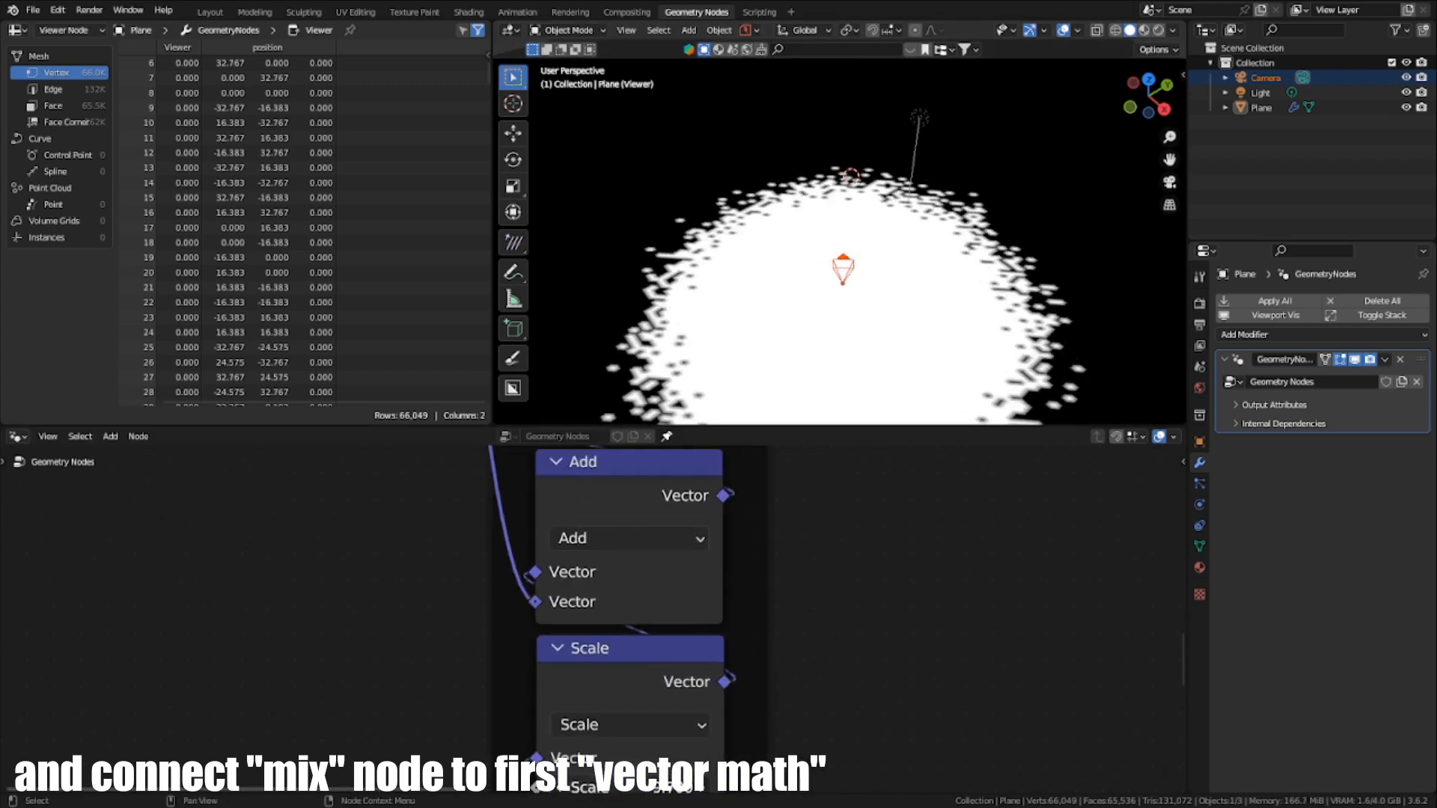
scroll(637, 783, down, 4)
middle_drag(637, 783, 568, 450)
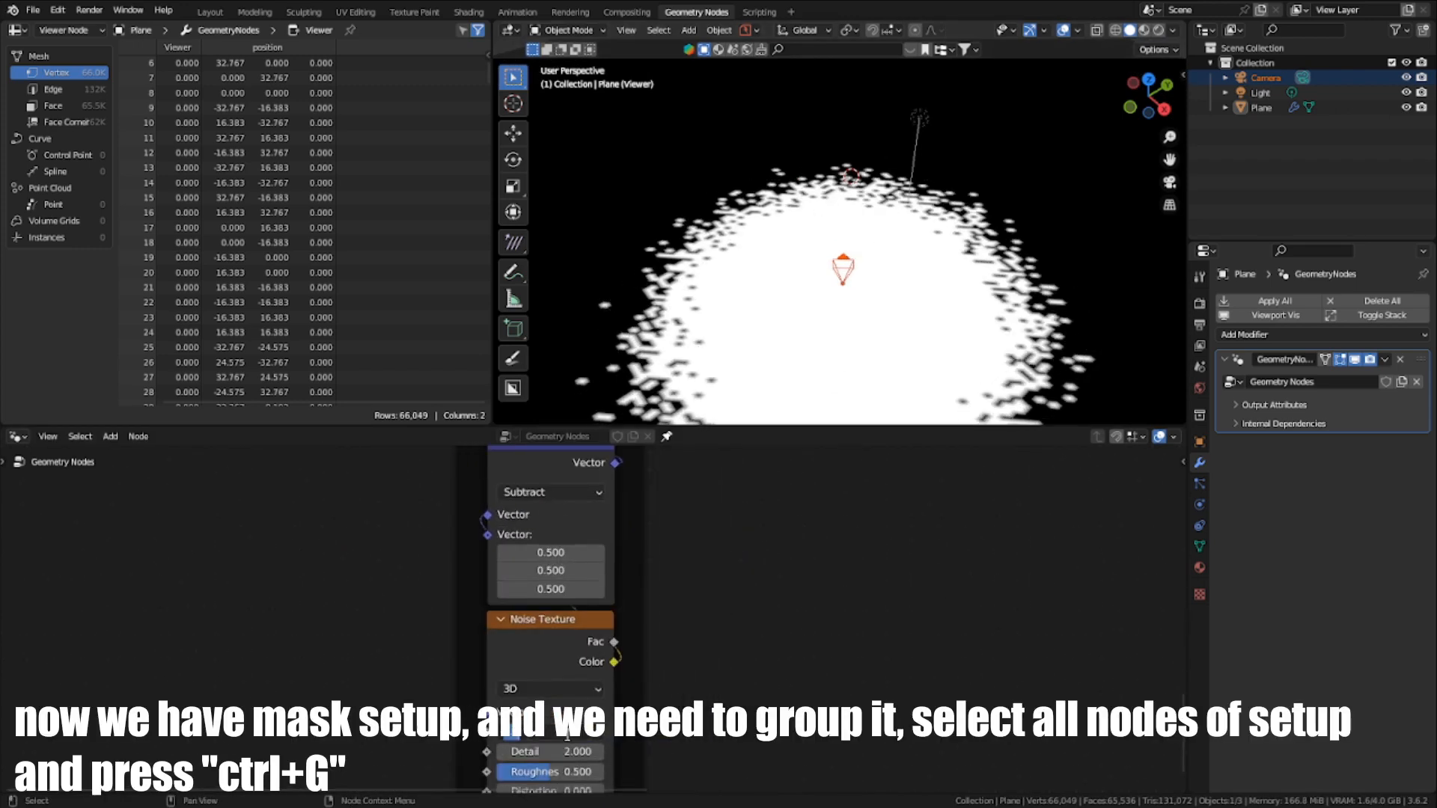
drag(566, 737, 551, 737)
Step: Examine the distorted mask border on the plane in perspective and through the camera view
mouse_move(844, 300)
middle_down()
mouse_move(827, 298)
mouse_move(860, 279)
mouse_move(827, 299)
middle_up()
scroll(615, 656, up, 2)
scroll(615, 655, down, 1)
key(KP_0)
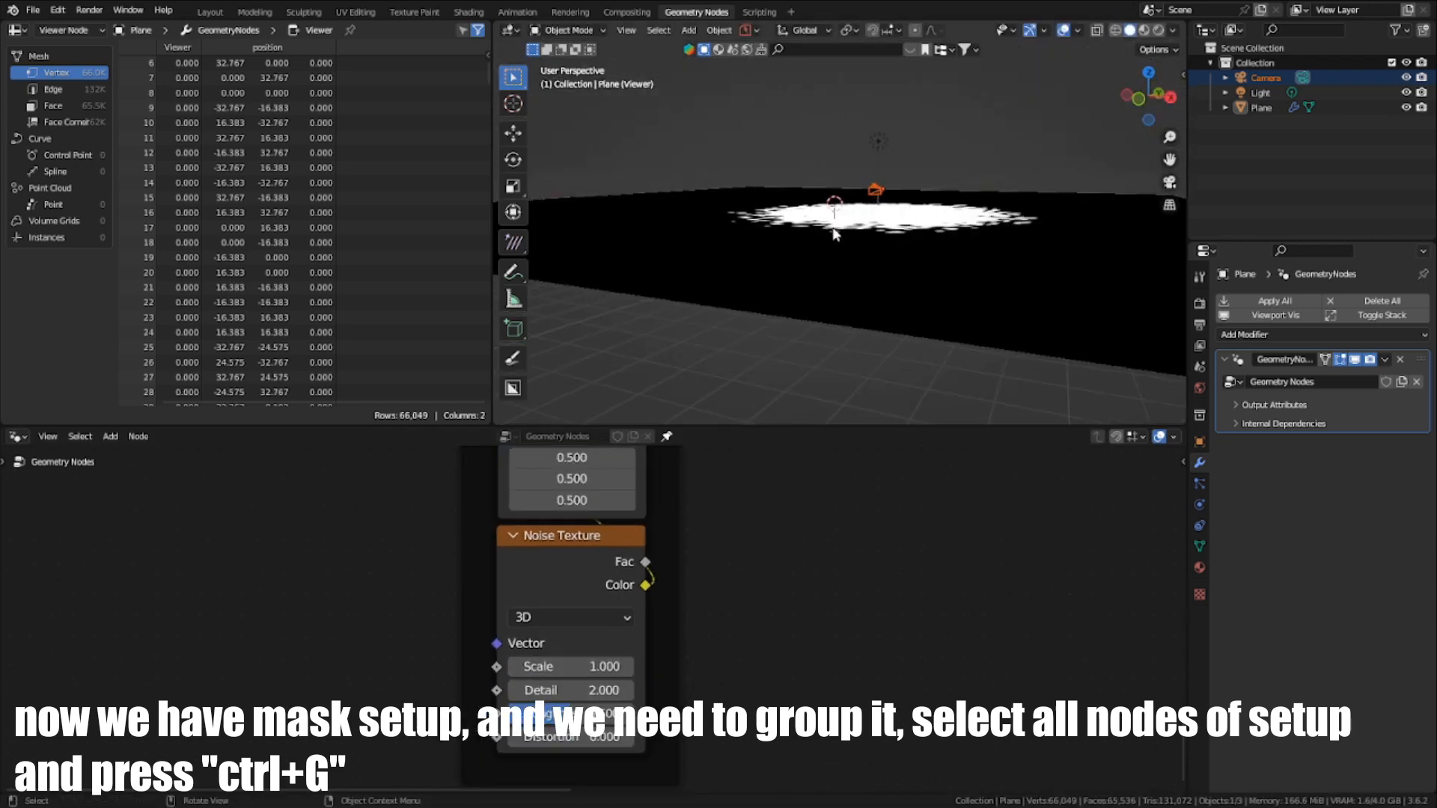
key(r)
click(748, 557)
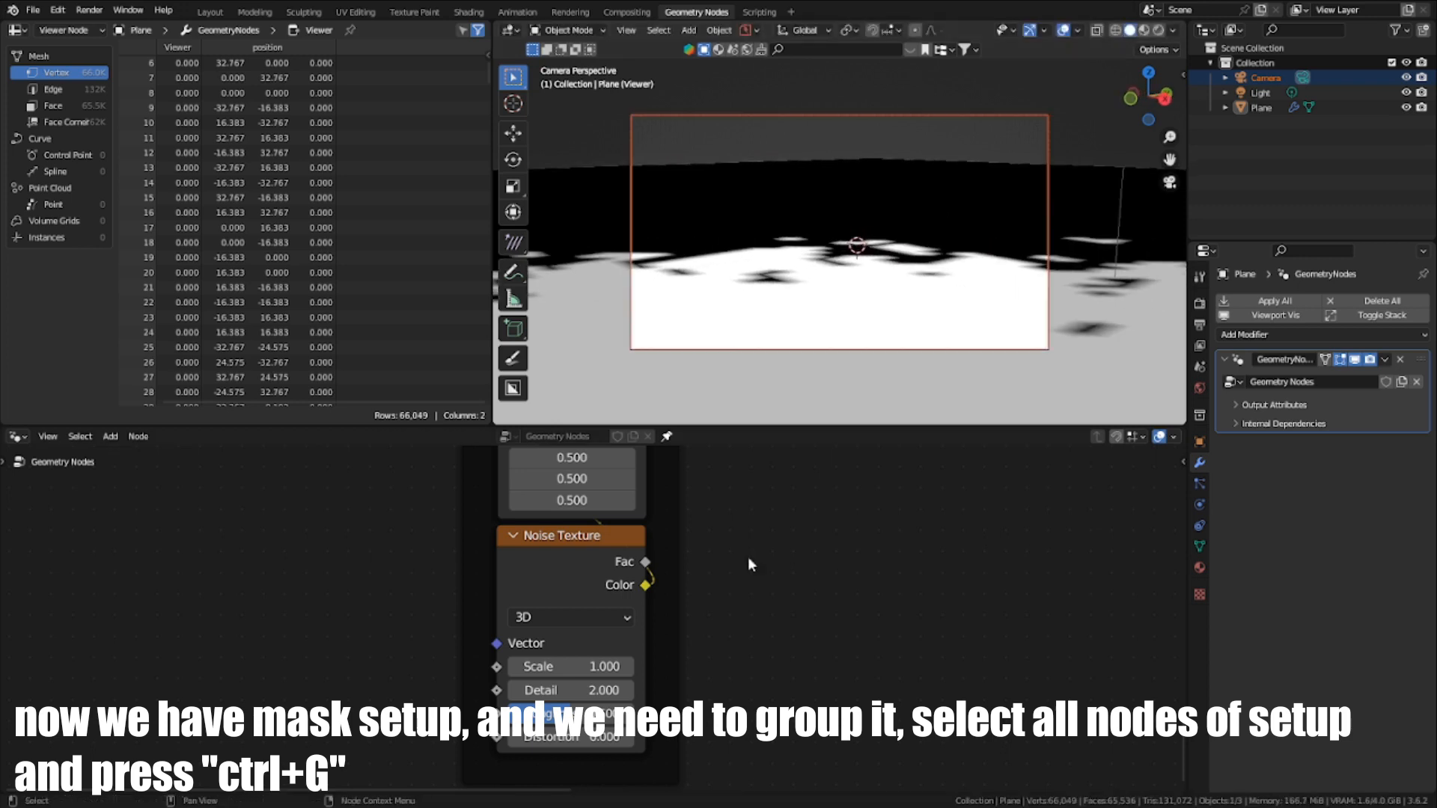
scroll(666, 573, down, 3)
scroll(651, 583, up, 3)
Step: Maximize the node editor, then set the Mask distortion frame's Scale value to 10 and the Mix Factor to 0
key(ctrl+space)
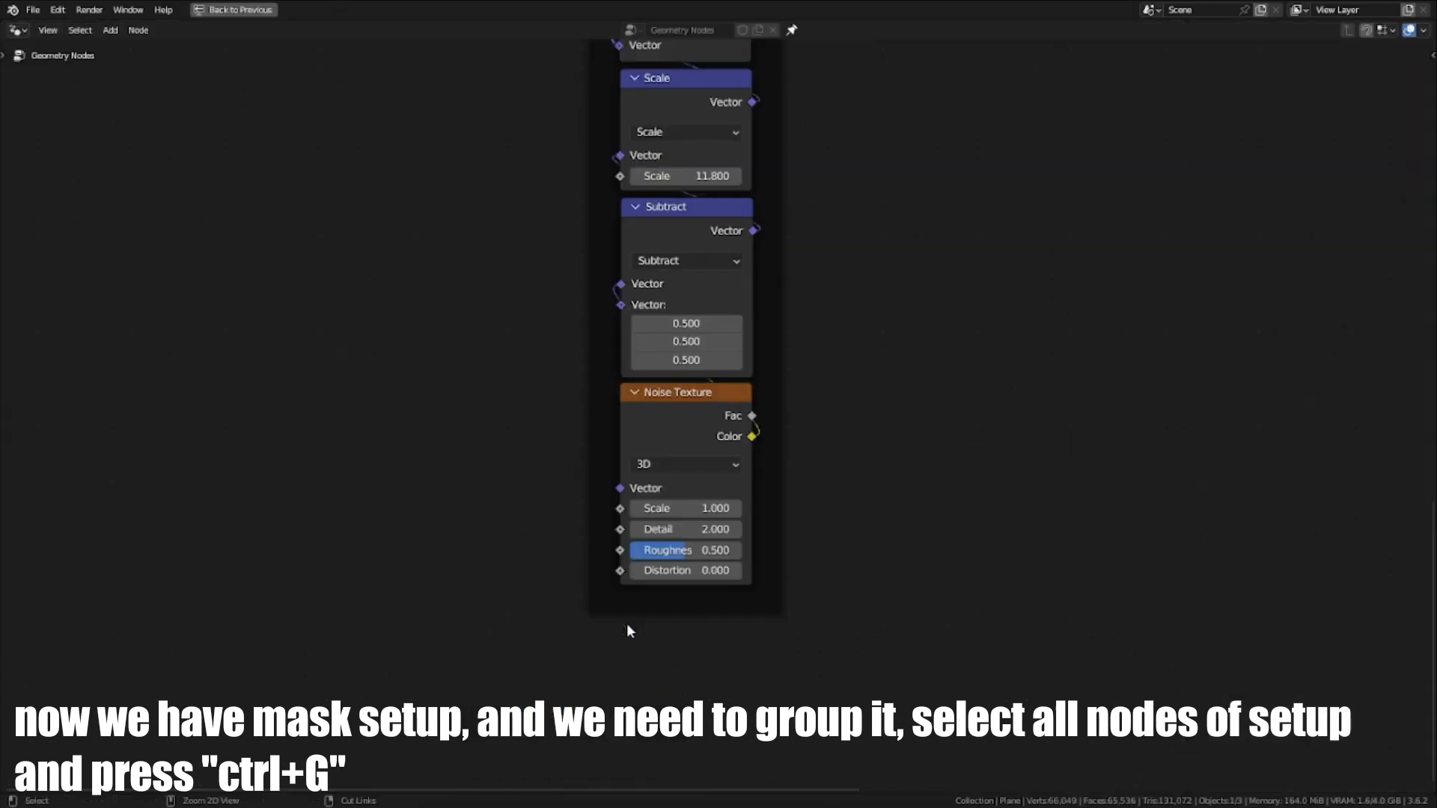
scroll(636, 604, up, 1)
middle_drag(731, 413, 786, 750)
click(762, 494)
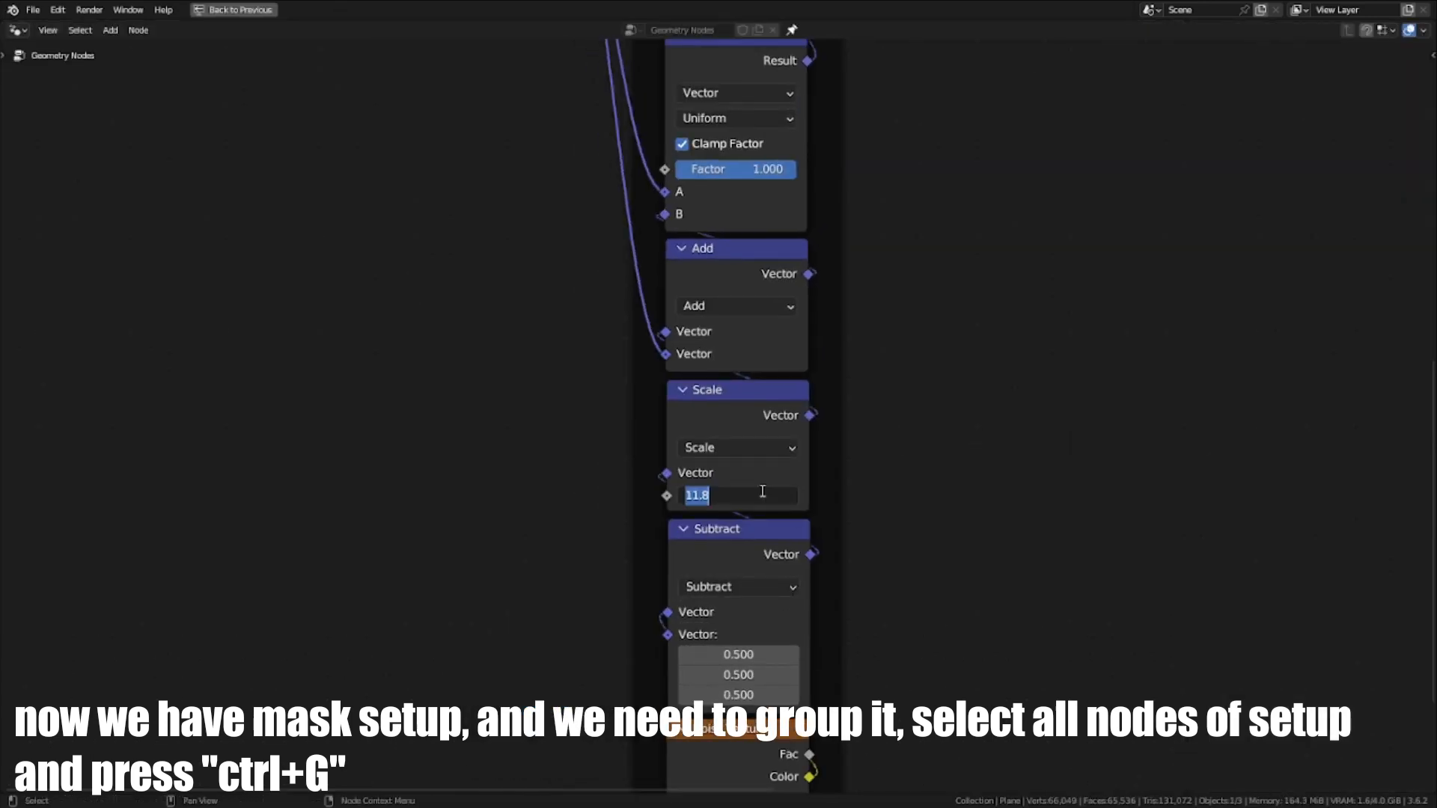
text(10)
key(Return)
scroll(748, 547, down, 2)
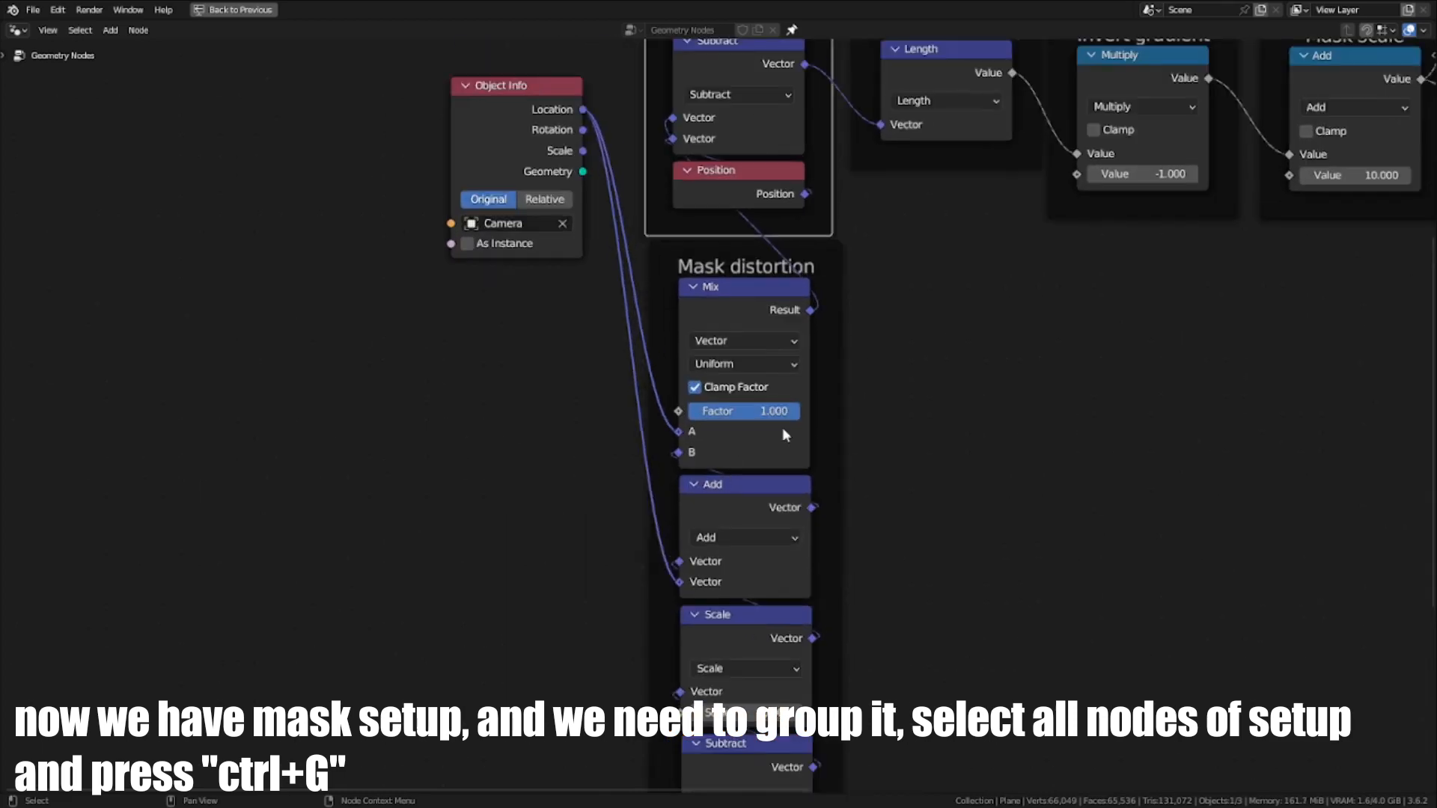
drag(740, 411, 704, 411)
Step: Insert a reroute point on the two Object Info Location links feeding the Mix and Add nodes
scroll(883, 401, down, 6)
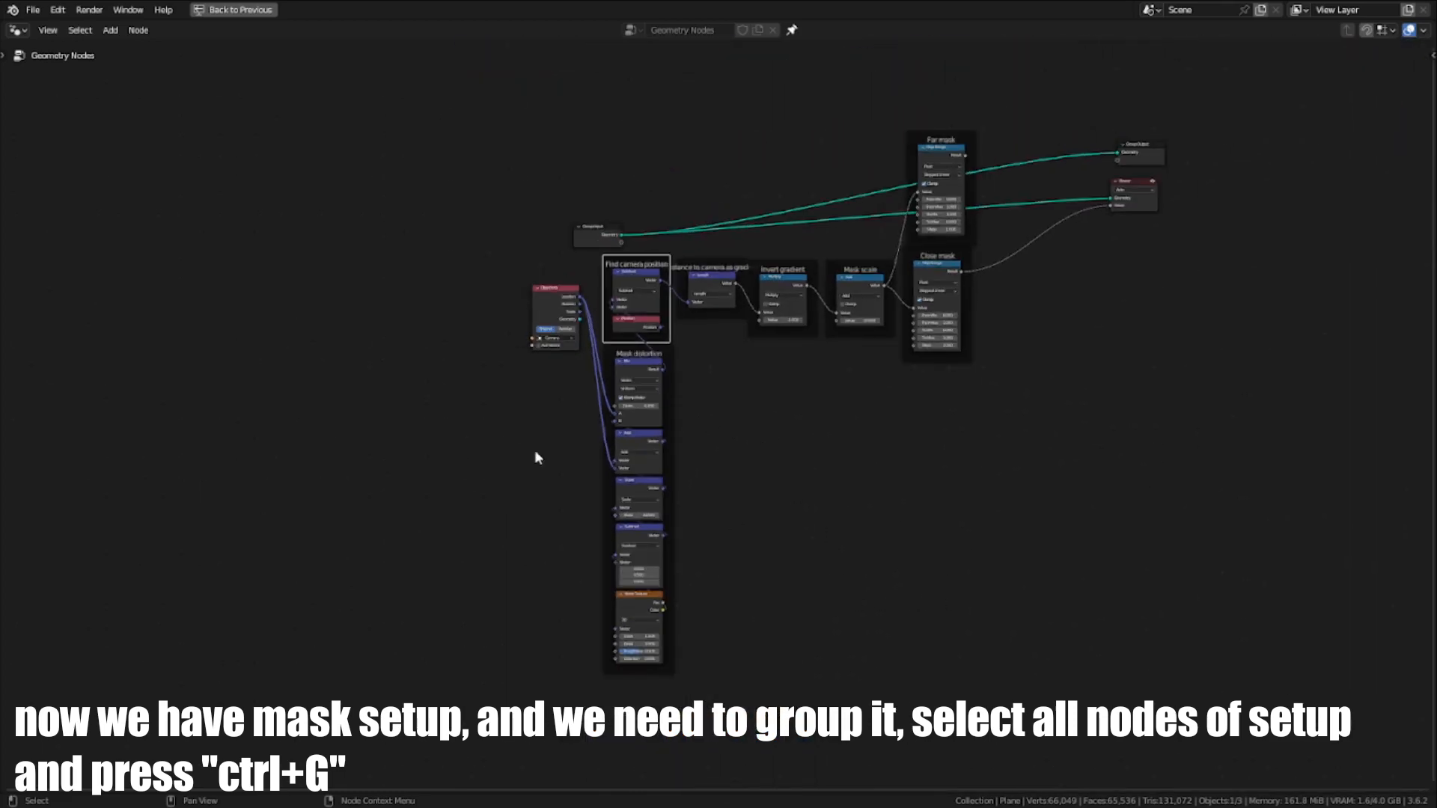
scroll(494, 312, up, 2)
scroll(494, 317, up, 2)
mouse_move(614, 203)
shift+right_down()
mouse_move(619, 344)
mouse_move(658, 577)
mouse_move(679, 606)
shift+right_up()
scroll(680, 606, down, 5)
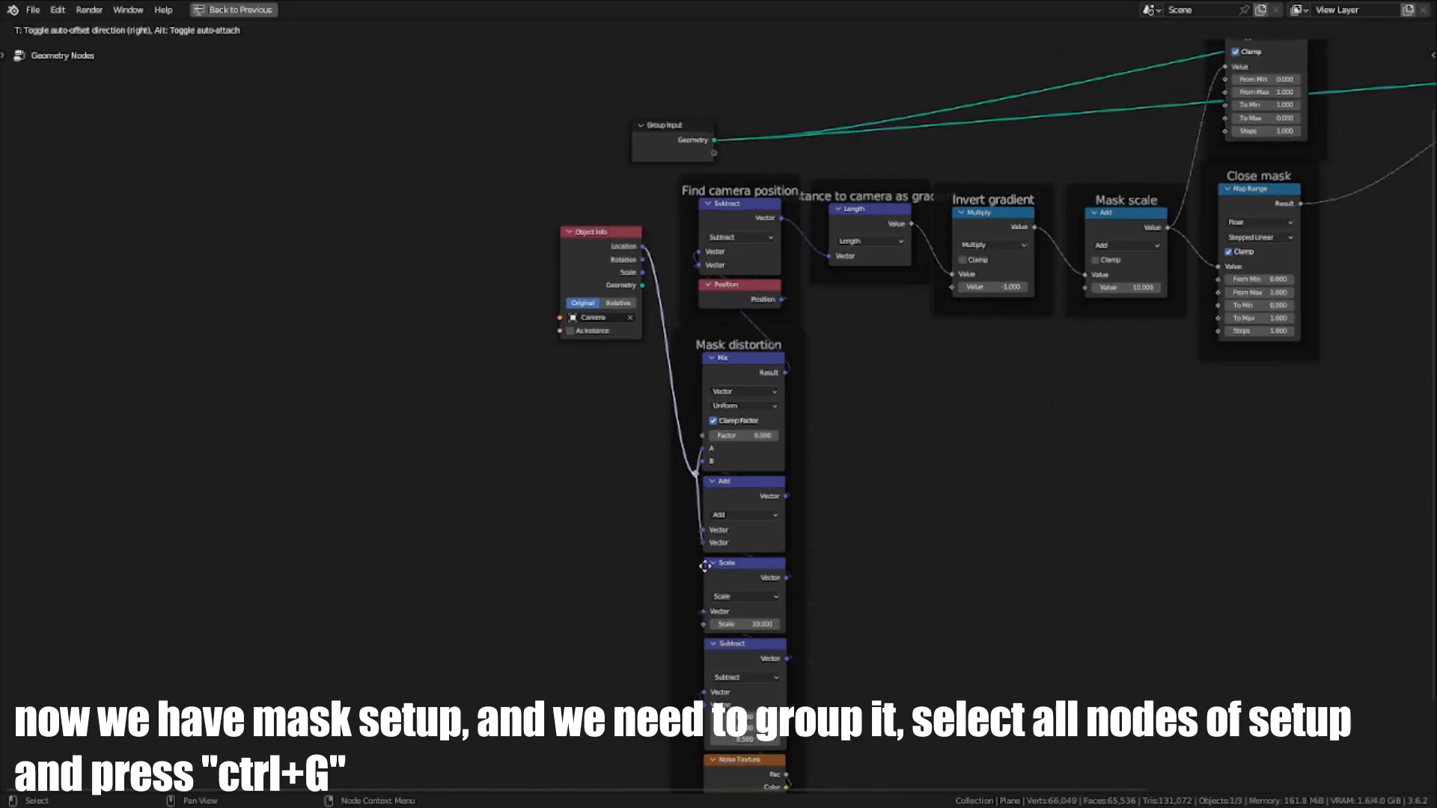
Step: Move the Object Info and Group Input nodes farther away from the framed mask nodes
drag(645, 324, 556, 325)
scroll(558, 329, down, 1)
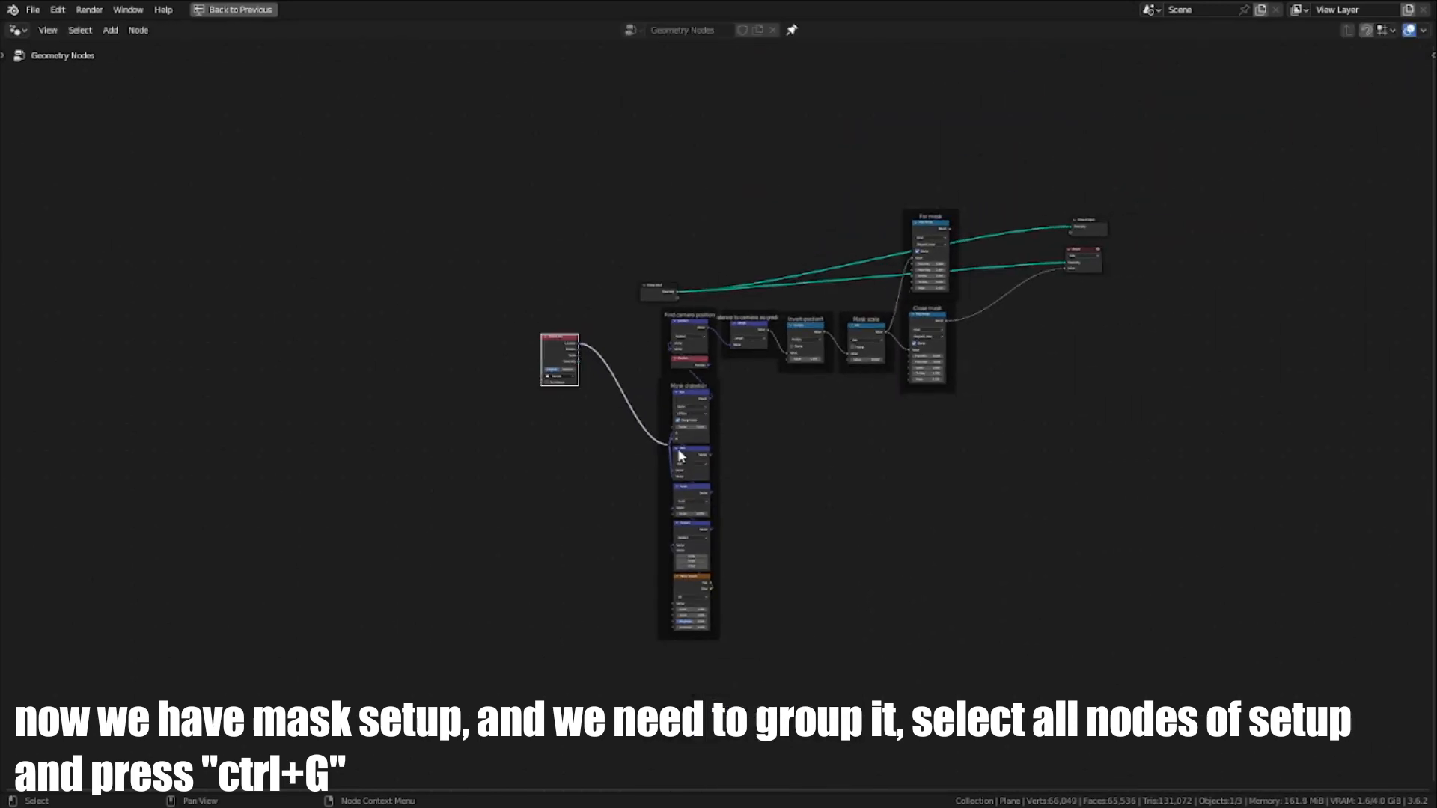
scroll(779, 330, up, 2)
drag(640, 253, 366, 135)
scroll(691, 473, down, 1)
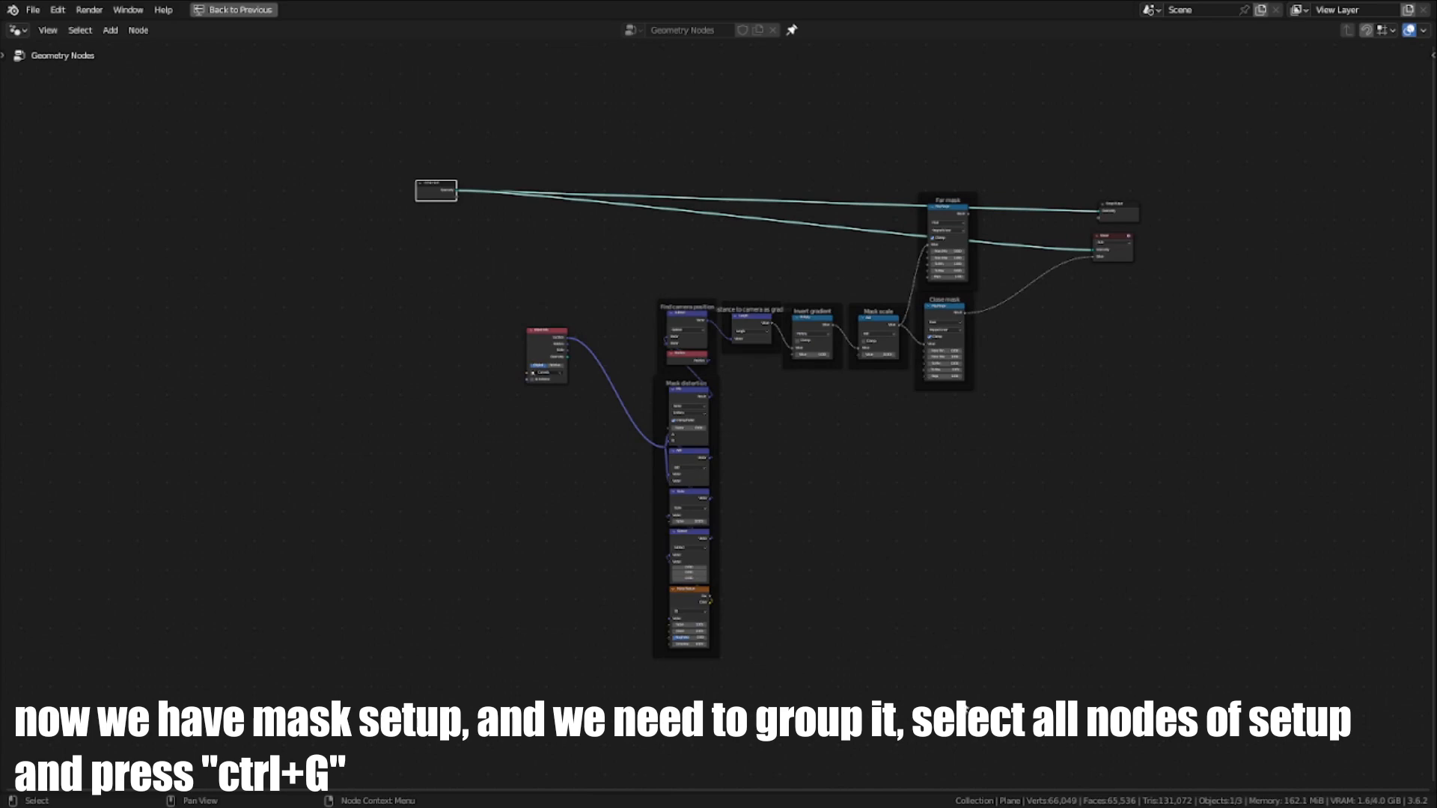
Step: Combine all framed mask and distortion nodes into a node group, excluding Object Info, Viewer and the group input and output
drag(985, 728, 641, 160)
scroll(882, 244, up, 2)
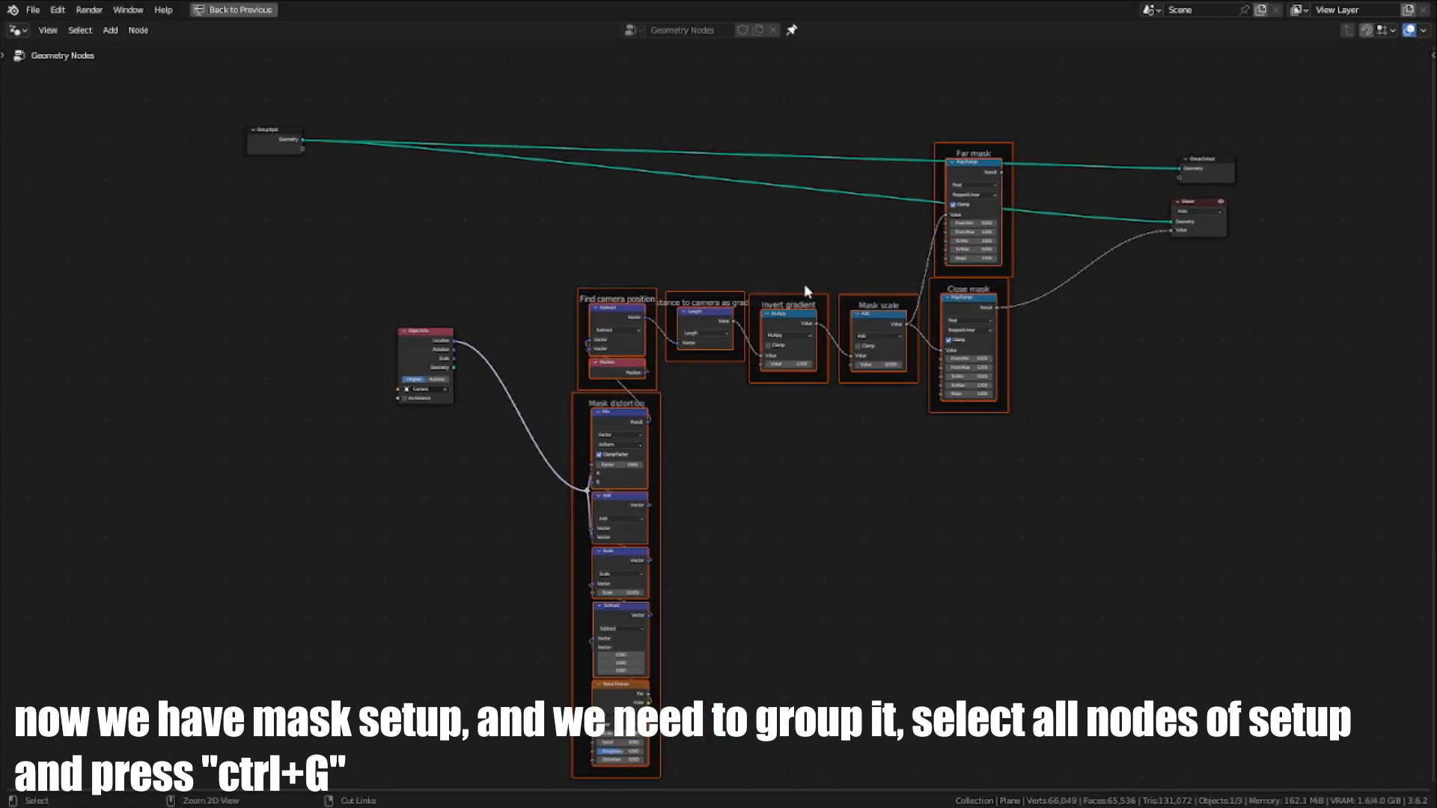
key(ctrl+g)
scroll(673, 396, up, 2)
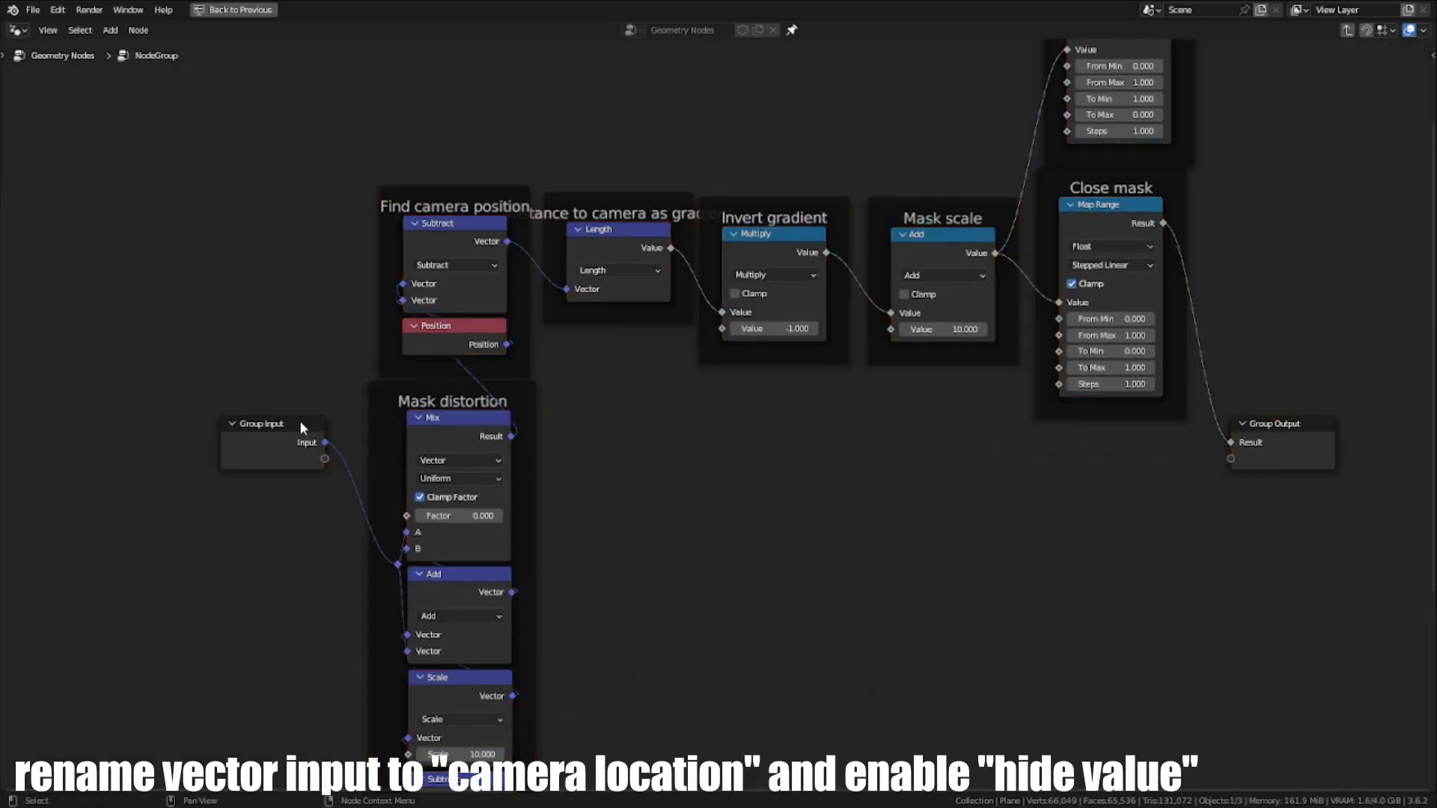
Step: Move the Group Input away from the Mask distortion frame and rename its vector input to Camera Location
drag(299, 420, 187, 429)
key(n)
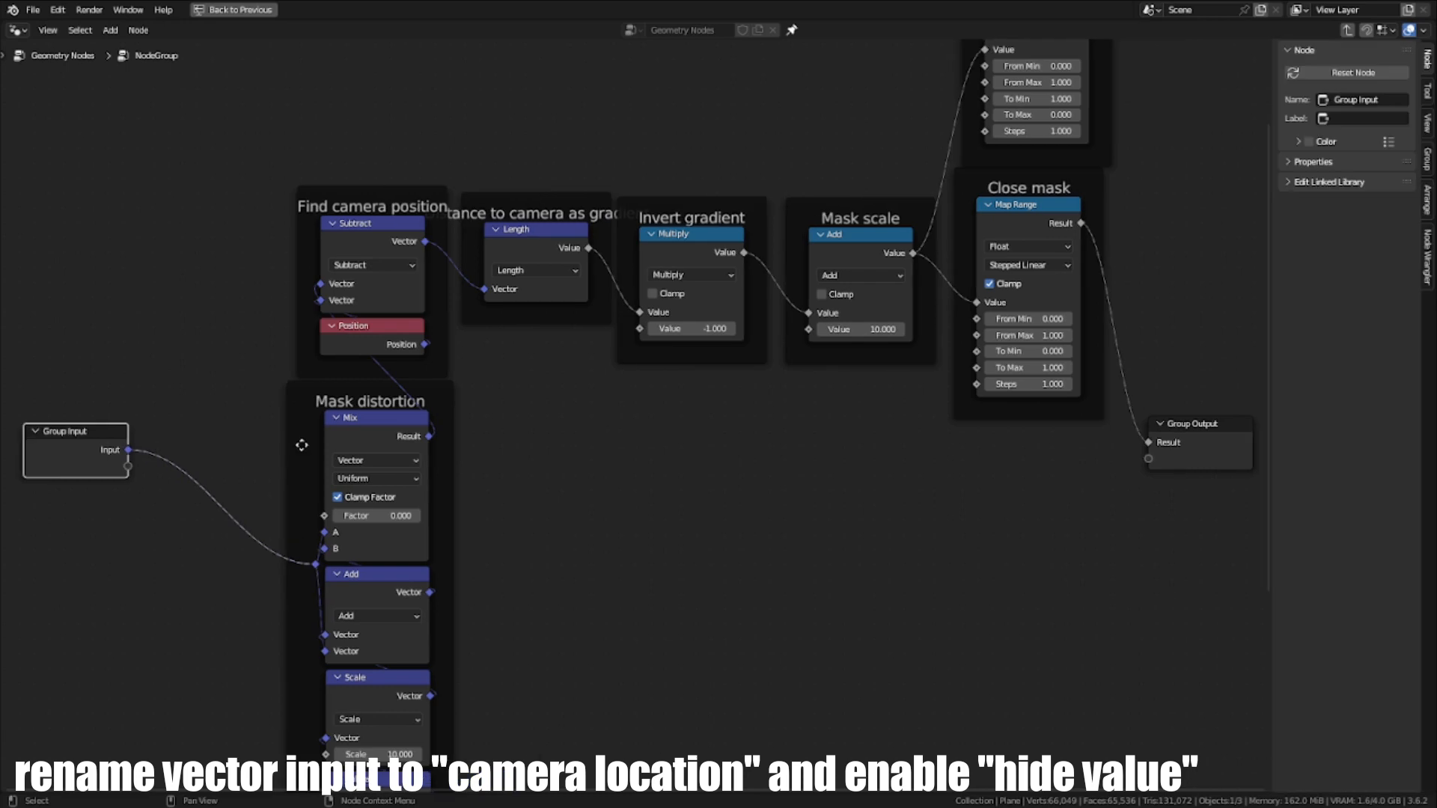
click(1430, 159)
double_click(1319, 75)
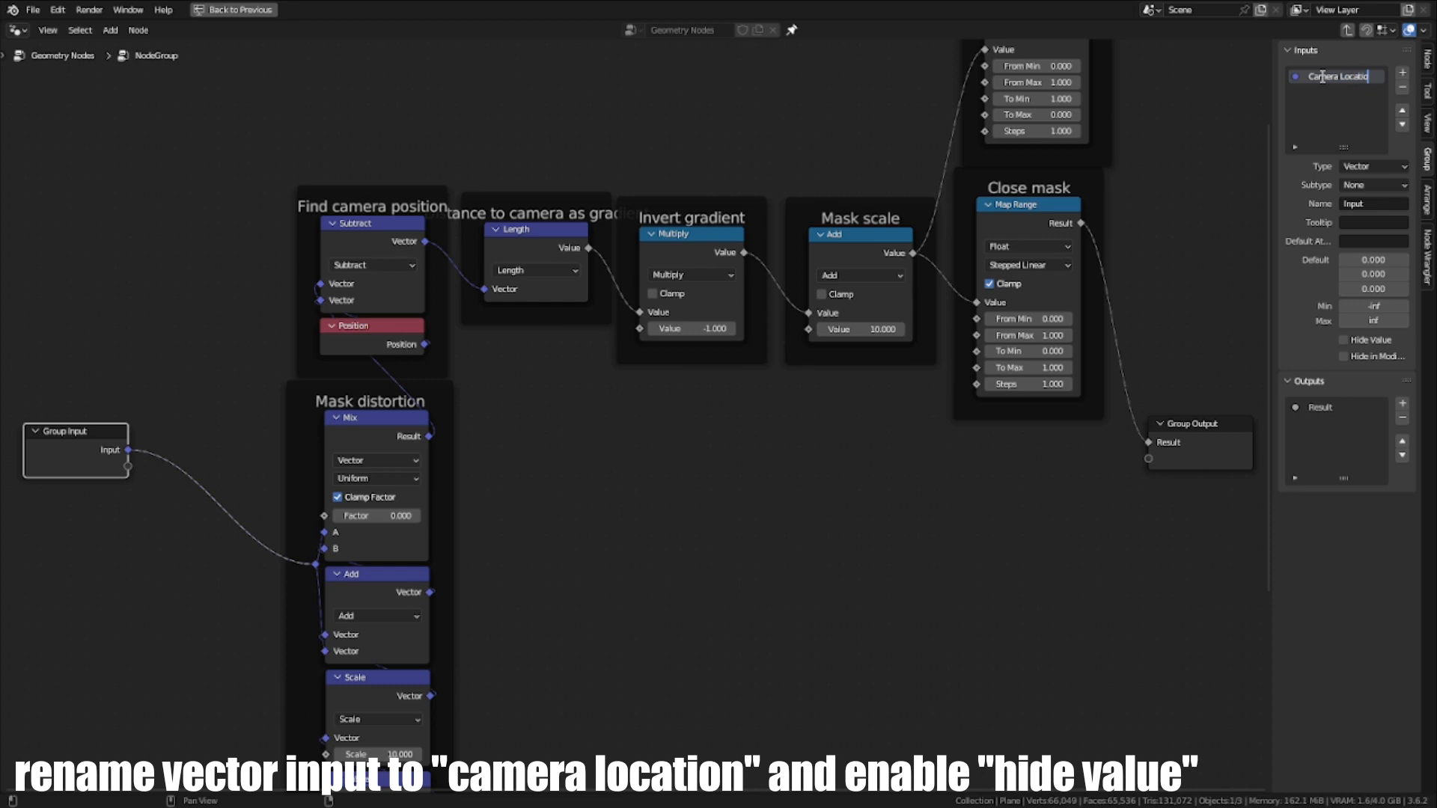
Step: Place the Group Output beside the Close mask frame and rename its Result output to Close Mask
middle_drag(1059, 505, 709, 571)
scroll(708, 571, up, 1)
click(875, 523)
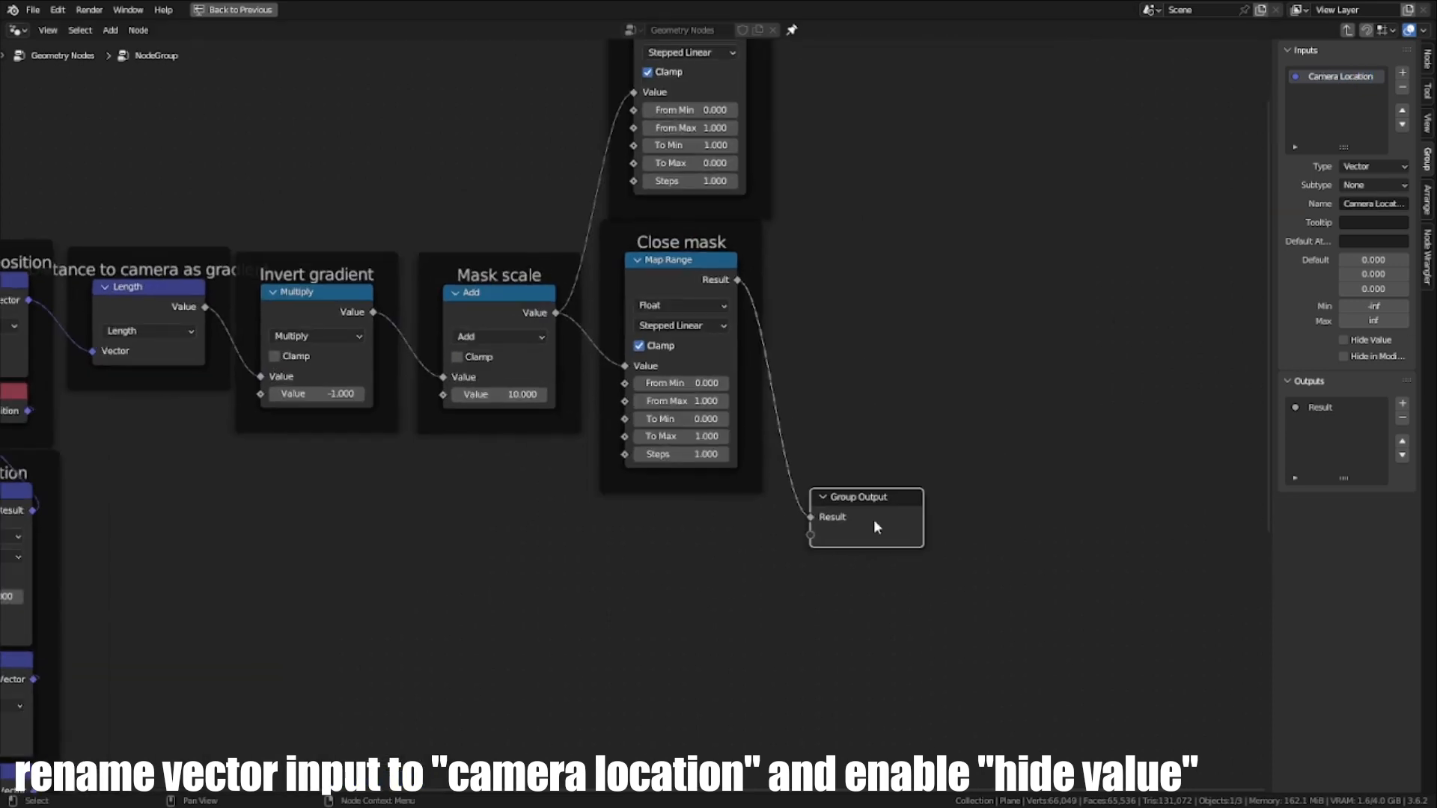
key(g)
click(1066, 242)
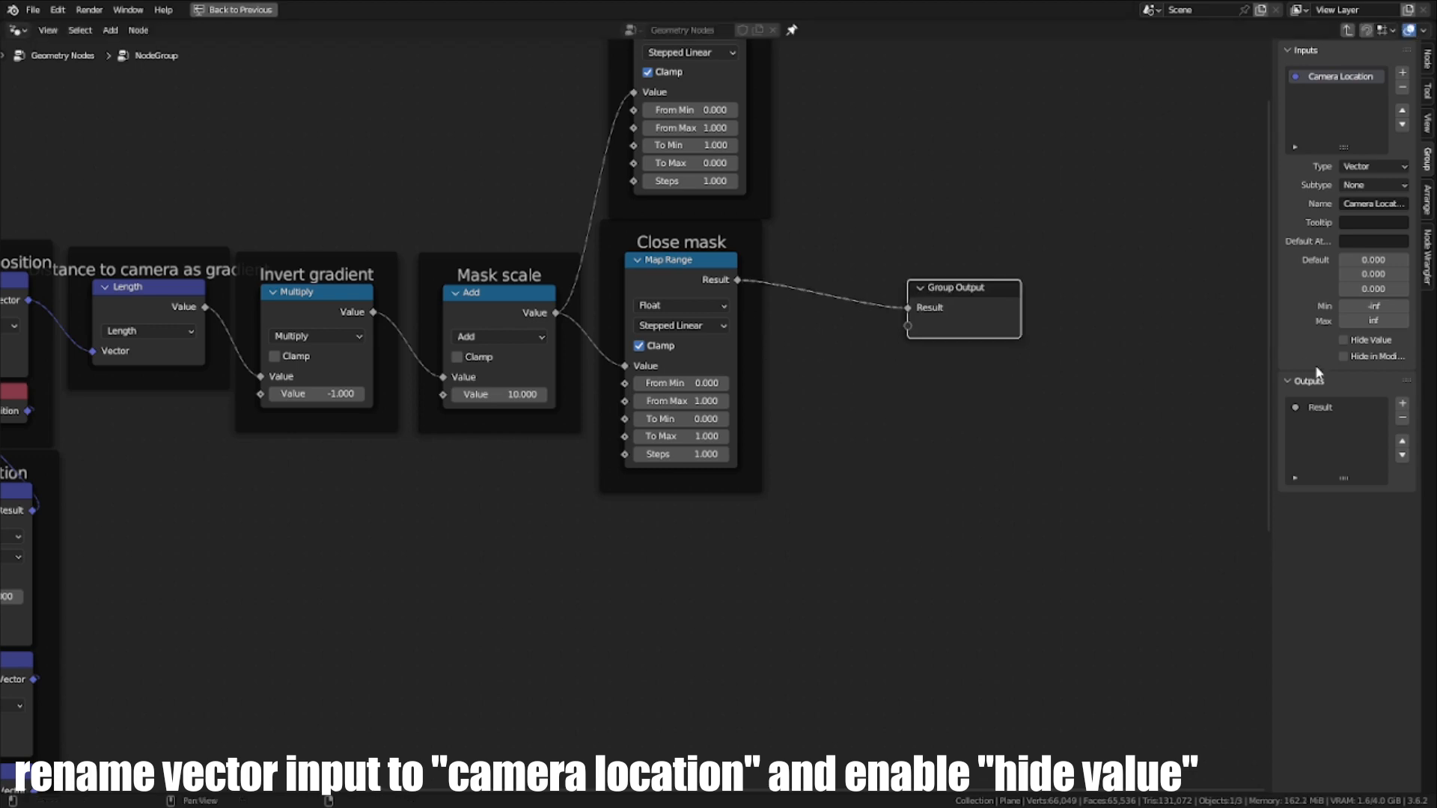
double_click(1331, 408)
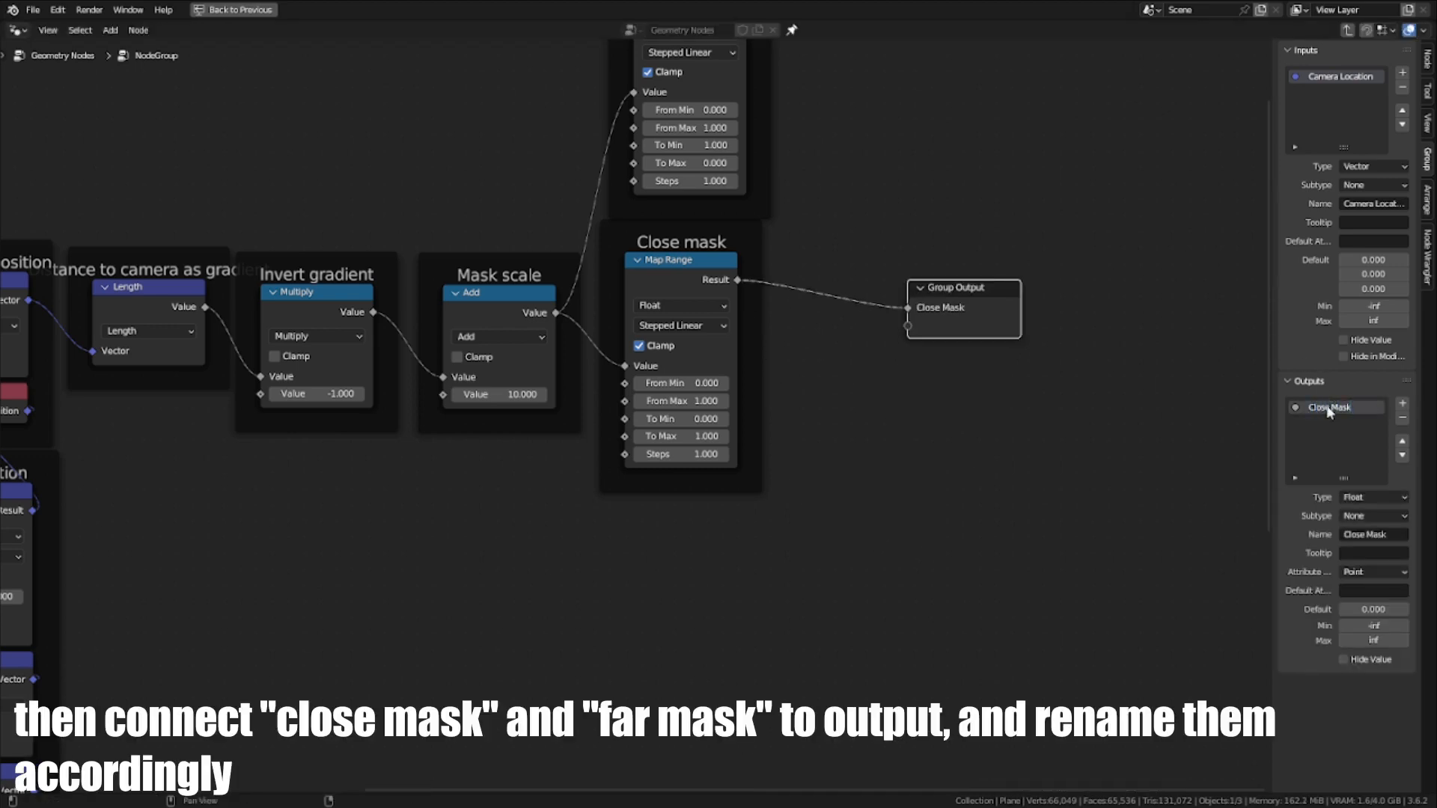
Step: Connect the Far mask Map Range Result to a new group output named Far Mask
middle_drag(731, 191, 729, 306)
drag(743, 121, 905, 441)
click(1314, 423)
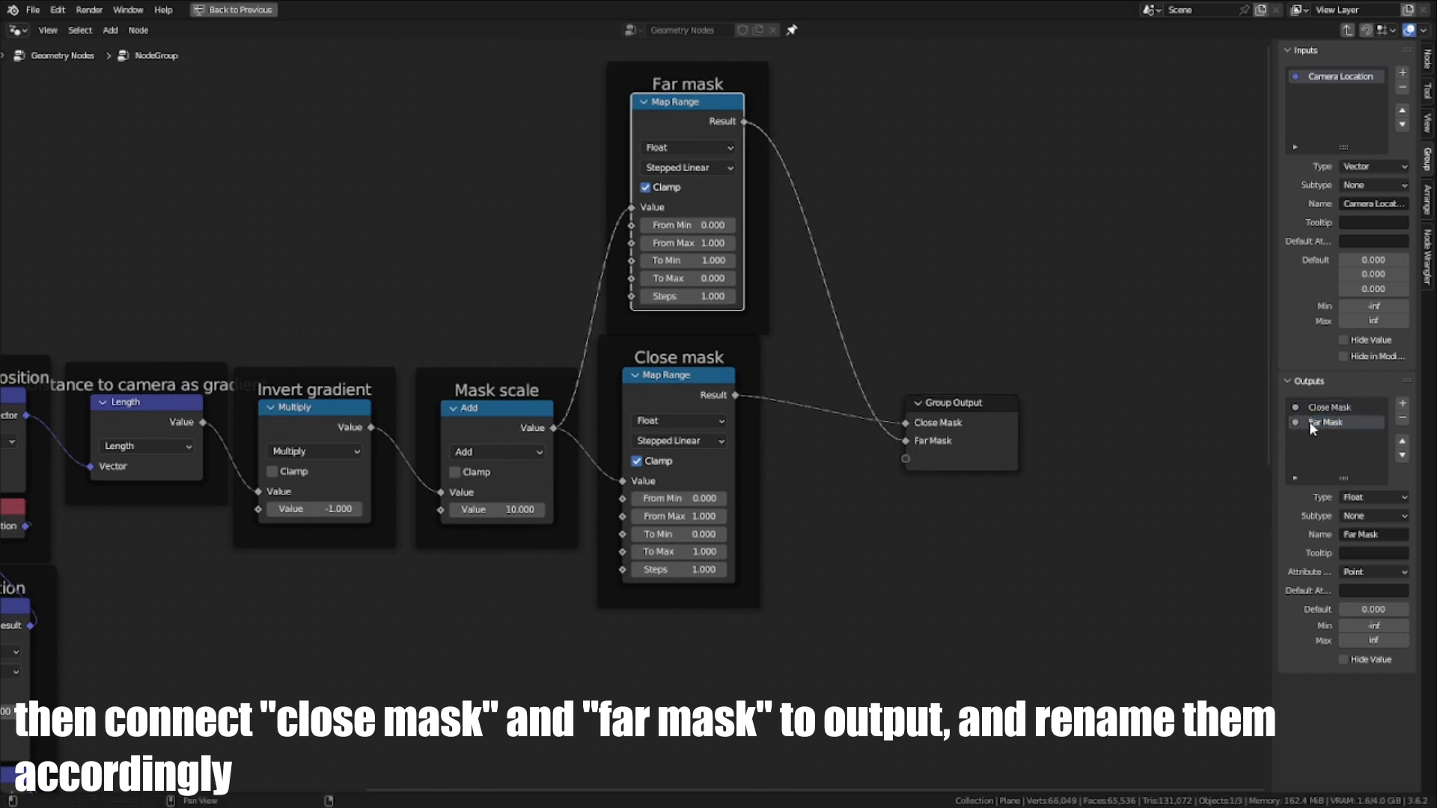
Step: Reposition the Group Output beside the two mask frames and nudge the Group Input slightly lower
scroll(995, 516, up, 3)
drag(995, 516, 1055, 449)
scroll(1068, 554, down, 4)
middle_drag(1010, 524, 947, 555)
key(g)
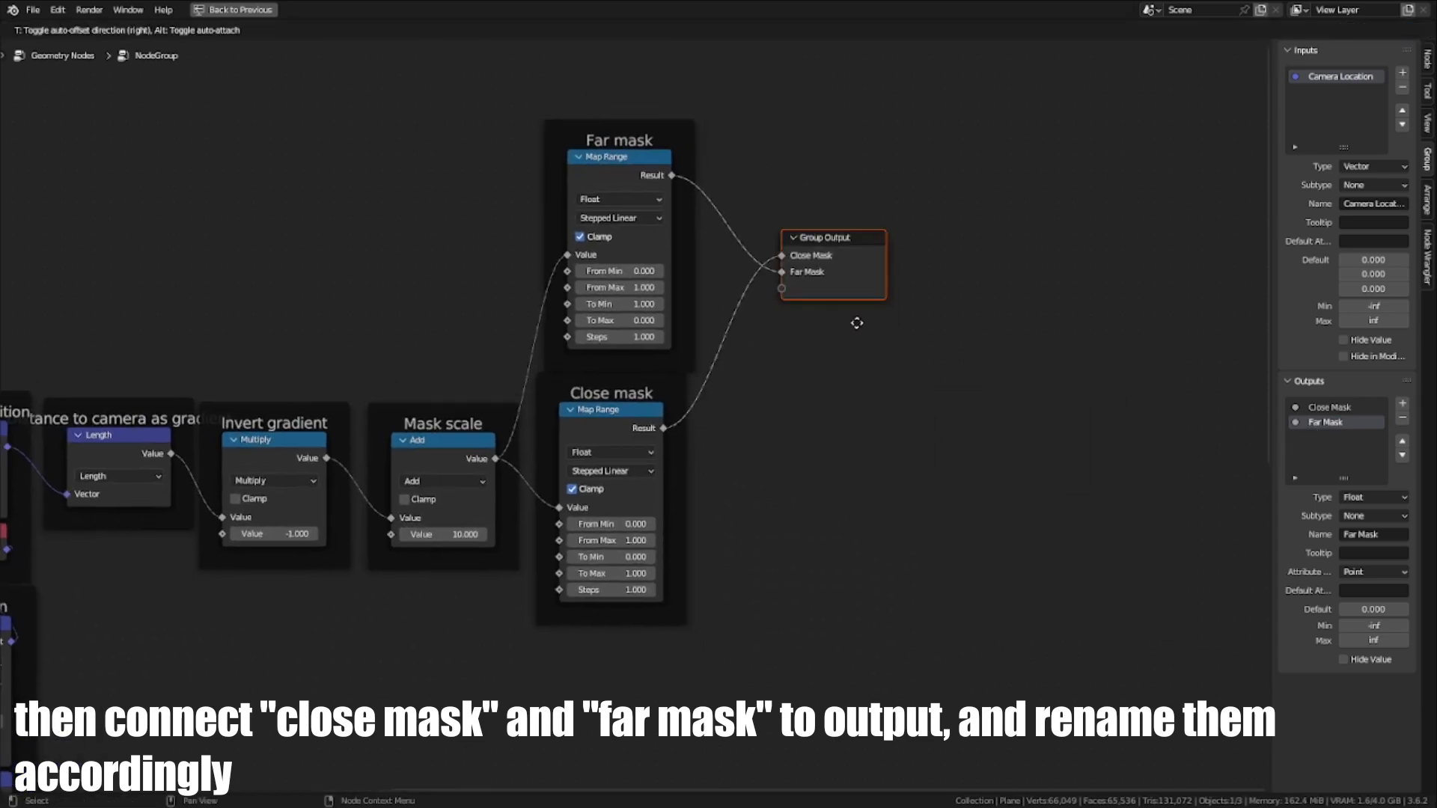
click(857, 378)
middle_drag(780, 433, 876, 412)
scroll(875, 411, down, 5)
middle_drag(326, 475, 498, 441)
scroll(498, 442, up, 5)
middle_drag(288, 528, 522, 449)
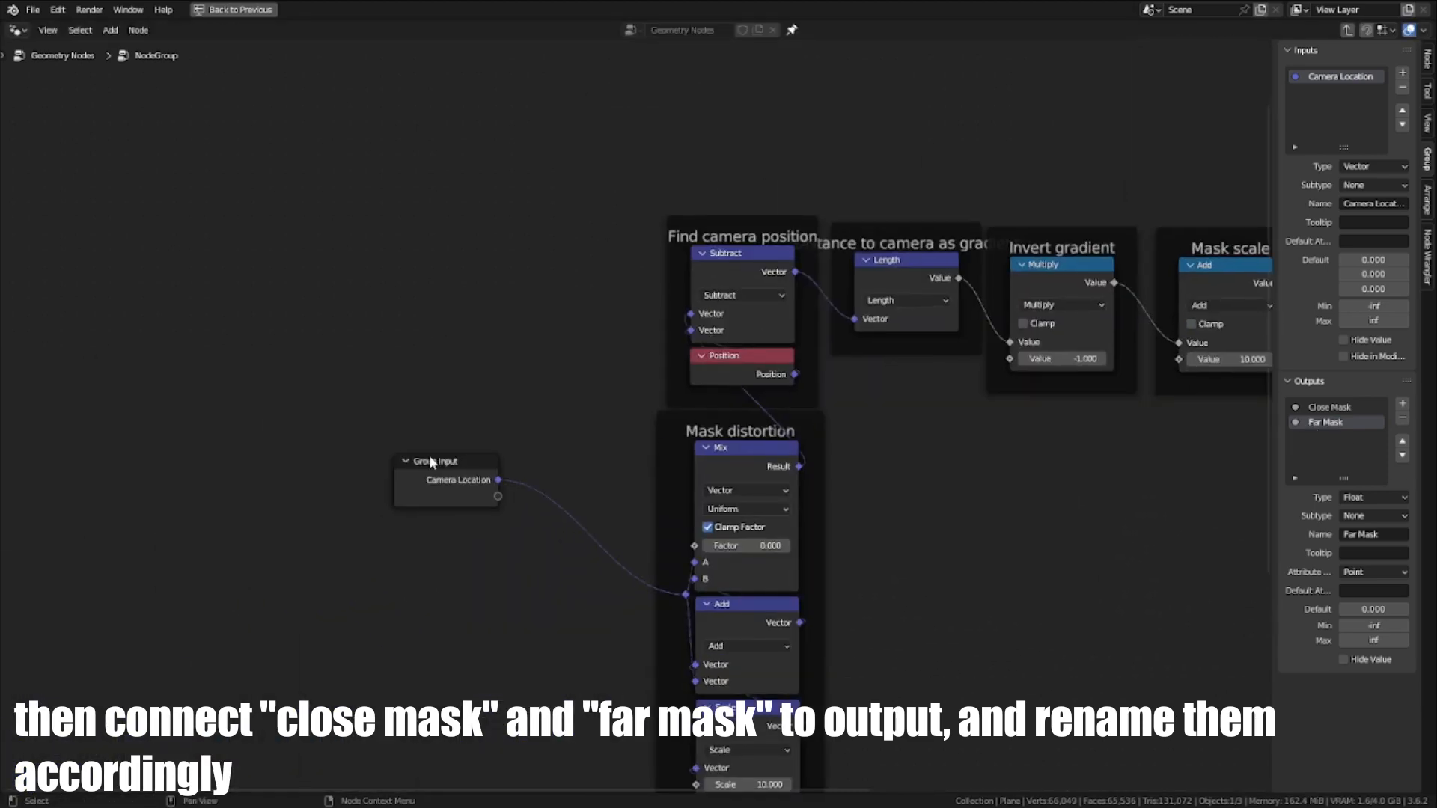
mouse_move(432, 462)
mouse_down()
mouse_move(387, 452)
mouse_move(429, 484)
mouse_up()
Step: Expose the second value of the Mask scale Add node as a group input named Mask Scale
scroll(553, 537, up, 2)
middle_drag(554, 538, 533, 516)
scroll(532, 490, down, 1)
middle_drag(532, 490, 523, 460)
scroll(524, 460, up, 2)
middle_drag(465, 536, 470, 431)
scroll(469, 407, down, 1)
middle_drag(459, 321, 164, 598)
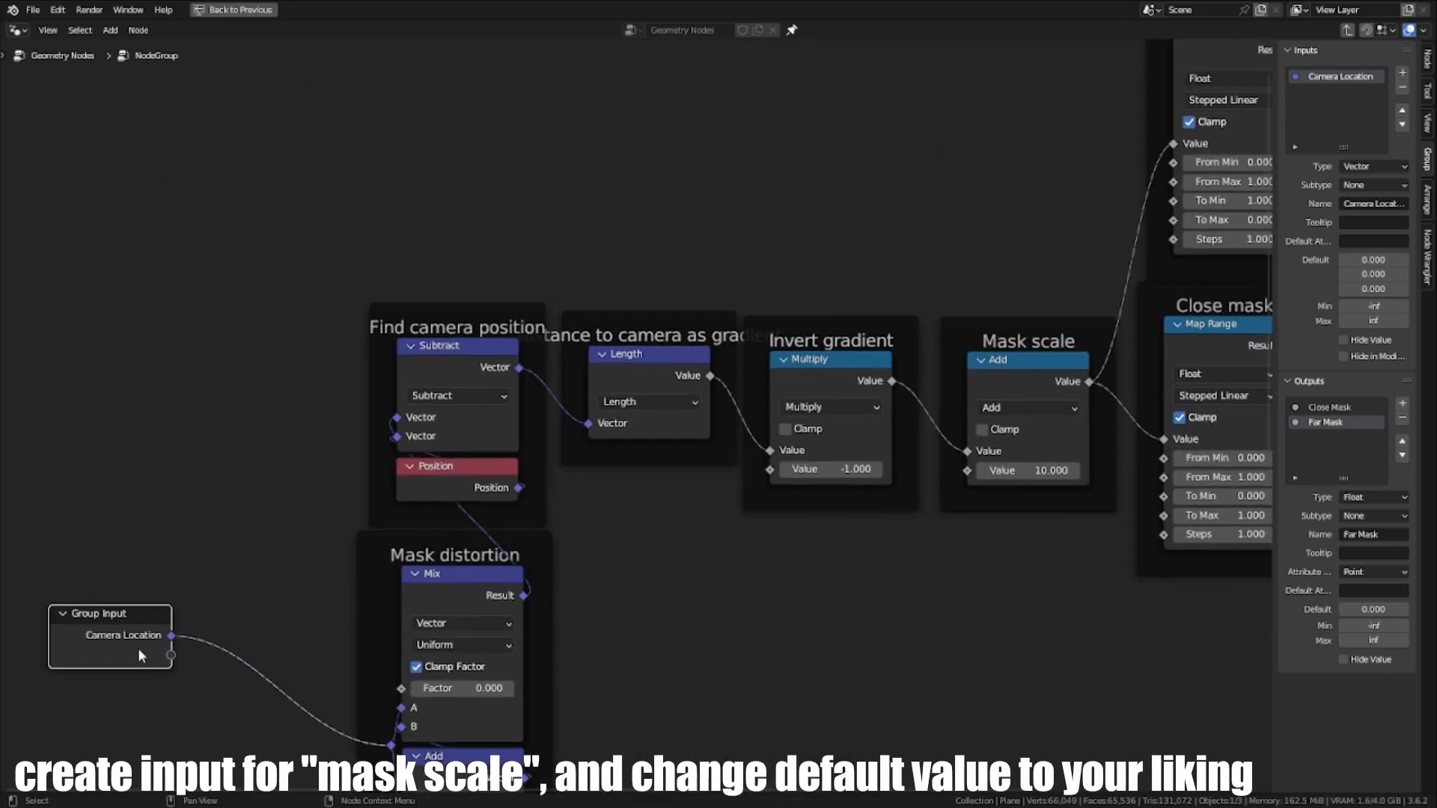
drag(171, 655, 989, 478)
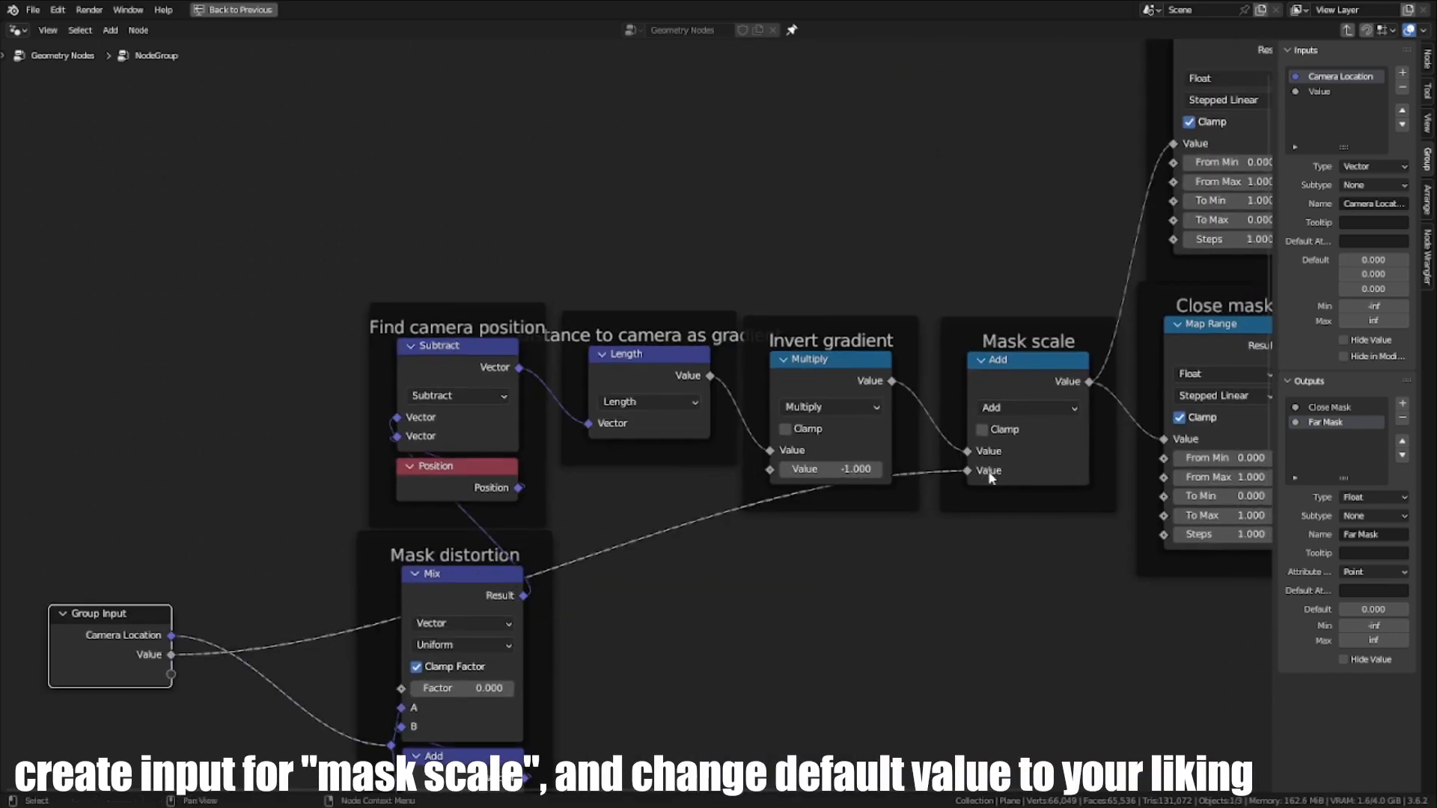
double_click(1319, 92)
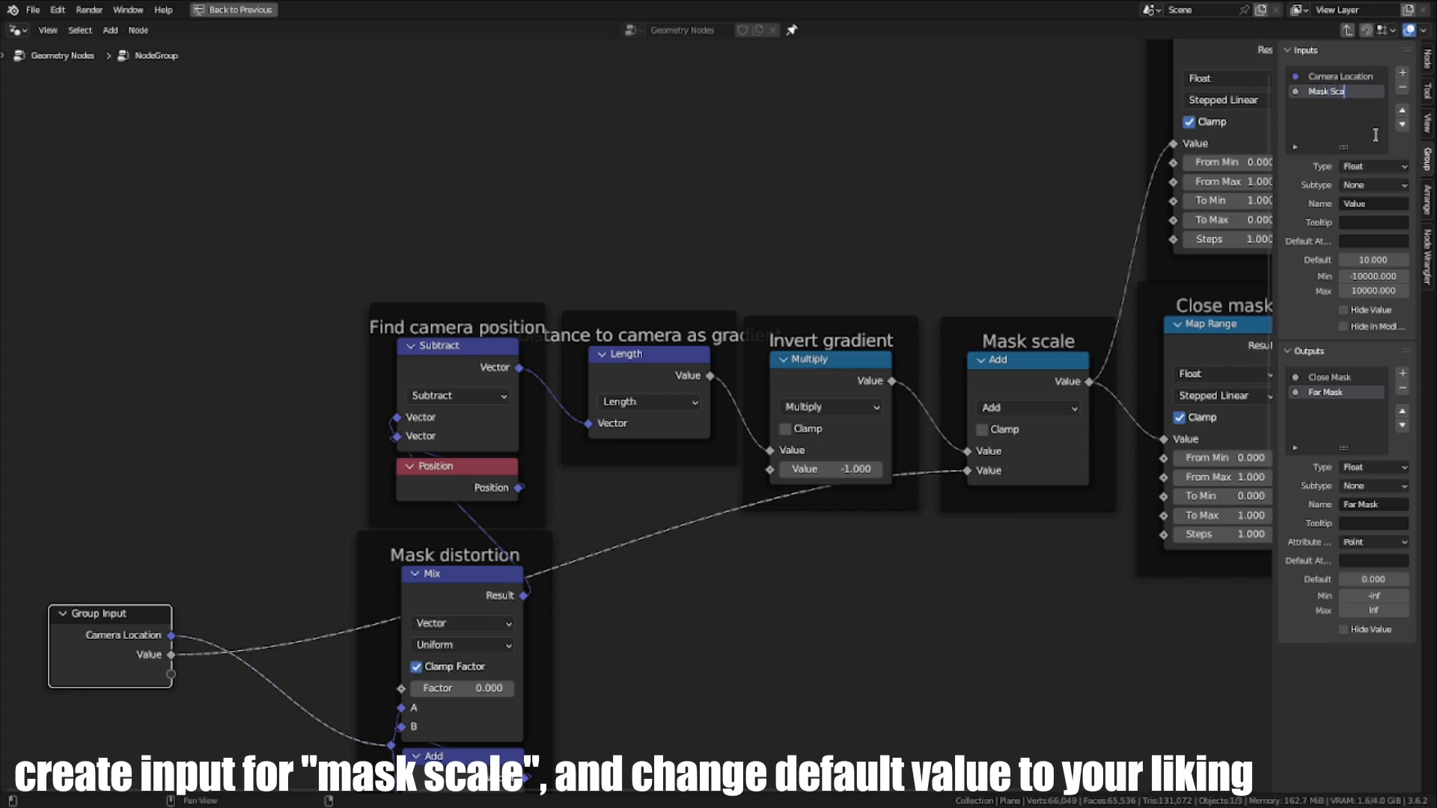
Step: Expose the Mix node's Factor as a group input named Mask Distortion
scroll(270, 678, down, 1)
middle_drag(271, 677, 282, 324)
scroll(390, 510, up, 1)
scroll(322, 522, up, 2)
drag(258, 320, 549, 338)
double_click(1319, 108)
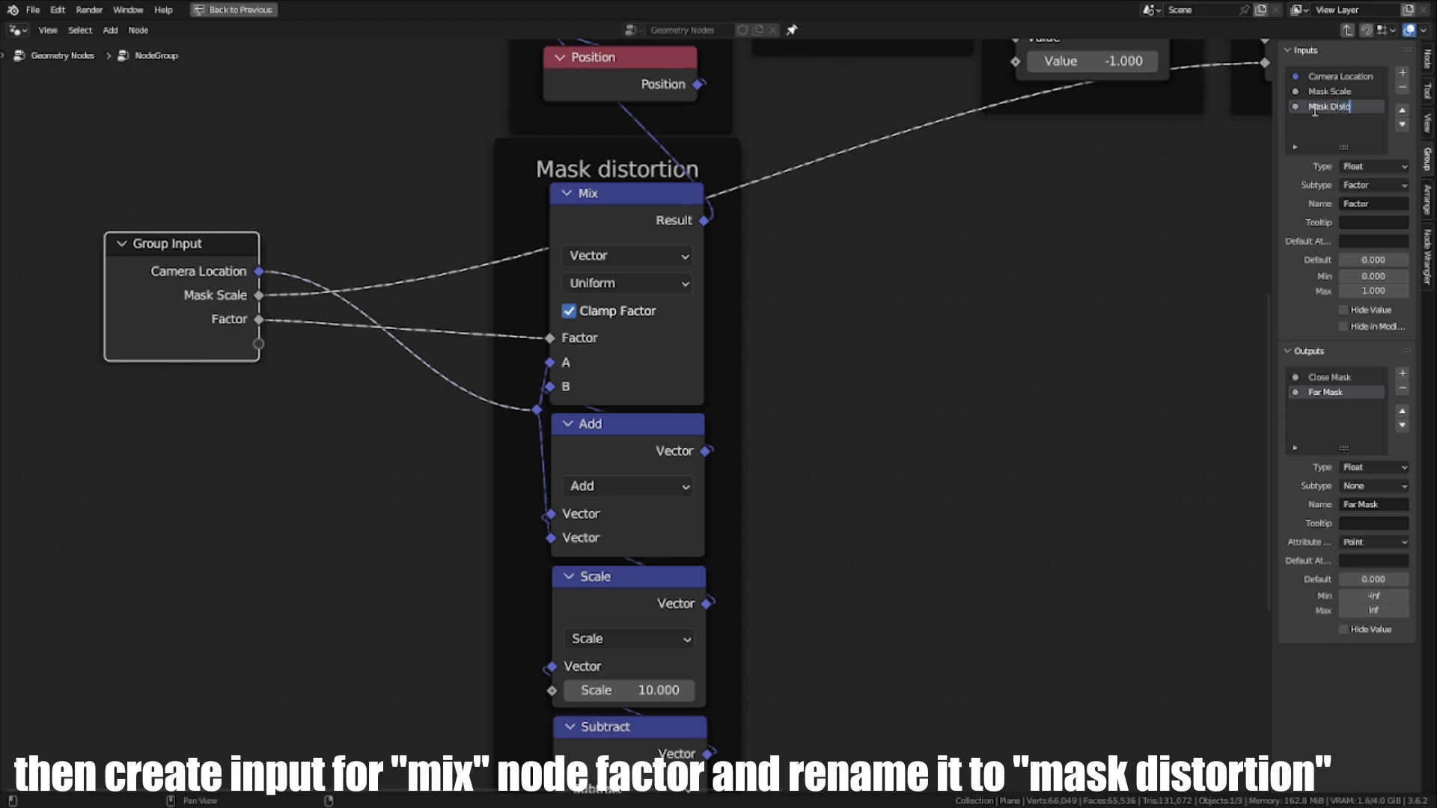
text(Mask Distortion)
key(Return)
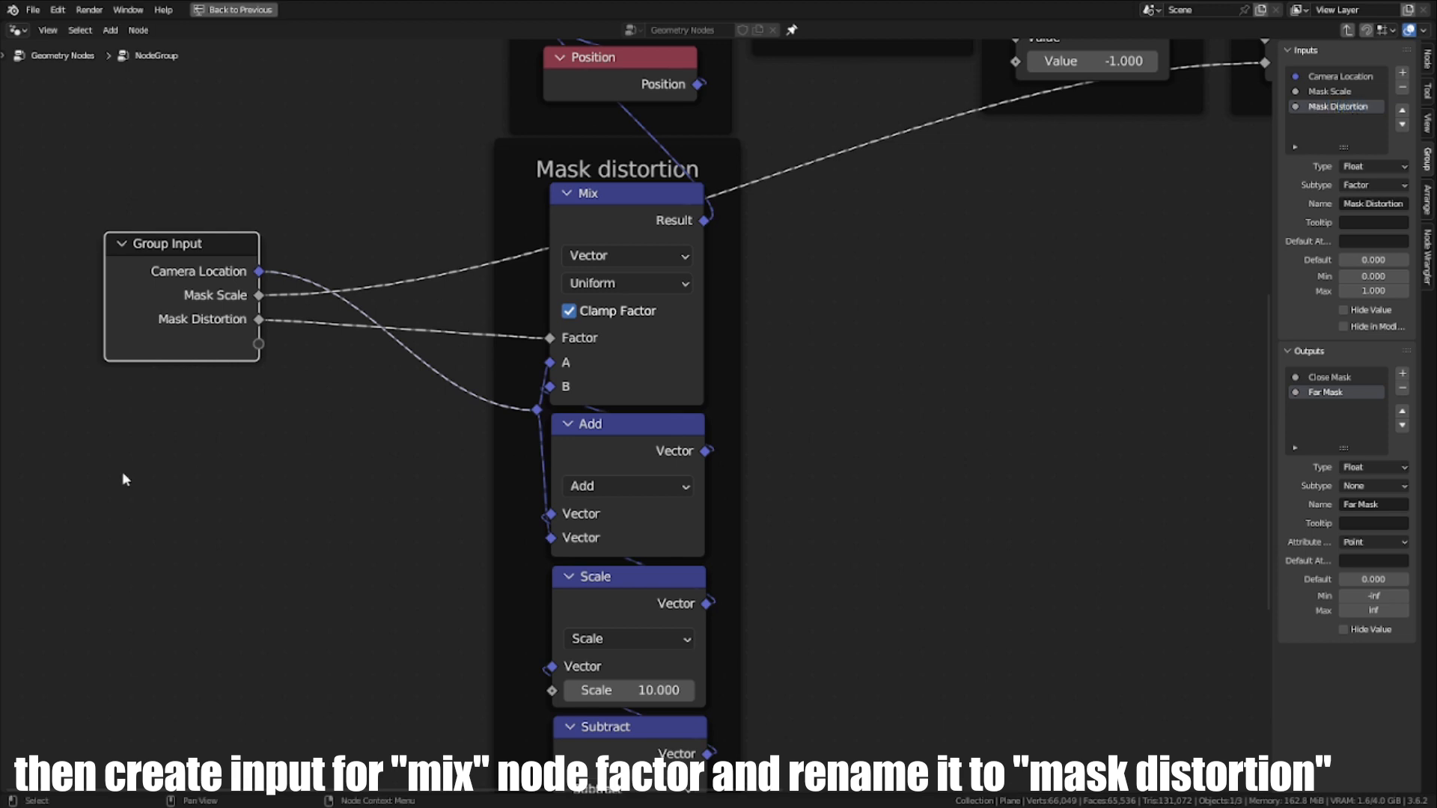
Step: Expose the Scale value of the vector Scale node as a group input named Distortion Range
middle_drag(126, 479, 208, 372)
scroll(260, 292, down, 1)
drag(330, 244, 605, 562)
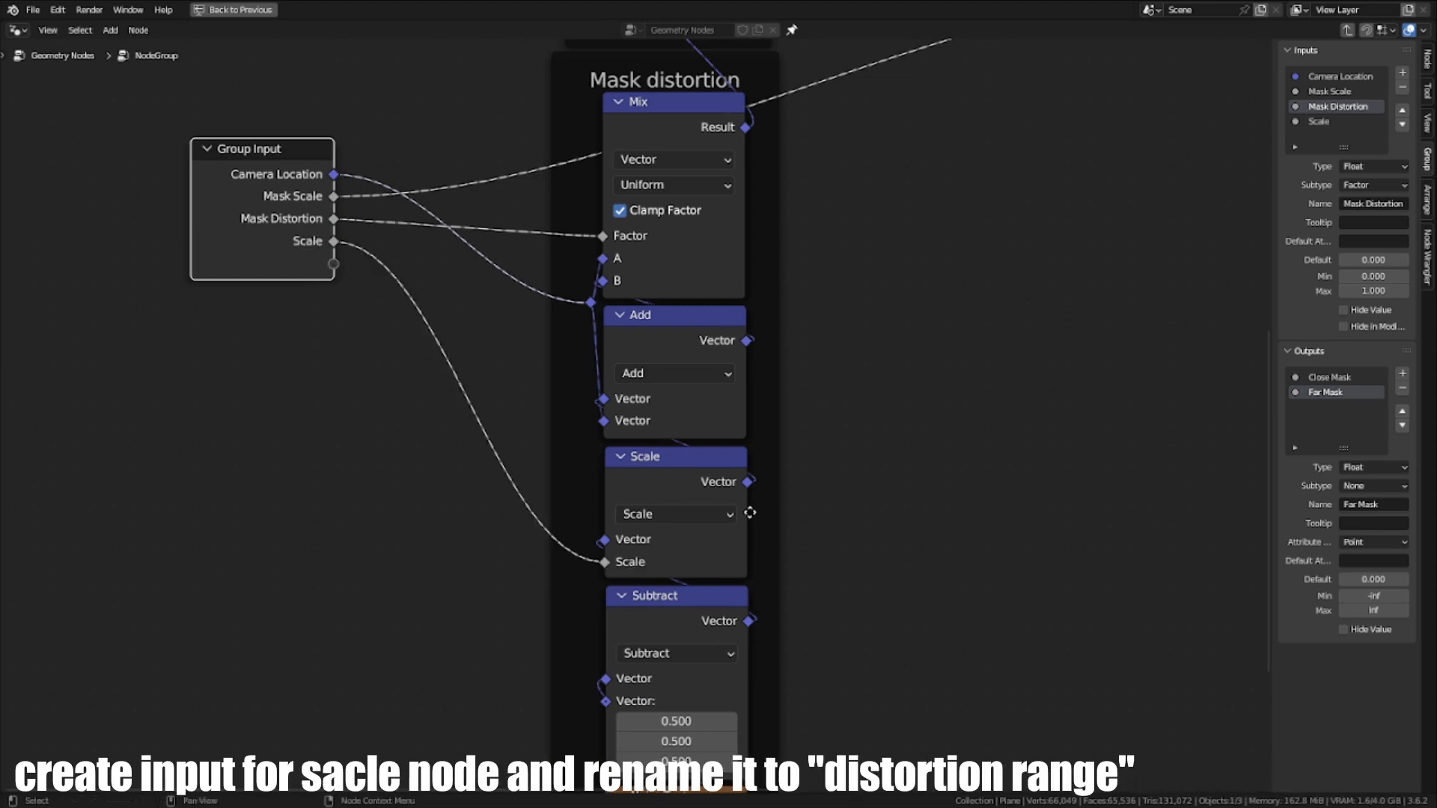
click(1318, 122)
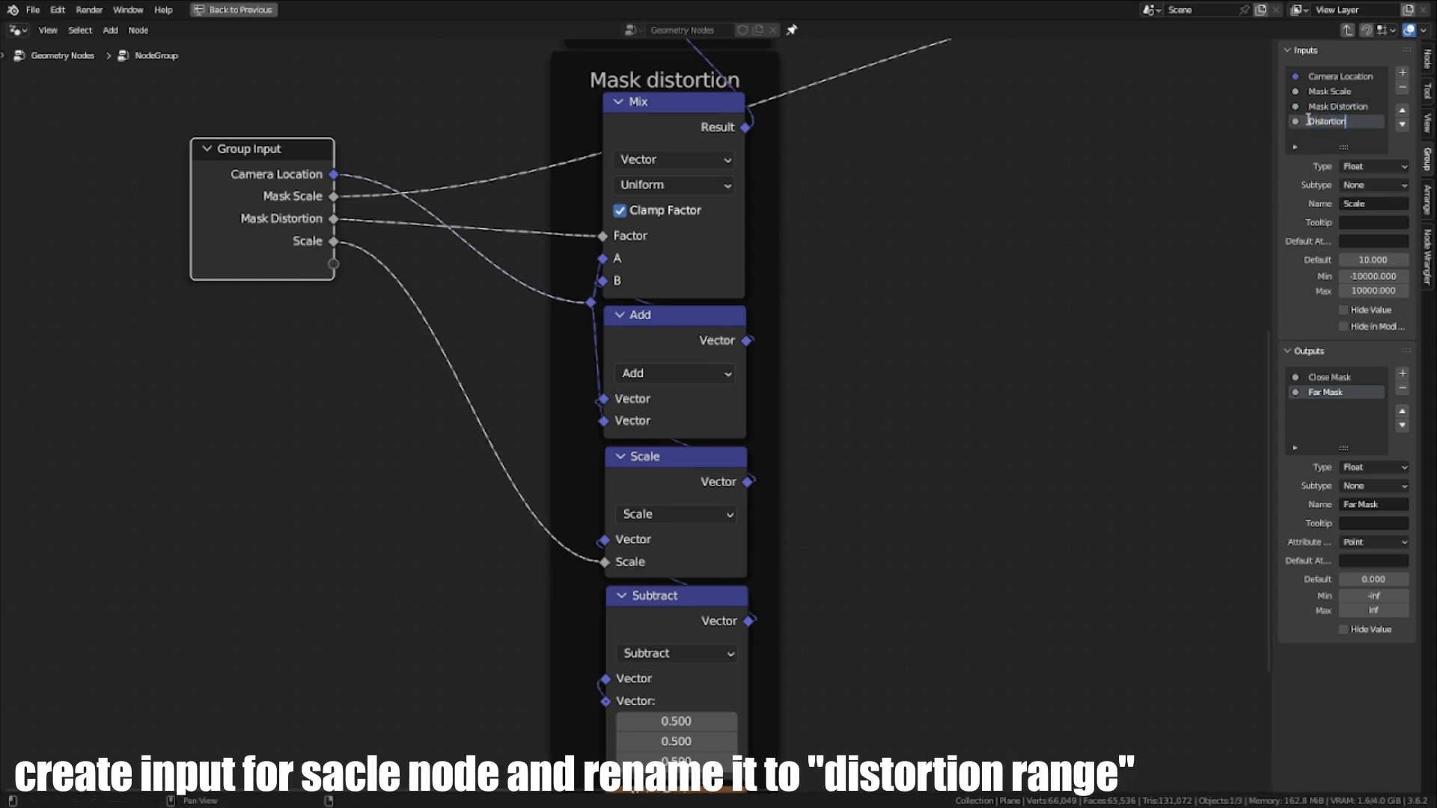
text(Distortion Range)
key(Return)
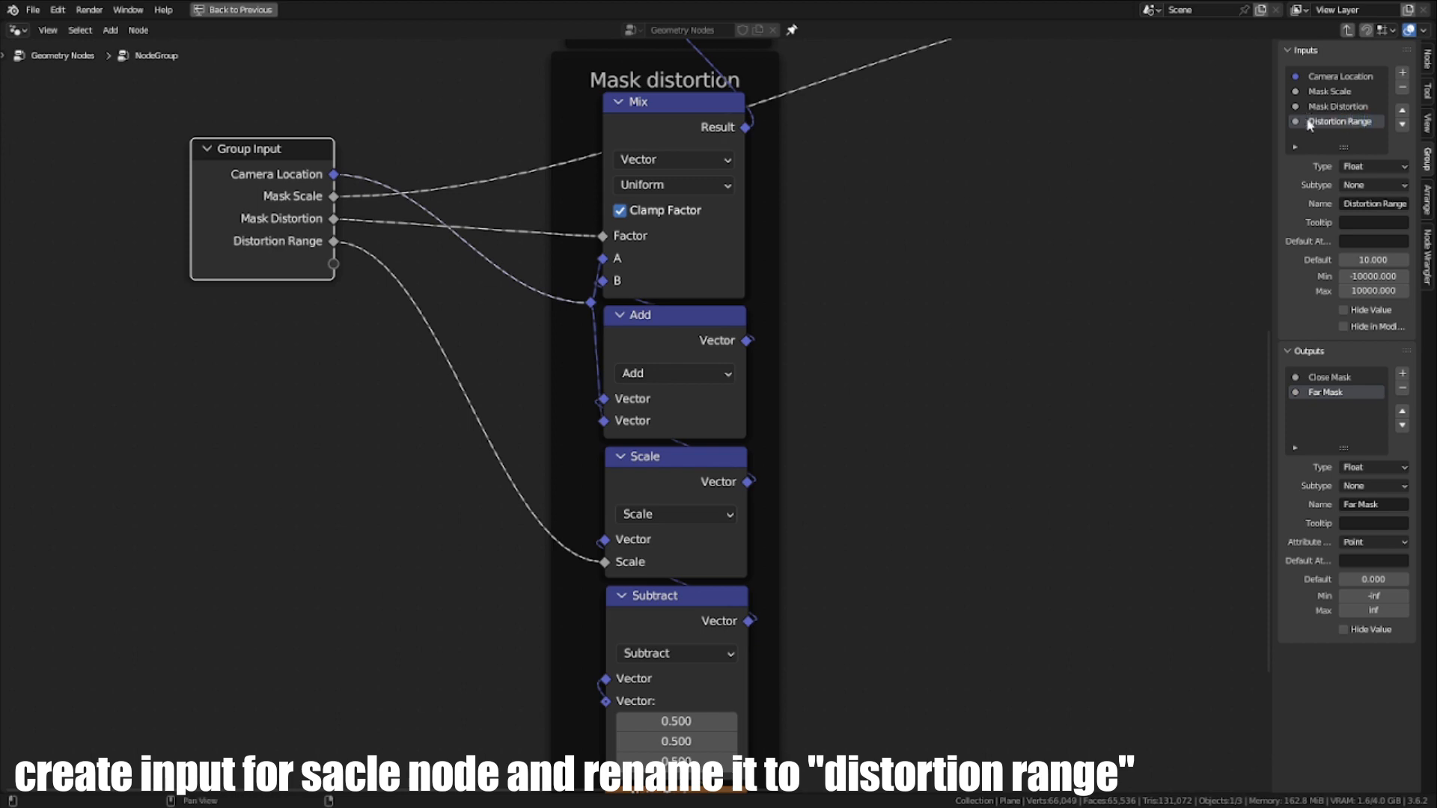
scroll(375, 247, down, 1)
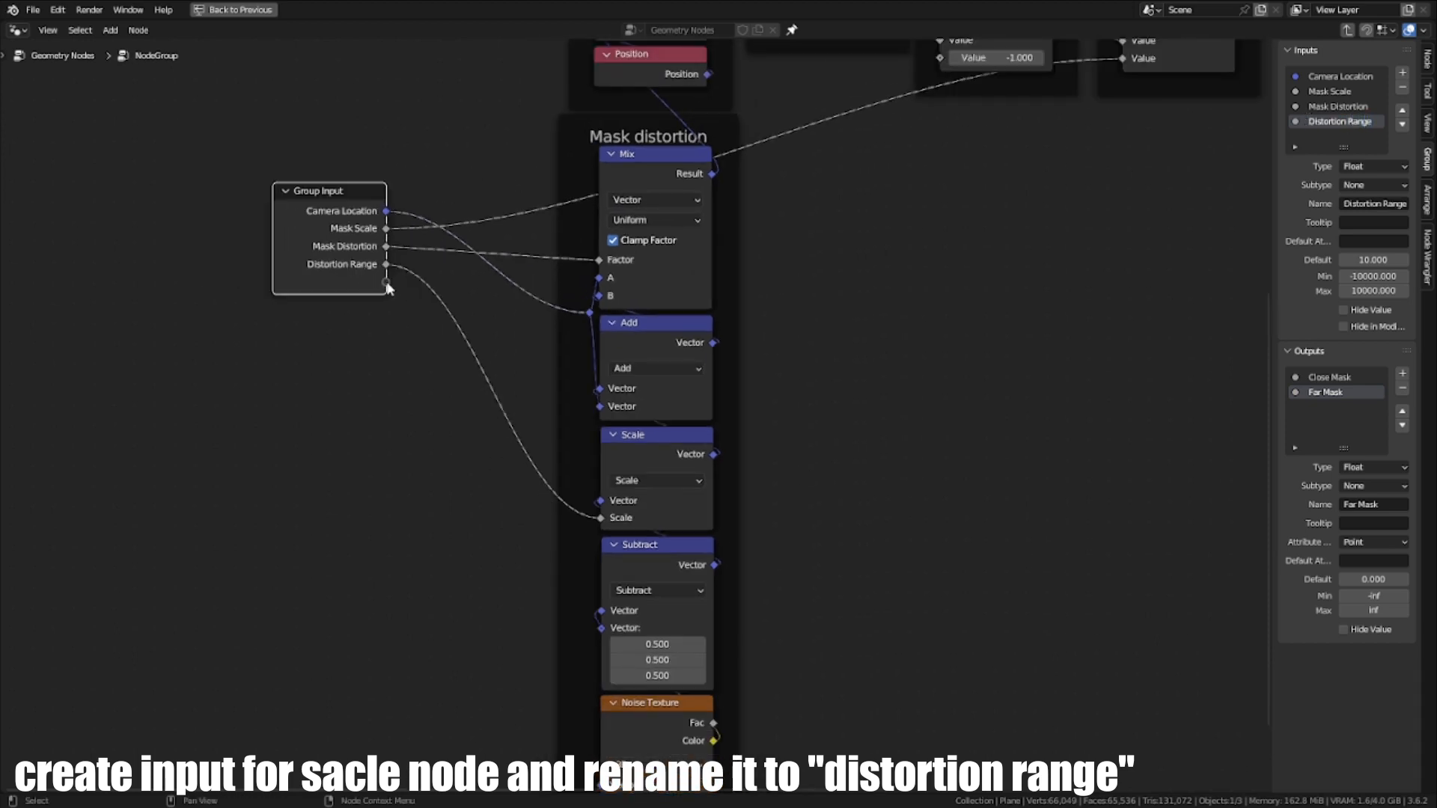
drag(386, 283, 599, 662)
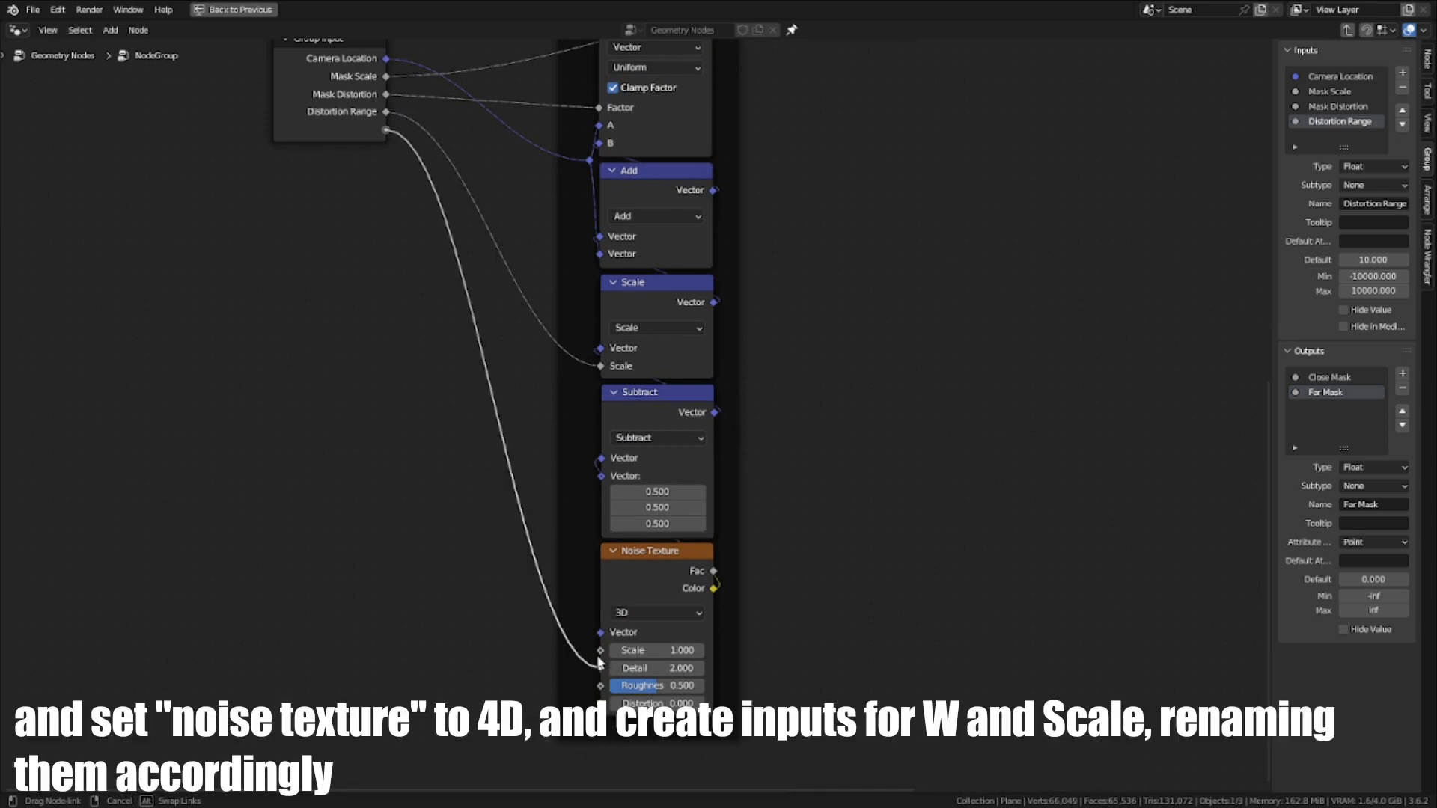
right_click(605, 650)
Step: Switch the Noise Texture in the Mask distortion frame to 4D
middle_drag(647, 659, 685, 529)
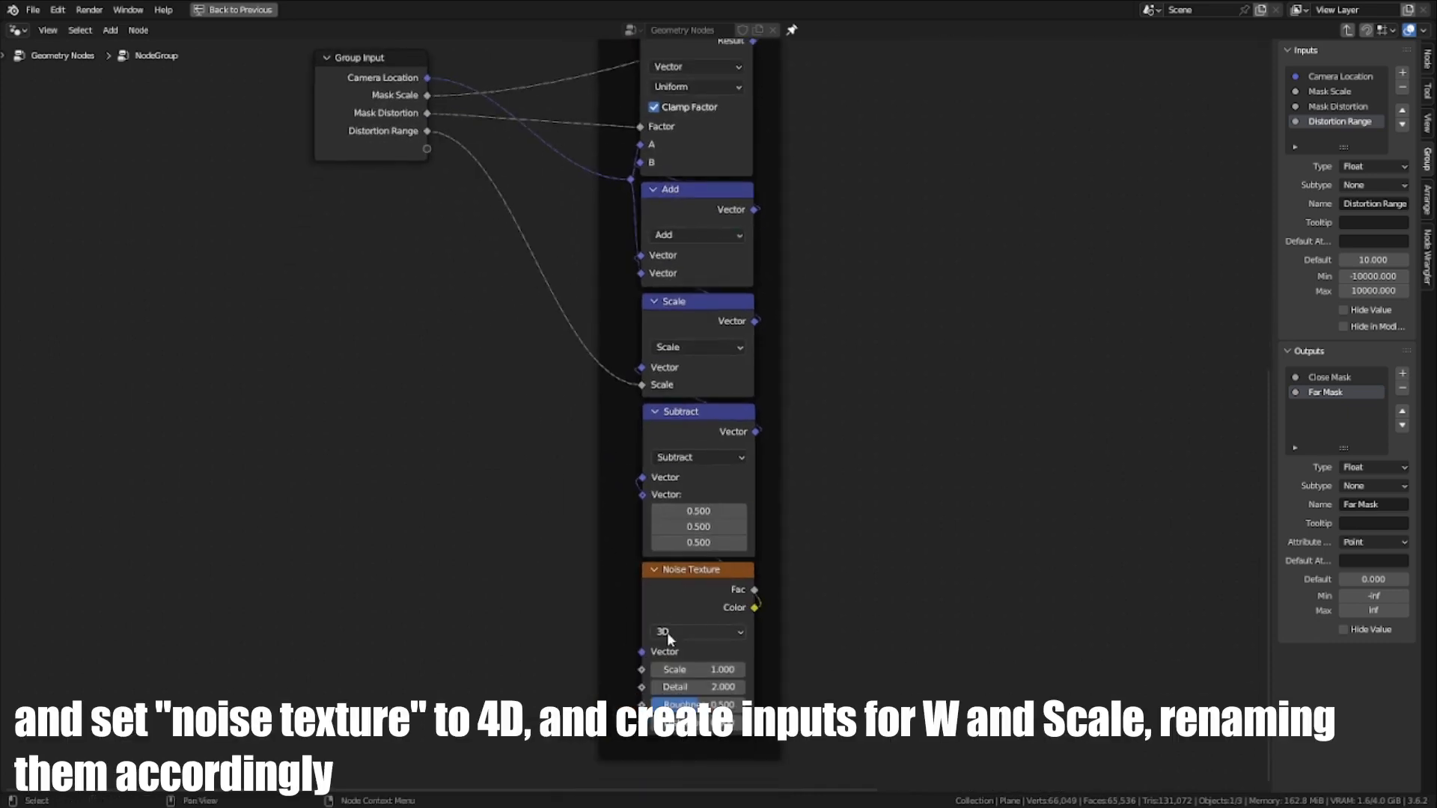
click(669, 639)
click(675, 704)
Step: Expose the Noise Texture's W and Scale values as group inputs named Noise W and Noise Scale
drag(427, 147, 641, 669)
double_click(1329, 136)
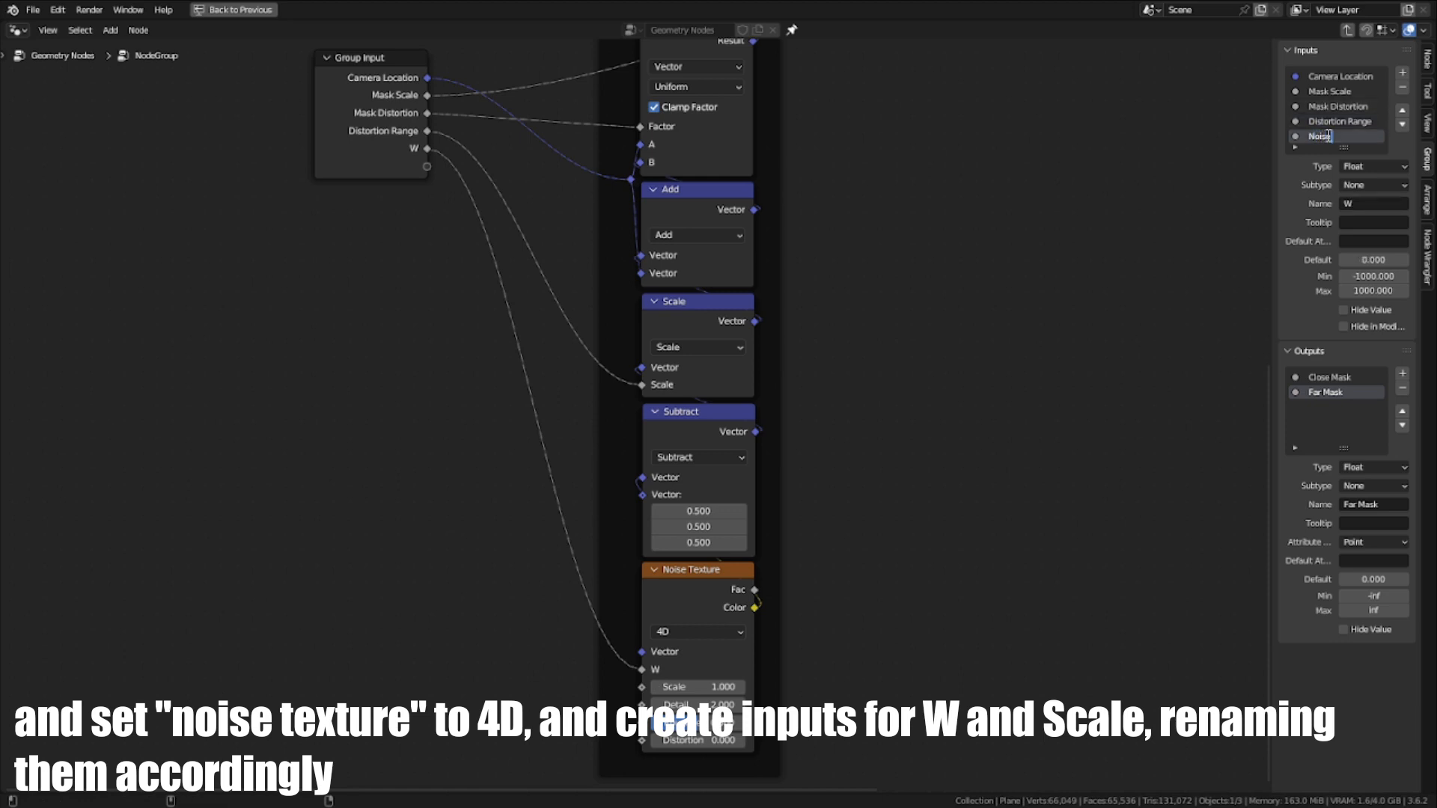
drag(427, 168, 642, 686)
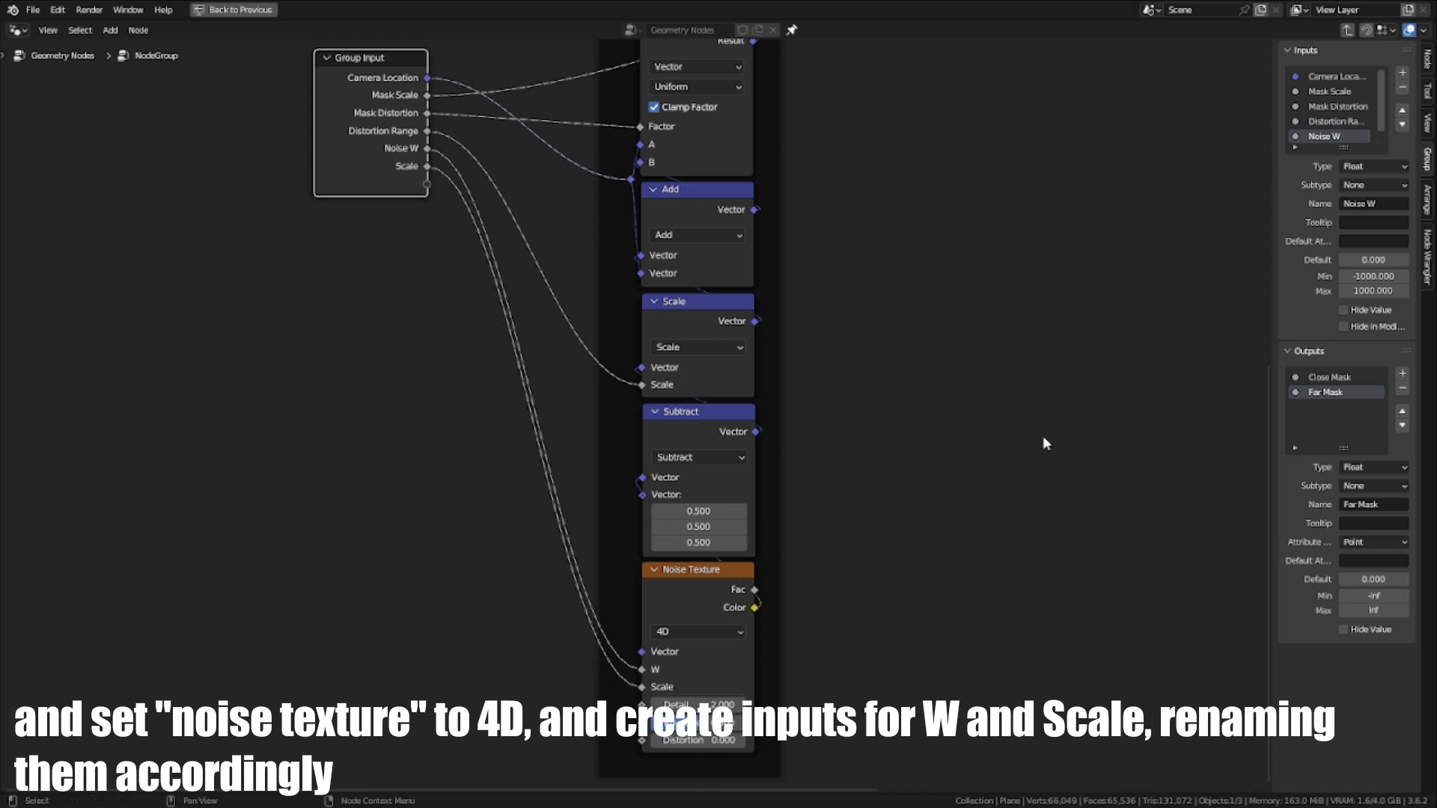
double_click(1321, 138)
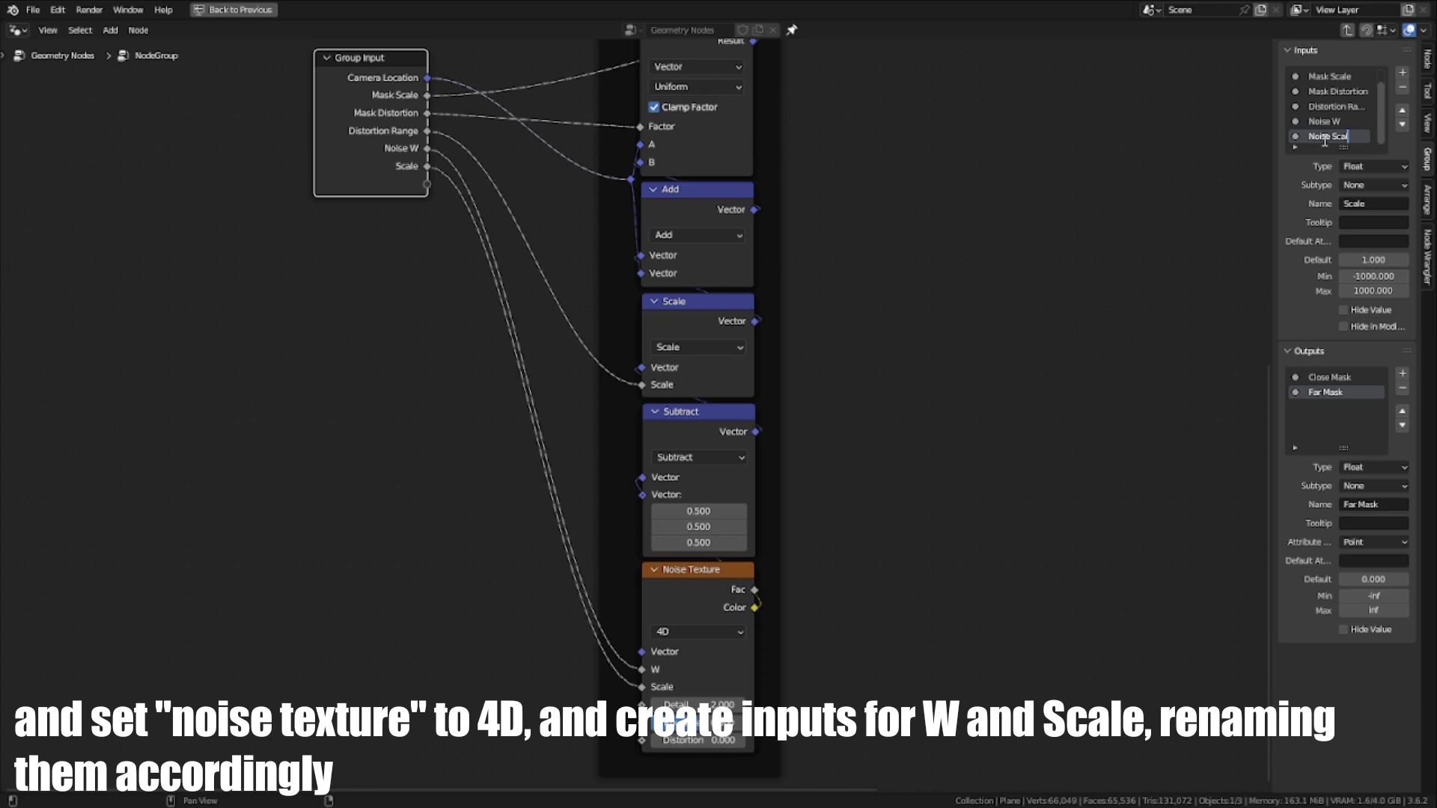
scroll(752, 676, up, 1)
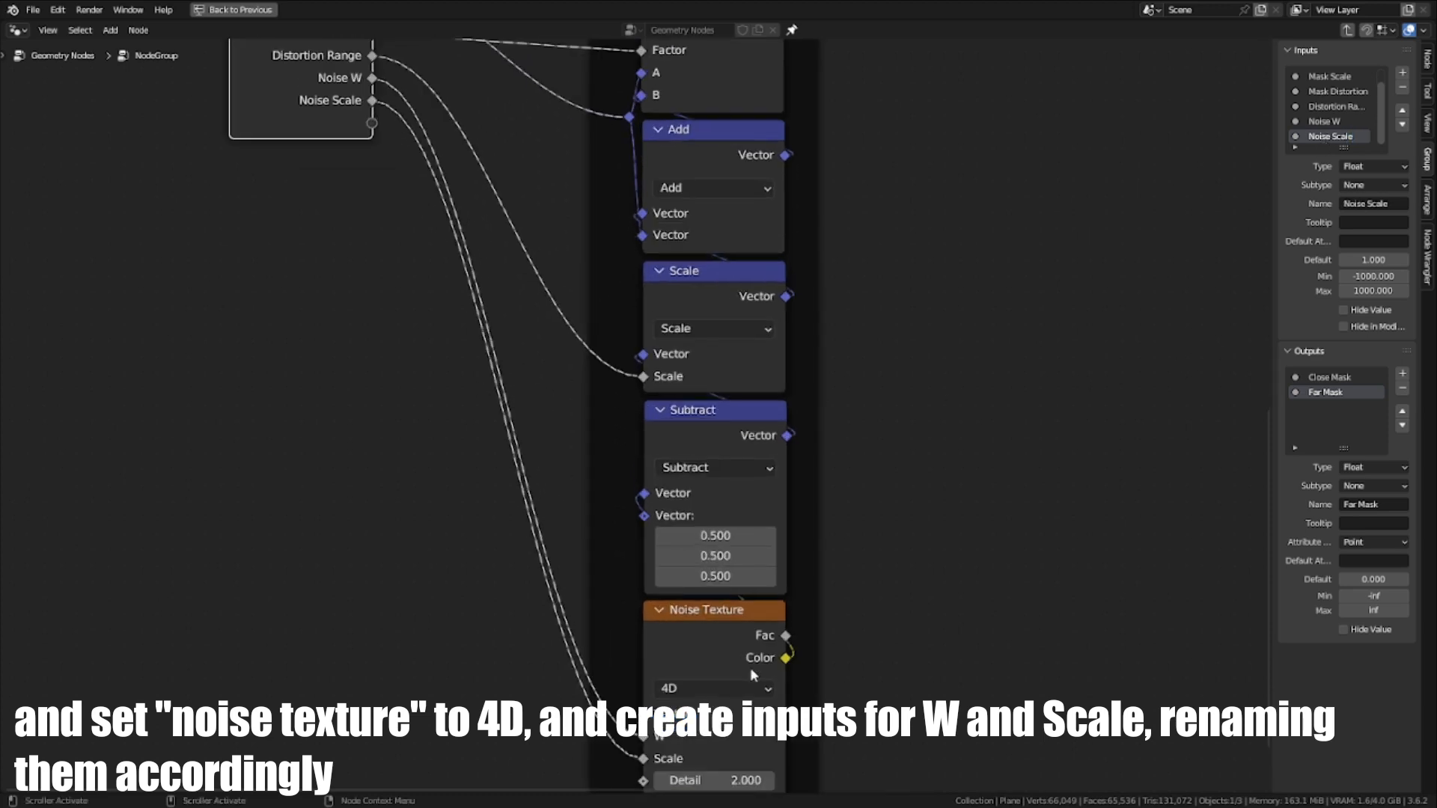
Step: Review the group inputs, enable Hide Value for the Camera Location input, and exit the group
click(680, 634)
middle_drag(468, 275, 417, 415)
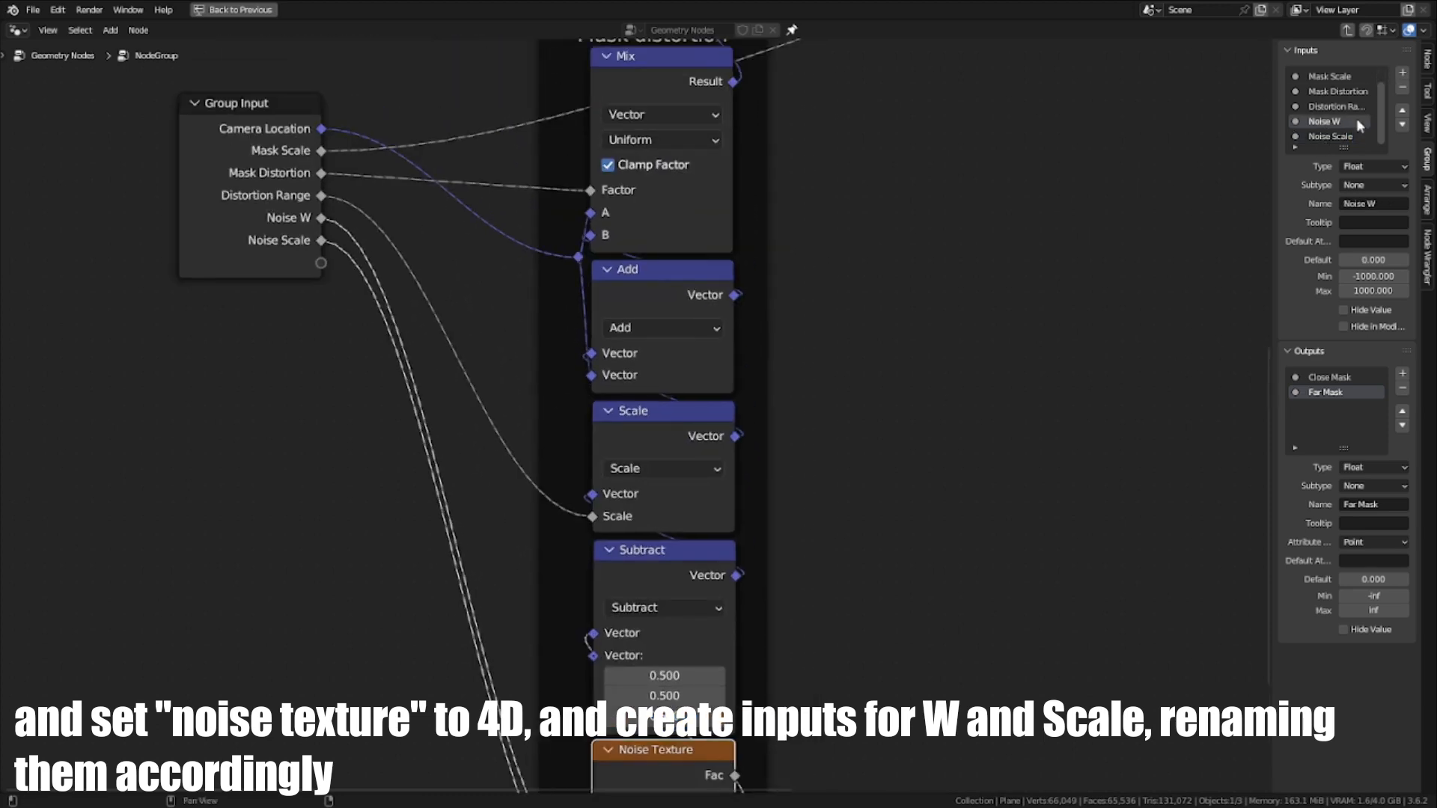
middle_drag(736, 425, 741, 482)
click(1336, 122)
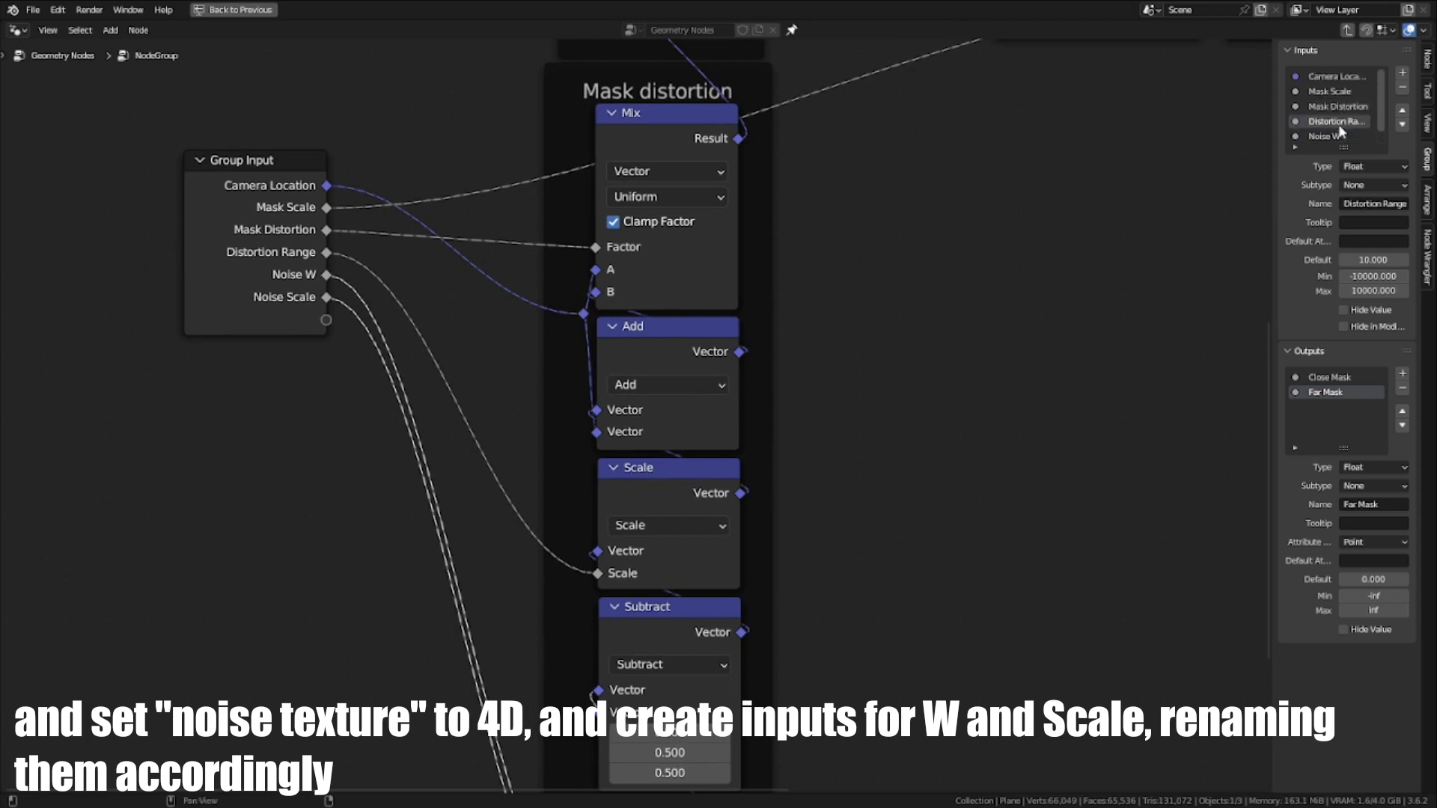
click(1338, 107)
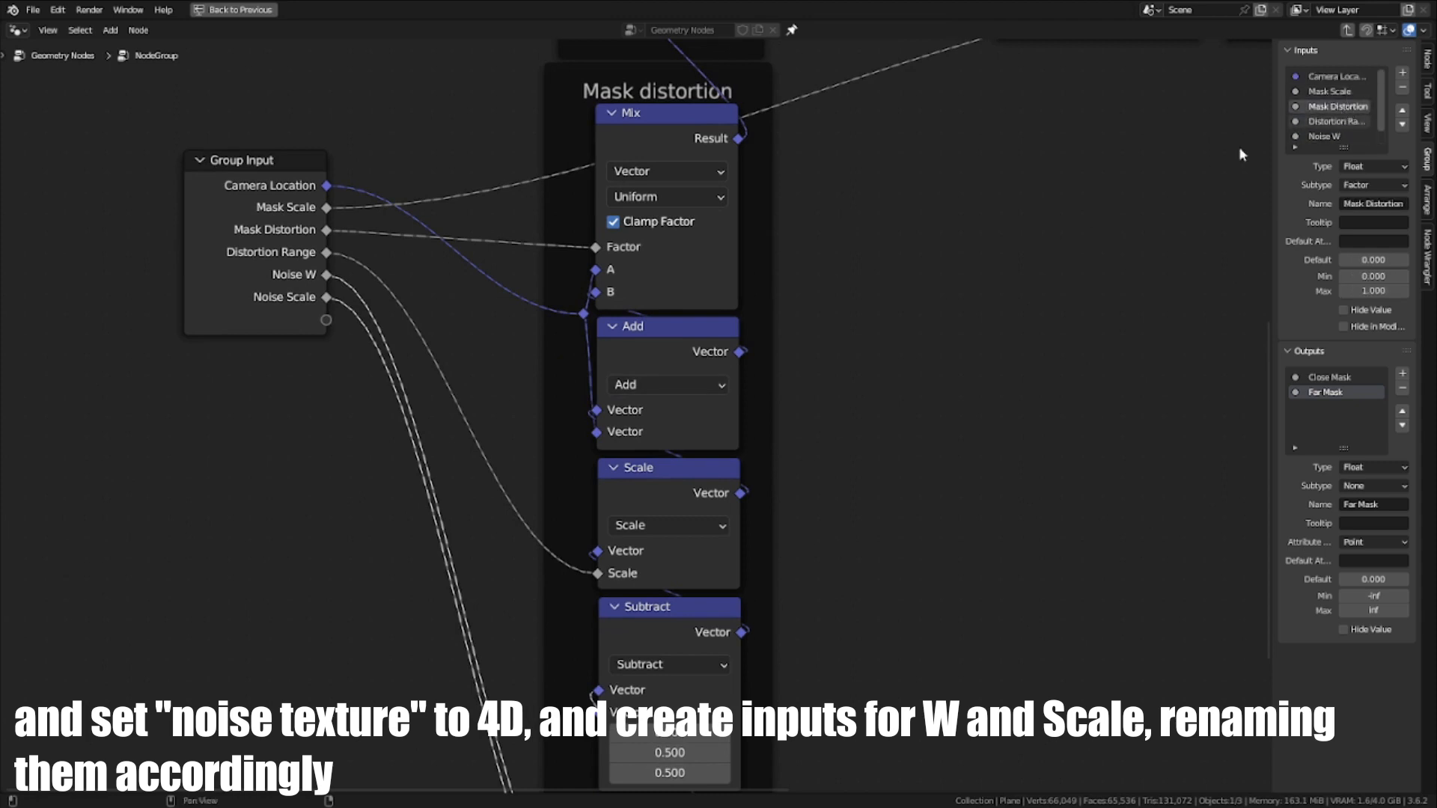
middle_drag(1240, 153, 1223, 172)
click(1334, 91)
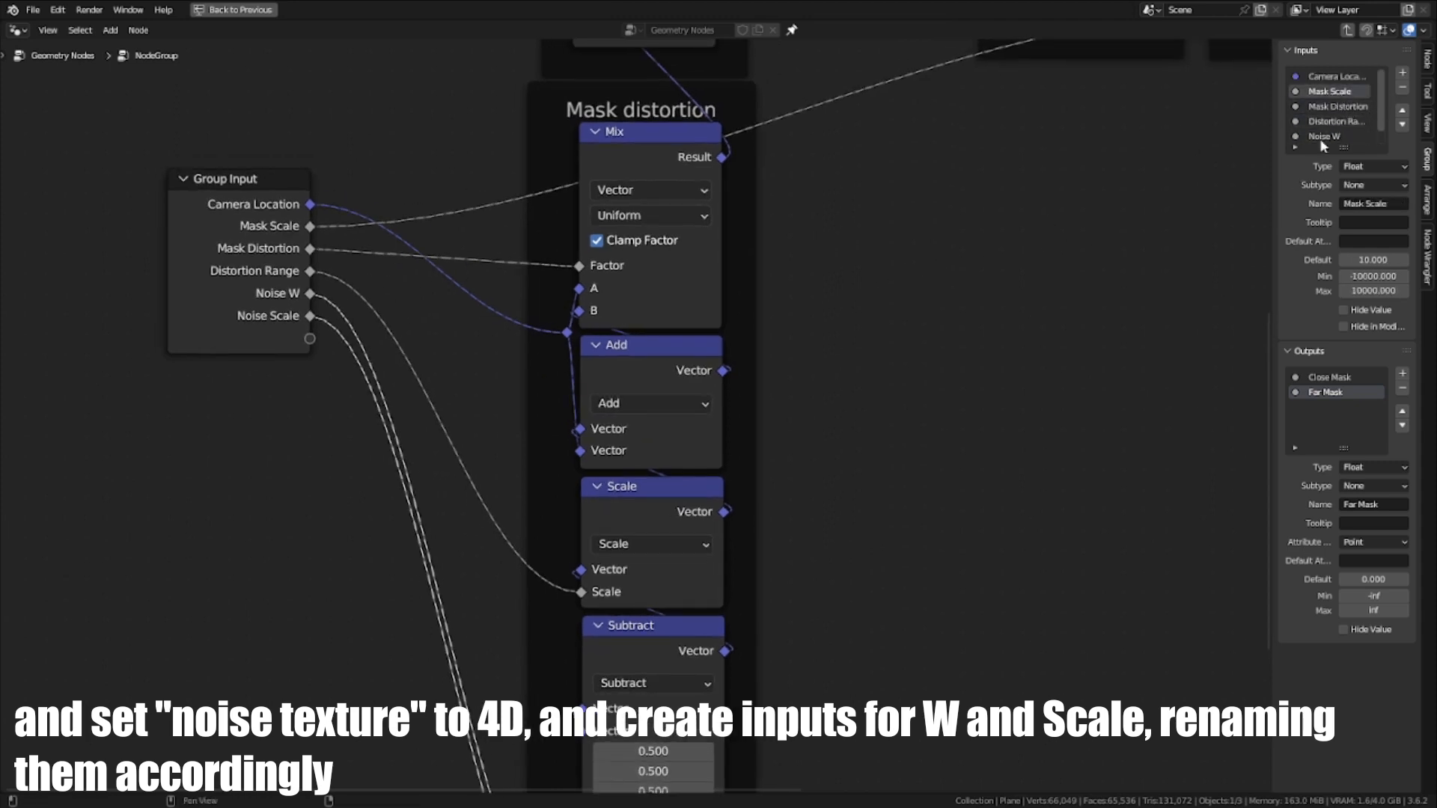
click(1340, 76)
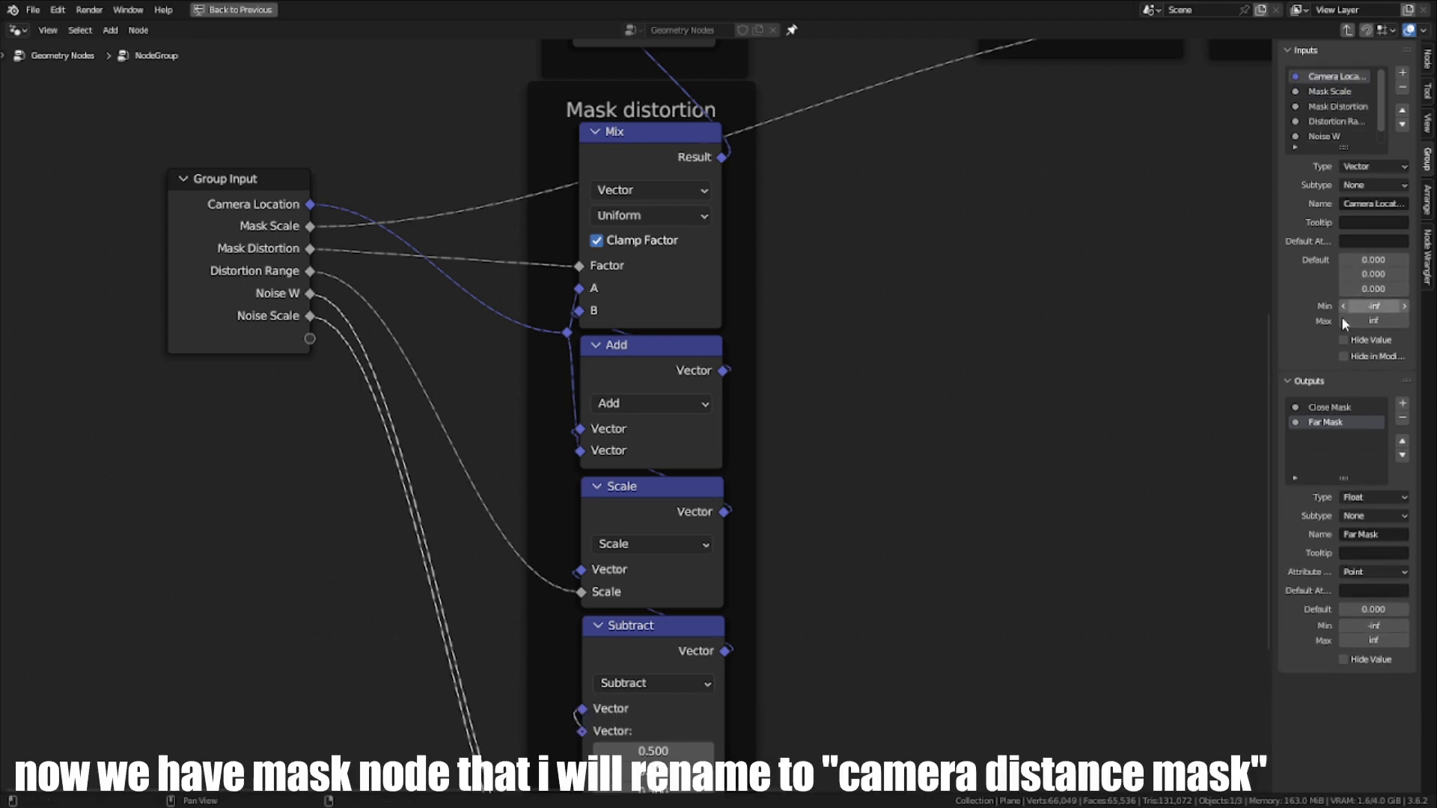
click(1363, 339)
scroll(315, 292, down, 4)
middle_drag(316, 292, 581, 353)
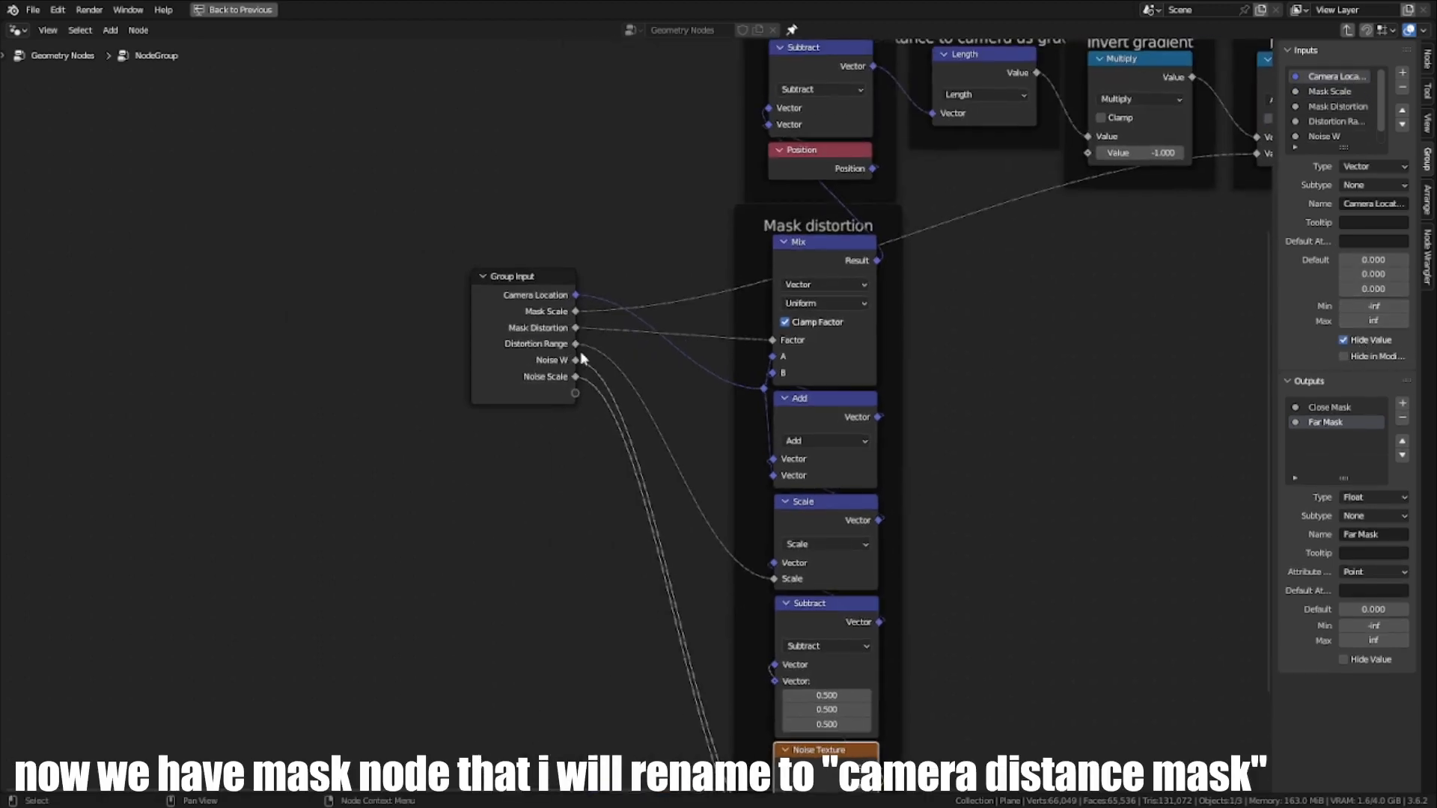
key(Tab)
Step: Rename the node group as "Camera distance mask"
scroll(816, 464, up, 3)
drag(740, 517, 567, 512)
key(ctrl+z)
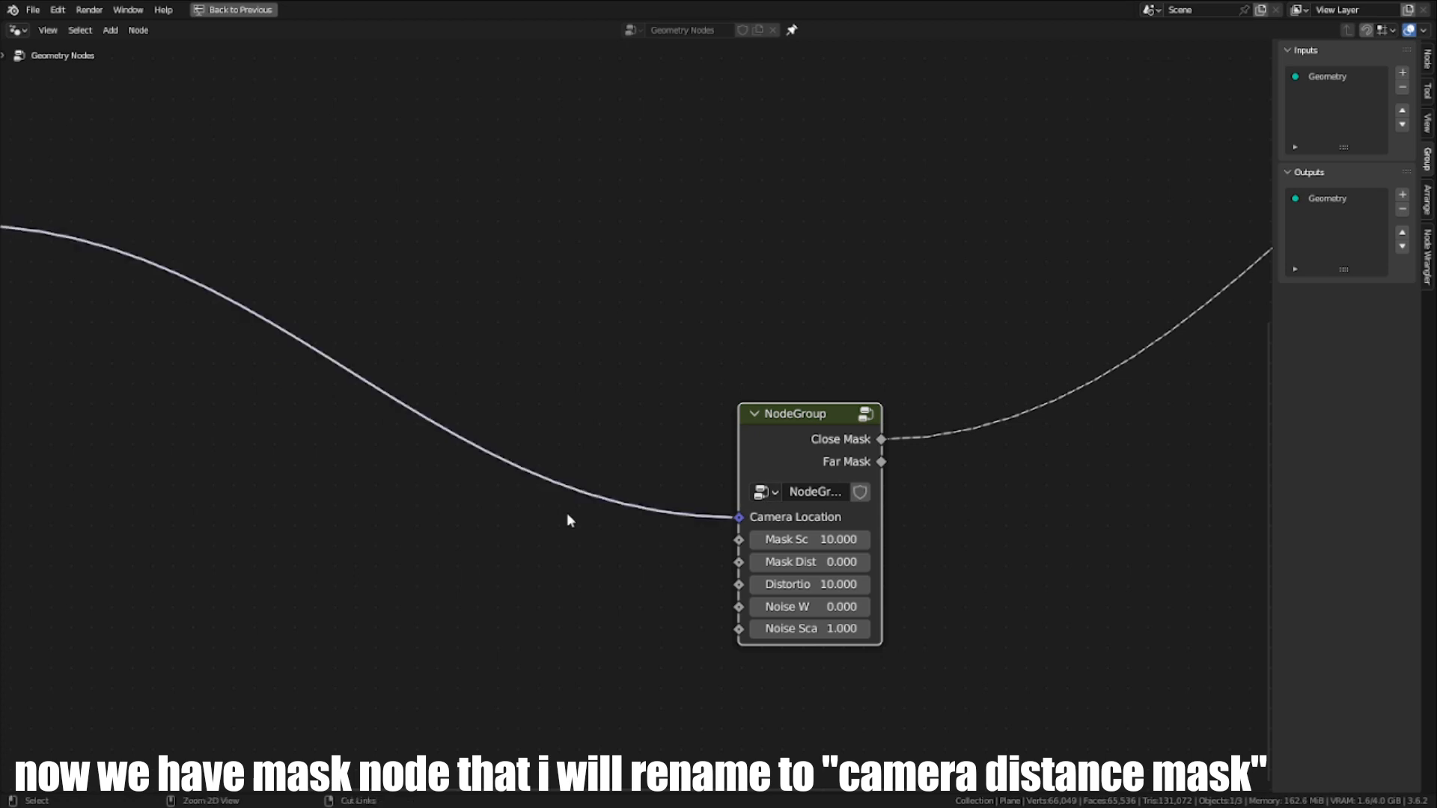
scroll(644, 457, down, 1)
drag(758, 442, 571, 392)
scroll(599, 419, up, 2)
click(623, 448)
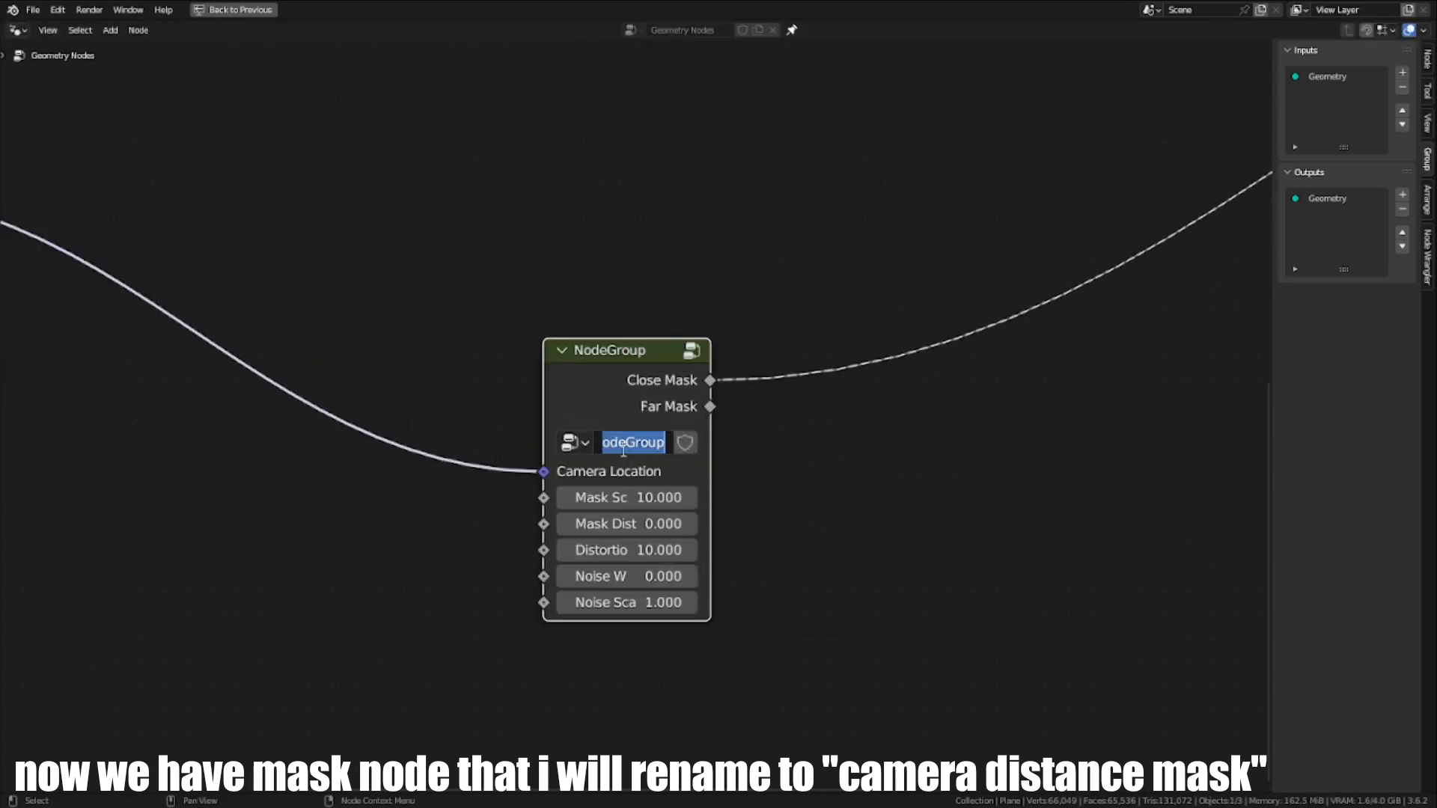
text(Camera...)
click(632, 447)
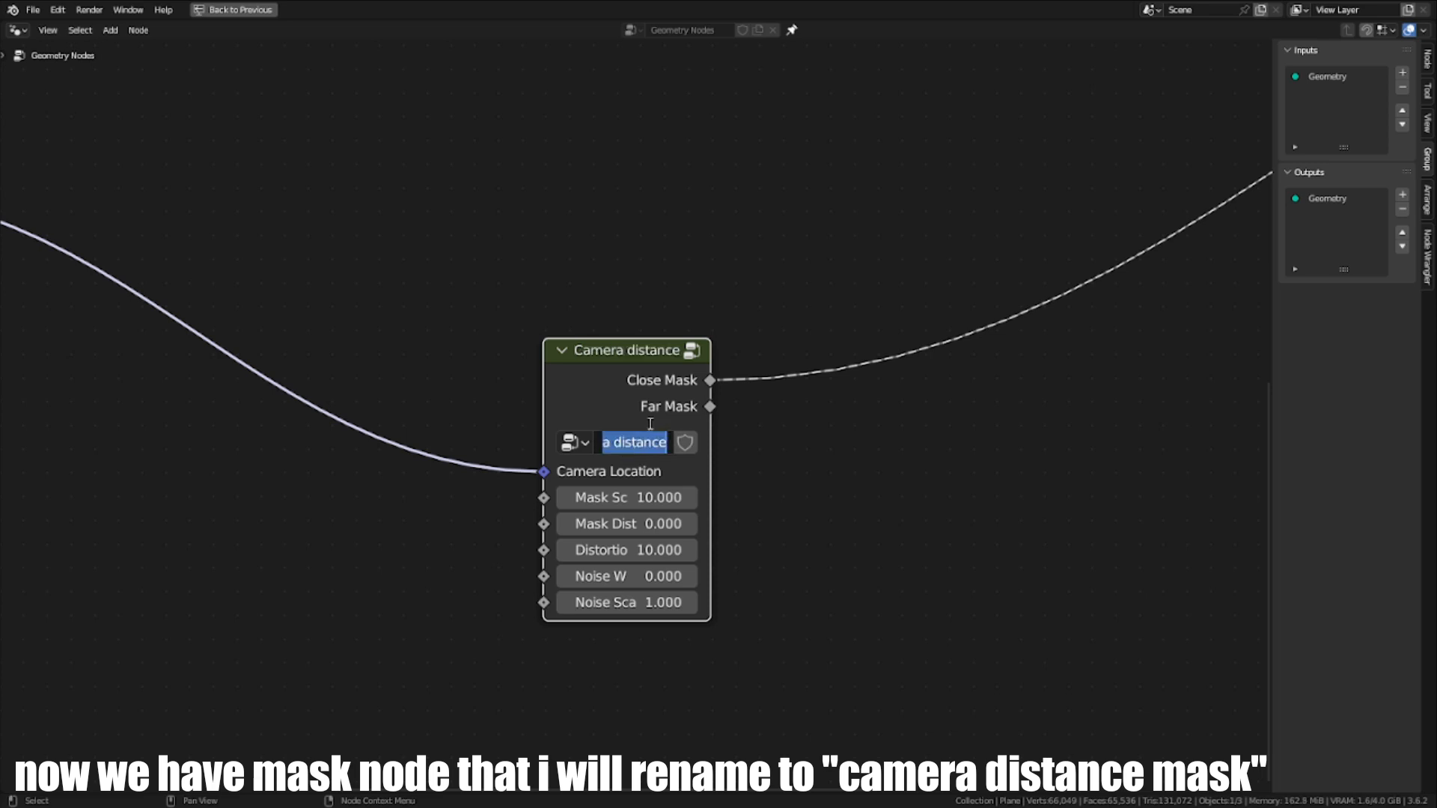
key(End)
Step: Inside the group, move the Group Input node further away from the Mask distortion frame, and return to the main node tree
key(Tab)
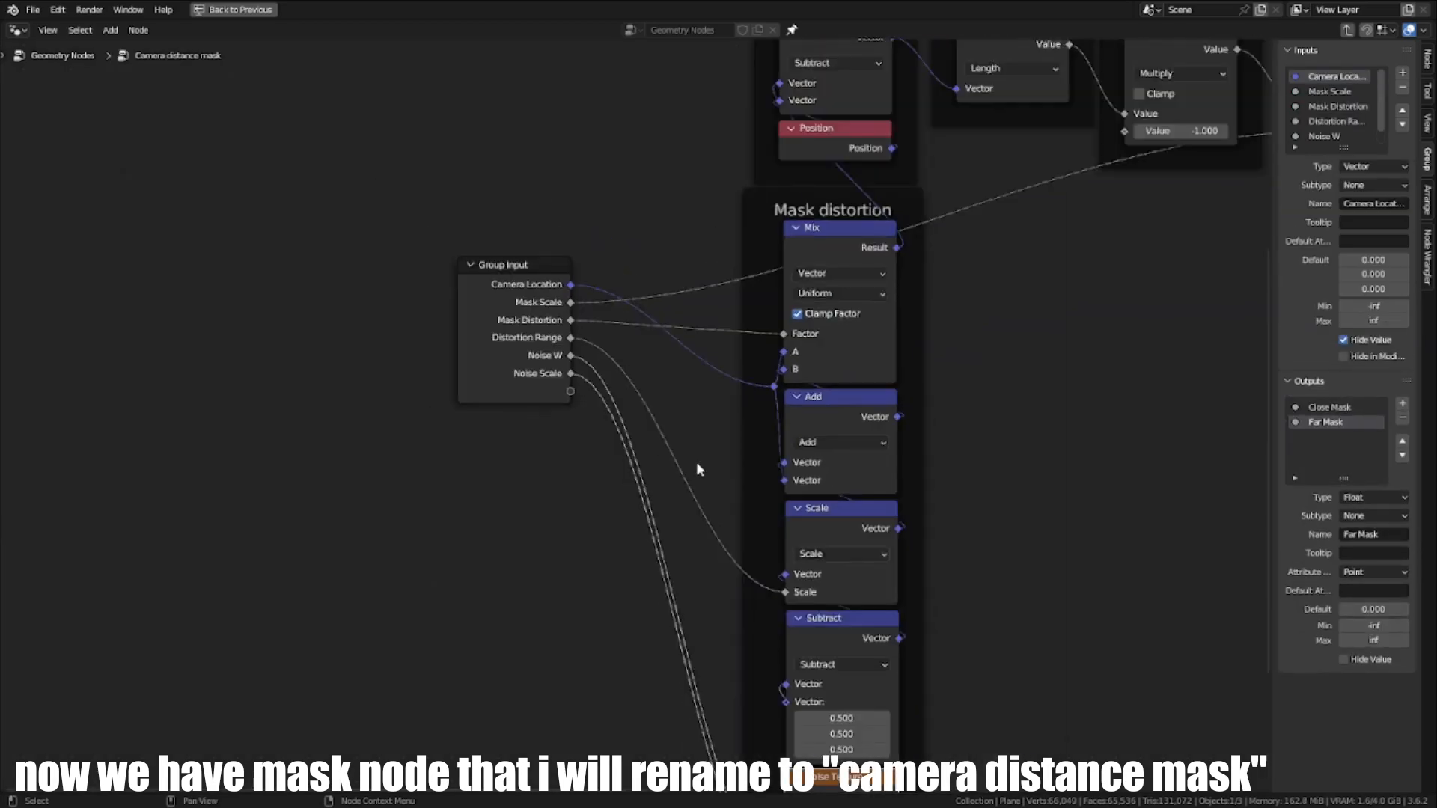
drag(231, 402, 369, 481)
key(g)
click(366, 405)
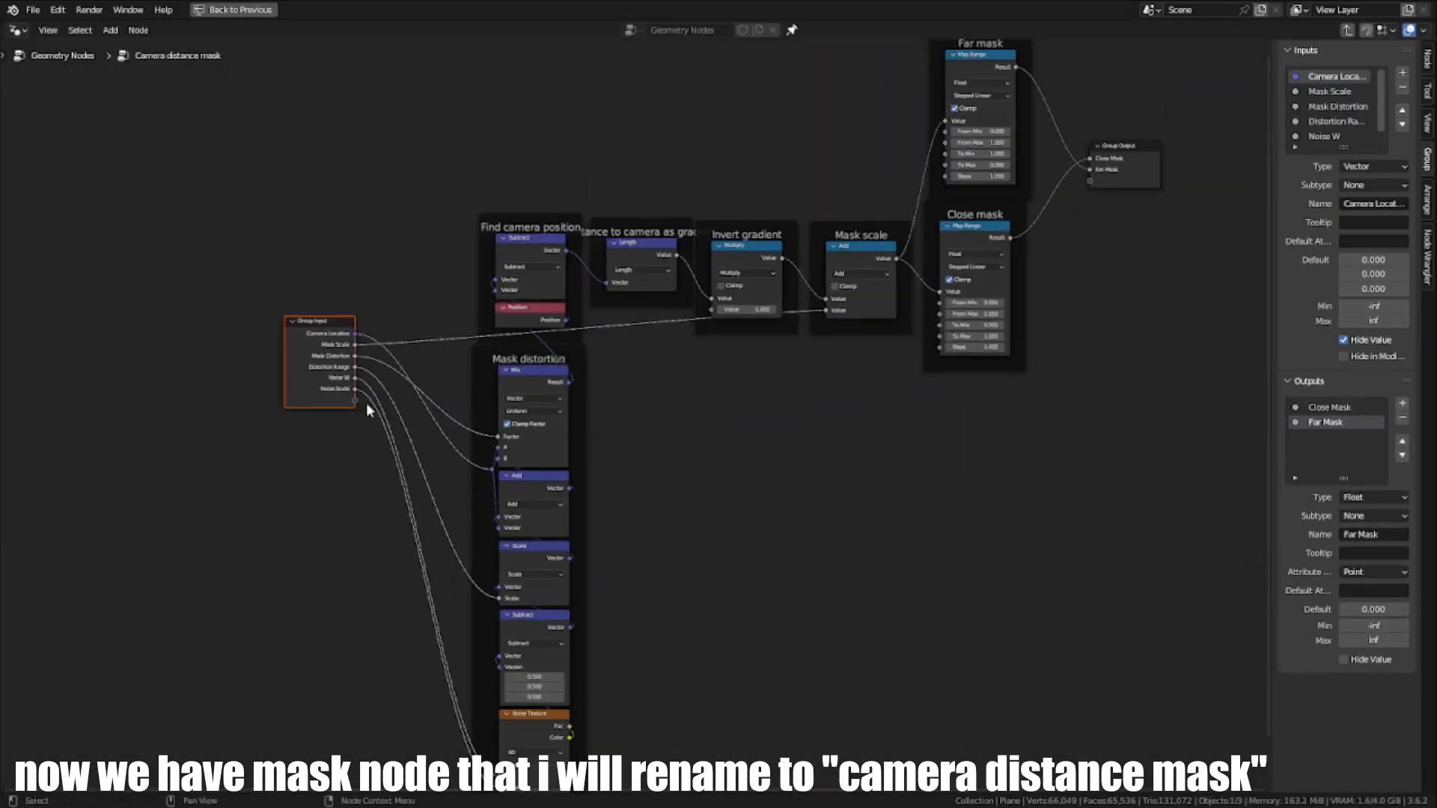
key(Tab)
Step: Preview the group node's Far Mask on the plane, and switch the preview back to its Close Mask
scroll(604, 416, up, 4)
scroll(615, 487, down, 1)
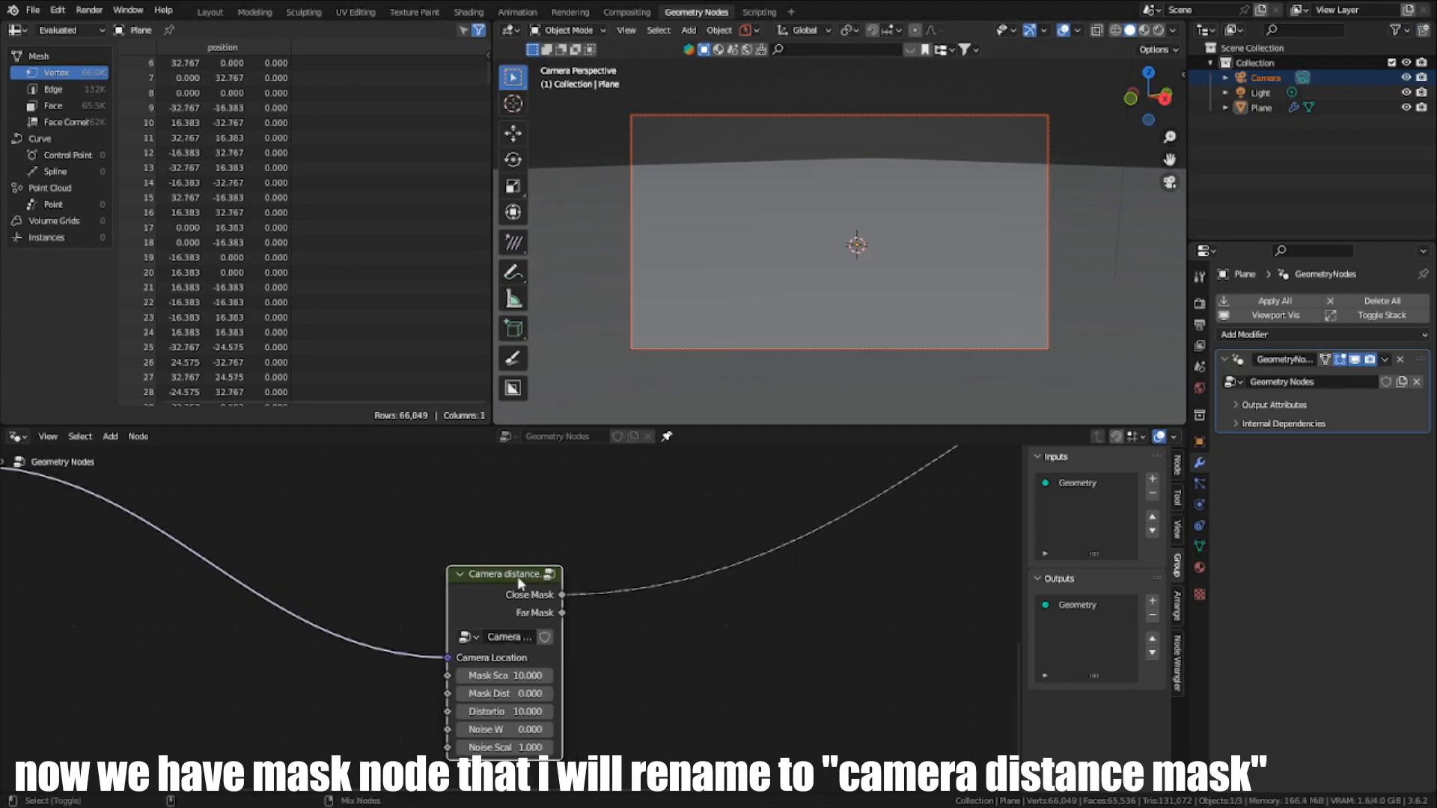
ctrl+shift+click(580, 587)
middle_drag(793, 225, 732, 325)
scroll(731, 325, down, 3)
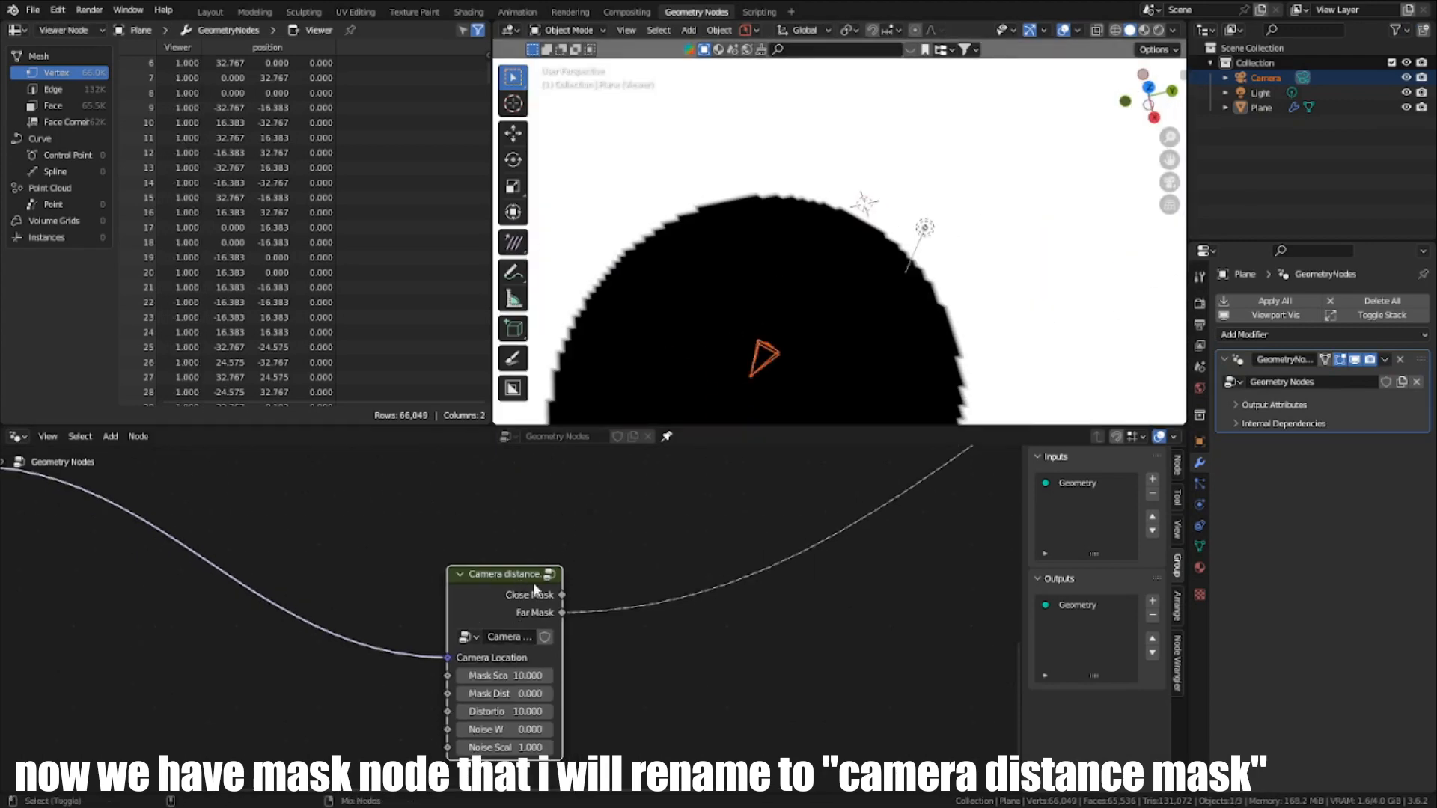
ctrl+shift+click(537, 591)
Step: Set the group node's Mask Distortion to 1.000 and inspect the distorted mask around the camera
drag(493, 696, 599, 695)
scroll(869, 133, down, 4)
middle_drag(869, 133, 847, 307)
key(g)
right_click(943, 288)
middle_drag(943, 288, 980, 295)
scroll(565, 638, down, 1)
scroll(563, 630, up, 2)
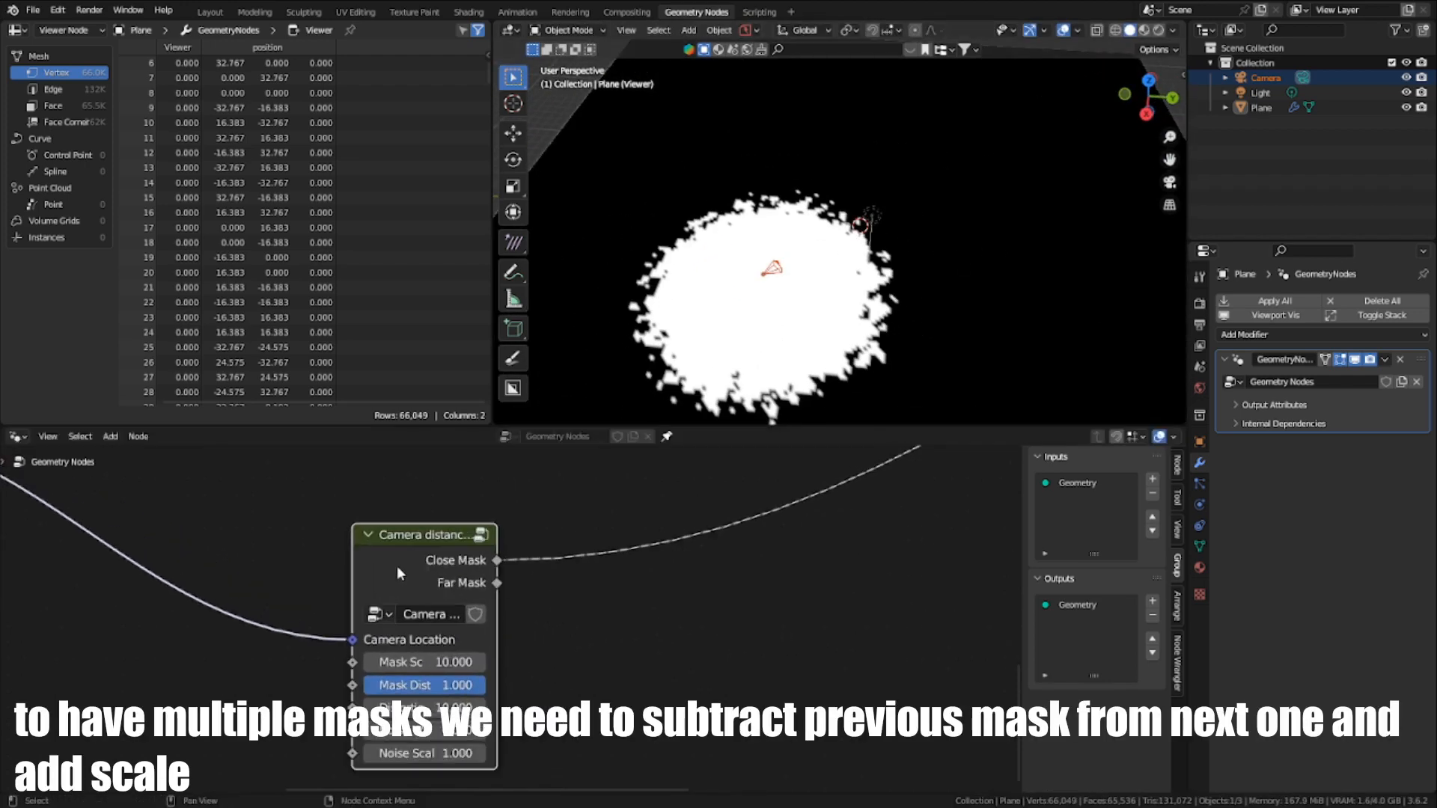
Step: Duplicate the Camera distance mask node beside the original and preview the copy's Close Mask
key(shift+d)
click(737, 643)
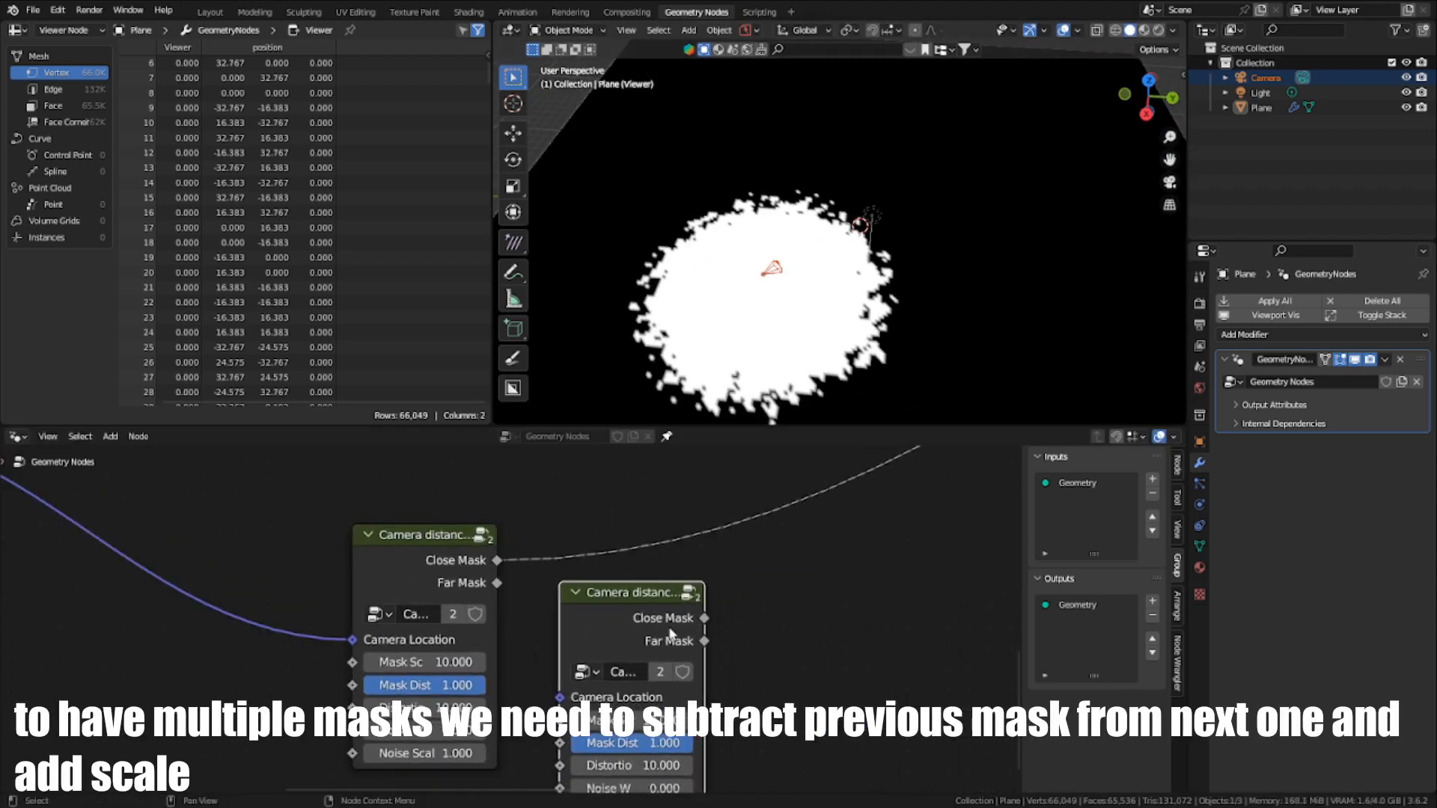
ctrl+shift+click(645, 615)
middle_drag(620, 709, 603, 697)
scroll(537, 633, down, 2)
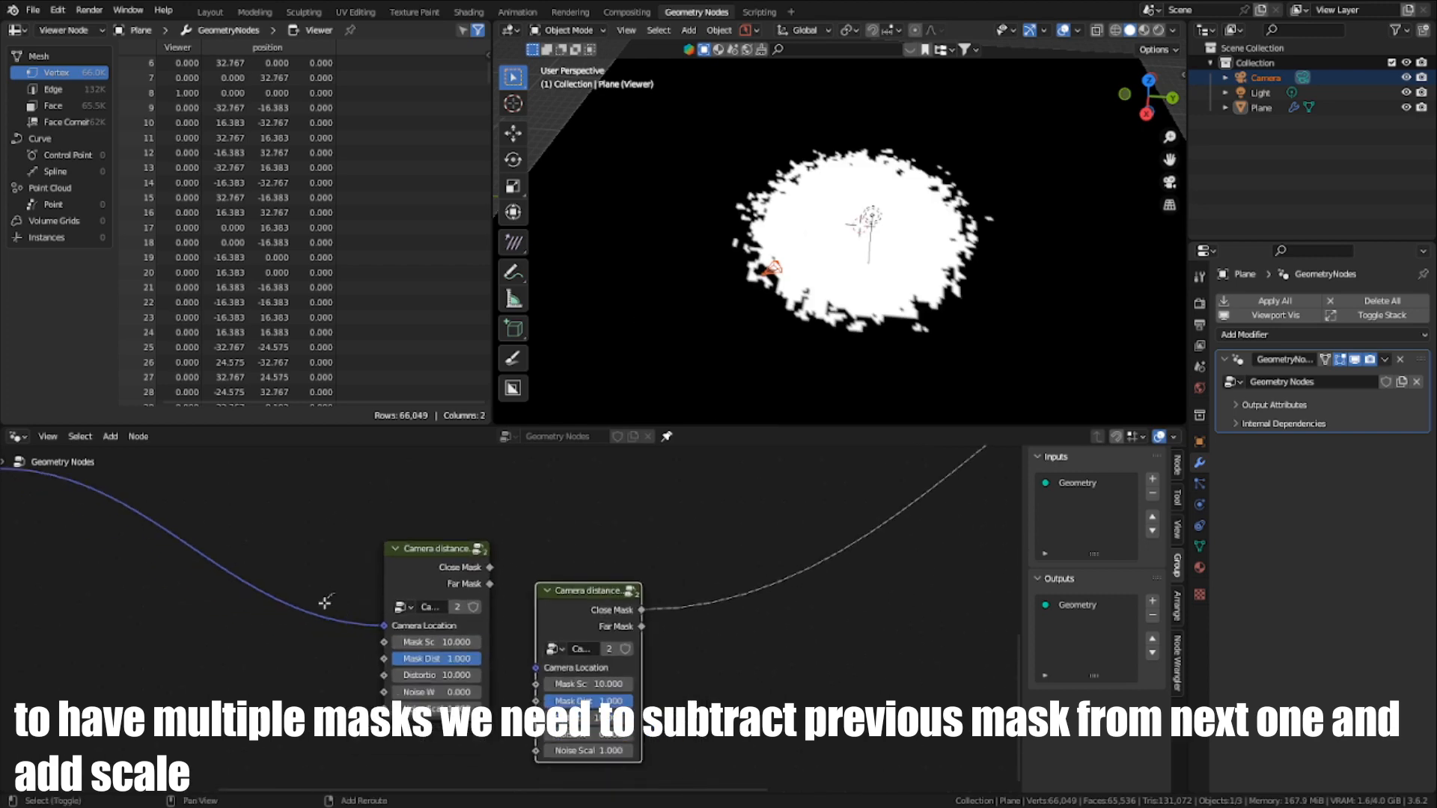
Step: Add a reroute on the camera location link and connect it to the copy's Camera Location
shift+right_drag(324, 600, 320, 622)
drag(320, 616, 535, 666)
click(571, 621)
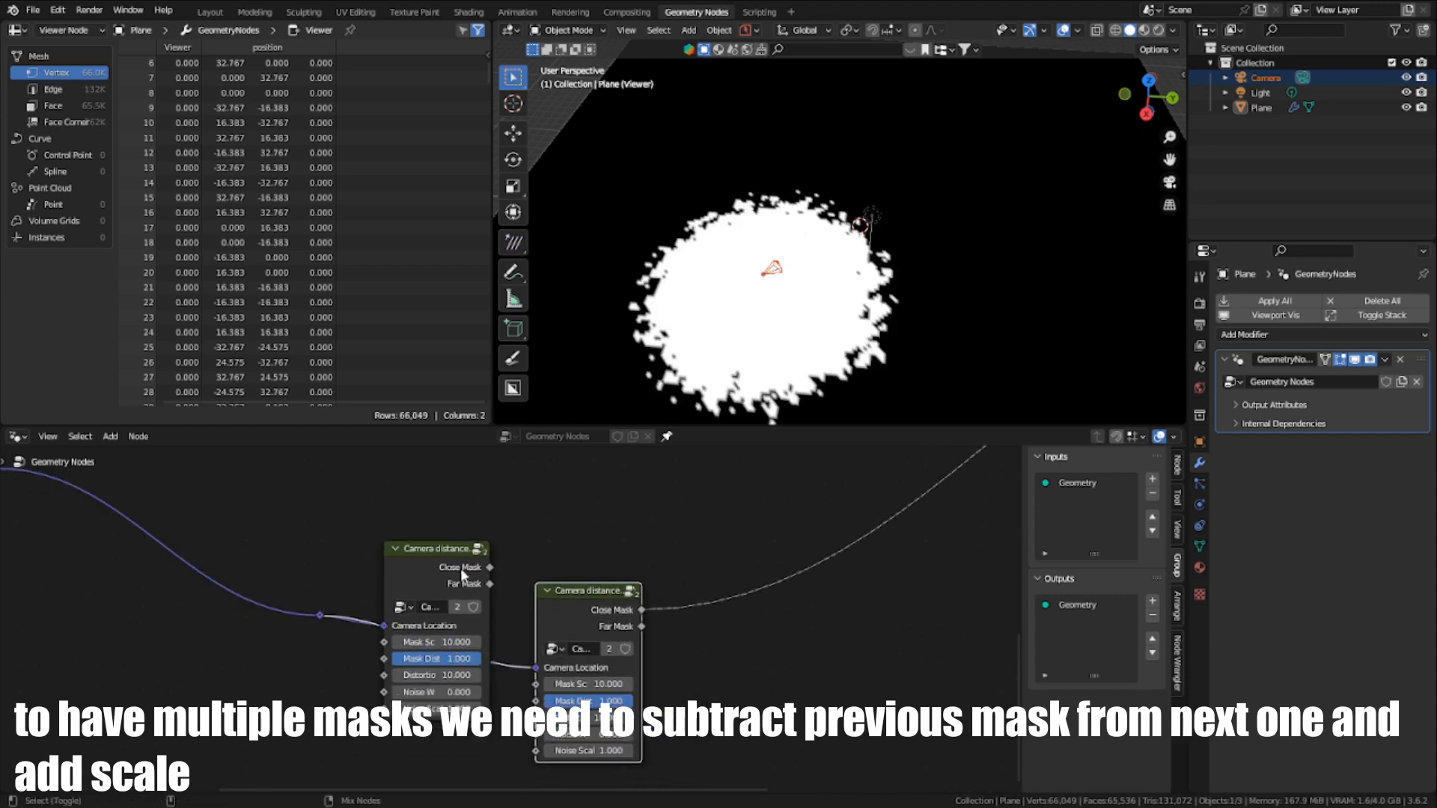
Step: Preview the original node's Close Mask and move the copied mask node further from the original
ctrl+shift+click(460, 569)
click(547, 590)
click(550, 591)
drag(585, 608, 665, 589)
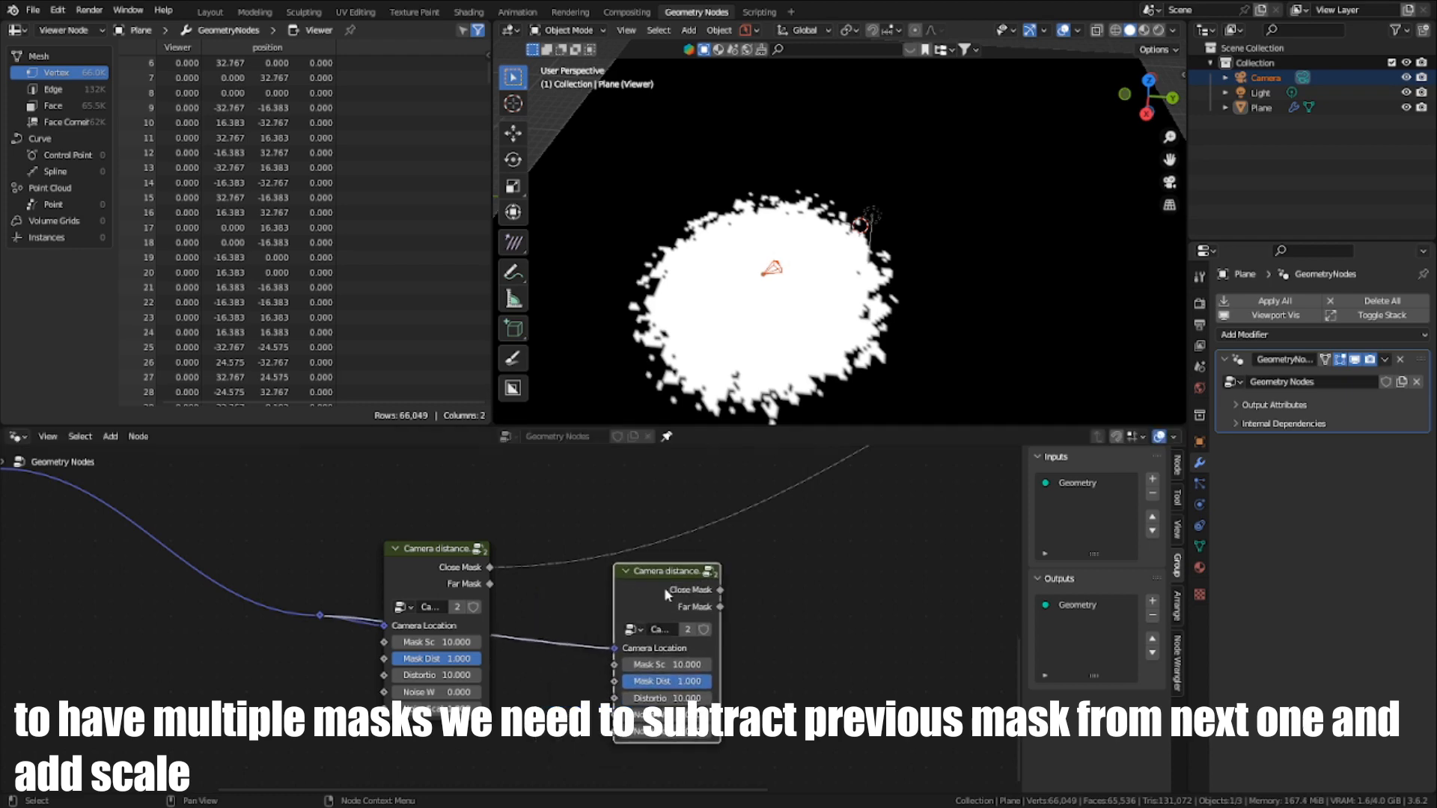
Step: Add a Value node set to 10 and connect it to the first mask node's Mask Scale
middle_drag(410, 707, 610, 536)
scroll(560, 558, up, 3)
key(shift+a)
click(561, 473)
text(value)
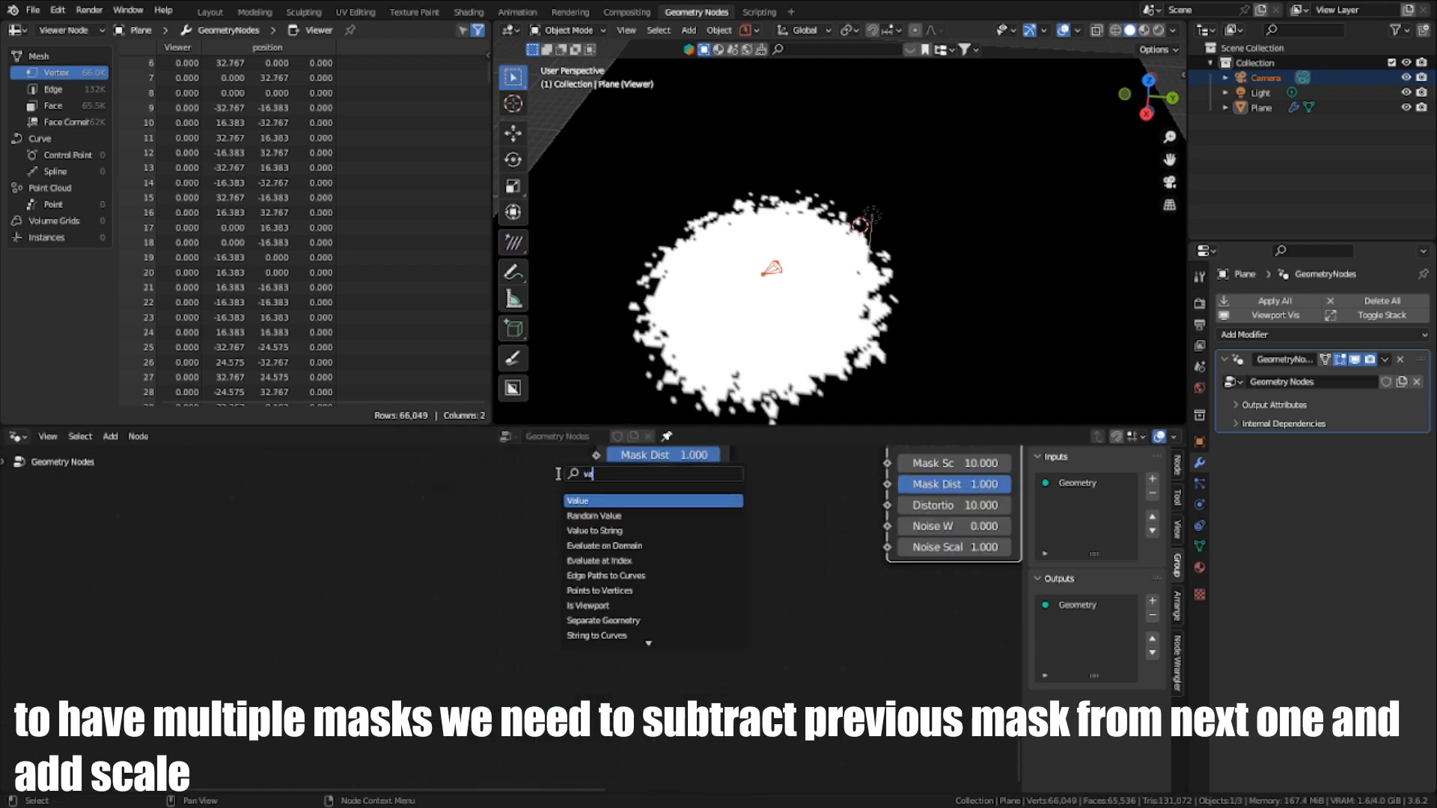
click(597, 502)
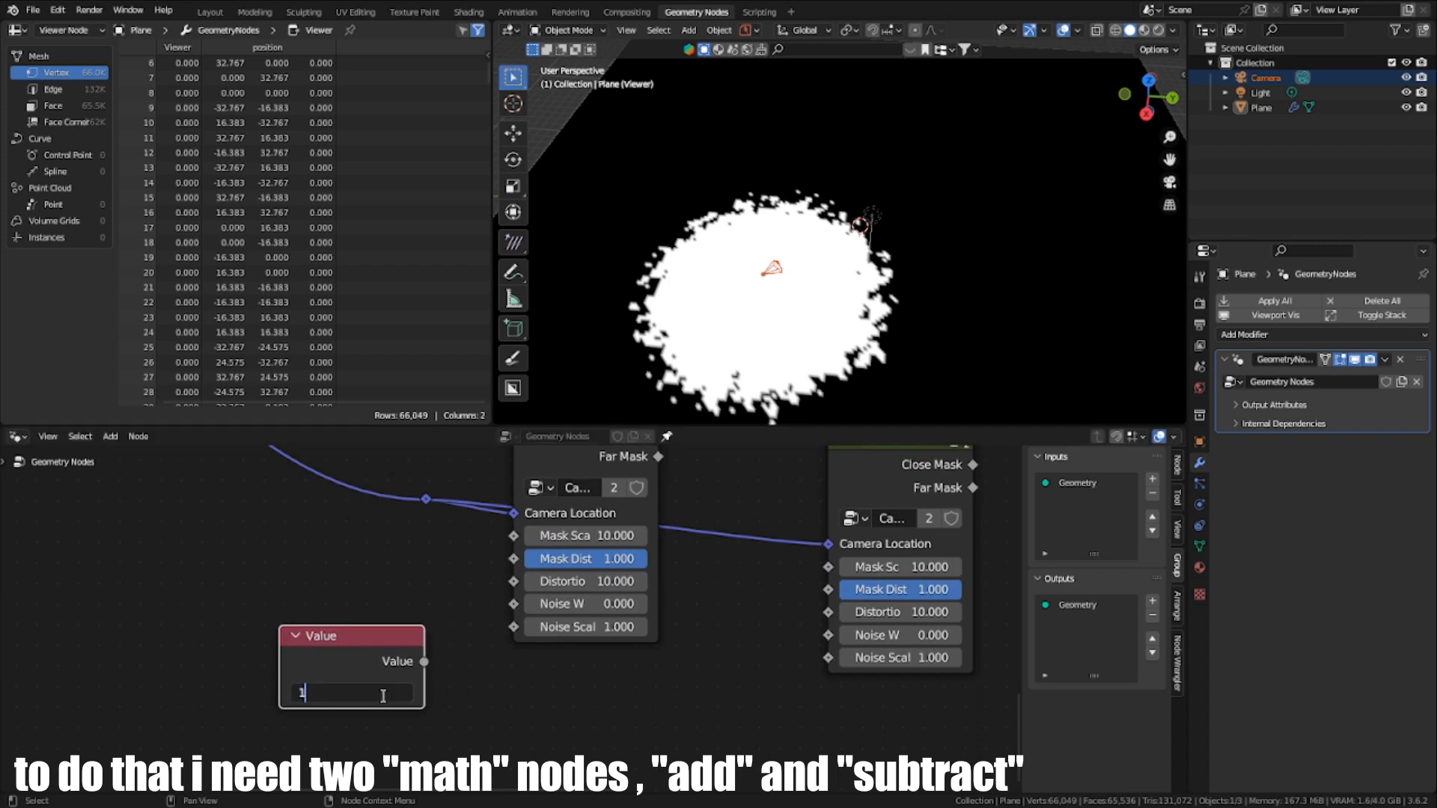
click(351, 692)
text(10)
key(Return)
drag(424, 660, 513, 537)
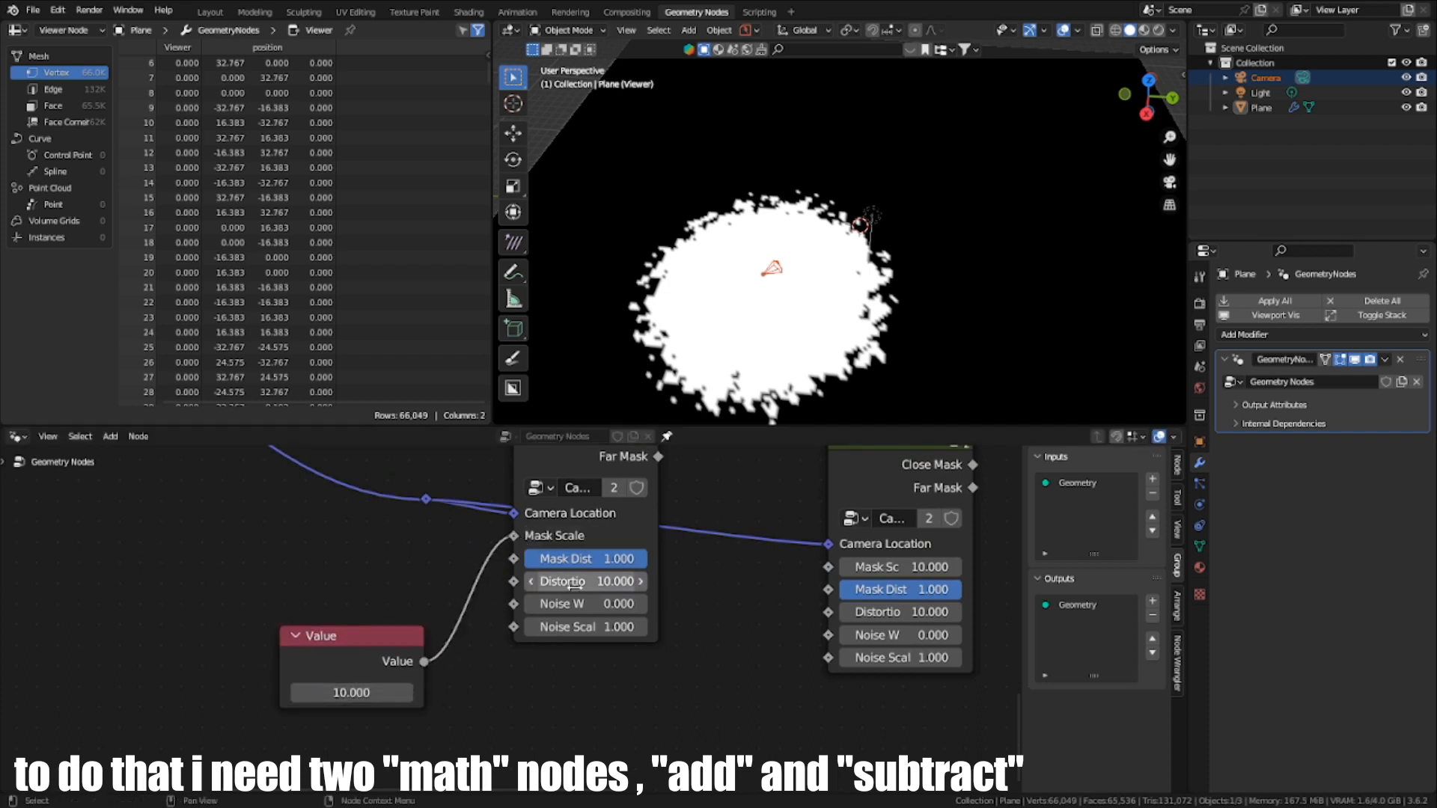
Step: Add a math Add node fed by the Value node and place it below the first mask node
middle_drag(571, 581, 506, 605)
scroll(506, 606, down, 3)
drag(315, 650, 575, 731)
key(shift+a)
right_click(169, 671)
text(add)
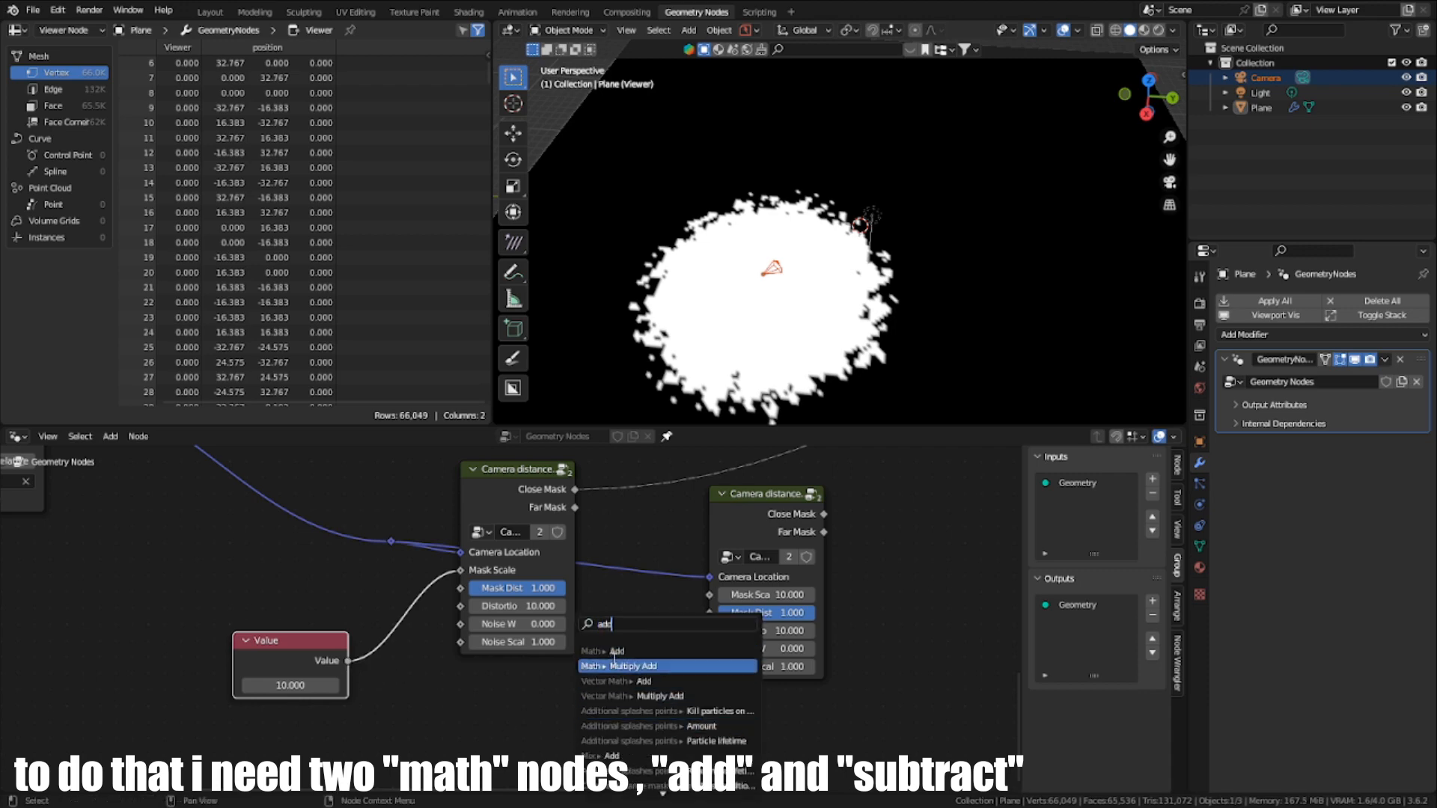
key(Return)
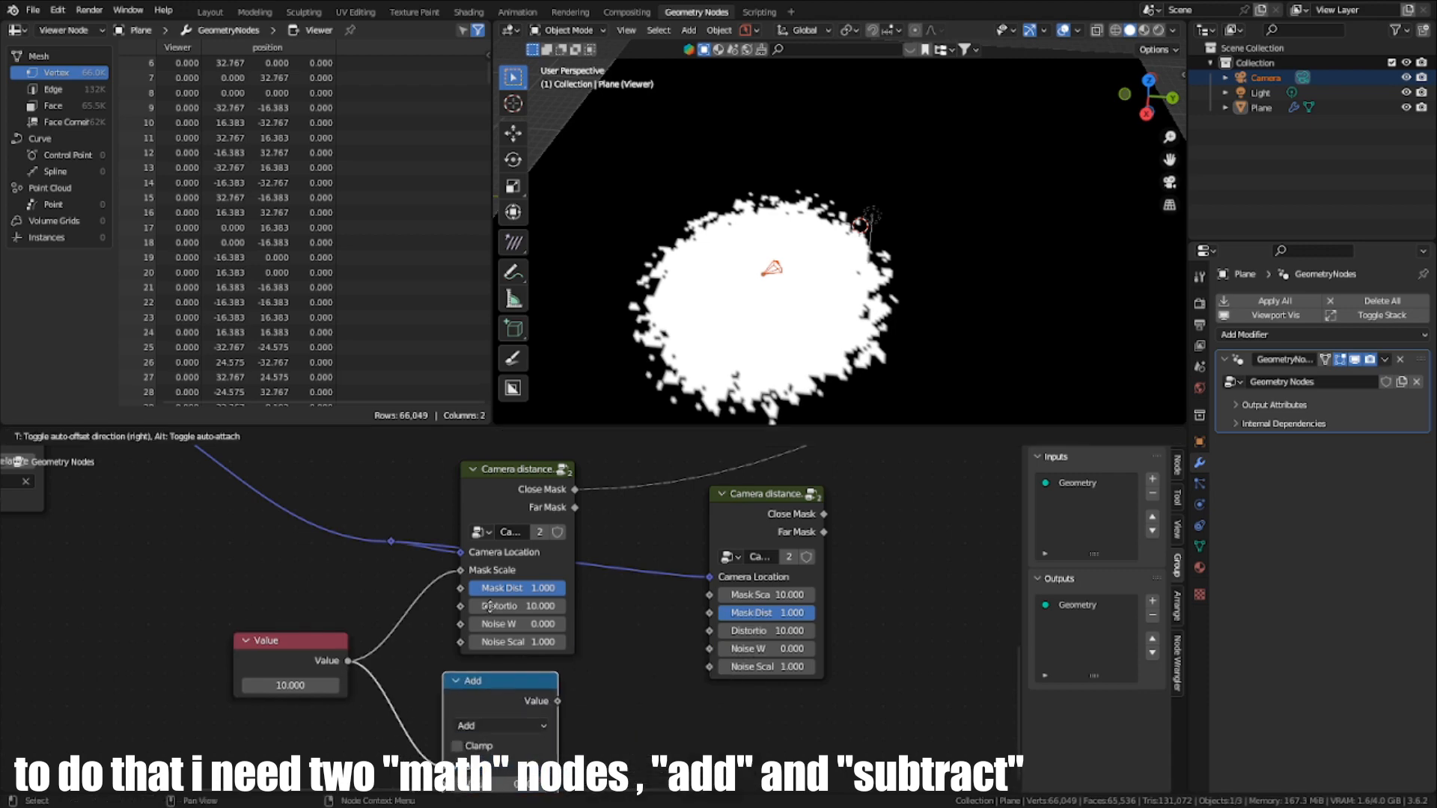
click(502, 674)
Step: Connect the Add node's output to the second mask node's Mask Scale
middle_drag(502, 675, 551, 599)
scroll(551, 599, up, 3)
scroll(745, 655, down, 1)
middle_drag(745, 655, 648, 687)
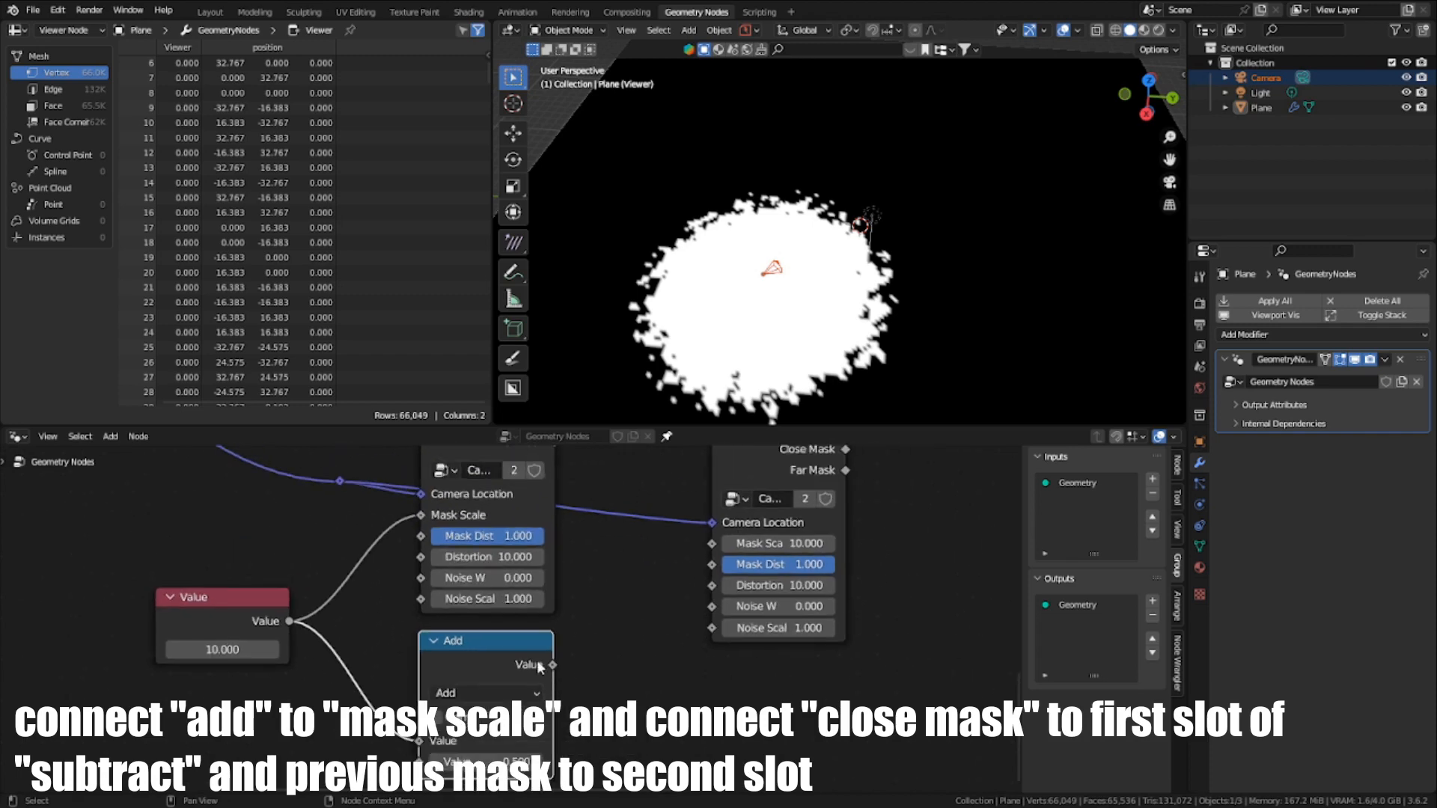
drag(551, 664, 708, 548)
Step: Move the Add node below the second mask node and set its second value to 10
scroll(629, 649, down, 2)
middle_drag(627, 653, 767, 588)
drag(636, 590, 881, 605)
middle_drag(879, 660, 676, 782)
scroll(676, 783, up, 1)
drag(680, 709, 673, 713)
Step: Duplicate the Add node, place the copy beside the second mask node and change its operation to Subtract
key(shift+d)
click(890, 504)
middle_drag(891, 509, 828, 558)
click(816, 574)
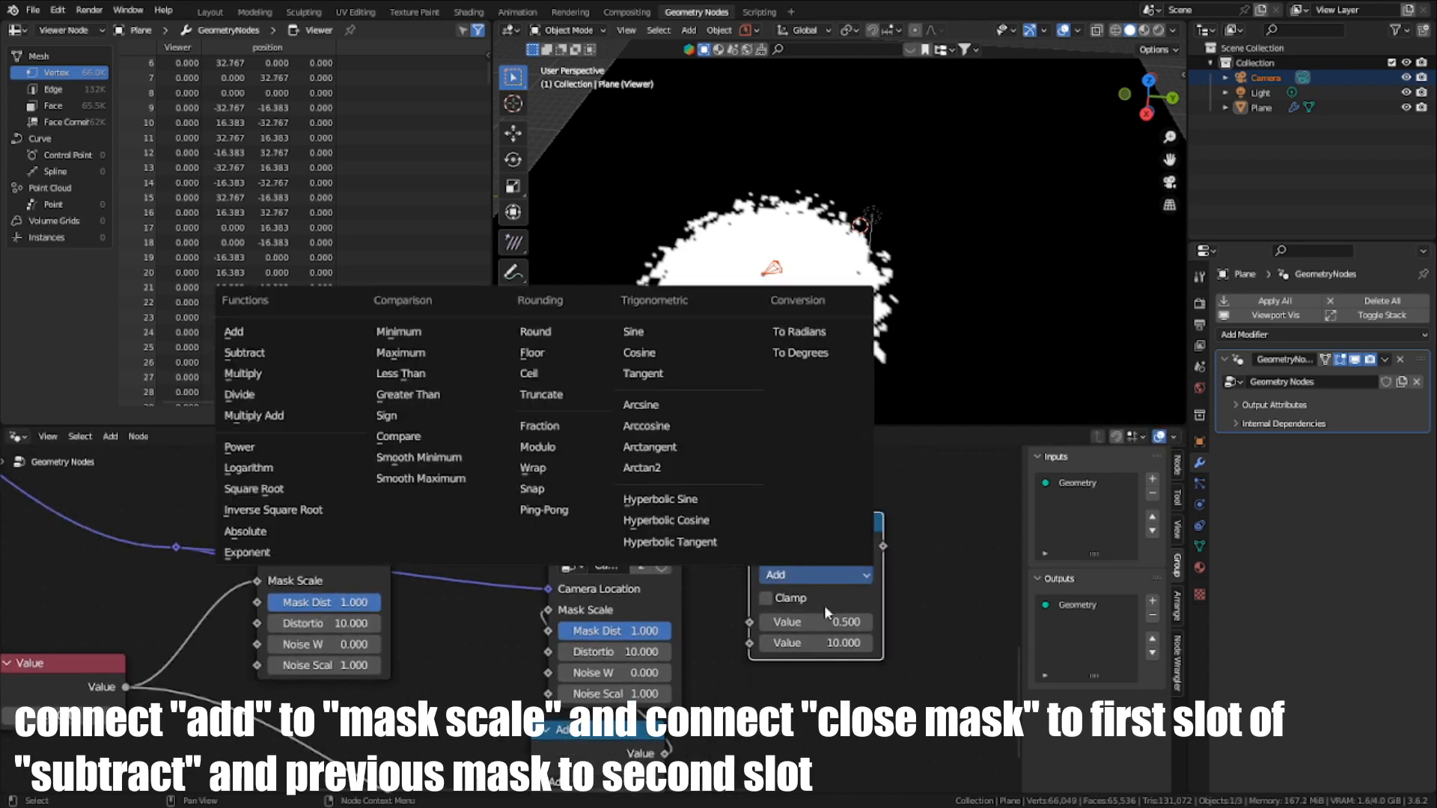
click(816, 574)
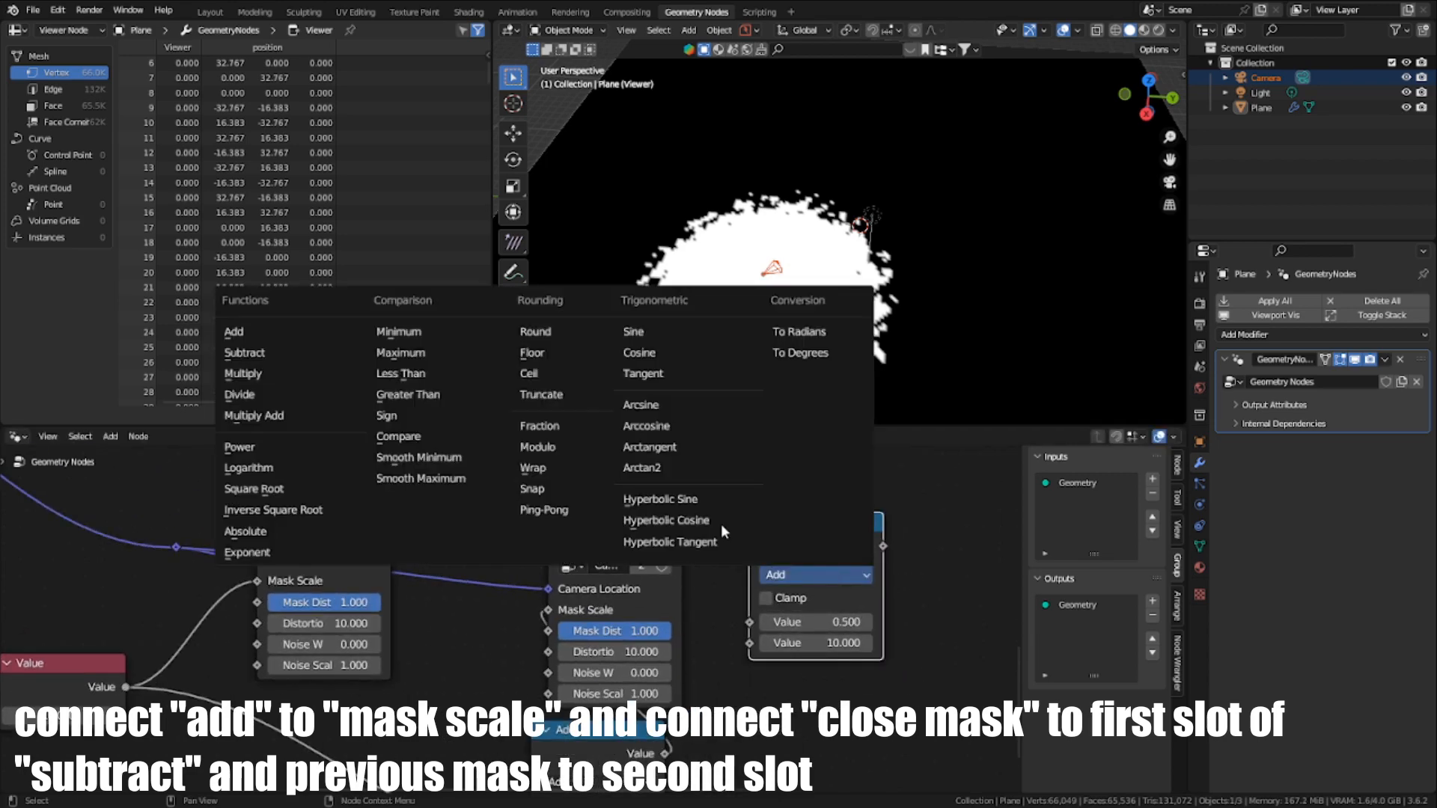
click(335, 354)
middle_drag(485, 545, 447, 583)
scroll(447, 583, up, 1)
drag(746, 577, 701, 554)
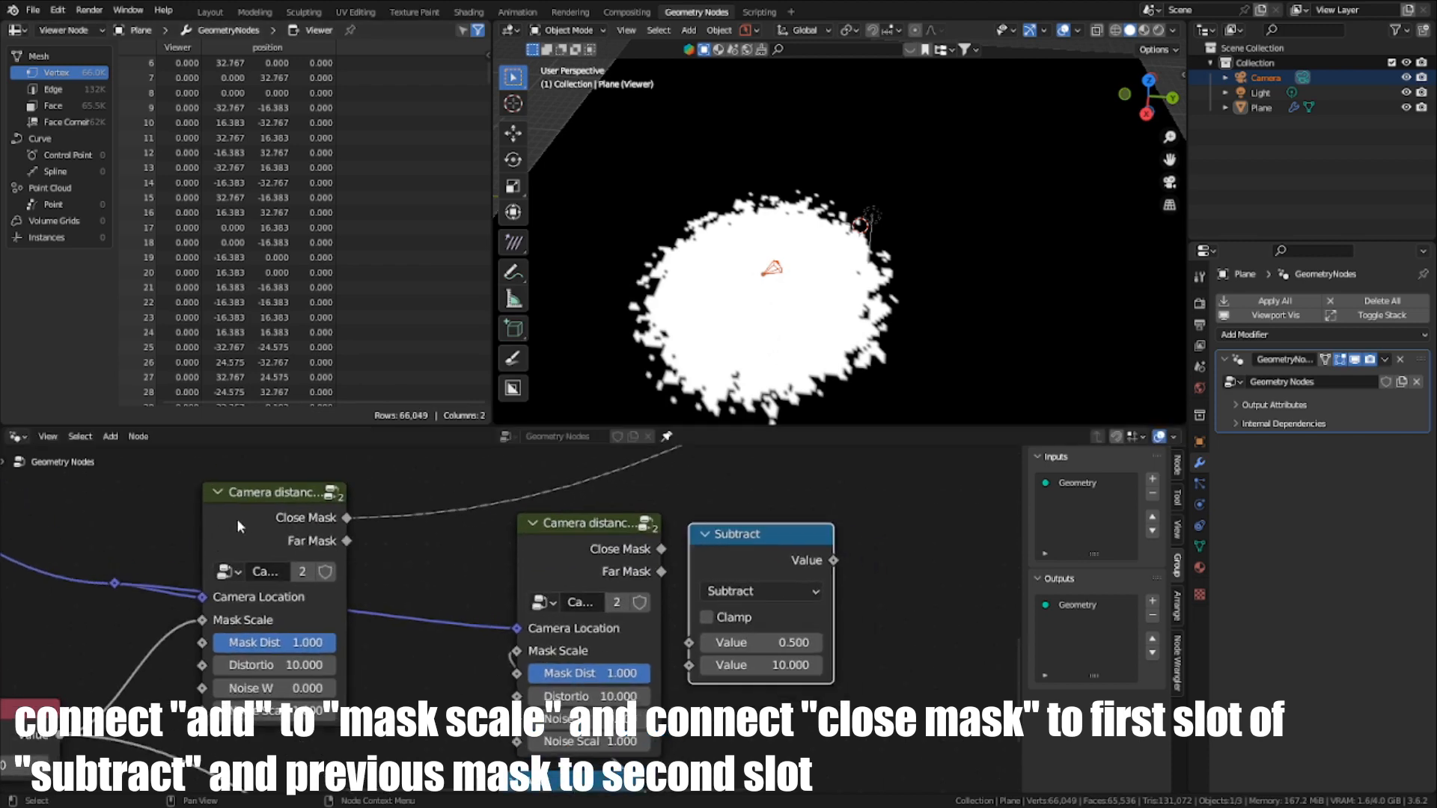
Step: Subtract the first node's Close Mask from the second node's Close Mask and preview the result on the plane
drag(348, 520, 669, 640)
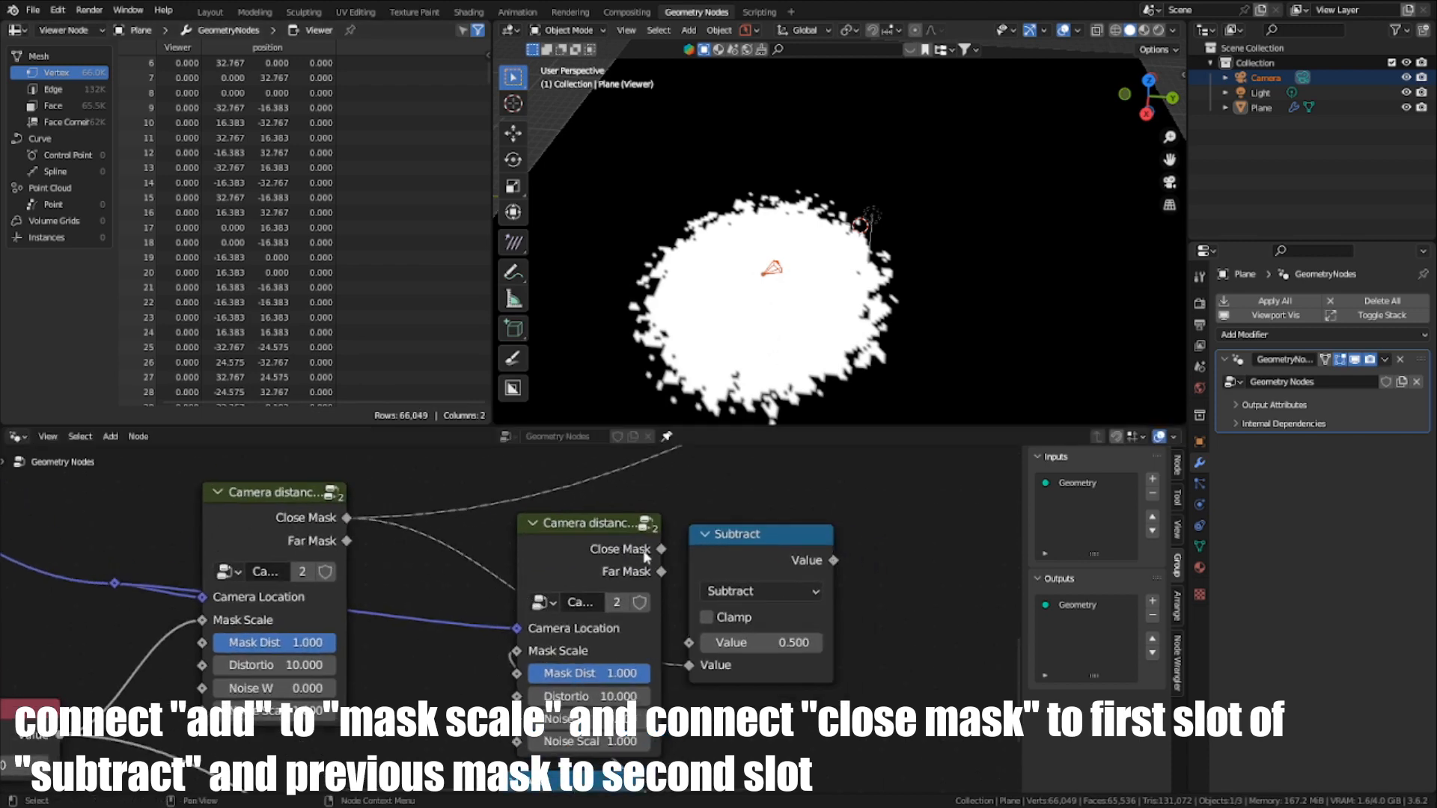
drag(661, 549, 690, 644)
ctrl+shift+click(767, 548)
middle_drag(768, 548, 752, 577)
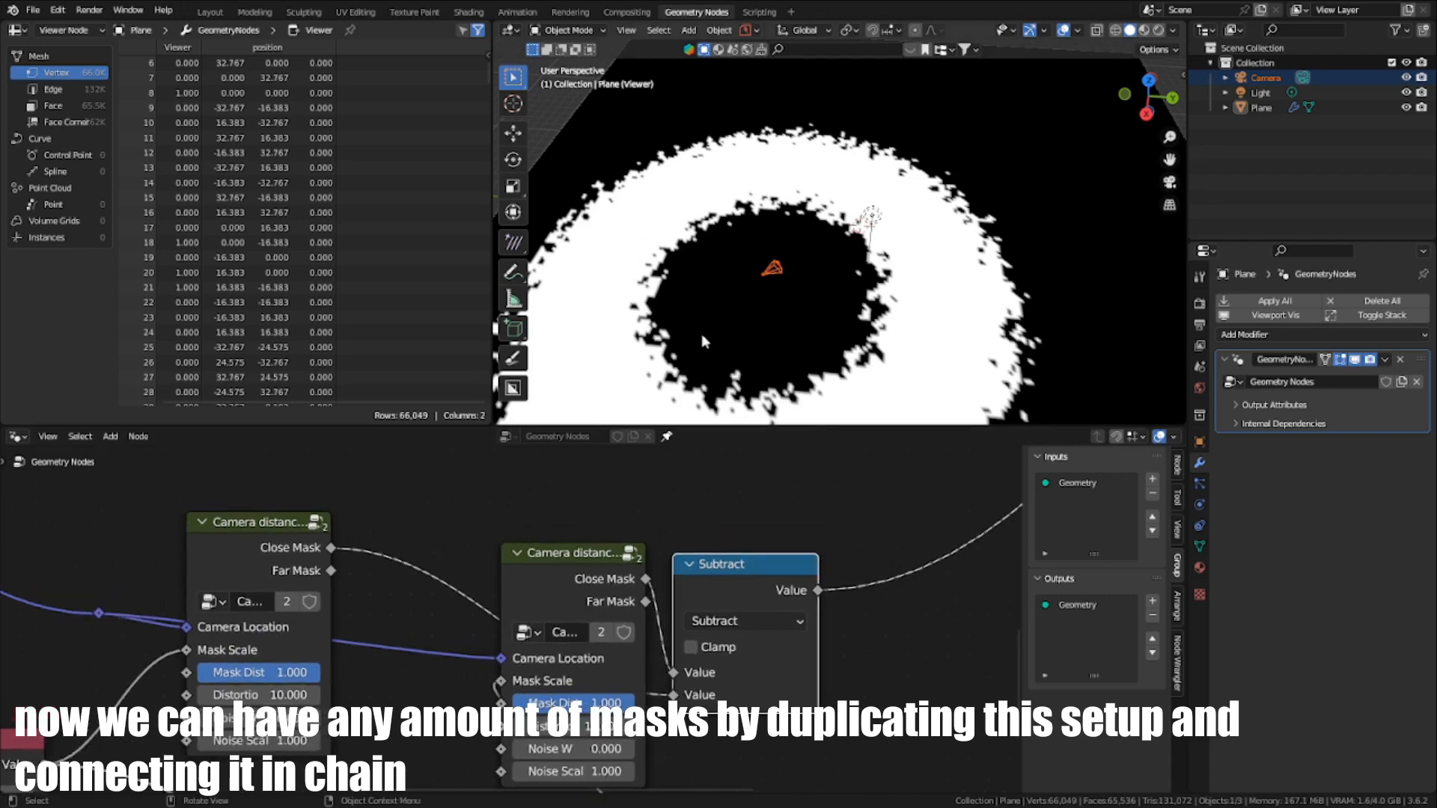
middle_drag(702, 334, 925, 278)
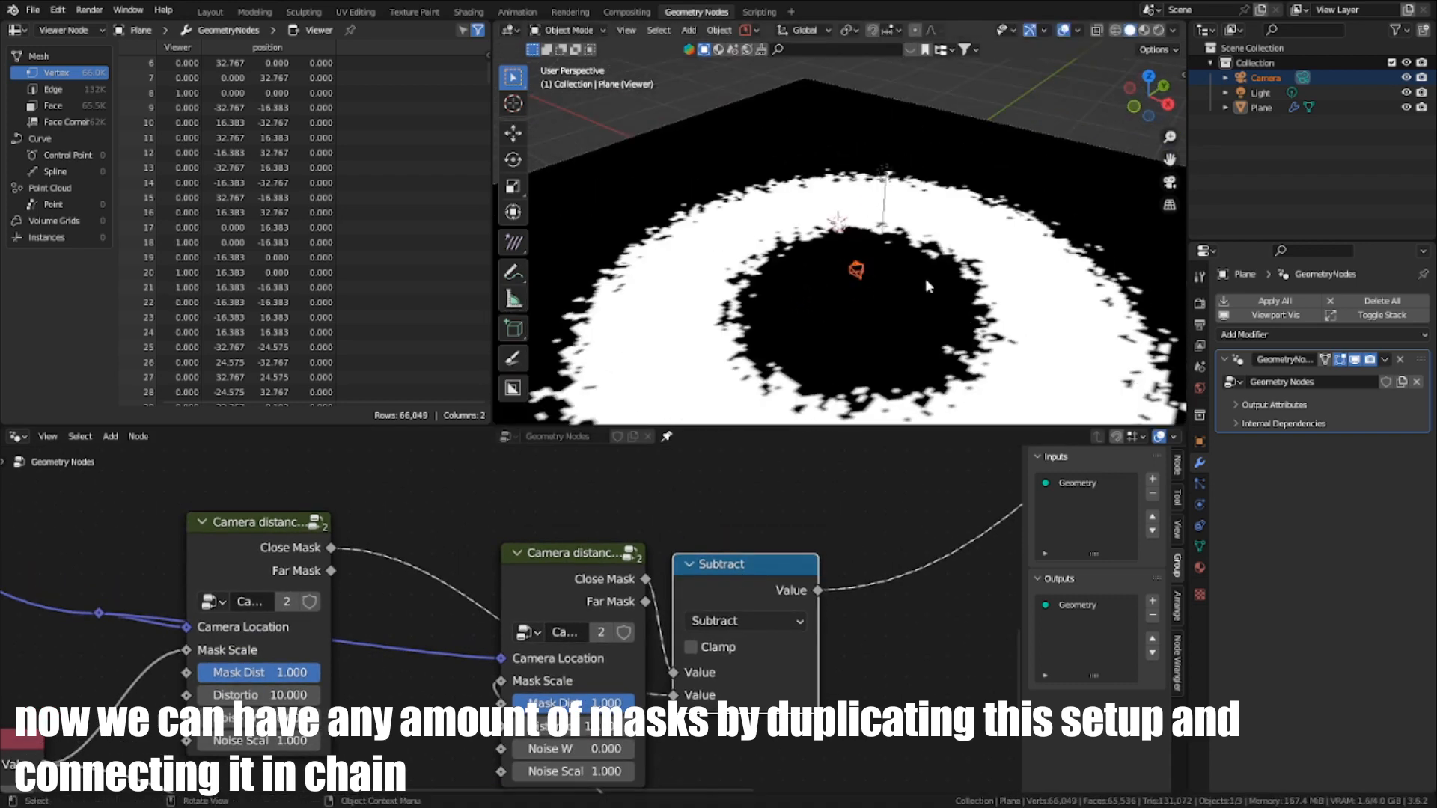
Step: Enclose the second mask node and its Add and Subtract nodes in a shared frame
scroll(687, 581, down, 3)
drag(470, 558, 704, 785)
key(ctrl+j)
Step: Duplicate the framed mask, Add and Subtract setup twice and place the copies in a row beside the original
key(shift+d)
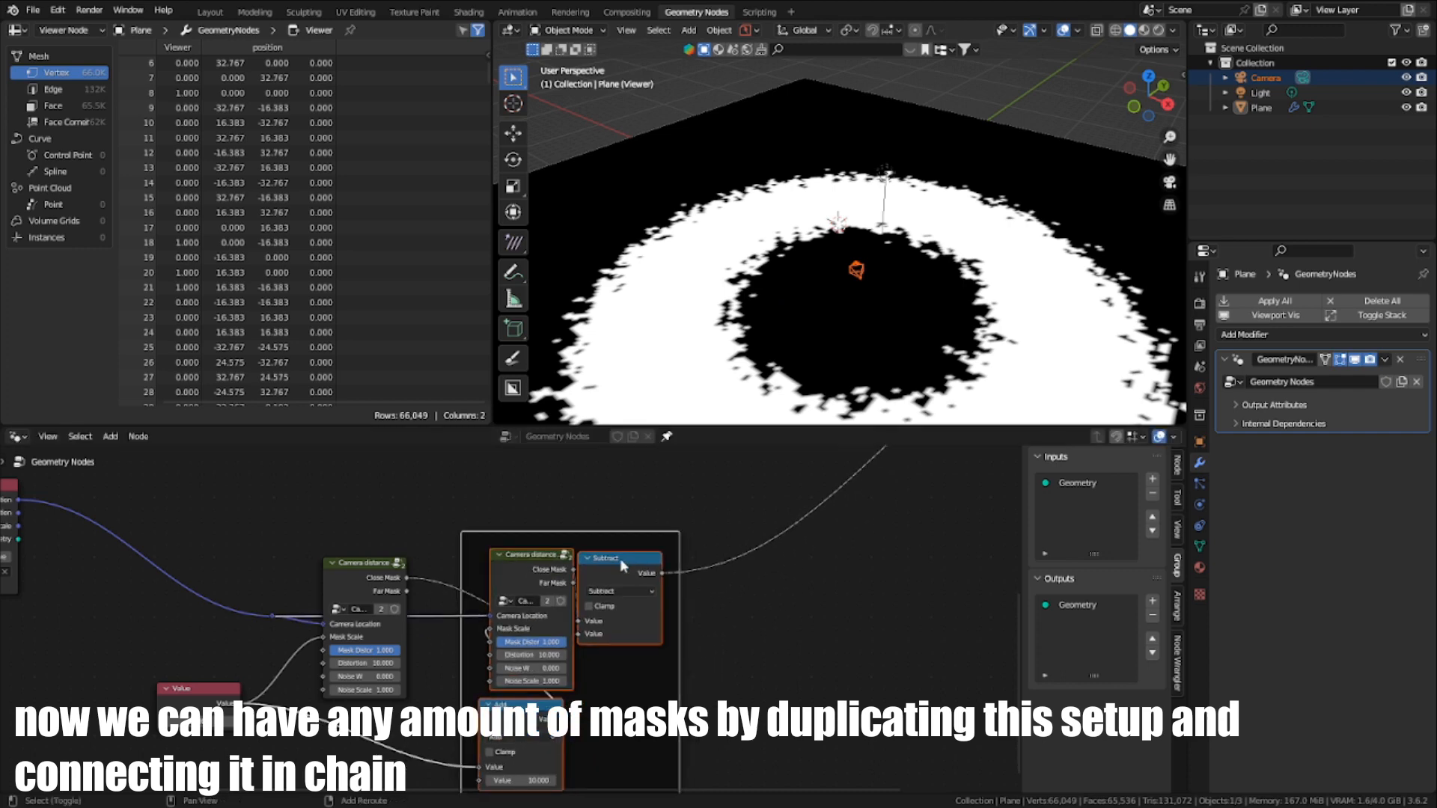
click(873, 573)
middle_drag(868, 573, 695, 591)
key(shift+d)
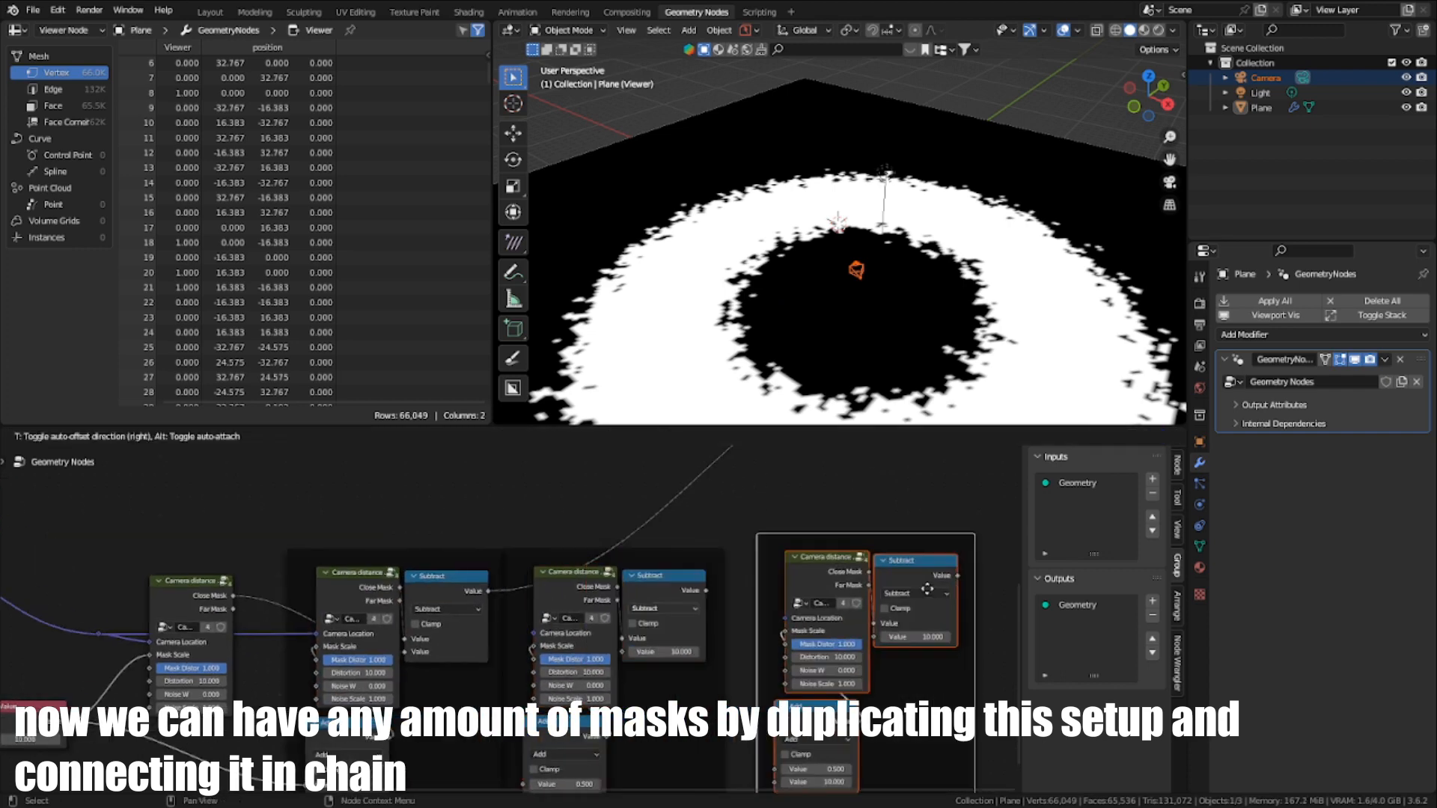
click(925, 591)
scroll(577, 639, up, 2)
middle_drag(577, 640, 608, 578)
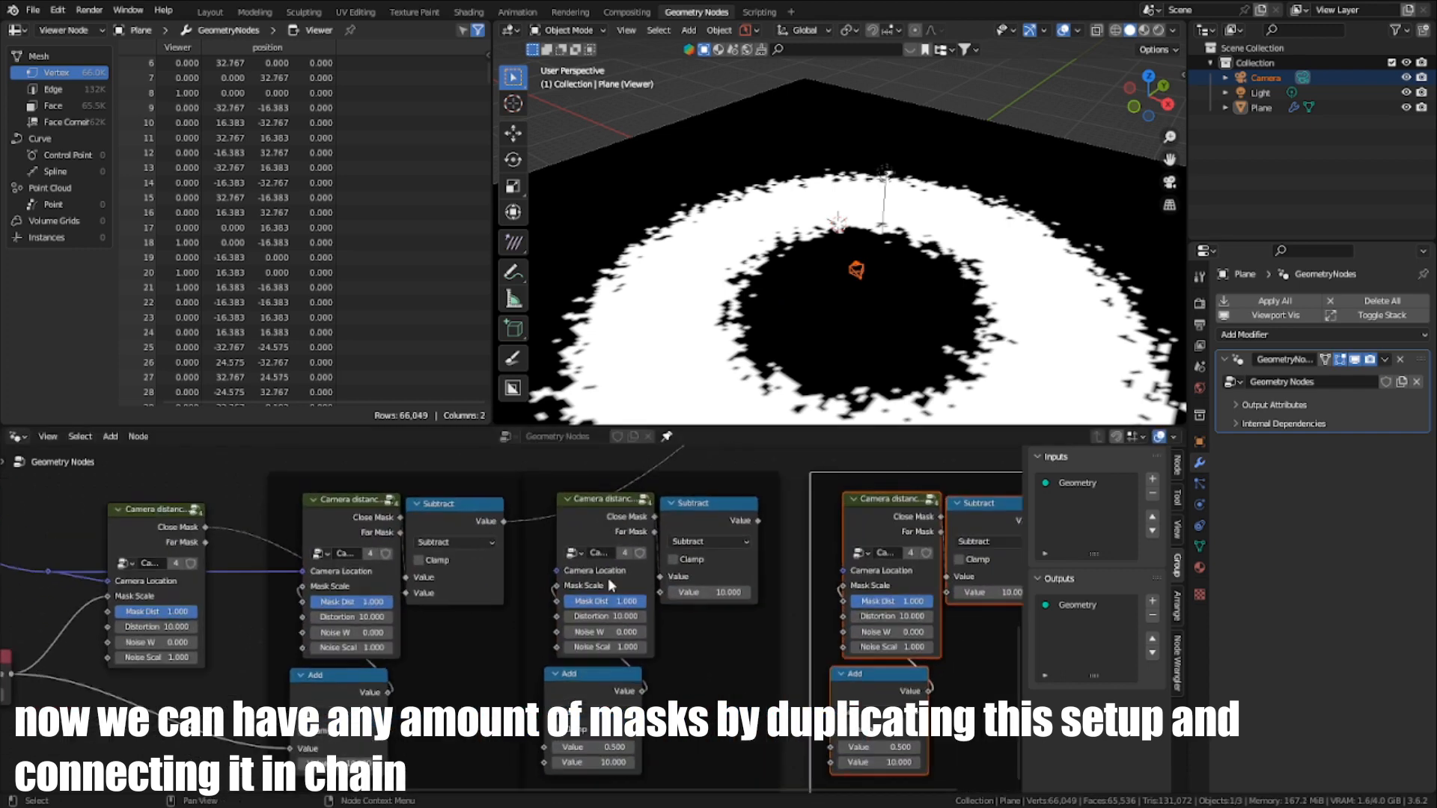
Step: Connect the Close Mask of each framed mask node to the second value of the following frame's Subtract node
click(498, 526)
scroll(447, 557, up, 4)
mouse_move(447, 556)
middle_down()
mouse_move(425, 534)
mouse_move(457, 541)
middle_up()
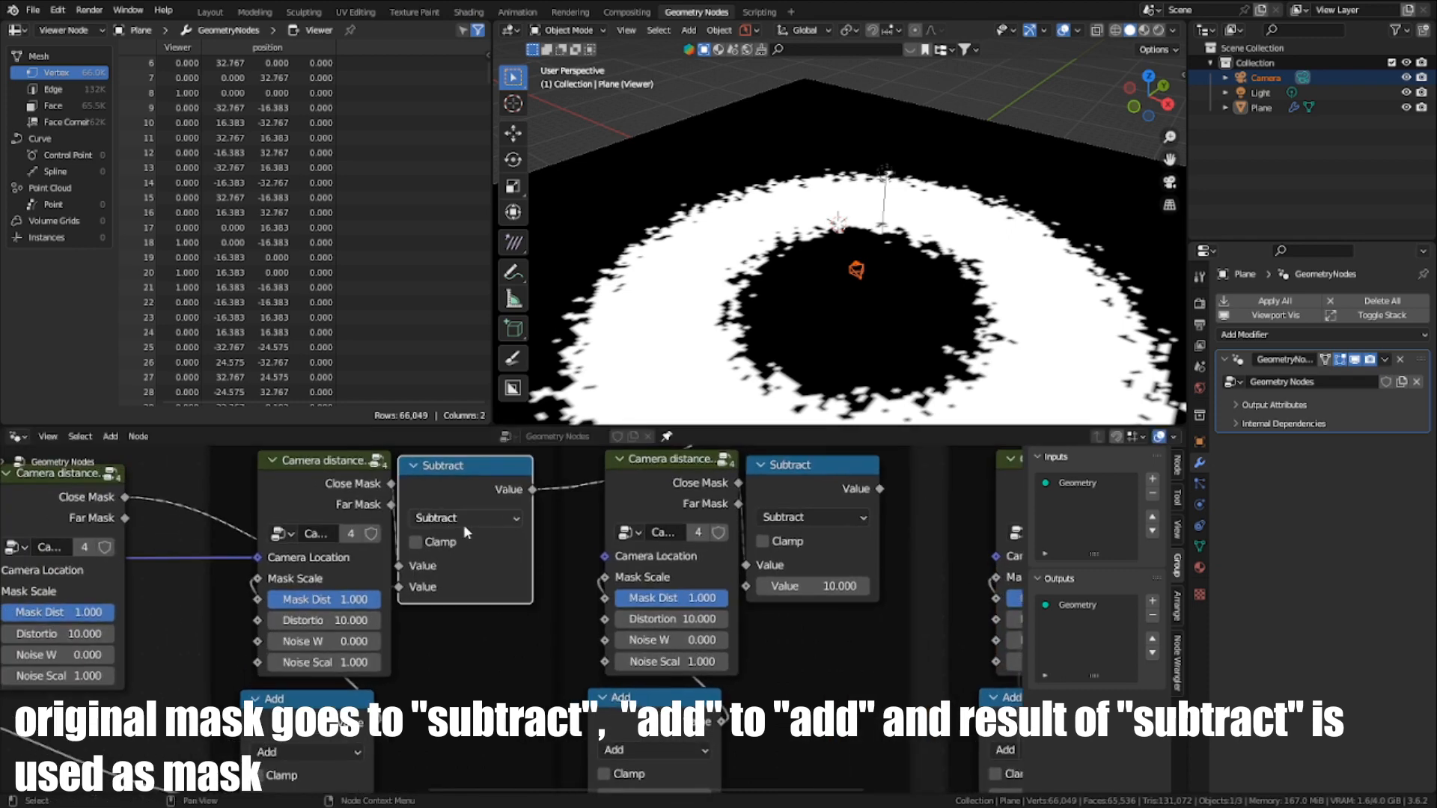
drag(390, 486, 748, 586)
middle_drag(888, 591, 369, 642)
scroll(369, 641, down, 1)
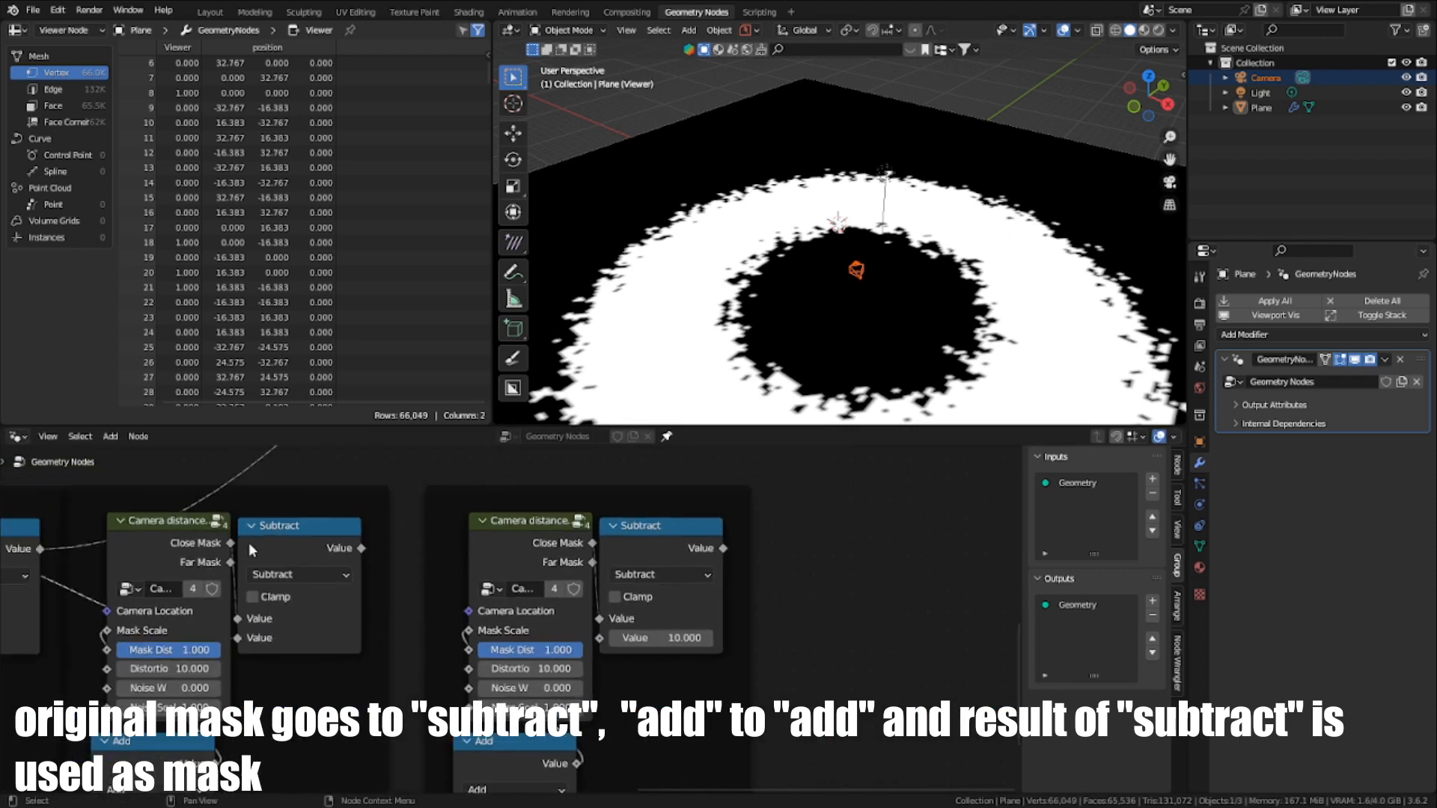
drag(228, 544, 600, 637)
Step: Chain the Add nodes by connecting each one's output to the first value of the following frame's Add node
scroll(423, 635, down, 2)
middle_drag(340, 679, 457, 627)
scroll(458, 627, down, 2)
scroll(479, 677, up, 2)
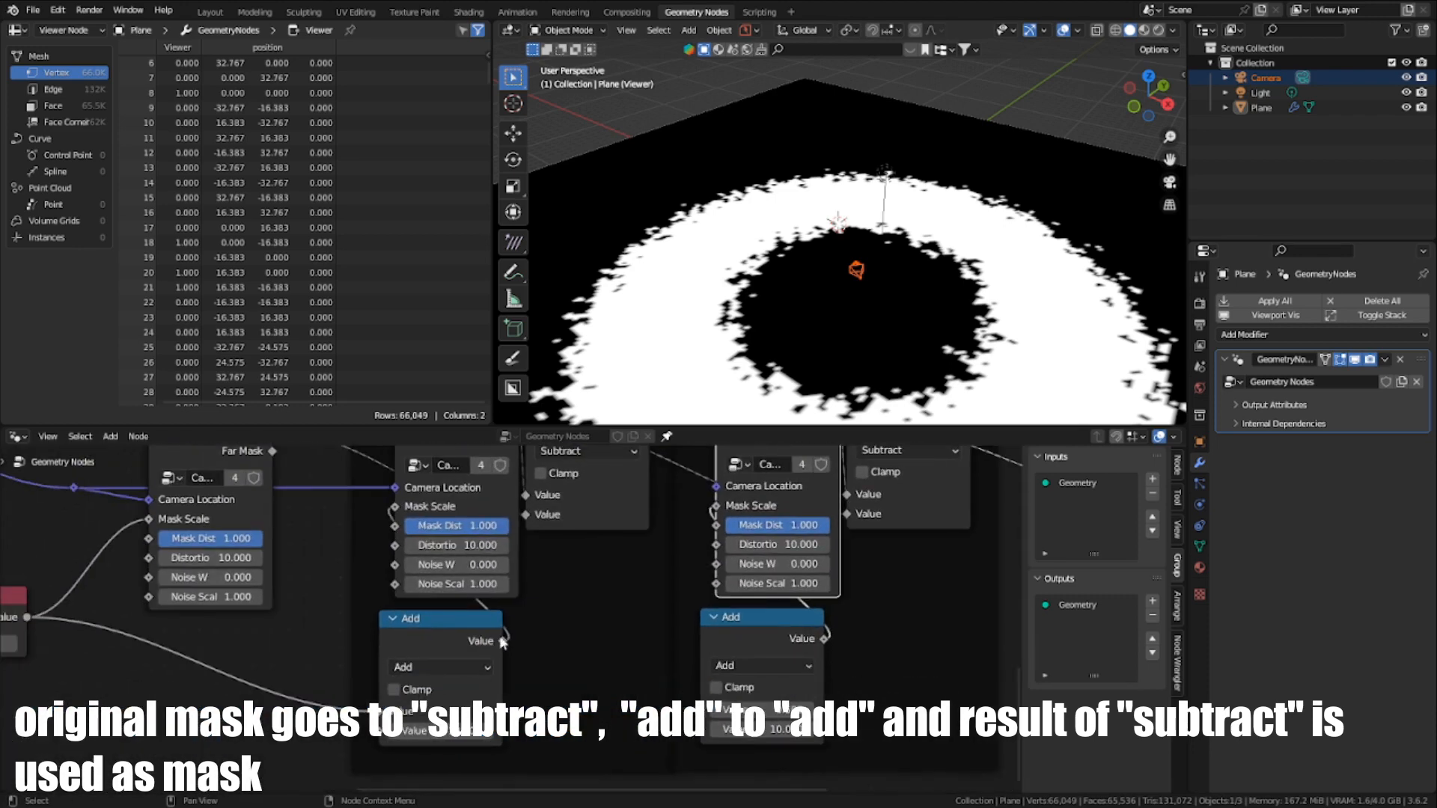
drag(502, 642, 700, 709)
middle_drag(775, 666, 421, 696)
scroll(421, 696, down, 1)
drag(465, 665, 653, 720)
scroll(657, 689, up, 2)
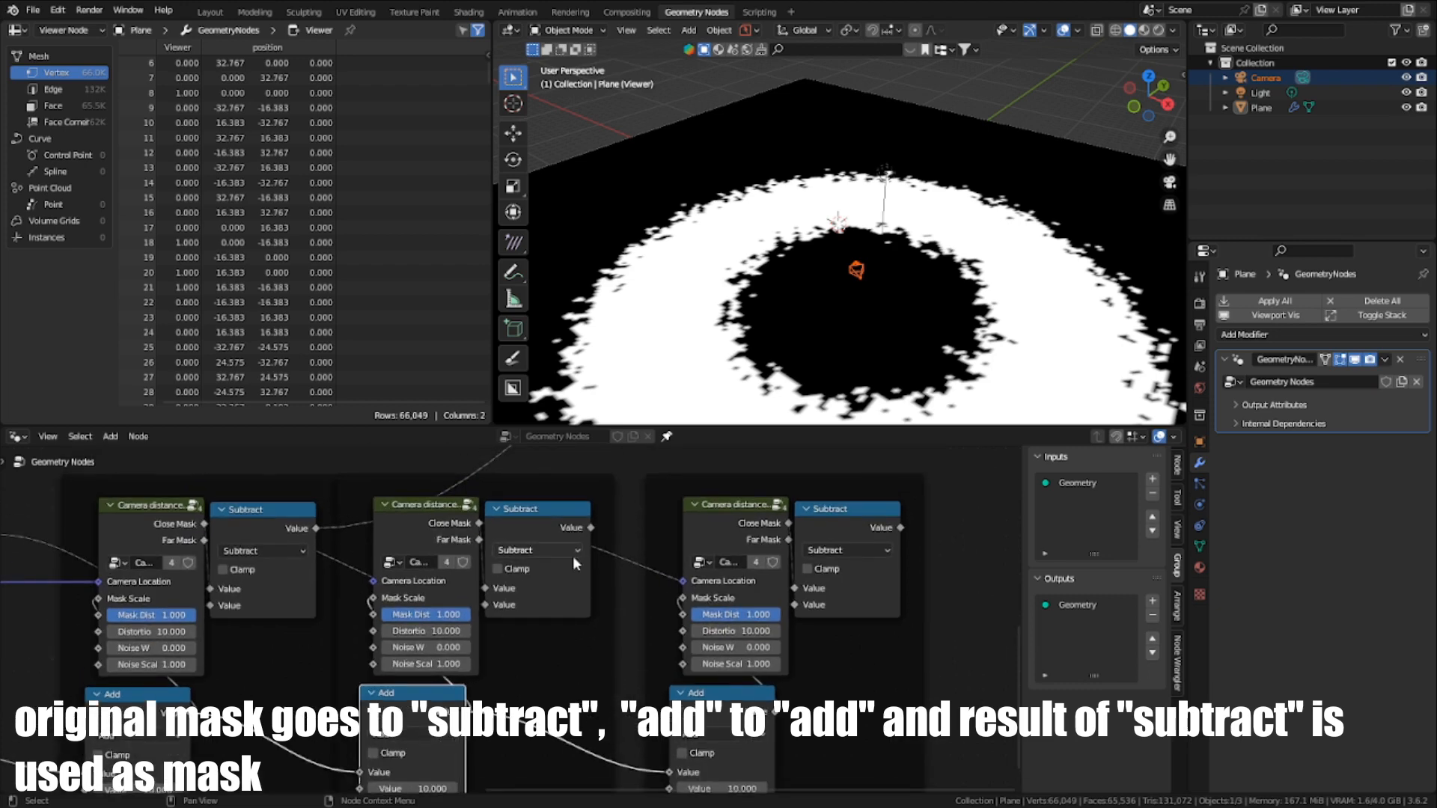
Step: Preview the chained Subtract outputs and the first mask node's Close Mask on the plane one after another
middle_drag(573, 557, 632, 609)
ctrl+shift+click(622, 559)
middle_drag(881, 559, 788, 596)
ctrl+shift+click(827, 599)
scroll(527, 622, down, 4)
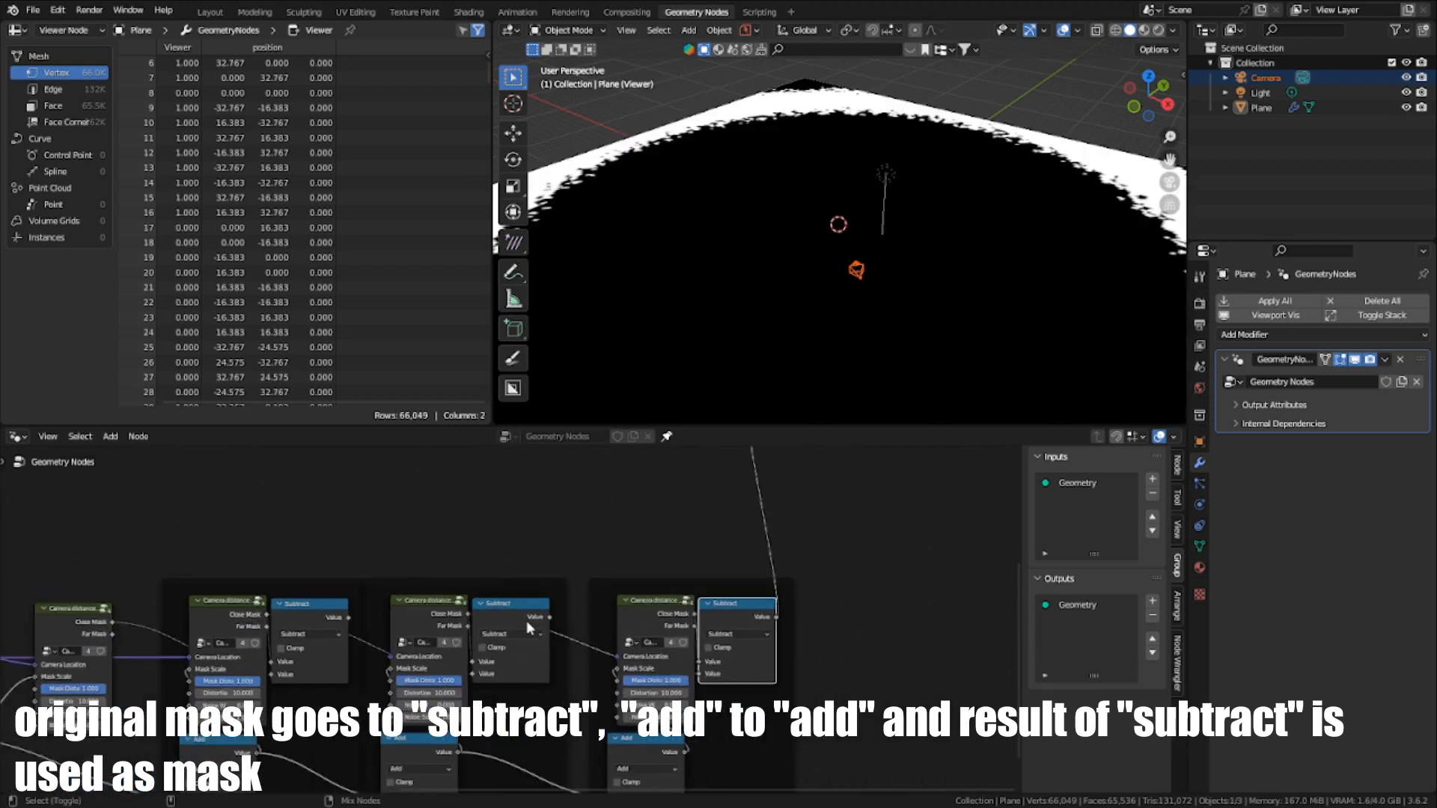
ctrl+shift+click(527, 622)
ctrl+shift+click(437, 605)
ctrl+shift+click(474, 634)
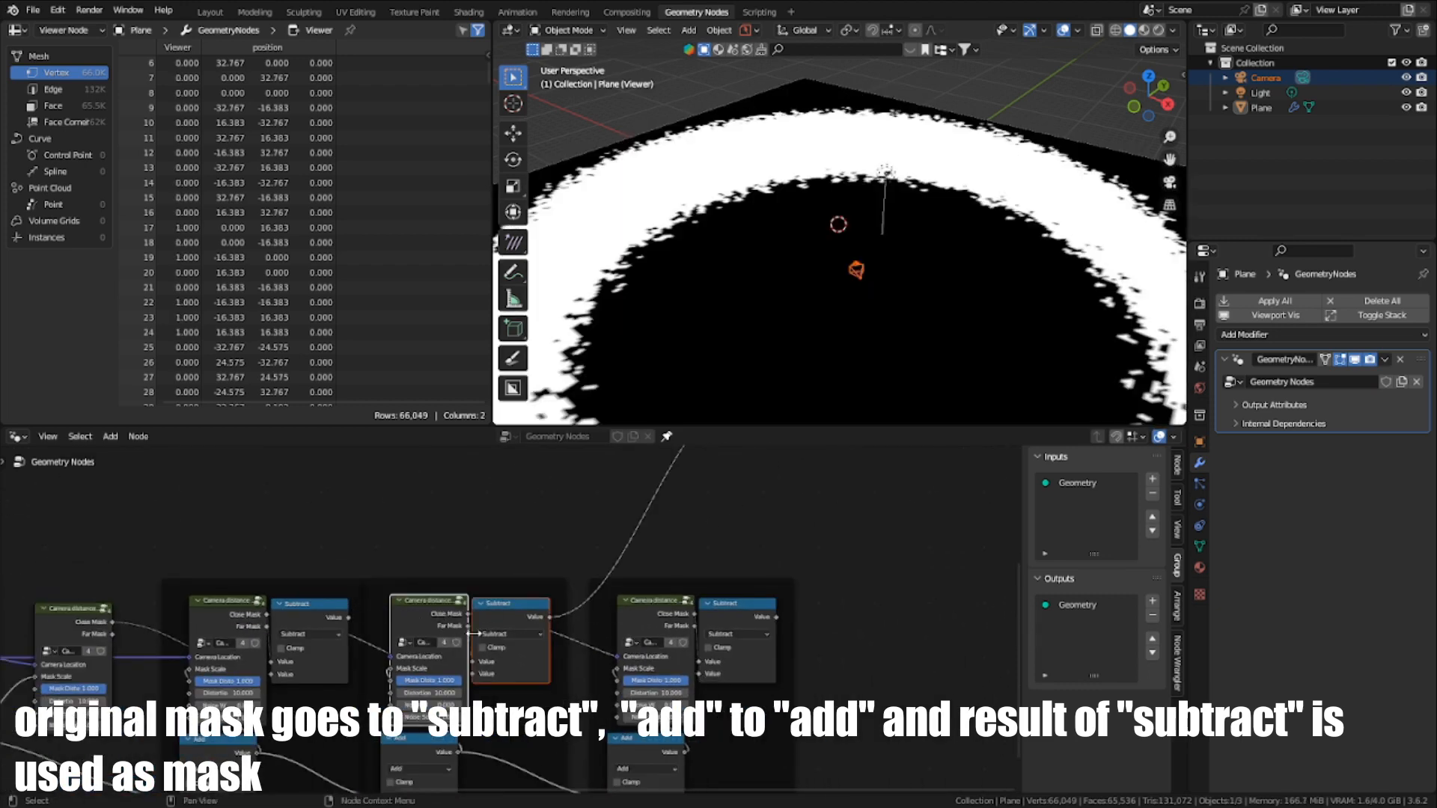
ctrl+shift+click(322, 613)
ctrl+shift+click(762, 608)
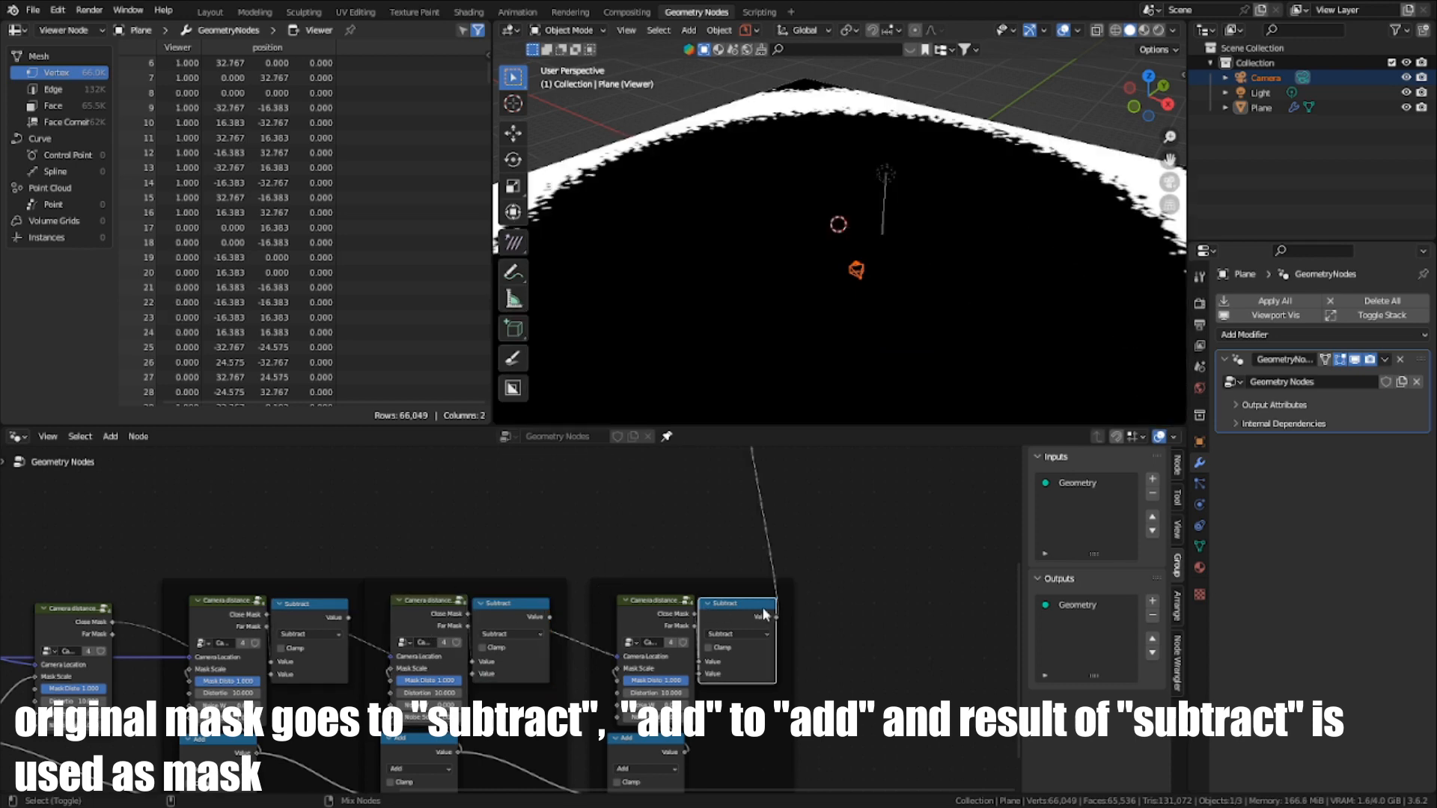
click(119, 613)
key(Tab)
key(Tab)
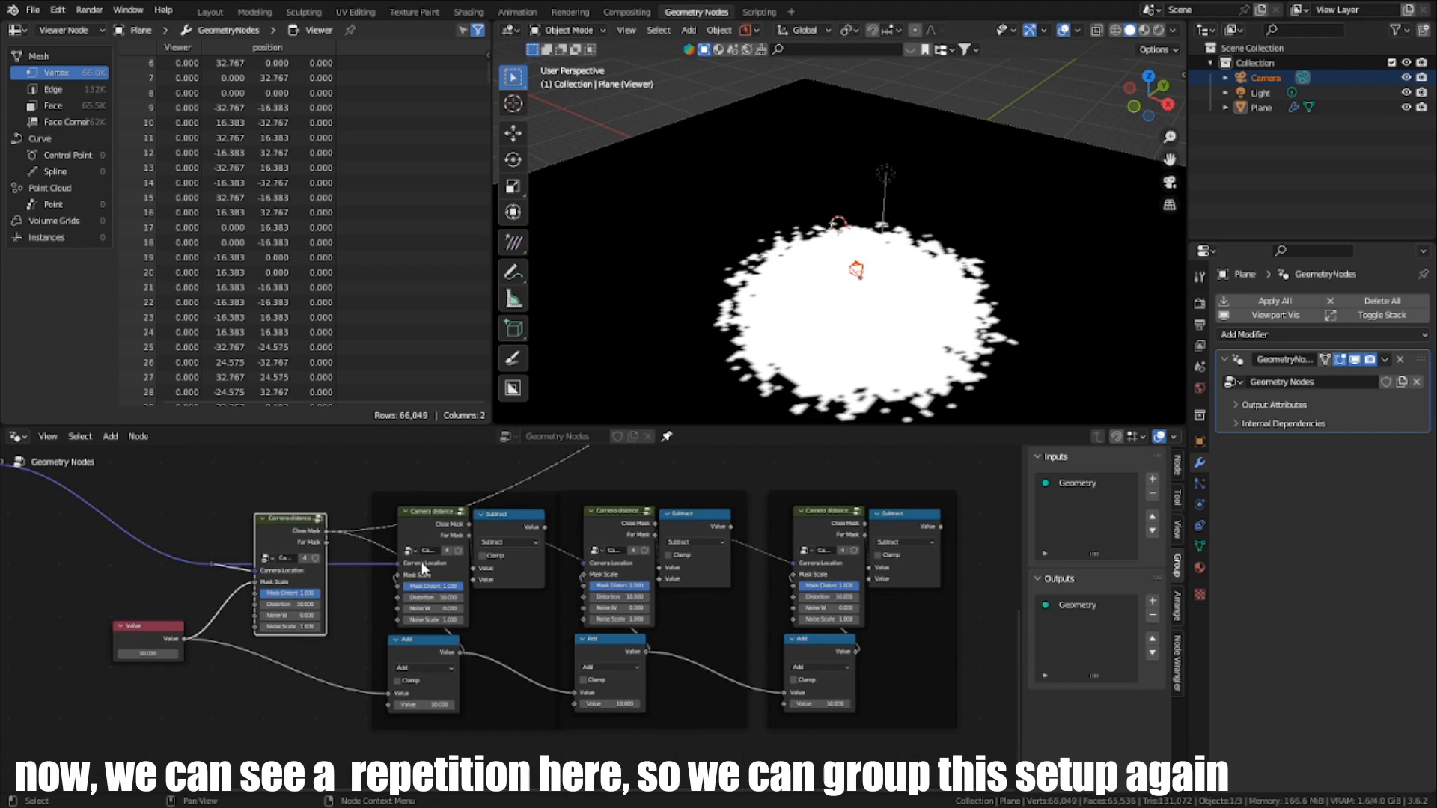
middle_drag(752, 660, 528, 666)
drag(808, 720, 556, 501)
key(g)
click(564, 522)
middle_drag(455, 620, 571, 626)
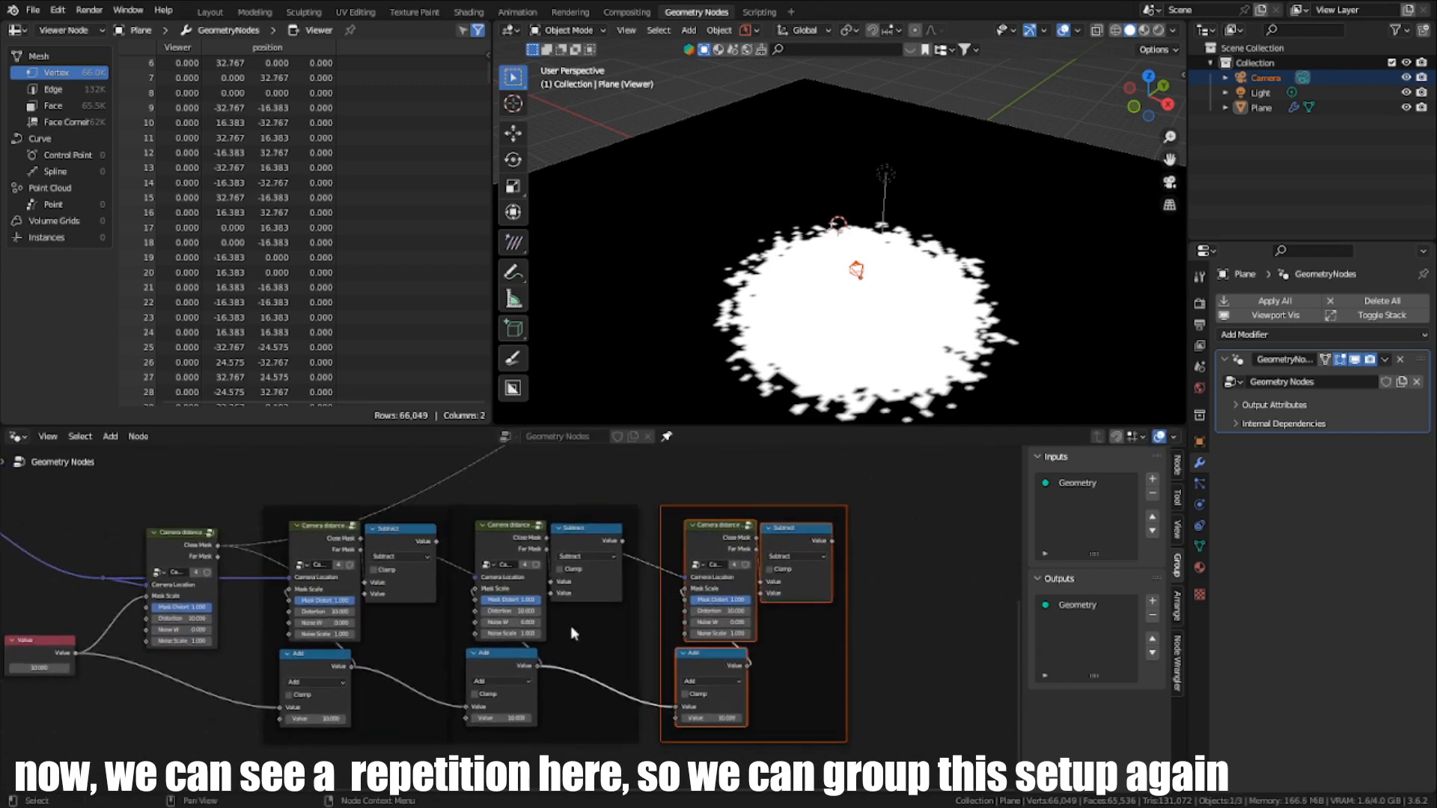
drag(590, 747, 499, 490)
scroll(527, 580, up, 1)
key(g)
scroll(627, 576, up, 1)
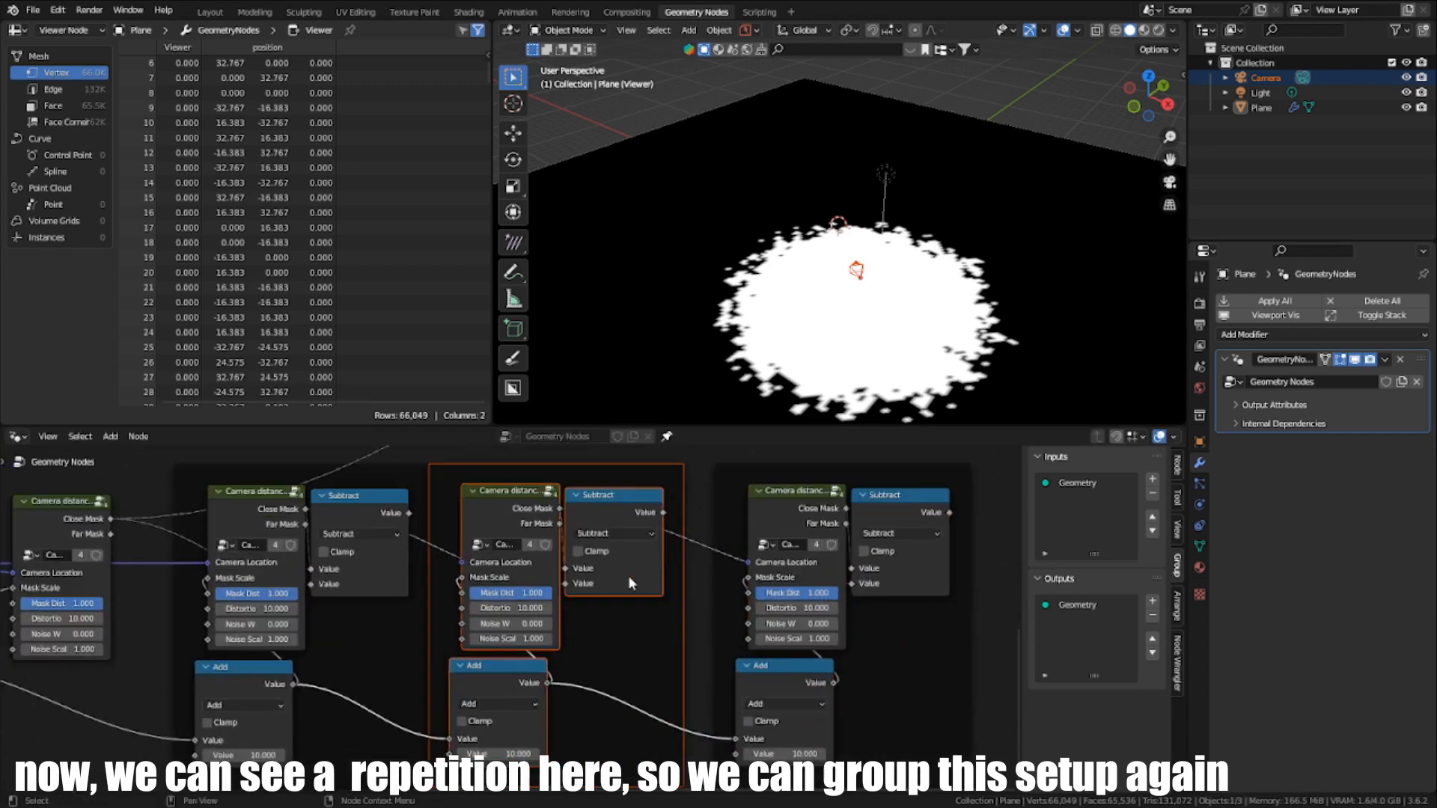
click(483, 637)
scroll(486, 644, down, 1)
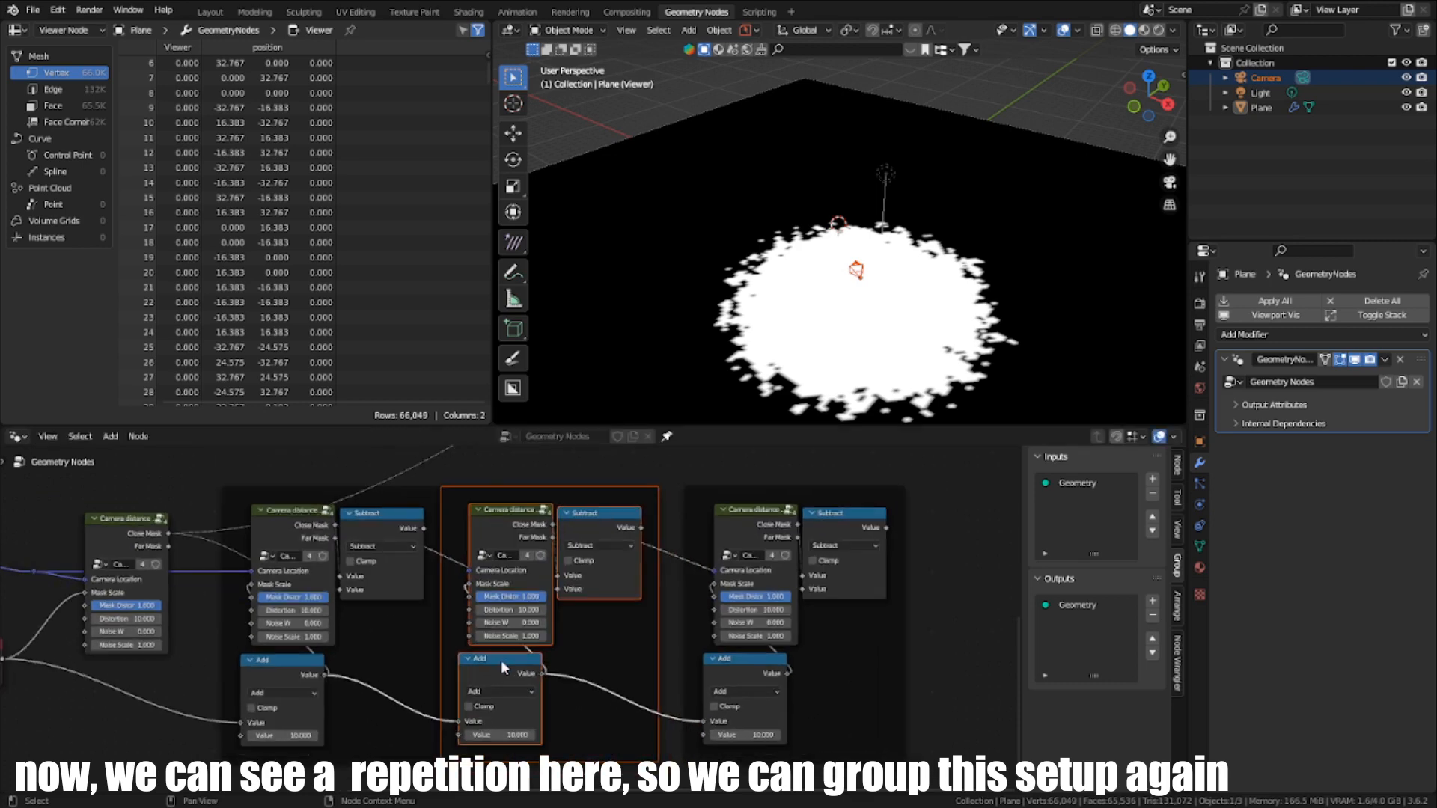
Step: Delete the two duplicated frames with their nodes, keeping only the original framed setup
scroll(499, 660, down, 2)
drag(898, 757, 299, 518)
middle_drag(400, 567, 453, 574)
click(772, 674)
drag(888, 736, 553, 550)
key(x)
Step: Combine the framed mask, Add and Subtract nodes into a new node group and open it for editing
scroll(553, 550, up, 4)
middle_drag(425, 602, 613, 603)
scroll(613, 603, up, 5)
scroll(773, 699, down, 5)
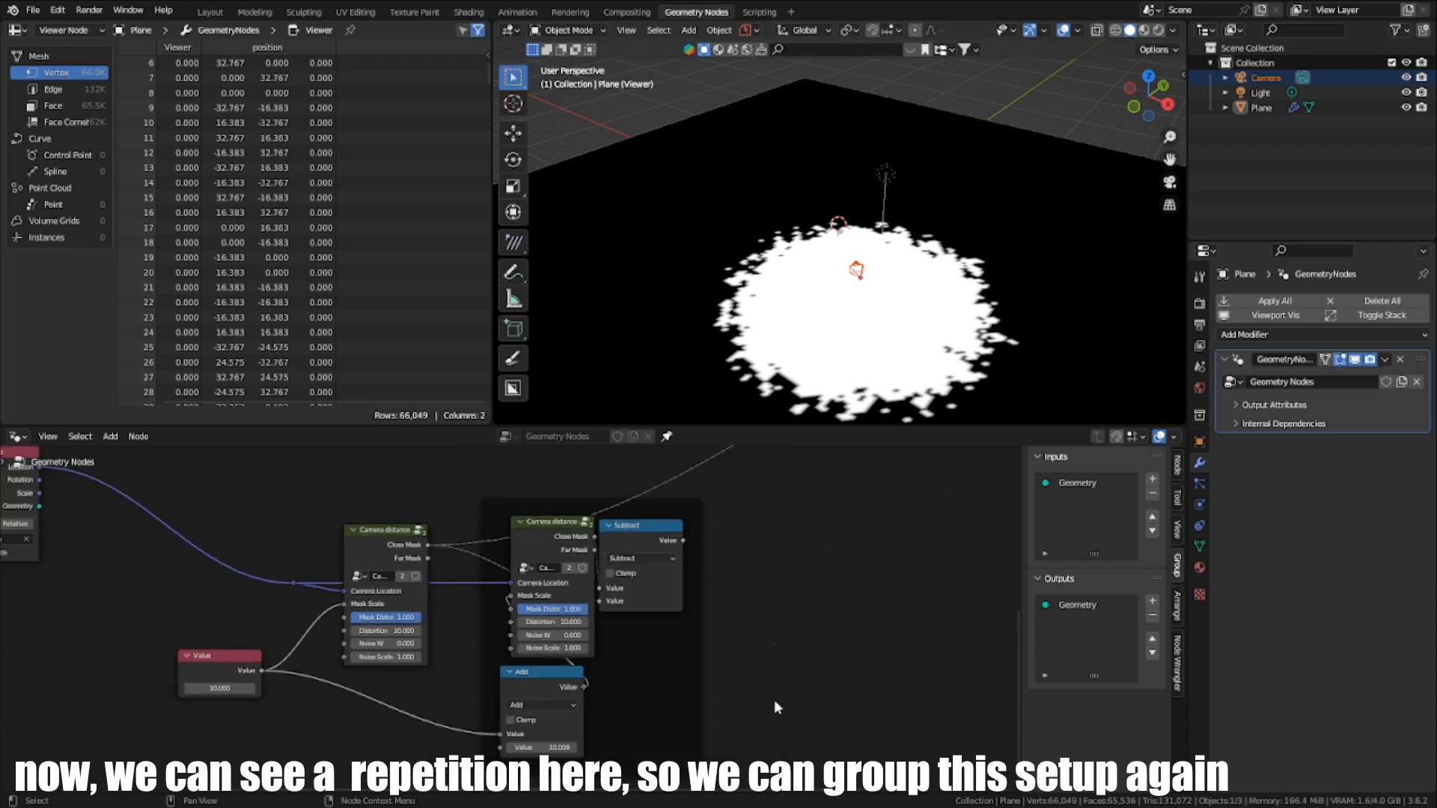
drag(788, 719, 435, 483)
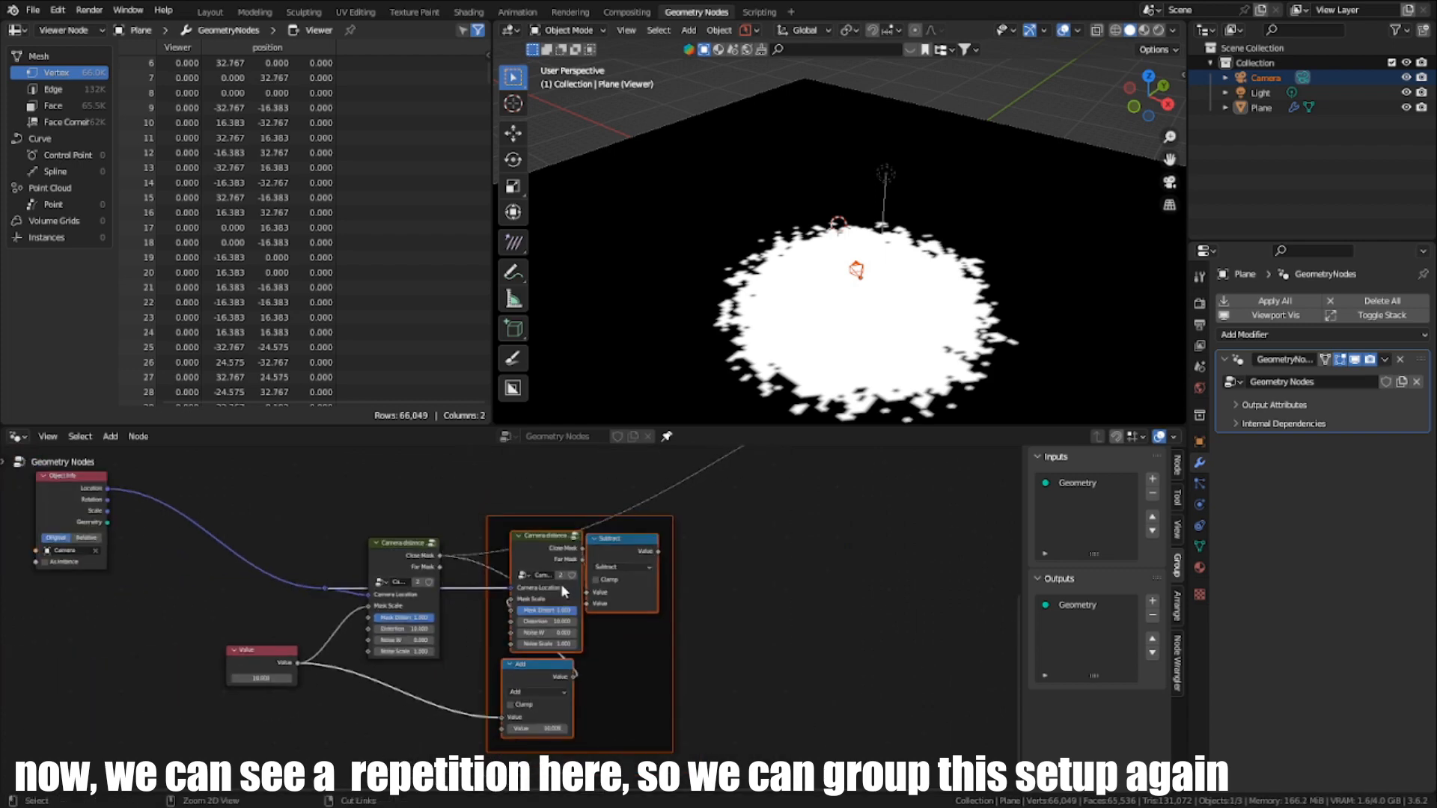
key(ctrl+g)
scroll(562, 591, up, 5)
key(Tab)
key(Tab)
scroll(489, 639, up, 4)
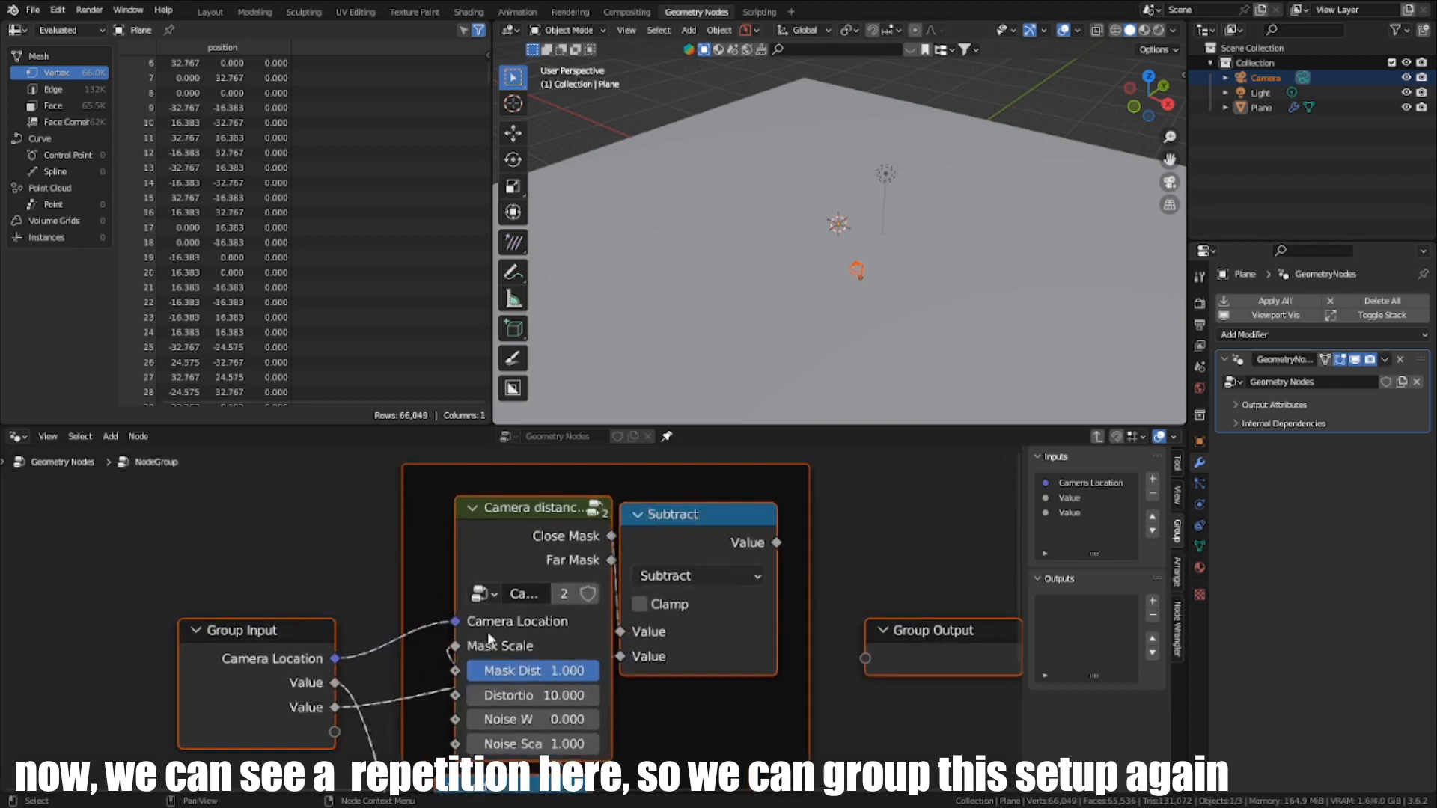
Step: Move the Group Input node farther away from the frame
click(223, 642)
key(g)
click(203, 625)
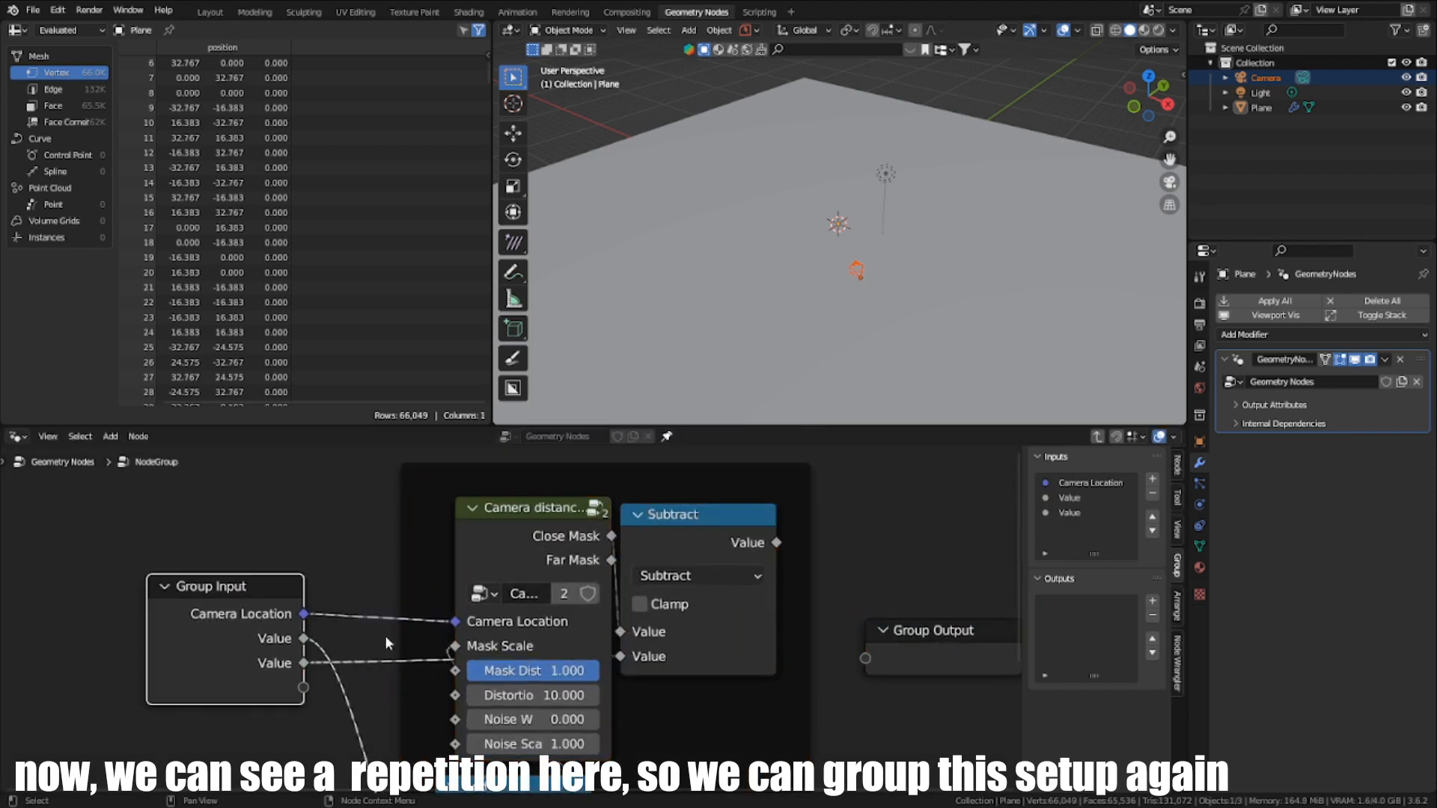
Step: Rename the group's first Value input to "Mask Scale"
click(1092, 485)
scroll(537, 609, up, 3)
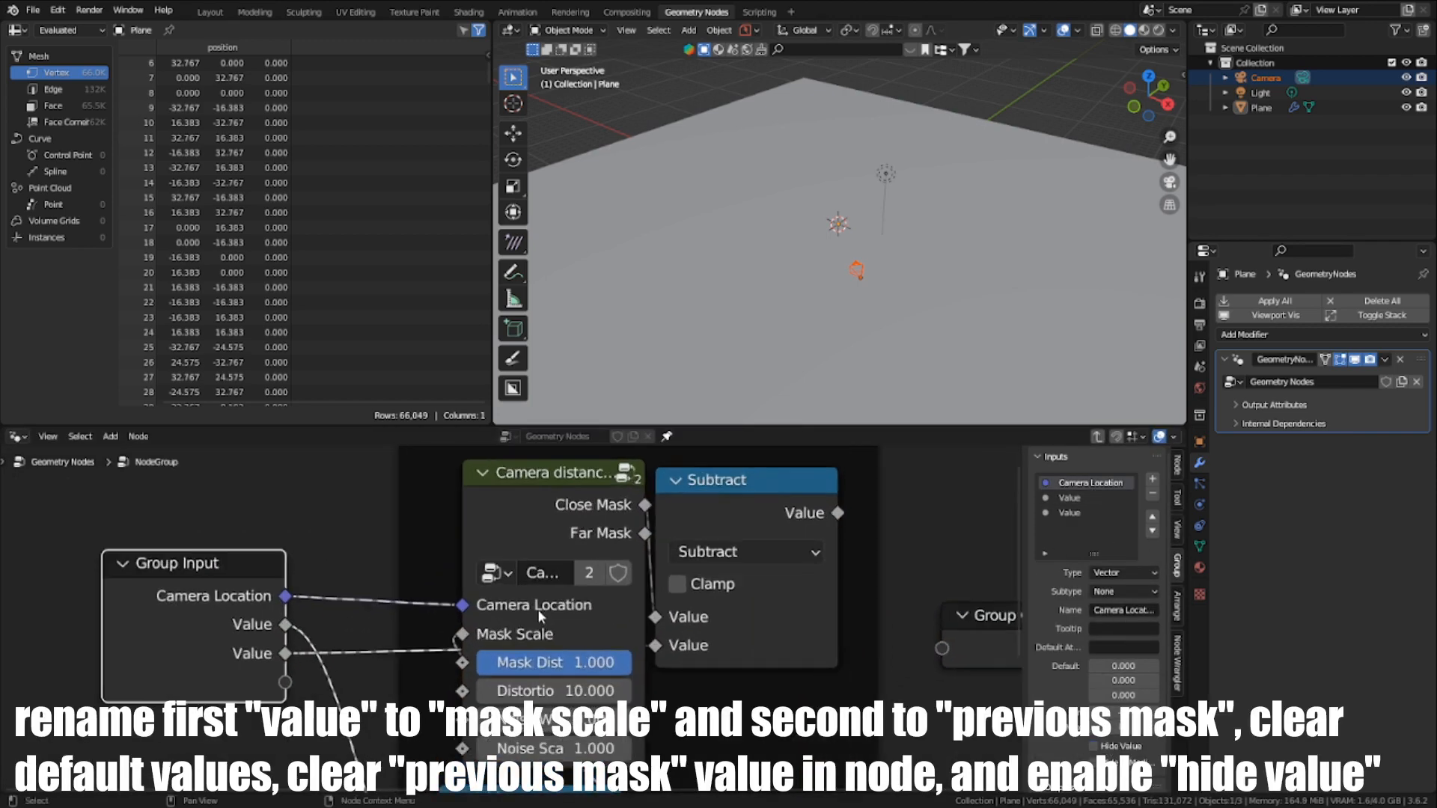
scroll(540, 609, down, 4)
scroll(555, 613, up, 4)
scroll(299, 621, down, 1)
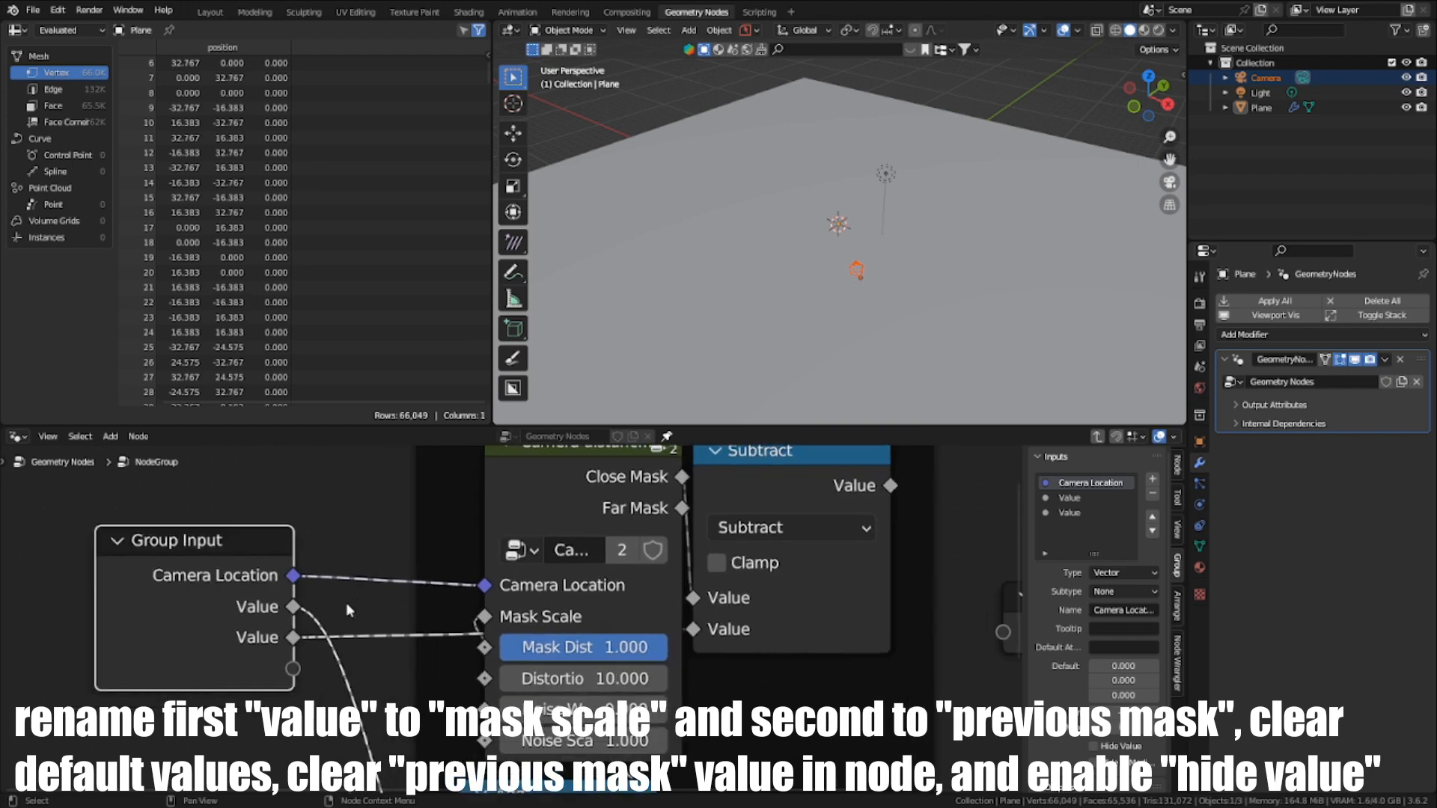
scroll(355, 598, down, 3)
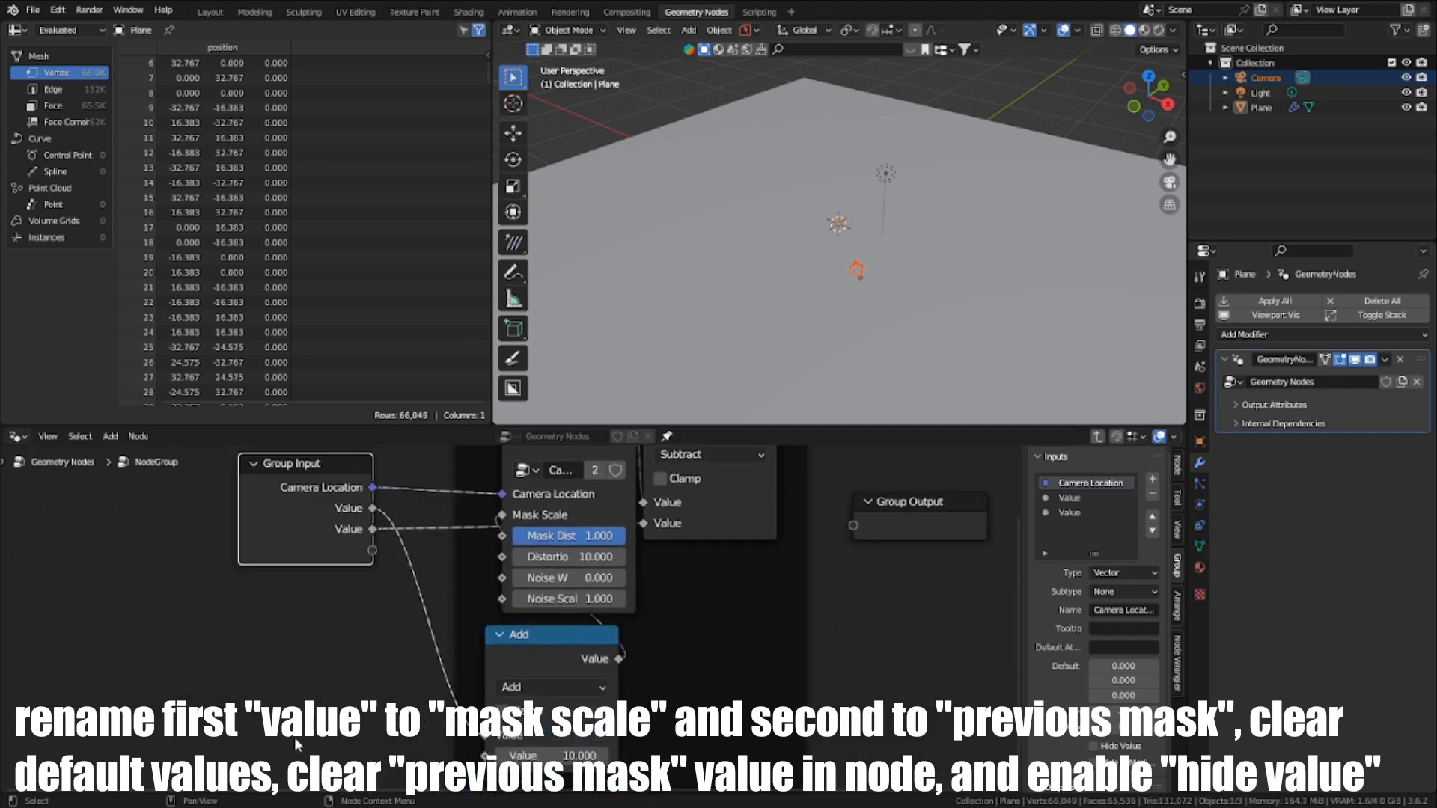
double_click(1087, 498)
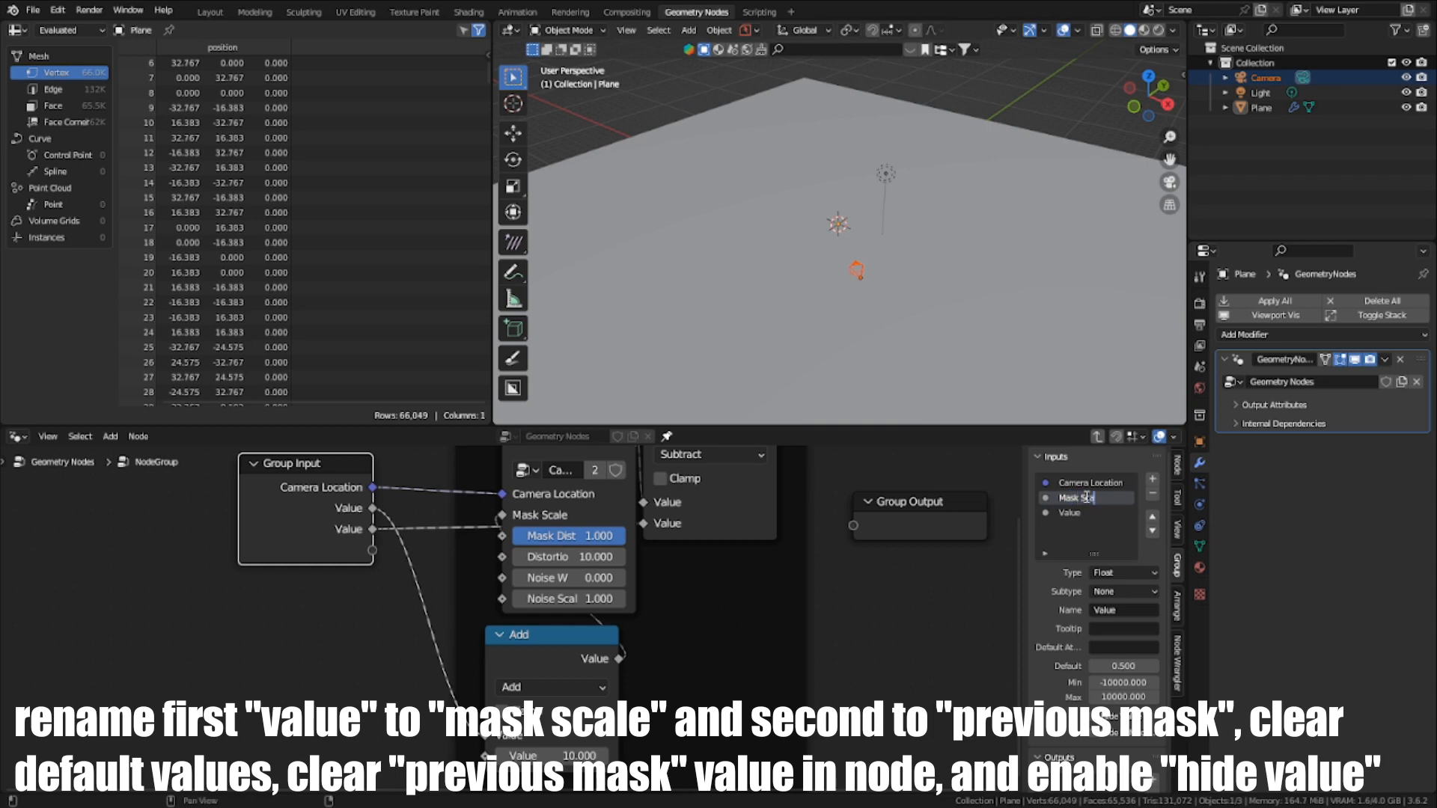
text(Mask Scale)
key(Return)
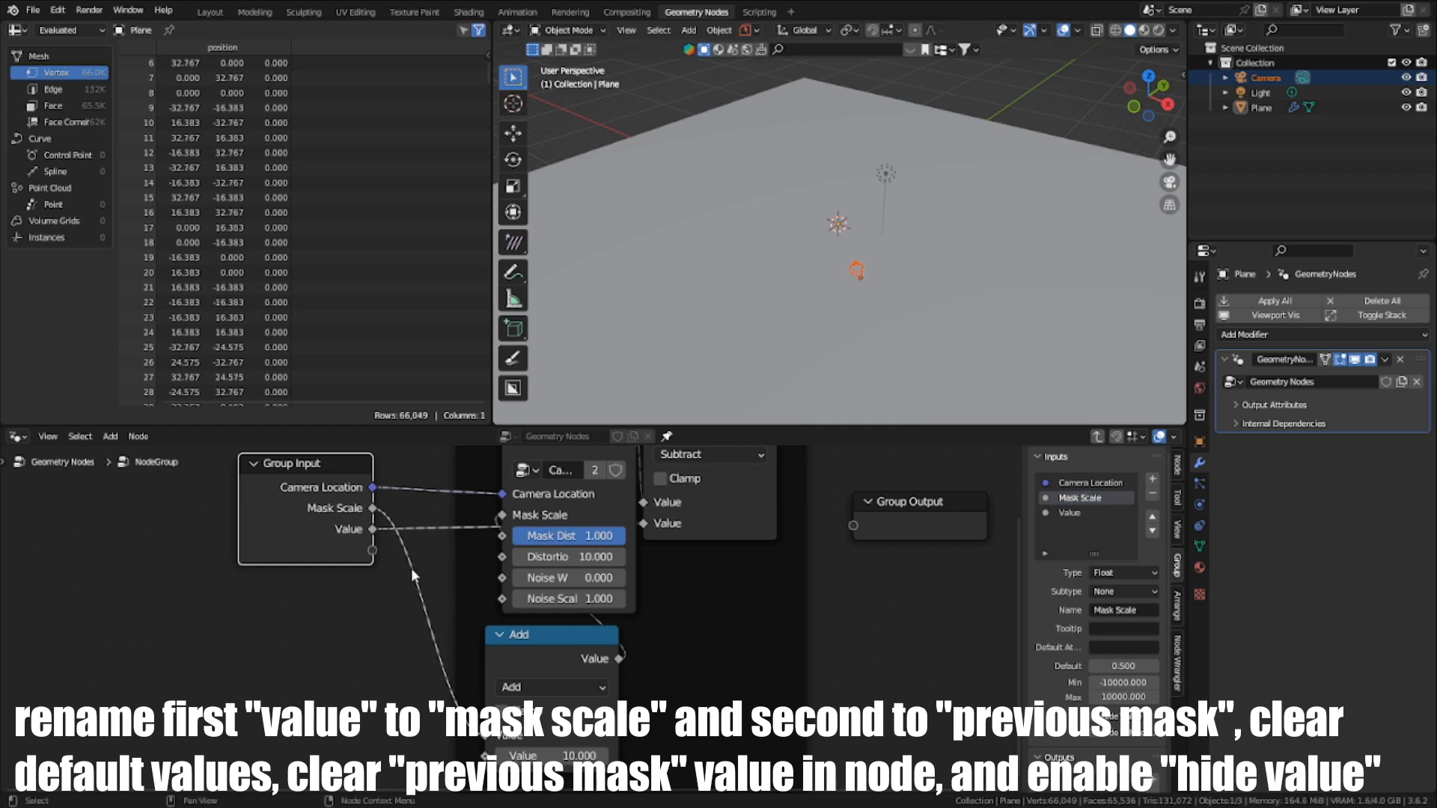
Step: Rename the group's remaining Value input to "Previous mask"
scroll(373, 562, down, 1)
key(g)
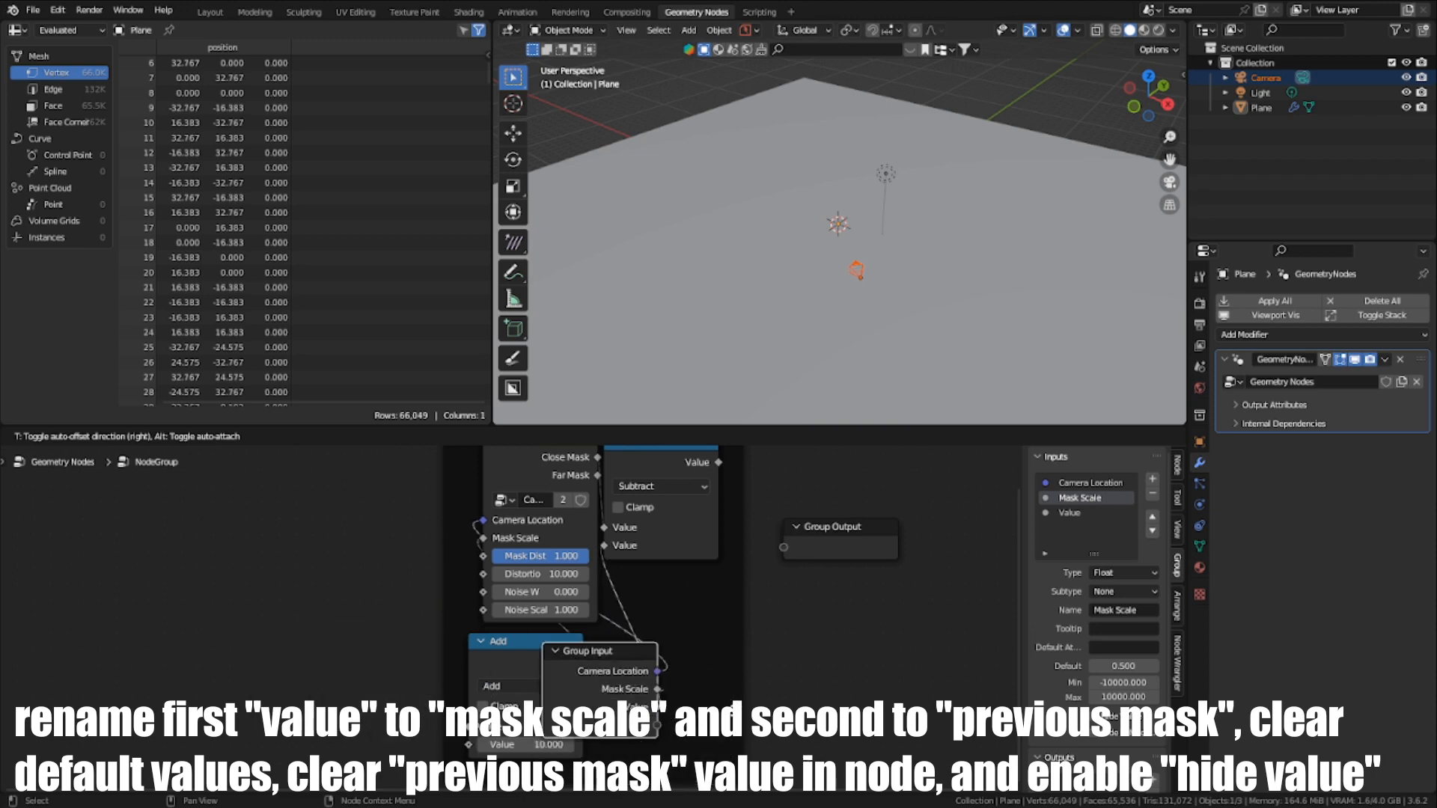
right_click(627, 605)
double_click(1098, 514)
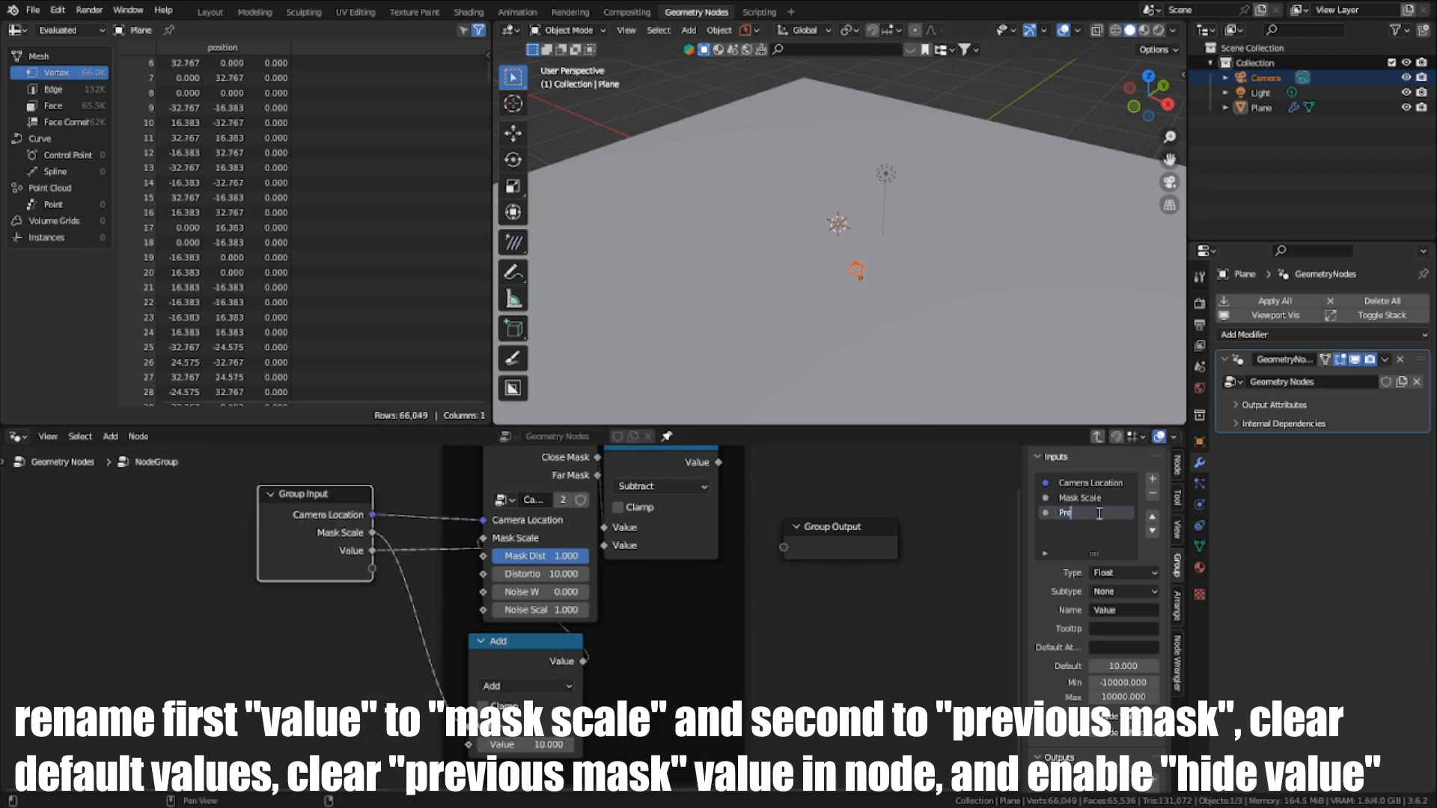
text(Previous mask)
key(Return)
Step: Expose the Add node's second value as a new group input and name it "Mask additional scale"
scroll(425, 563, up, 1)
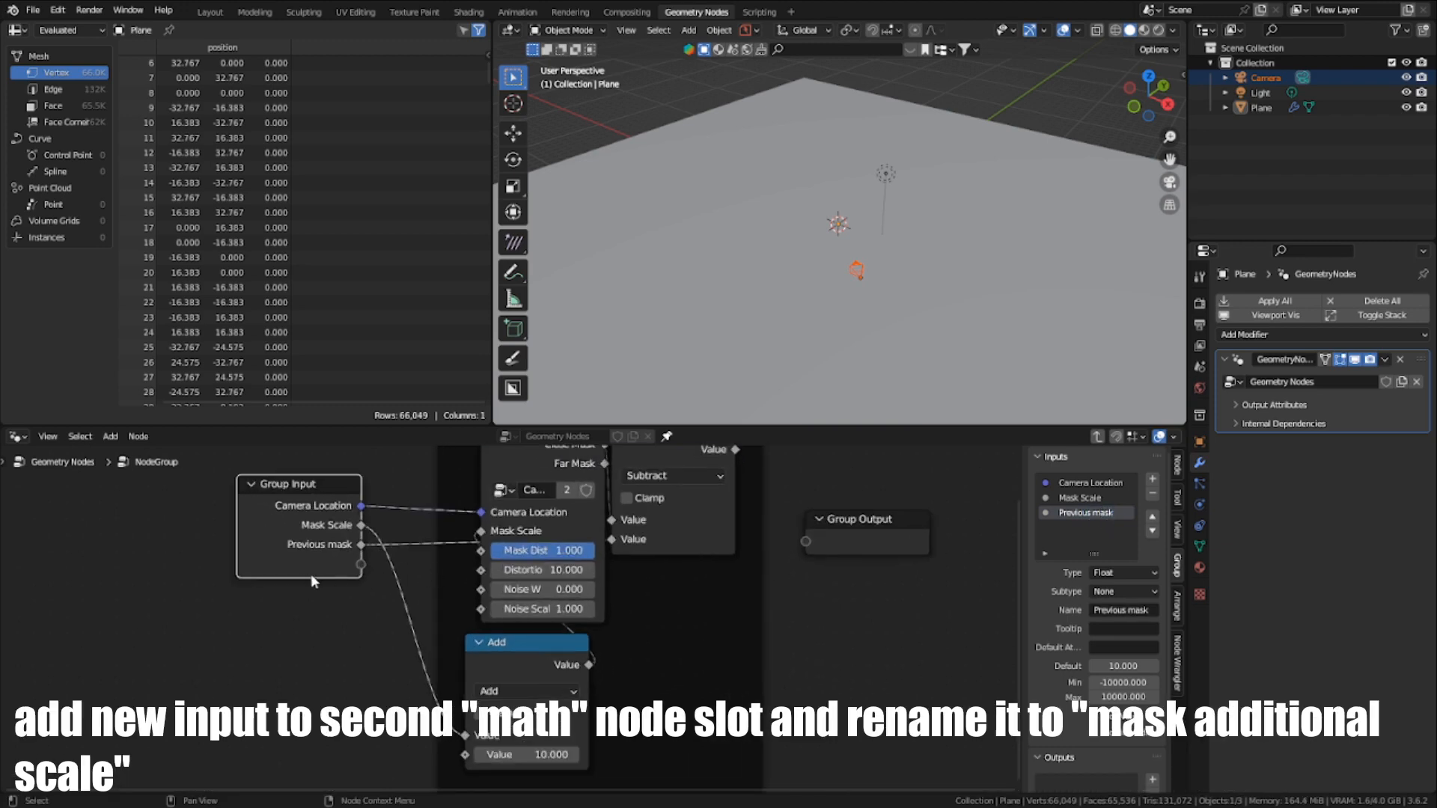
right_click(349, 579)
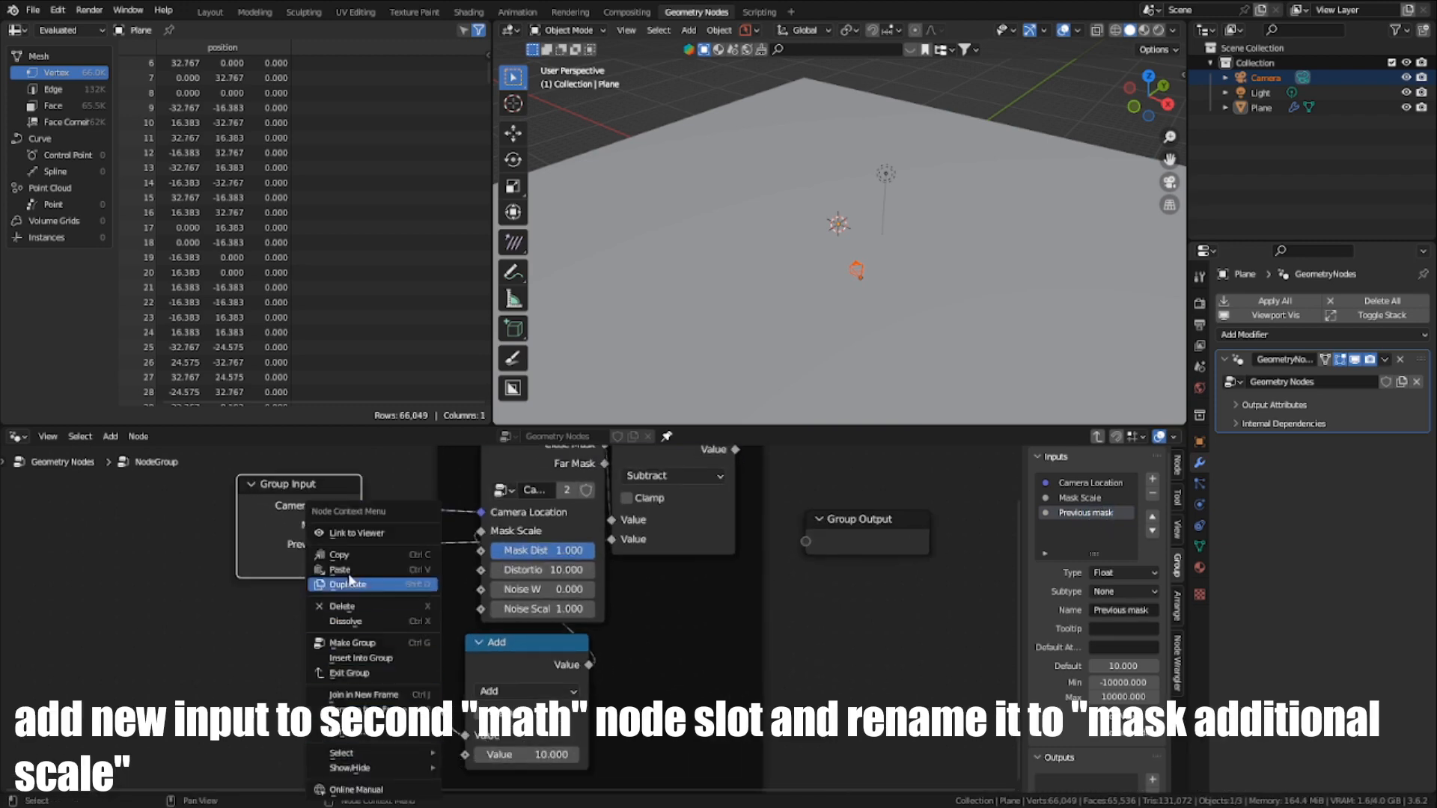
key(Escape)
drag(373, 568, 466, 754)
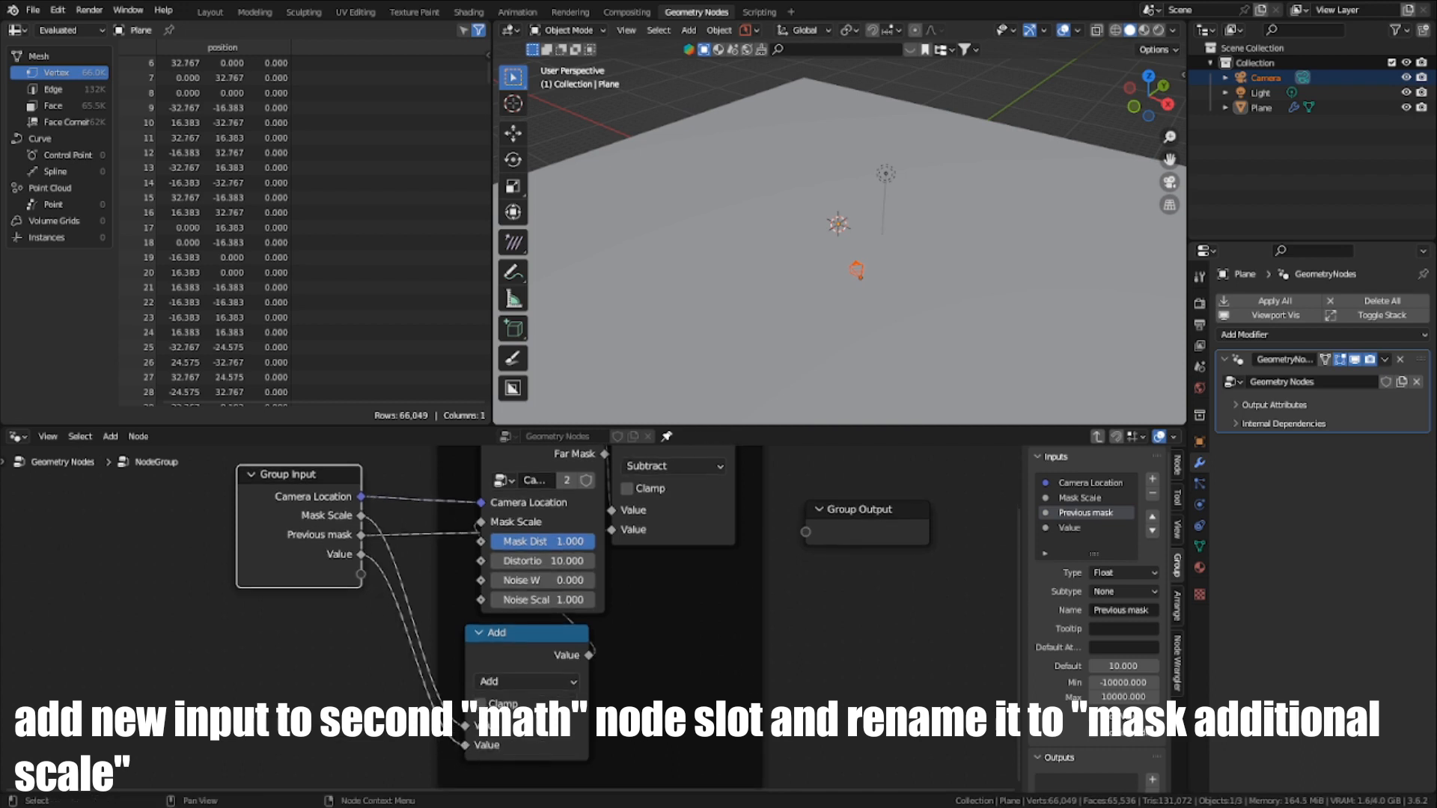
double_click(1078, 527)
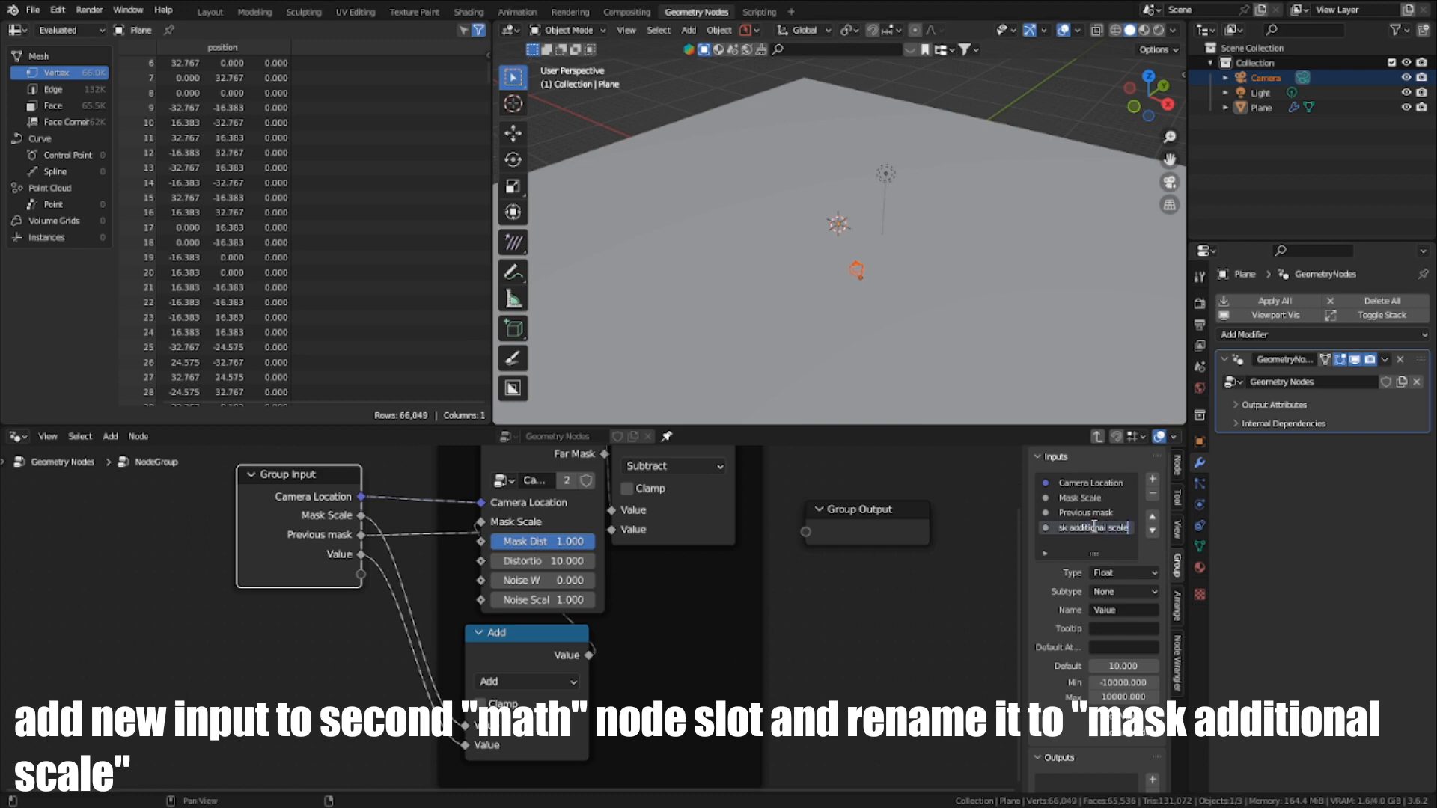
key(Return)
scroll(303, 599, up, 1)
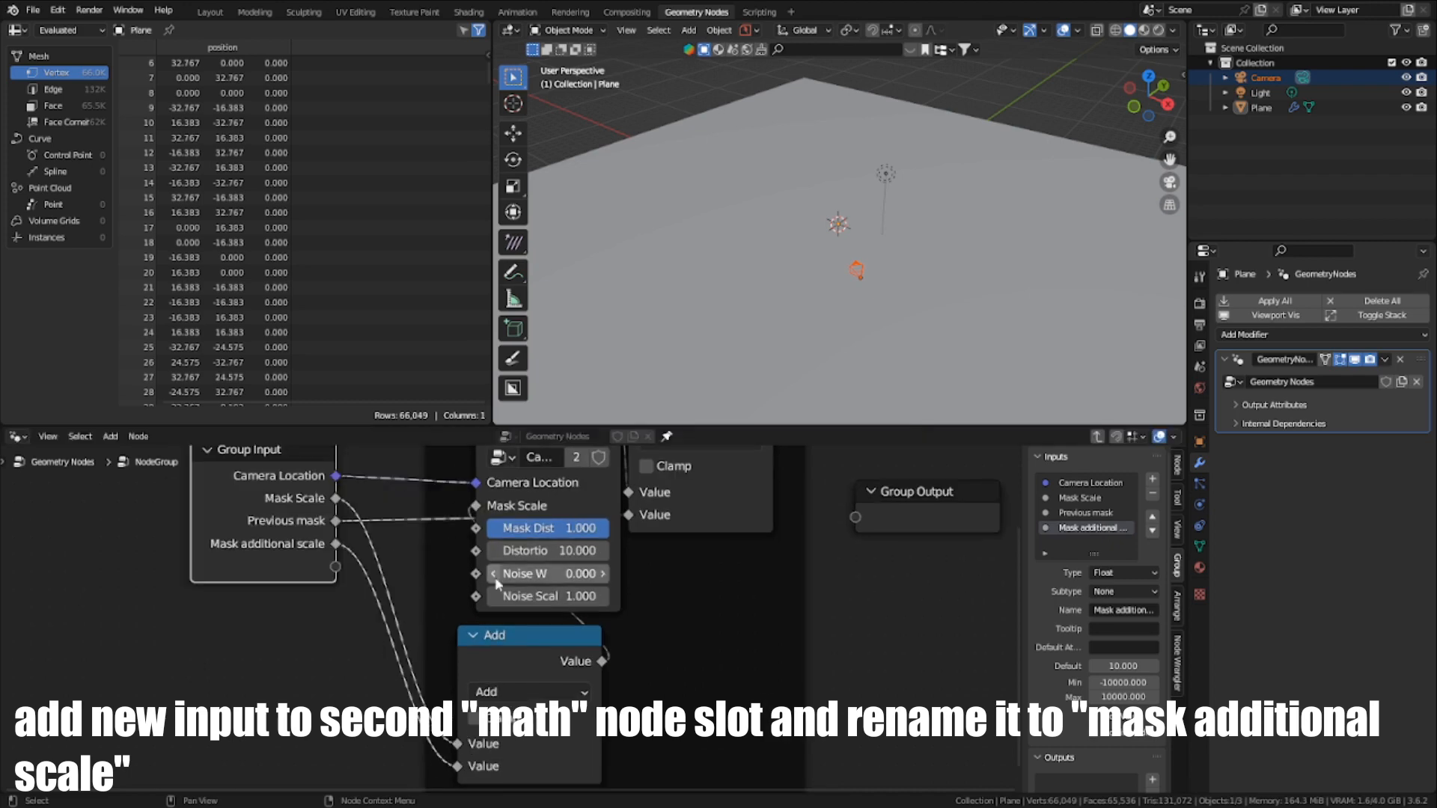
Step: Reorder the group inputs so that Previous mask sits directly above Mask Scale
middle_drag(715, 463, 647, 531)
scroll(647, 531, down, 2)
drag(638, 551, 692, 557)
right_click(693, 557)
scroll(508, 617, up, 3)
click(274, 598)
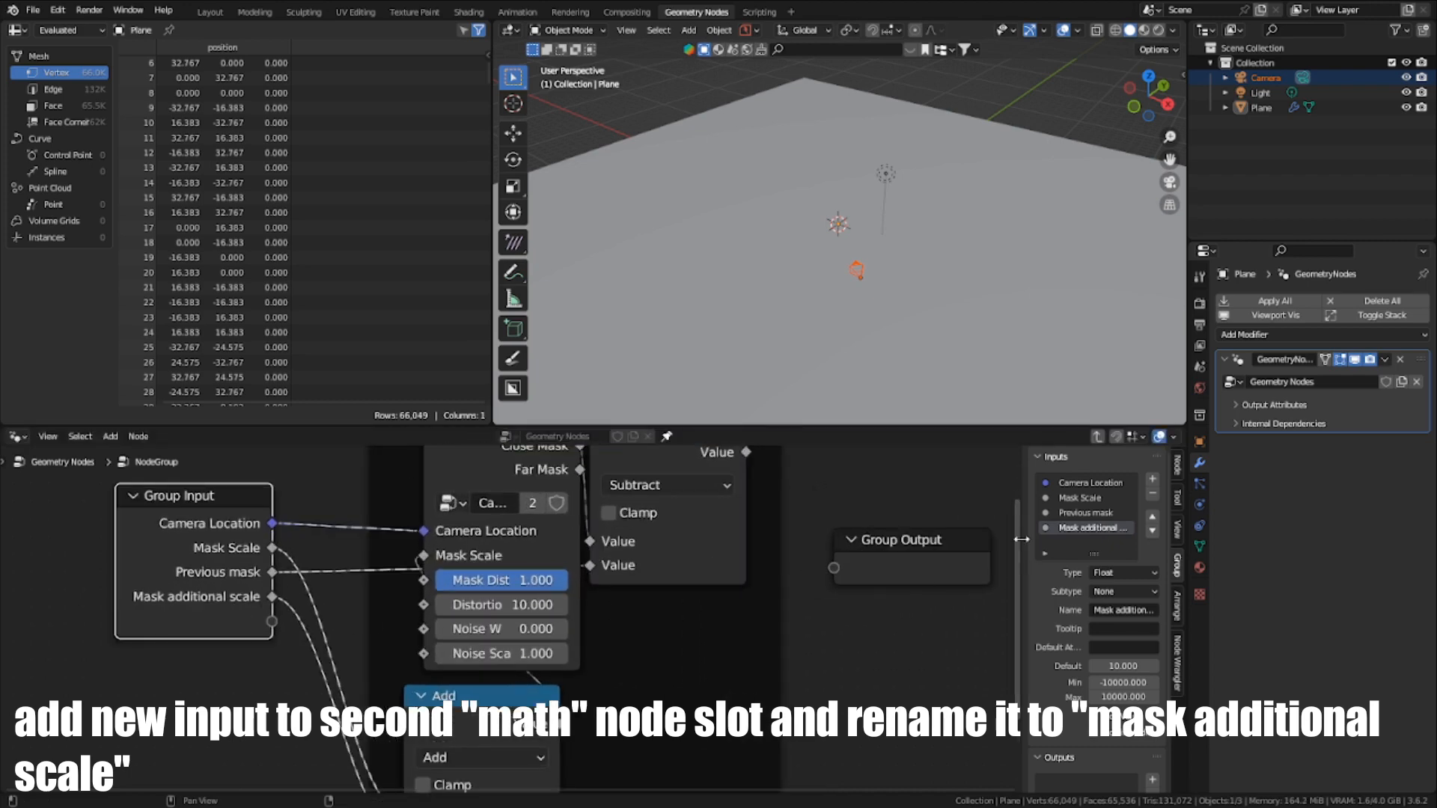
click(1110, 512)
click(1153, 518)
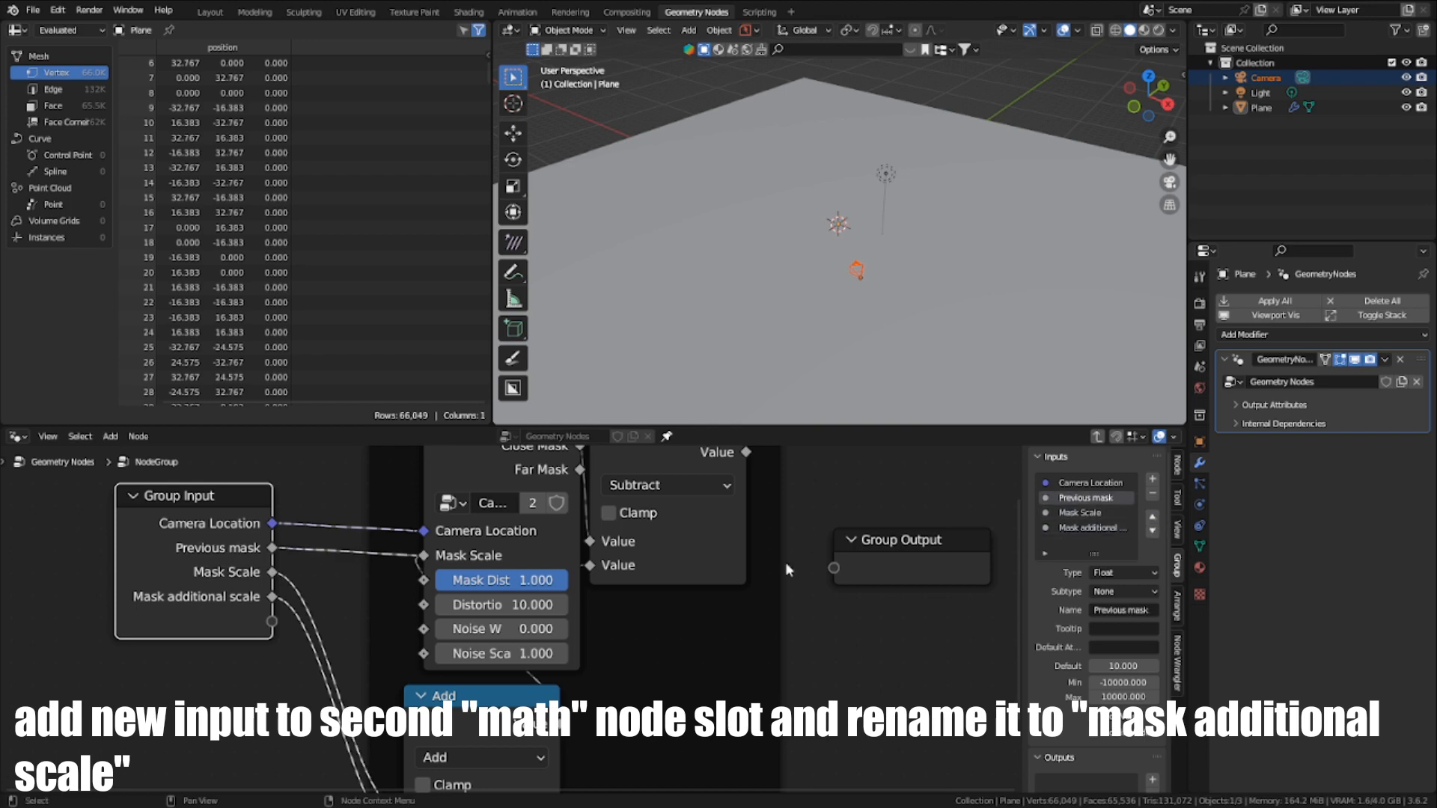
click(1102, 512)
click(1105, 528)
scroll(479, 592, up, 1)
scroll(479, 592, down, 1)
middle_drag(211, 597, 196, 633)
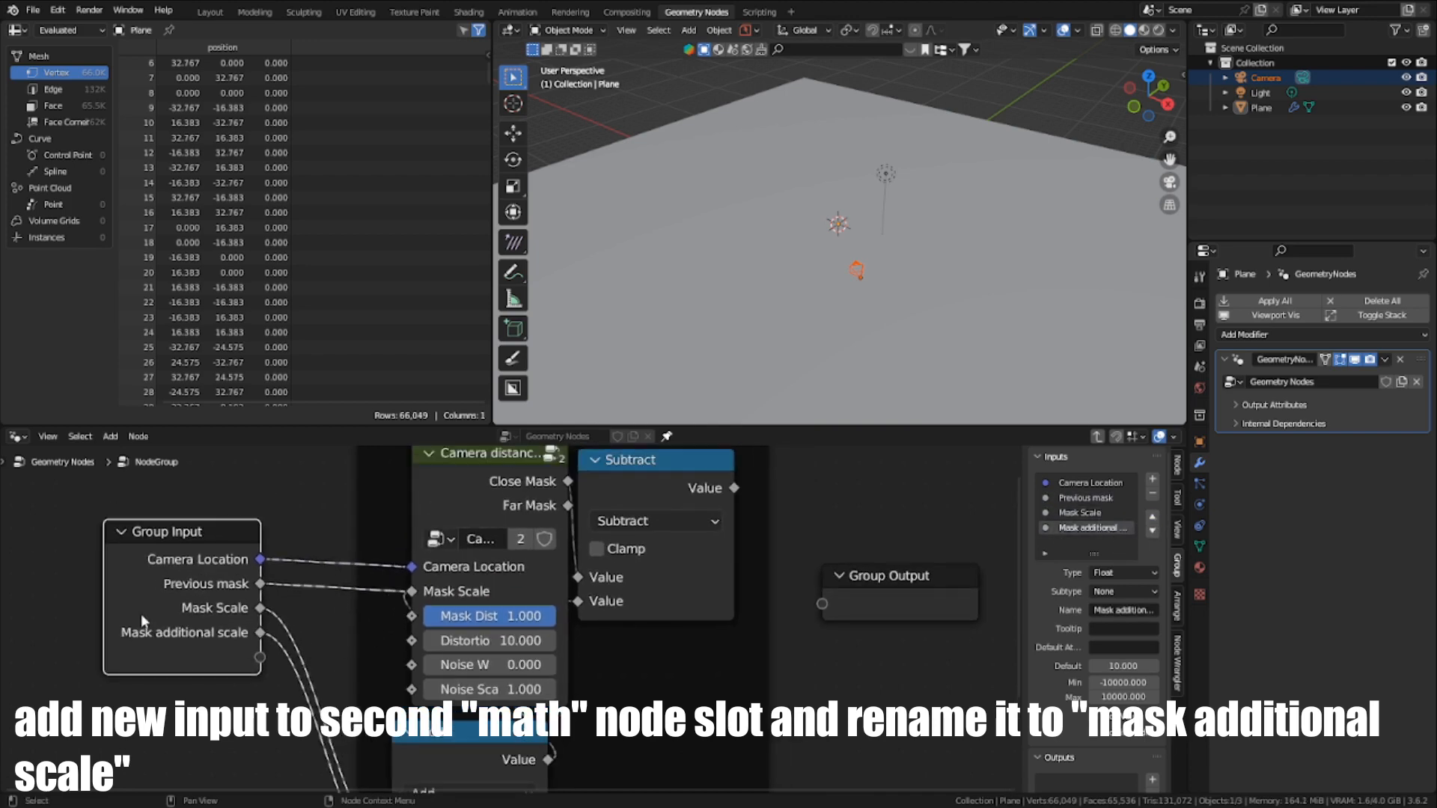
scroll(334, 657, down, 1)
middle_drag(335, 657, 370, 650)
scroll(524, 603, up, 1)
Step: Maximize the node editor and connect the Subtract node's output to a new socket on the Group Output
key(ctrl+space)
scroll(526, 580, up, 3)
middle_drag(527, 576, 571, 510)
scroll(571, 509, up, 1)
middle_drag(374, 599, 330, 670)
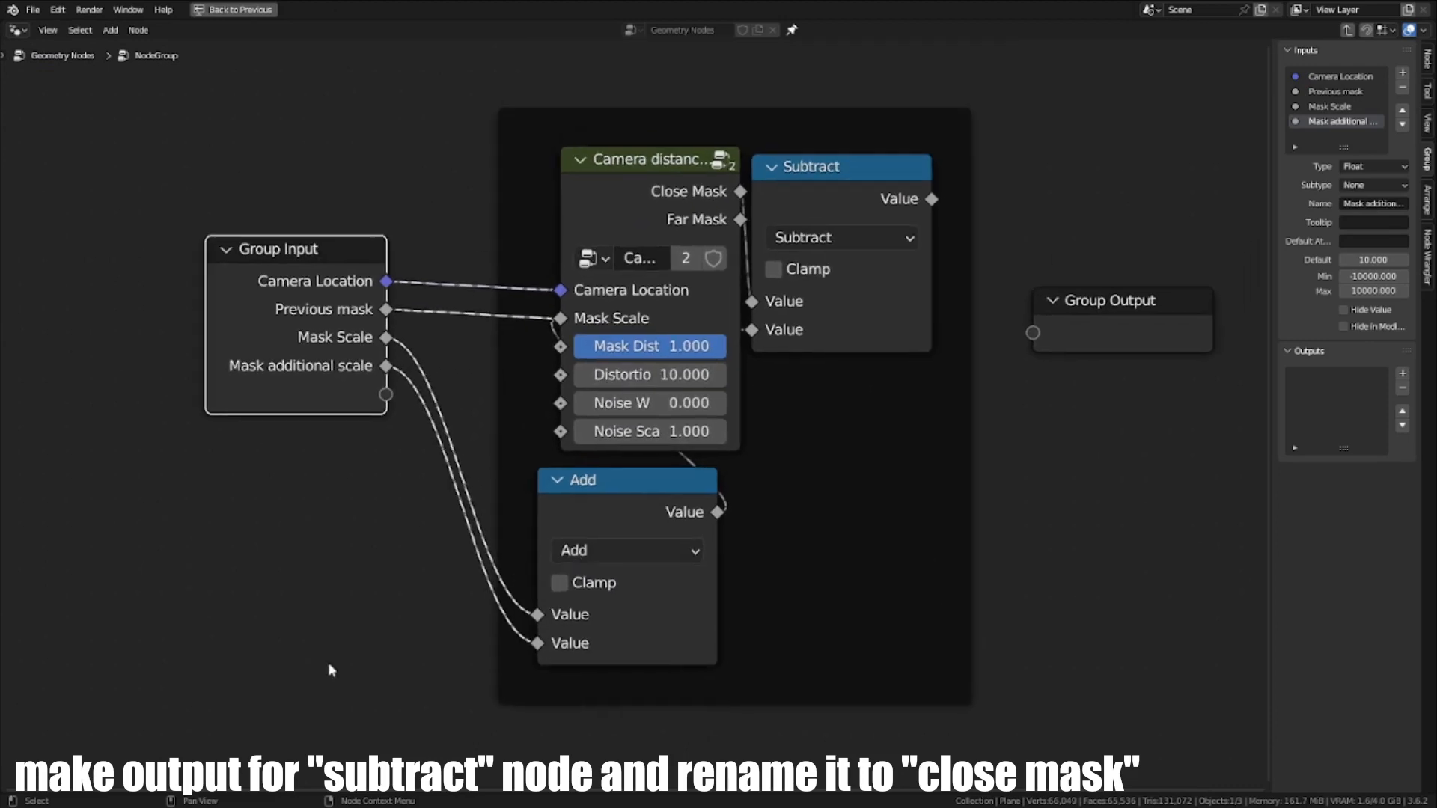
middle_drag(802, 236, 722, 319)
drag(852, 283, 952, 417)
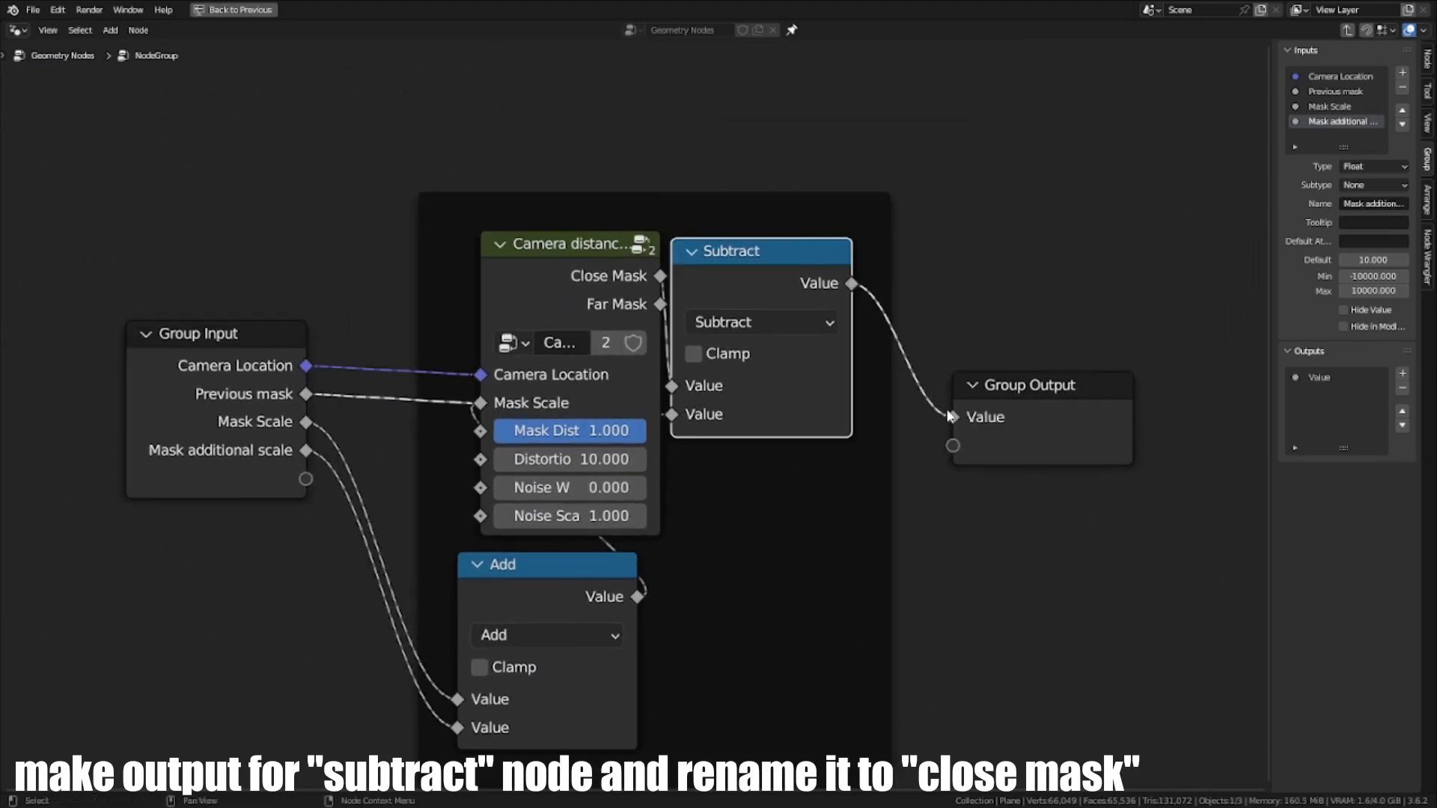
Step: Rename the group output fed by the Subtract node to "Close mask"
click(1333, 378)
text(Close mask)
key(Return)
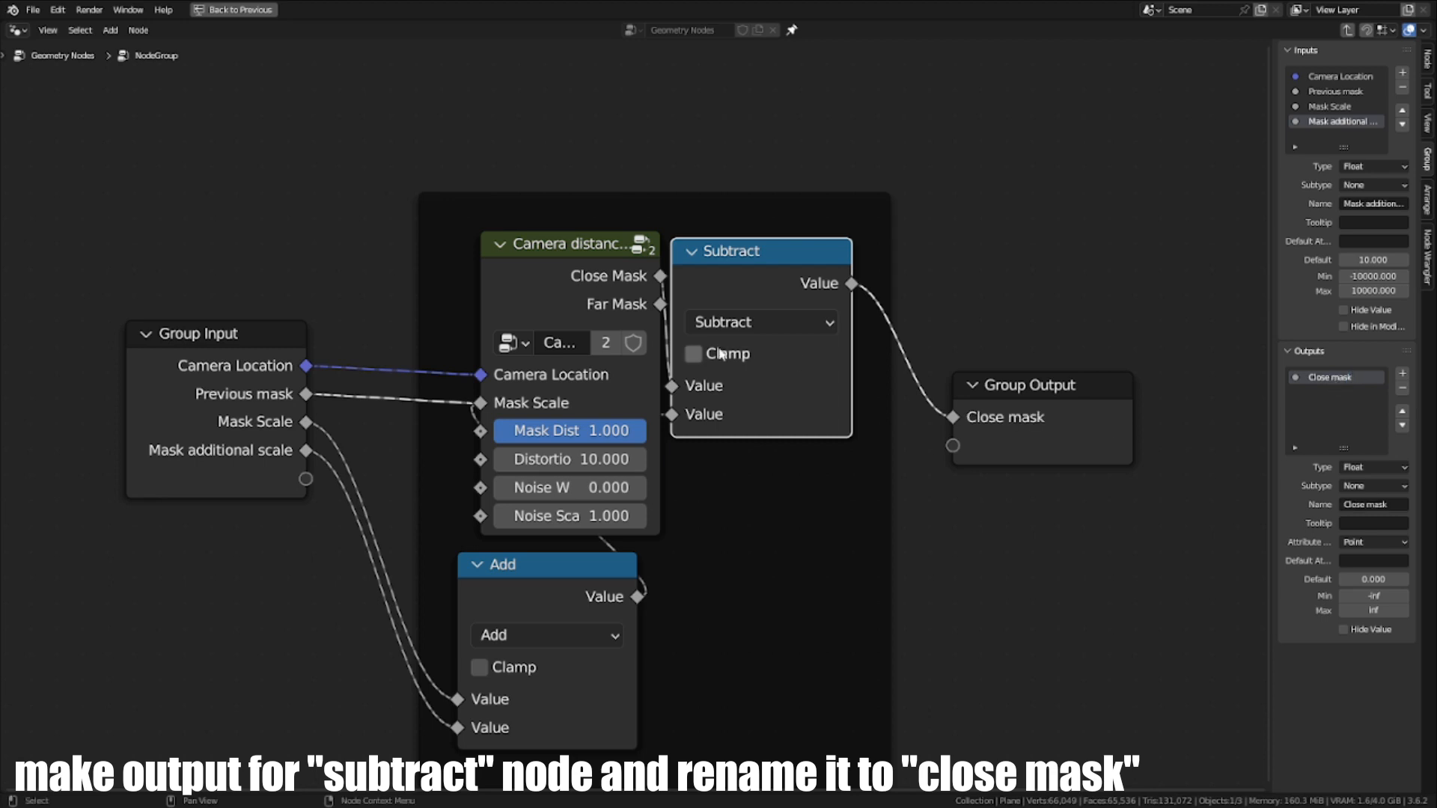
Step: Expose the inner camera distance node's Far Mask and Close Mask as group outputs, naming the latter "Original mask"
drag(659, 304, 953, 445)
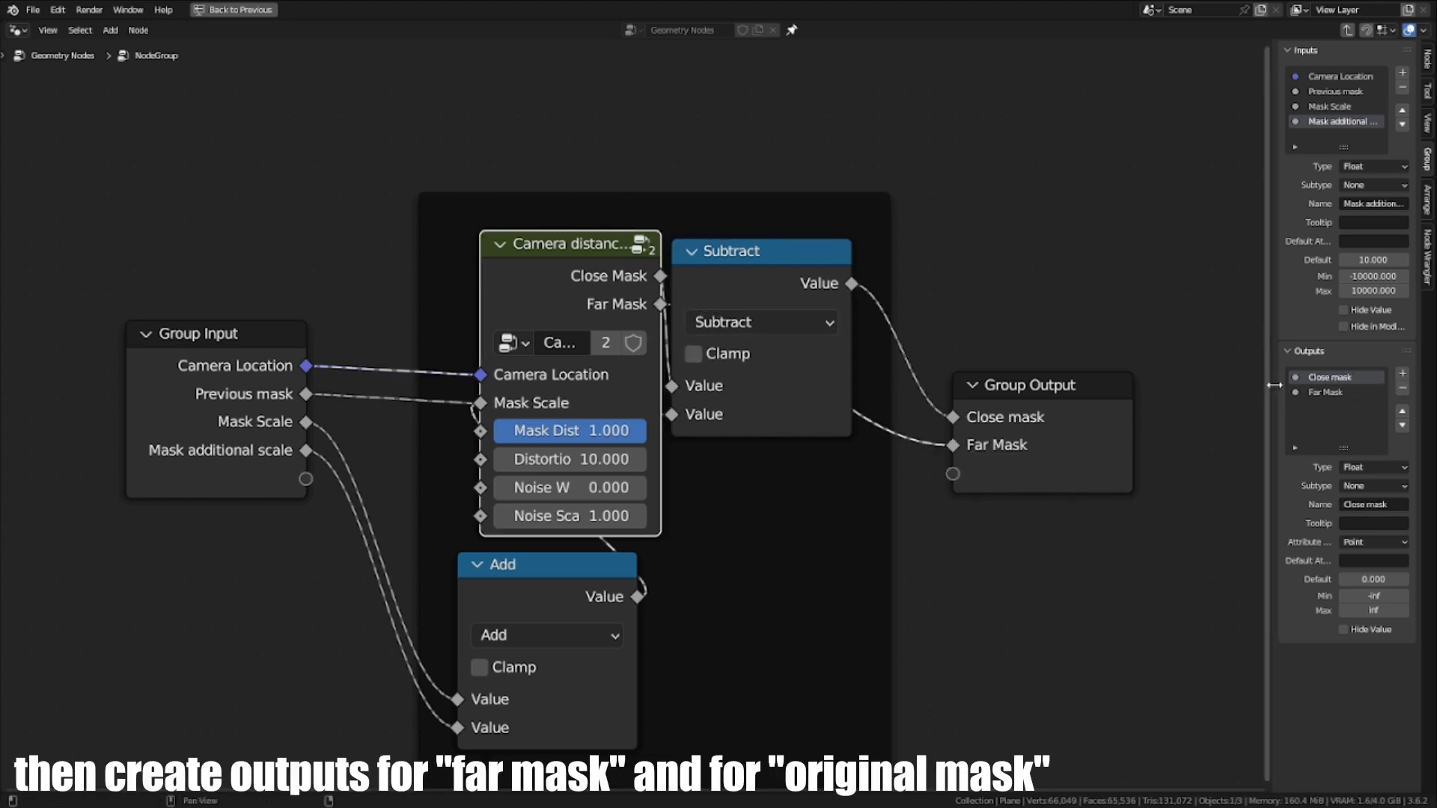
drag(660, 276, 953, 474)
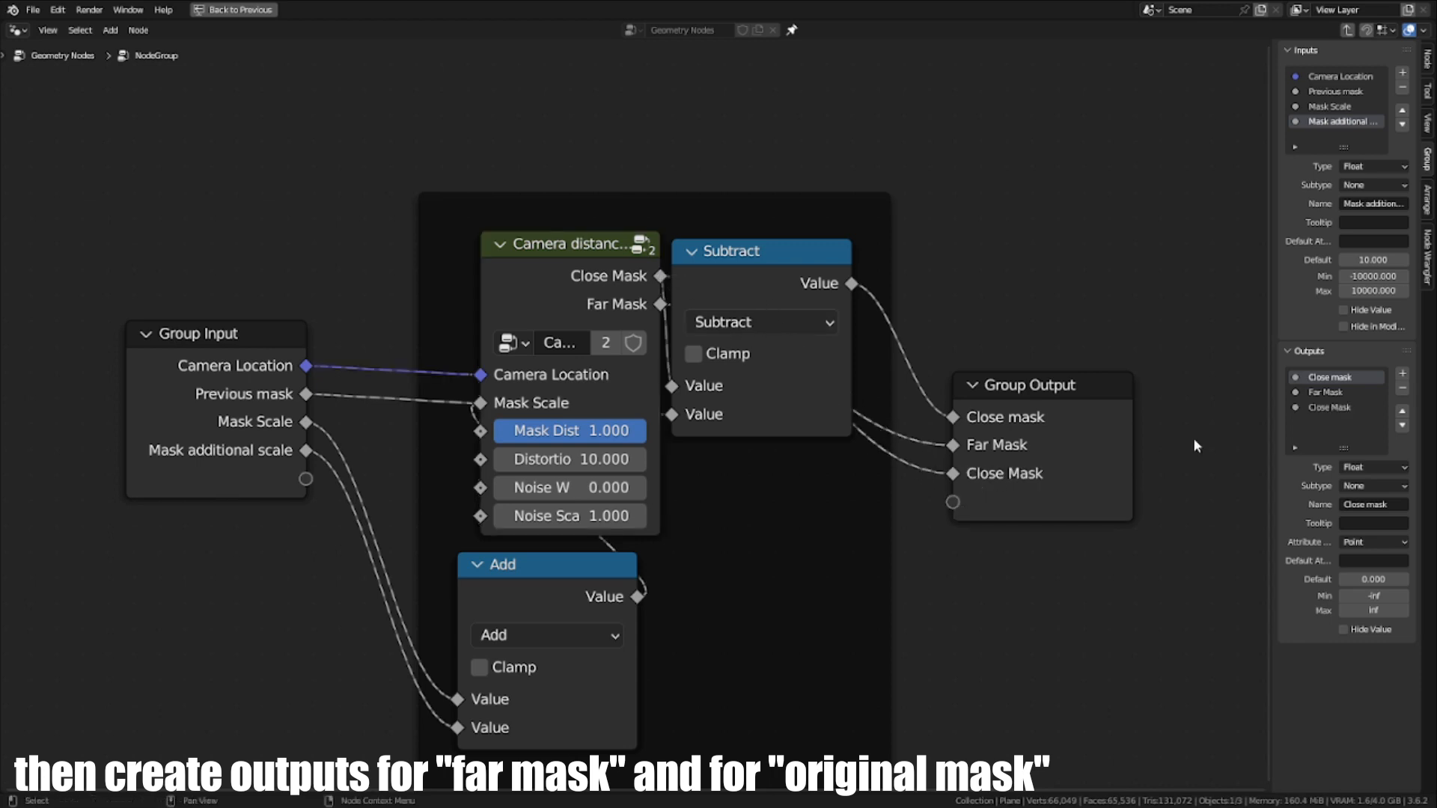
double_click(1329, 407)
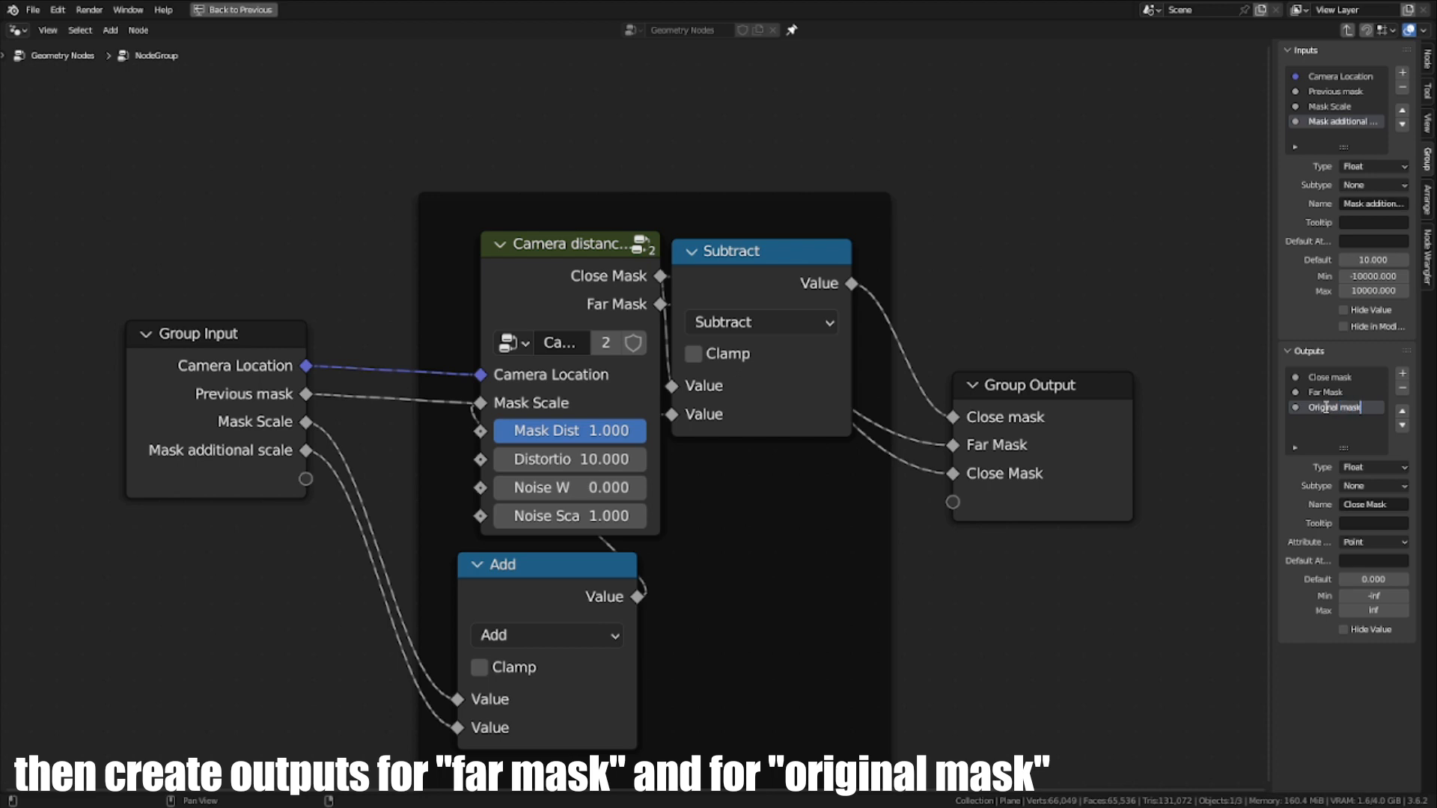
key(Return)
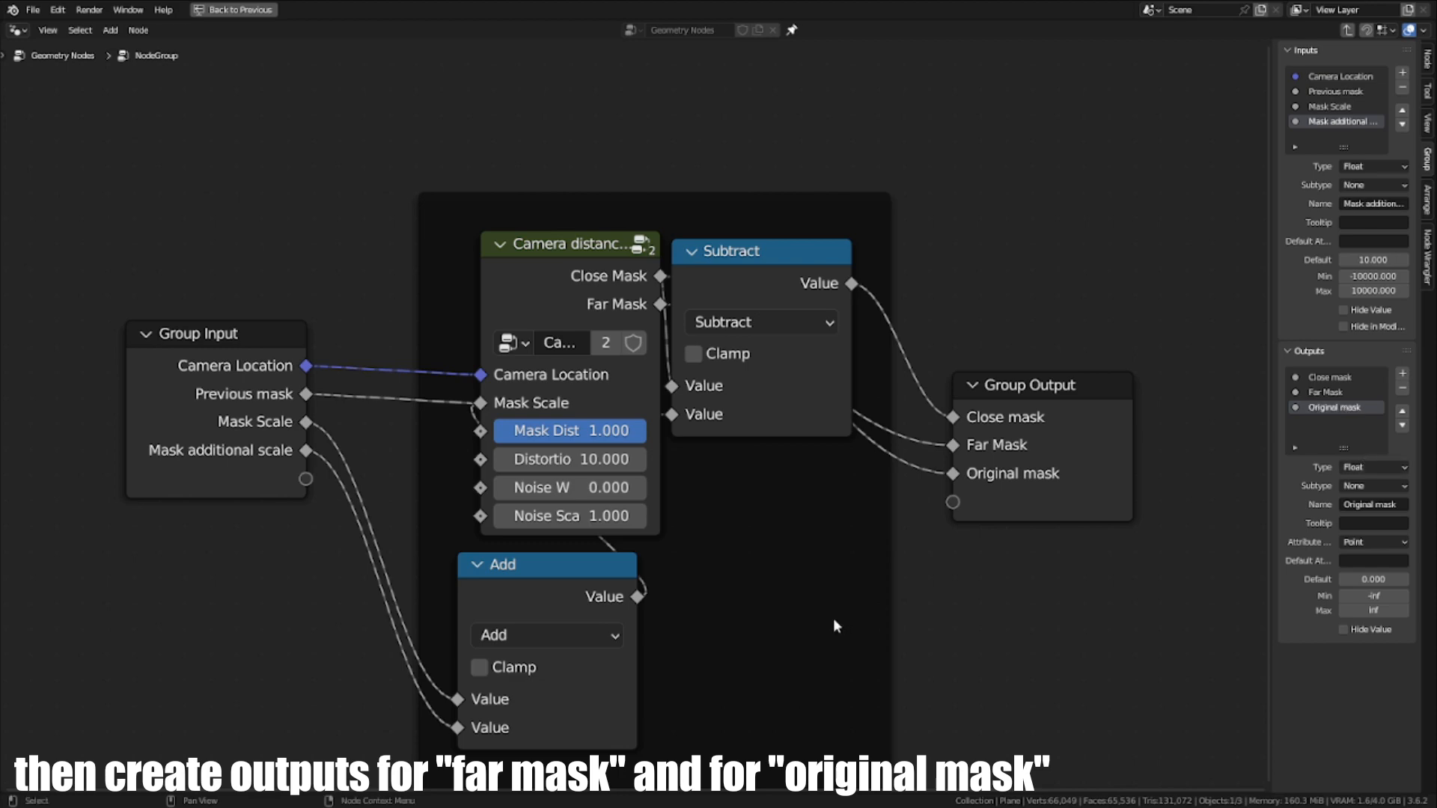
Step: Pass Camera Location from the Group Input straight to a new group output and place it directly above Original mask
key(Tab)
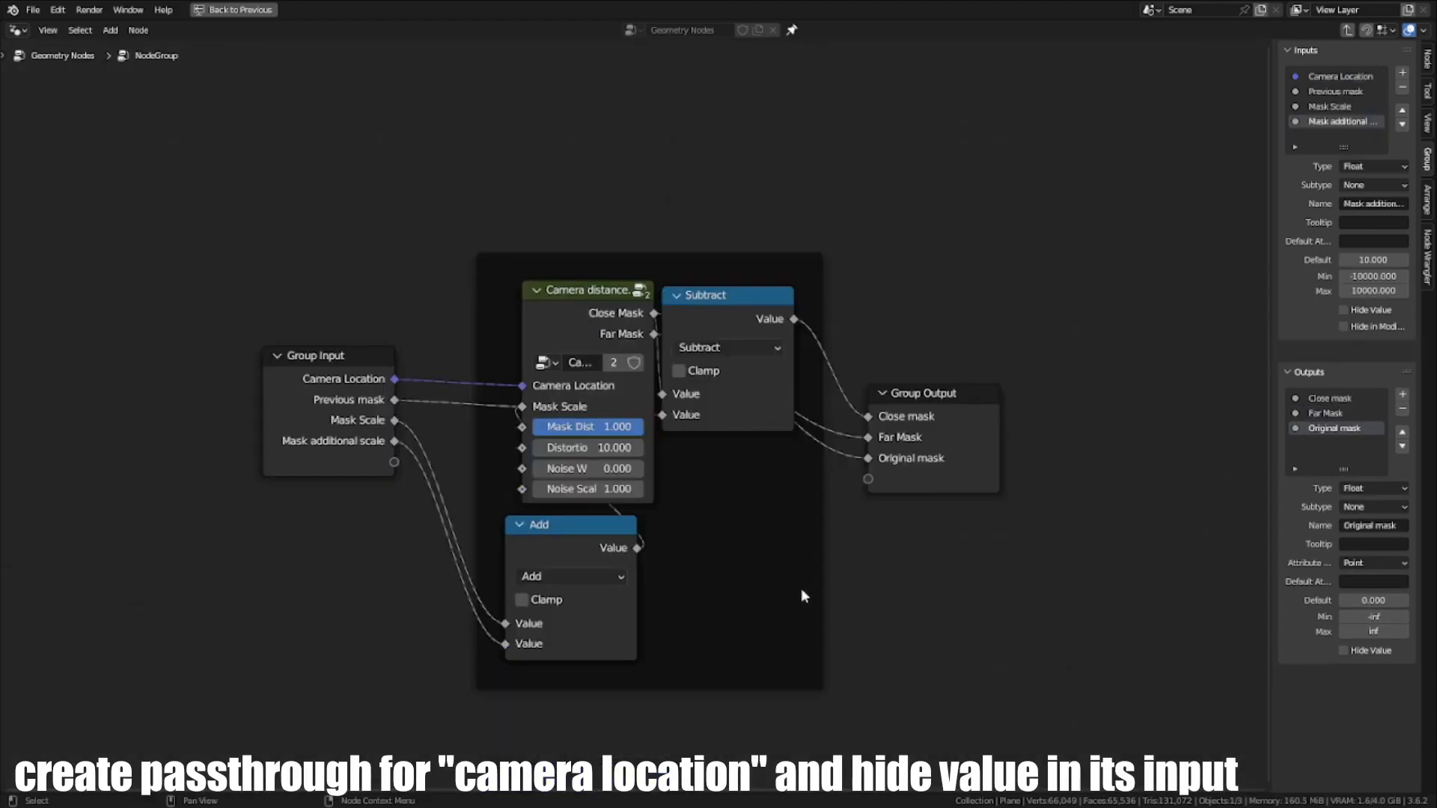
key(Tab)
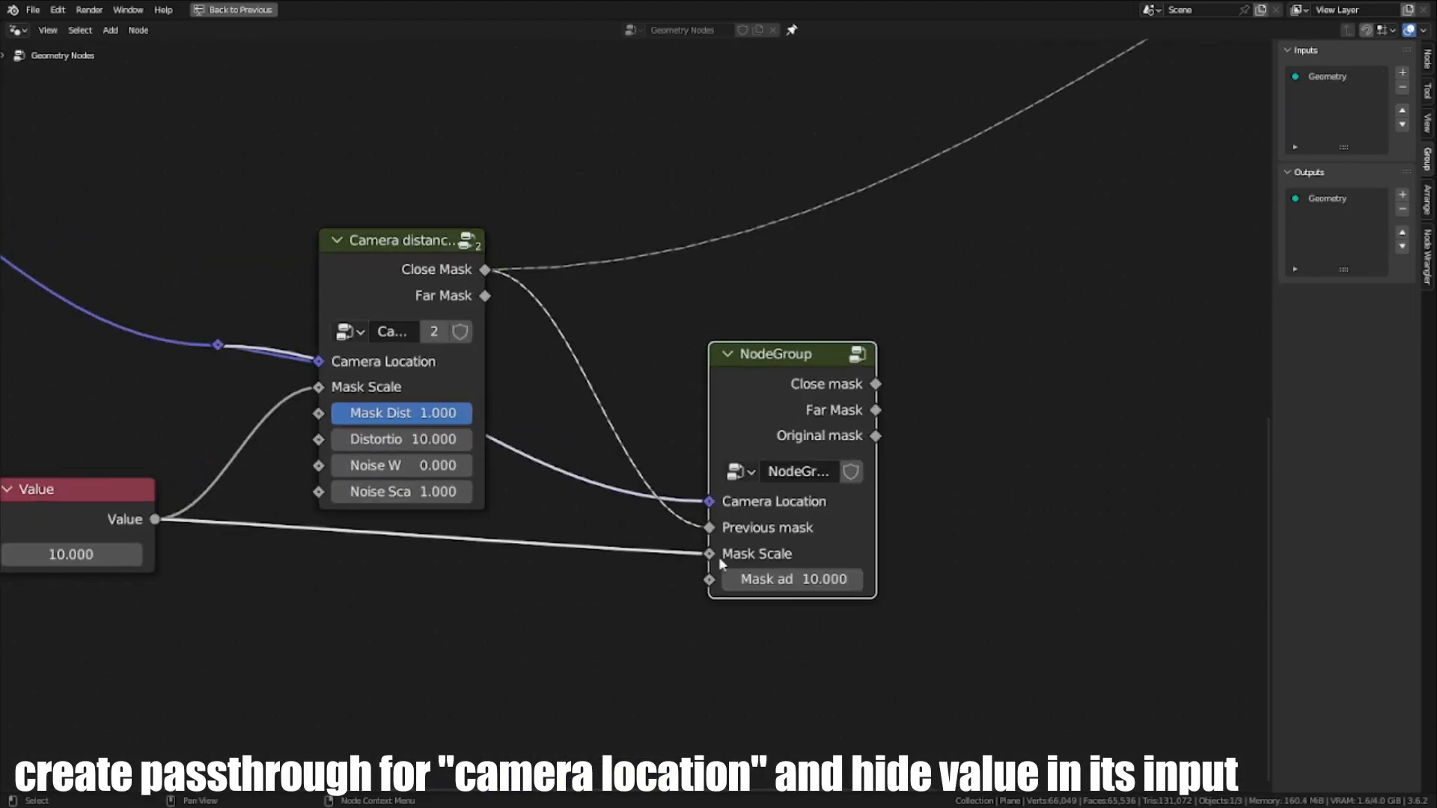
key(Tab)
drag(281, 428, 187, 451)
scroll(567, 449, down, 1)
middle_drag(566, 449, 442, 477)
drag(214, 373, 1045, 547)
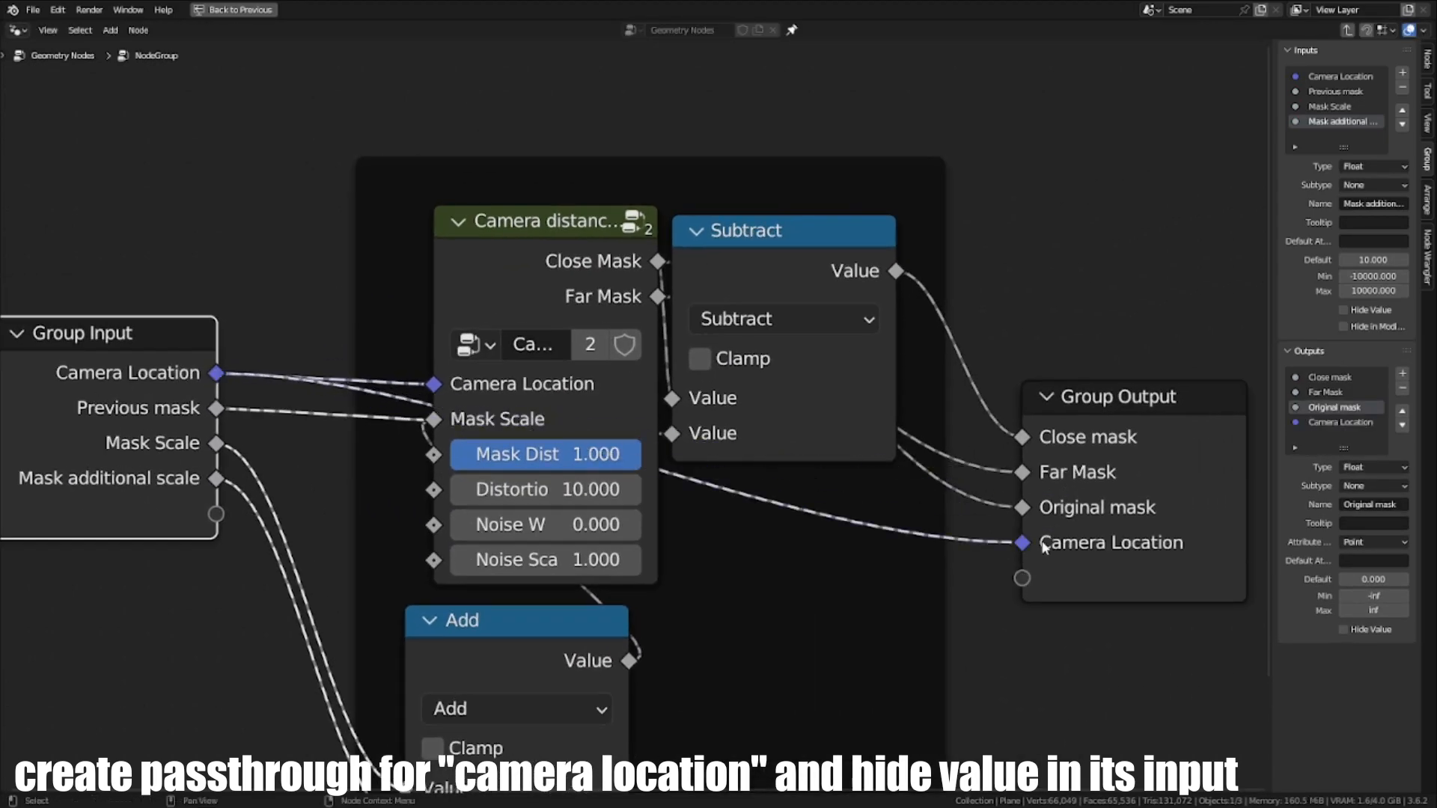
click(1118, 545)
click(1341, 422)
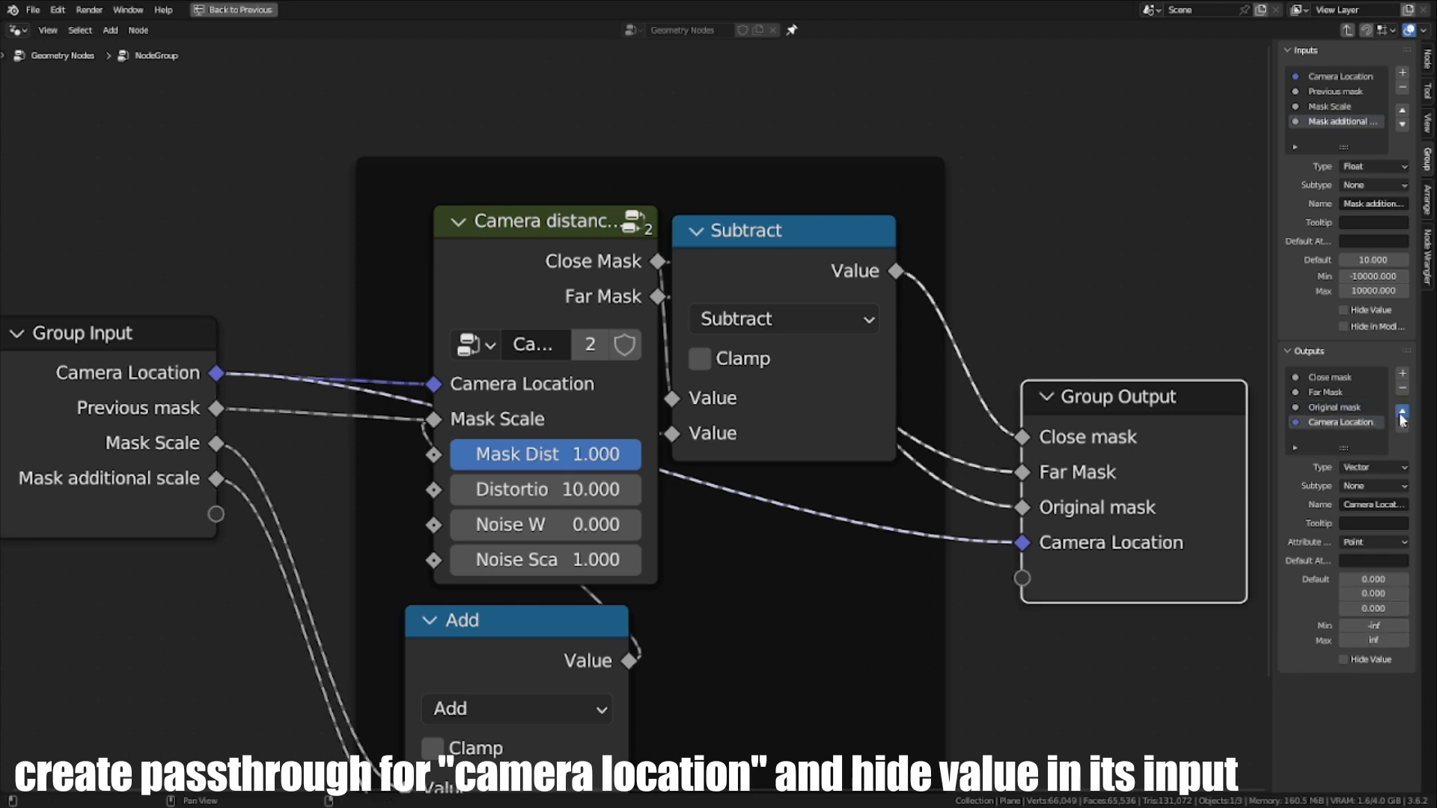
click(1402, 413)
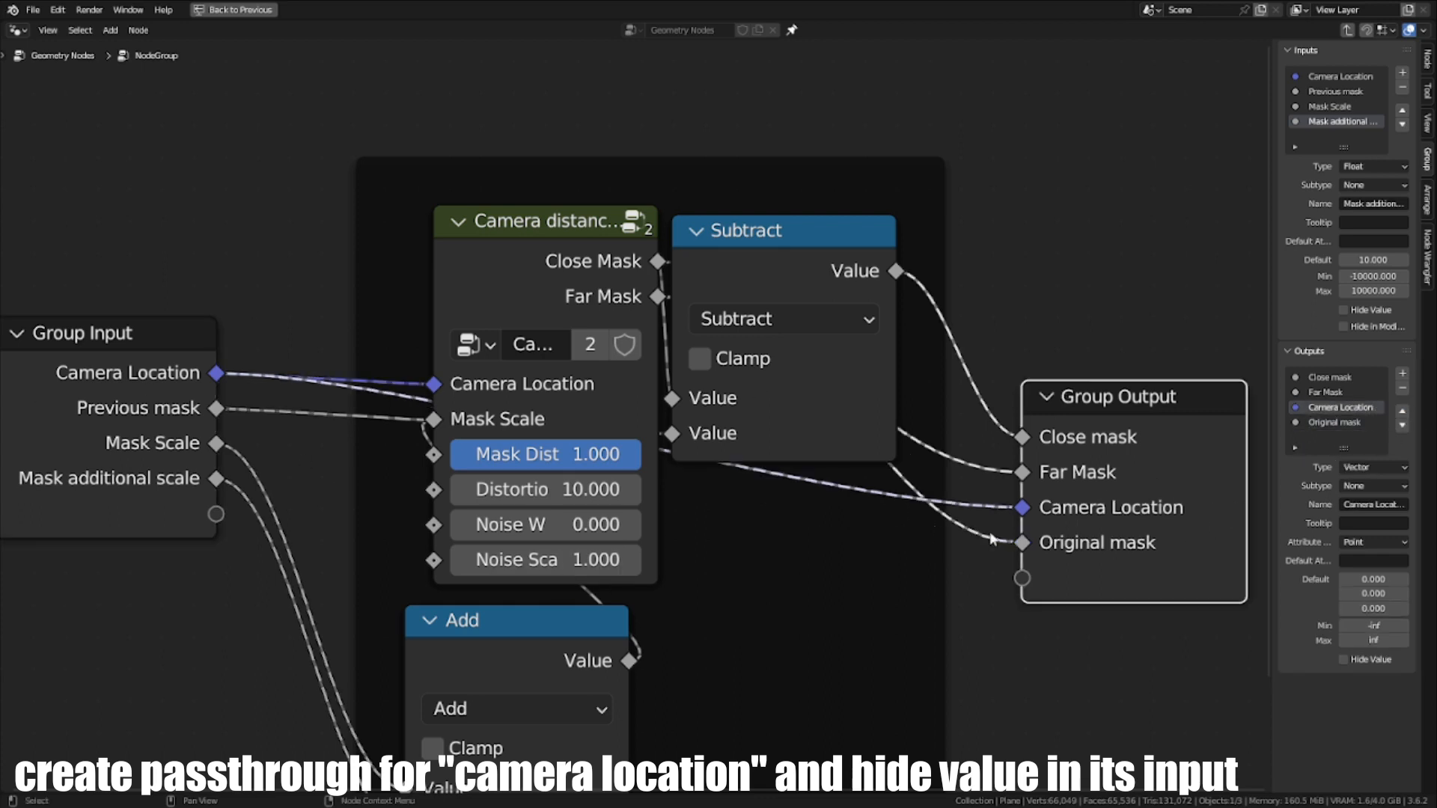
Step: Connect the Add node's result to a new group output and name it "Mask scale"
scroll(2, 470, down, 1)
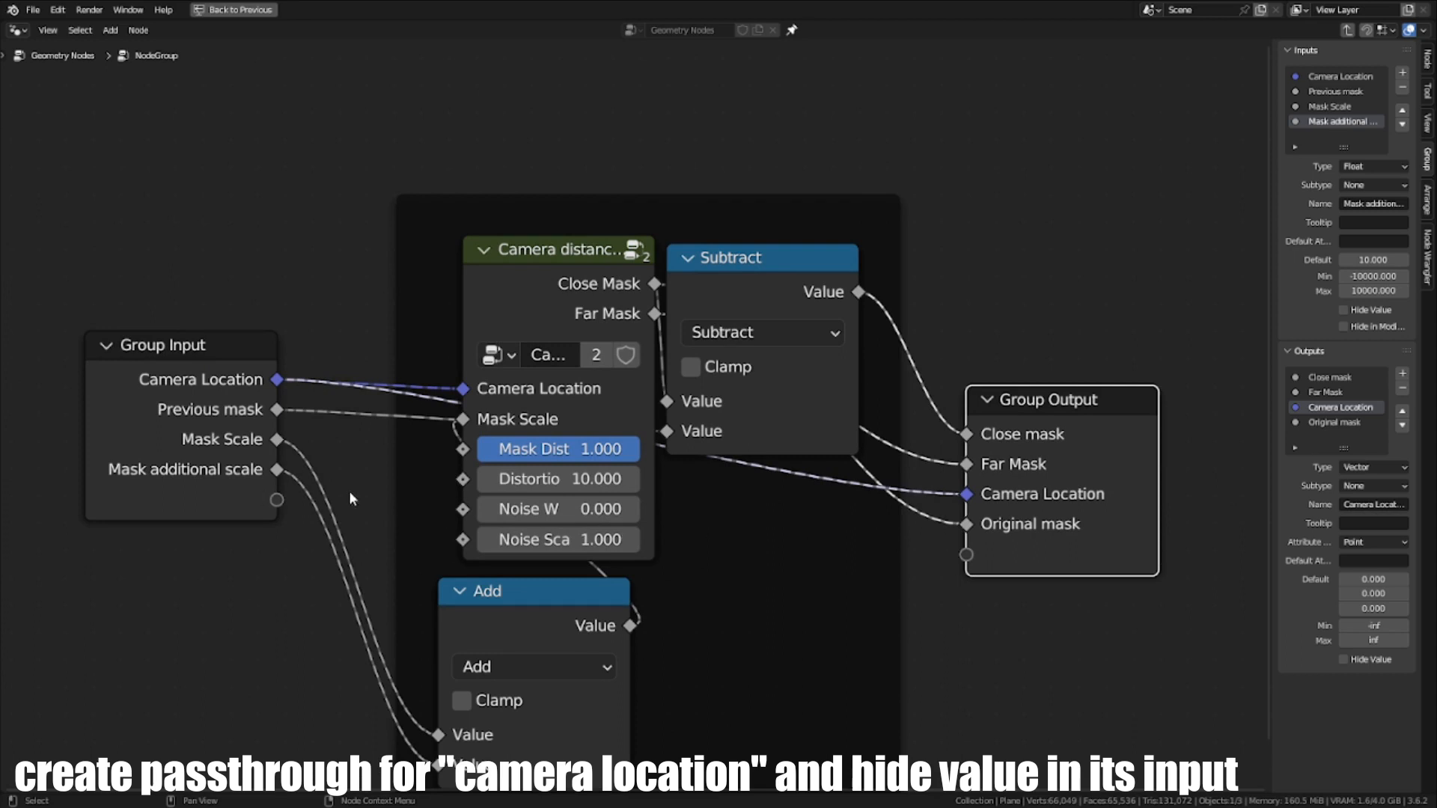
middle_drag(658, 649, 634, 620)
drag(606, 597, 942, 526)
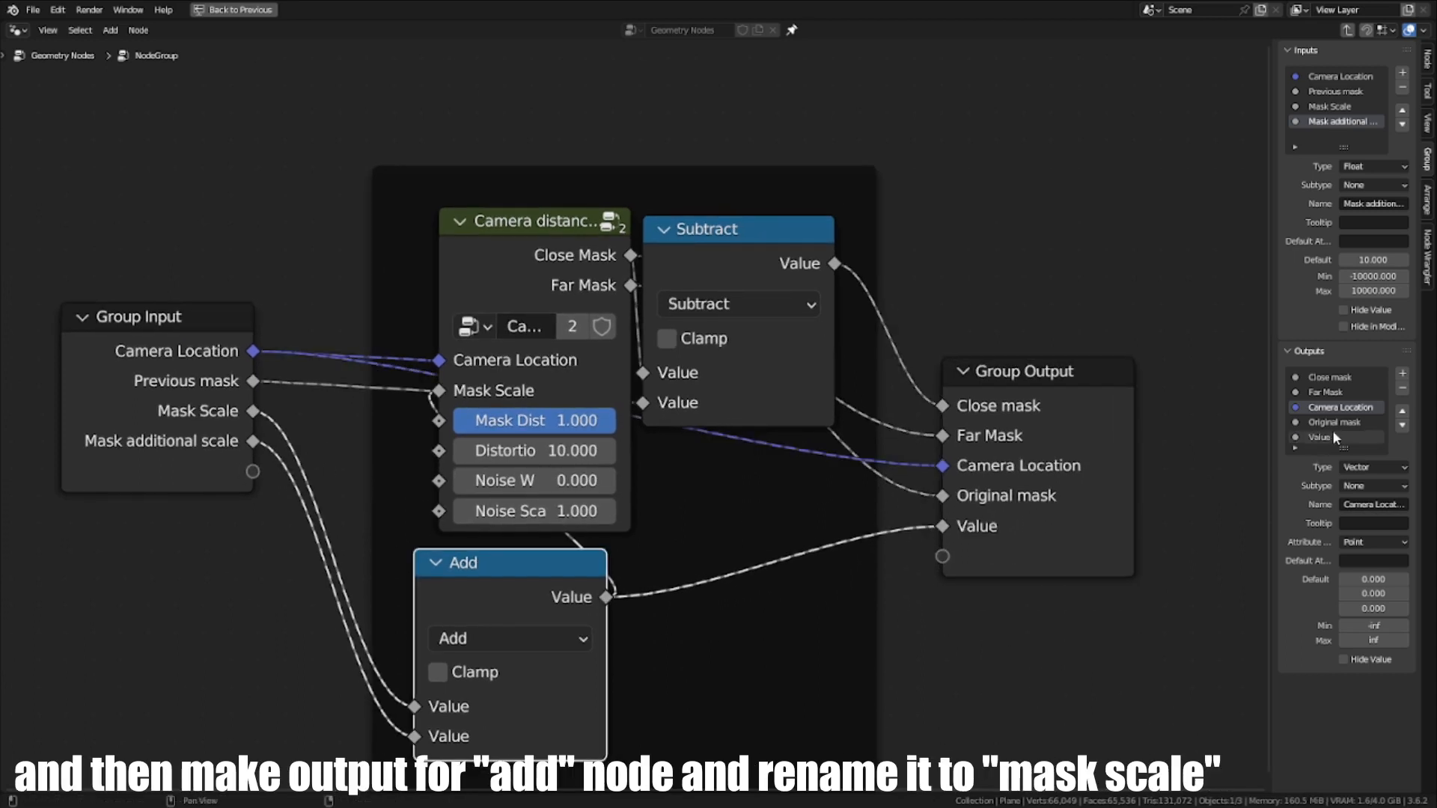
click(1334, 434)
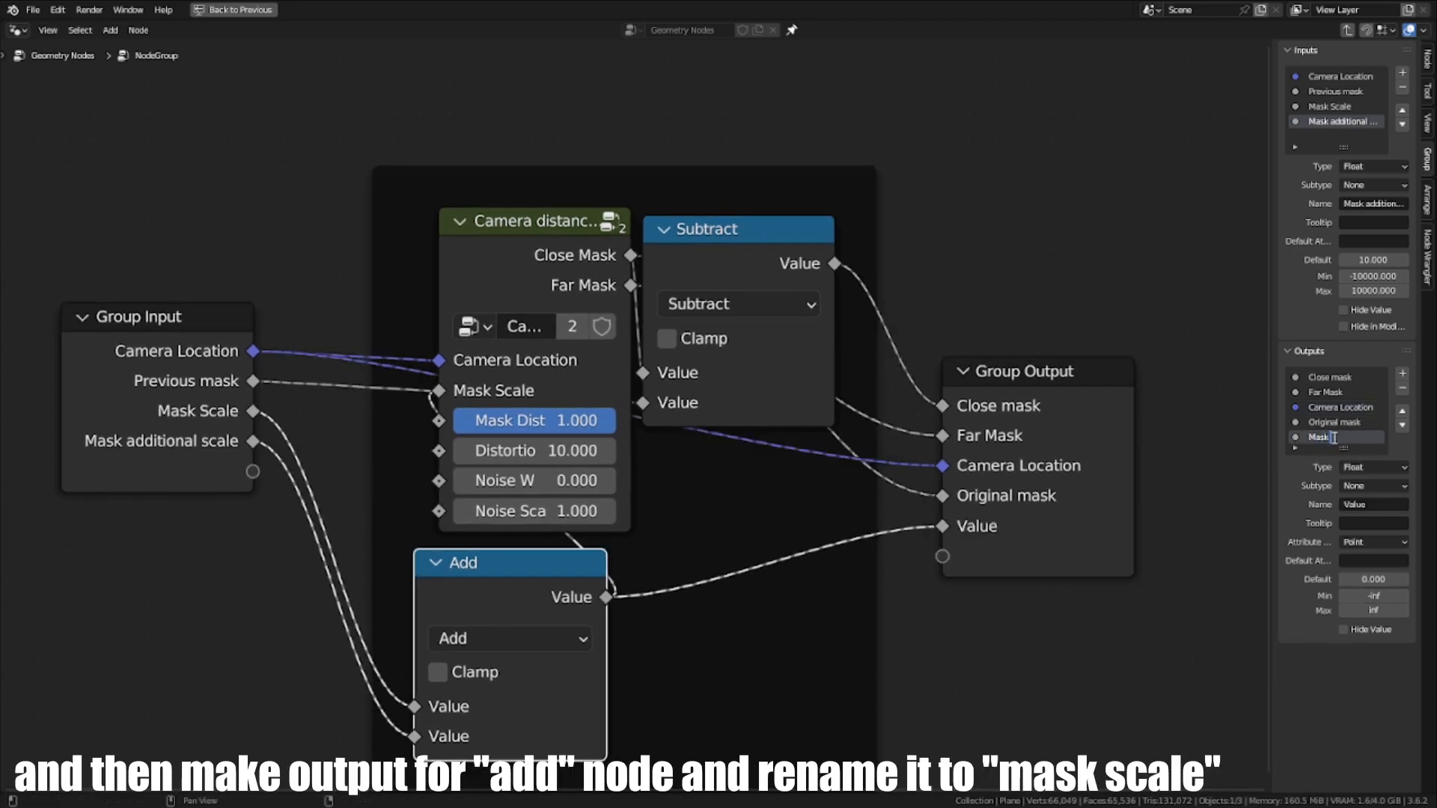
text(Mask scale)
key(Return)
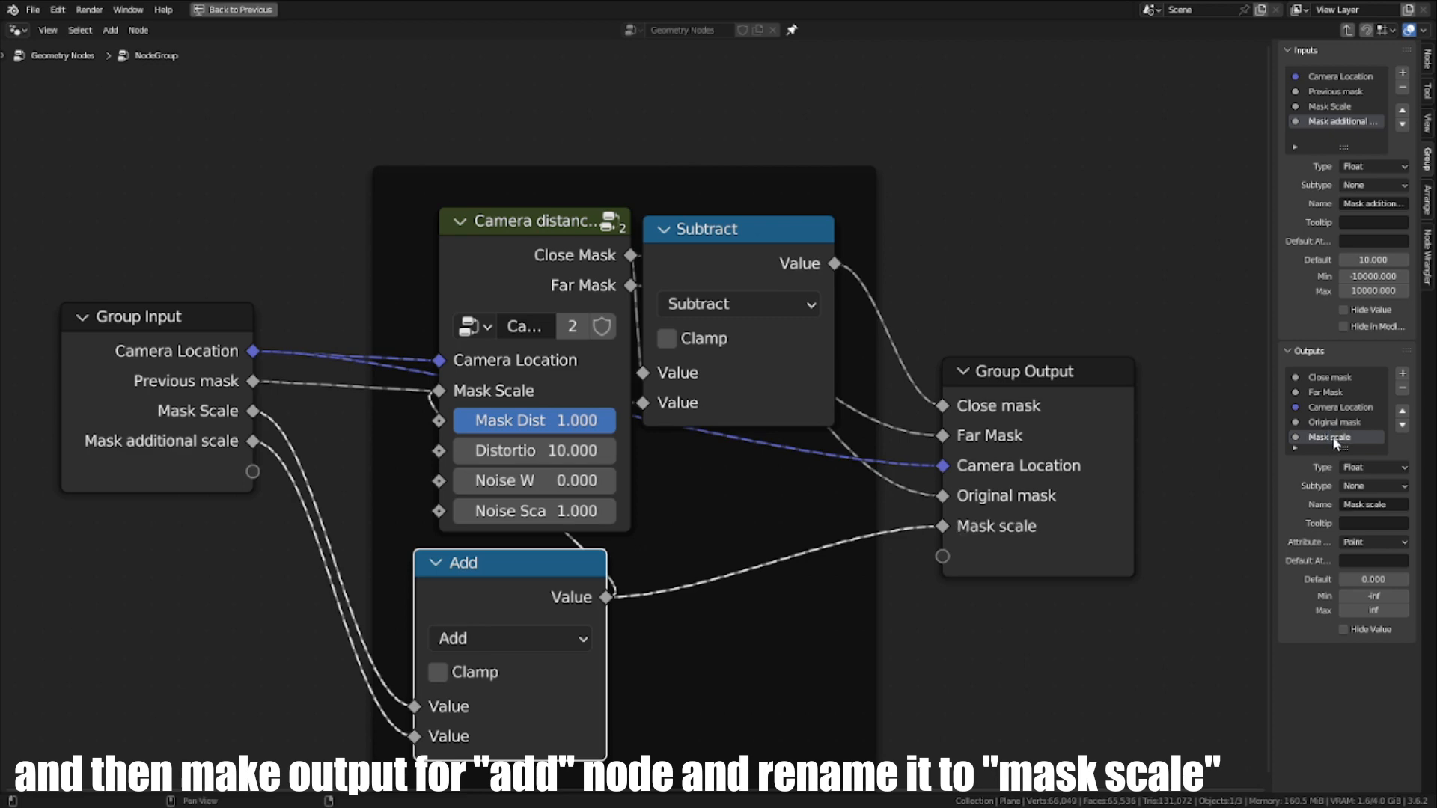
Step: Expose the inner camera distance node's Mask Distortion, Distortion Range, Noise W and Noise Scale as group inputs
scroll(639, 555, down, 1)
scroll(639, 556, up, 2)
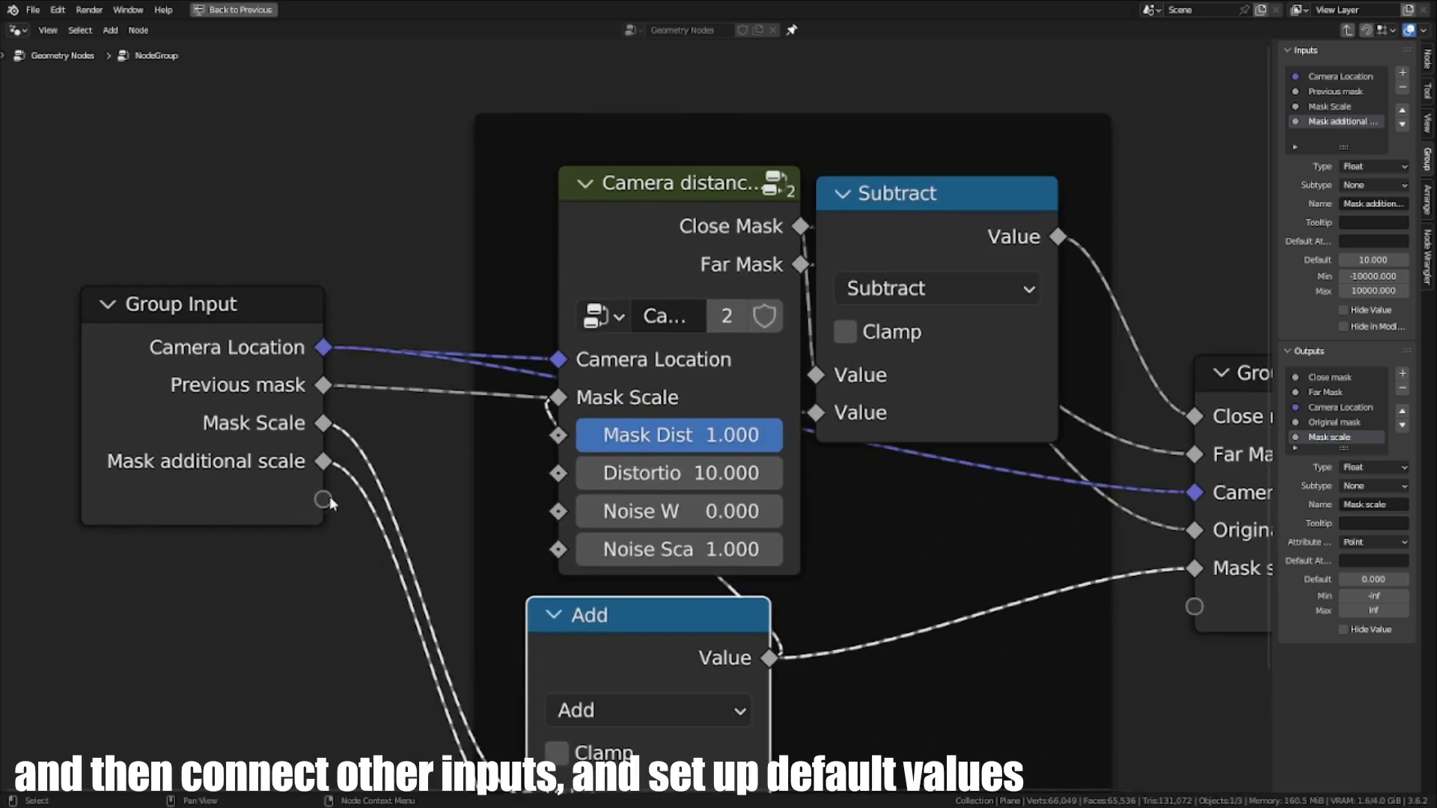
drag(323, 499, 546, 448)
drag(323, 536, 548, 475)
drag(322, 576, 559, 512)
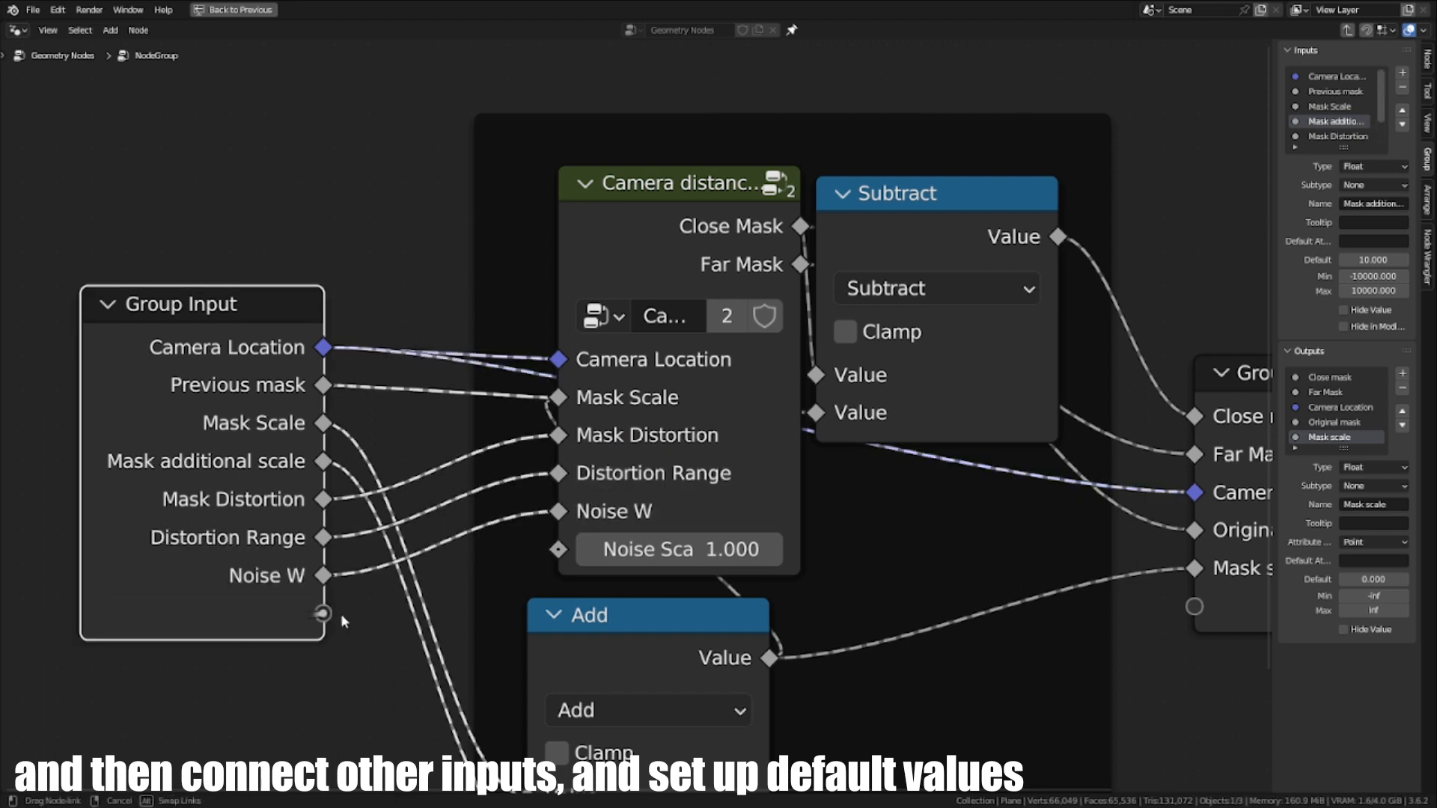
drag(323, 614, 559, 550)
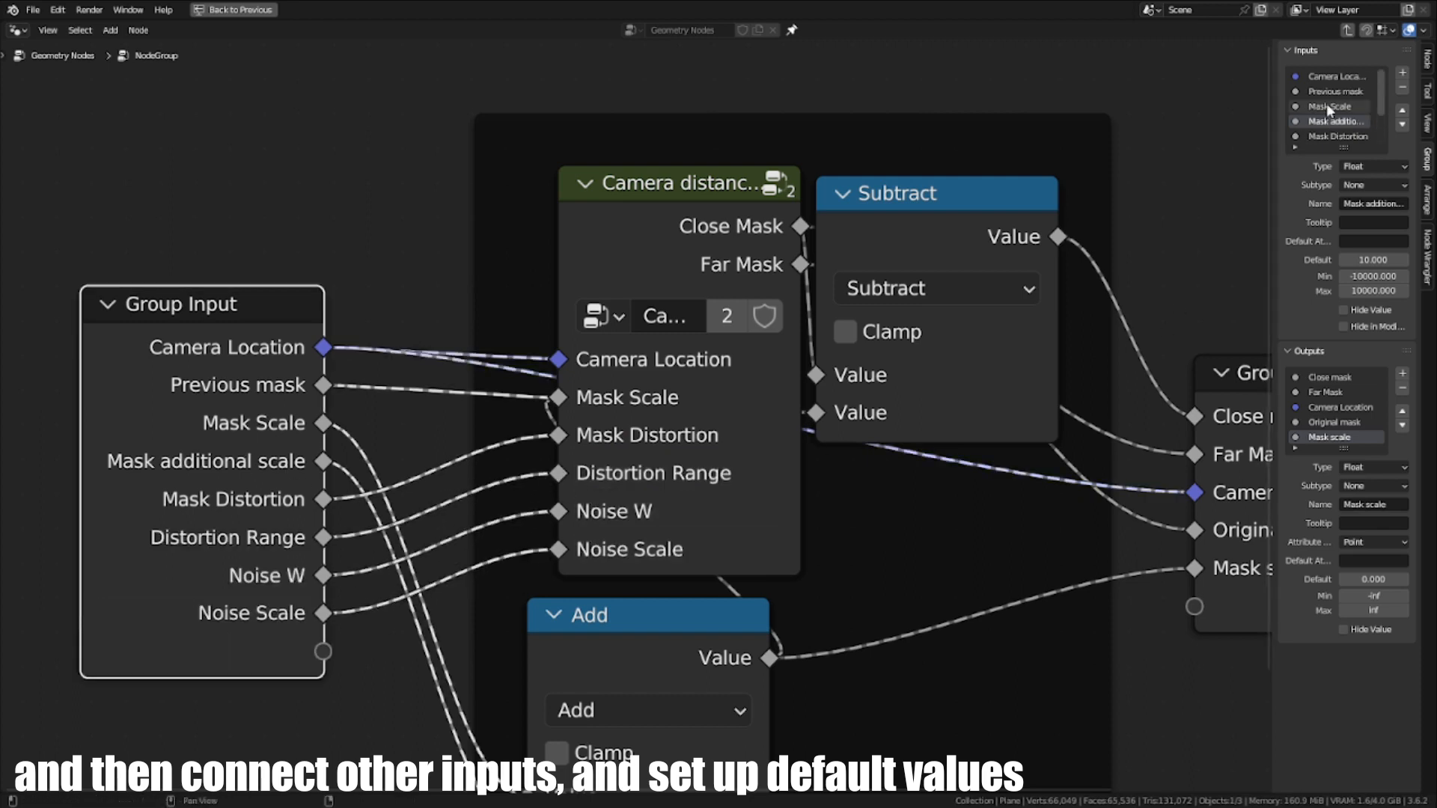
click(1340, 136)
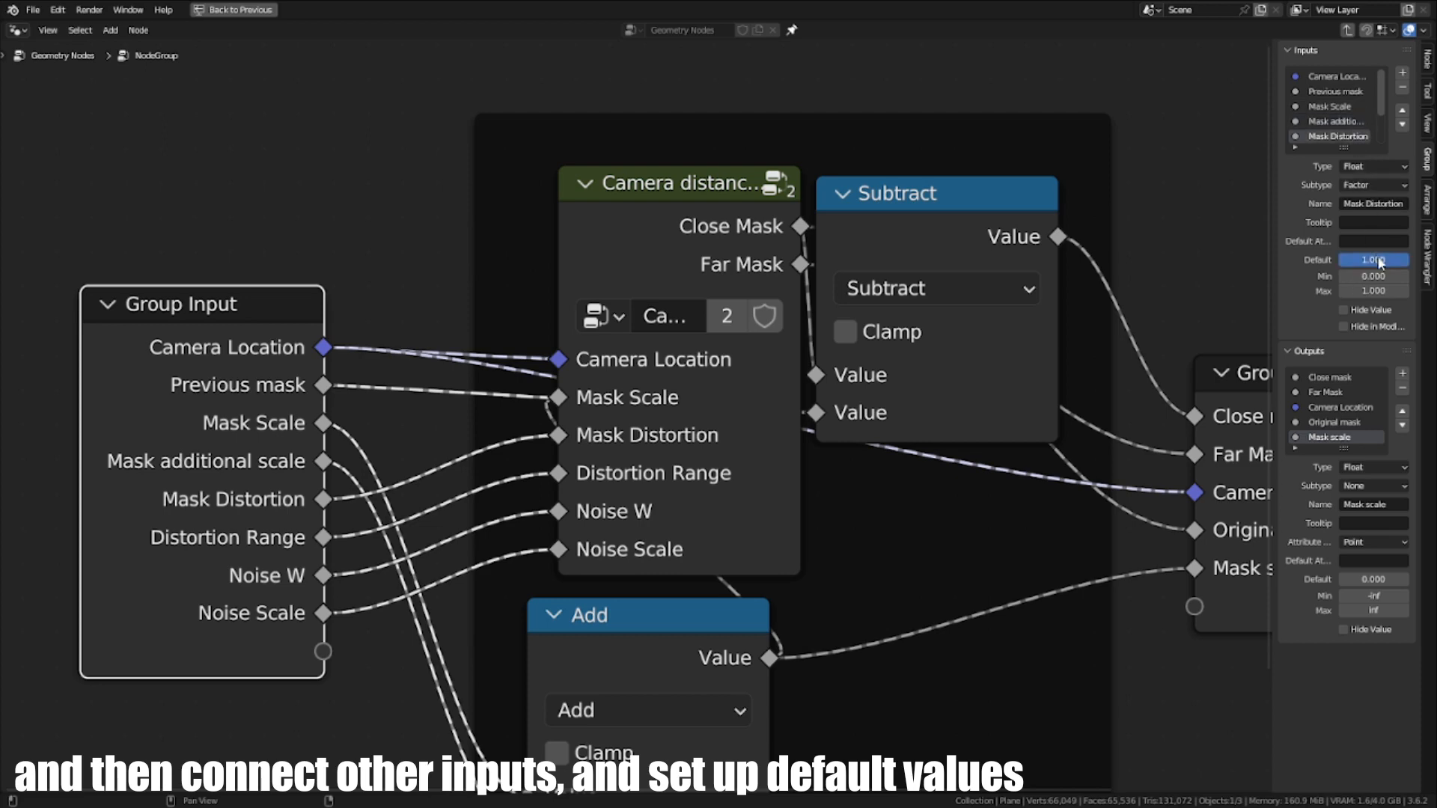
Step: Exit the group and rename it "Camera distance chain"
key(Tab)
middle_drag(523, 572, 469, 571)
scroll(690, 609, up, 3)
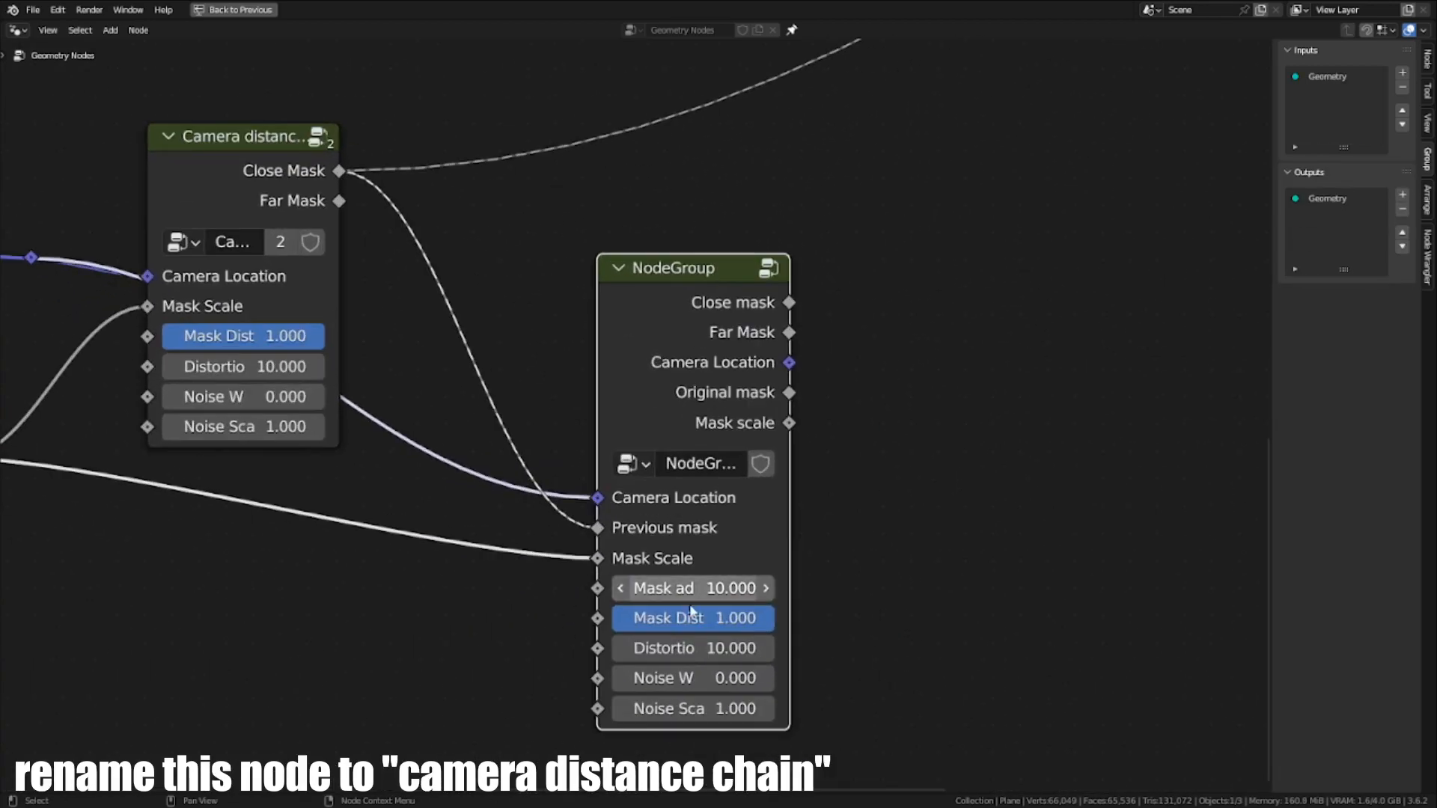
scroll(628, 352, down, 4)
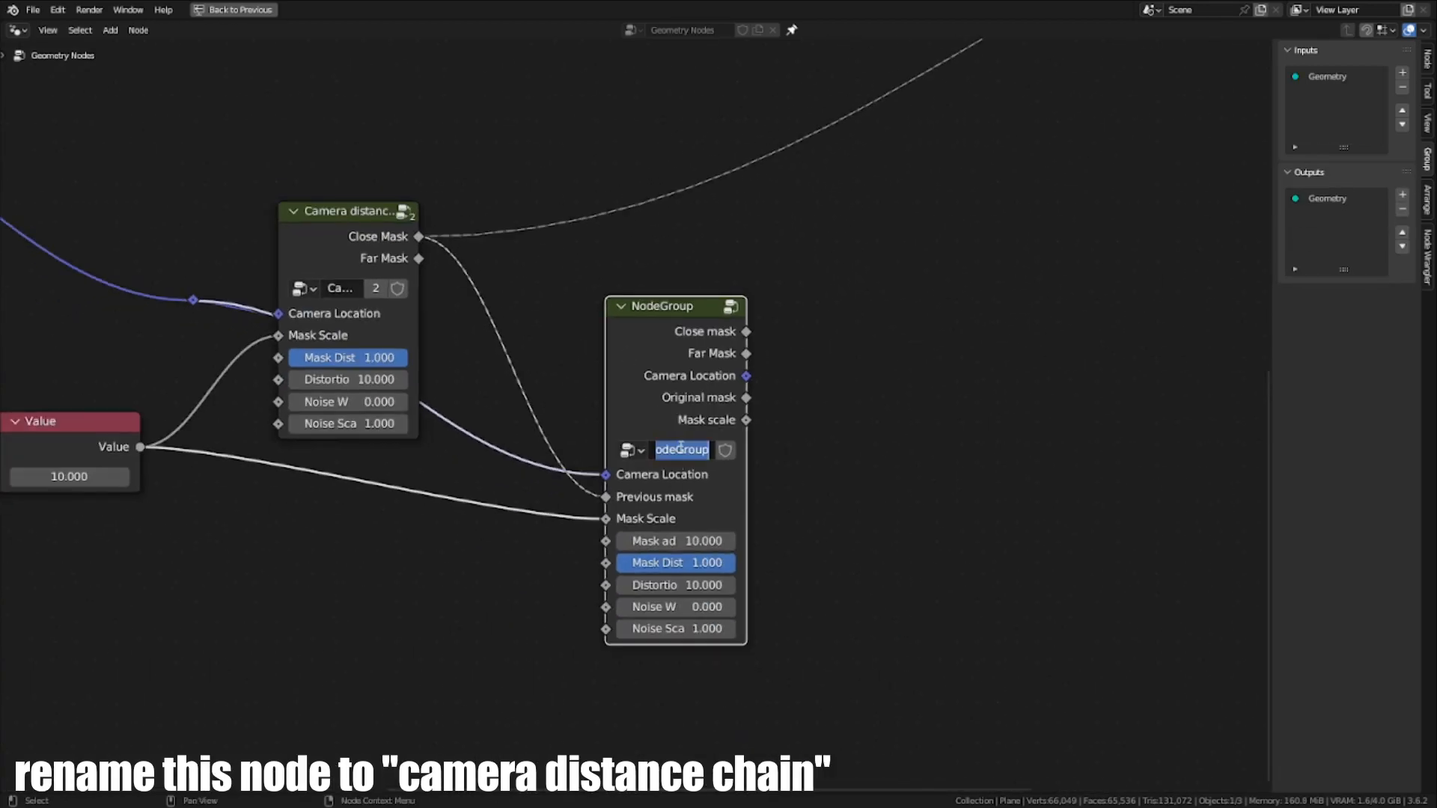
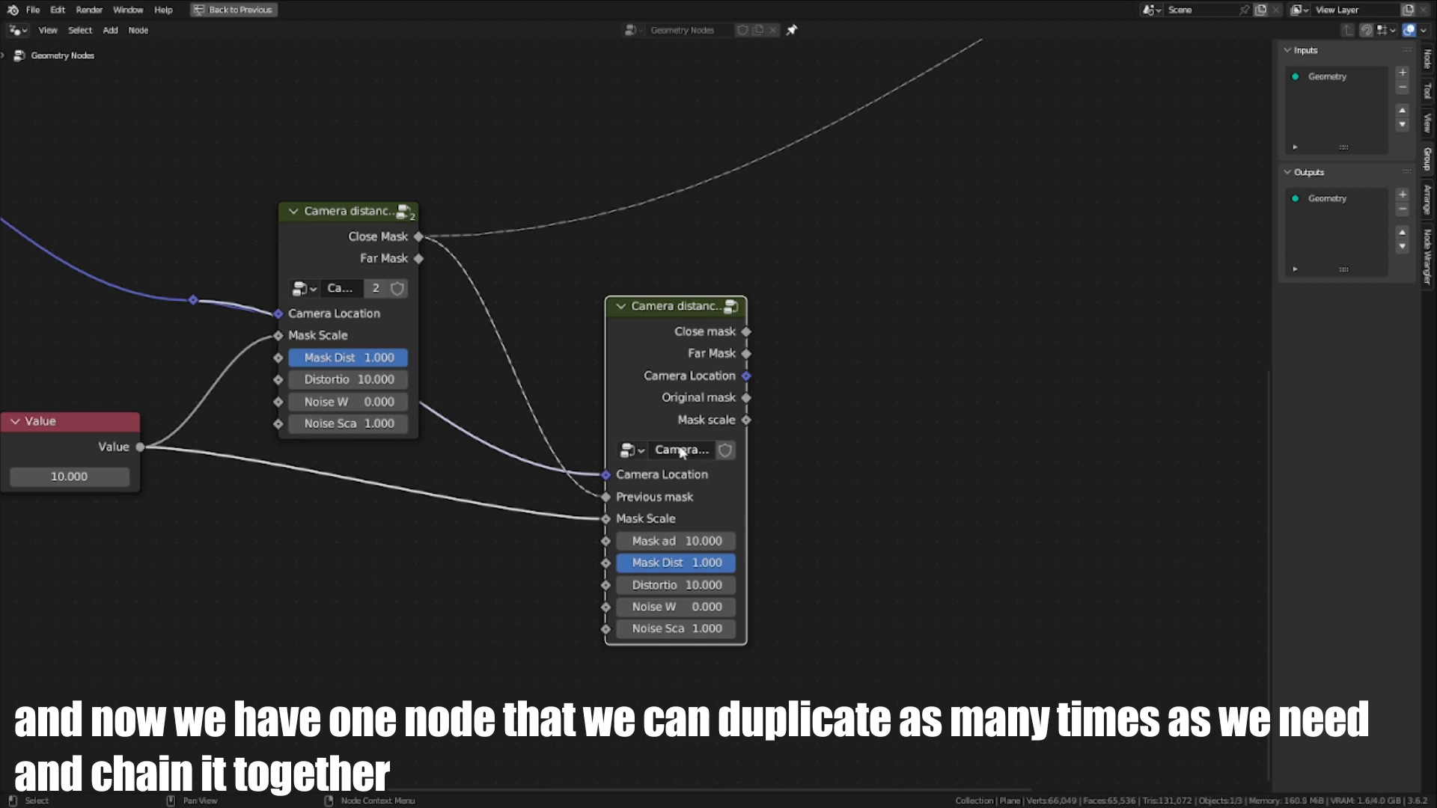
Step: Delete the original camera distance node and the Value node with reconnect, keeping the camera location linked to the chain node
key(g)
click(786, 337)
scroll(778, 341, down, 3)
middle_drag(757, 389, 722, 478)
scroll(721, 479, up, 2)
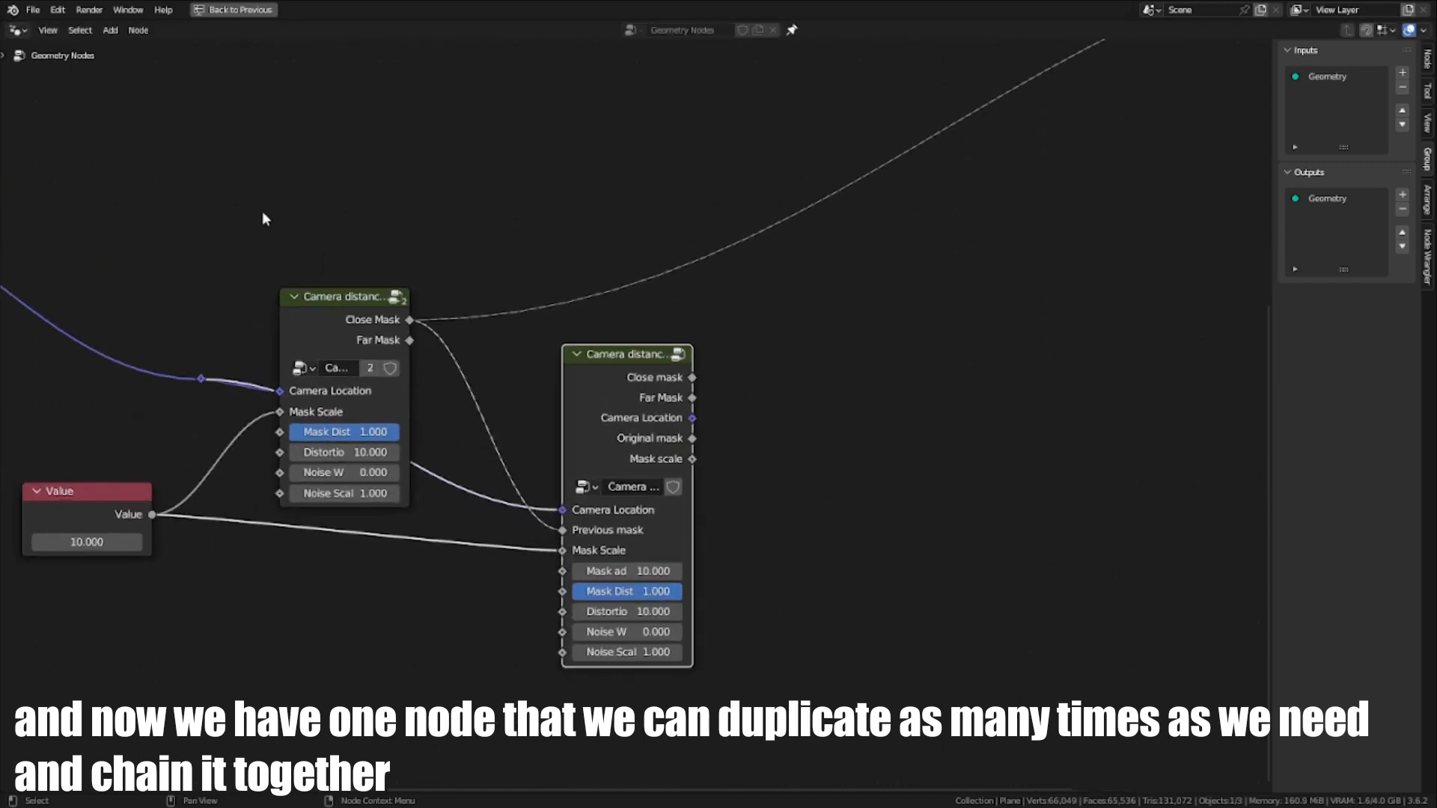
drag(262, 212, 408, 610)
drag(16, 296, 369, 649)
key(ctrl+x)
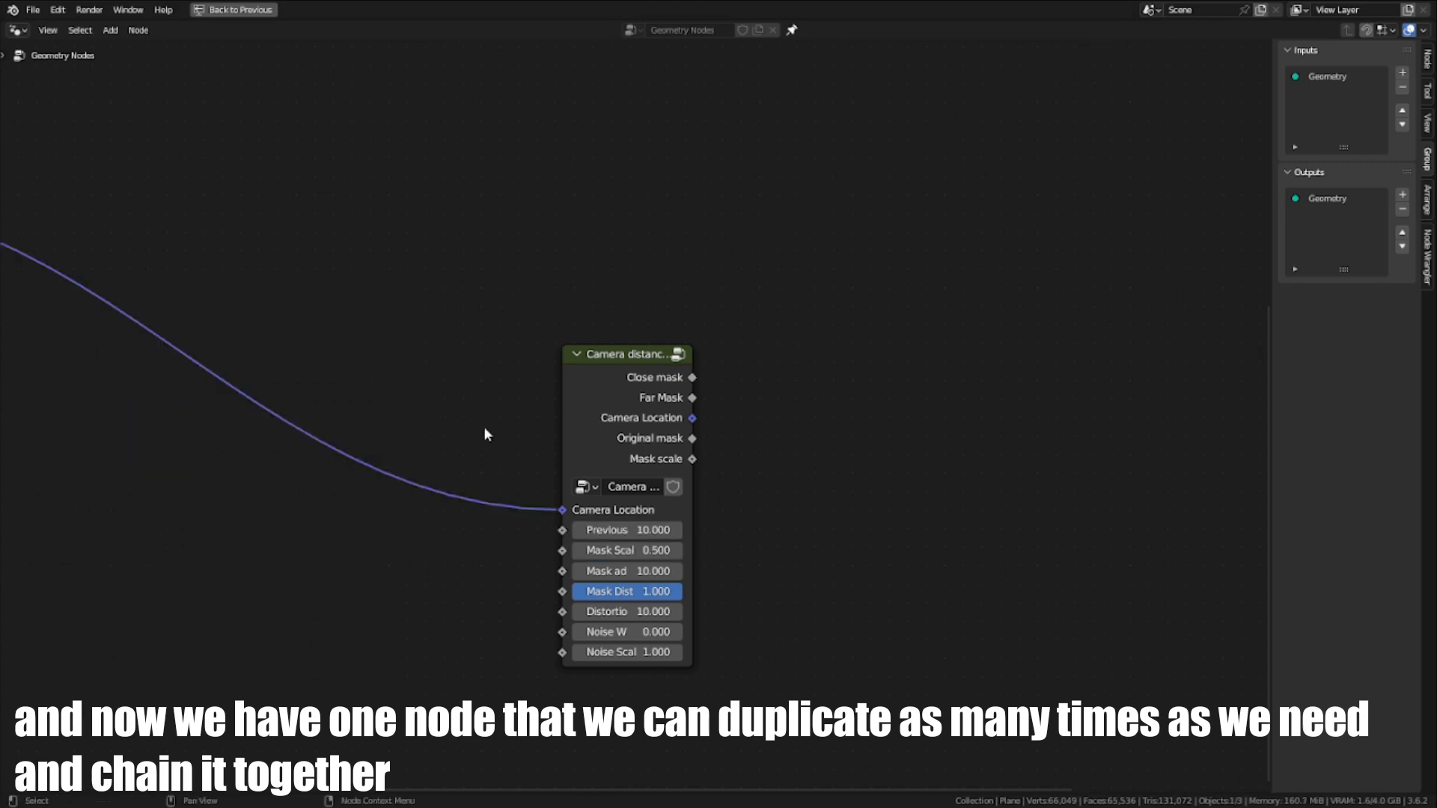
Step: Reposition the Camera distance chain node, restore the full workspace layout and preview the Close mask output in the viewport
drag(598, 358, 364, 346)
key(ctrl+space)
ctrl+shift+click(388, 613)
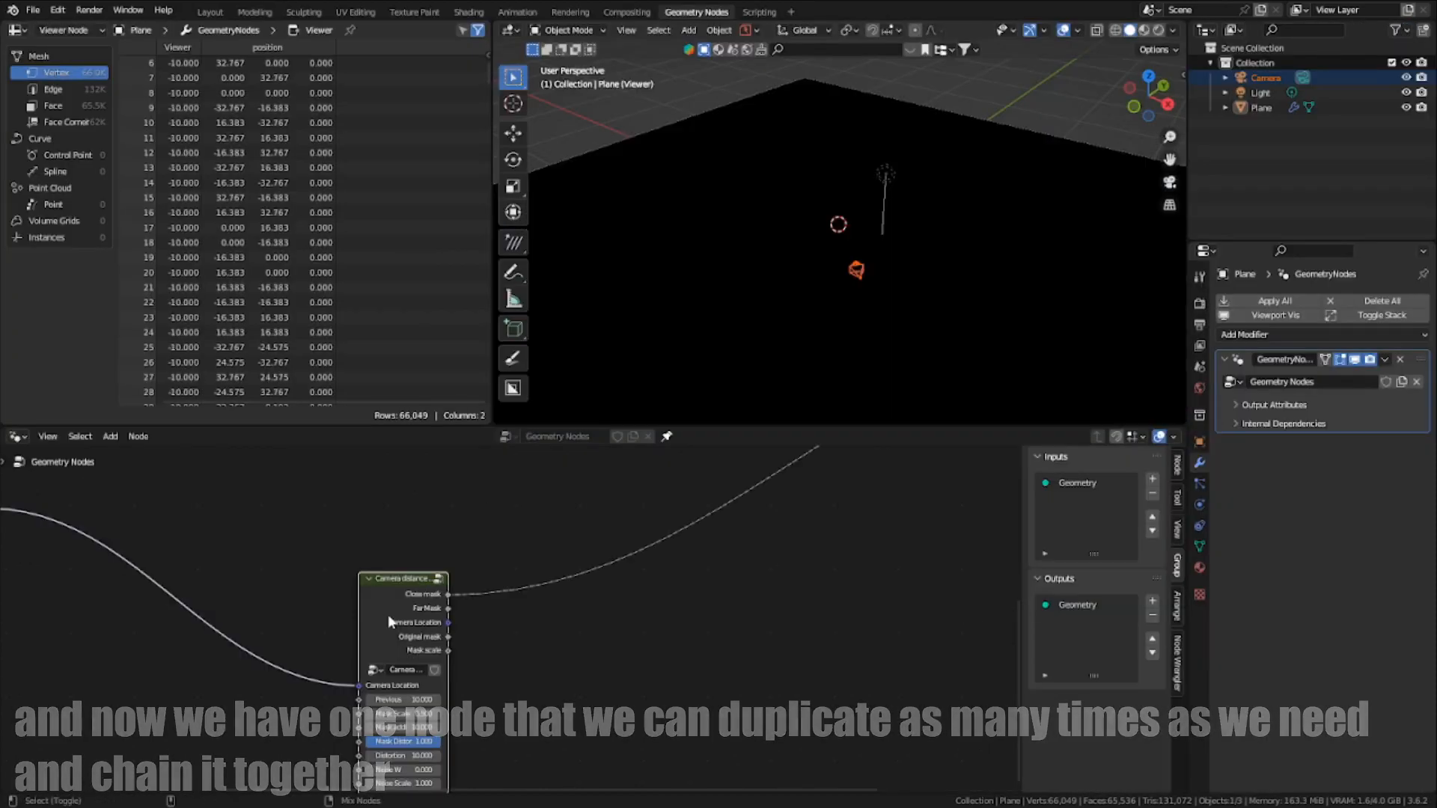
middle_drag(883, 314, 924, 279)
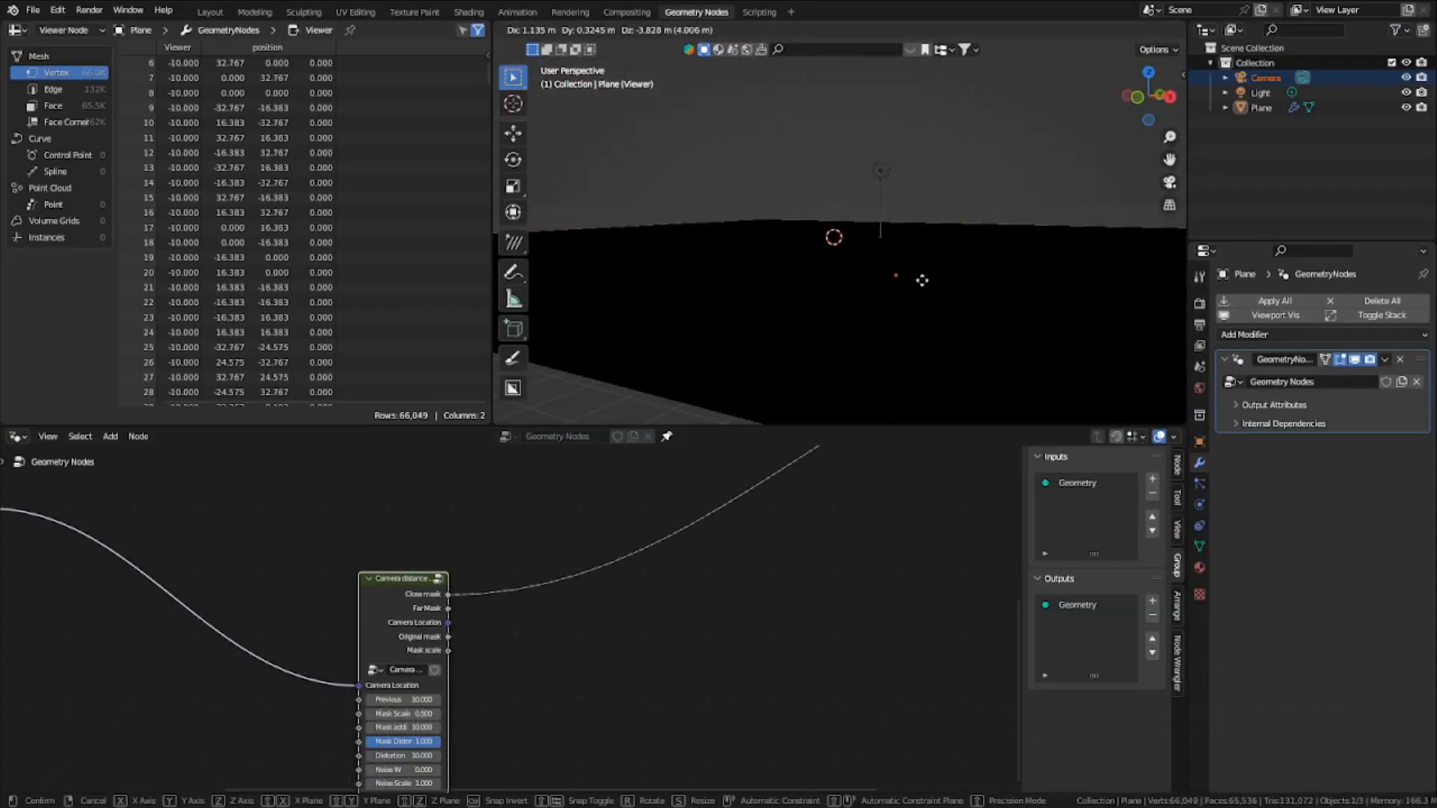
Step: Widen the Camera distance chain node and set its Mask Scale to 10 and Previous mask to 0
scroll(433, 665, up, 2)
middle_drag(434, 663, 528, 504)
scroll(499, 551, up, 4)
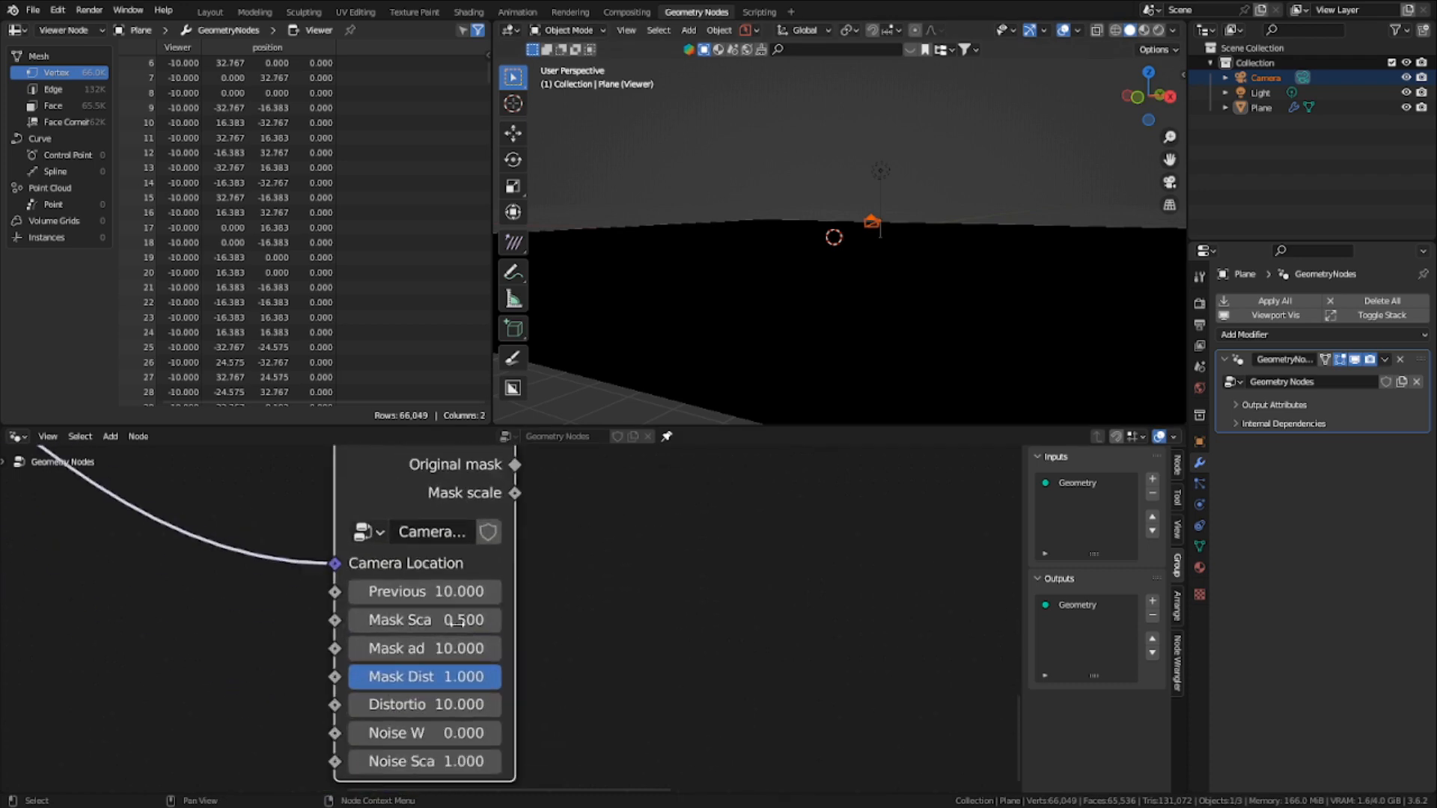
drag(512, 615, 596, 615)
click(510, 620)
text(10)
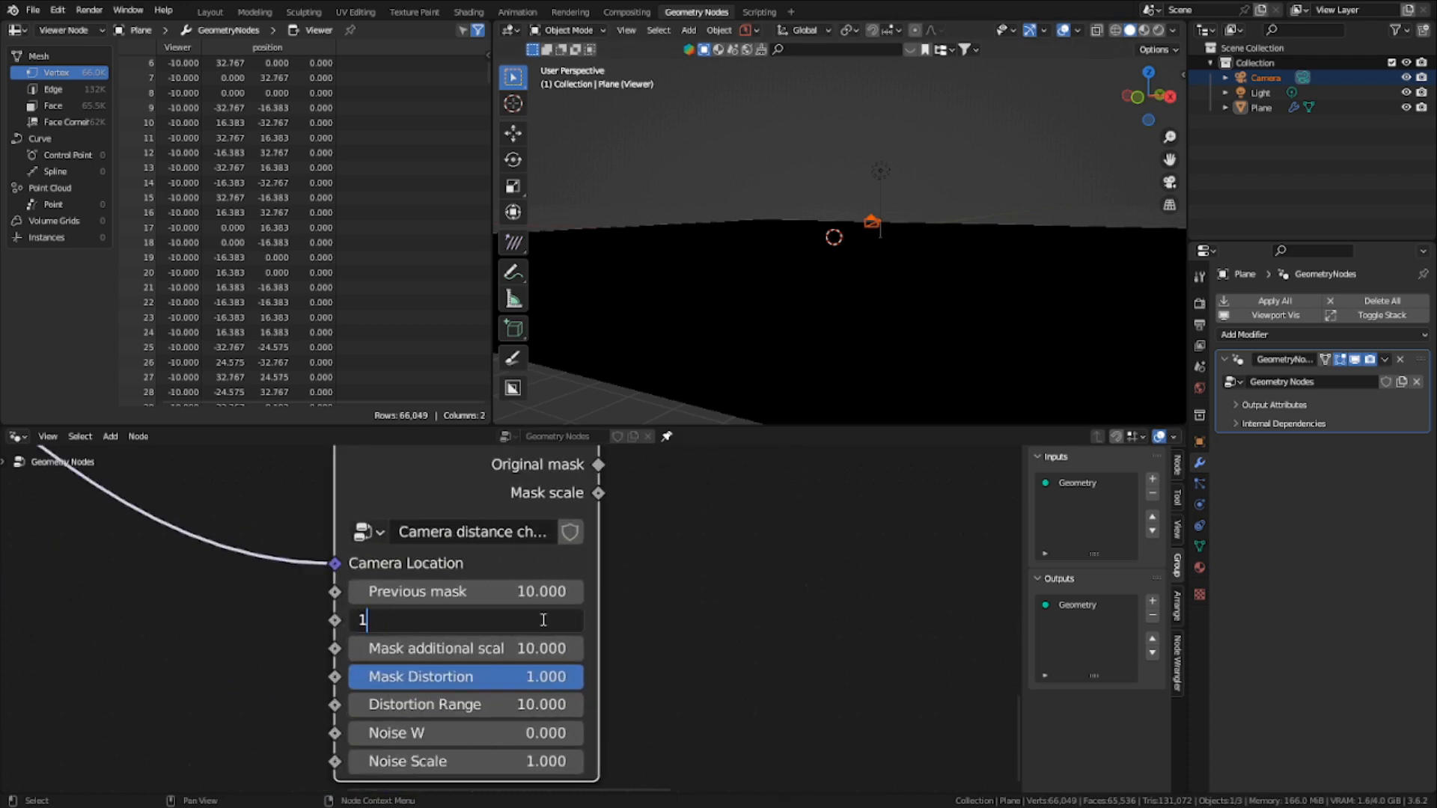
key(Return)
click(512, 594)
text(0)
key(Return)
scroll(512, 595, down, 2)
middle_drag(512, 596, 495, 684)
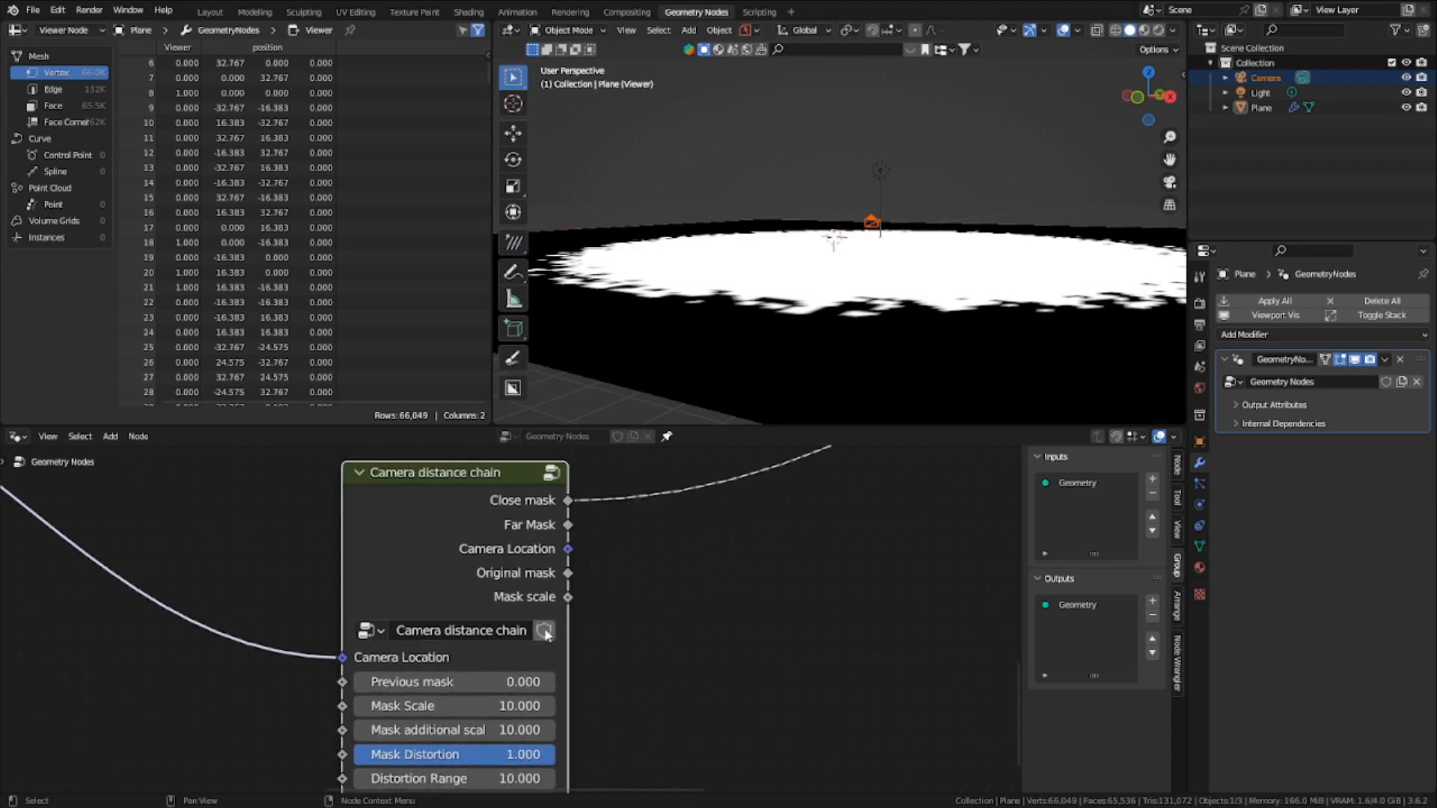
middle_drag(779, 211, 780, 287)
scroll(778, 285, down, 3)
Step: Inside the Camera distance chain group, hide the value of the Previous mask input and return to the main tree
key(Tab)
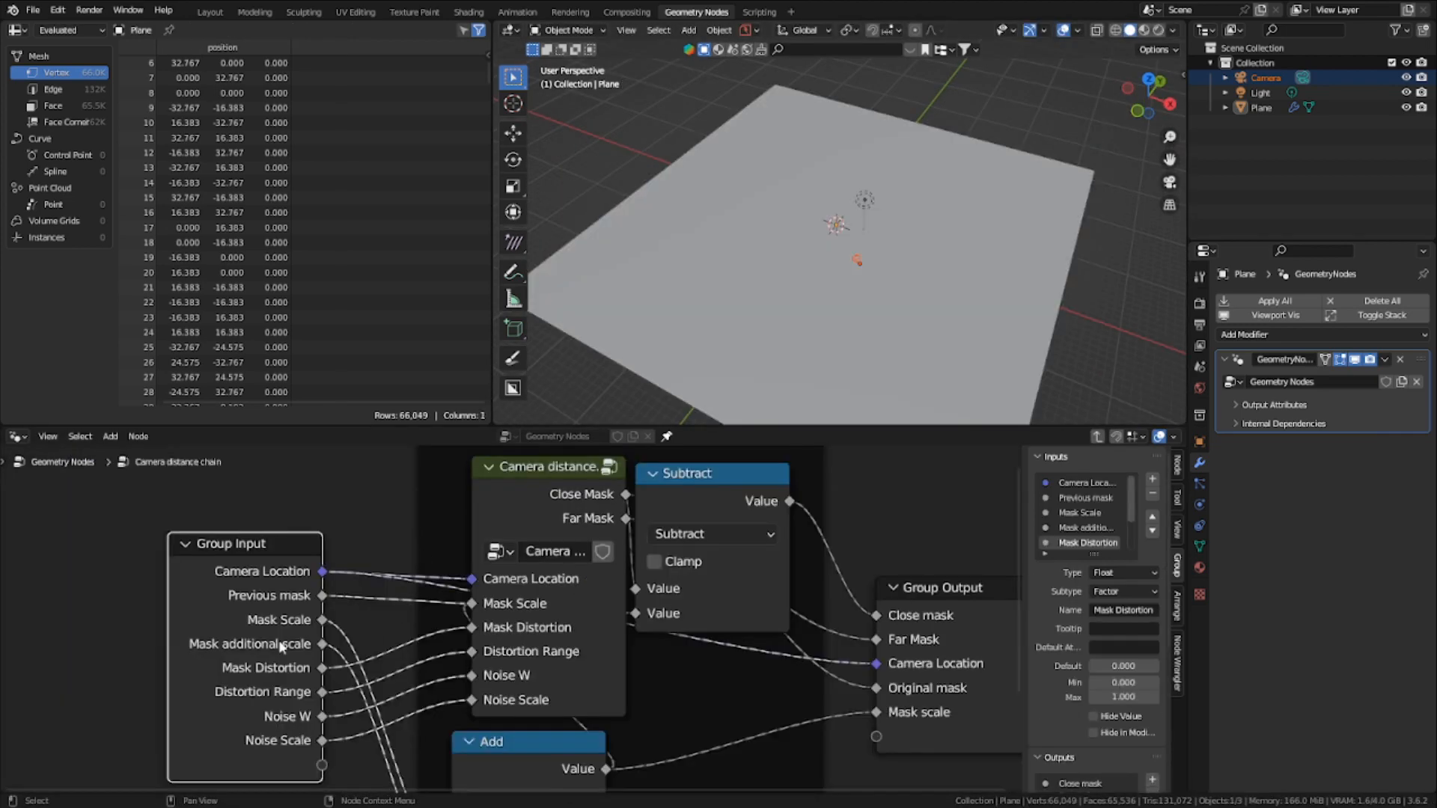
scroll(232, 625, up, 3)
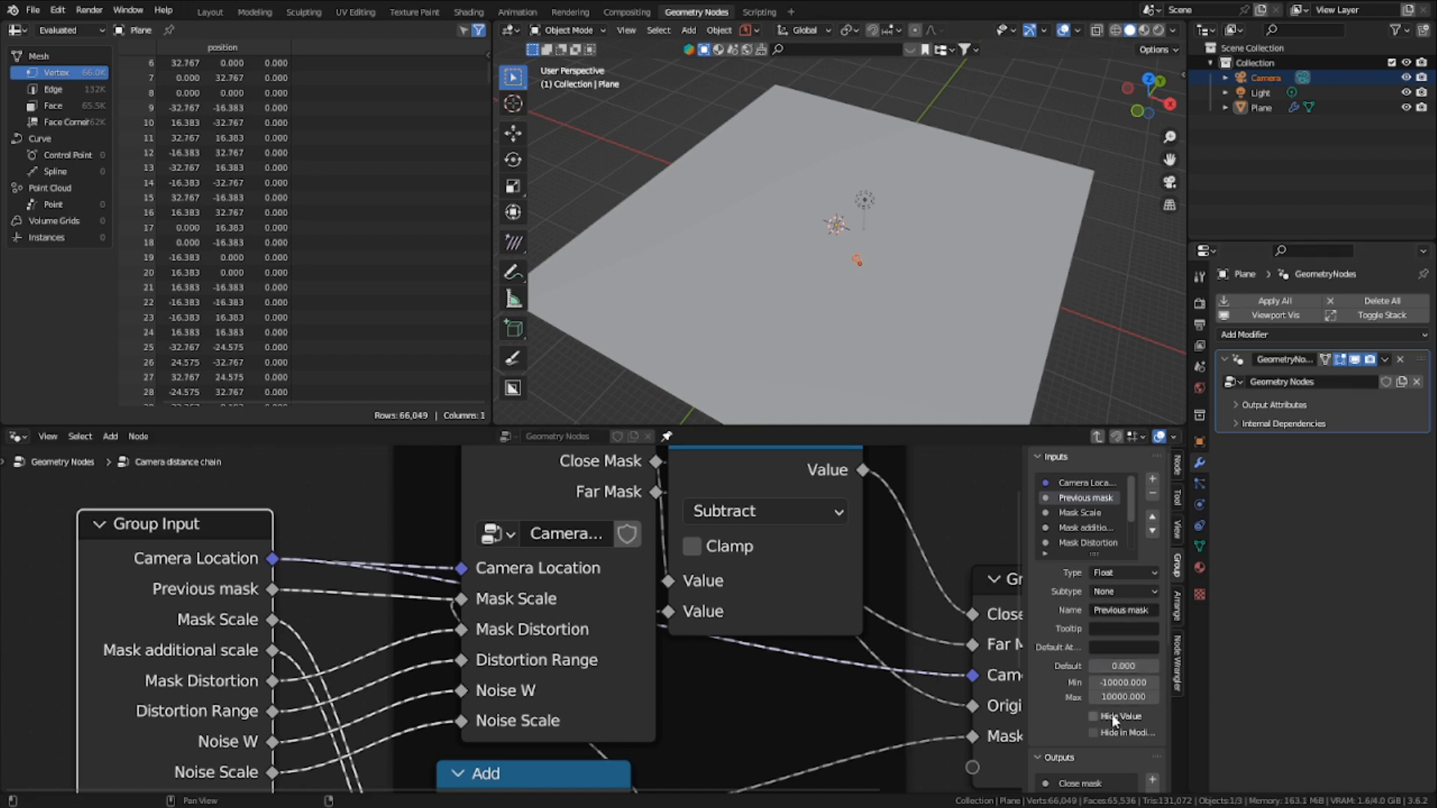
middle_drag(359, 590, 442, 597)
drag(307, 540, 476, 608)
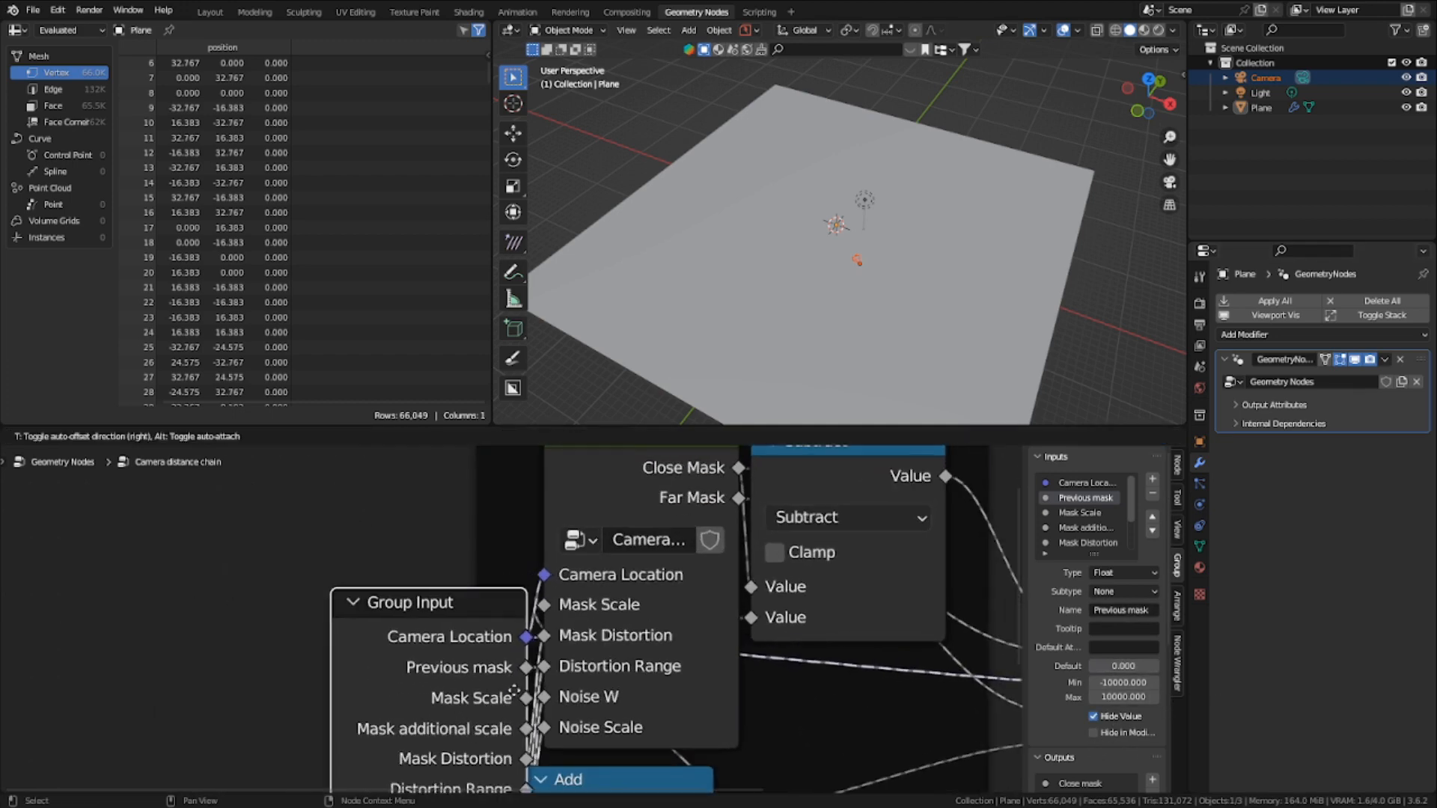
key(ctrl+z)
key(Tab)
Step: Duplicate the Camera distance chain node and place the copy beside the original
scroll(482, 640, down, 6)
middle_drag(490, 637, 533, 567)
scroll(464, 639, up, 1)
scroll(533, 567, up, 1)
key(shift+d)
middle_drag(630, 515, 500, 534)
click(780, 595)
scroll(485, 510, down, 1)
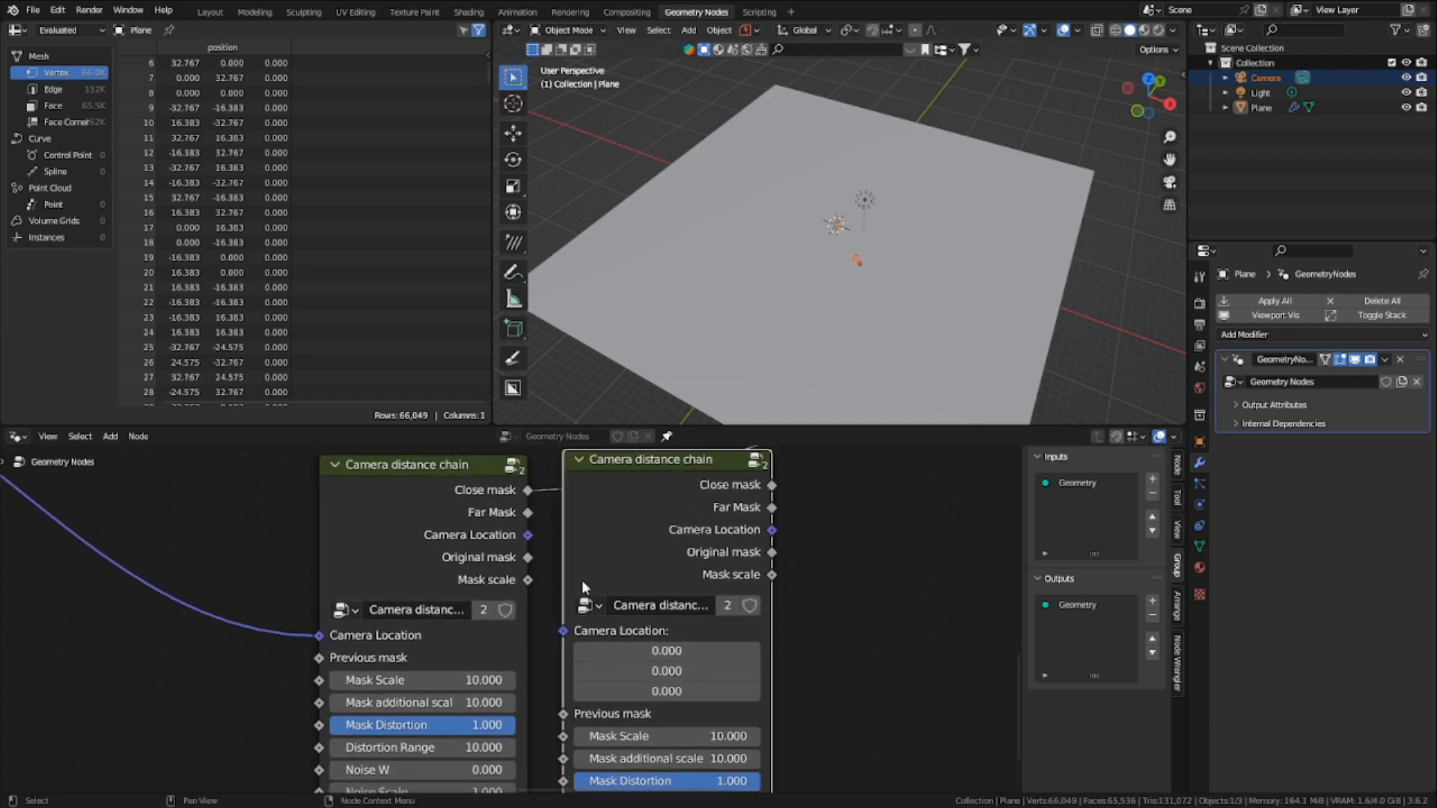
Step: Hide the value of the Camera Location input inside the chain group and return to the main tree
key(Tab)
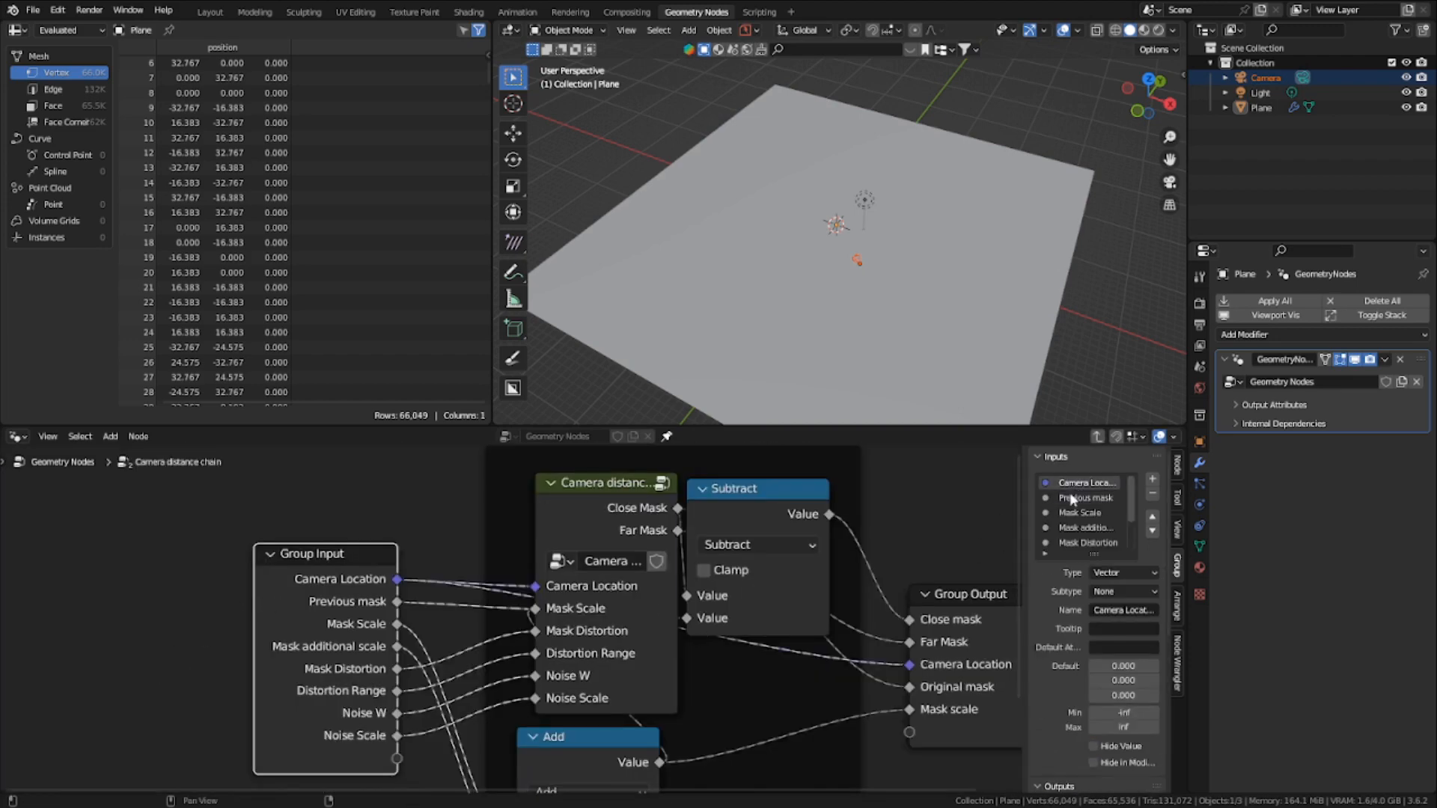
key(Tab)
scroll(449, 554, down, 2)
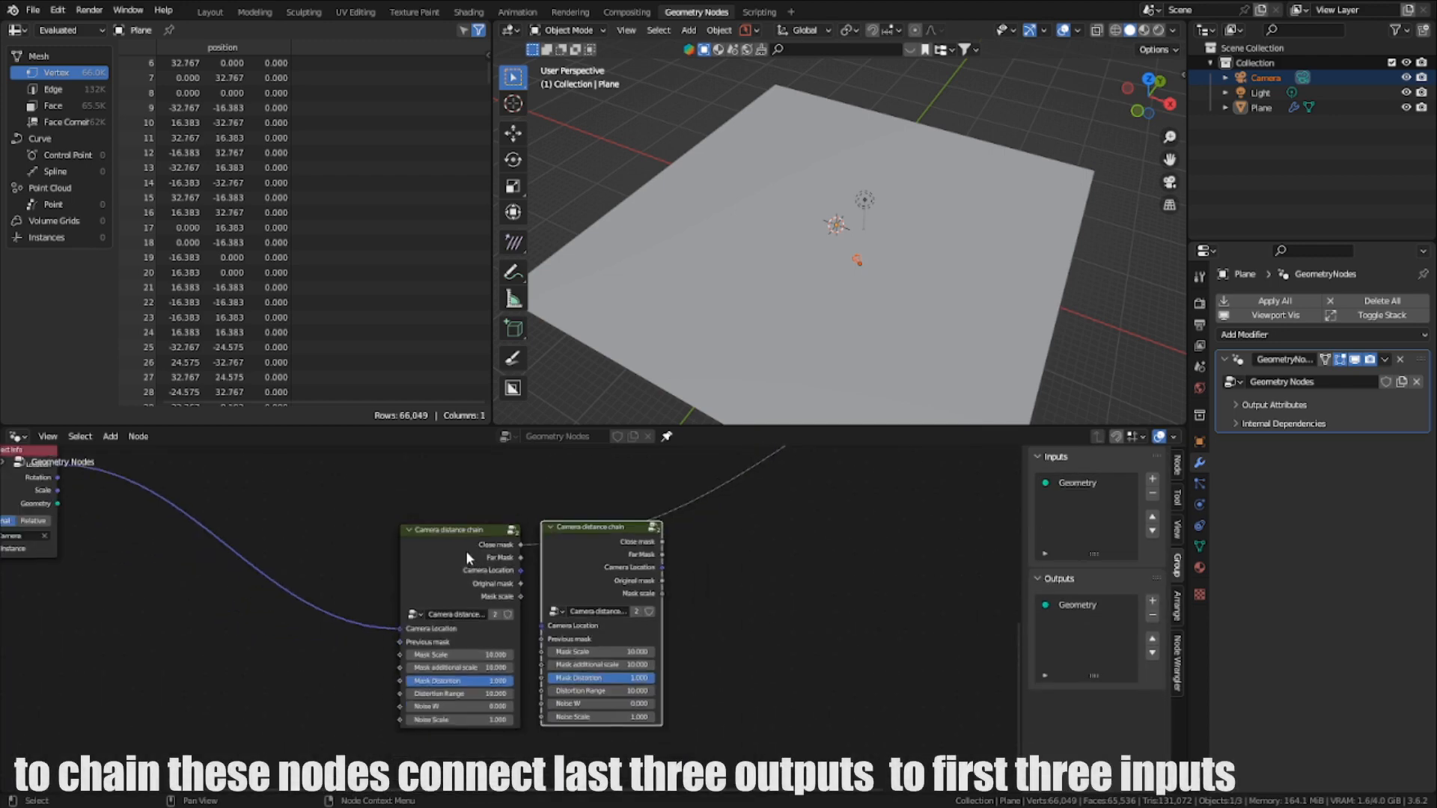
Step: Link the first chain node's Camera Location, Original mask and Mask scale outputs to the second's Camera Location, Previous mask and Mask Scale inputs
drag(524, 552, 539, 564)
drag(559, 629, 559, 629)
scroll(530, 599, up, 1)
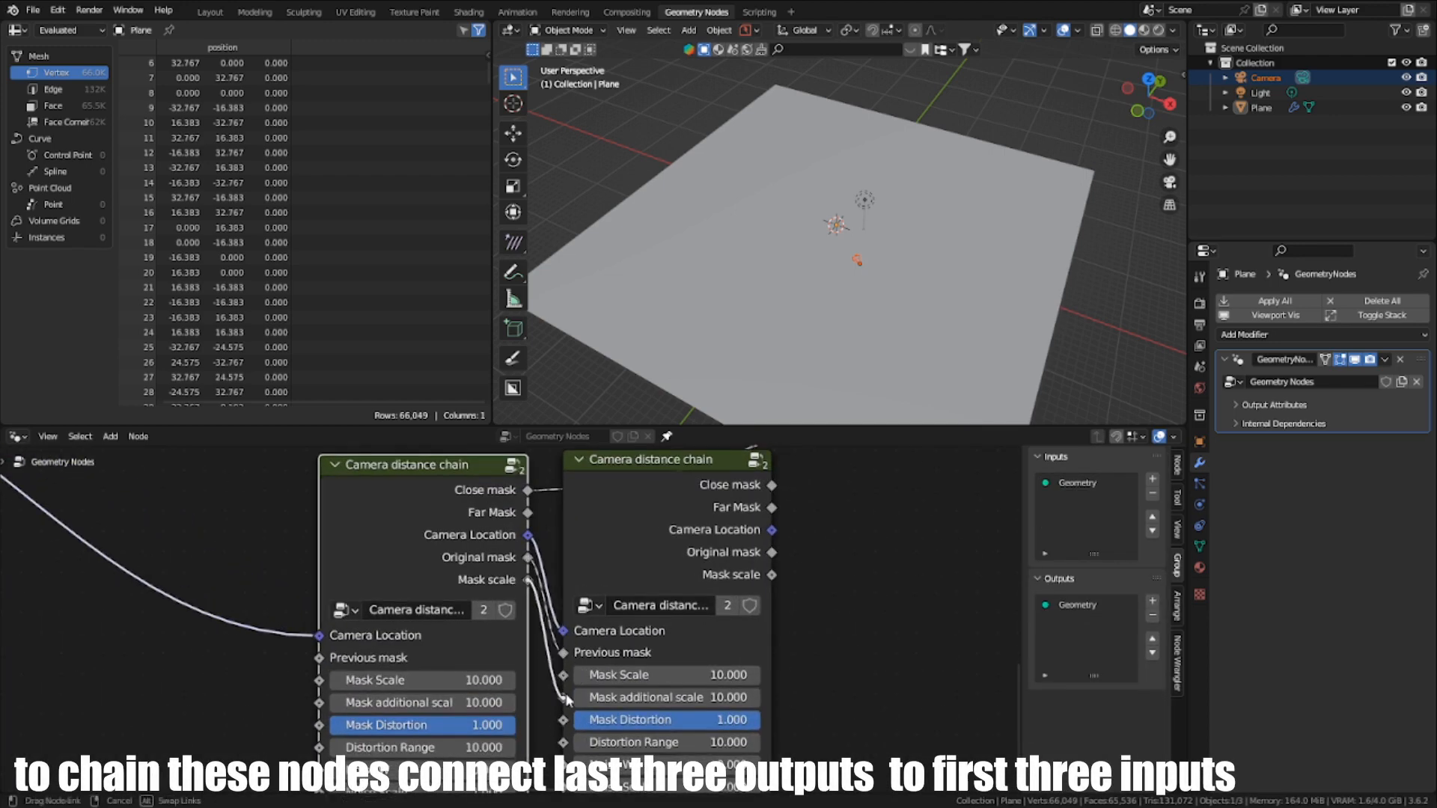
drag(567, 700, 565, 676)
drag(622, 531, 664, 503)
right_click(662, 517)
scroll(651, 581, down, 3)
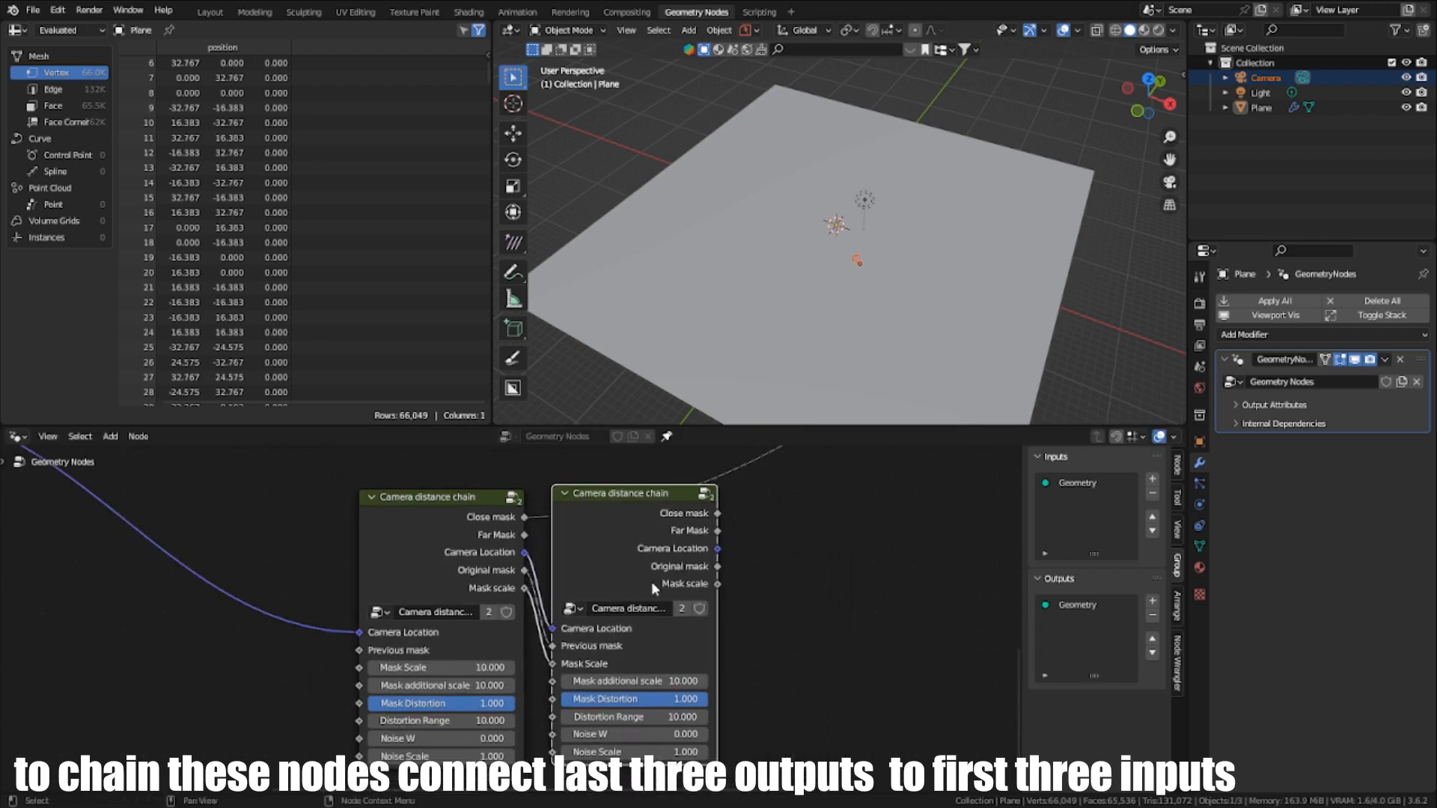
scroll(588, 635, up, 1)
drag(595, 624, 589, 628)
scroll(589, 627, up, 4)
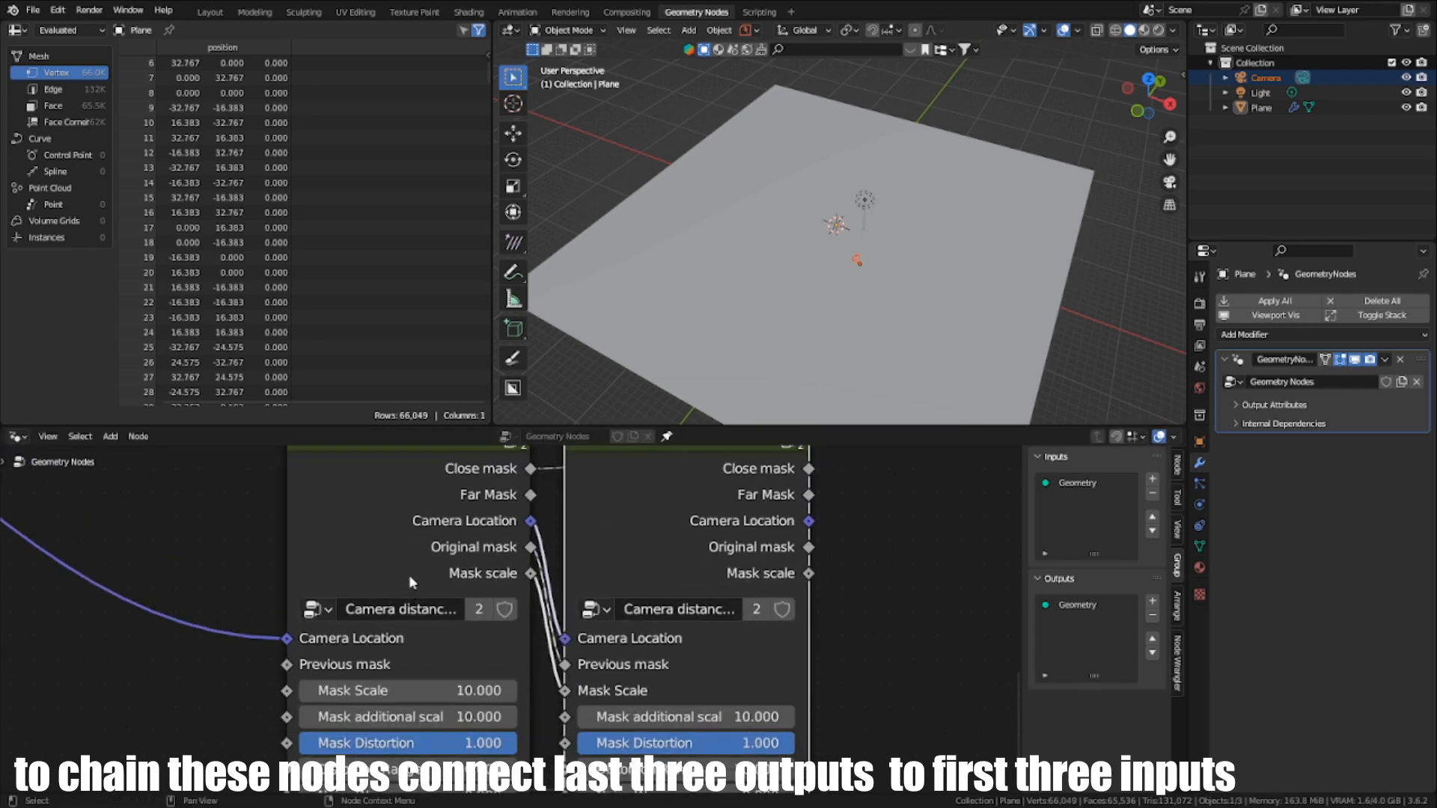
scroll(411, 580, down, 1)
scroll(438, 607, up, 1)
scroll(587, 621, down, 1)
scroll(594, 640, up, 1)
scroll(411, 637, down, 1)
drag(416, 687, 419, 686)
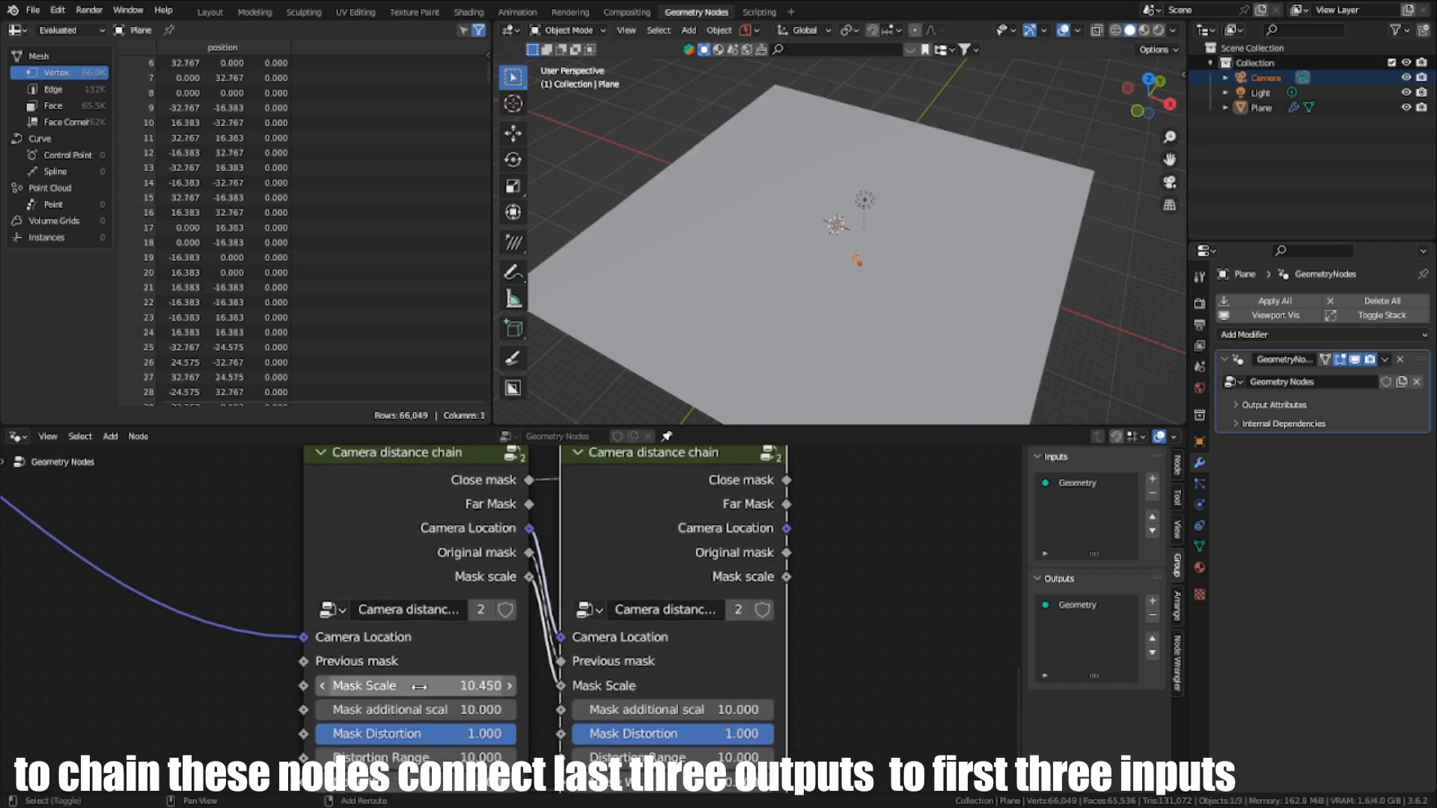
key(ctrl+z)
Step: Preview the mask outputs of the first and second Camera distance chain nodes in the viewer
middle_drag(558, 519, 424, 699)
ctrl+shift+click(355, 666)
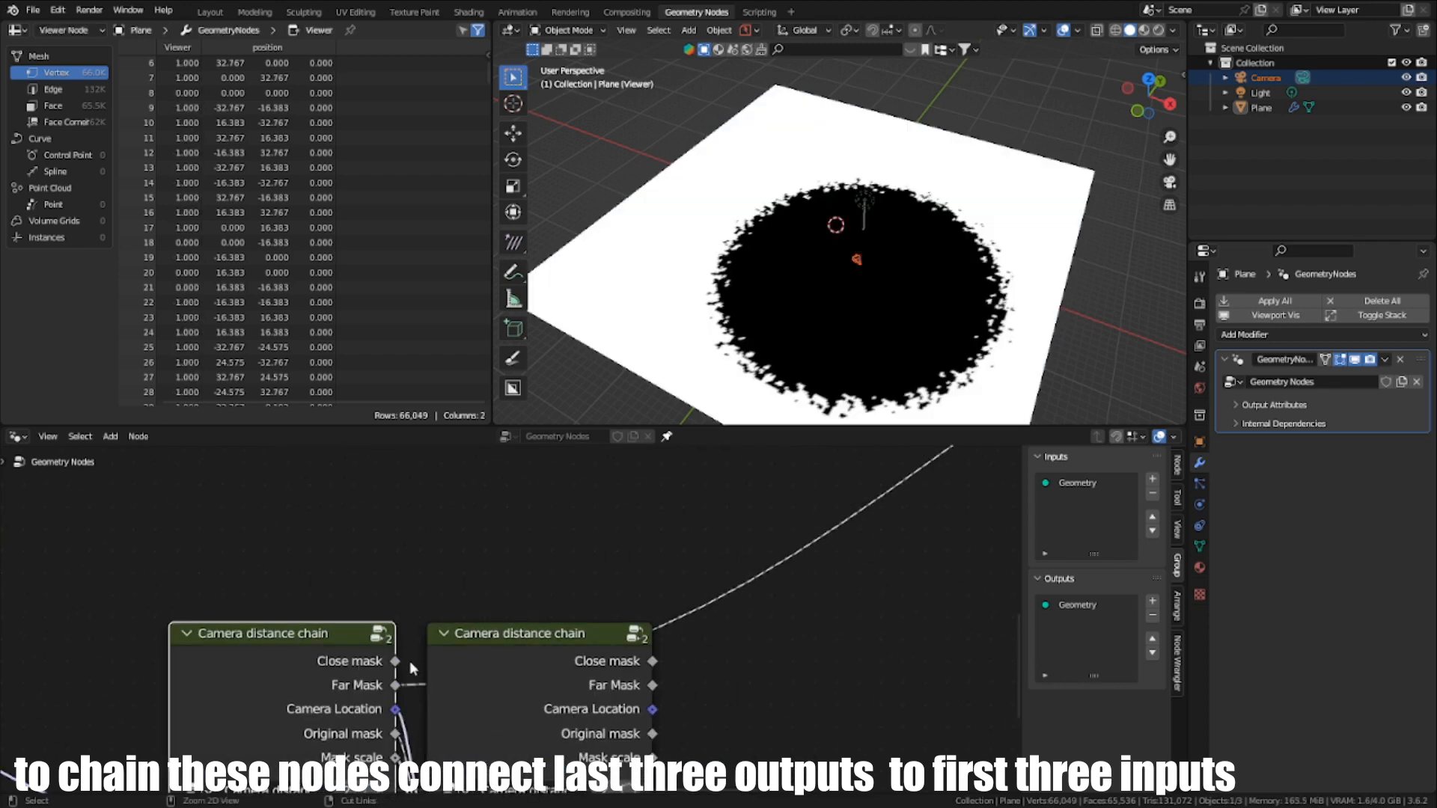
key(ctrl+z)
ctrl+shift+click(580, 658)
ctrl+shift+click(336, 693)
ctrl+shift+click(599, 686)
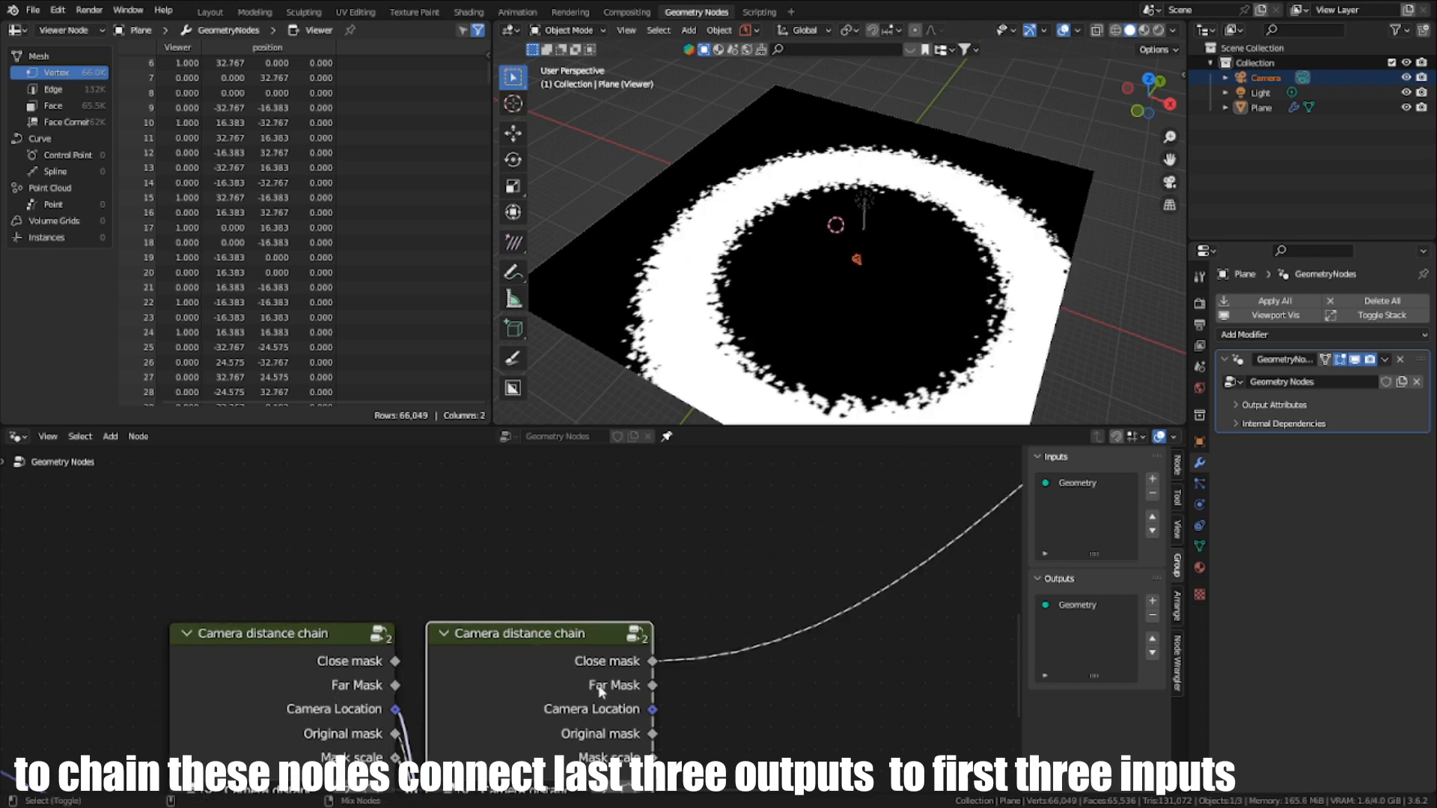
Step: Duplicate the second Camera distance chain node as a third one and link the second's last three outputs to its first three inputs
scroll(411, 614, down, 1)
key(shift+d)
click(599, 562)
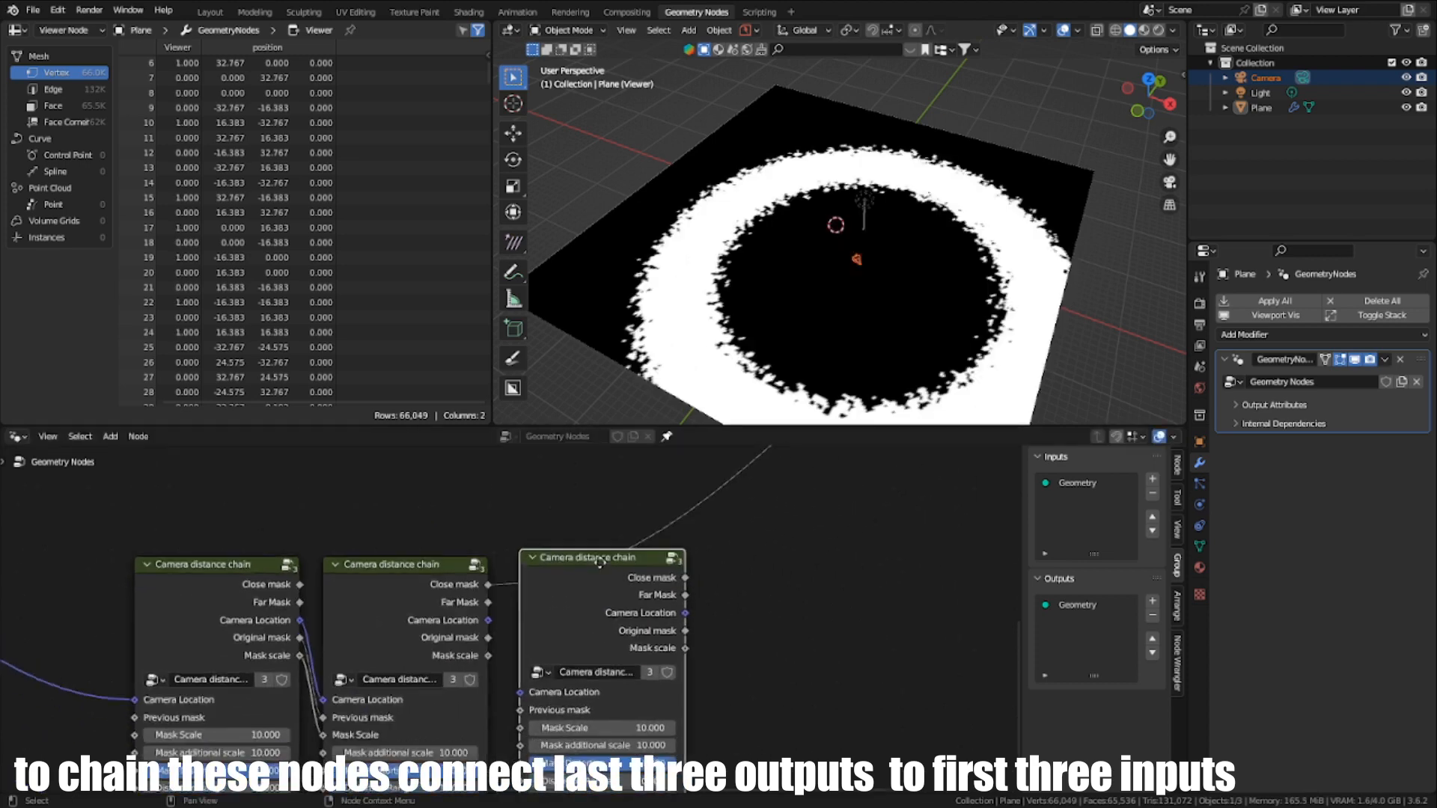
scroll(600, 562, up, 1)
drag(535, 506, 578, 654)
scroll(574, 615, down, 2)
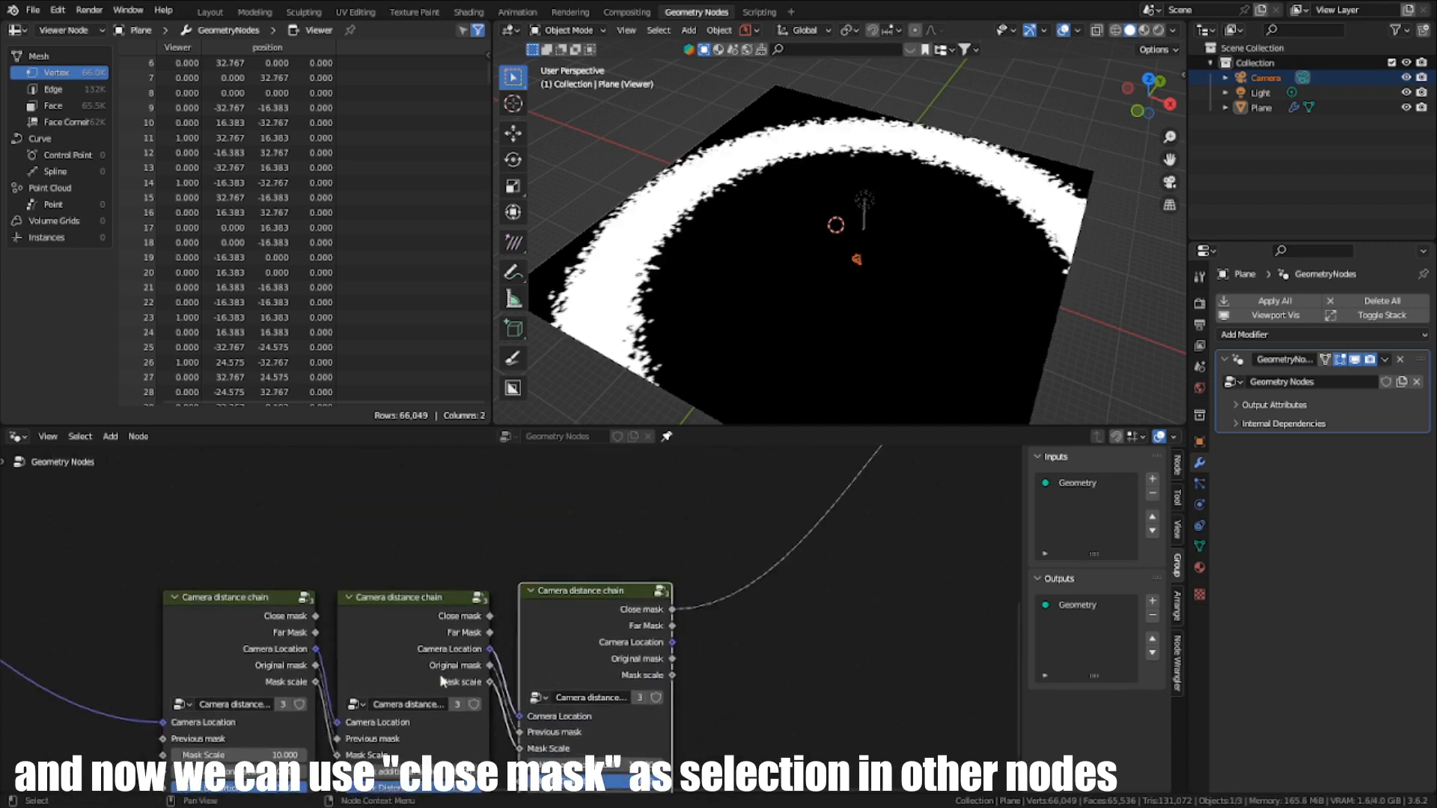
Step: Compare the masks of the three chained nodes in the viewer, ending on the first node's Close mask
ctrl+shift+click(408, 622)
ctrl+shift+click(573, 637)
ctrl+shift+click(315, 634)
ctrl+shift+click(435, 645)
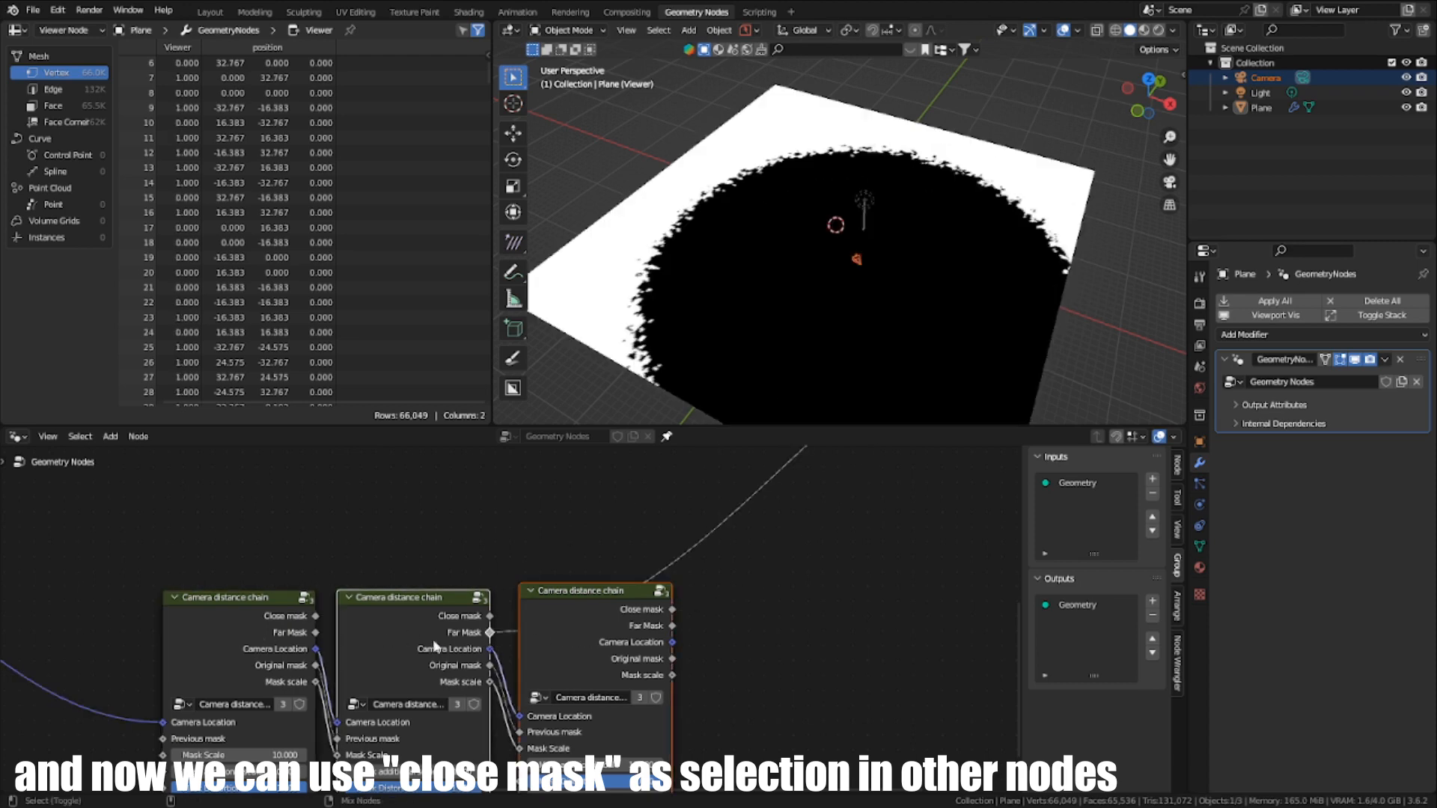
ctrl+shift+click(291, 633)
Step: Delete the third Camera distance chain node
middle_drag(541, 620, 574, 520)
scroll(496, 633, down, 1)
click(587, 582)
key(x)
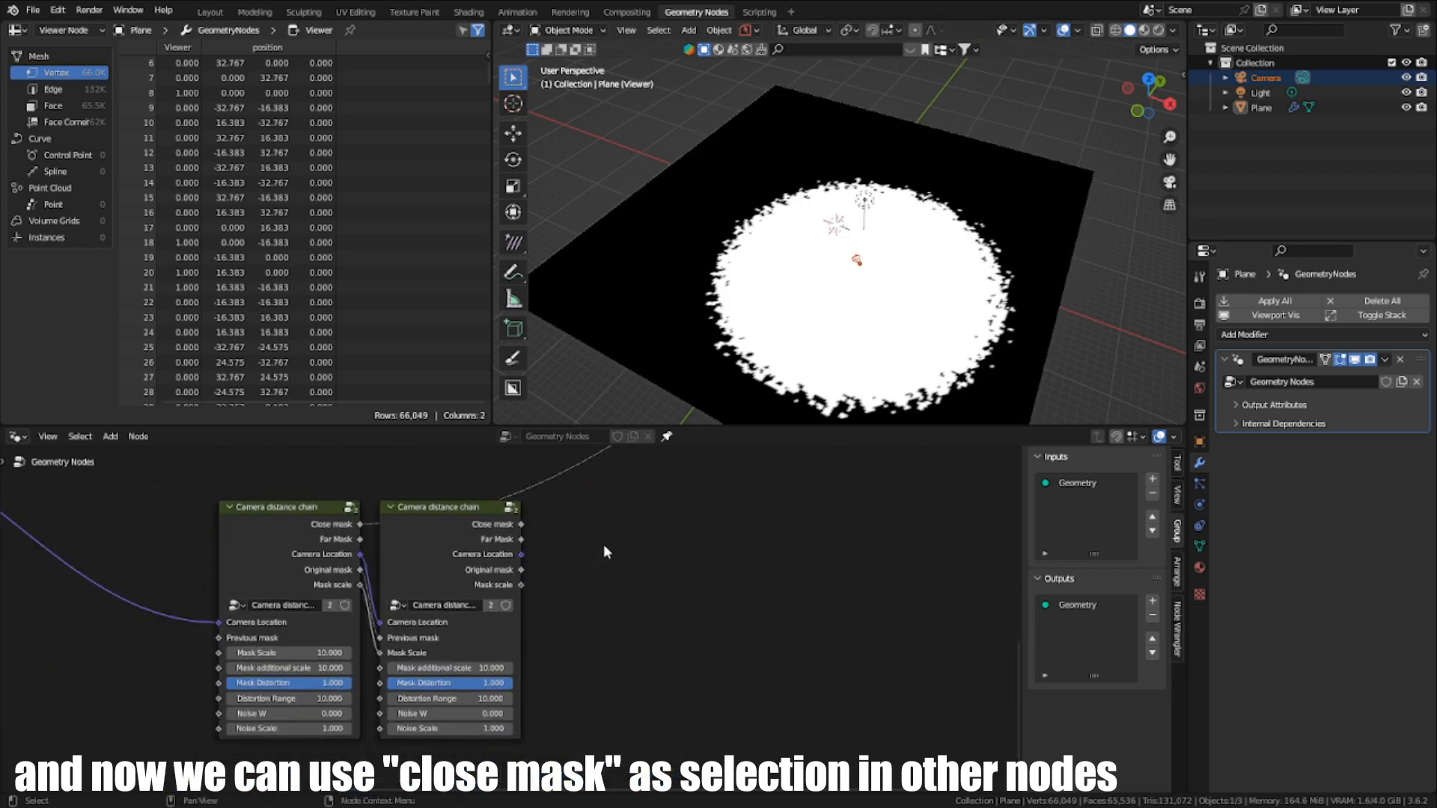
Step: Maximize the node editor and move both Camera distance chain nodes together, closer to the Object Info node
middle_drag(442, 580, 433, 645)
scroll(433, 645, up, 1)
scroll(456, 622, down, 2)
key(ctrl+space)
scroll(673, 472, down, 1)
middle_drag(708, 447, 762, 552)
scroll(733, 482, up, 6)
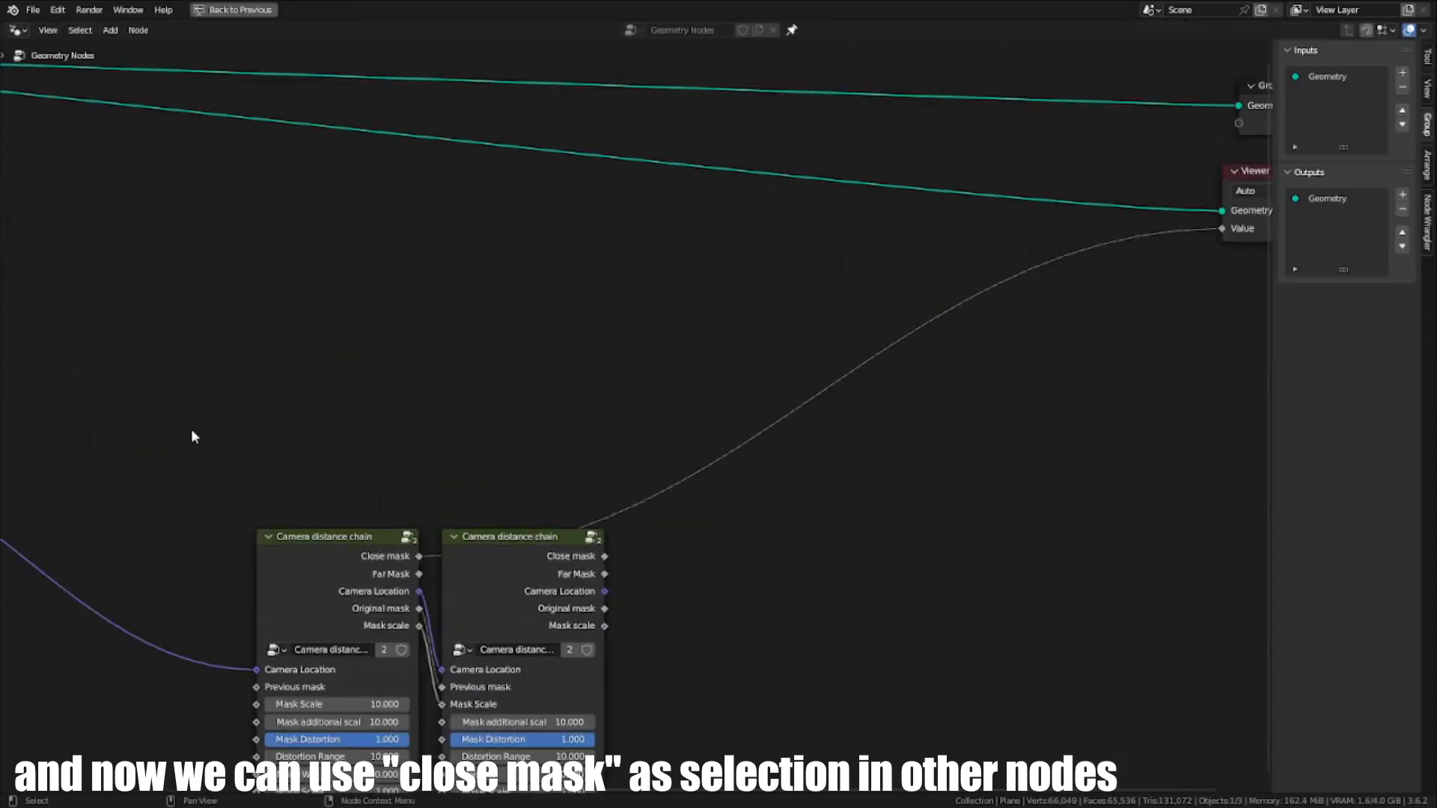
drag(192, 429, 669, 730)
middle_drag(659, 705, 897, 627)
key(g)
click(535, 486)
middle_drag(564, 500, 619, 563)
scroll(637, 442, up, 2)
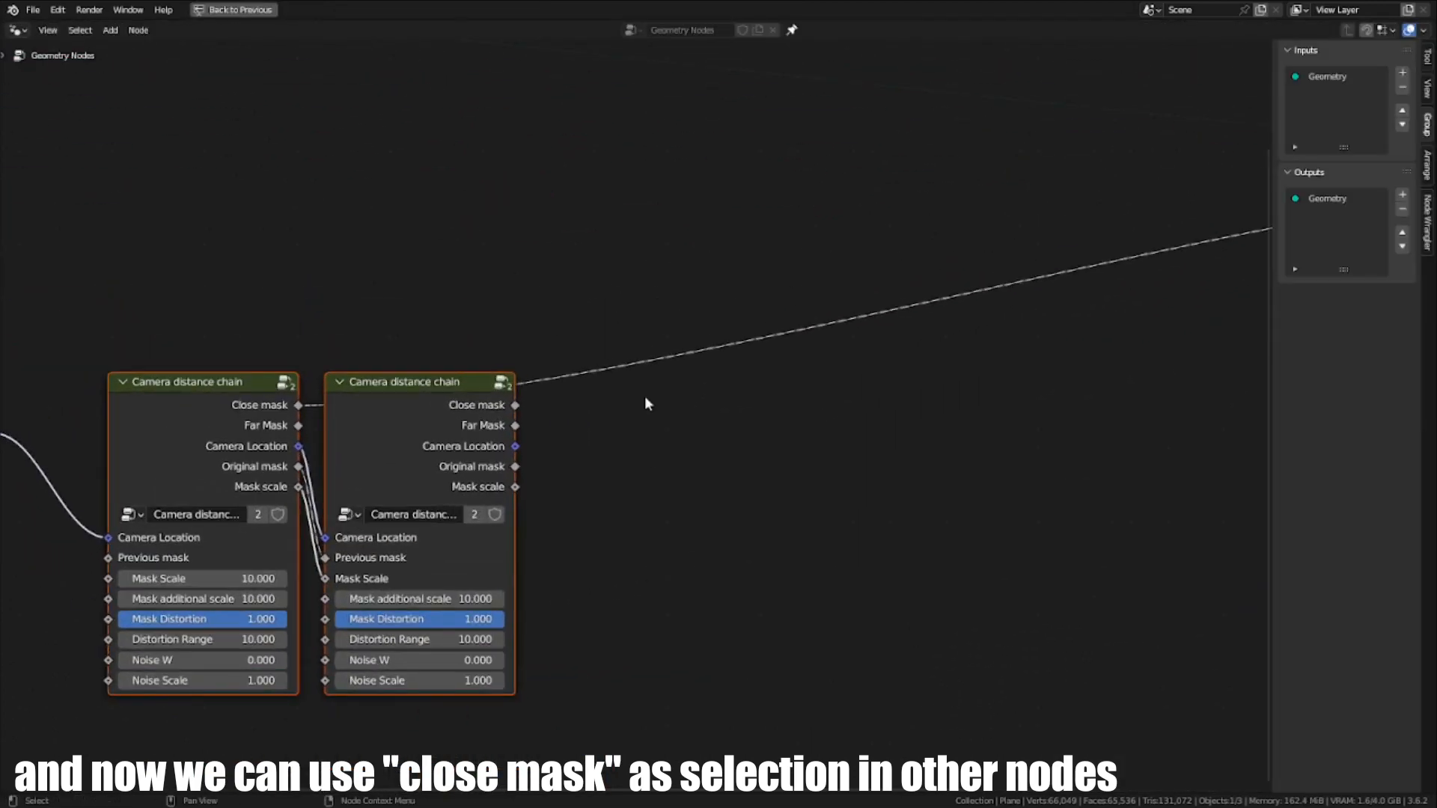
Step: Add reroutes across the links running to the Group Output and Viewer and move them closer to those nodes
scroll(666, 551, down, 7)
middle_drag(652, 292, 621, 558)
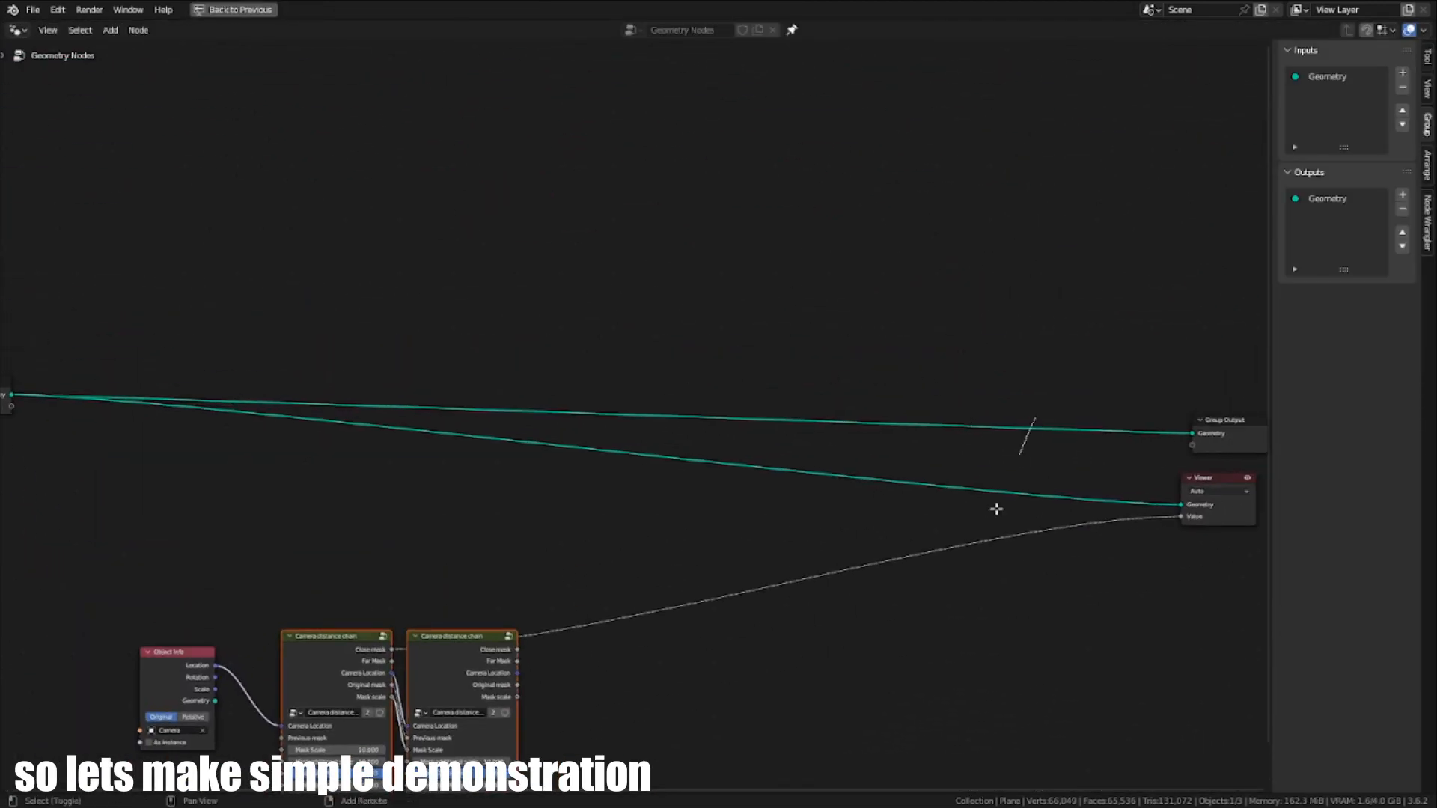
shift+right_drag(996, 509, 983, 550)
key(g)
click(1094, 503)
Step: Add a Distribute Points on Faces node fed by the Group Input geometry, preview it, and restore the full workspace layout
middle_drag(292, 441, 759, 545)
scroll(733, 542, up, 4)
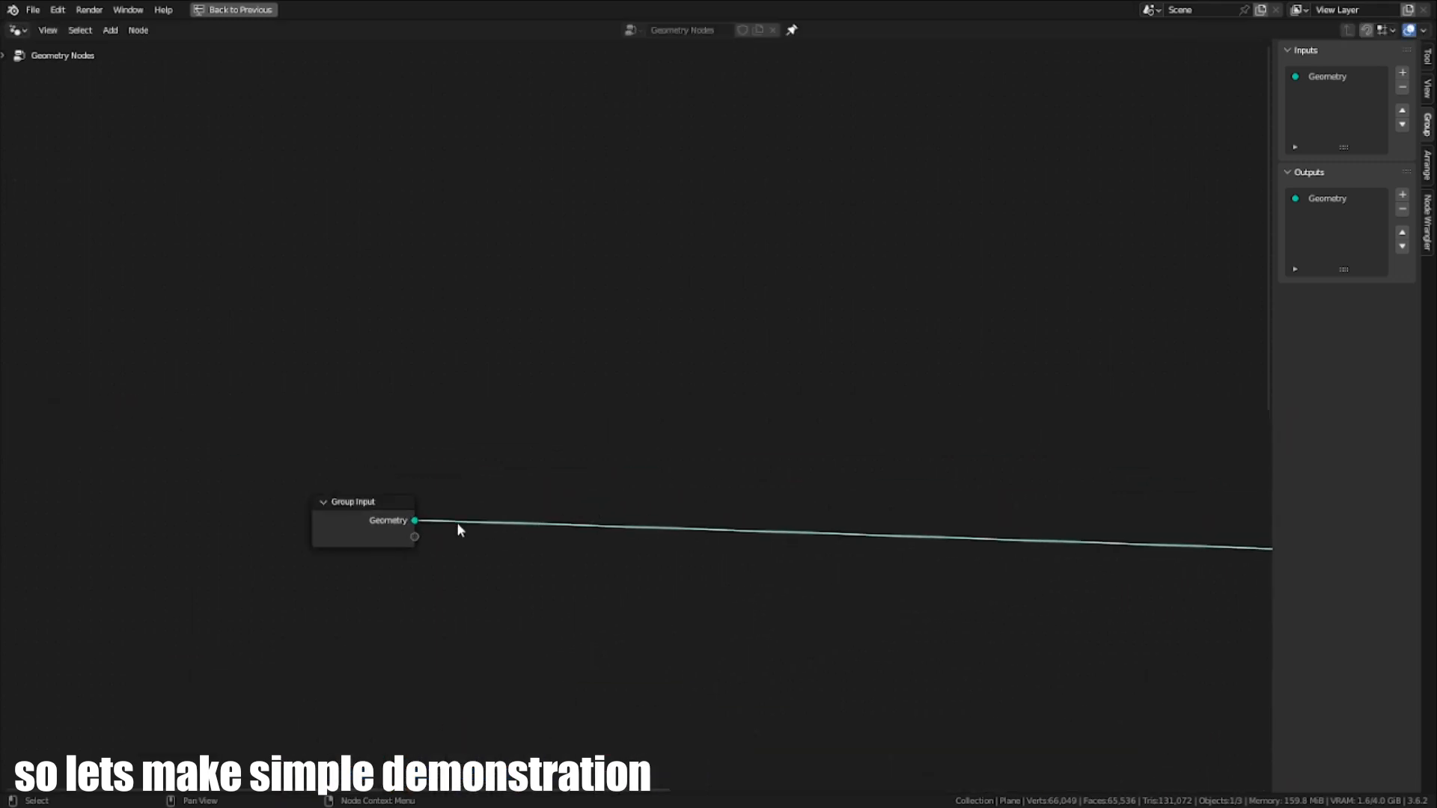
drag(414, 520, 665, 523)
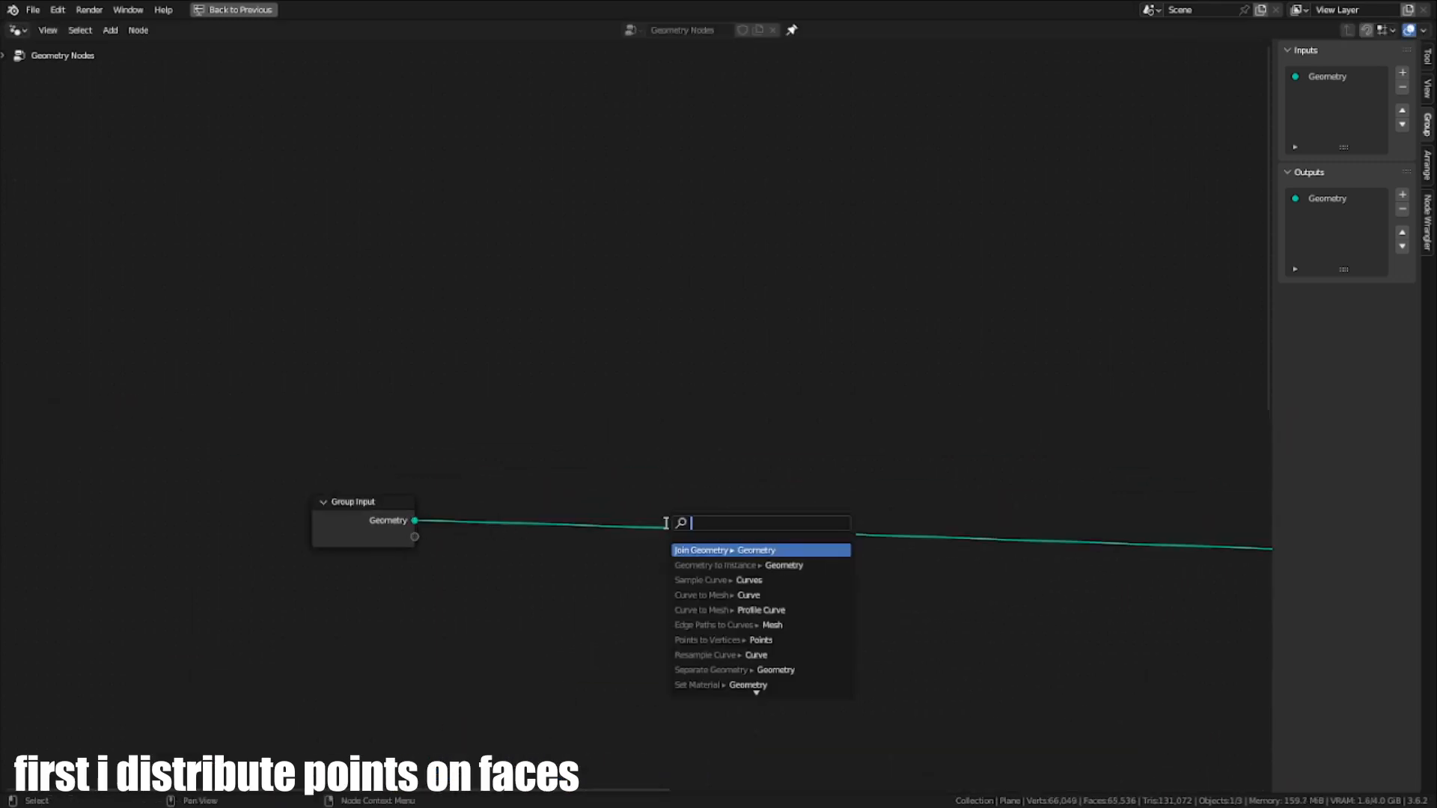
text(points)
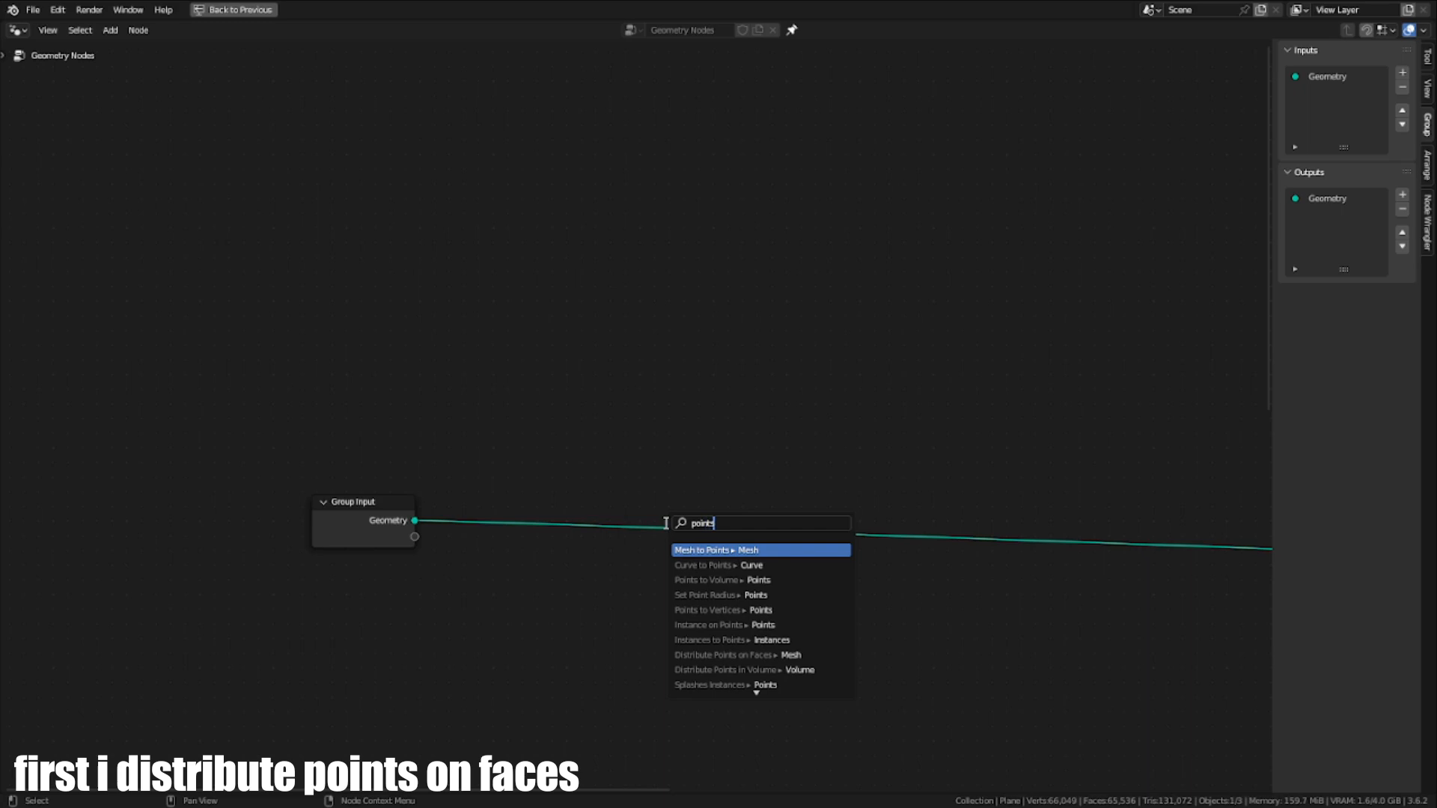
text( on f)
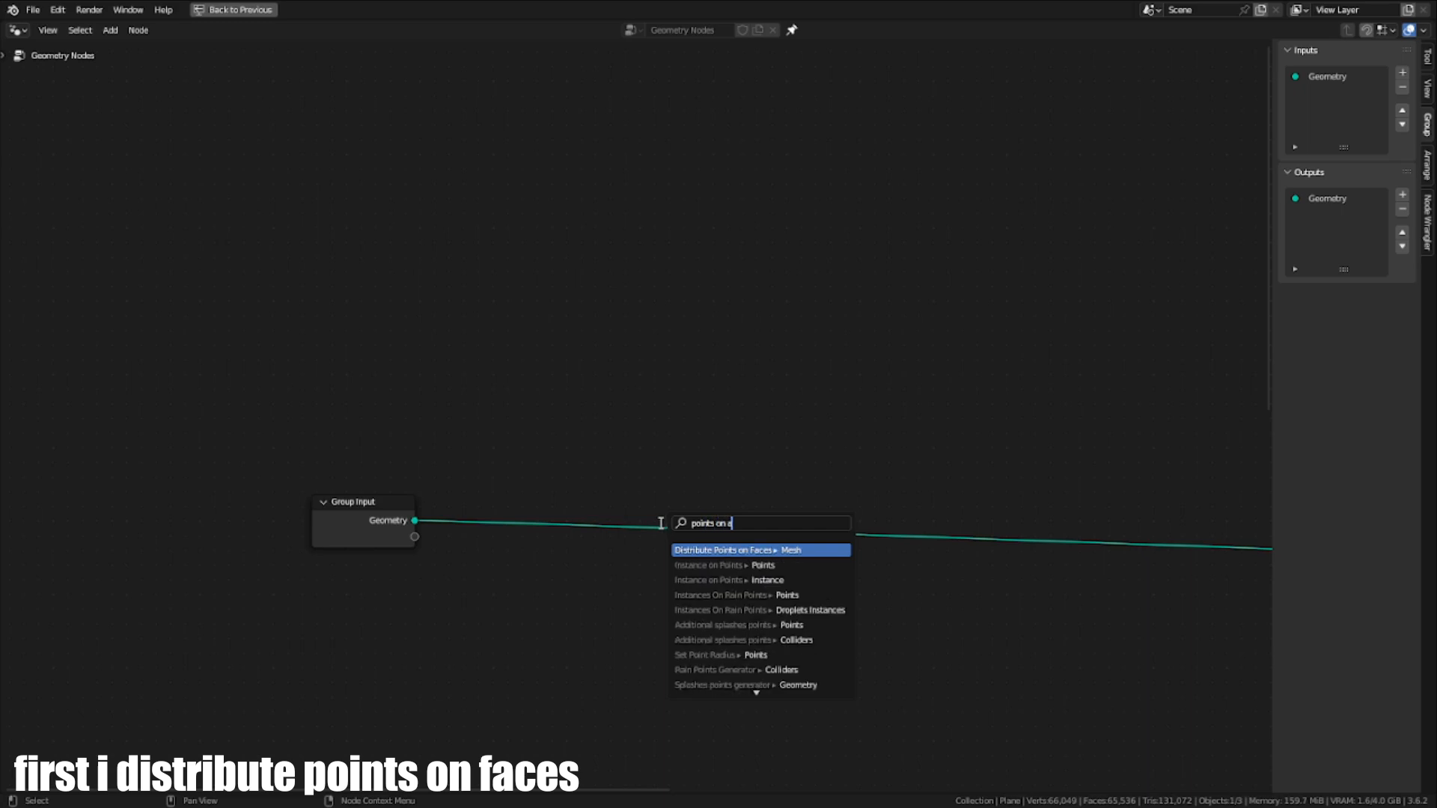
click(790, 547)
click(727, 518)
ctrl+shift+click(728, 518)
key(ctrl+space)
Step: Link the distributed Points output to the reroute before the Group Output and connect the Viewer to that reroute
scroll(577, 577, down, 5)
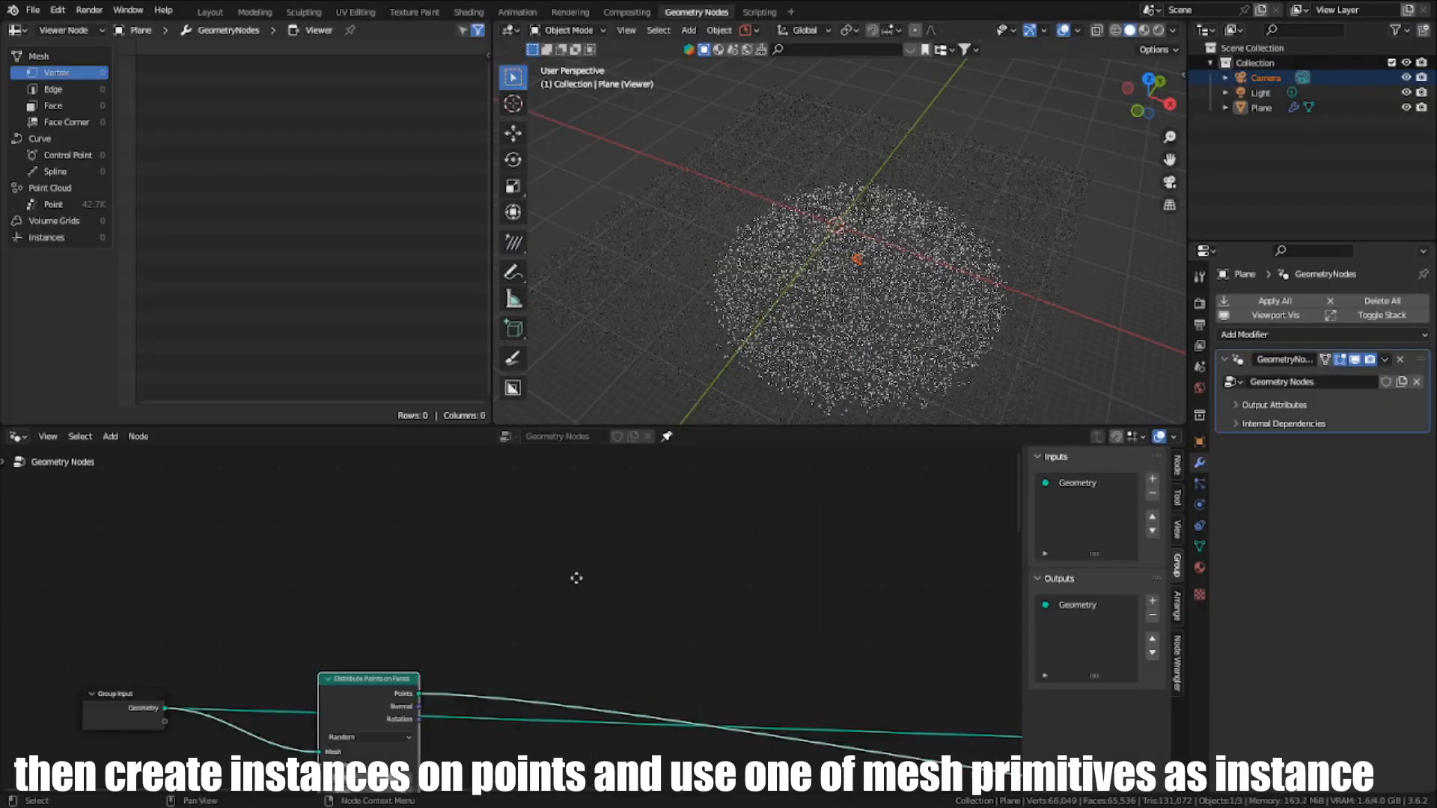
middle_drag(632, 614, 567, 528)
scroll(464, 606, up, 3)
scroll(537, 622, down, 4)
scroll(537, 622, up, 2)
middle_drag(537, 622, 471, 633)
scroll(418, 640, down, 2)
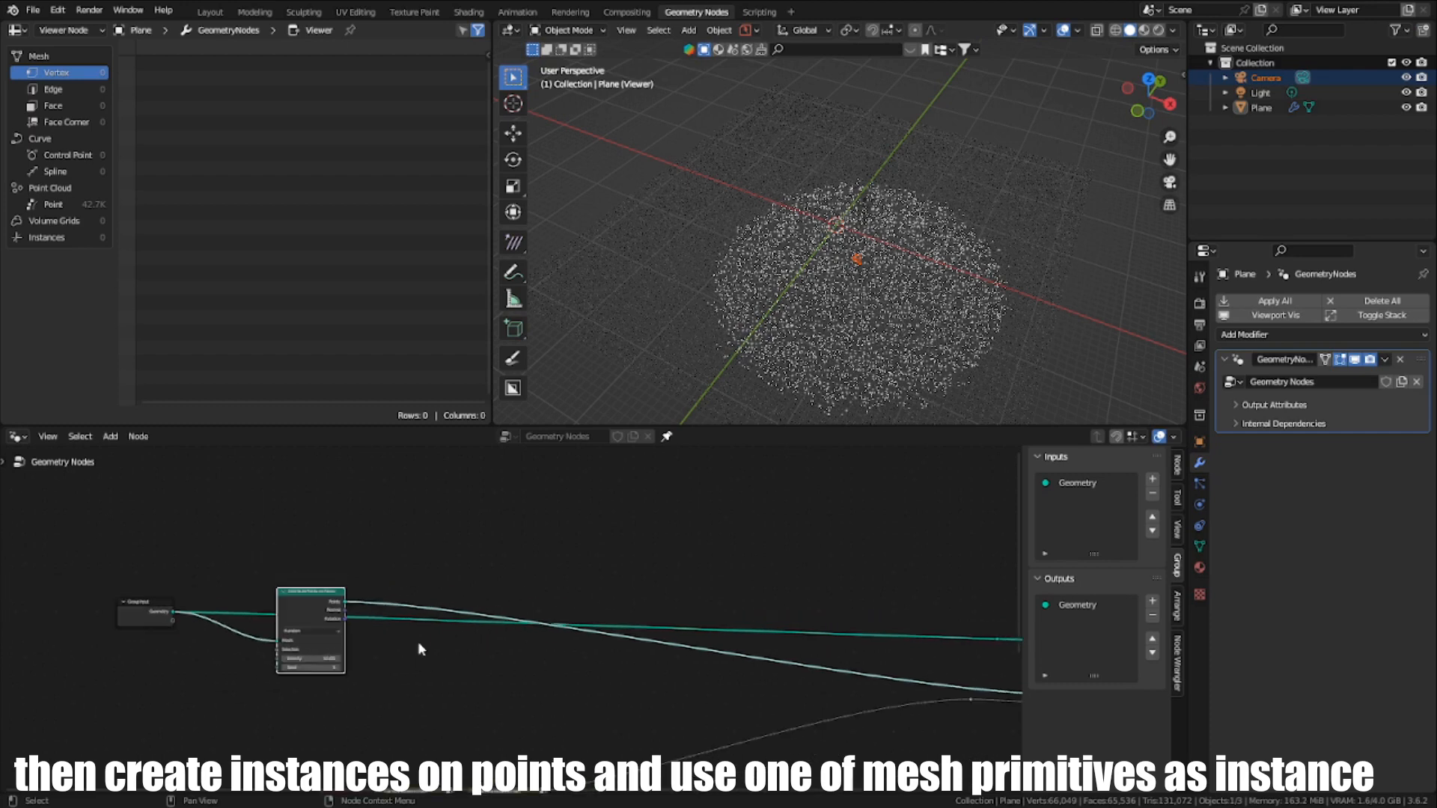
scroll(374, 629, up, 5)
middle_drag(739, 650, 375, 651)
scroll(502, 636, down, 5)
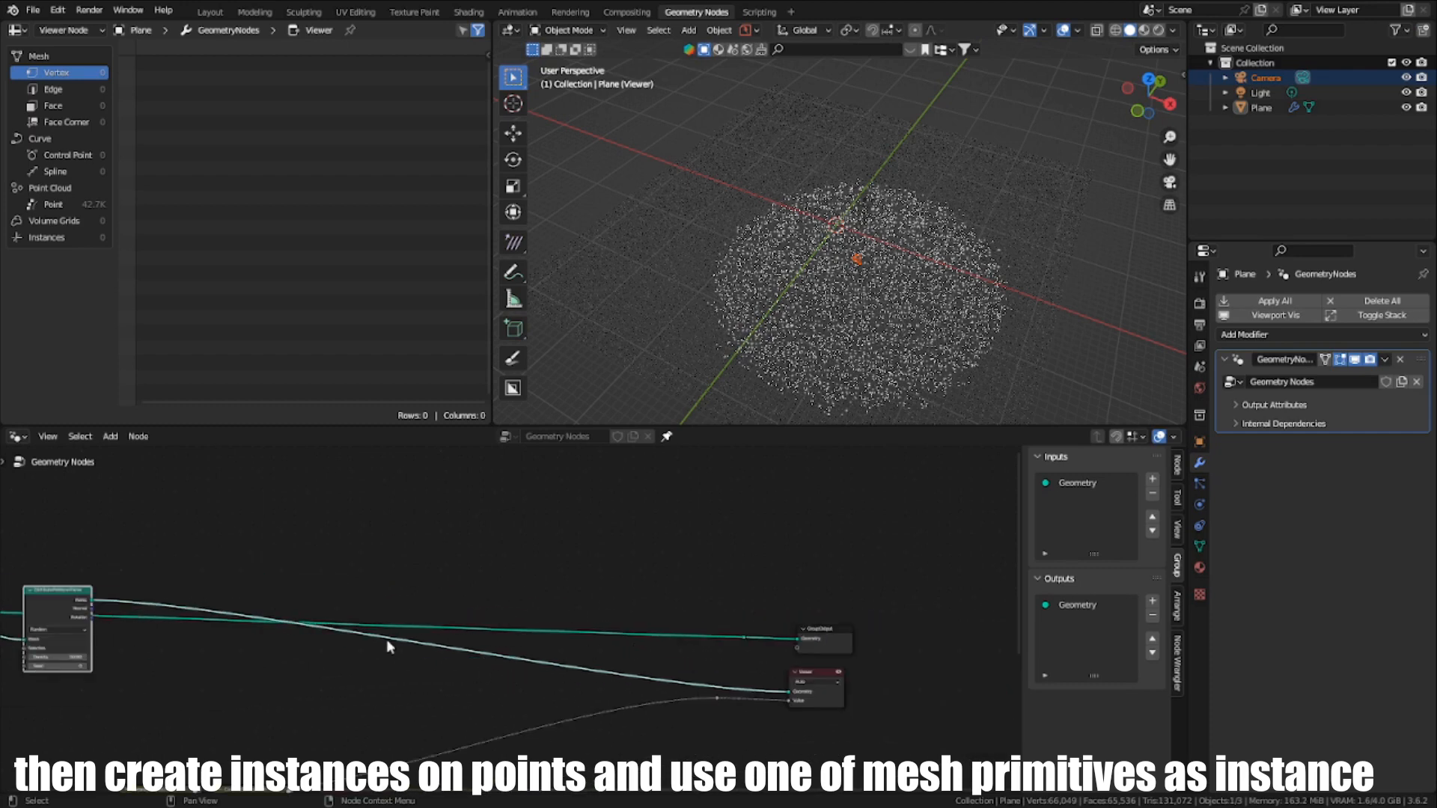
drag(748, 636, 744, 635)
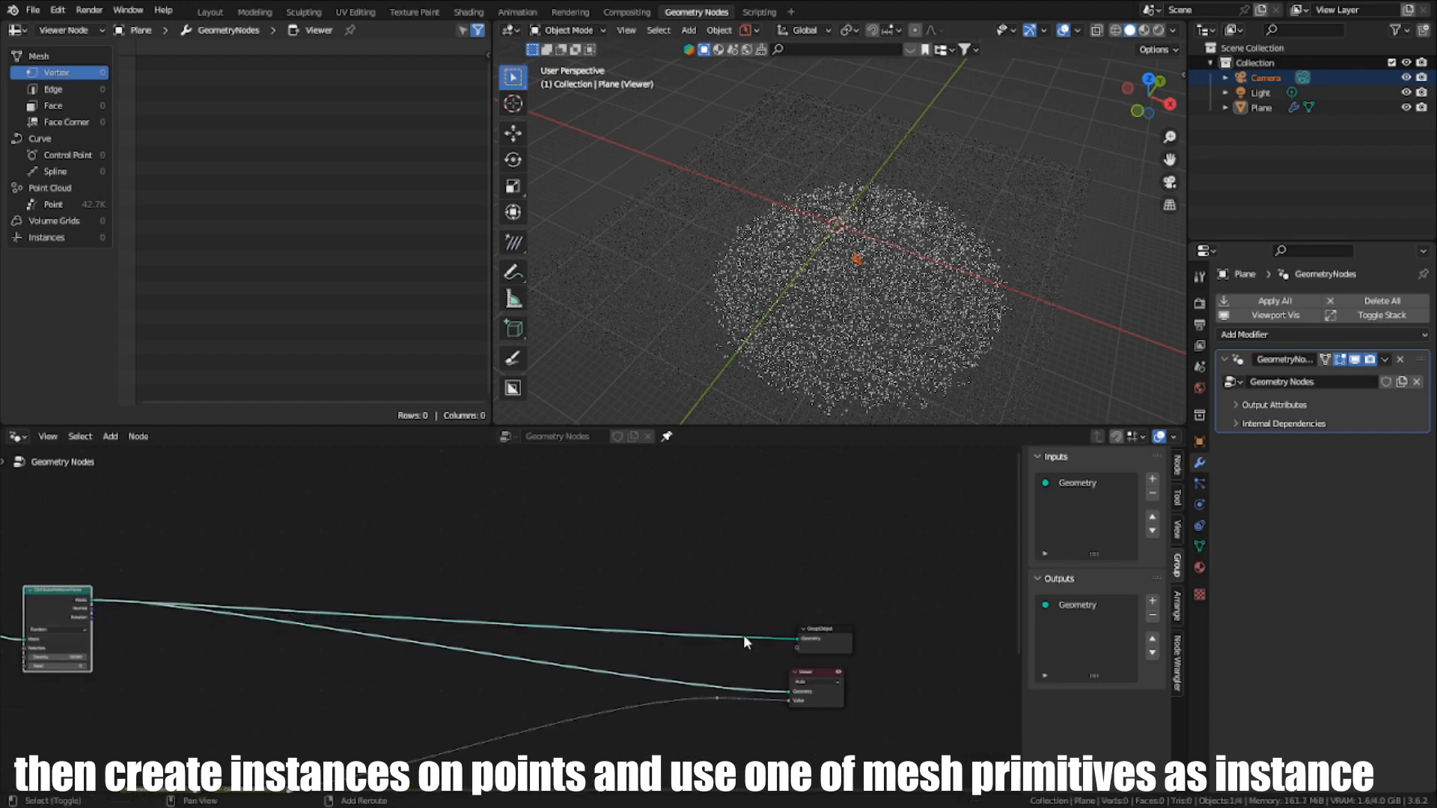
ctrl+shift+click(744, 635)
Step: Add an Instance on Points node fed by the distributed points and set its scale to 0.1 on all axes
scroll(56, 617, up, 2)
middle_drag(49, 615, 460, 631)
scroll(501, 632, up, 3)
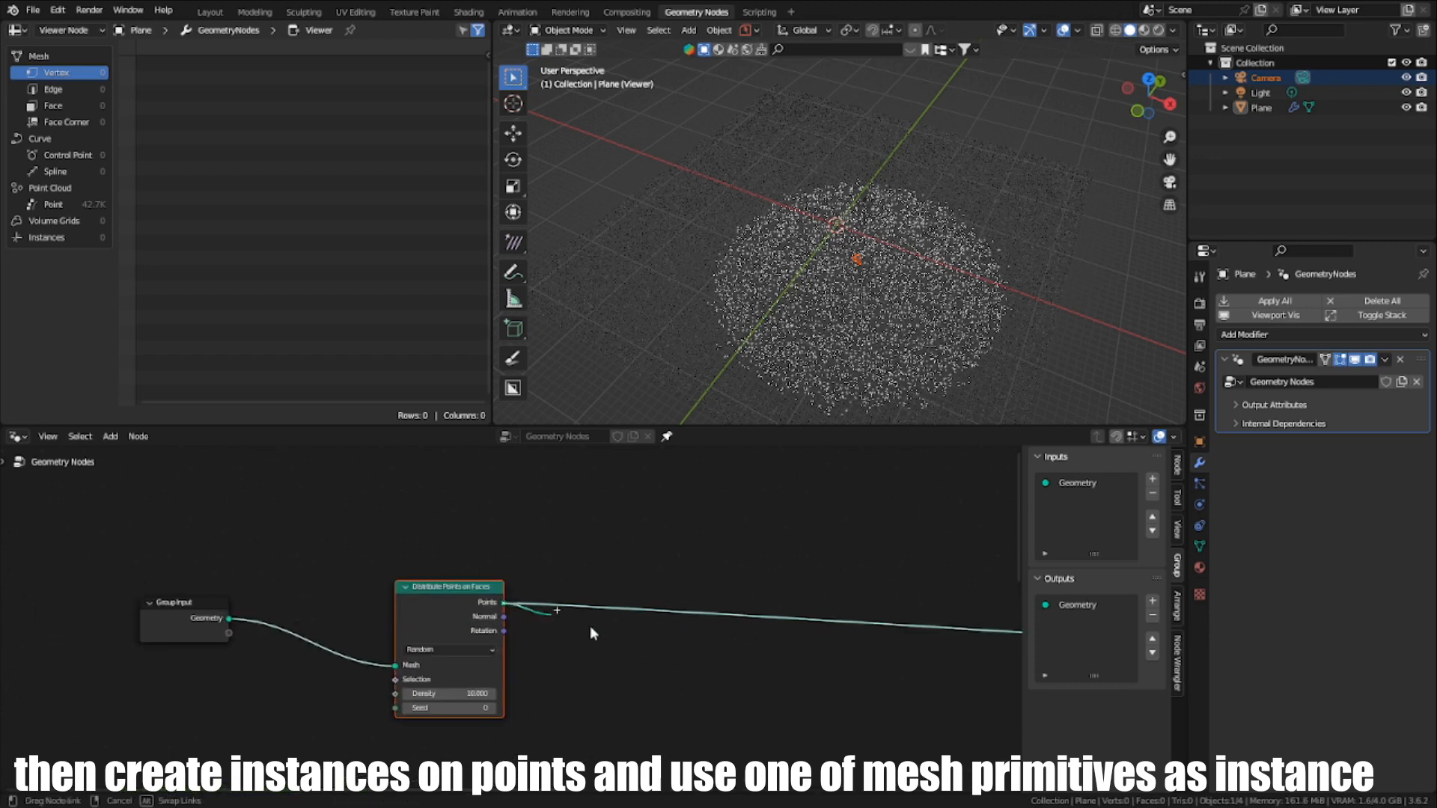
drag(592, 633, 599, 634)
text(instance)
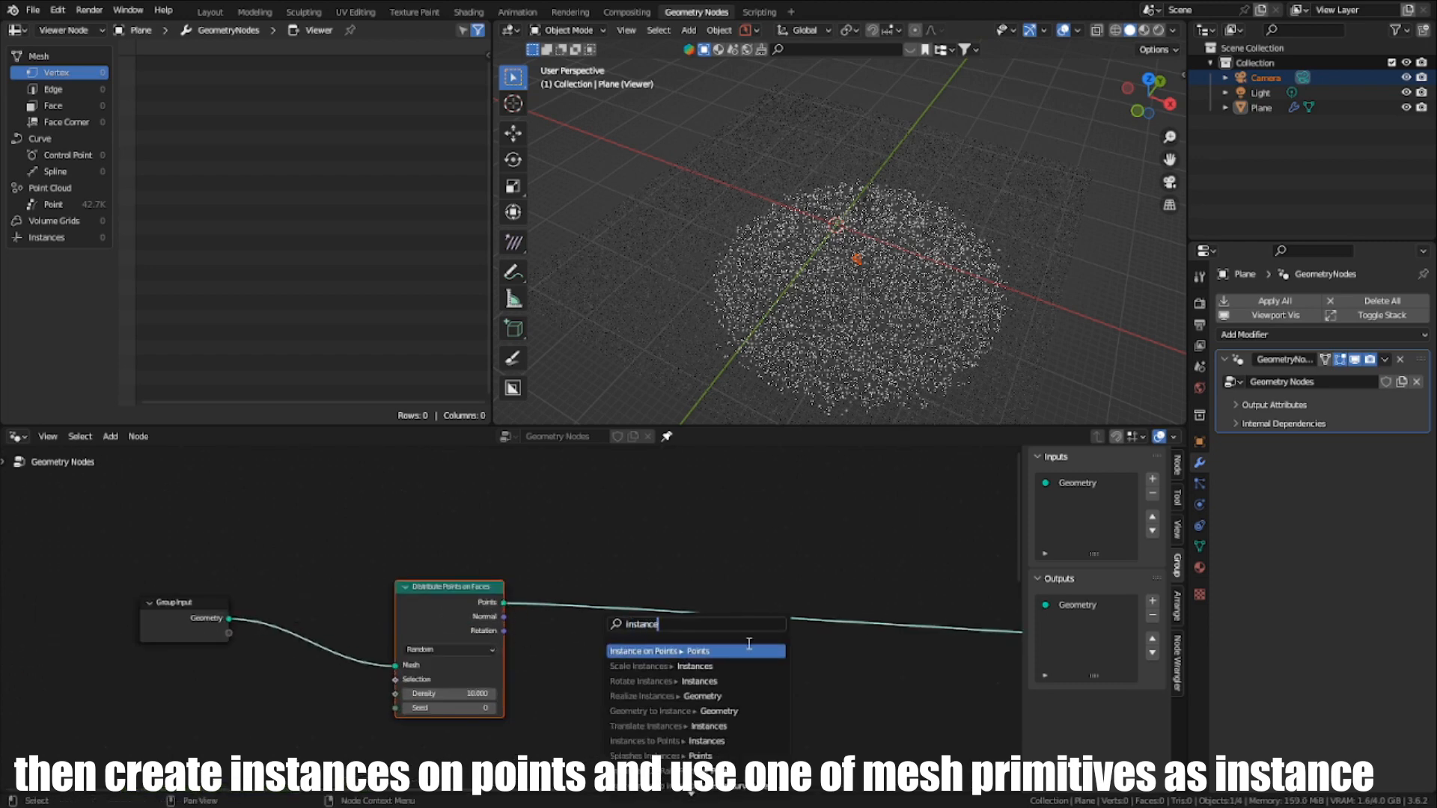
key(Return)
click(909, 495)
middle_drag(828, 541, 628, 596)
scroll(626, 600, up, 1)
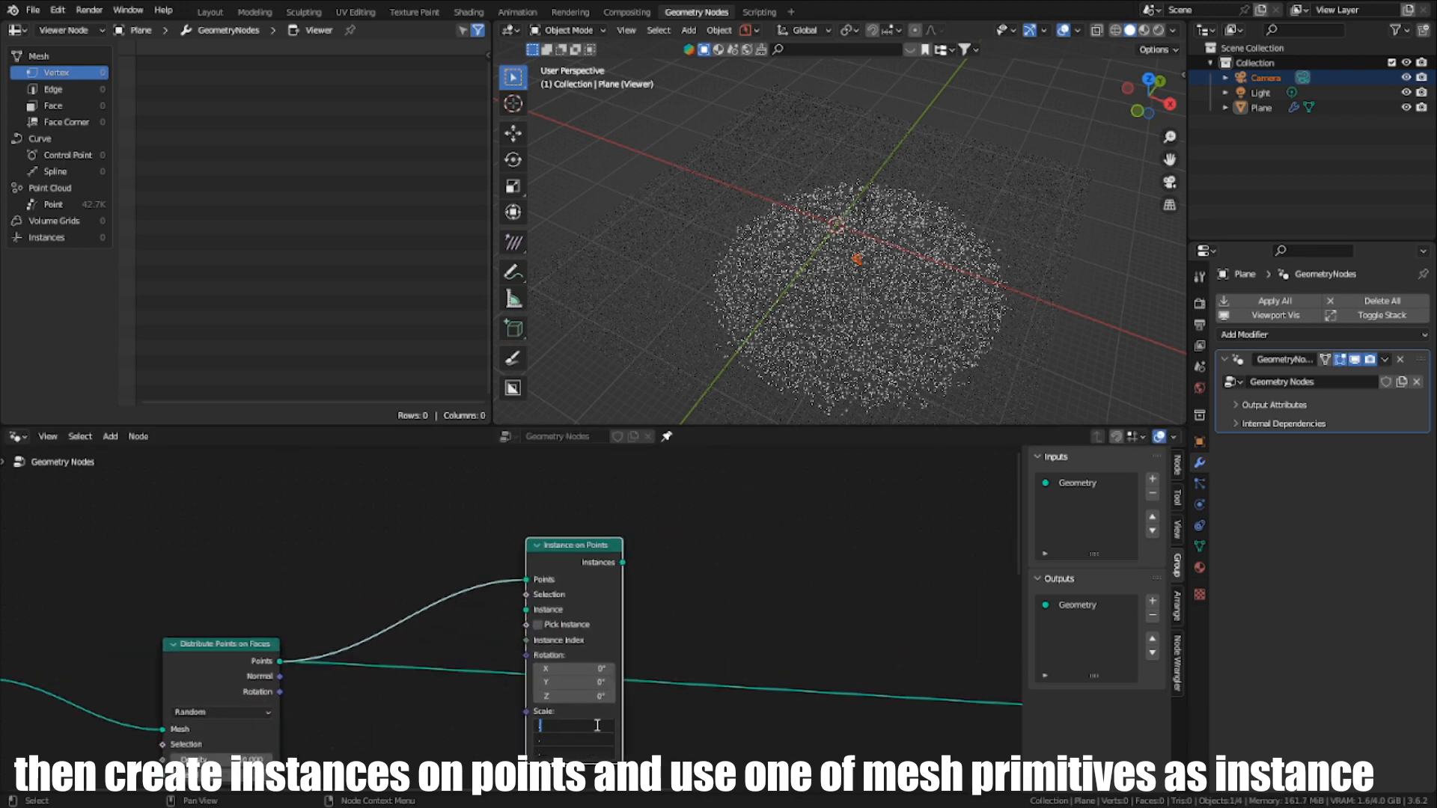
Step: Add a Cylinder mesh primitive and link its Mesh output to the Instance input of Instance on Points
key(shift+a)
click(574, 472)
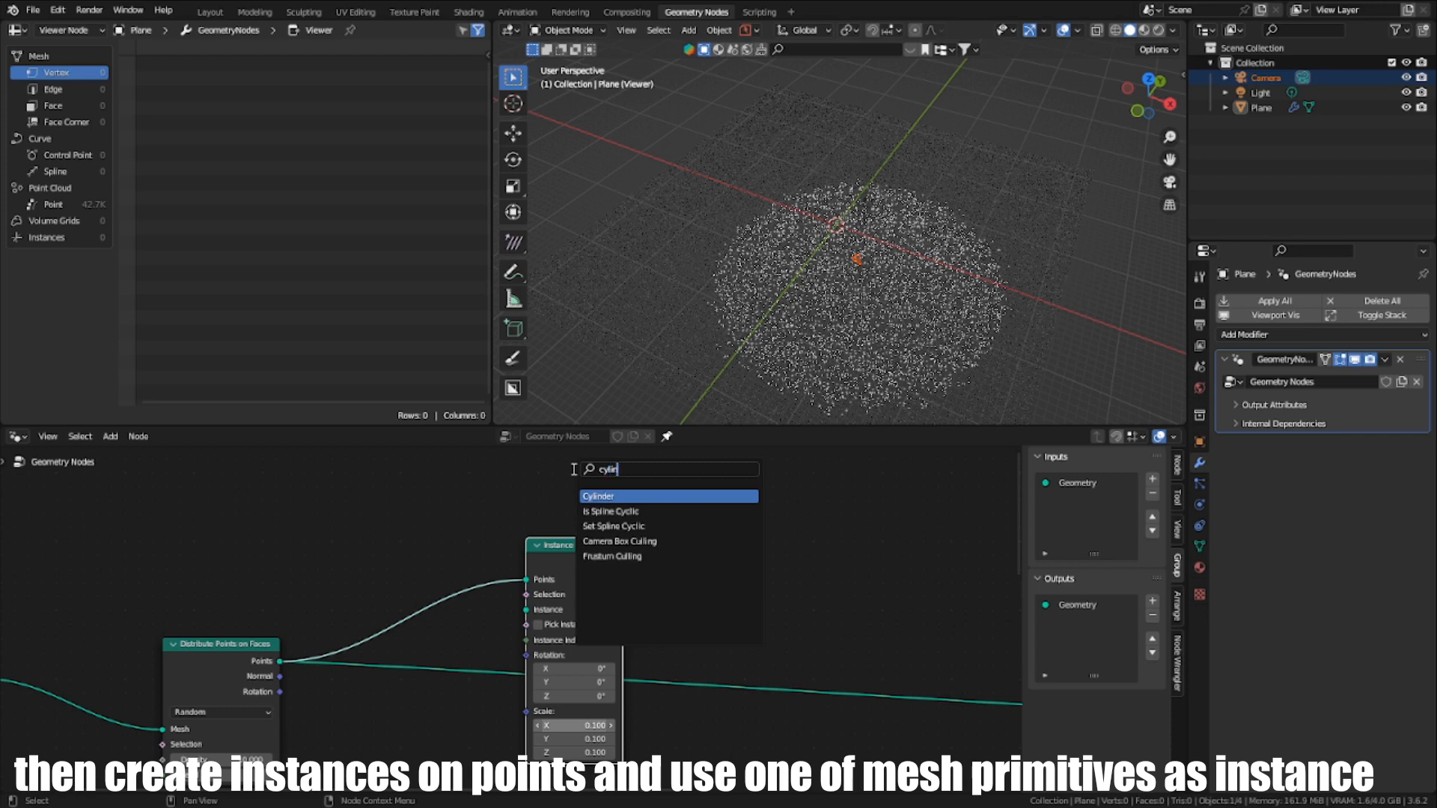
key(Return)
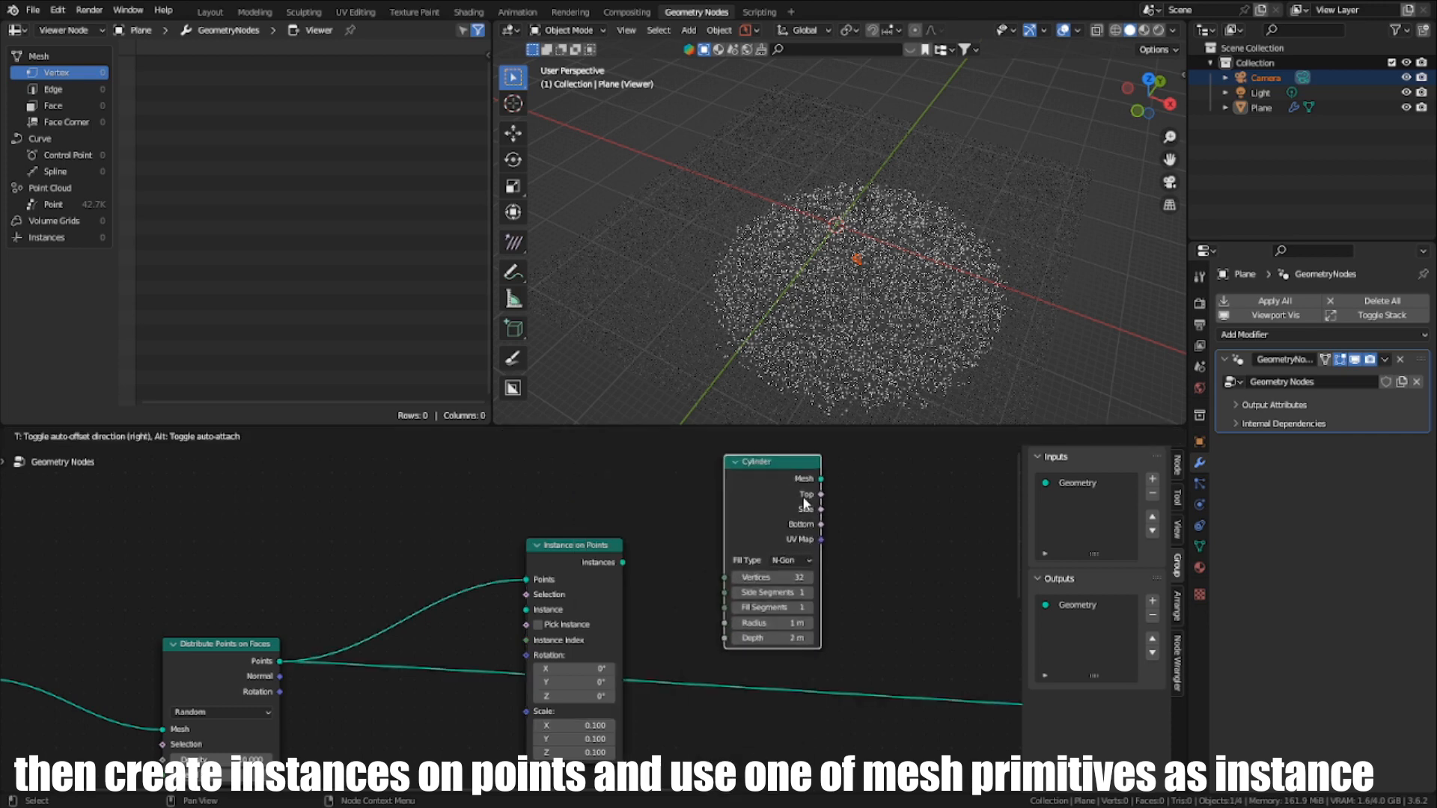
click(801, 503)
middle_drag(797, 514, 680, 494)
scroll(681, 493, down, 1)
drag(692, 477, 435, 654)
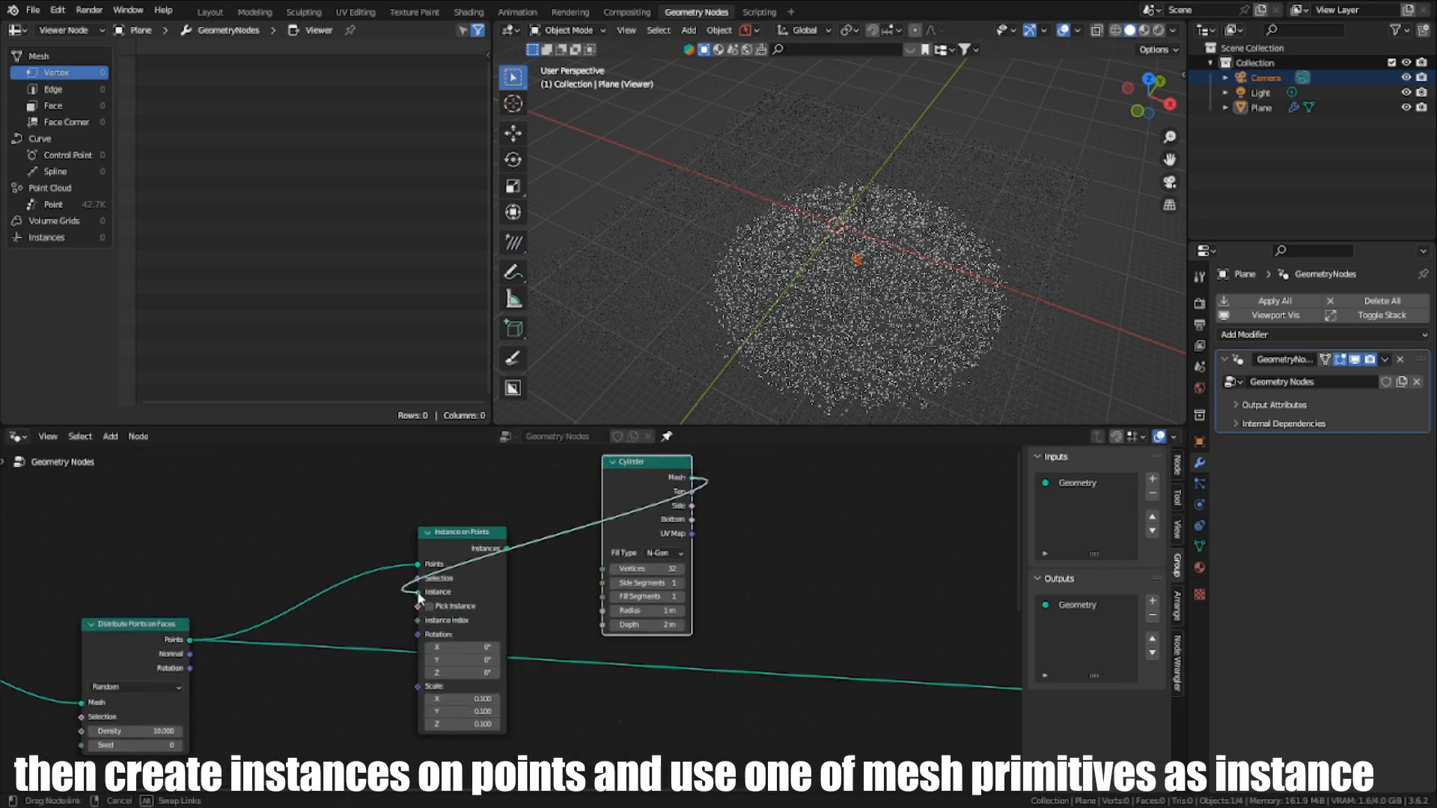
drag(417, 594, 416, 596)
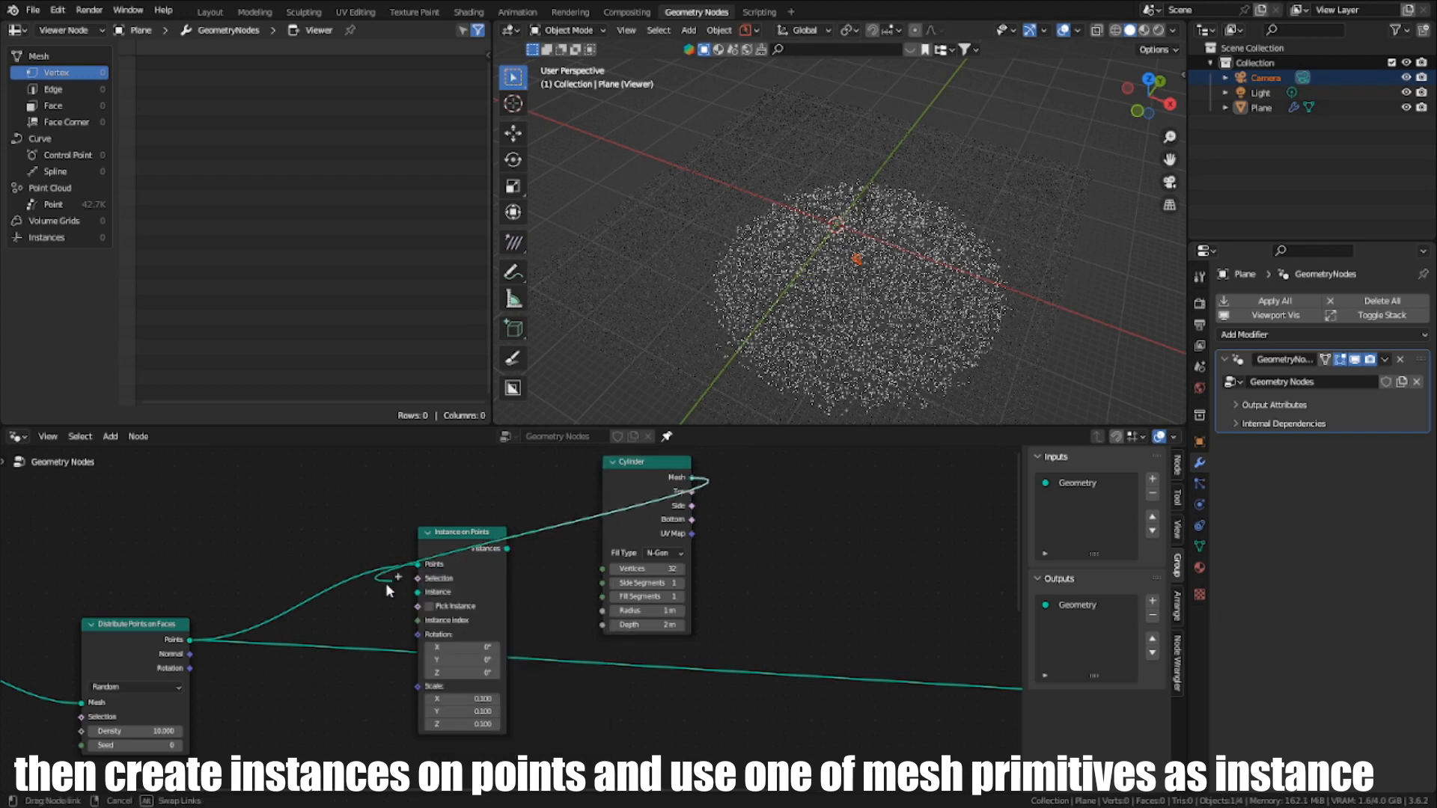
Step: Place the Cylinder node beneath Instance on Points and move both nodes above the main geometry link
drag(637, 486, 454, 615)
scroll(350, 693, down, 3)
drag(404, 504, 533, 637)
scroll(546, 636, down, 1)
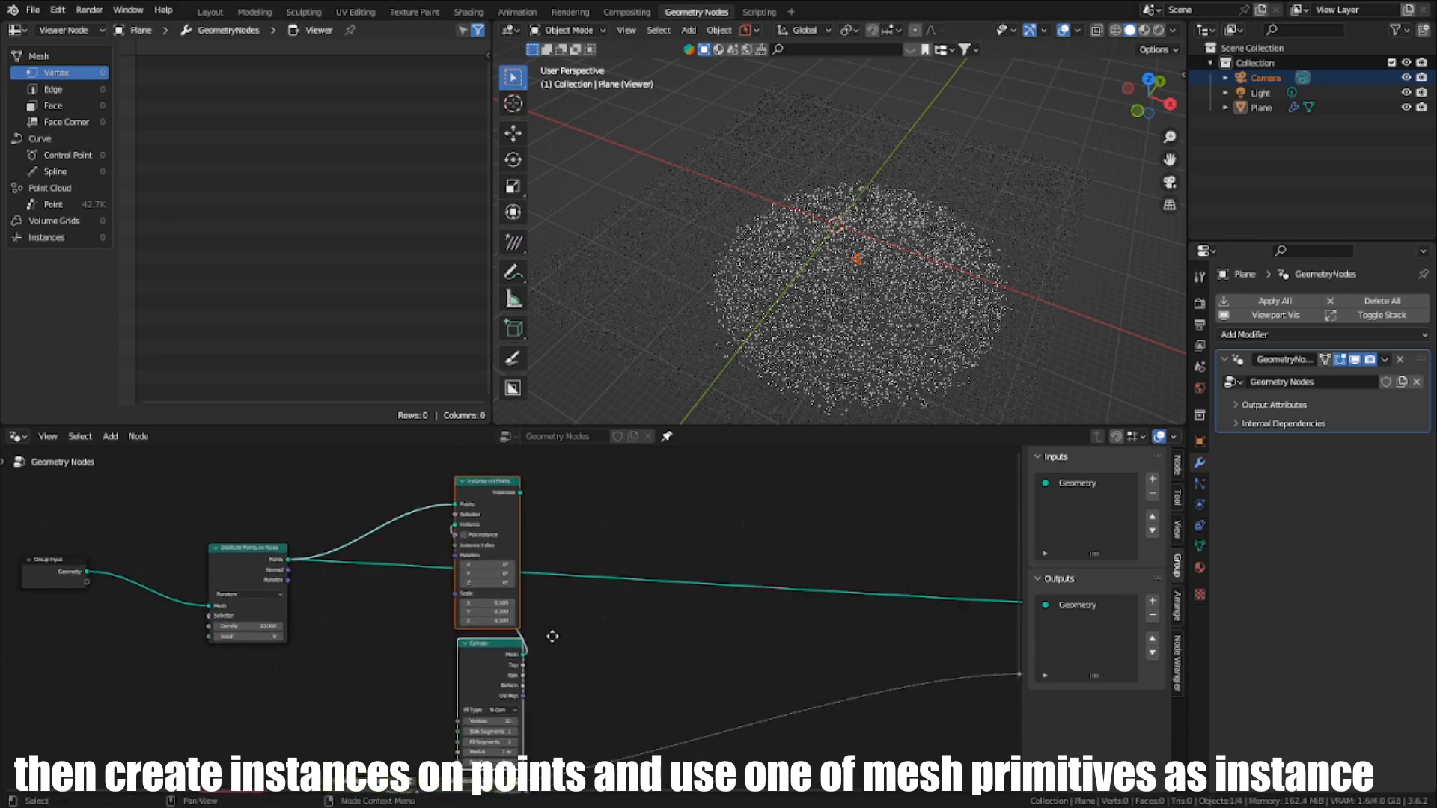
middle_drag(551, 635, 479, 697)
key(g)
click(629, 468)
scroll(632, 487, down, 1)
middle_drag(641, 512, 491, 605)
scroll(627, 610, down, 1)
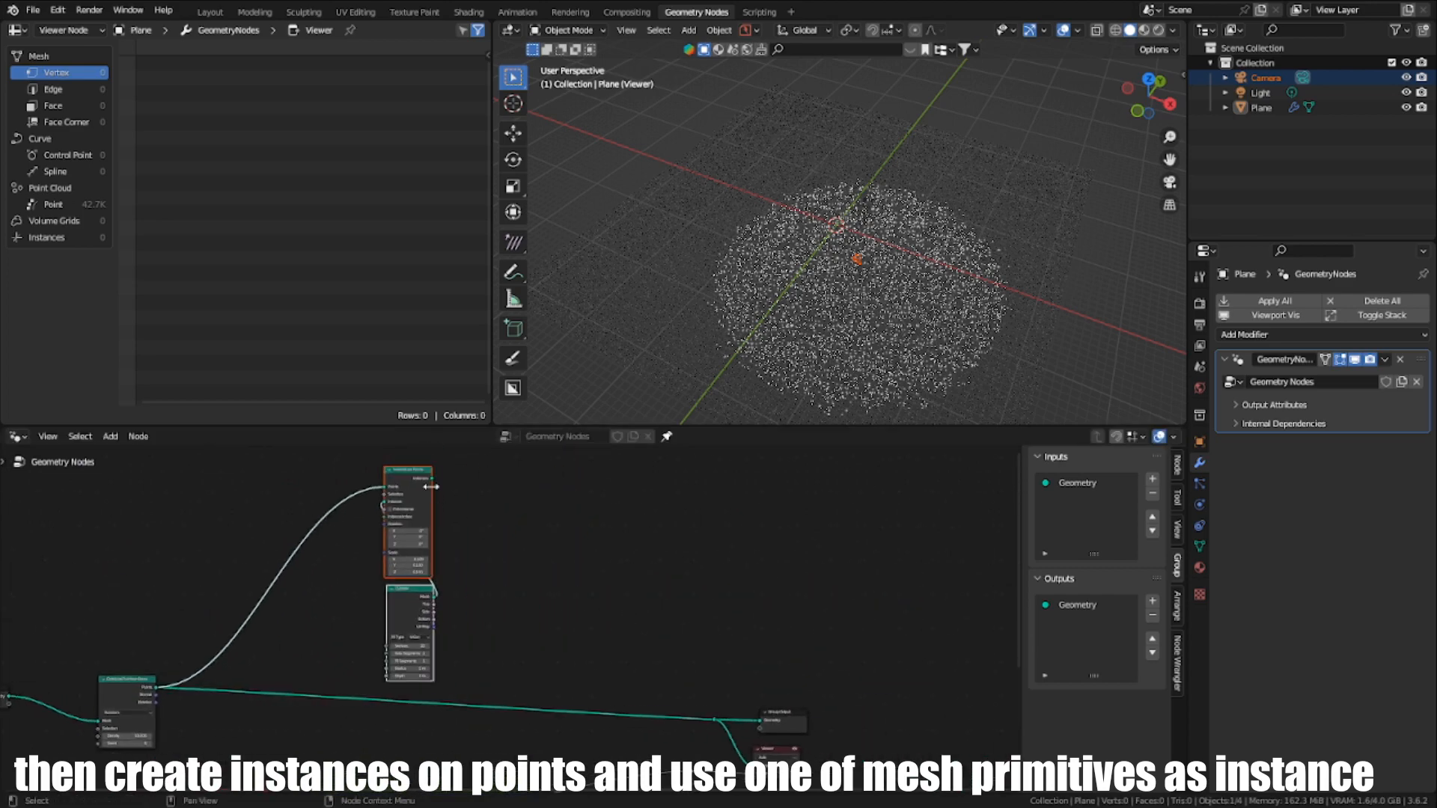
Step: Link the Instances output to the output reroute and the first chain node's Close mask to the Instance on Points Selection input
drag(428, 478, 759, 720)
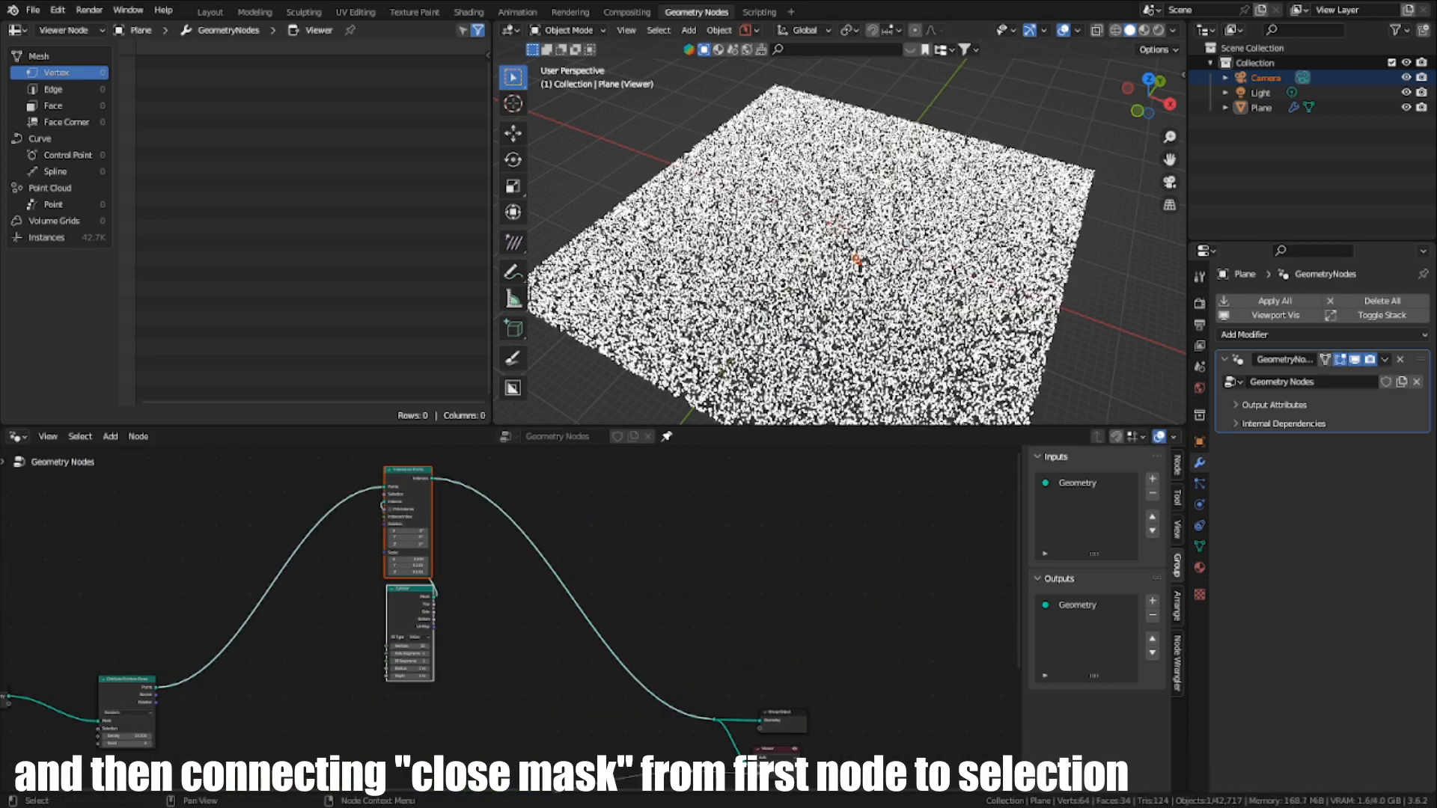
scroll(326, 663, up, 2)
key(ctrl+space)
middle_drag(352, 660, 612, 533)
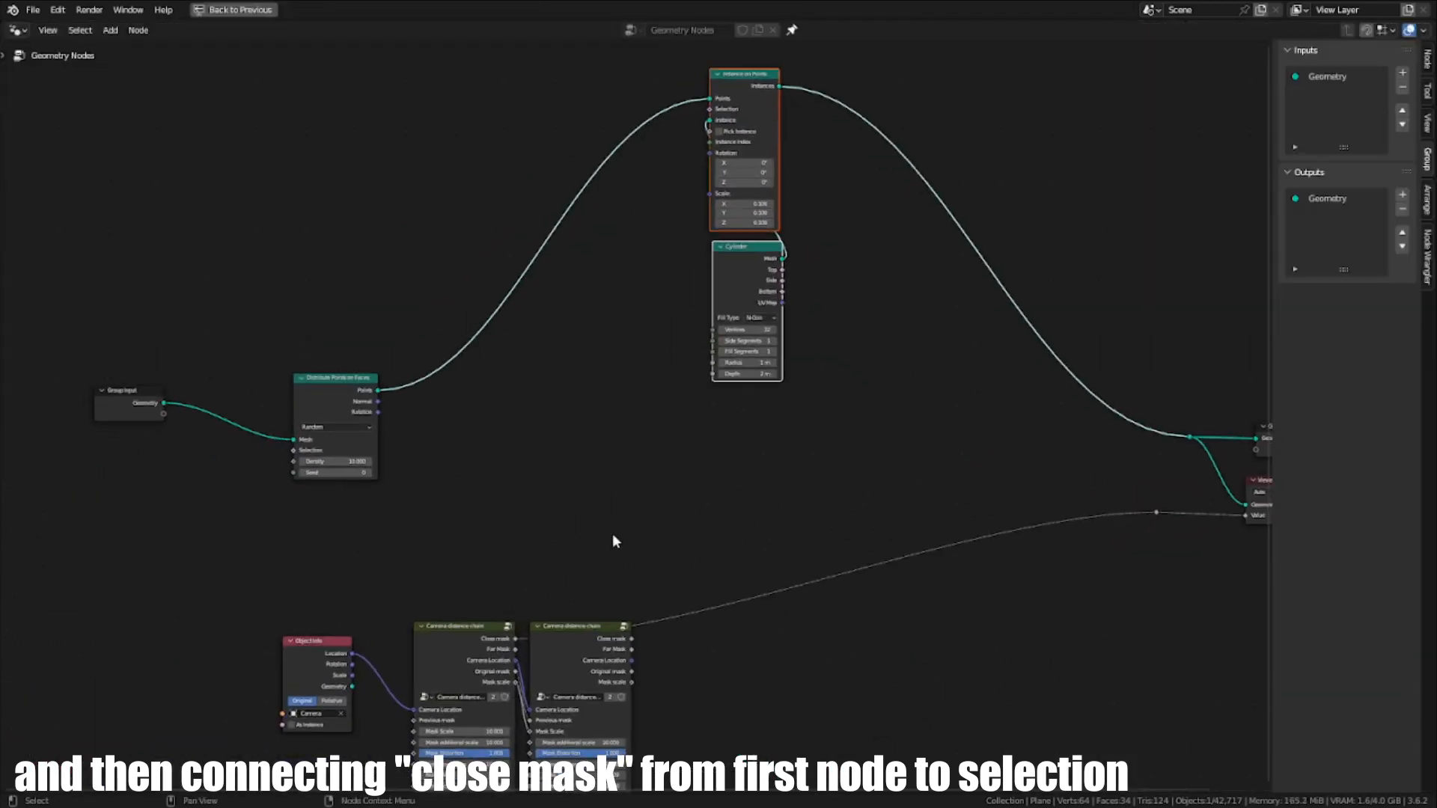
scroll(613, 536, up, 2)
drag(471, 720, 742, 90)
scroll(681, 289, down, 1)
key(ctrl+space)
Step: Check the masked instances in the 3D viewport, then collapse the Cylinder node and tuck it under Instance on Points
key(g)
middle_drag(808, 292, 696, 300)
right_click(861, 276)
scroll(823, 243, up, 6)
scroll(617, 548, up, 3)
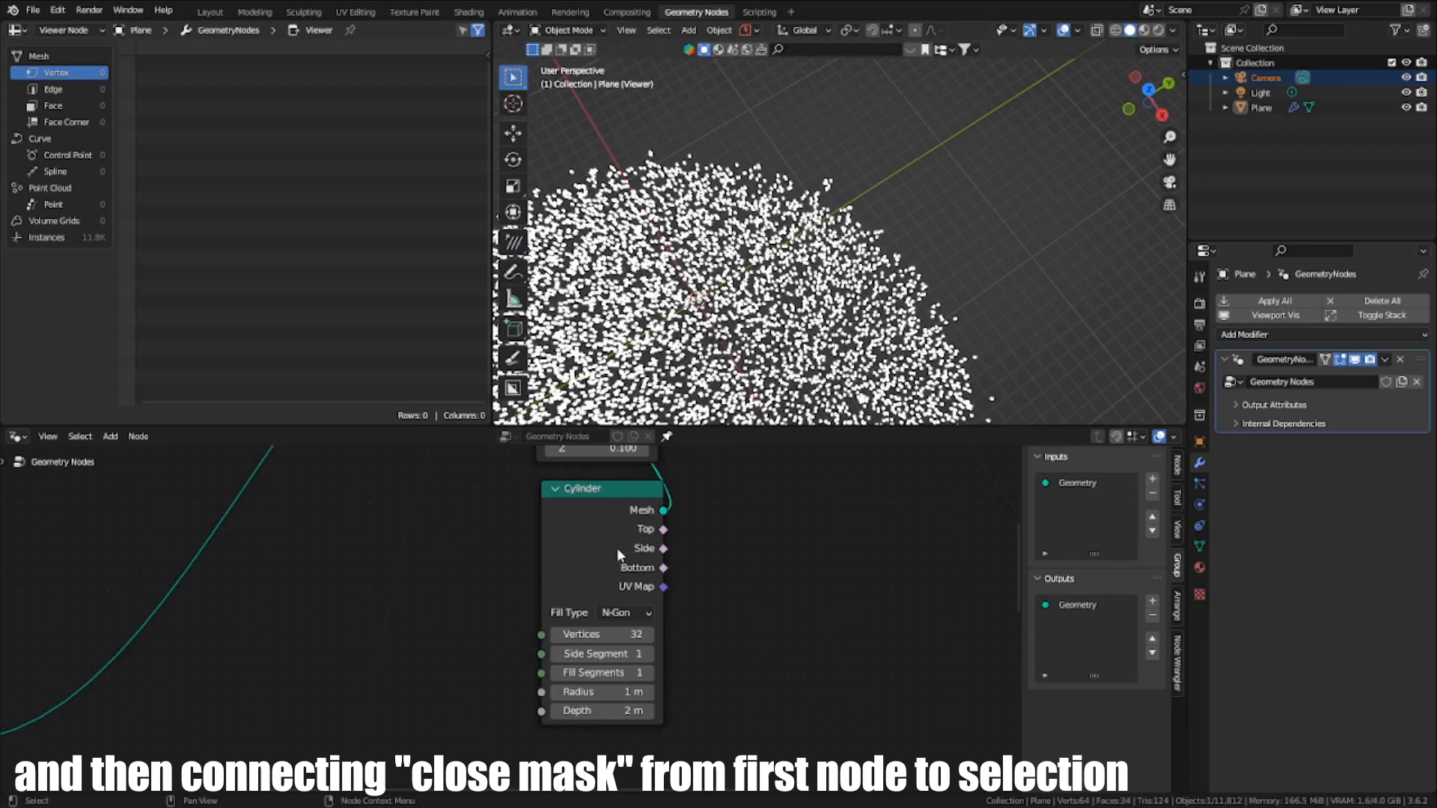
key(g)
click(549, 611)
click(497, 556)
middle_drag(509, 614, 495, 685)
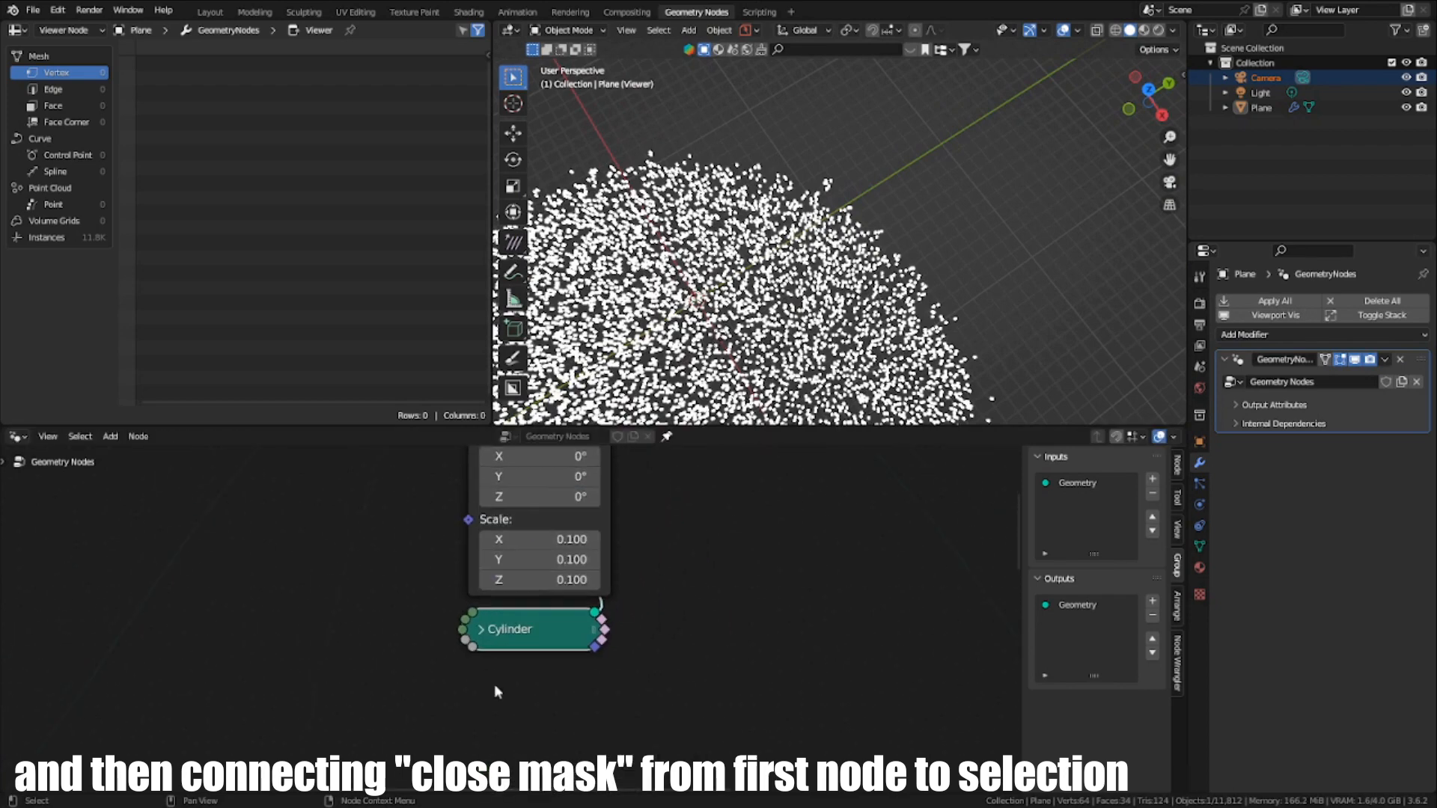
key(g)
click(509, 683)
Step: Enclose the Instance on Points and Cylinder nodes in a joint frame labelled L0
scroll(509, 683, down, 4)
key(ctrl+space)
middle_drag(562, 488, 519, 709)
scroll(536, 645, up, 8)
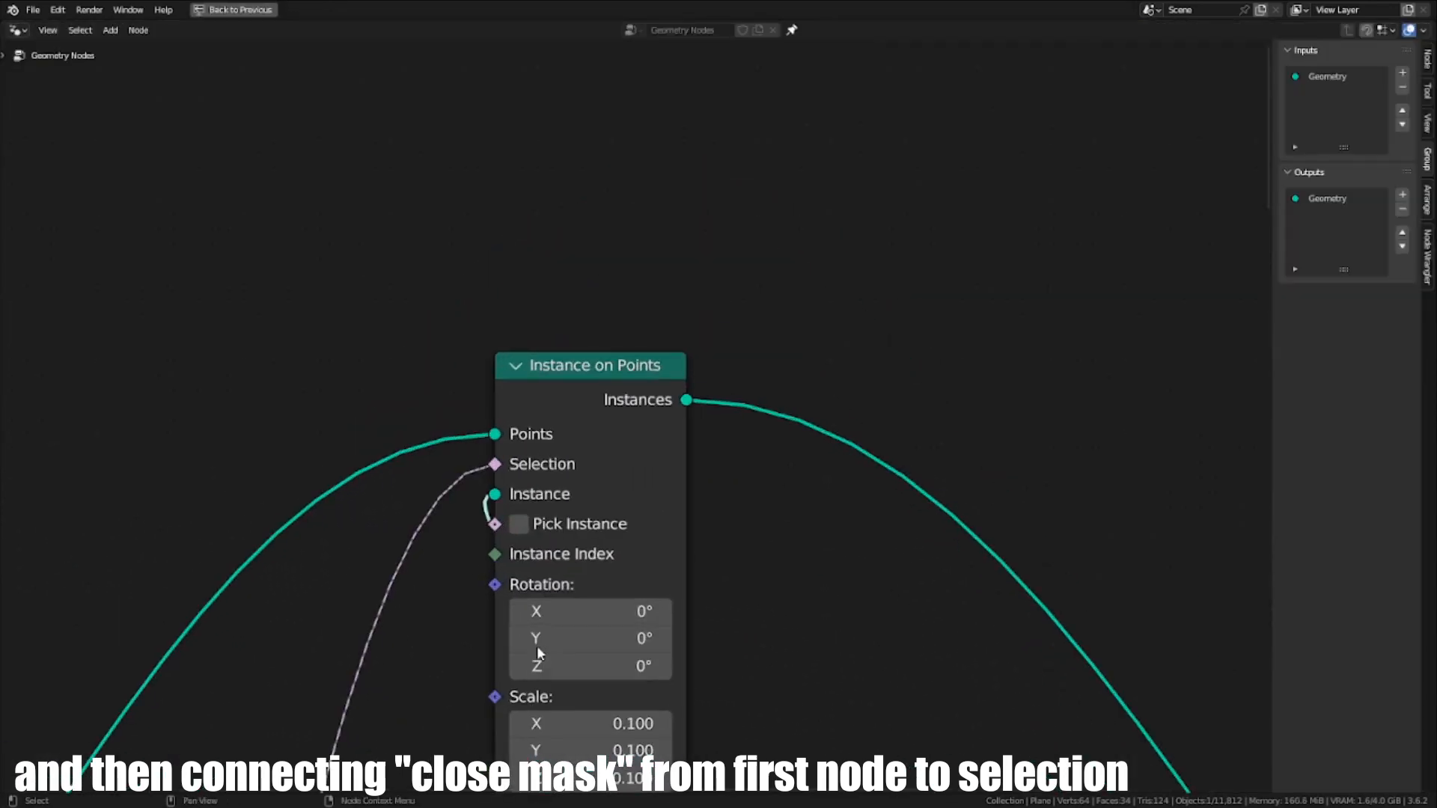
middle_drag(536, 645, 604, 497)
scroll(604, 496, down, 6)
drag(709, 675, 595, 187)
key(ctrl+j)
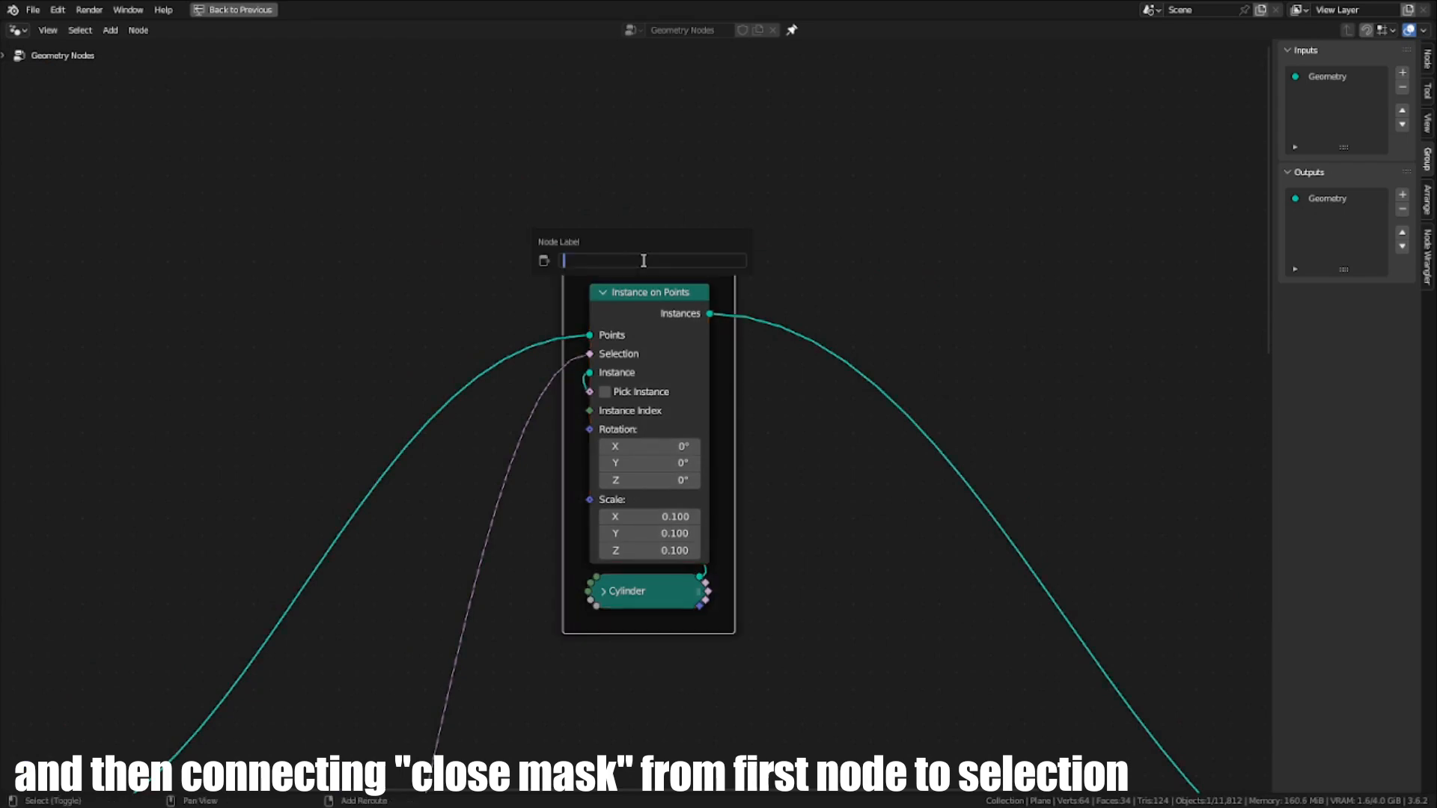
text(L0)
key(Return)
scroll(636, 247, down, 4)
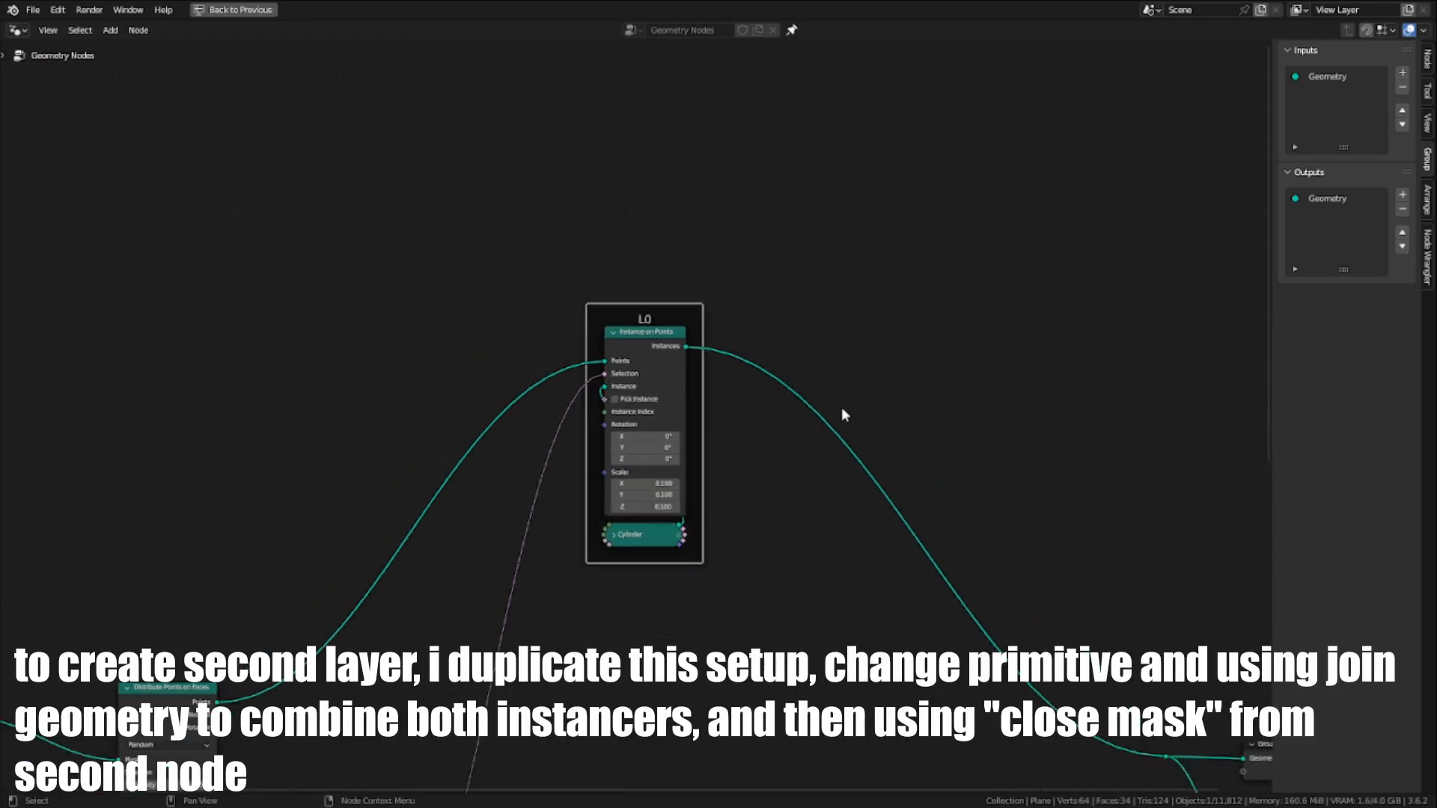
Step: Duplicate the L0 frame and its nodes with their input links kept, placing the copy beneath the original
drag(593, 228, 684, 436)
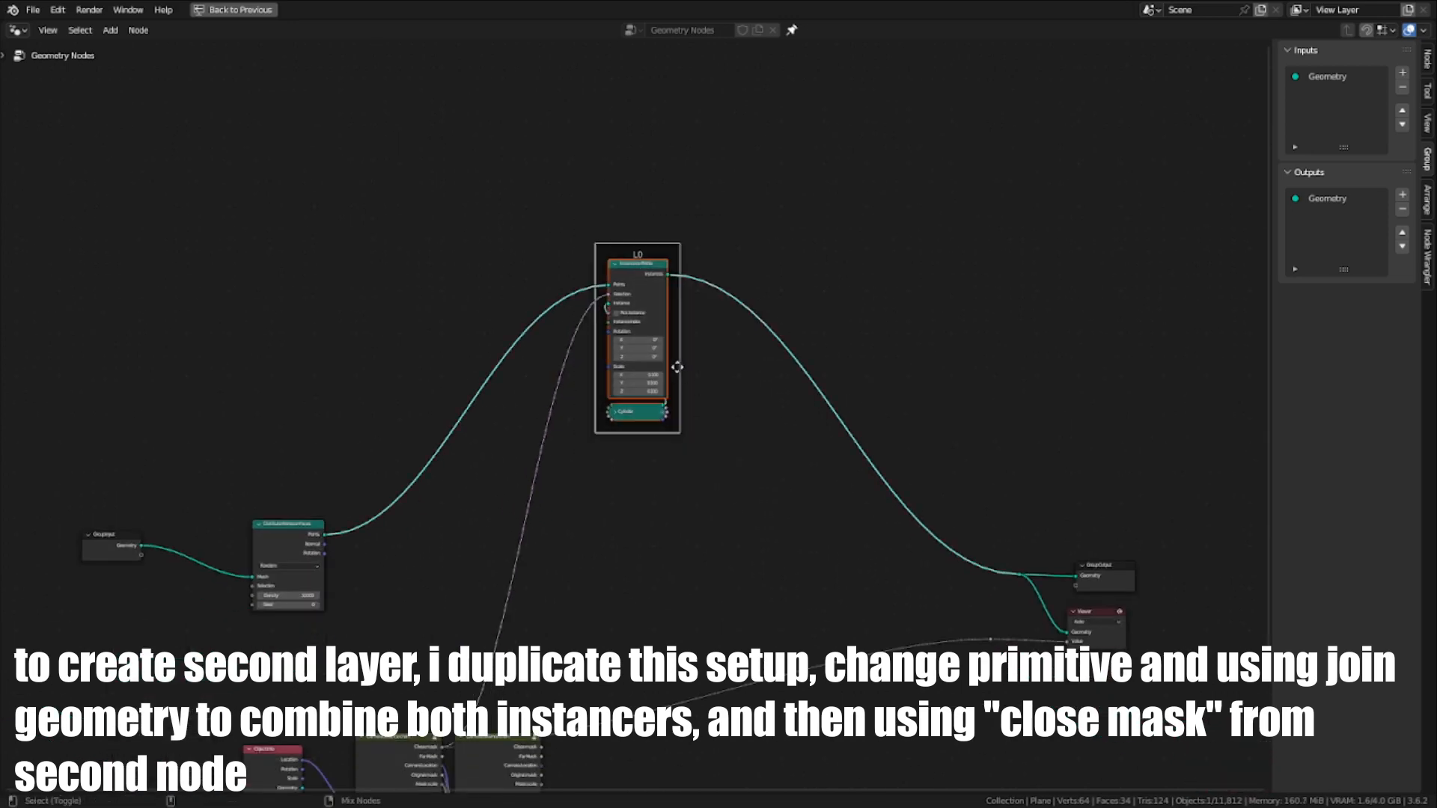
key(shift+d)
click(681, 547)
scroll(681, 546, up, 5)
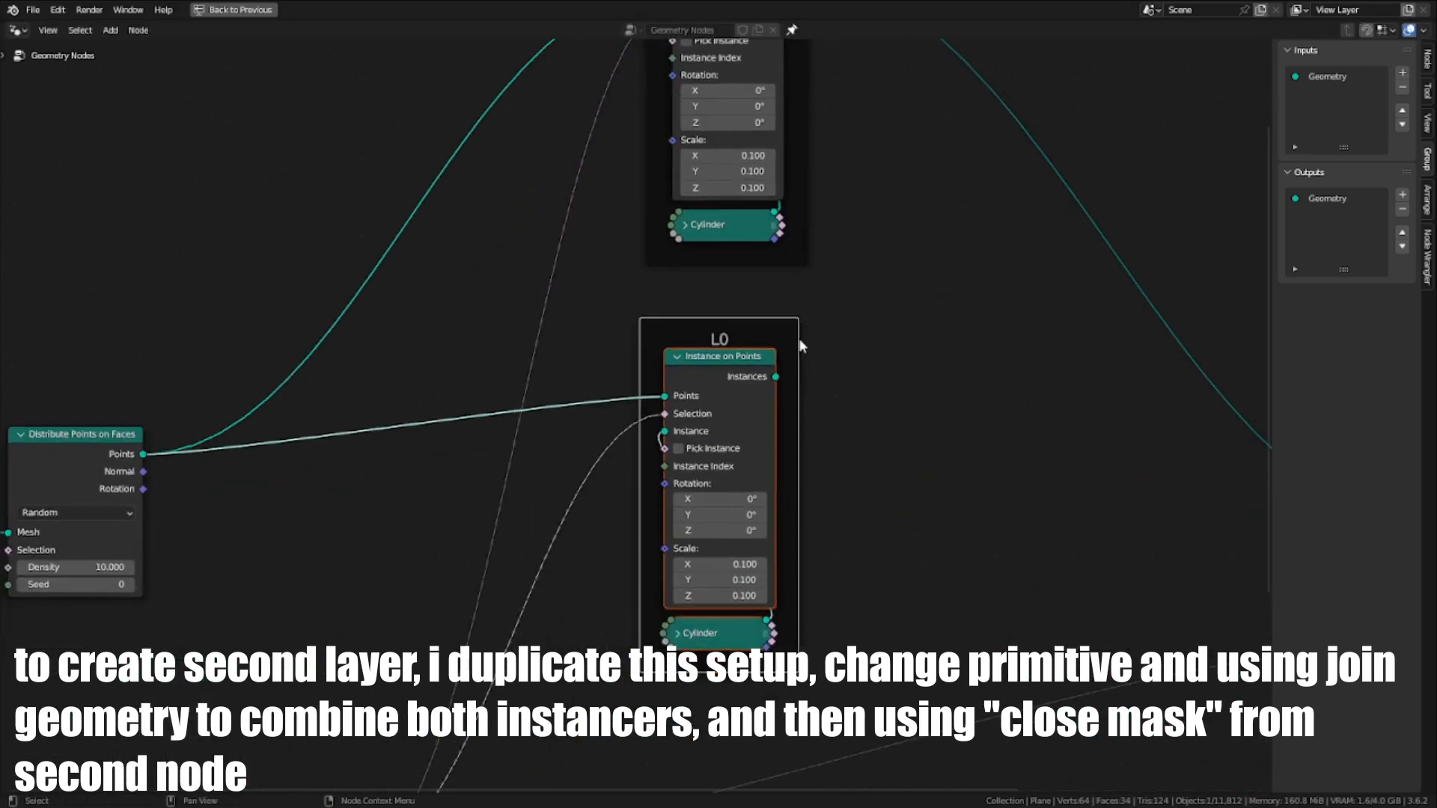
Step: Relabel the duplicated frame L1
drag(828, 361, 837, 321)
scroll(810, 498, up, 1)
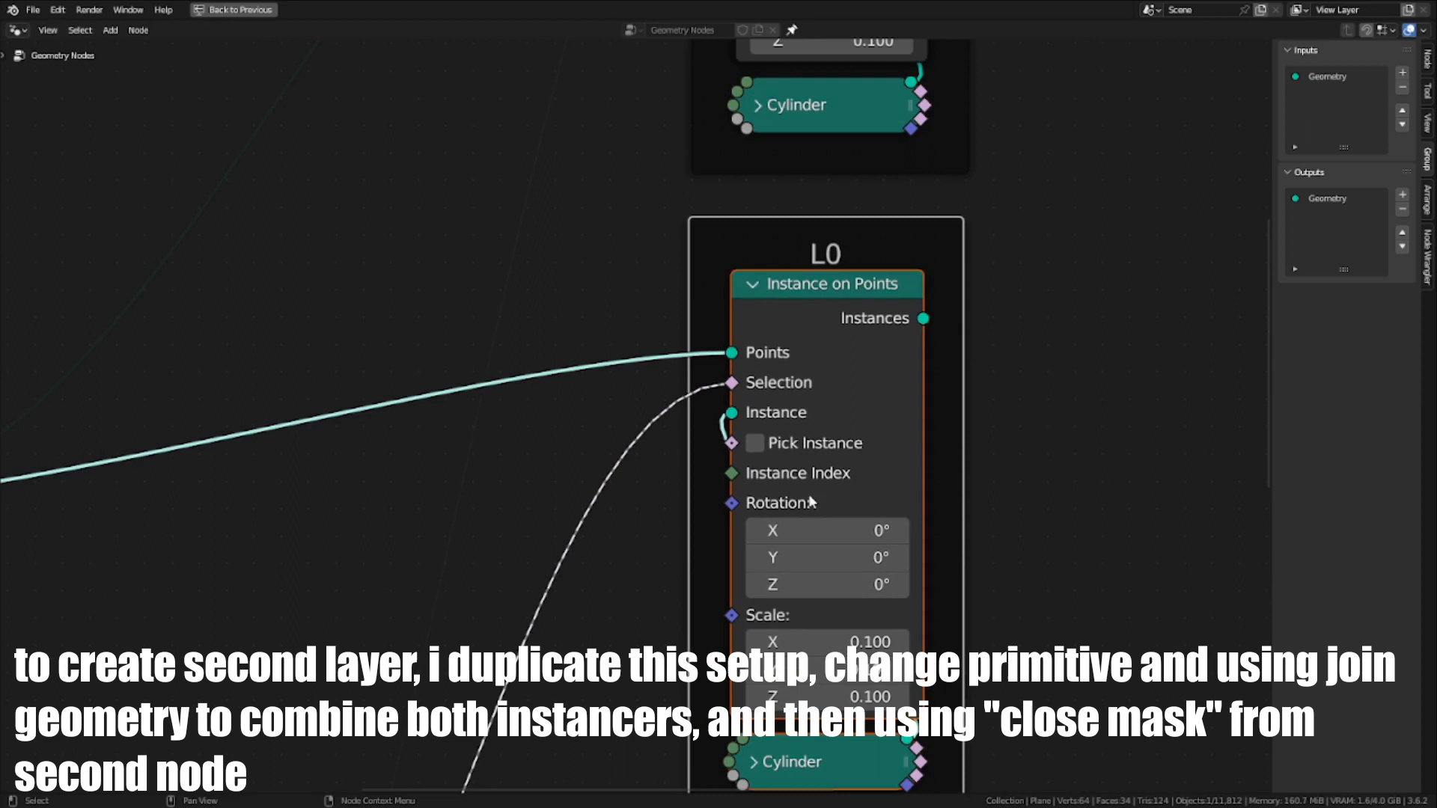
click(807, 326)
scroll(802, 334, down, 3)
middle_drag(814, 307, 748, 312)
click(749, 312)
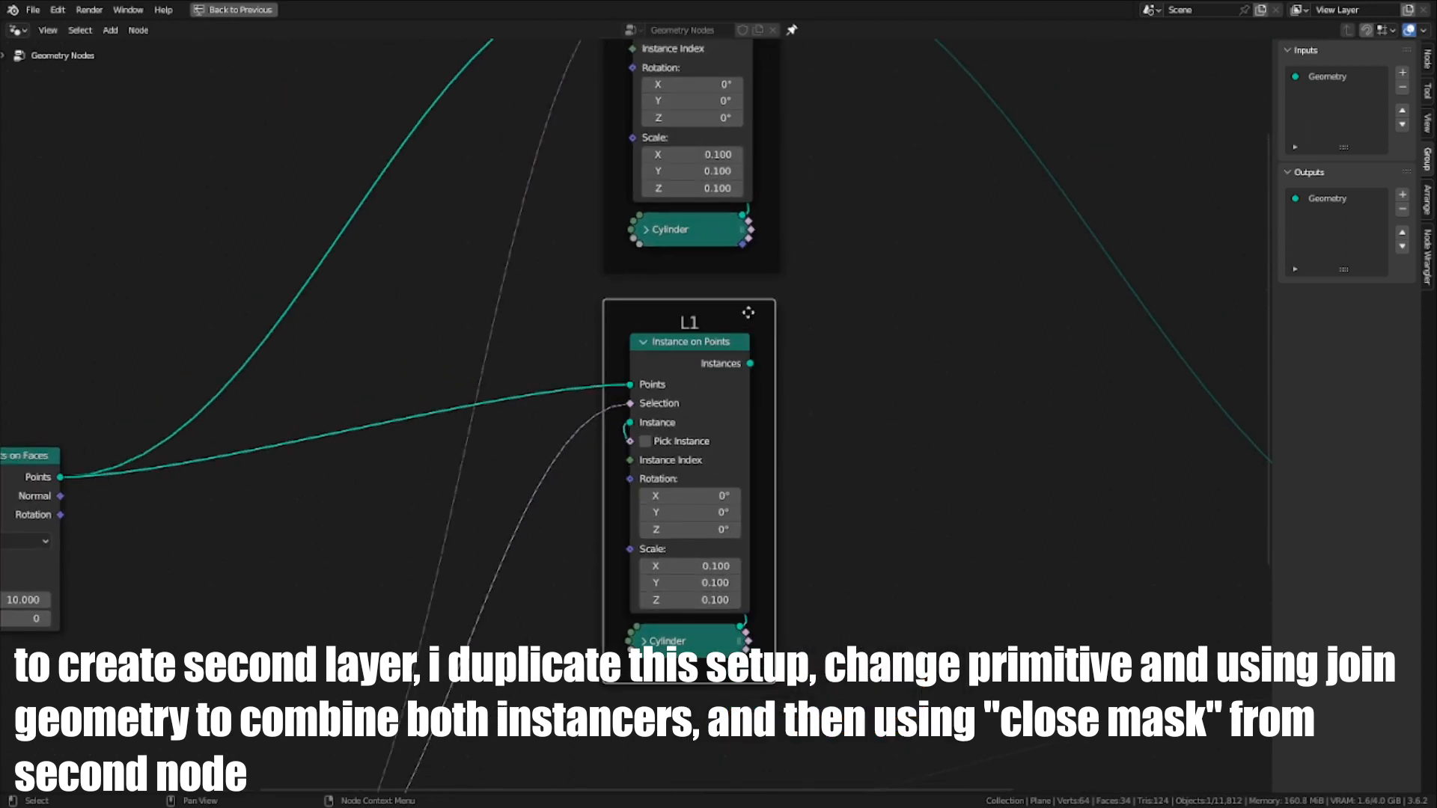
Step: Replace the Cylinder in frame L1 with a Cone mesh primitive and link its Mesh output to the Instance input
scroll(747, 499, up, 1)
click(695, 686)
key(shift+a)
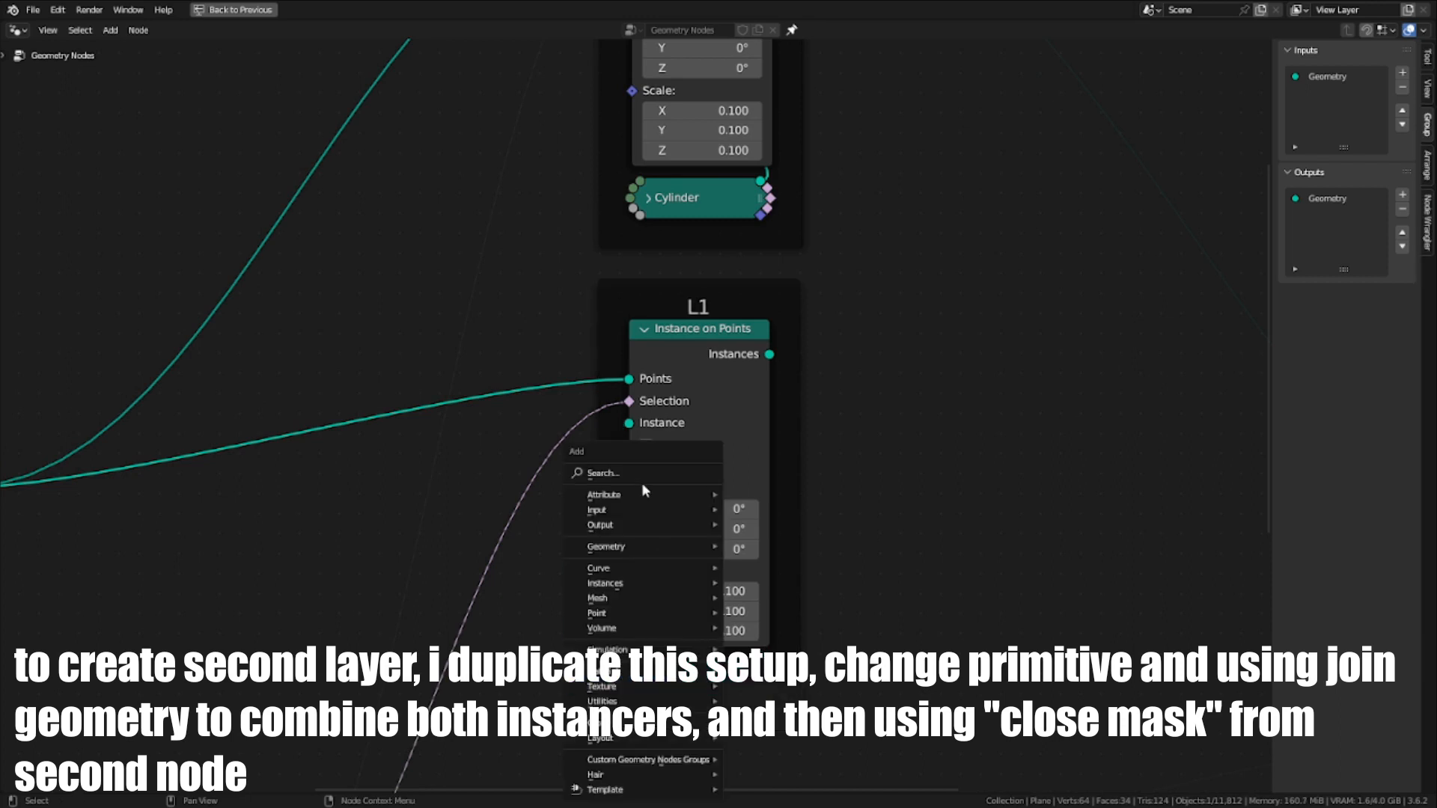
click(642, 474)
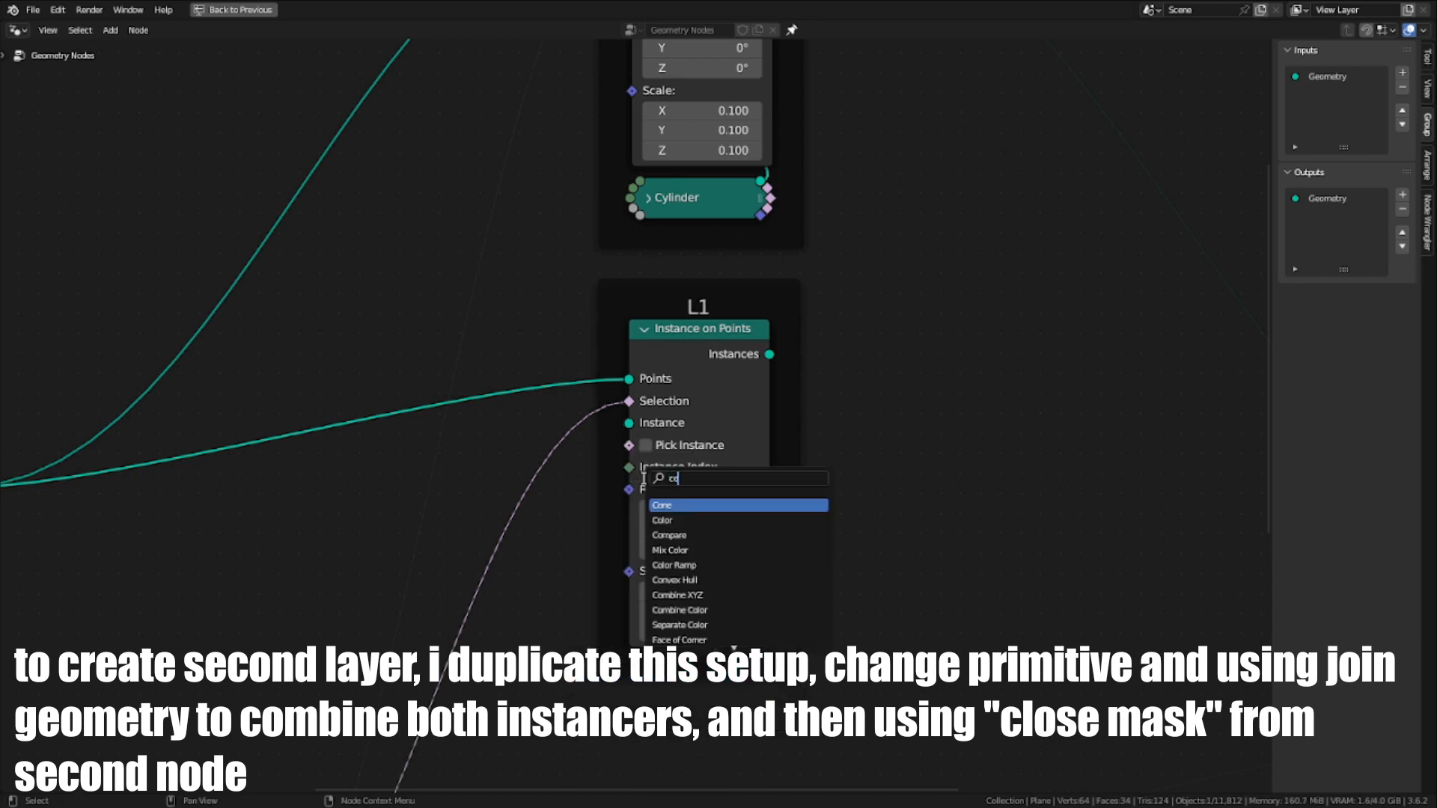
key(Return)
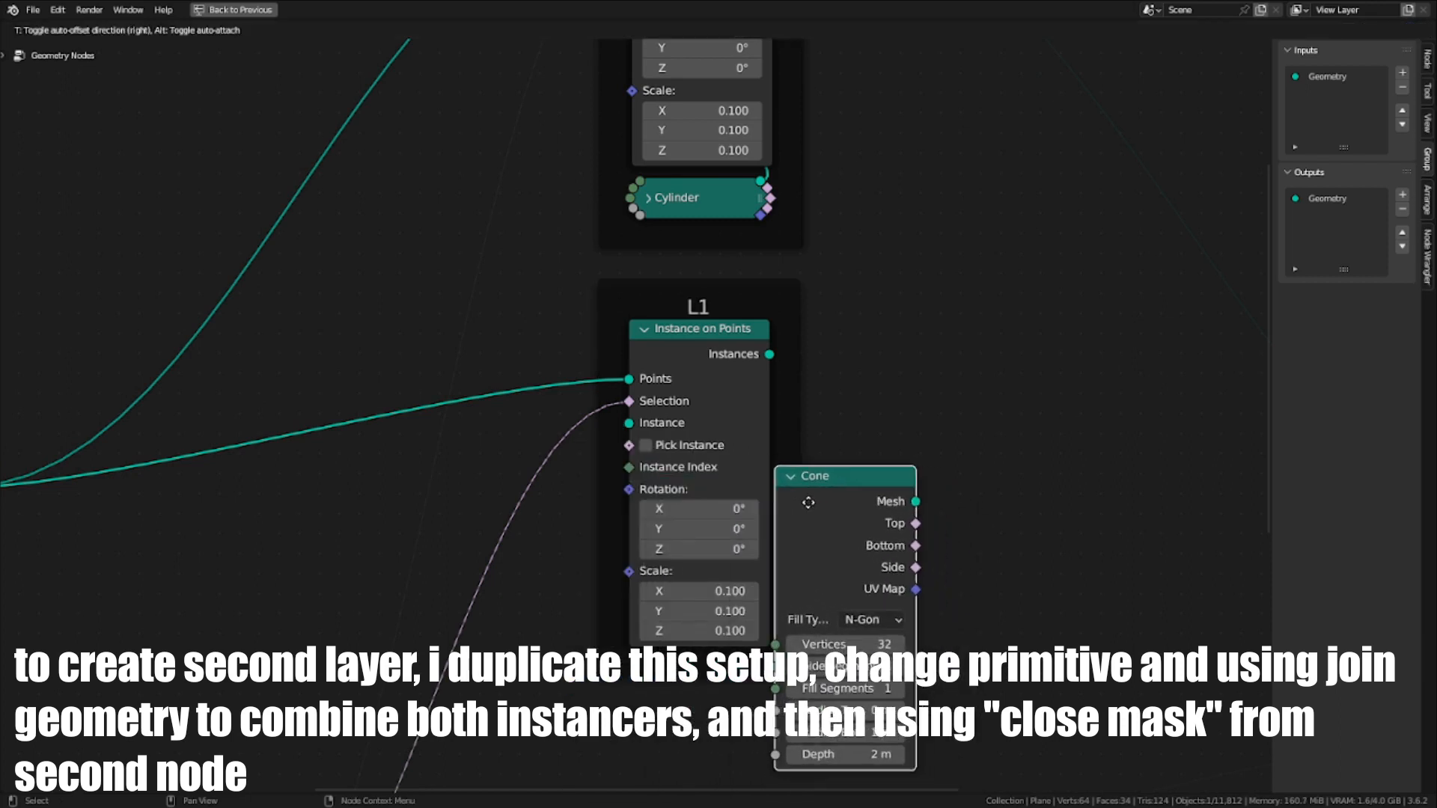
click(746, 751)
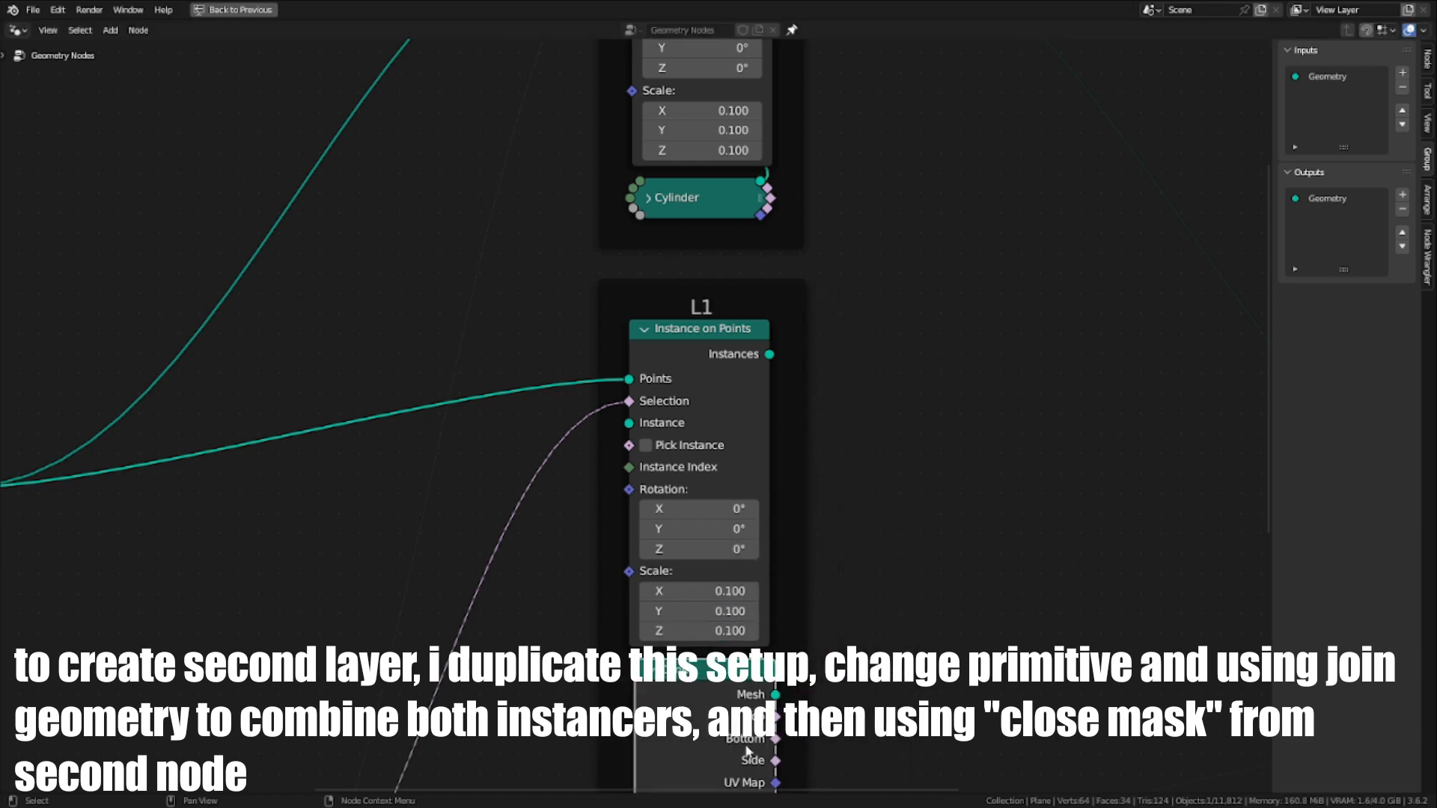
drag(638, 421, 637, 422)
scroll(638, 422, down, 3)
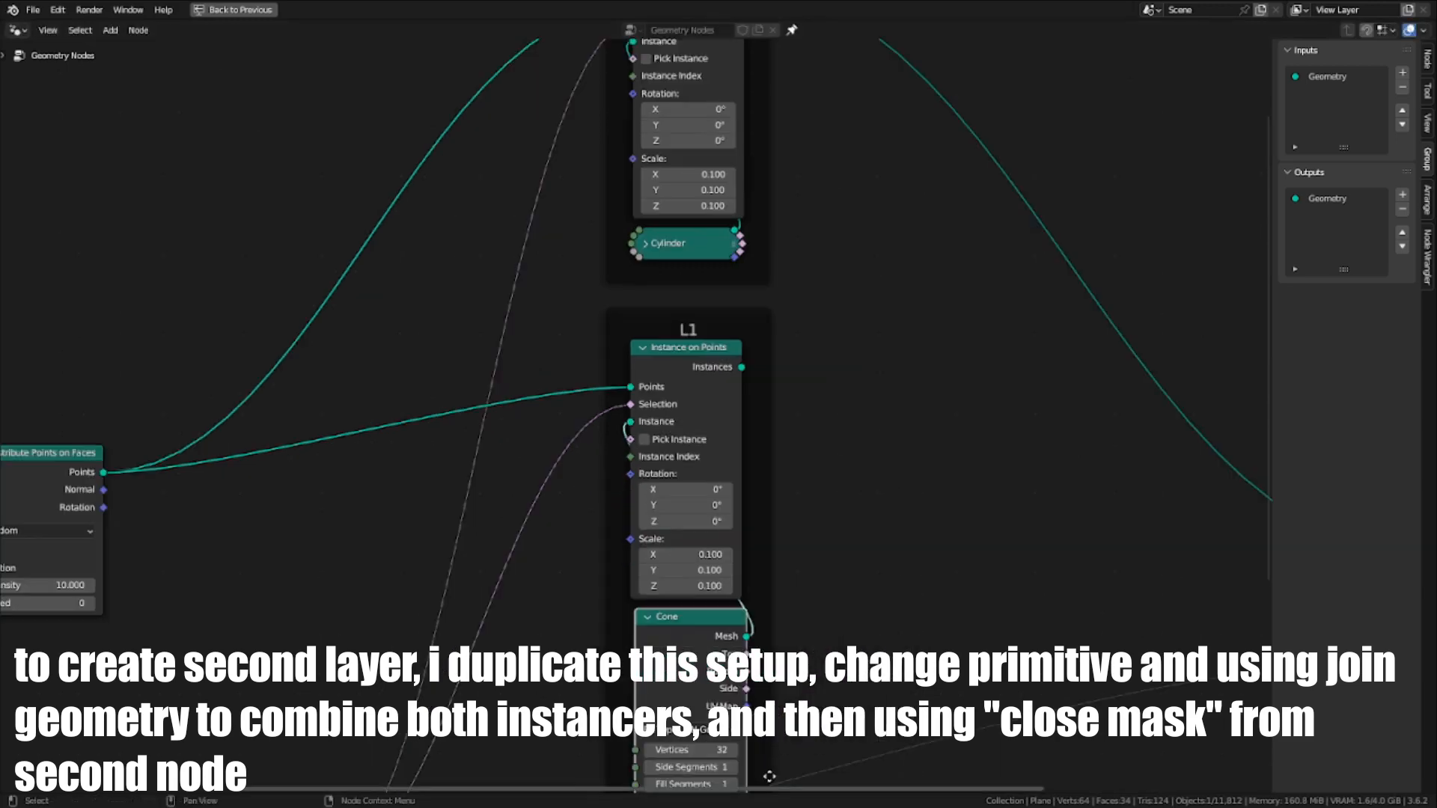
Step: Link the second Camera distance chain node's Close mask to the Selection input of L1's Instance on Points
scroll(771, 771, down, 2)
middle_drag(770, 770, 744, 497)
scroll(648, 421, up, 5)
drag(487, 660, 645, 180)
Step: Combine the Instances outputs of L0 and L1 with a Join Geometry node and place it between the frames and the output
scroll(756, 175, down, 4)
middle_drag(771, 174, 590, 389)
scroll(610, 442, down, 3)
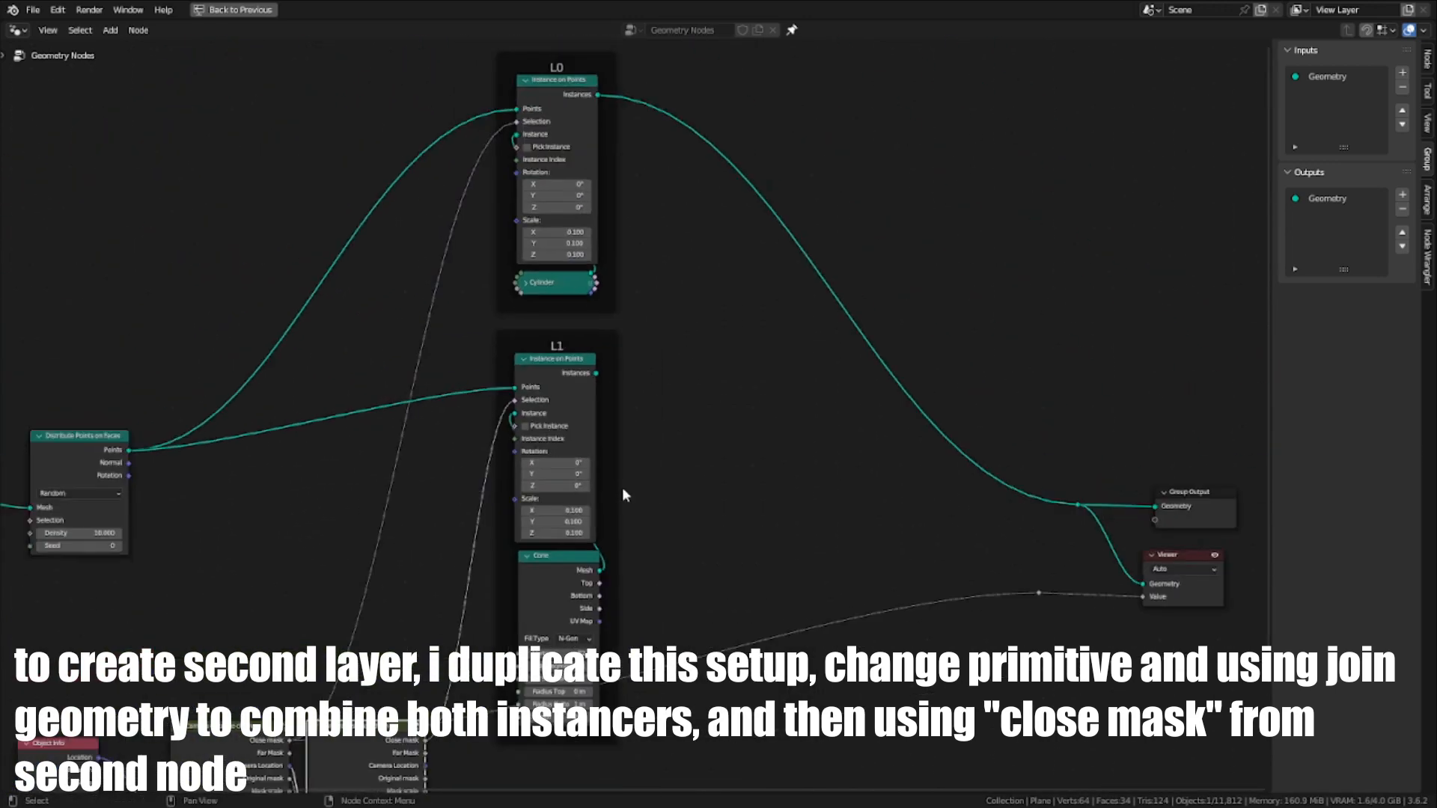
scroll(620, 457, up, 2)
ctrl+shift+right_drag(562, 381, 557, 82)
scroll(705, 253, down, 1)
middle_drag(705, 253, 690, 301)
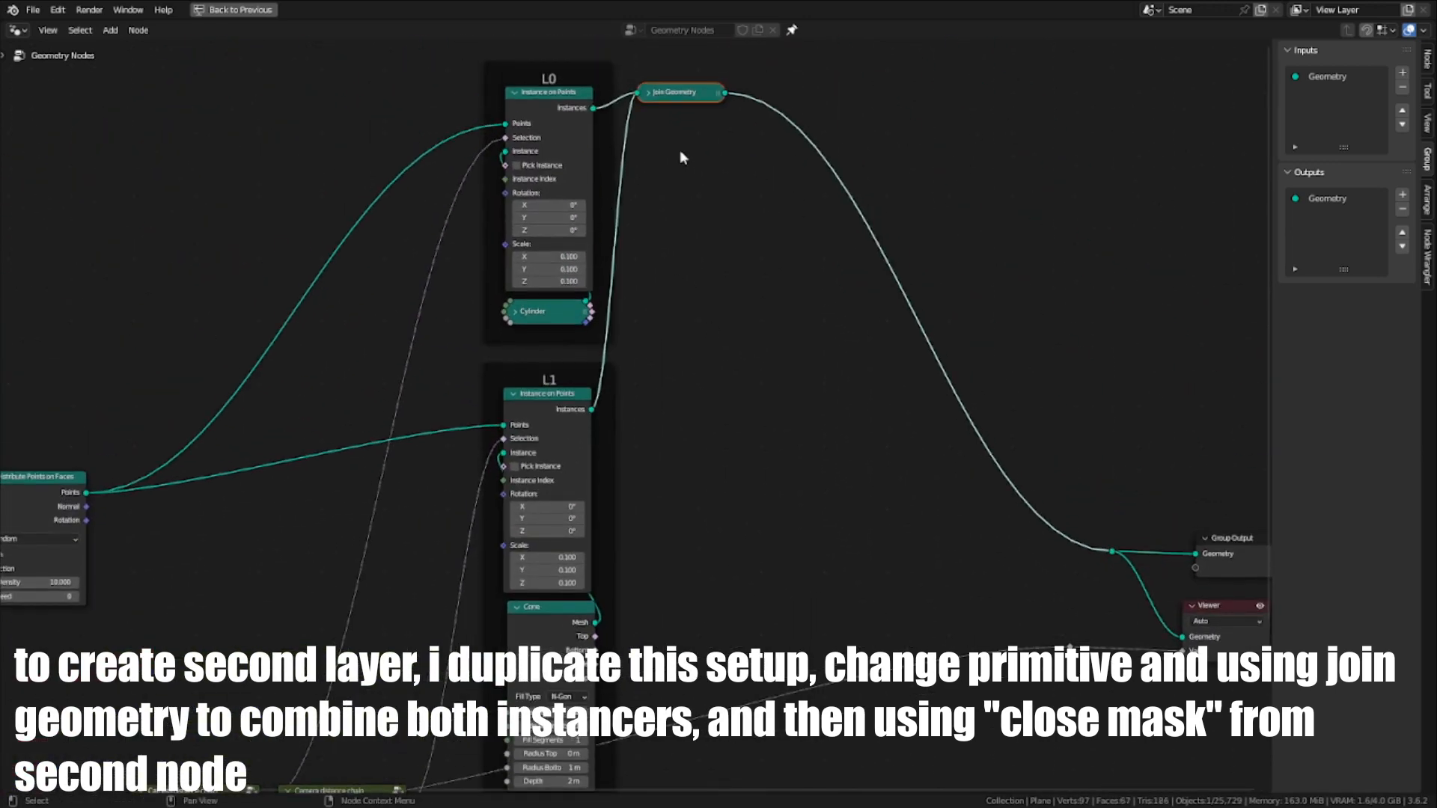
drag(680, 94, 893, 347)
middle_drag(606, 598, 635, 500)
scroll(635, 503, up, 1)
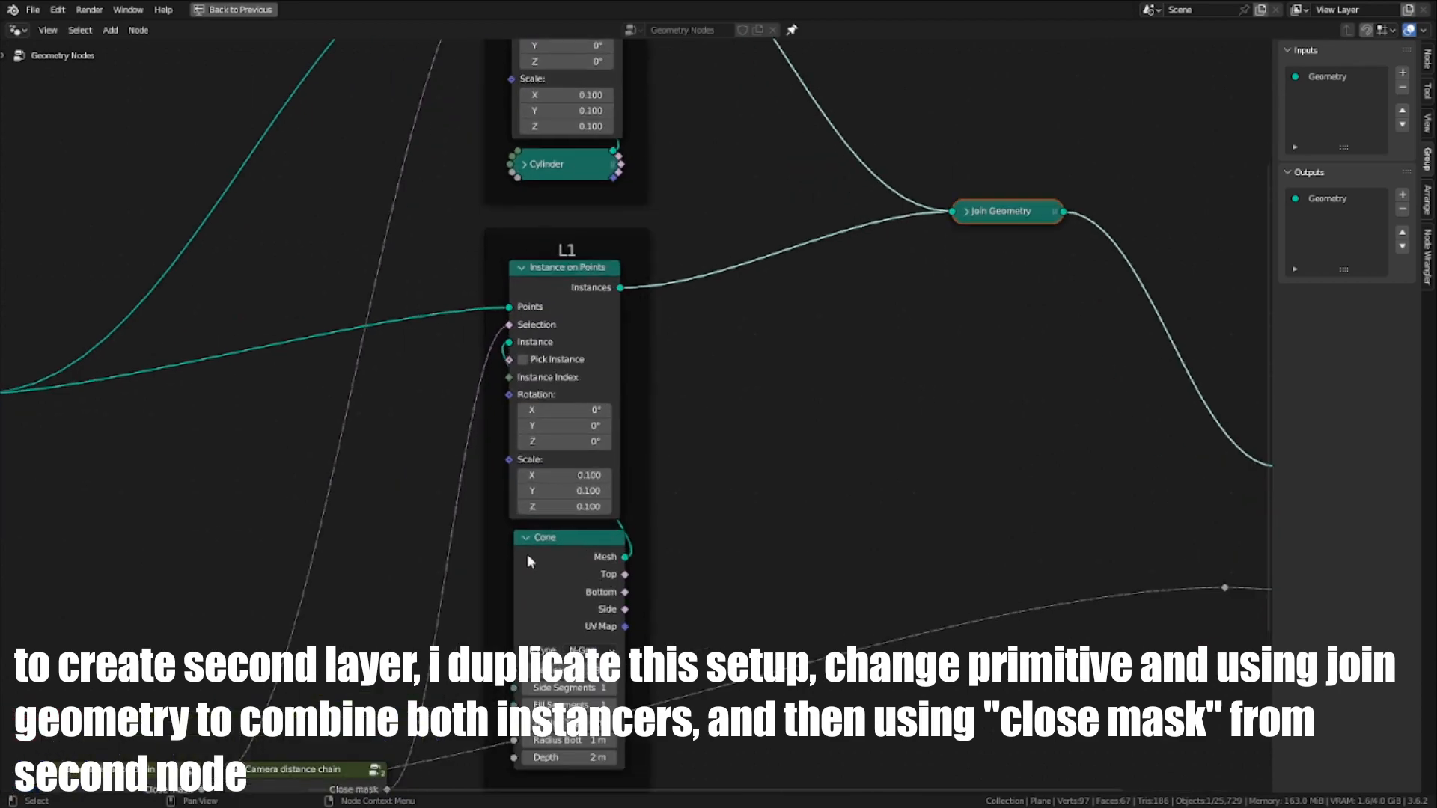
Step: Show the 3D viewport again and delete the Viewer node beside Group Output
key(ctrl+space)
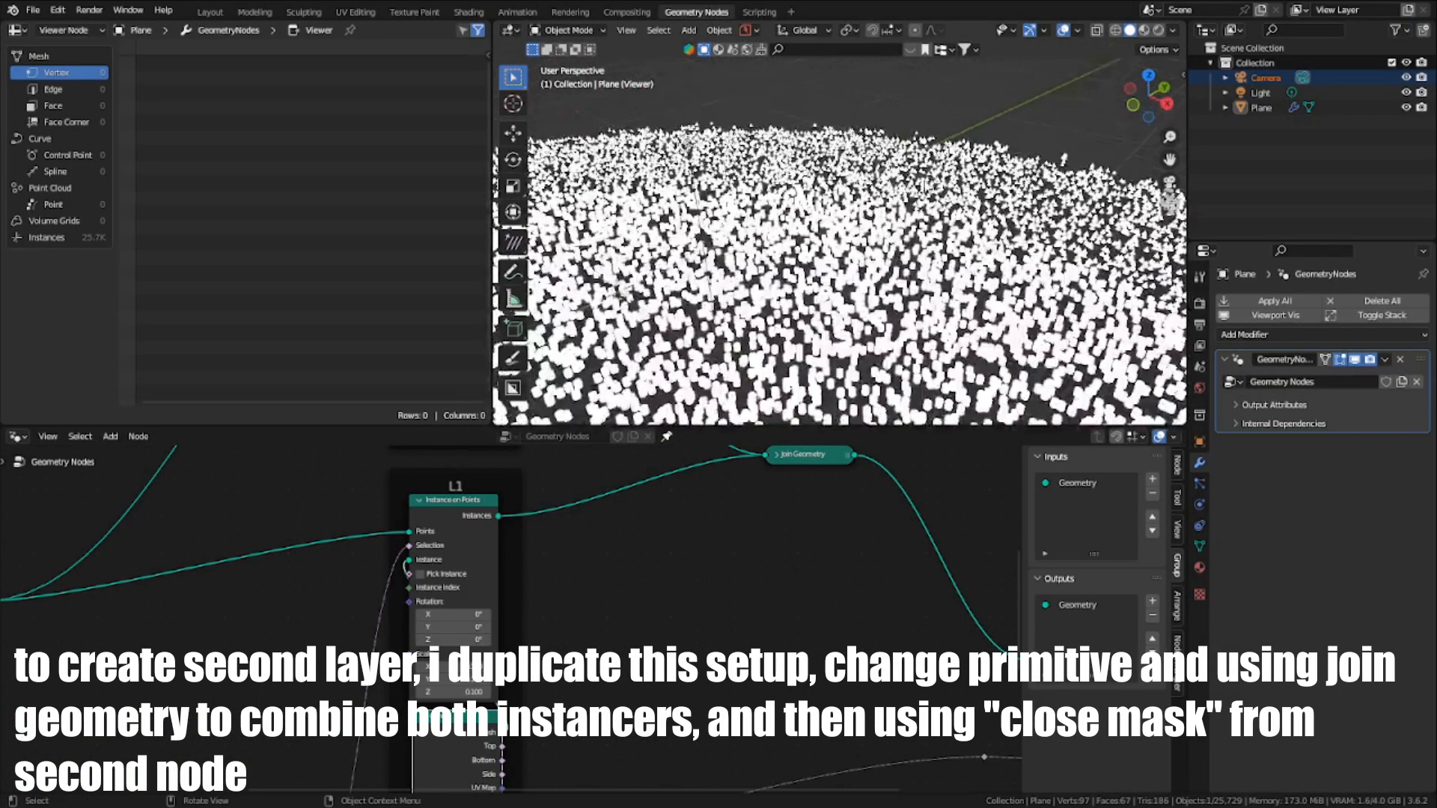
scroll(923, 181, down, 1)
scroll(824, 635, down, 2)
middle_drag(824, 635, 589, 627)
scroll(631, 627, up, 1)
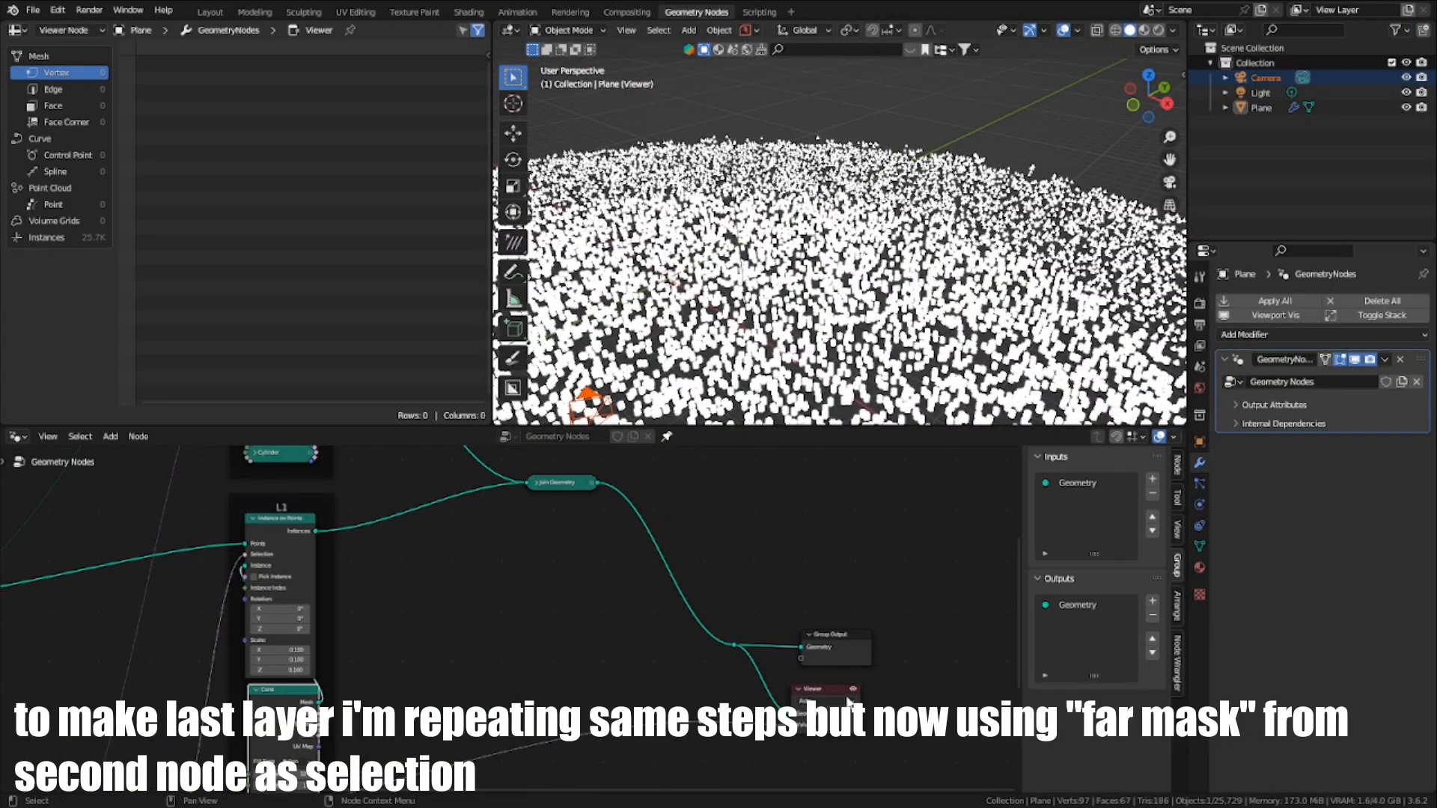
key(x)
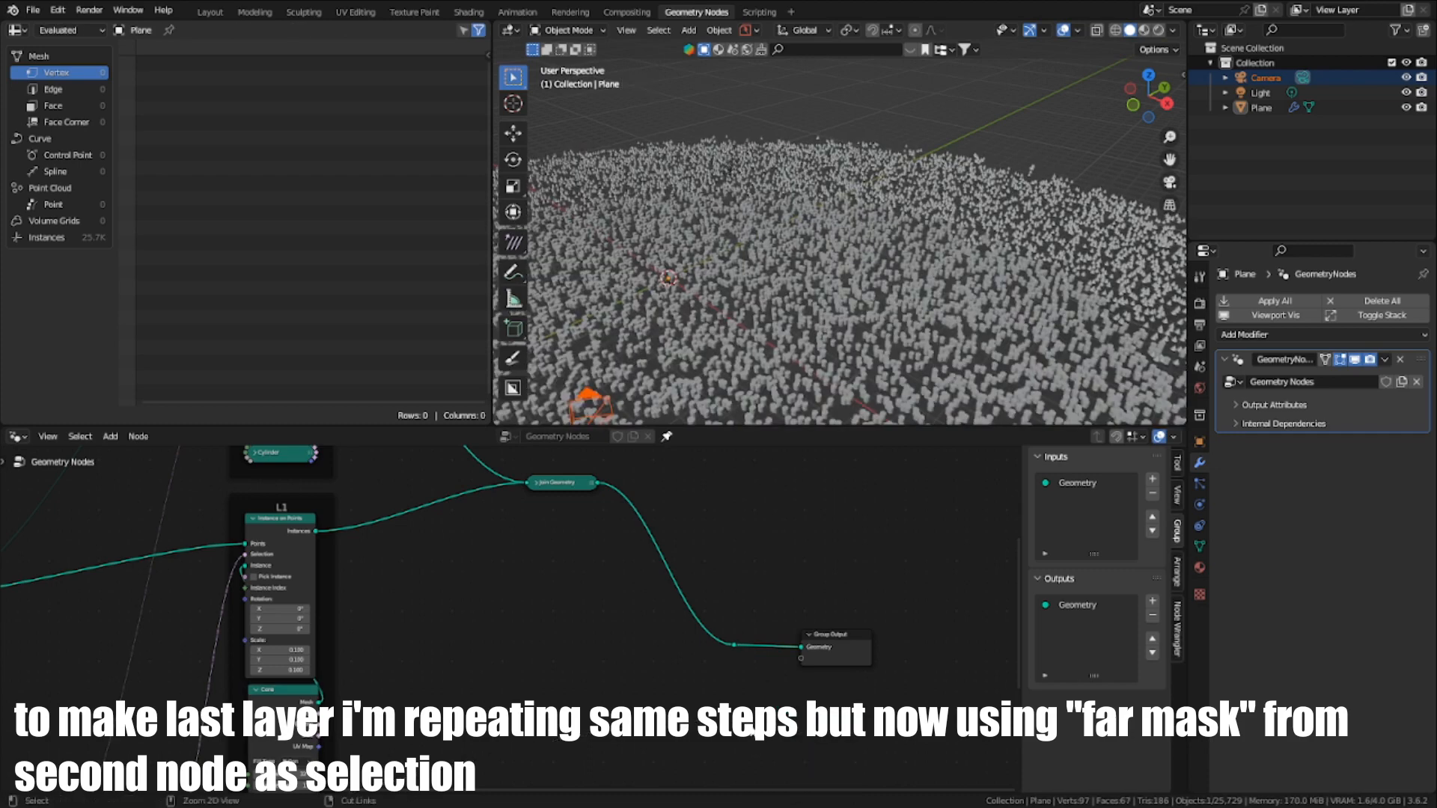
Step: Move the camera over the plane to examine how the L0 and L1 instances follow it, then cancel the second move
key(g)
click(943, 259)
middle_drag(935, 232, 884, 303)
scroll(882, 305, down, 3)
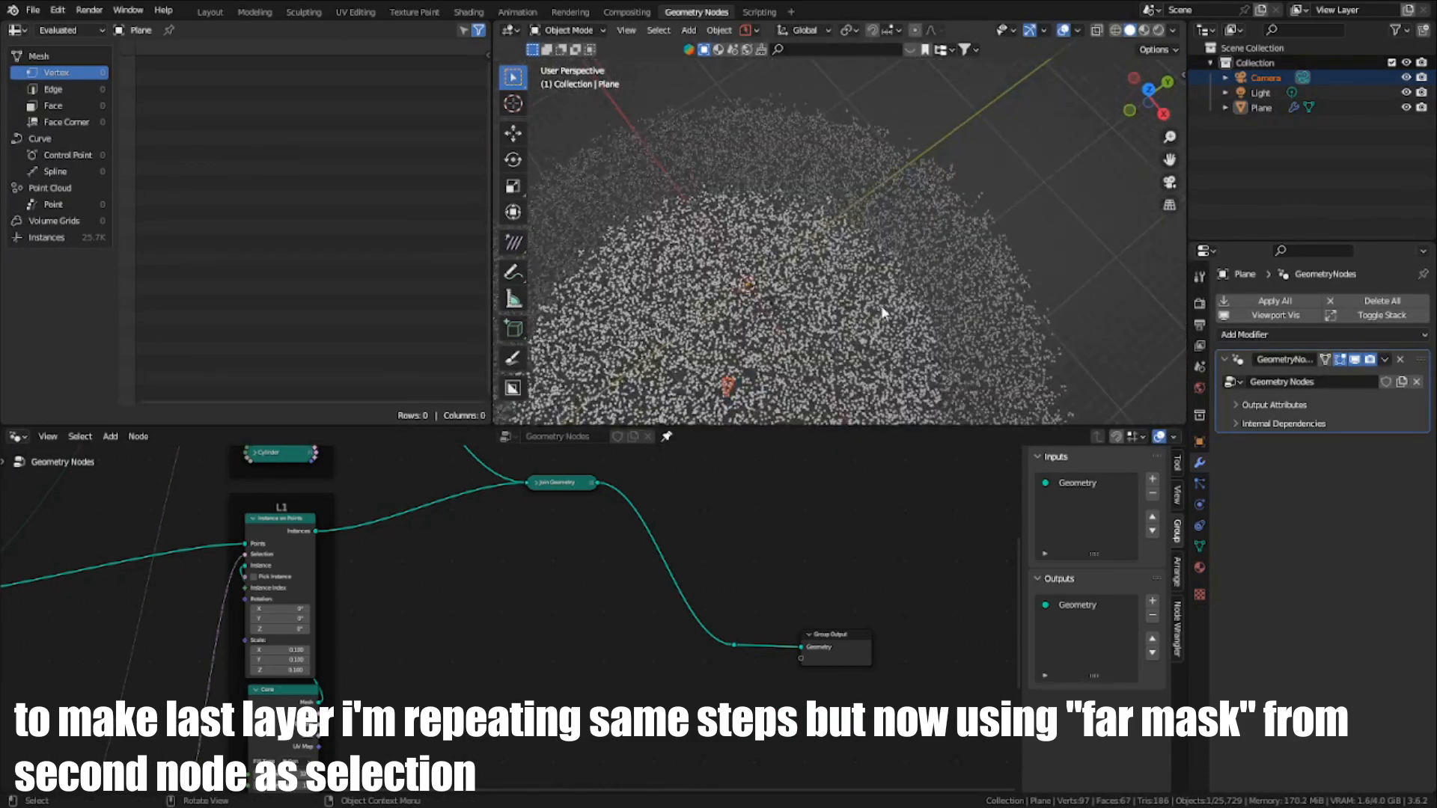
key(g)
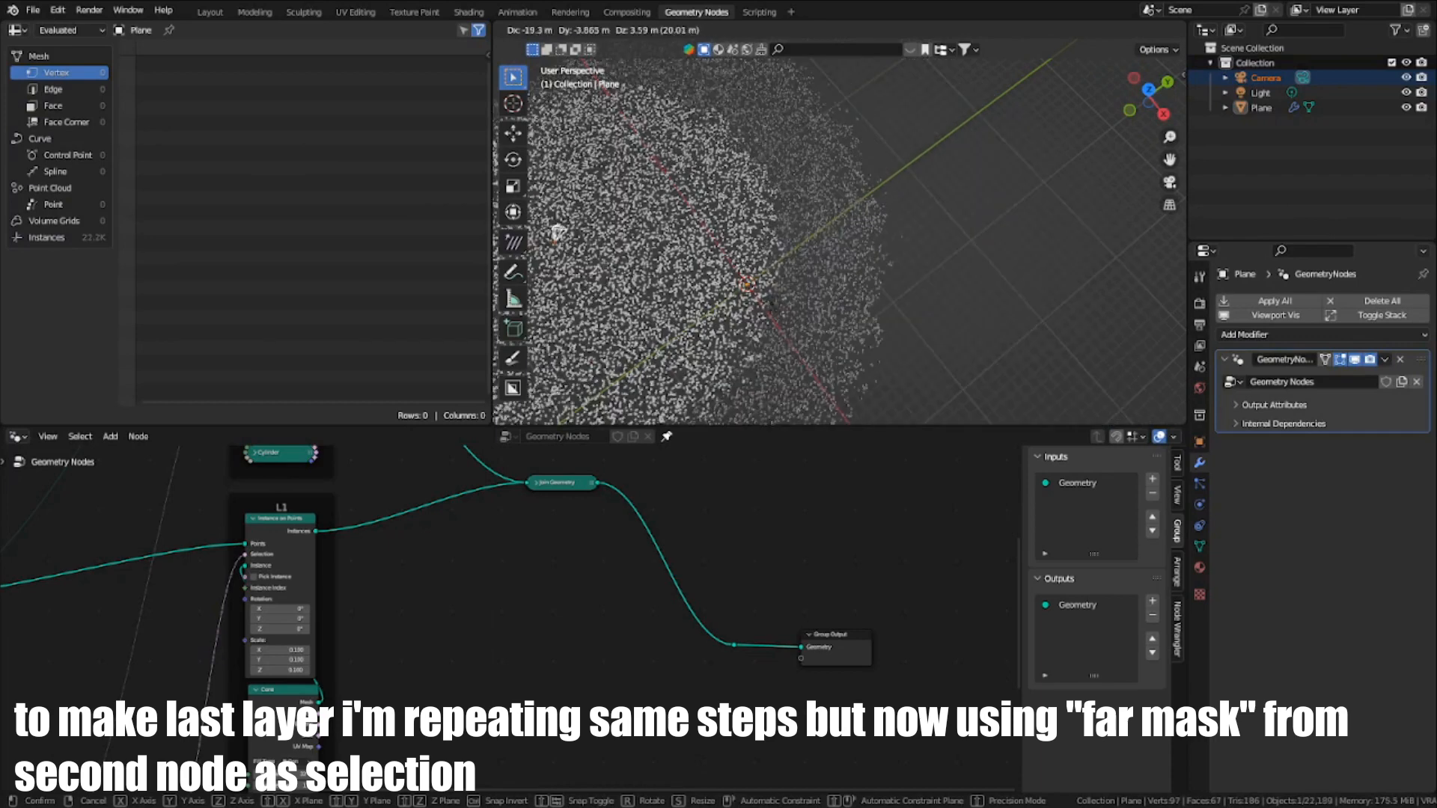
right_click(779, 340)
Step: Collapse the Cone node and duplicate the L1 frame with its input links kept, placing the copy beneath the original
scroll(223, 652, down, 4)
middle_drag(223, 652, 482, 603)
key(ctrl+space)
scroll(538, 626, up, 2)
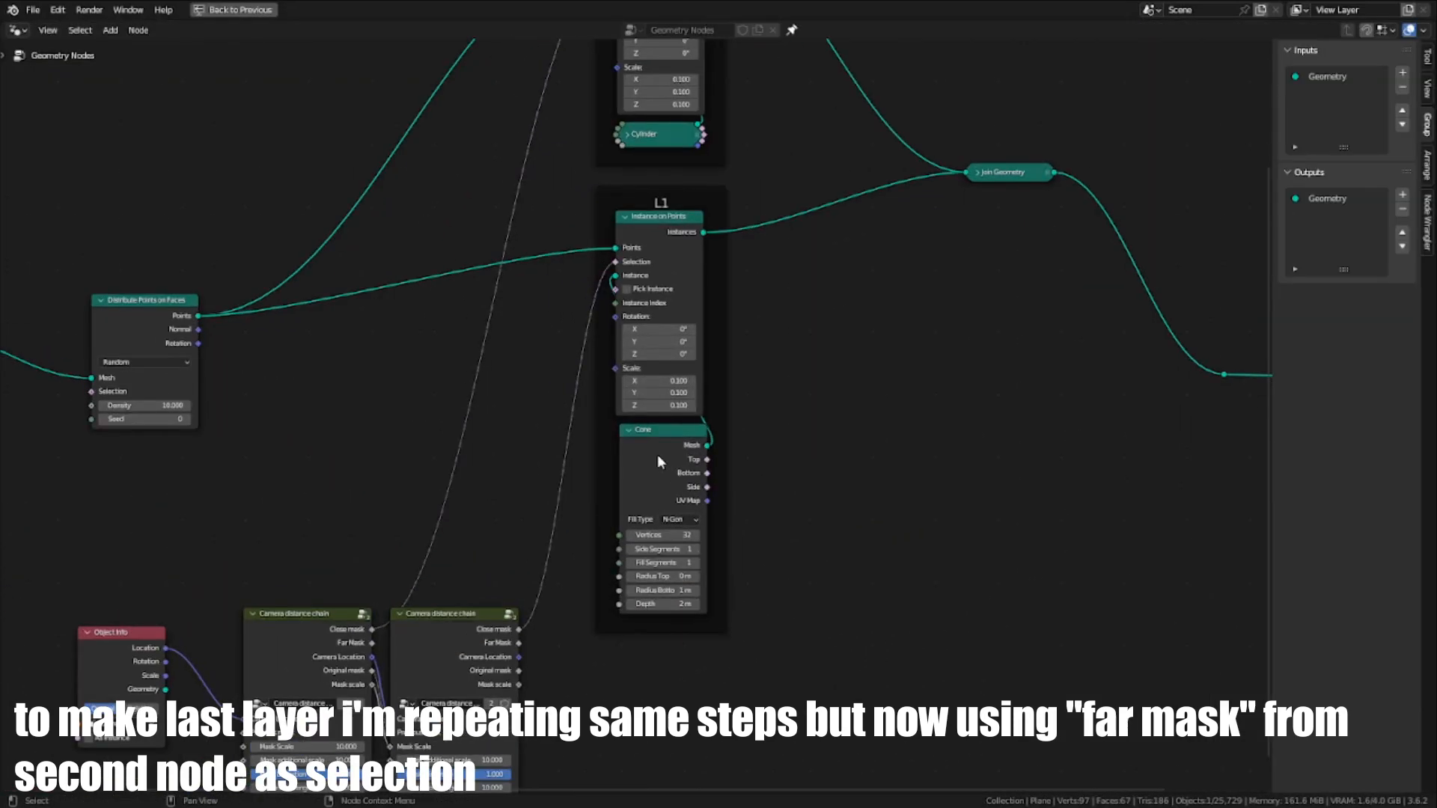
key(h)
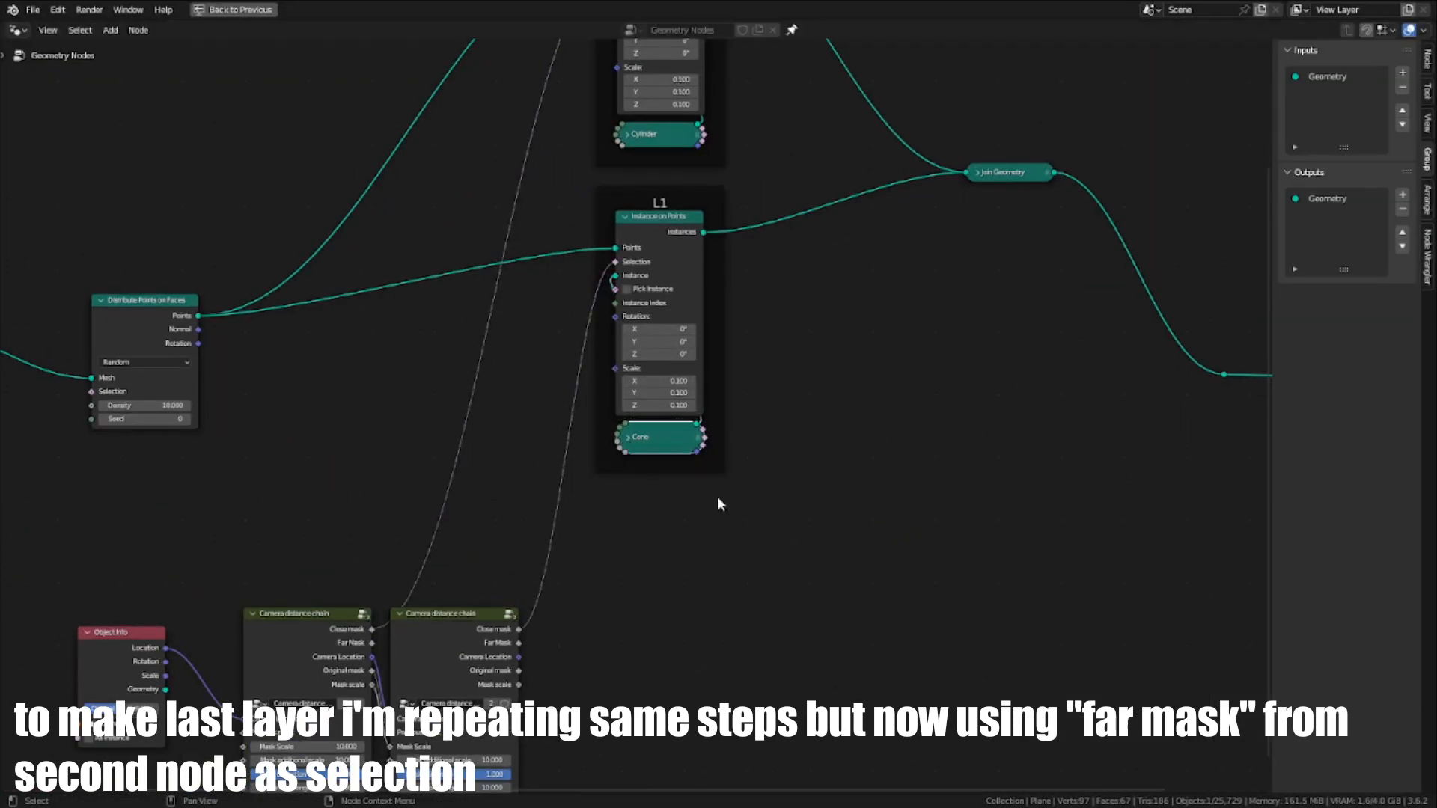
drag(767, 550, 561, 214)
key(ctrl+shift+d)
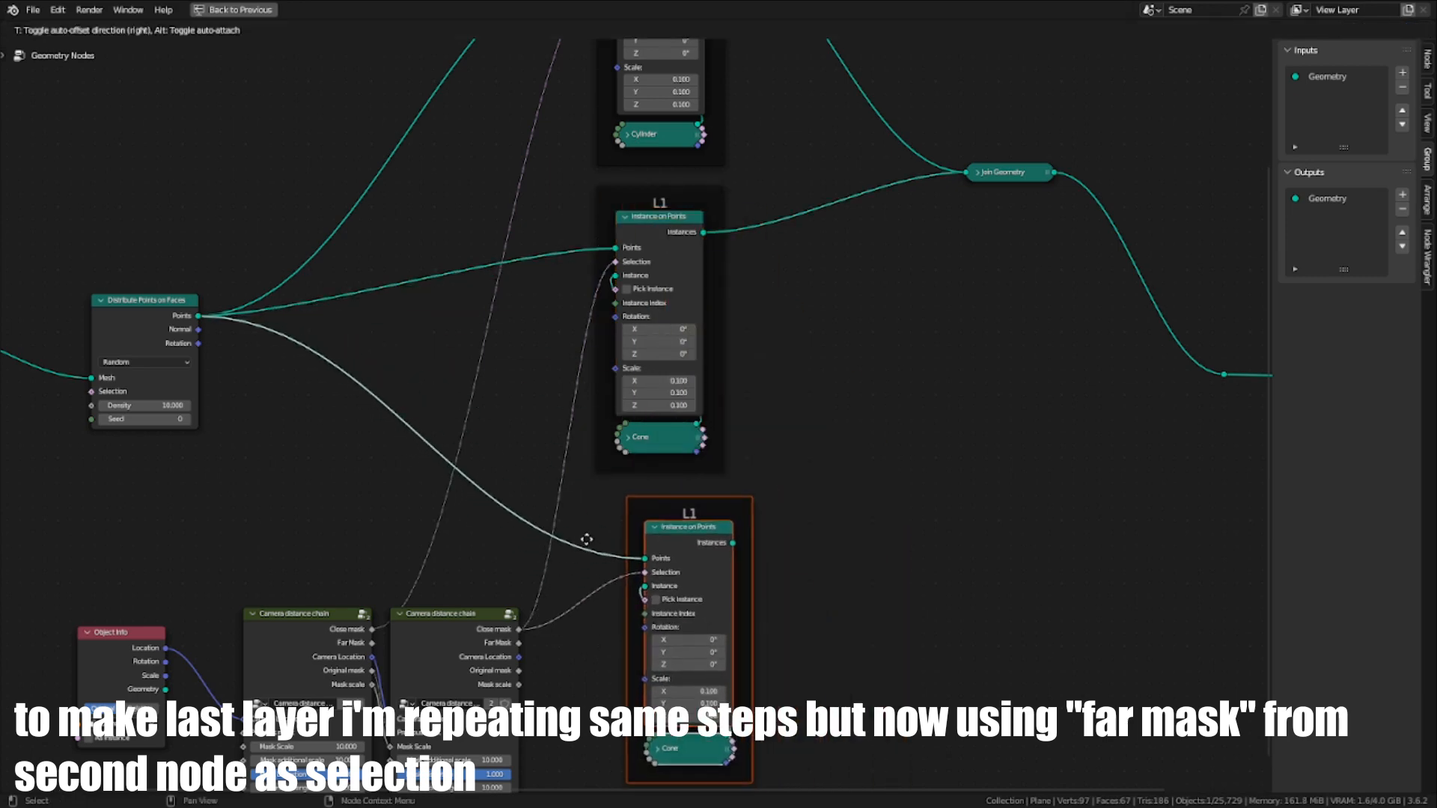
click(577, 534)
Step: Link the second Camera distance chain node's Far Mask to the Selection input of the newly duplicated Instance on Points
middle_drag(732, 485, 759, 456)
scroll(596, 566, up, 3)
drag(591, 587, 795, 462)
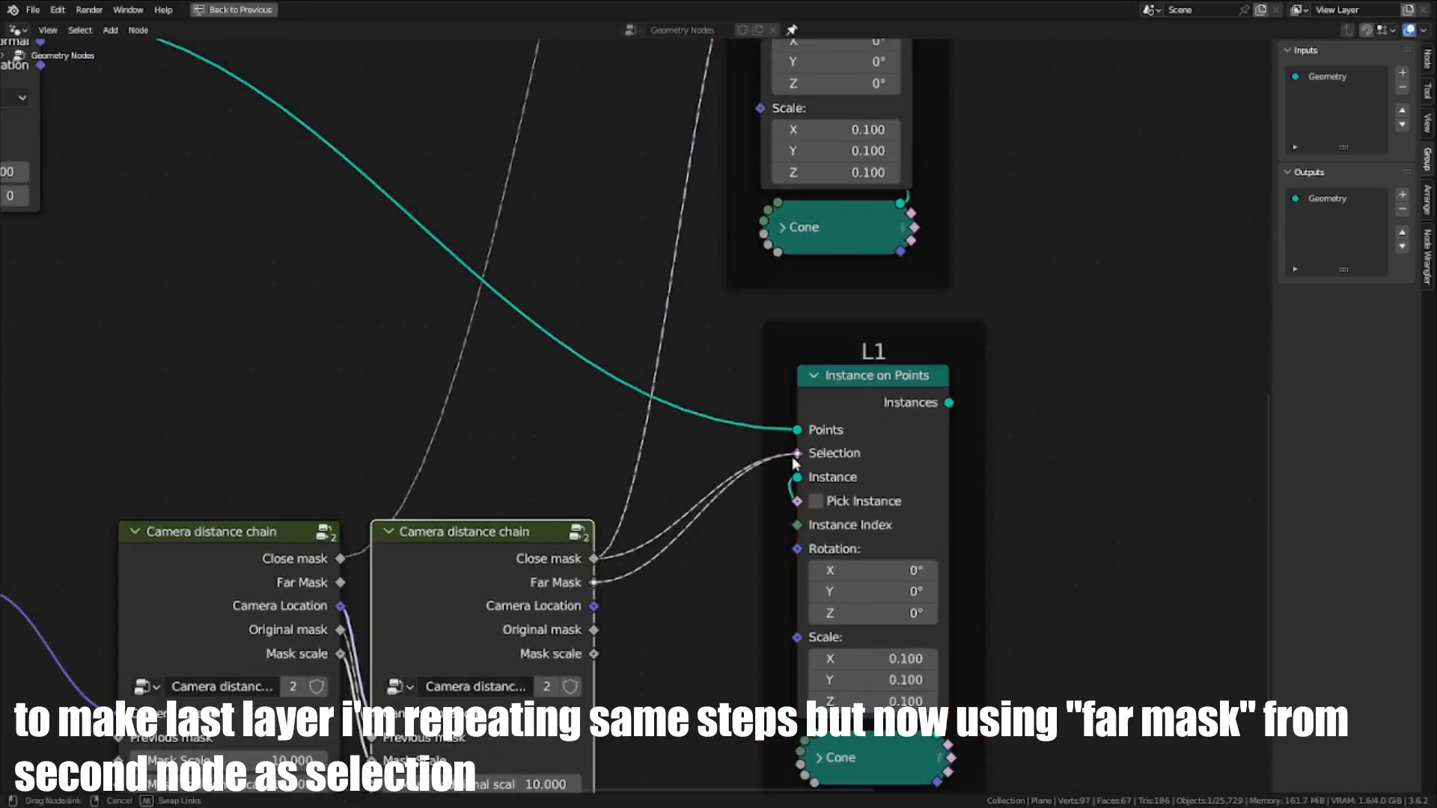
scroll(653, 559, down, 1)
scroll(774, 483, down, 1)
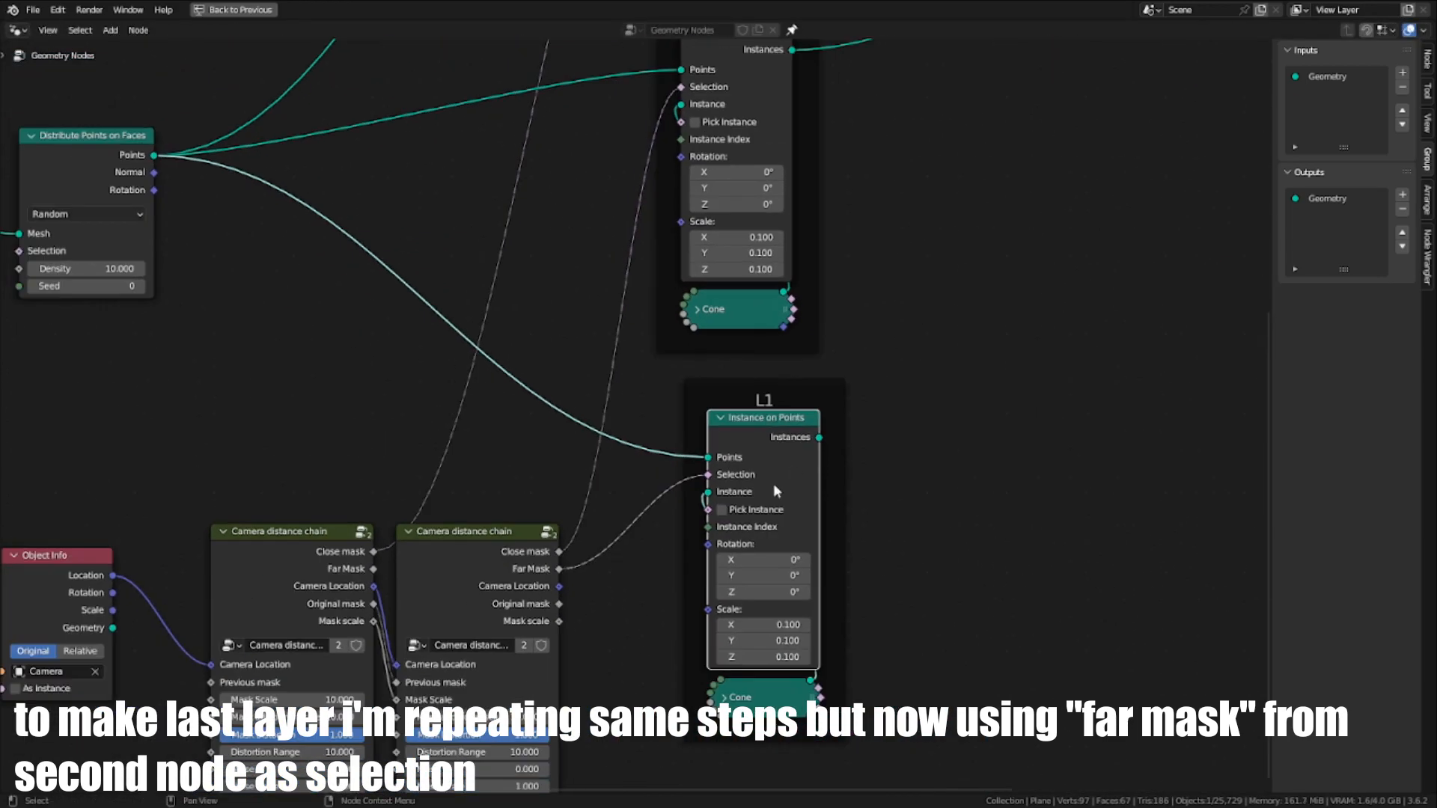
Step: Replace the Cone in the duplicated frame with a collapsed Cube primitive and link its Mesh output to the Instance input
click(793, 697)
key(x)
key(shift+a)
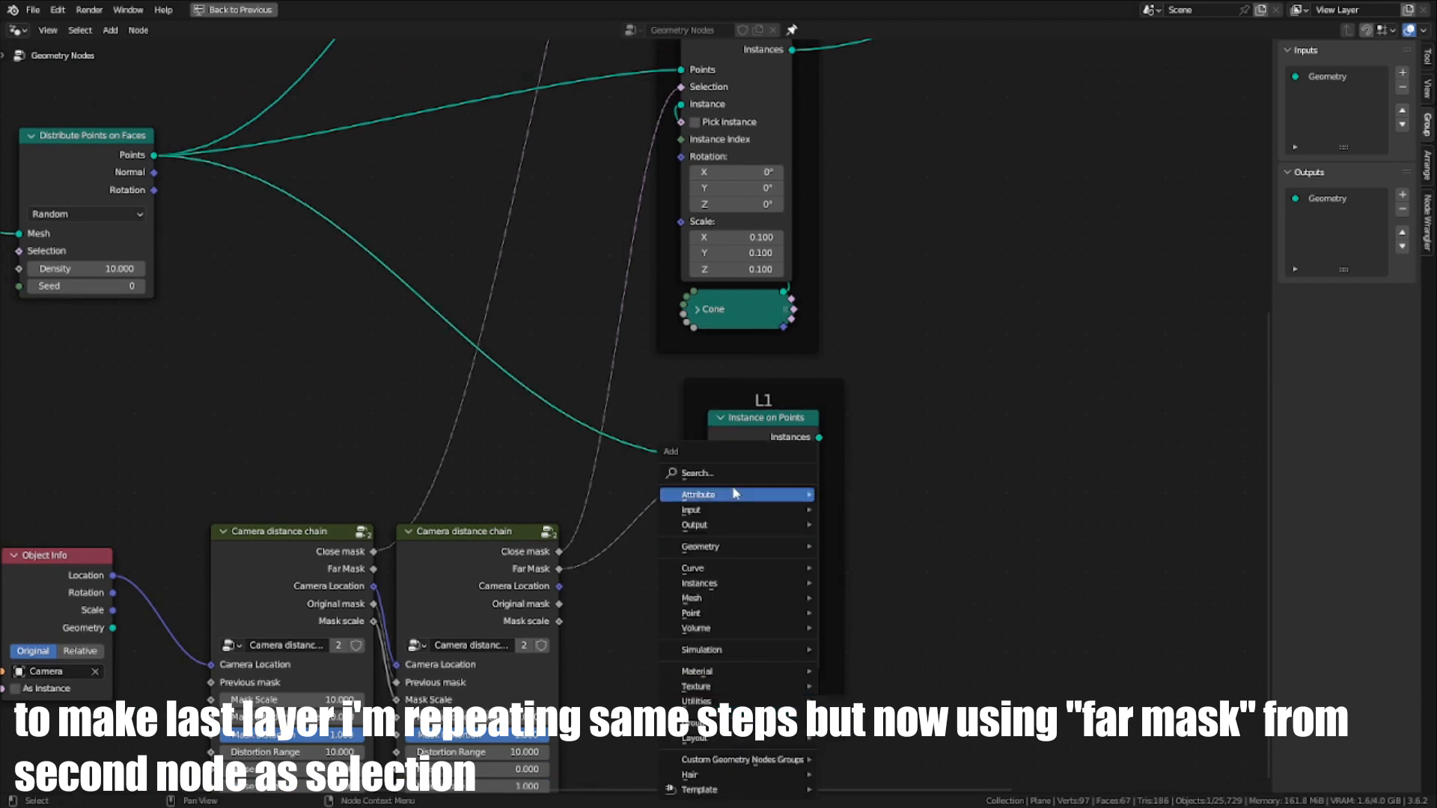
click(736, 477)
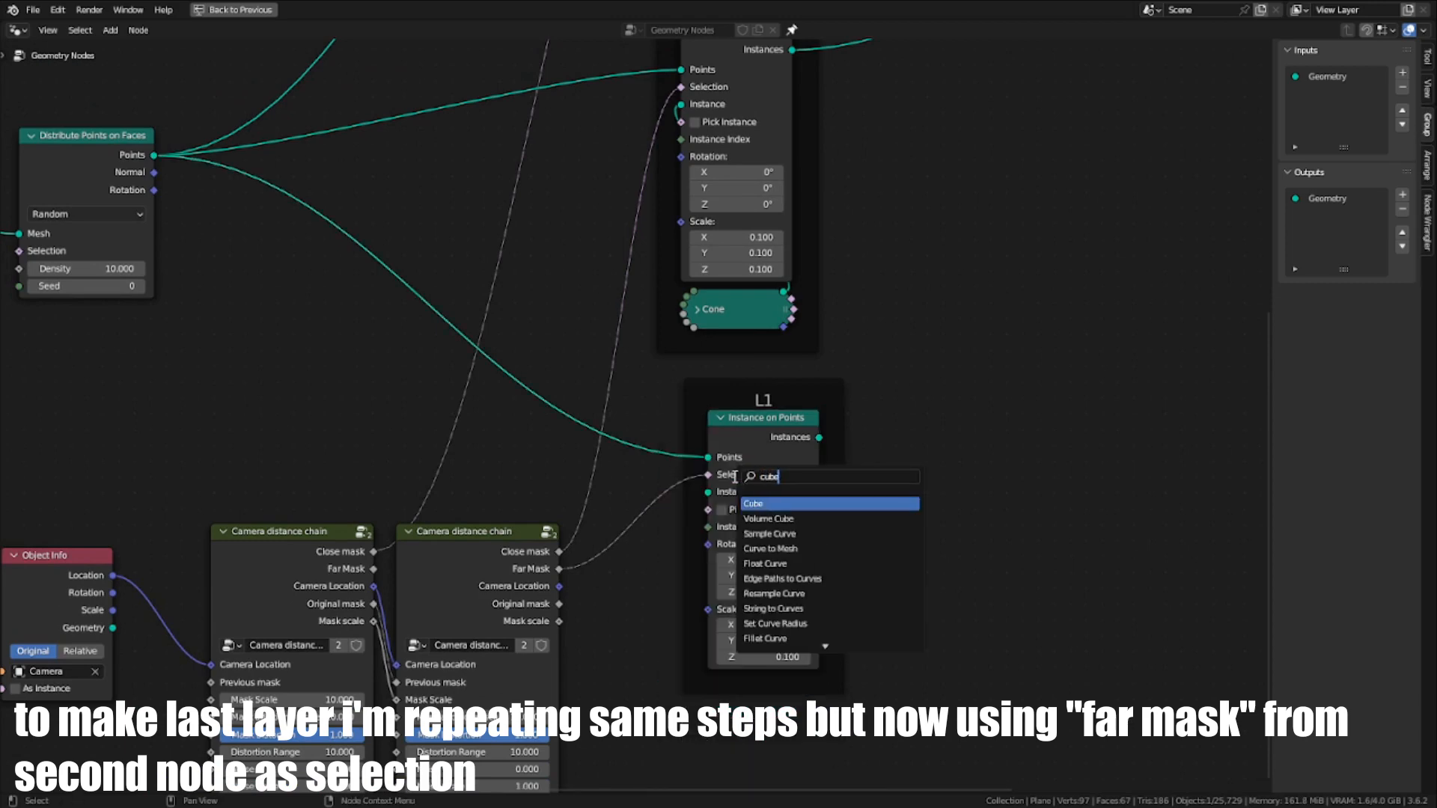
key(Return)
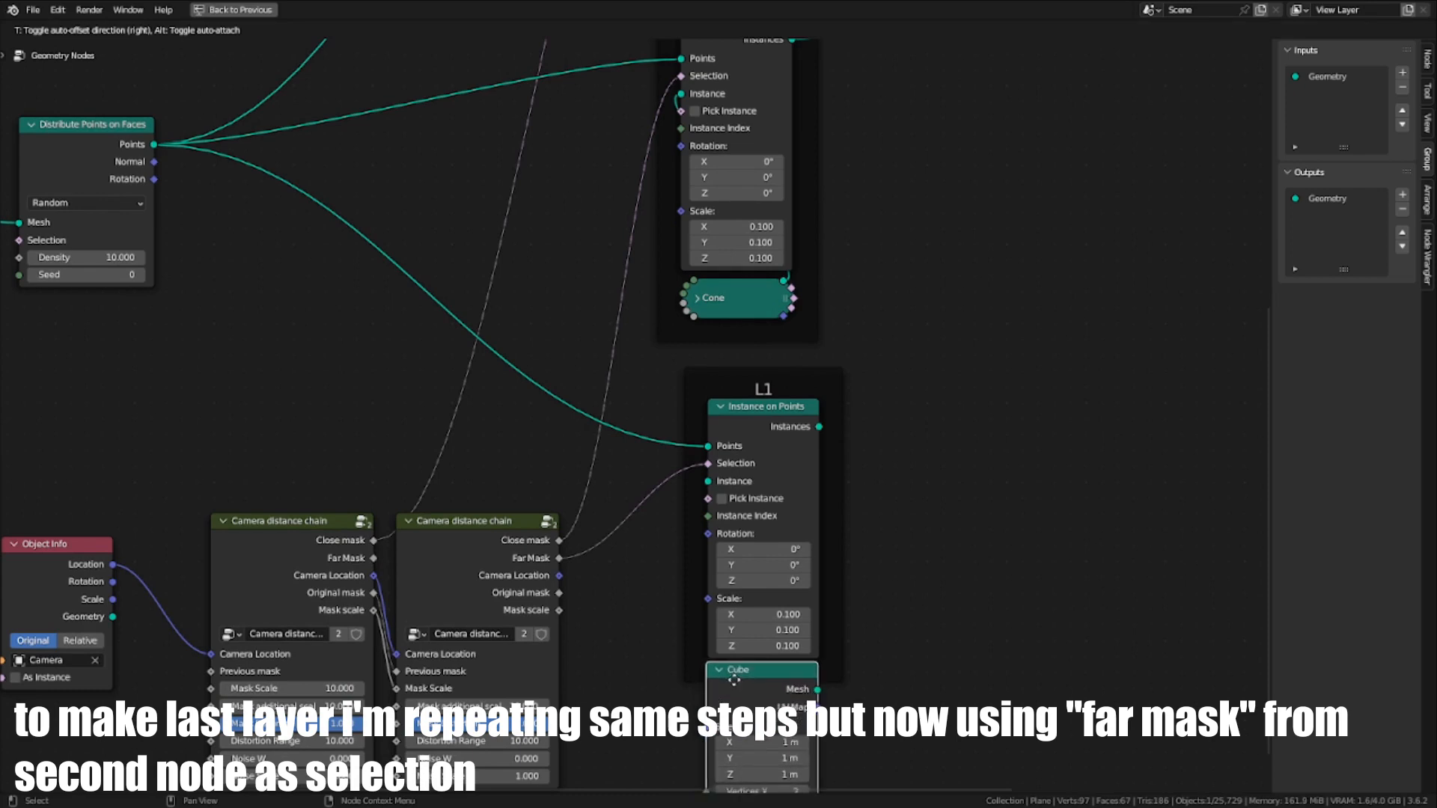
drag(792, 663, 726, 694)
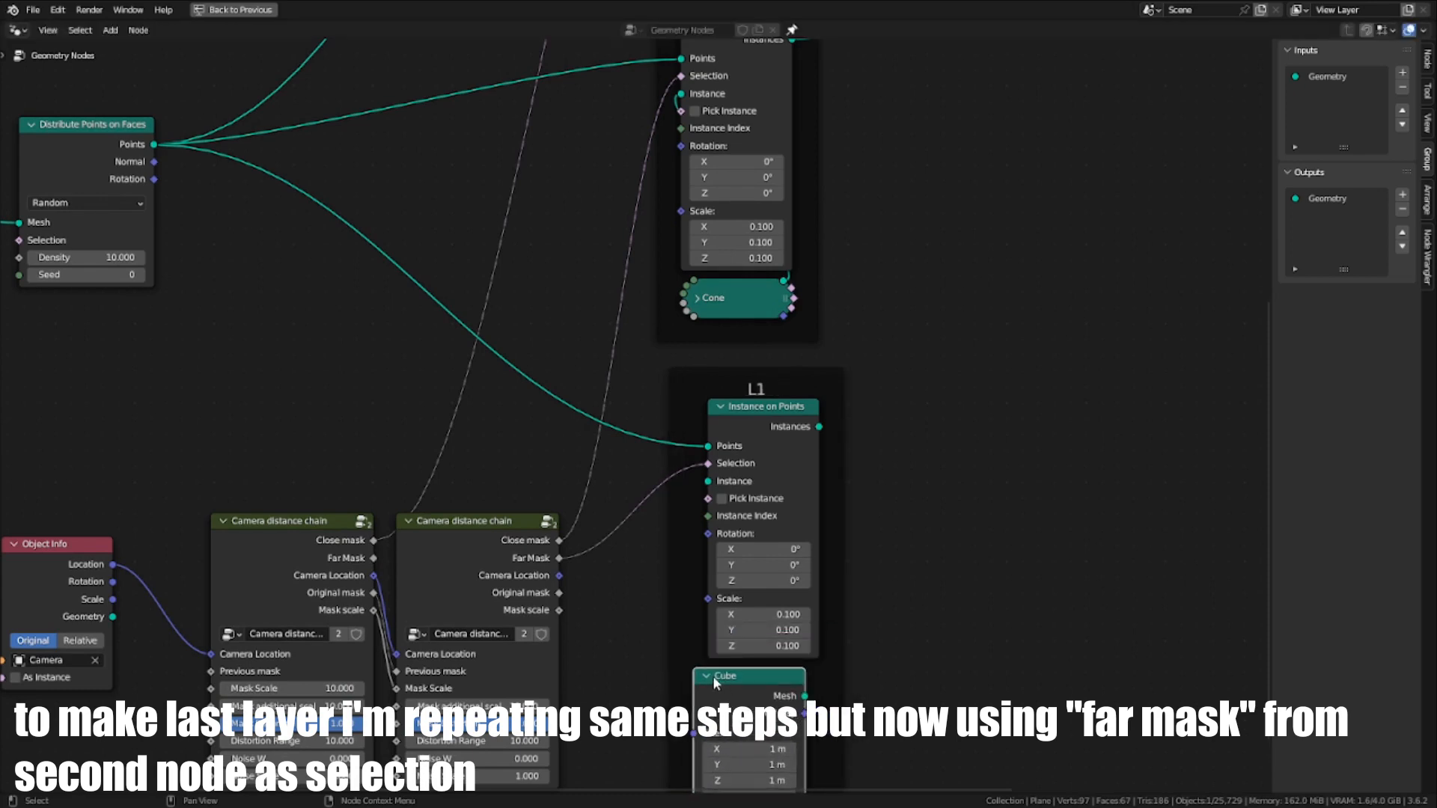
scroll(708, 679, up, 2)
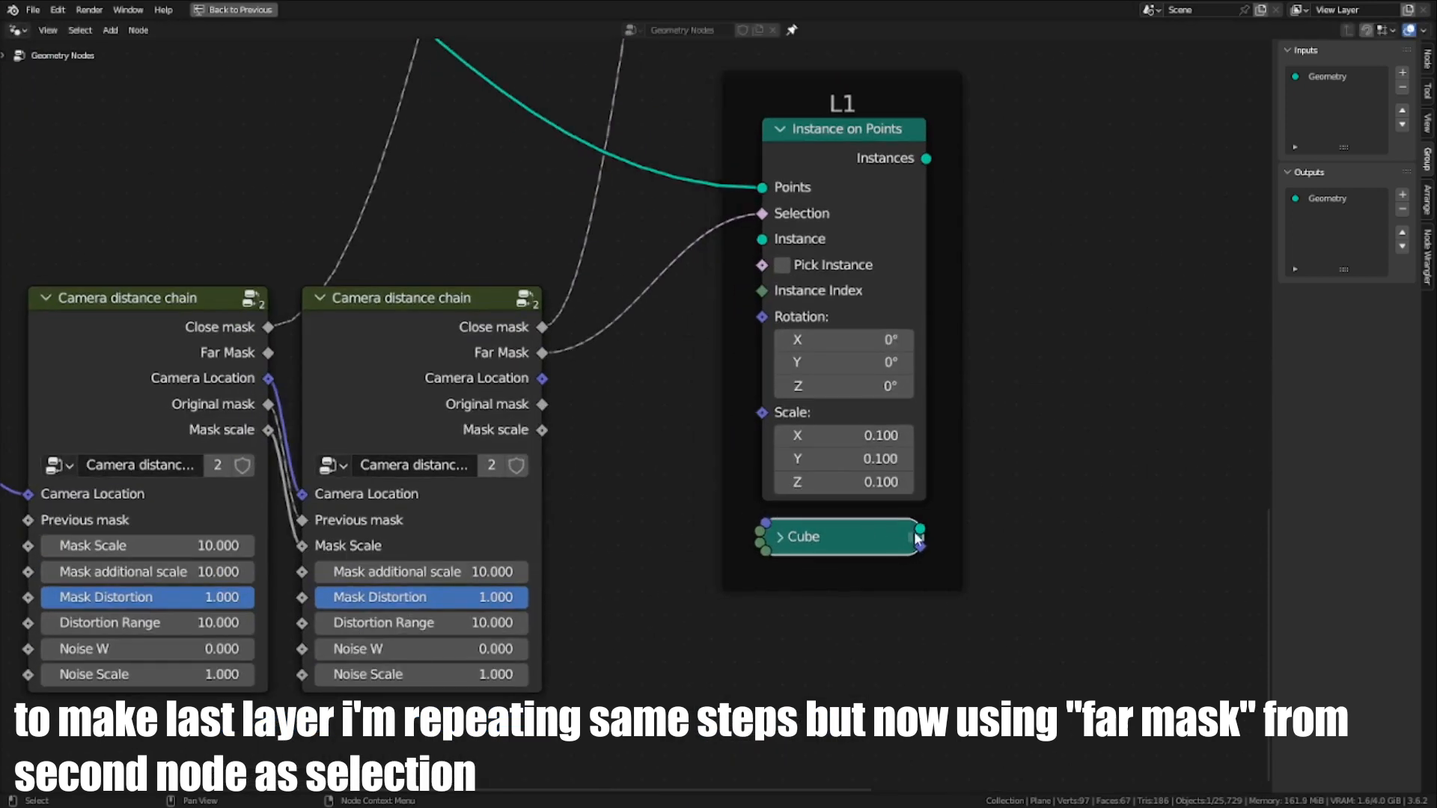
Step: Link the third instancer's Instances output to the Join Geometry node
scroll(820, 249, down, 3)
middle_drag(729, 488, 649, 568)
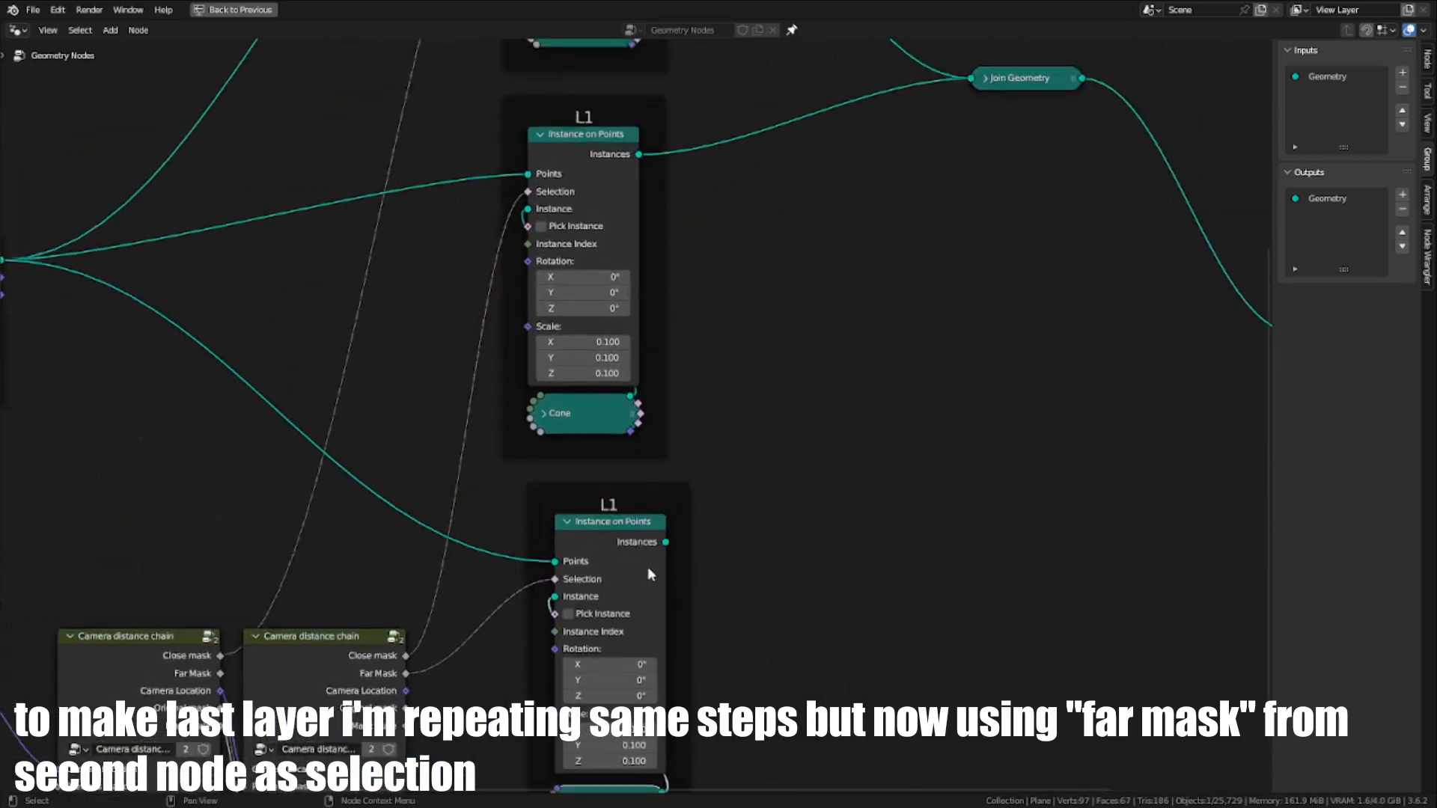
drag(667, 552, 1013, 87)
Step: Move the camera across the plane and inspect the three instanced layers up close in the 3D viewport
key(ctrl+space)
middle_drag(926, 309, 852, 232)
key(g)
click(902, 238)
scroll(903, 238, up, 4)
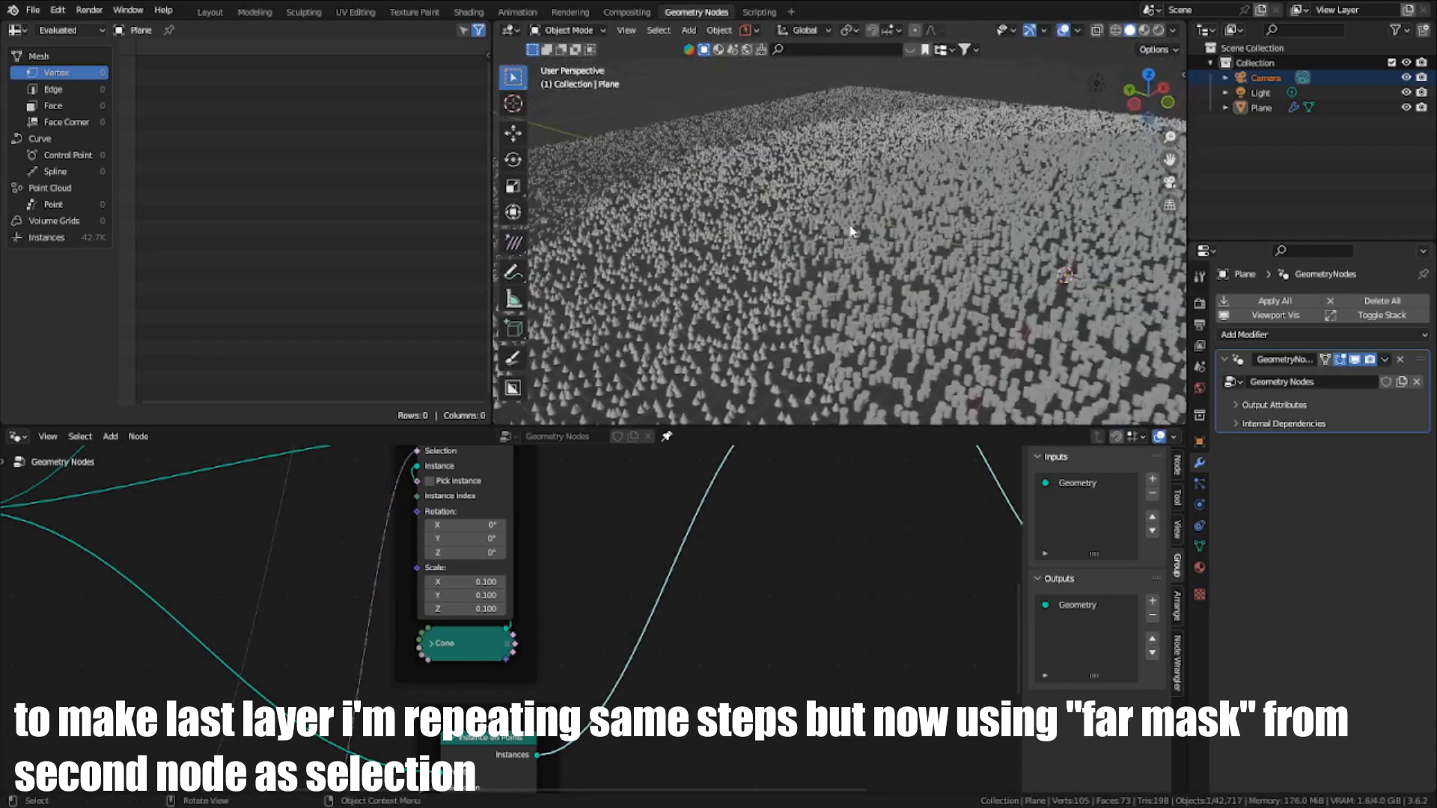
Step: Look through the camera and move it forward over the instances with walk navigation
key(KP_0)
scroll(933, 231, up, 3)
scroll(933, 255, down, 4)
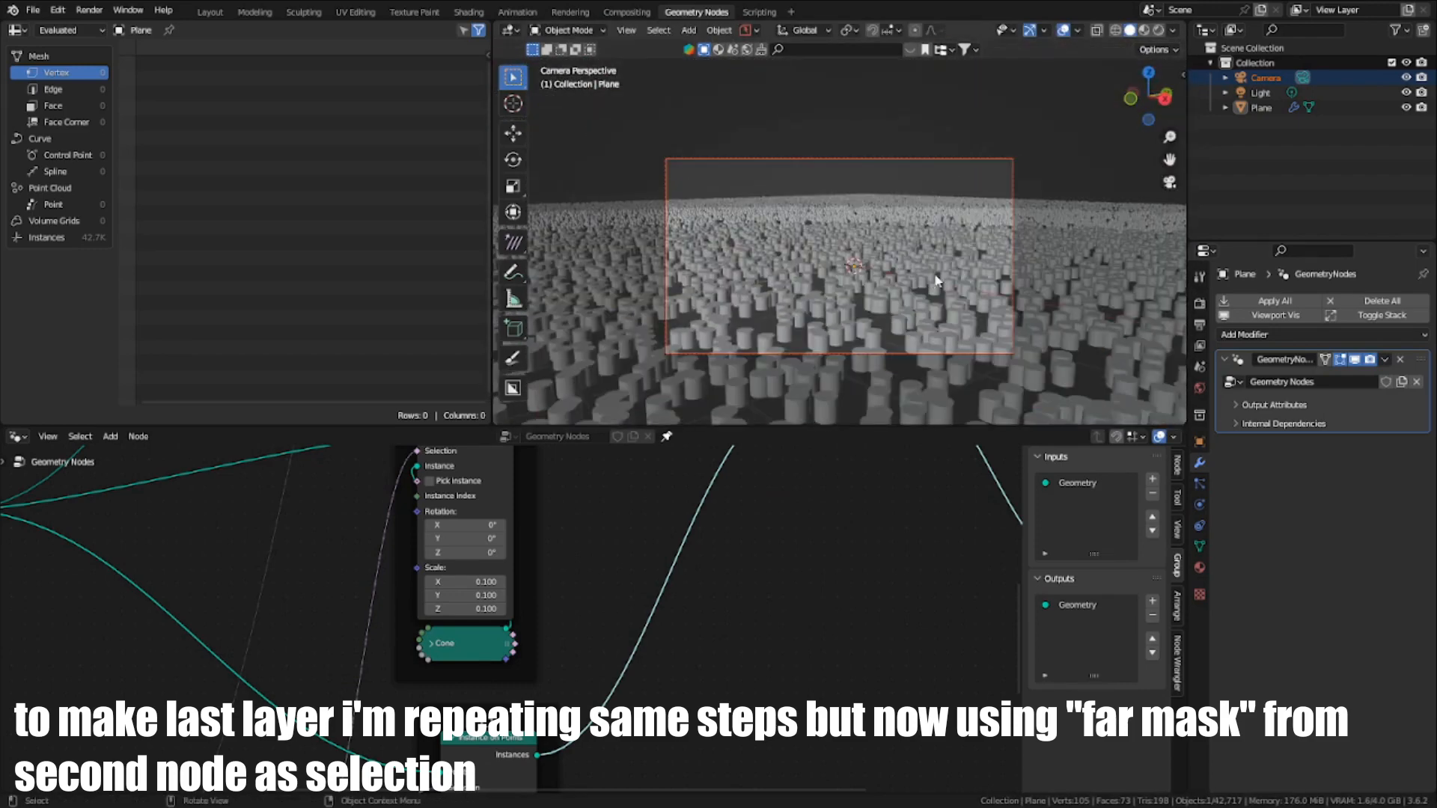
scroll(937, 281, up, 1)
key(shift+grave)
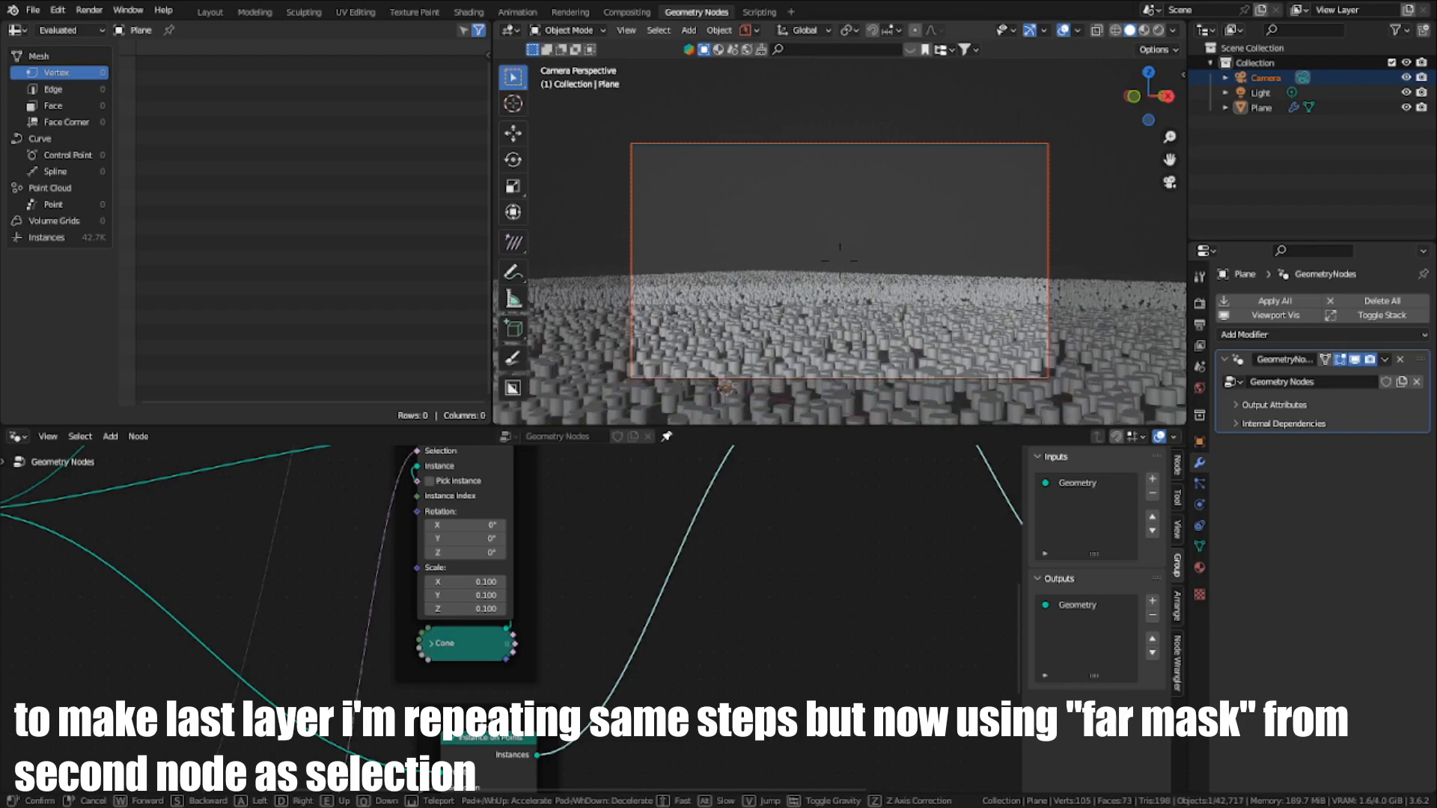
key(w)
click(931, 281)
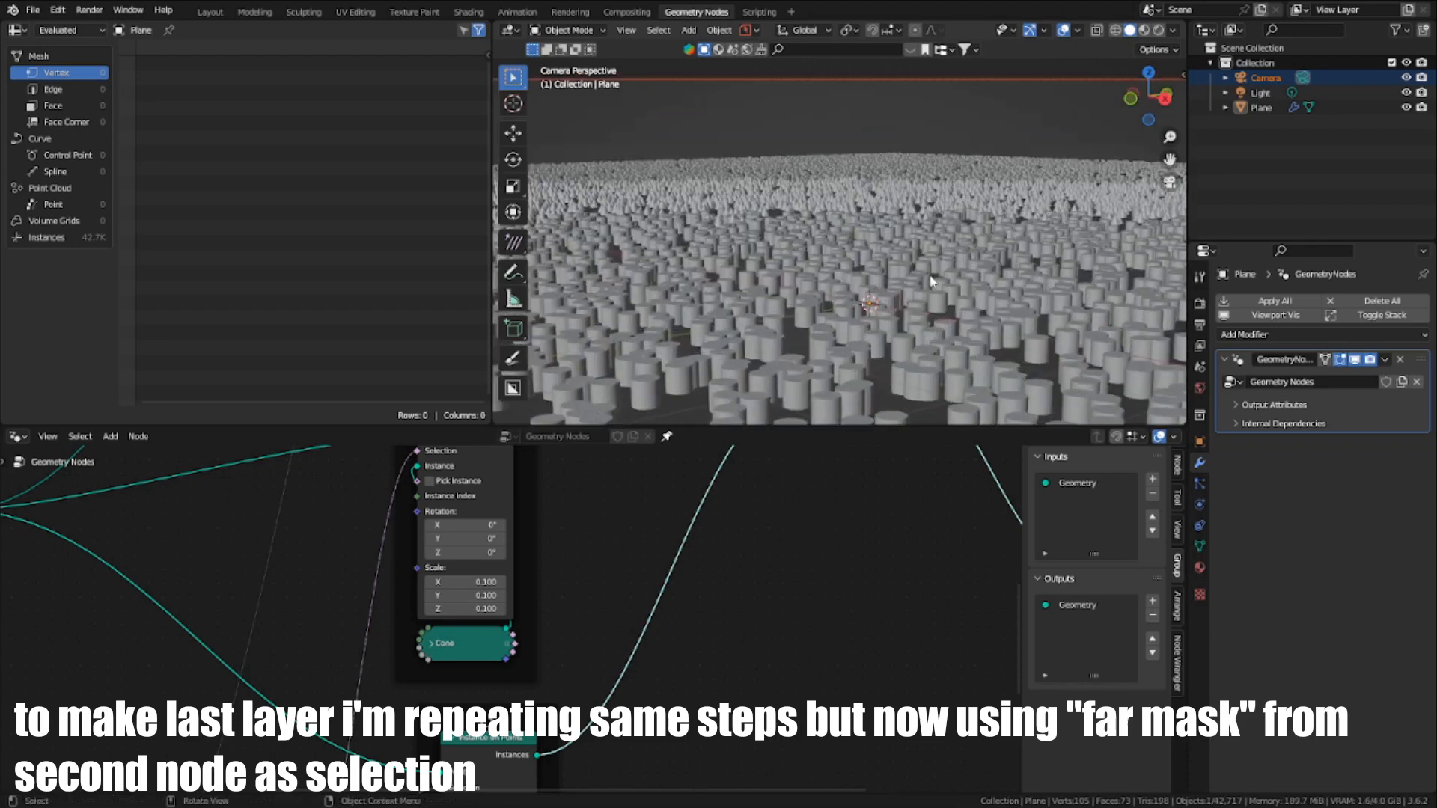
Step: Finish the walk navigation and inspect the boundaries between the instance layers through the camera
click(930, 272)
scroll(930, 273, up, 4)
shift+middle_drag(828, 247, 761, 330)
Step: In the maximized node editor, collapse the cube layer's Instance on Points node and place the Cube node directly beneath it
middle_drag(644, 467, 812, 535)
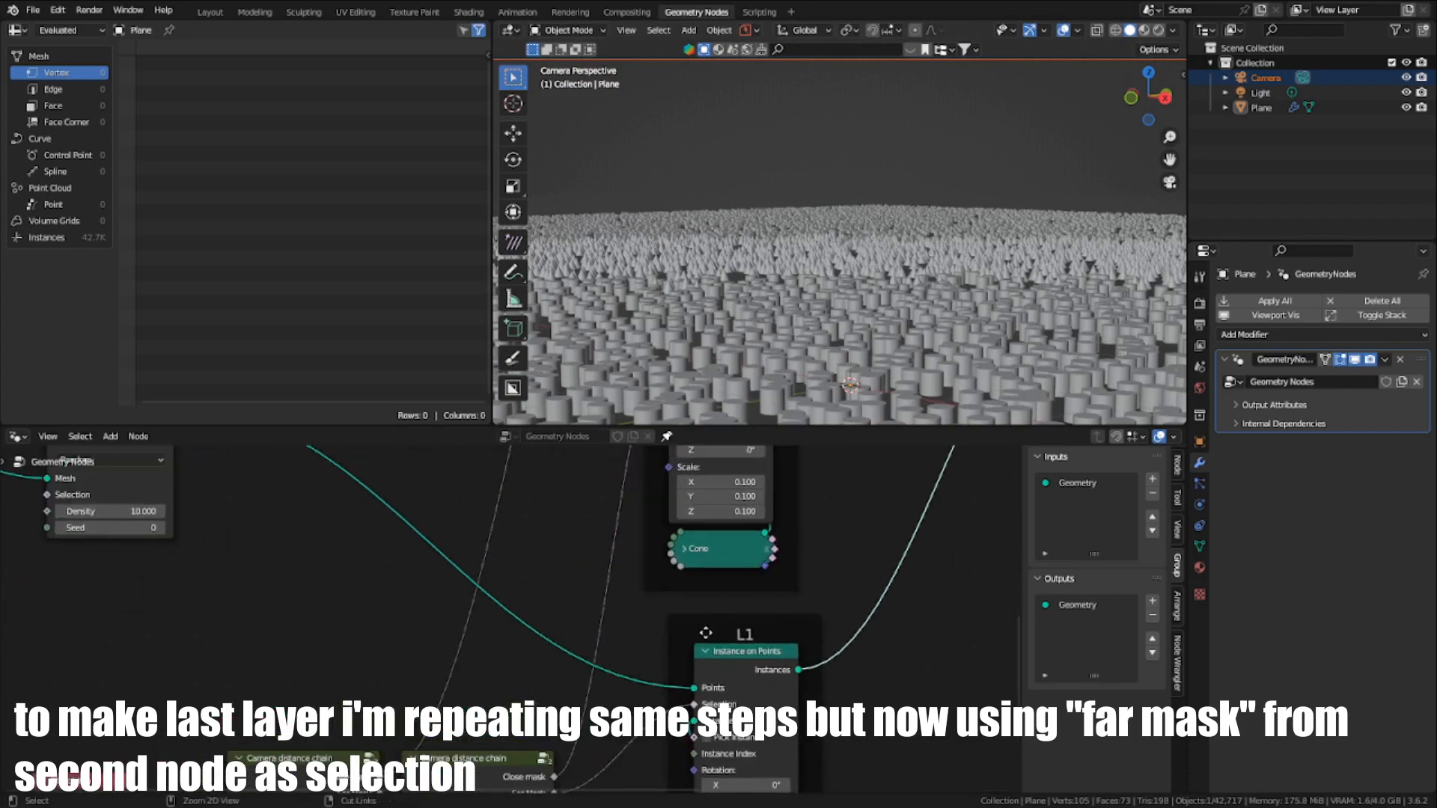
key(ctrl+space)
scroll(833, 519, up, 3)
click(964, 470)
scroll(962, 470, down, 3)
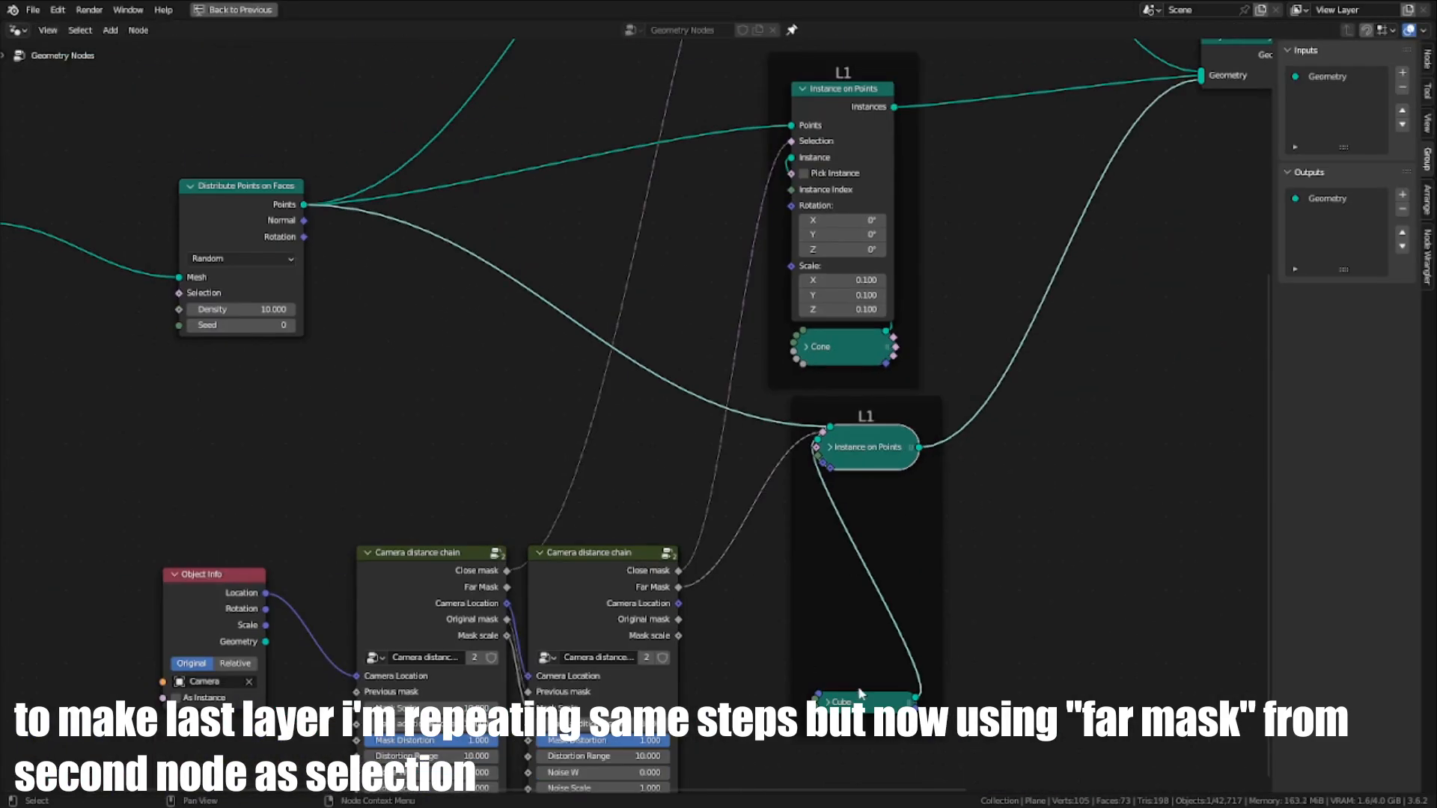
drag(893, 604, 890, 470)
Step: Collapse the Instance on Points nodes of the cone and cylinder layers and place each primitive node directly beneath its instancer
scroll(785, 167, up, 1)
middle_drag(785, 167, 735, 402)
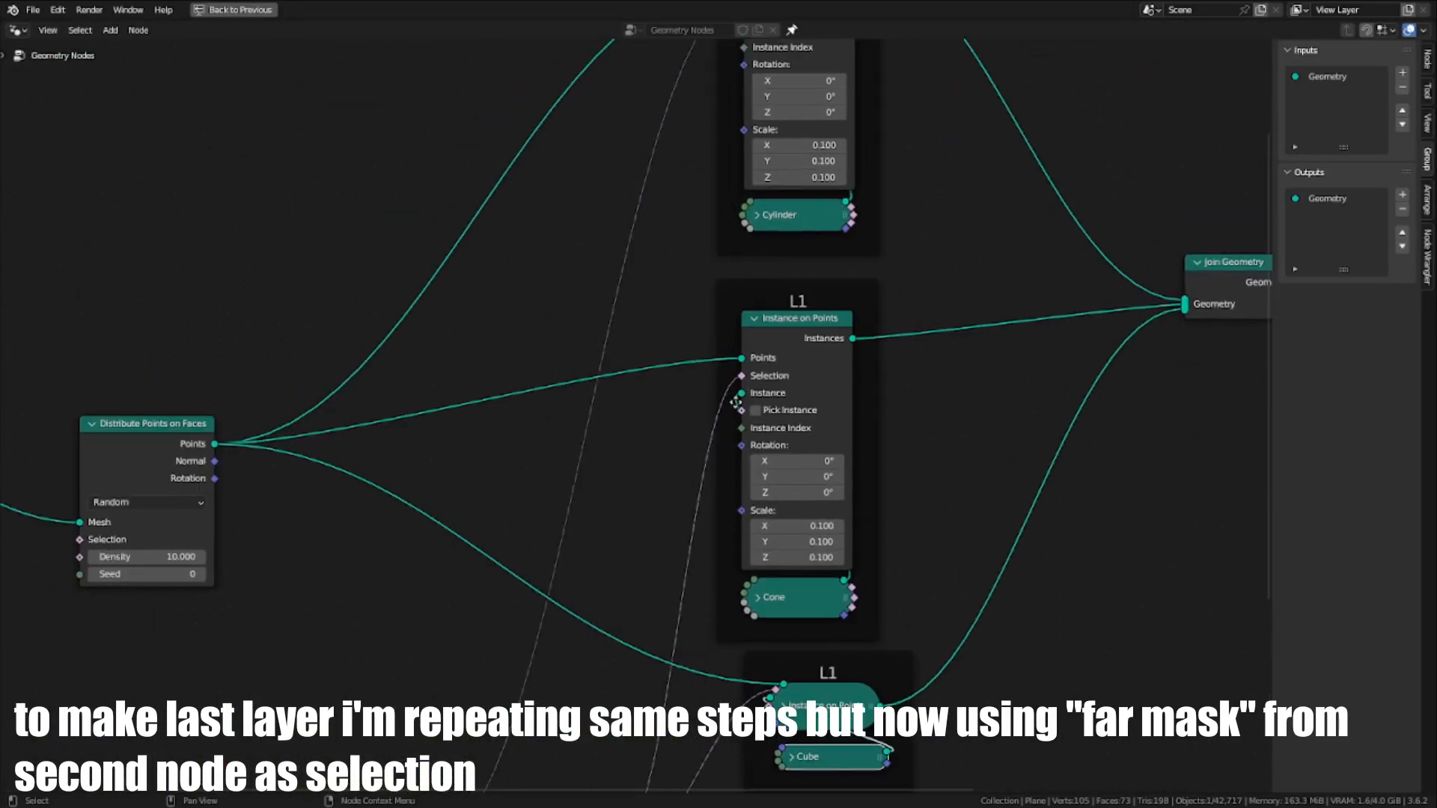
click(755, 319)
drag(790, 599, 799, 355)
middle_drag(773, 246, 762, 563)
click(745, 256)
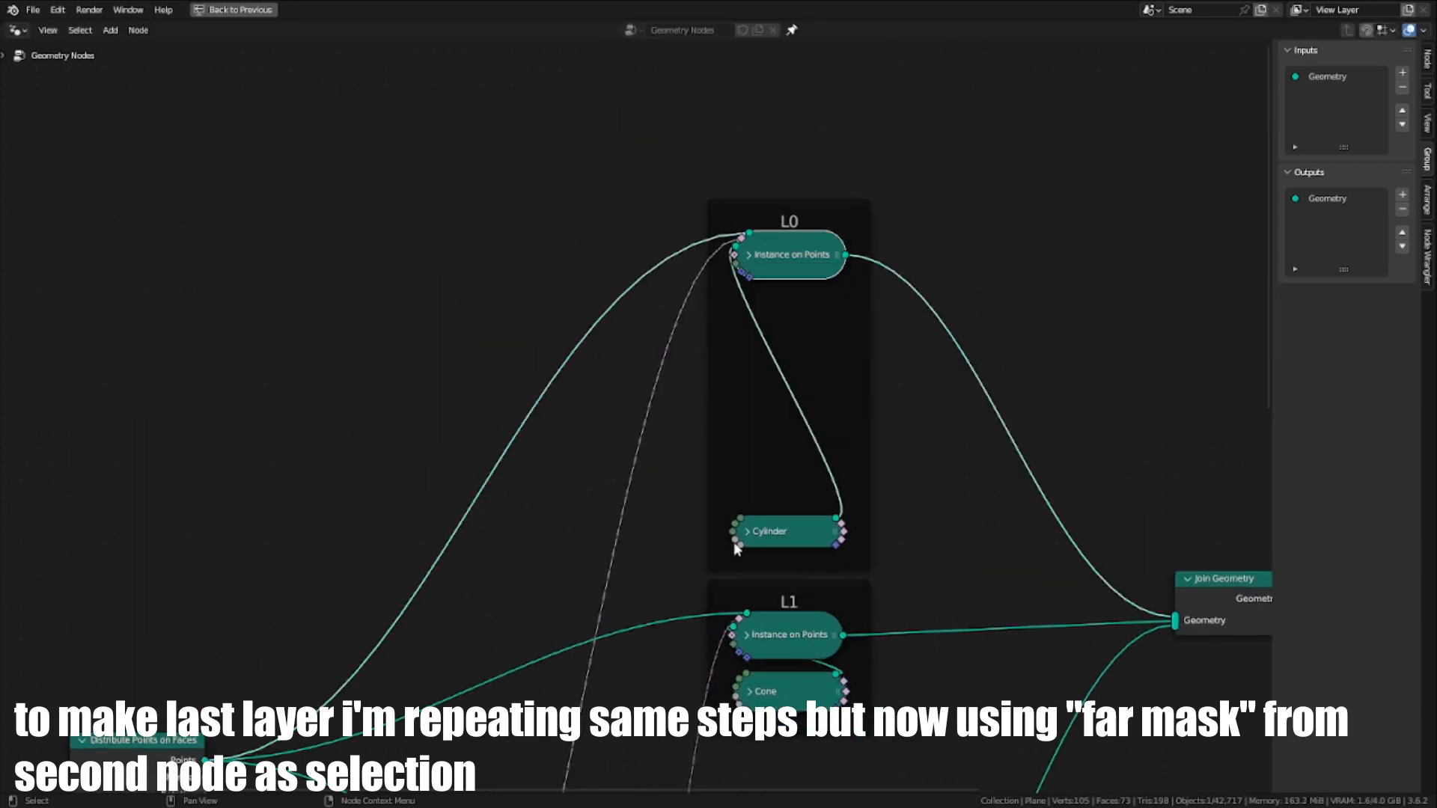
drag(787, 535, 788, 315)
Step: Move the cylinder and cone frames down toward the cube layer's frame to compact the node layout
scroll(900, 506, down, 1)
middle_drag(901, 507, 835, 347)
key(g)
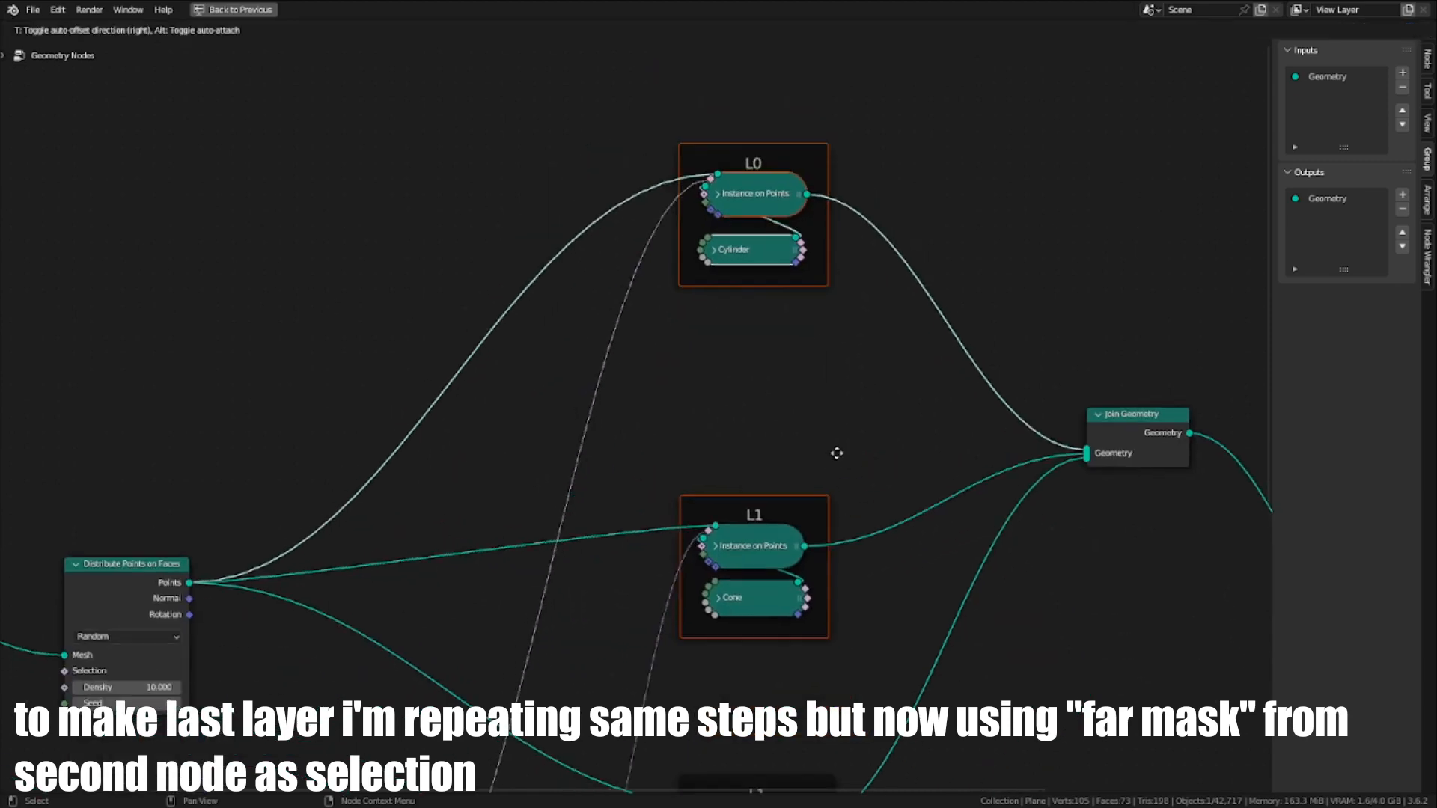
click(858, 560)
drag(678, 166, 907, 473)
key(g)
click(833, 666)
Step: Place the L0 frame just above the cone frame and detach it from the L1 frame
middle_drag(832, 575, 809, 180)
mouse_move(779, 398)
mouse_down()
mouse_move(796, 381)
mouse_move(797, 415)
mouse_up()
click(798, 170)
middle_drag(798, 170, 804, 285)
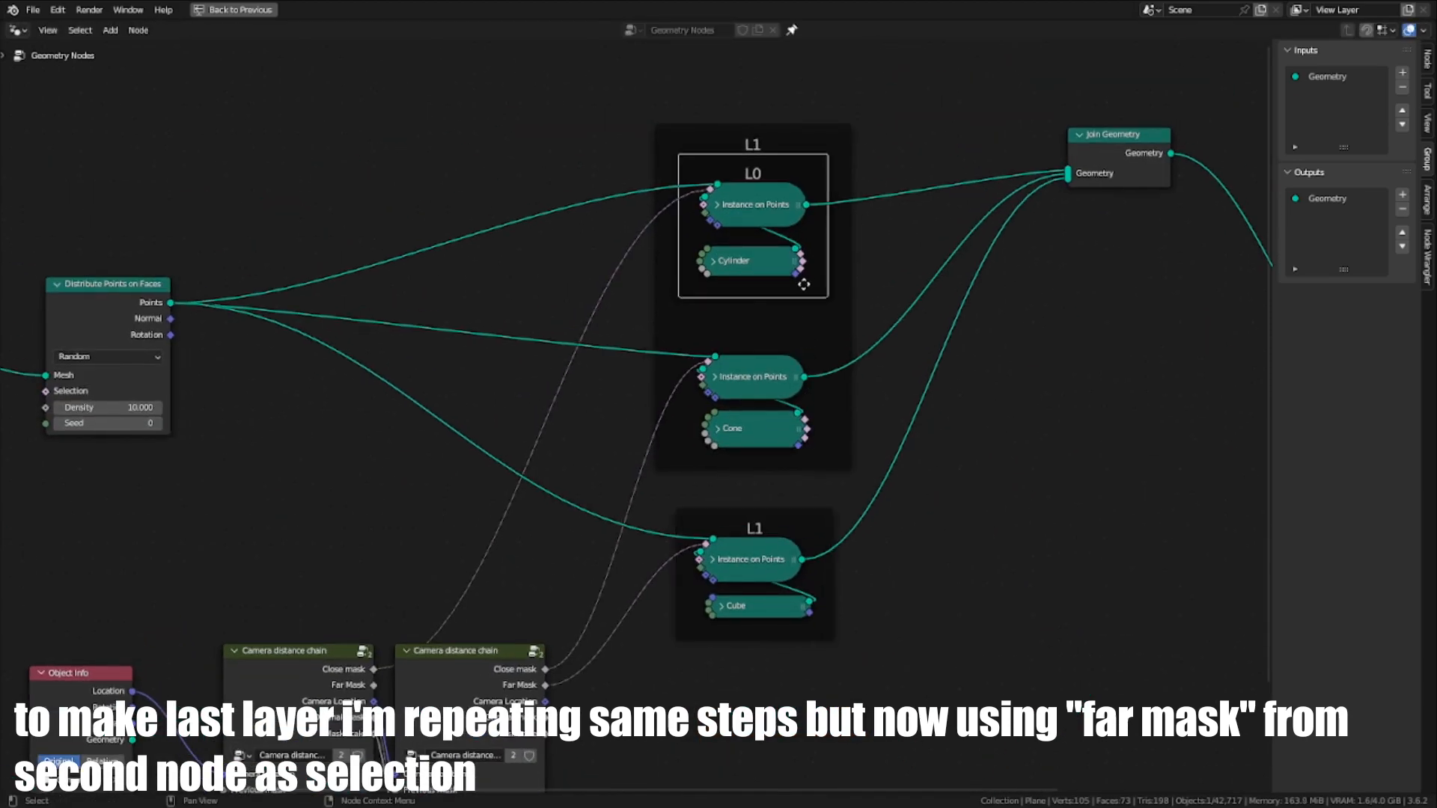
key(alt+p)
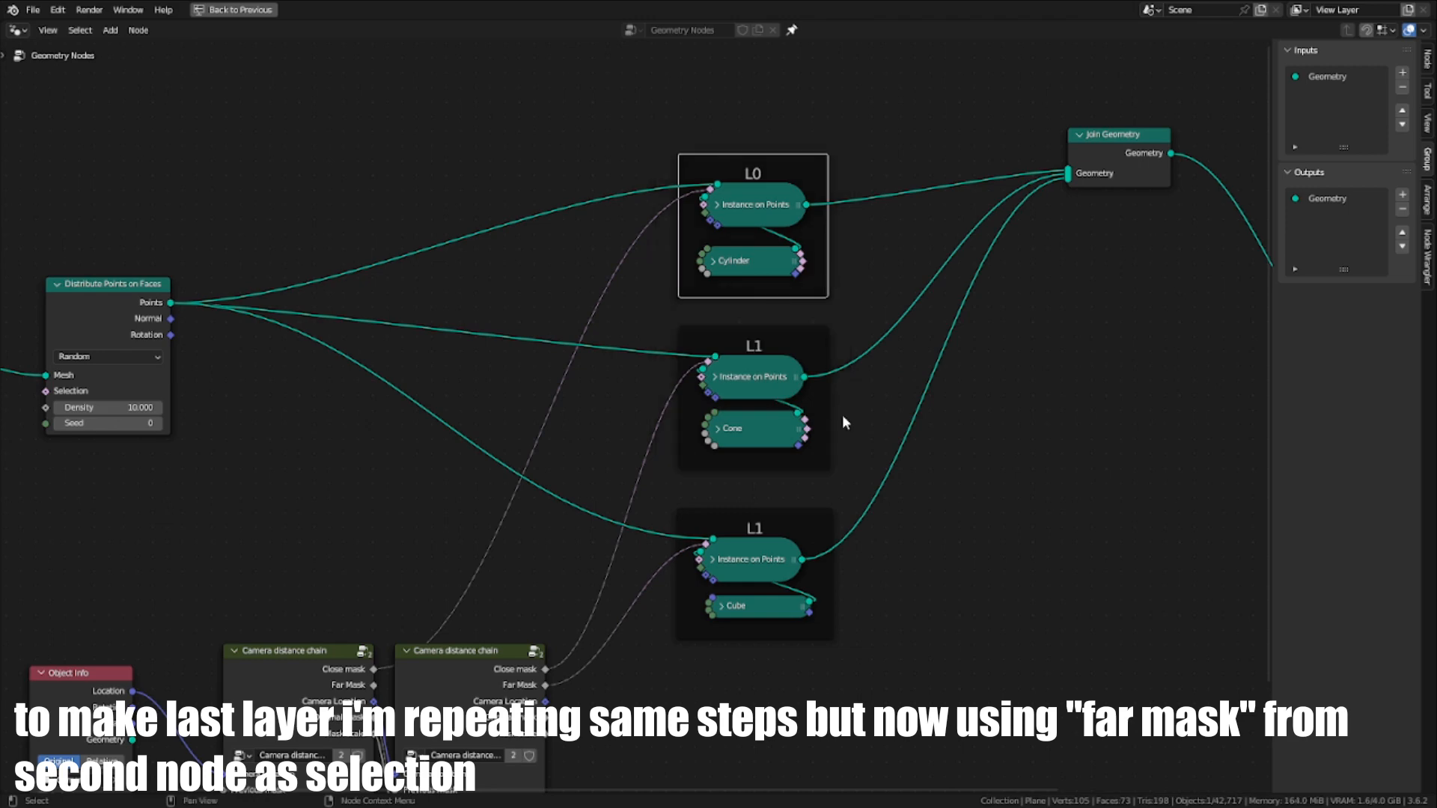
Step: Relabel the cube layer's frame as L2
scroll(842, 422, down, 5)
click(825, 495)
middle_drag(554, 577, 763, 406)
scroll(763, 406, up, 4)
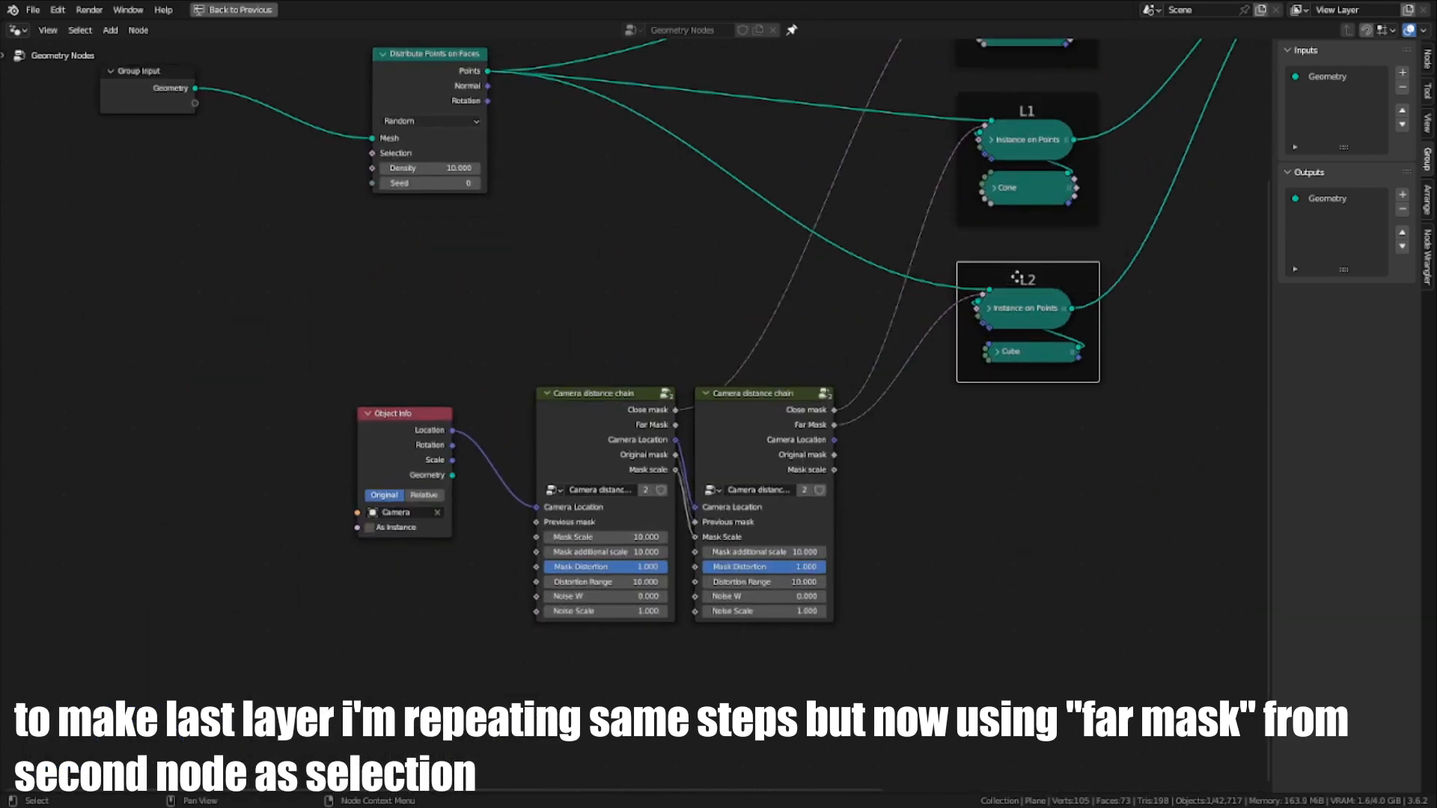
Step: Restore the full workspace and set Distortion Range to 18.57 on the first Camera distance chain node and 44.1 on the second
key(ctrl+space)
scroll(590, 658, up, 6)
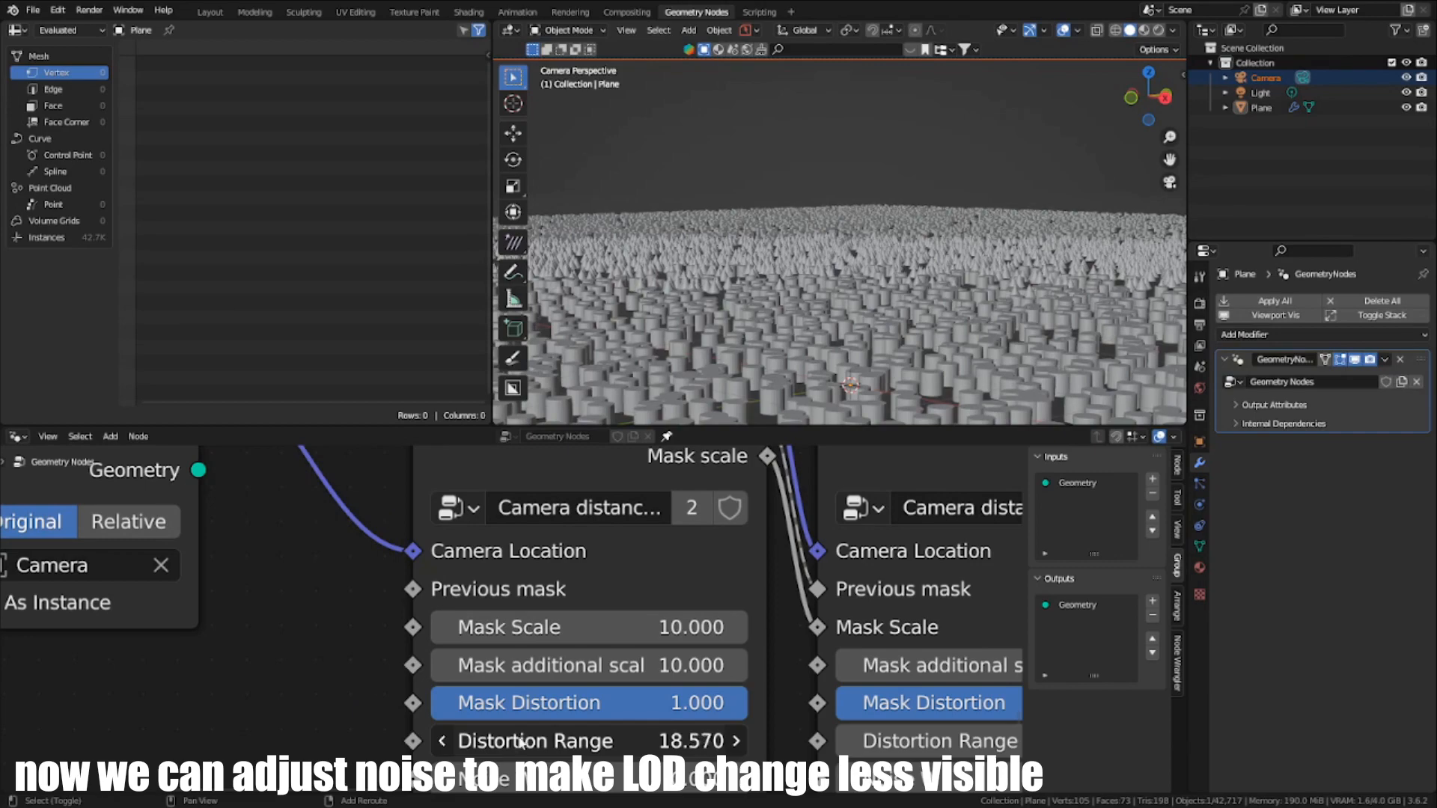
middle_drag(547, 724, 363, 675)
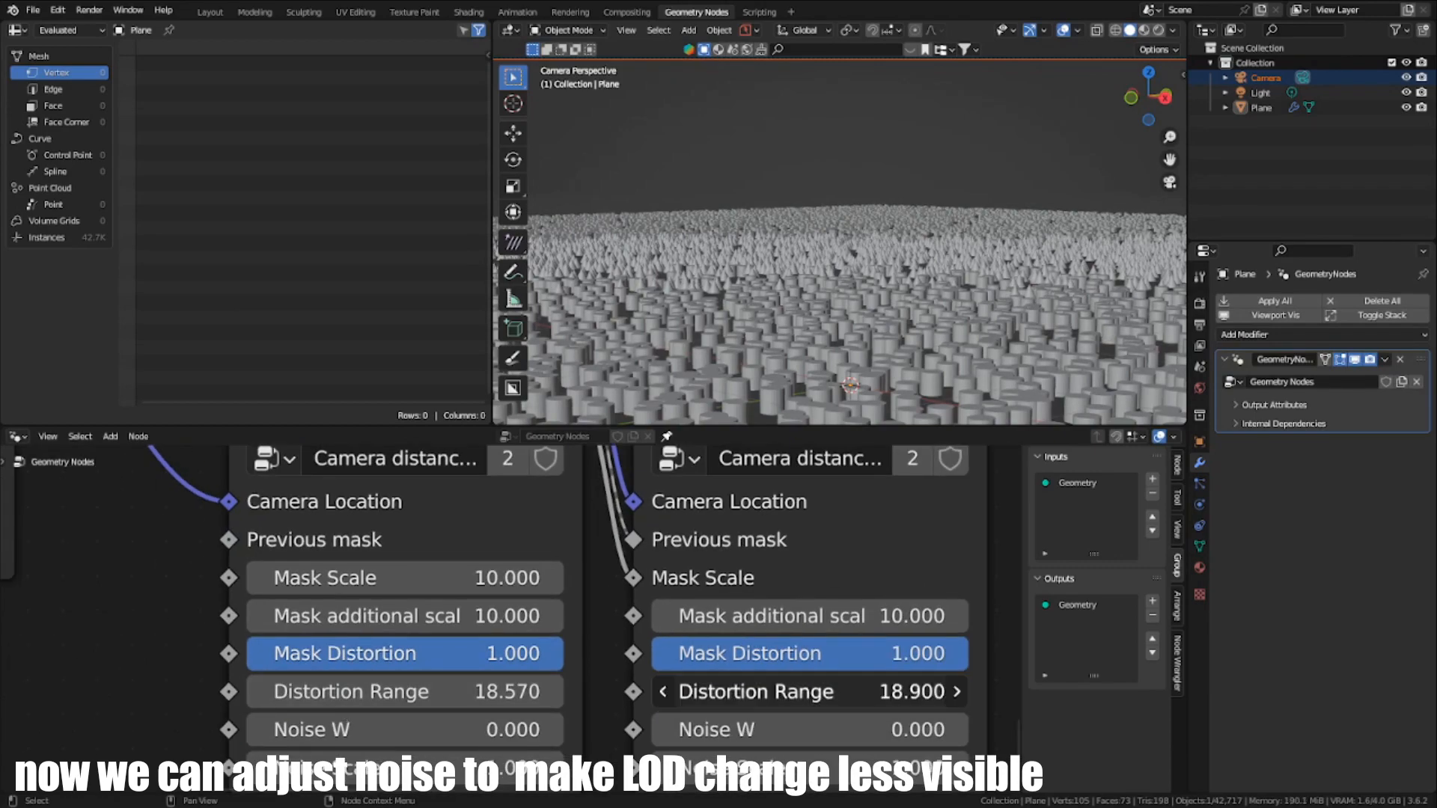
drag(810, 691, 815, 691)
Step: Set the first Camera distance chain node's Distortion Range to 23.88 and its Mask Scale to 10.5, checking the mask from above
middle_drag(914, 138, 910, 226)
scroll(909, 227, down, 7)
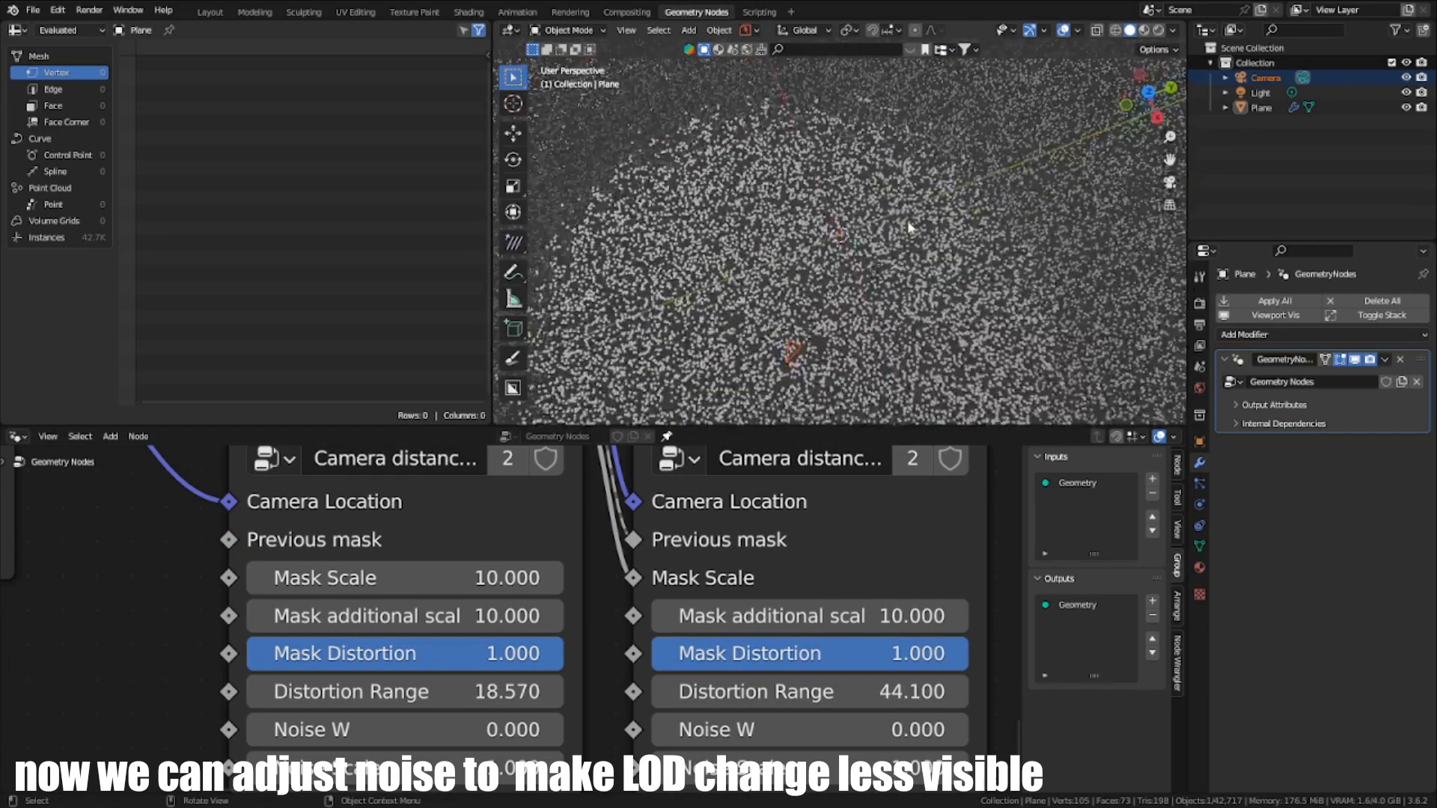
middle_drag(872, 359, 895, 215)
middle_drag(814, 233, 728, 305)
middle_drag(403, 720, 479, 602)
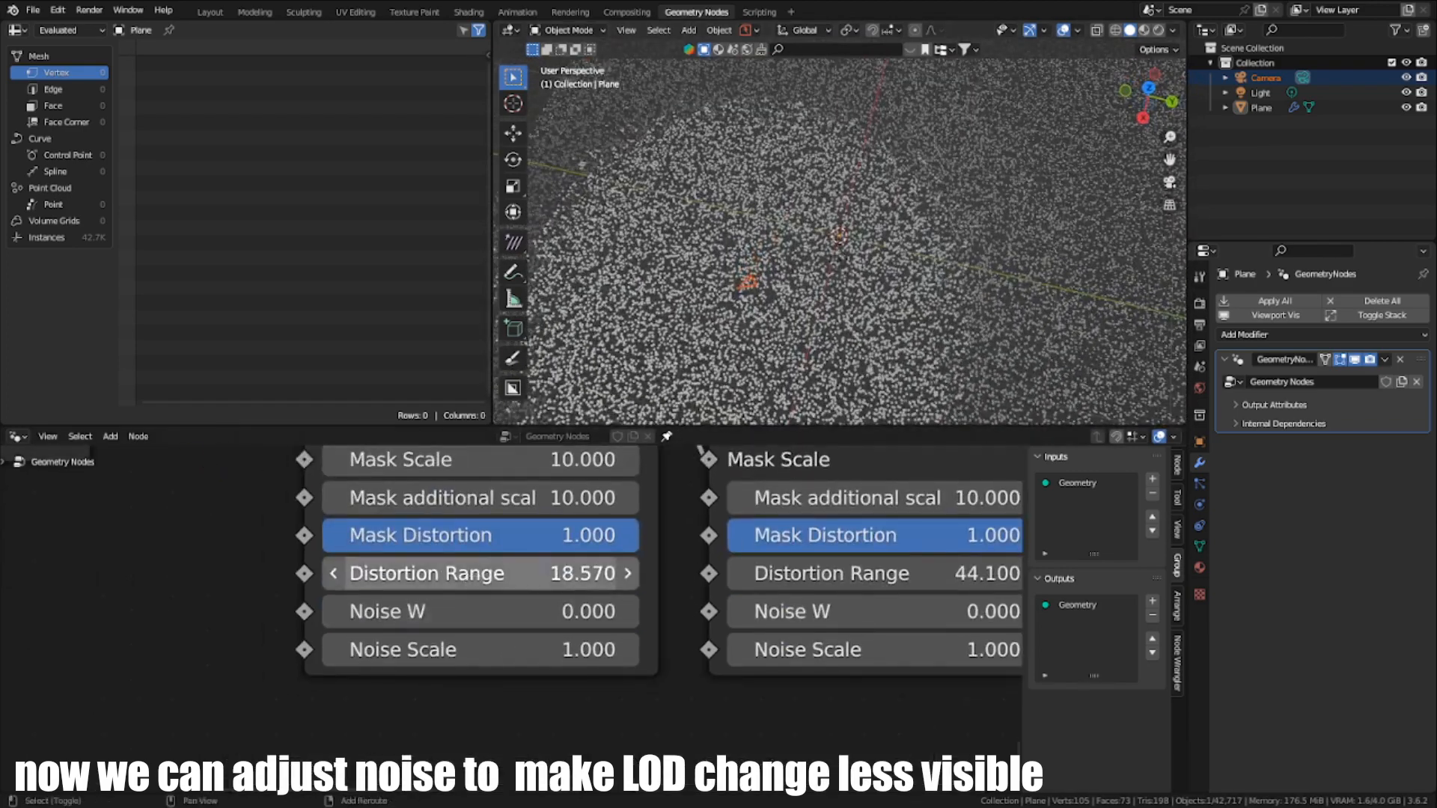
shift+drag(479, 574, 517, 574)
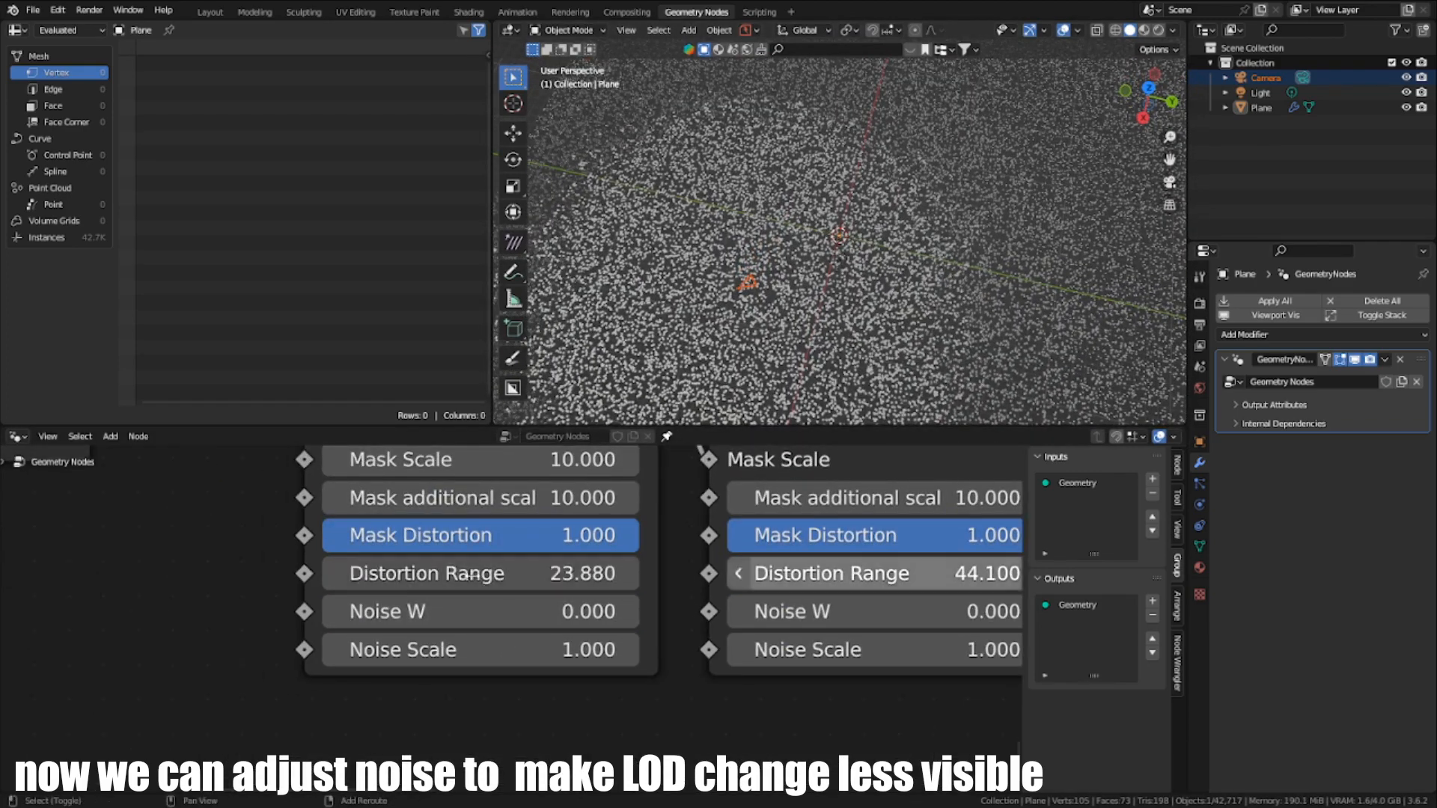
middle_drag(741, 573, 732, 661)
drag(440, 547, 441, 547)
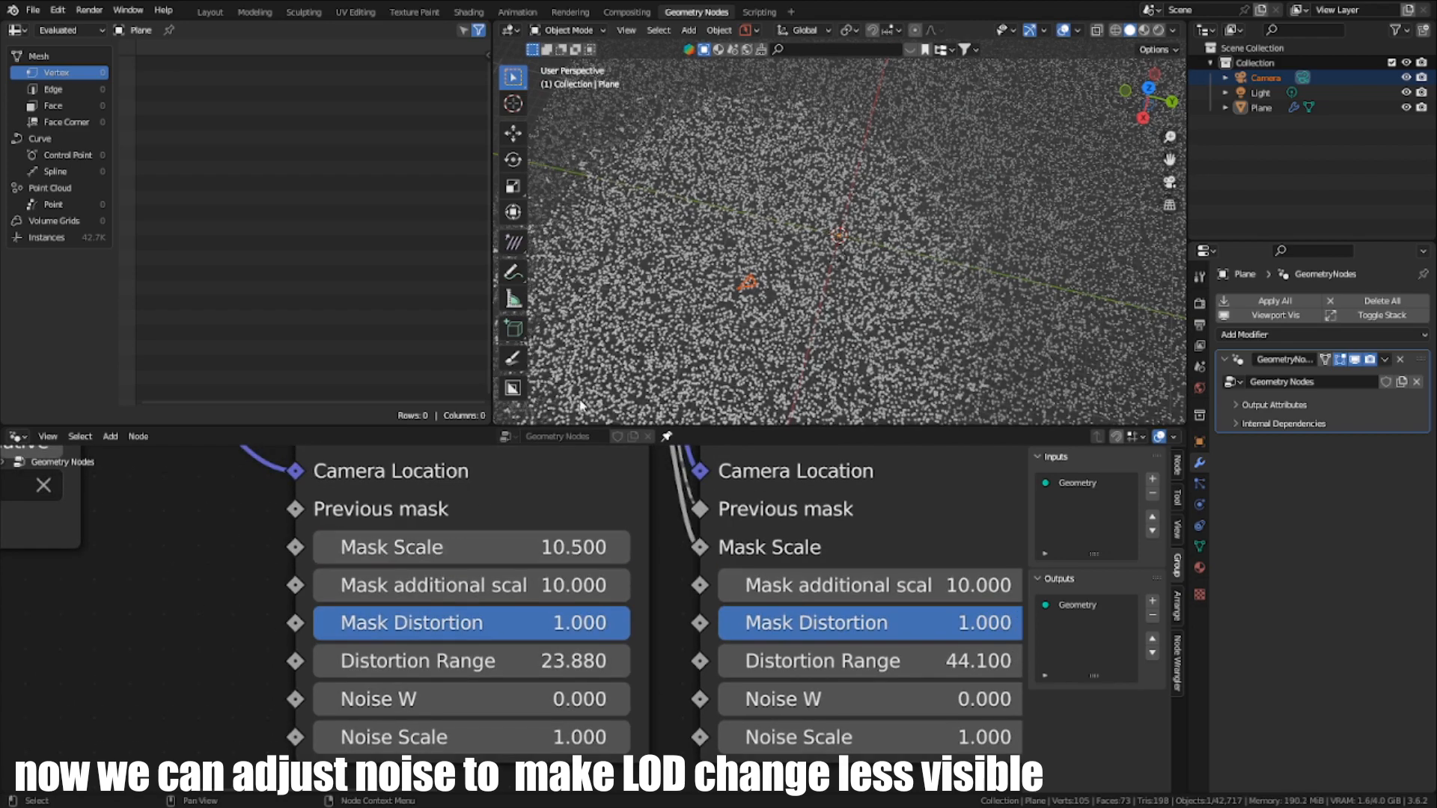
Step: Look through the camera and move it over the instances to check the softened transitions between layers
middle_drag(722, 262, 789, 262)
key(g)
right_click(857, 269)
key(KP_0)
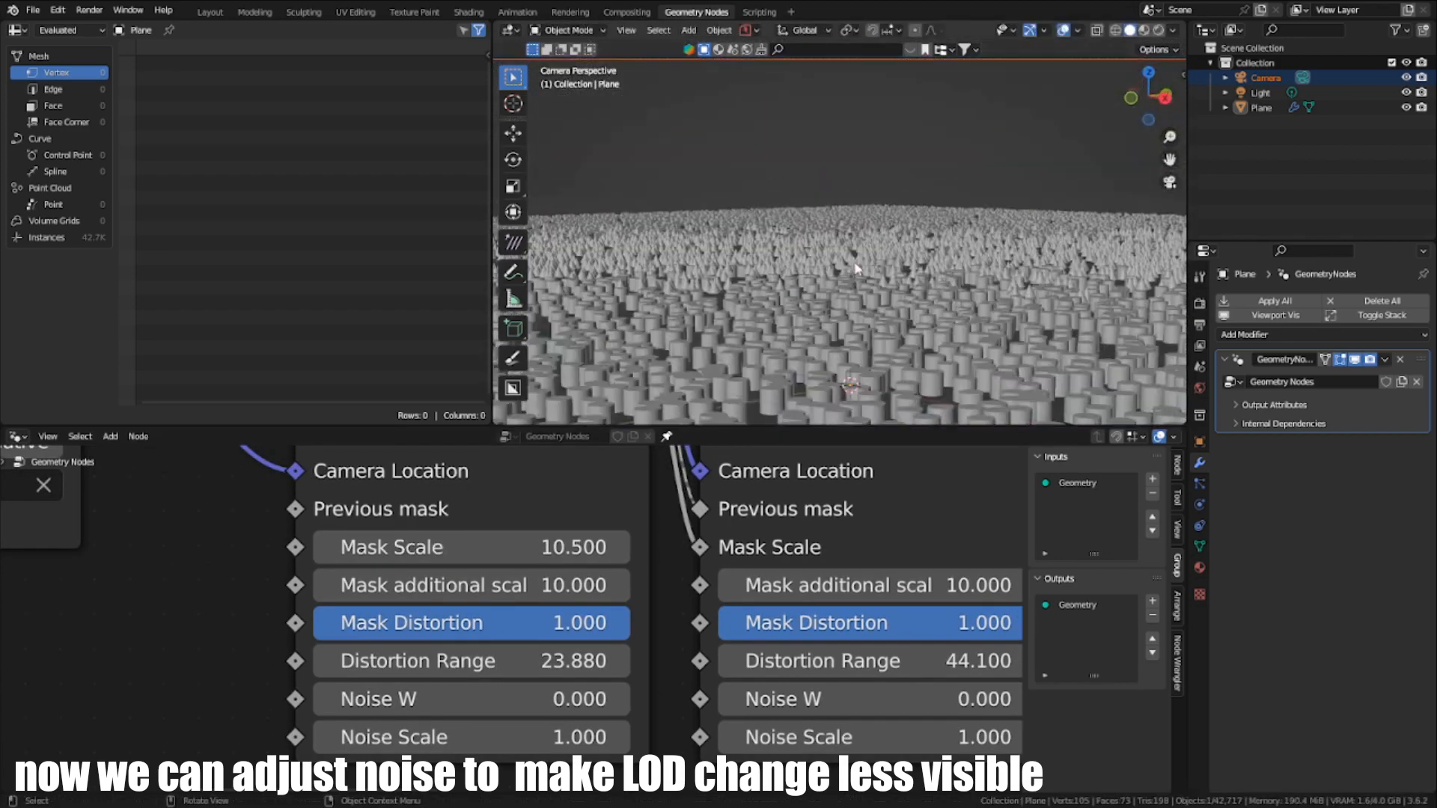
key(g)
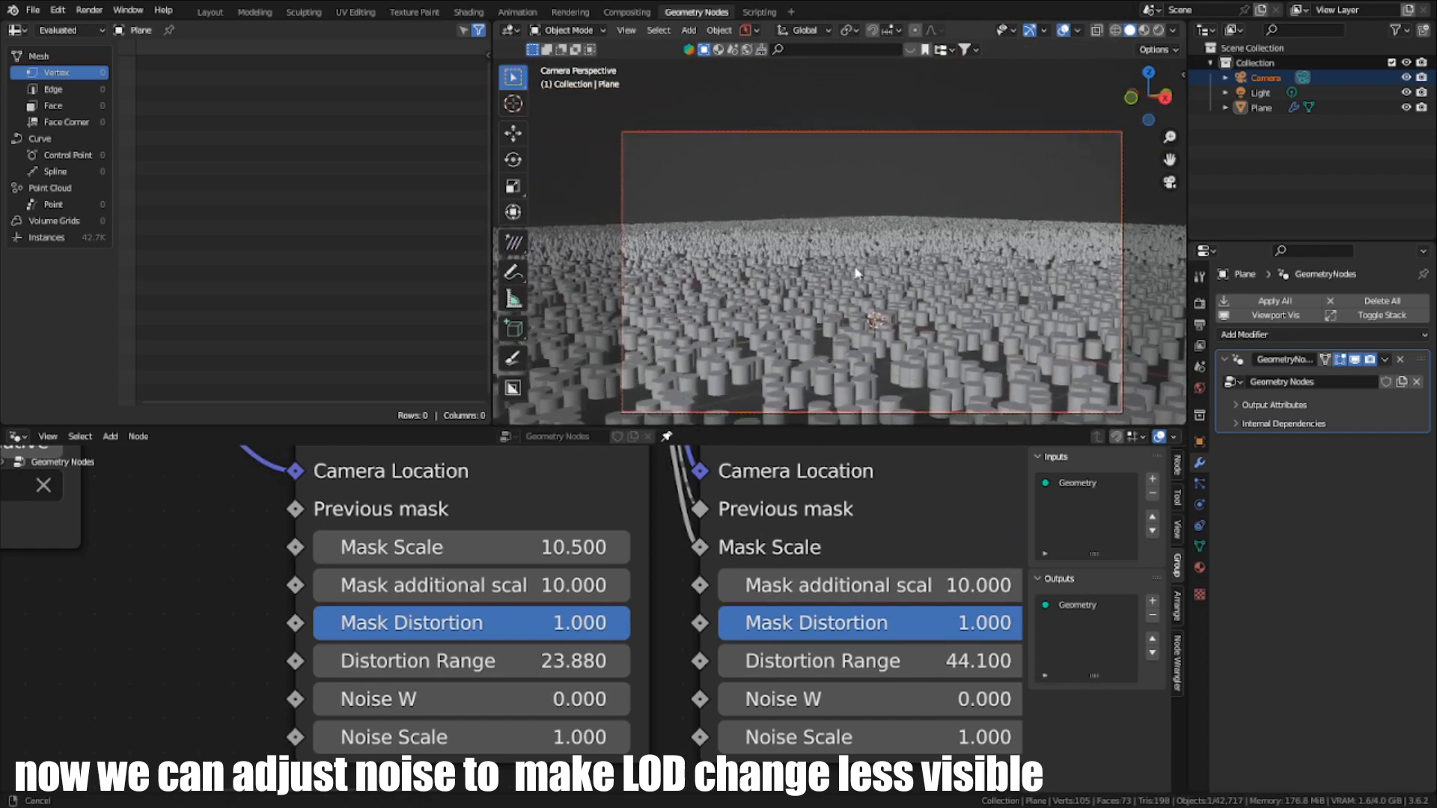
click(867, 176)
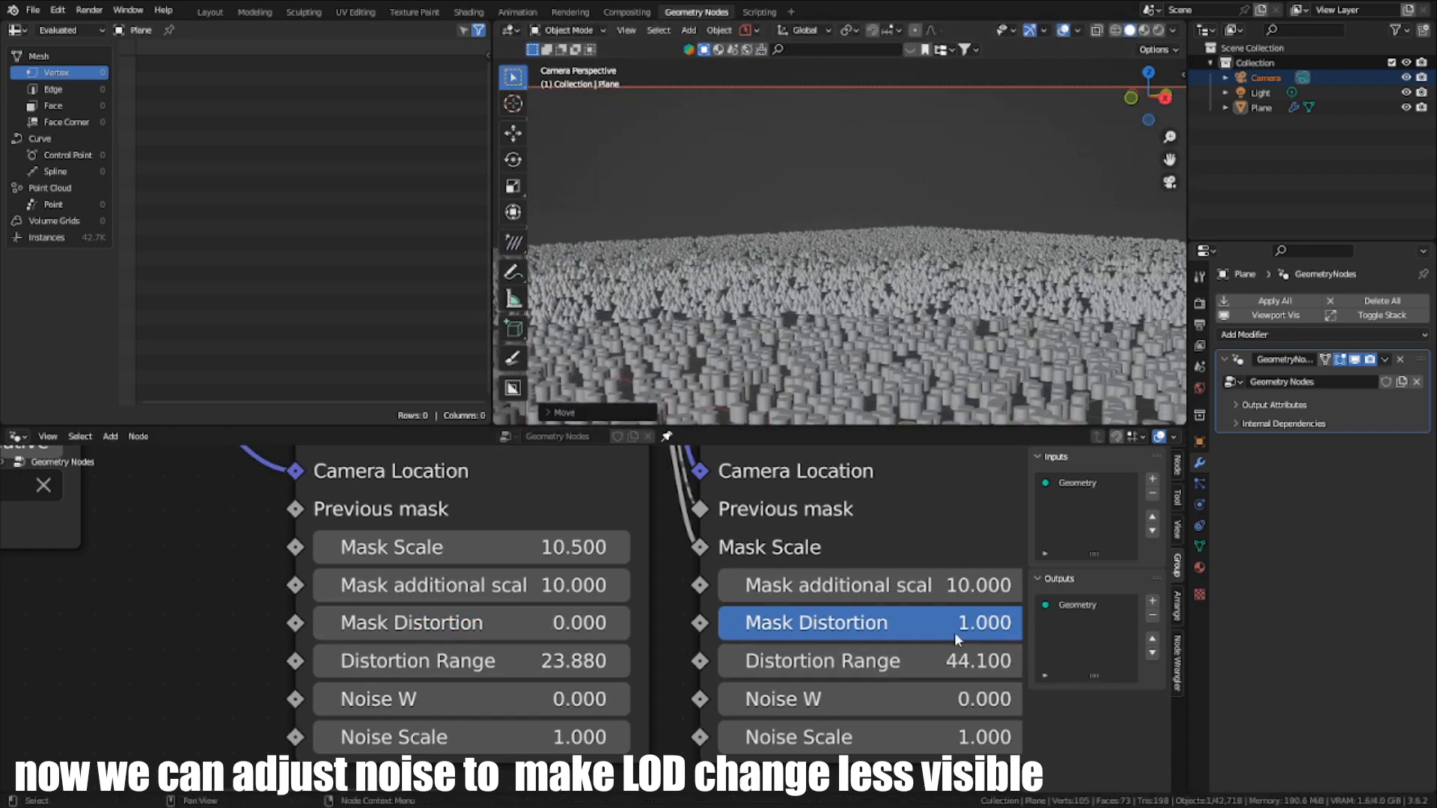
Step: Compare the layer boundaries from above with Mask Distortion at 0 and at 1 on both Camera distance chain nodes
middle_drag(843, 252, 859, 51)
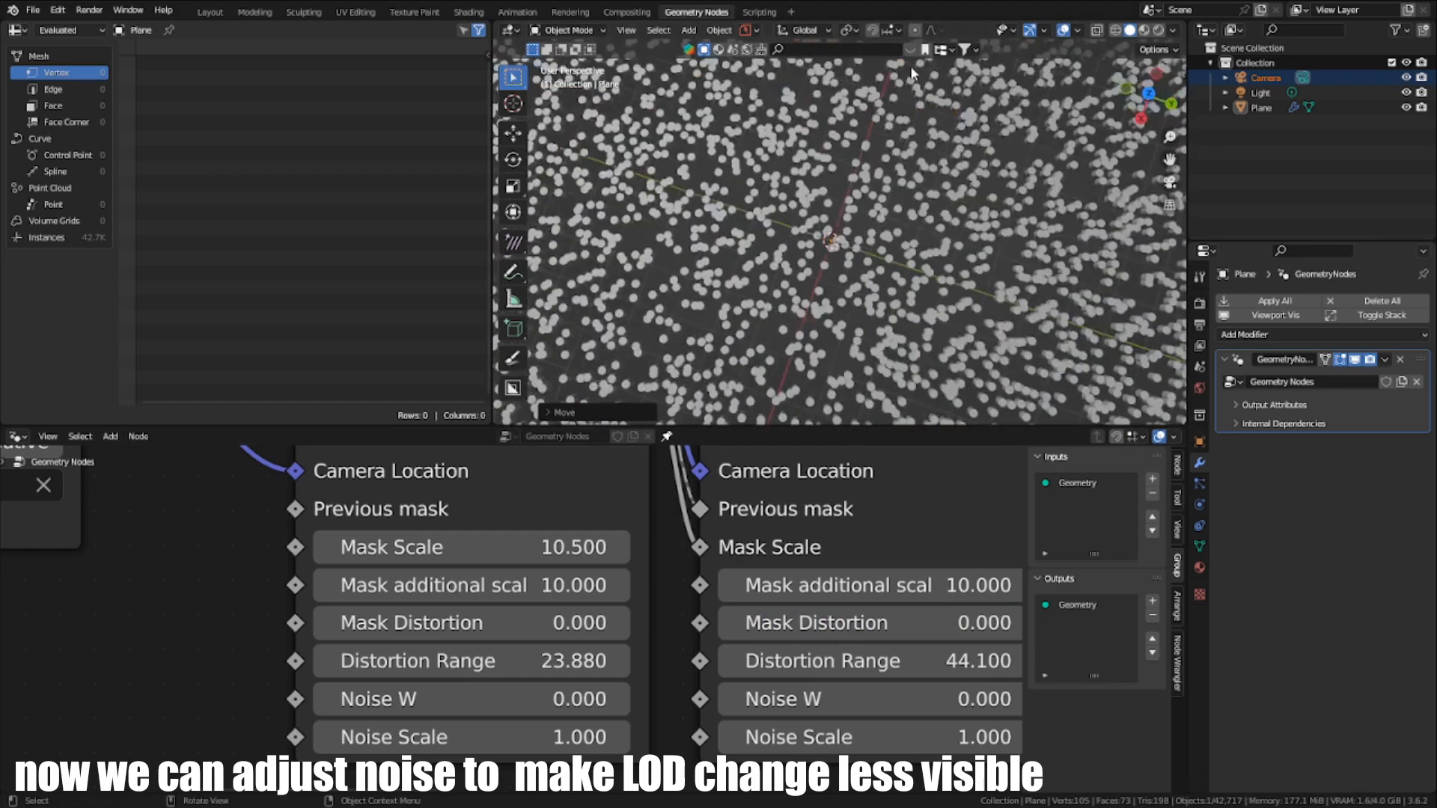
scroll(883, 187, down, 6)
middle_drag(831, 307, 934, 220)
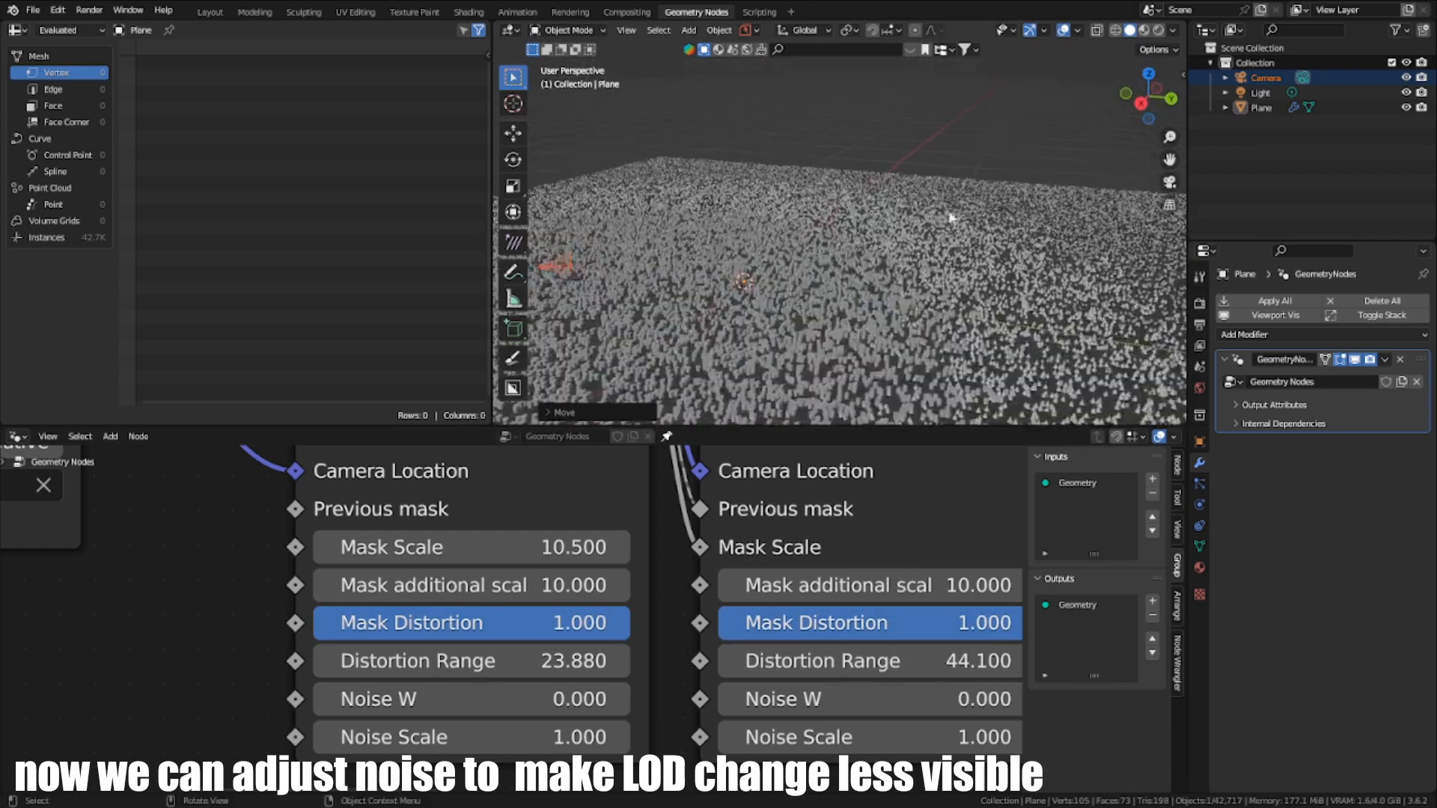
Step: Walk forward and backward in the camera view to examine the LOD transitions, and review the finished node layout
key(KP_0)
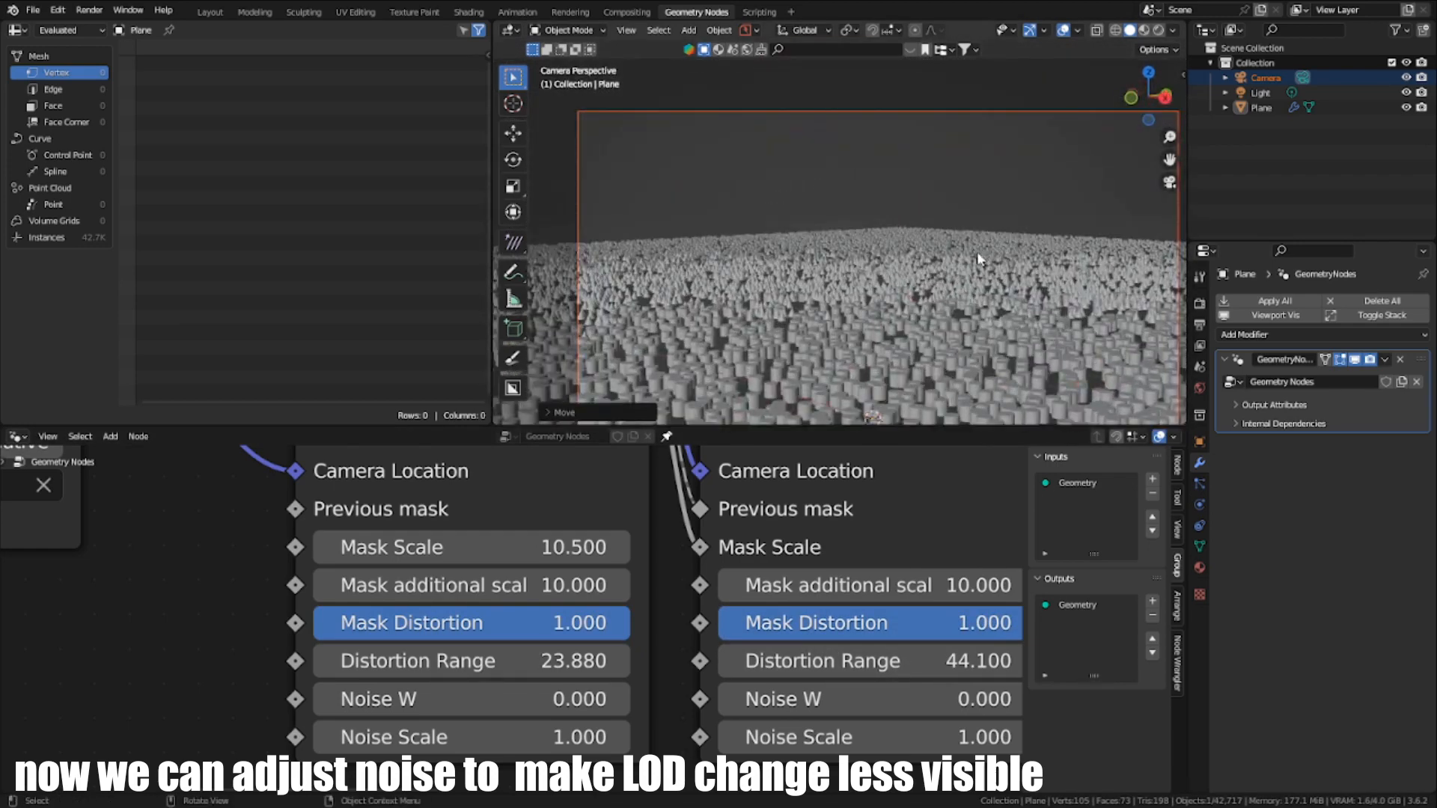
key(shift+grave)
key(w)
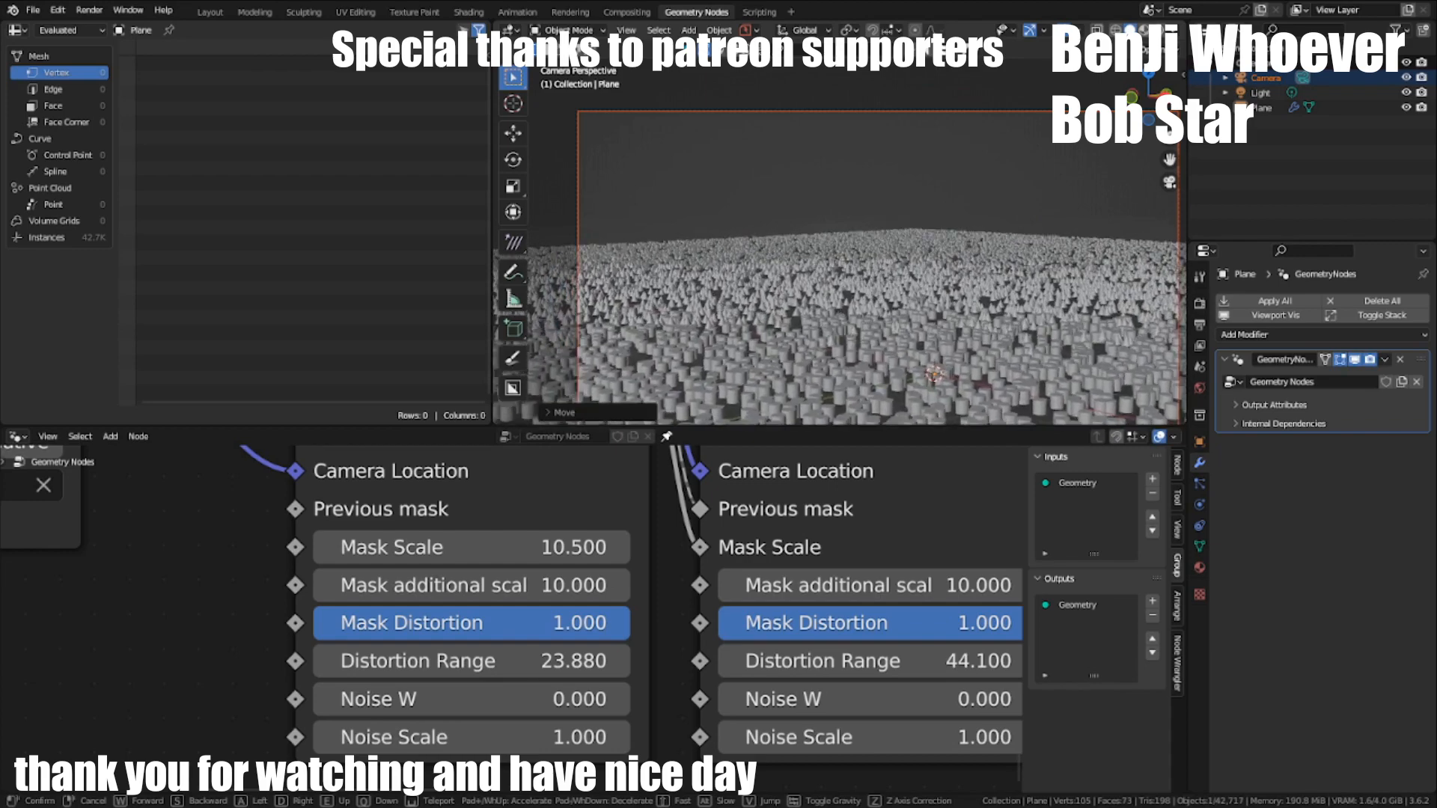
click(840, 224)
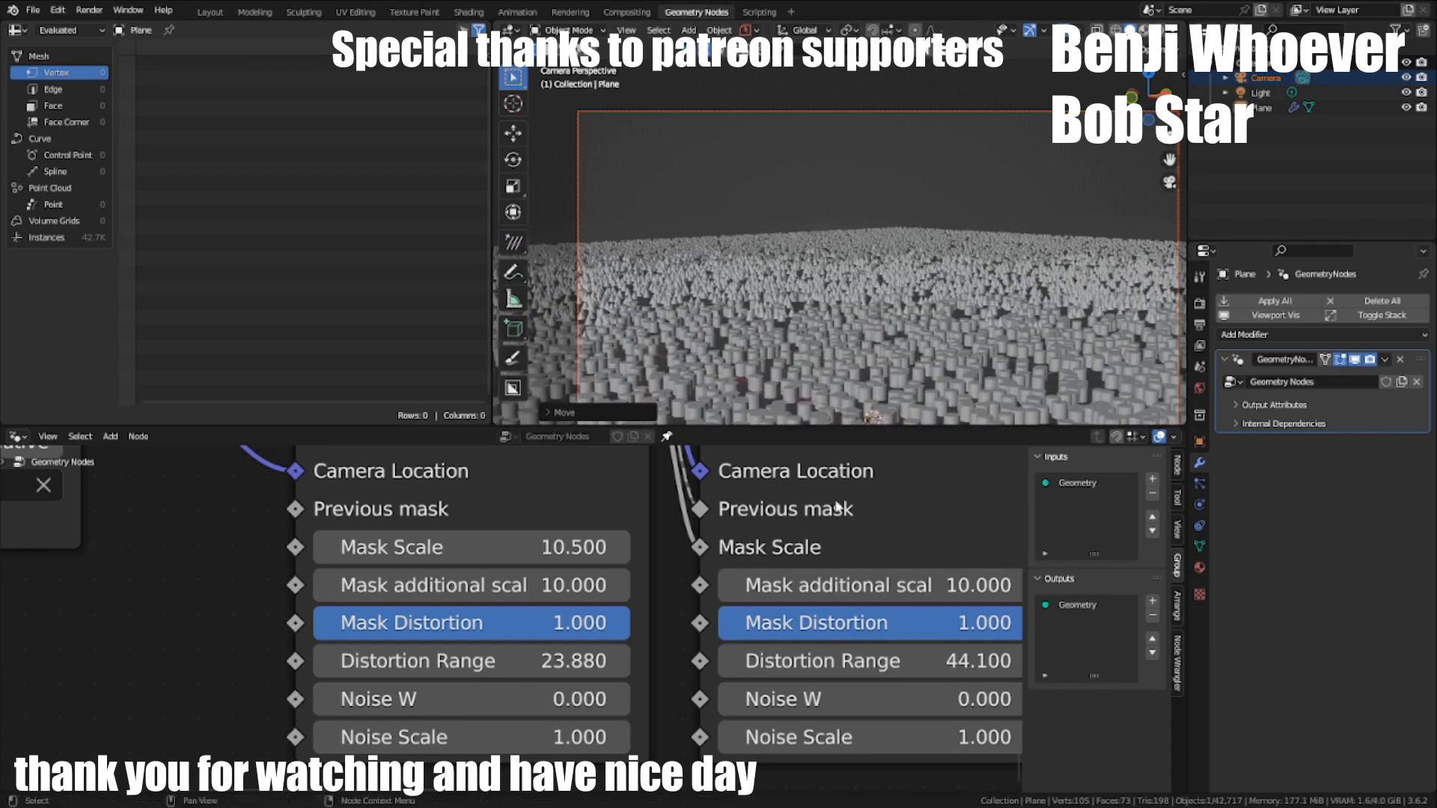
scroll(838, 509, down, 10)
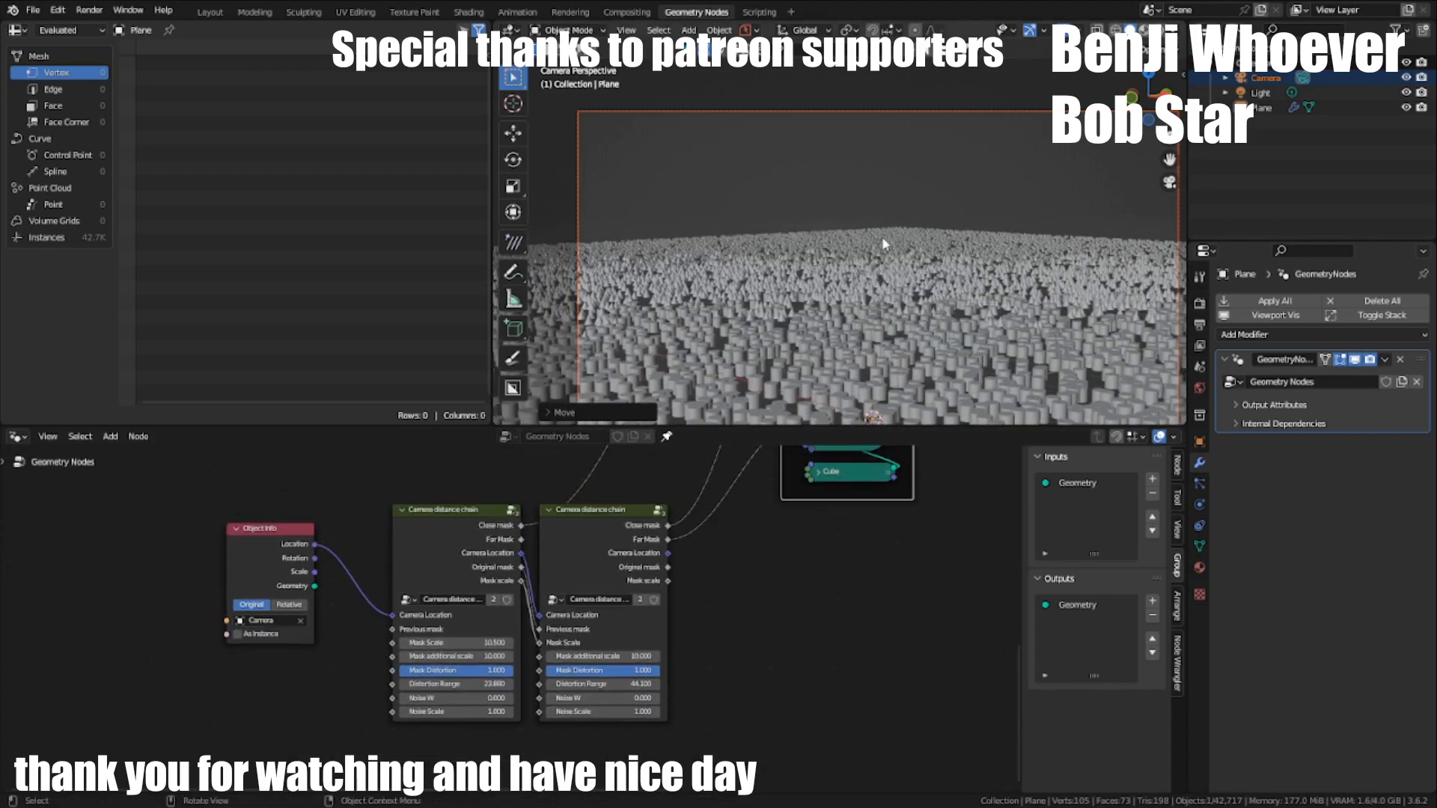
key(w)
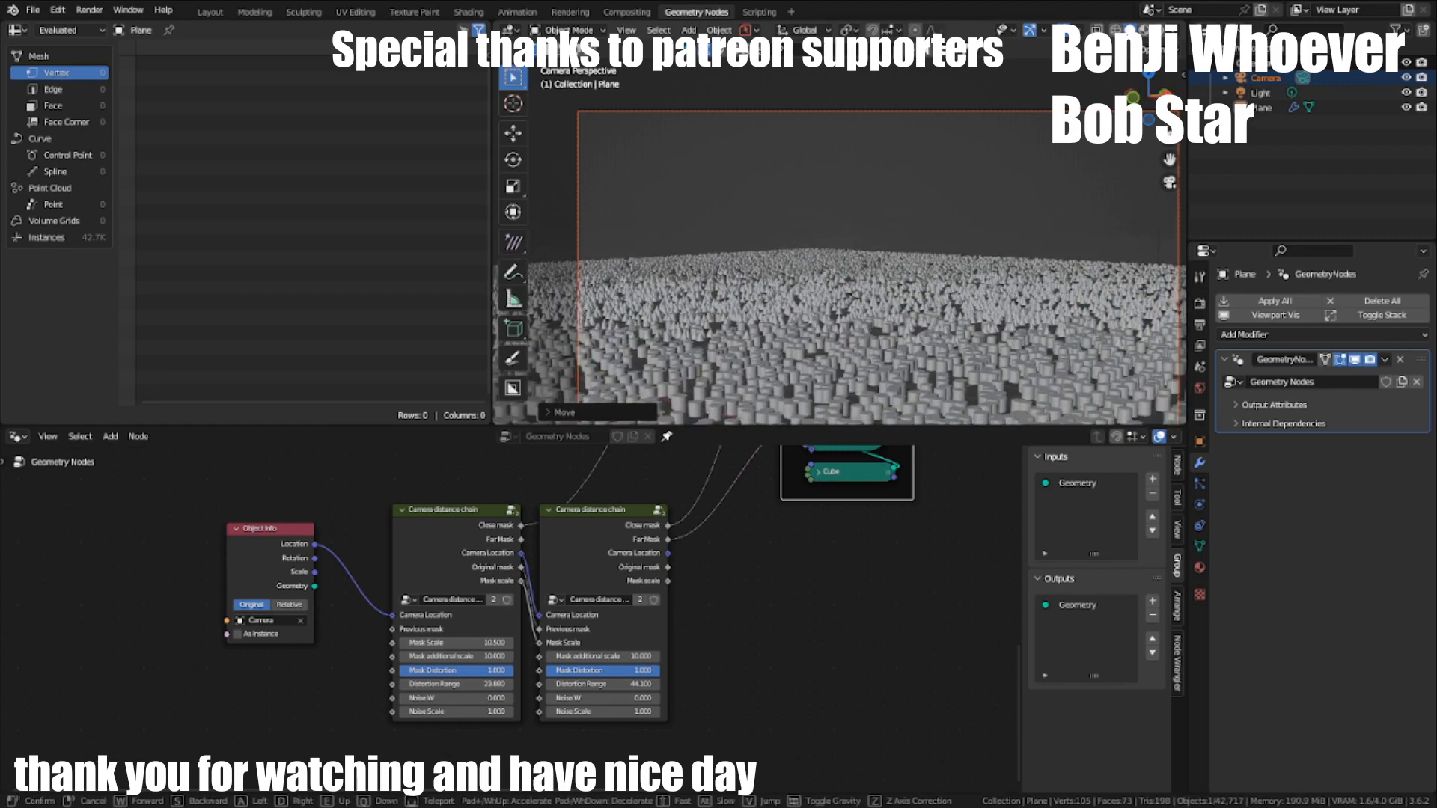
key(s)
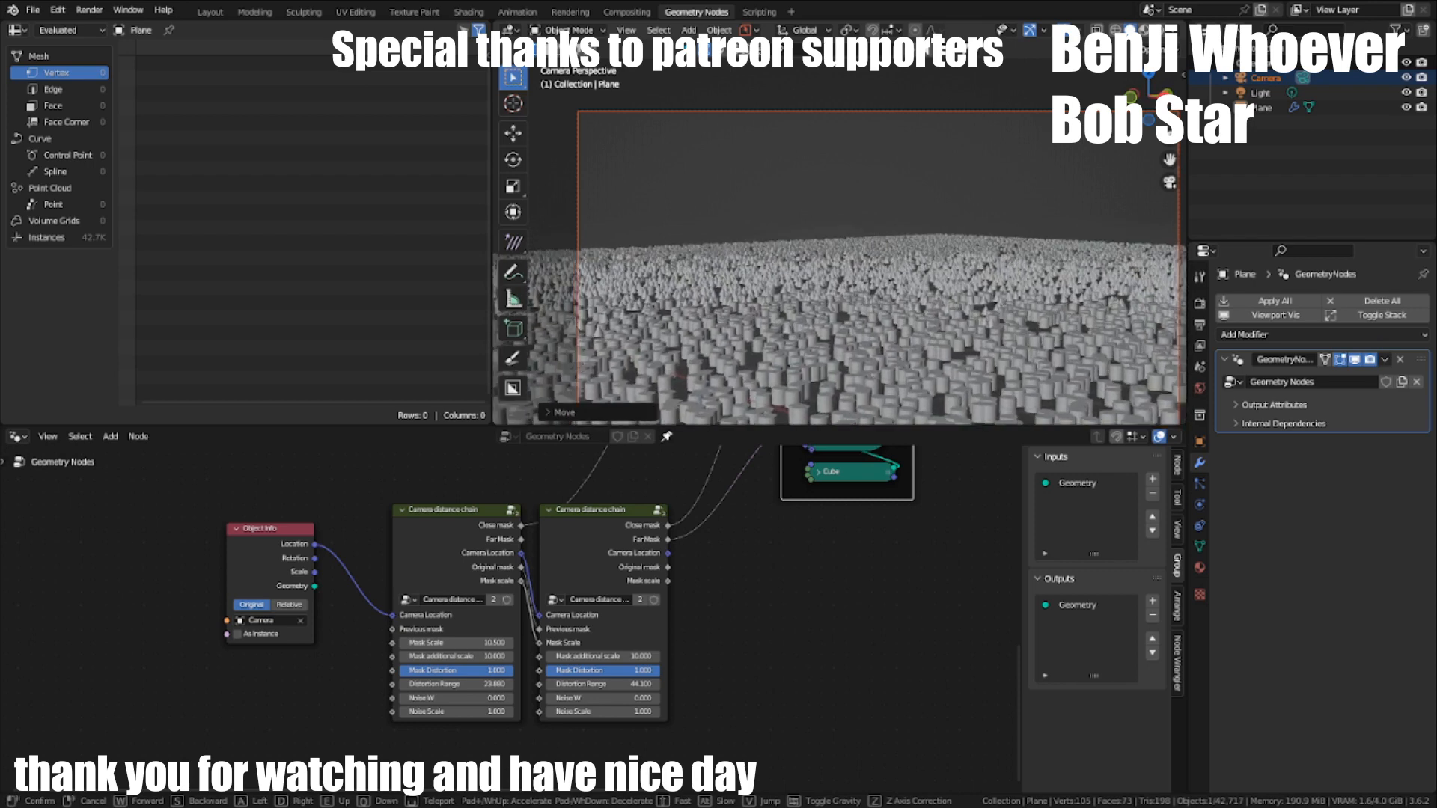
click(839, 225)
scroll(739, 582, down, 5)
middle_drag(740, 582, 686, 666)
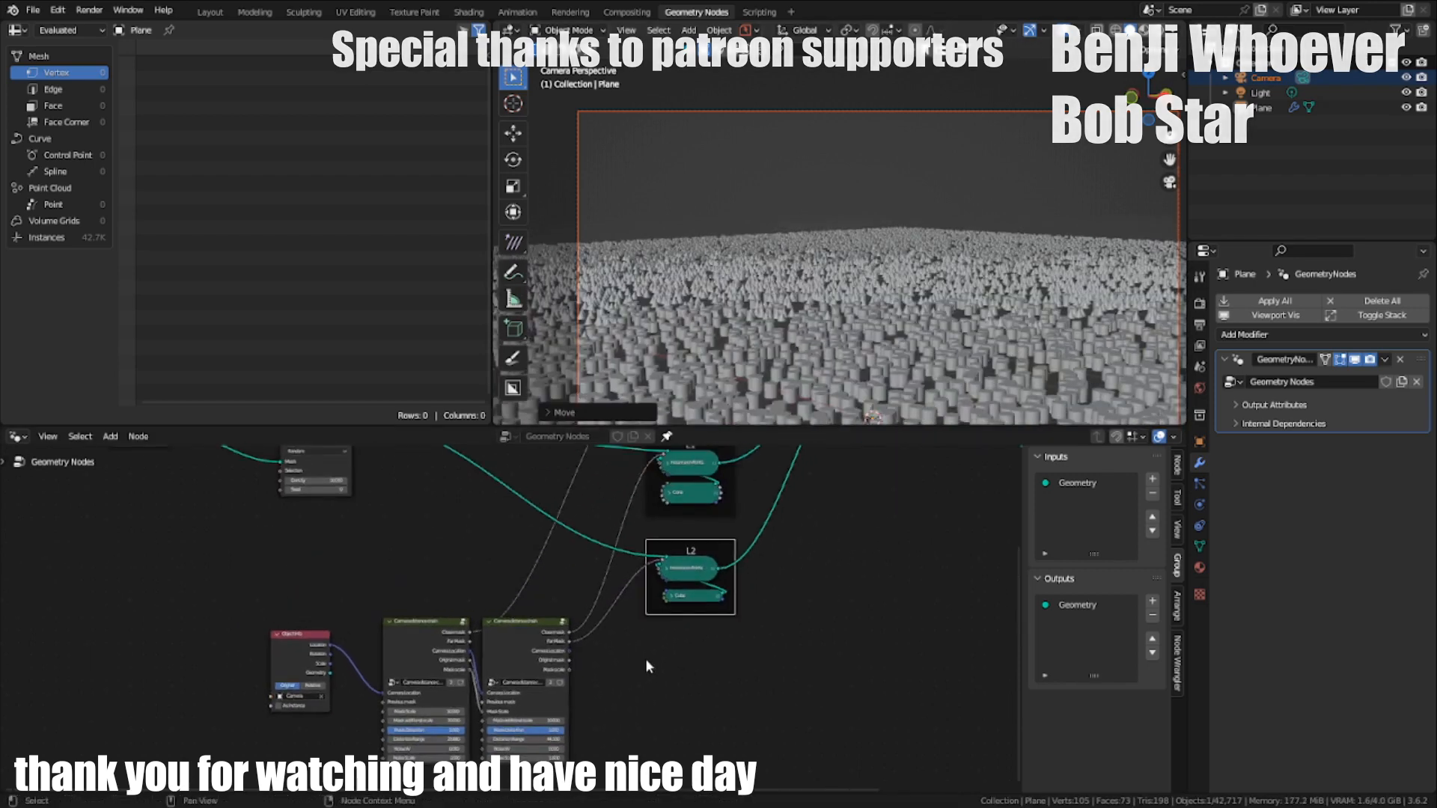